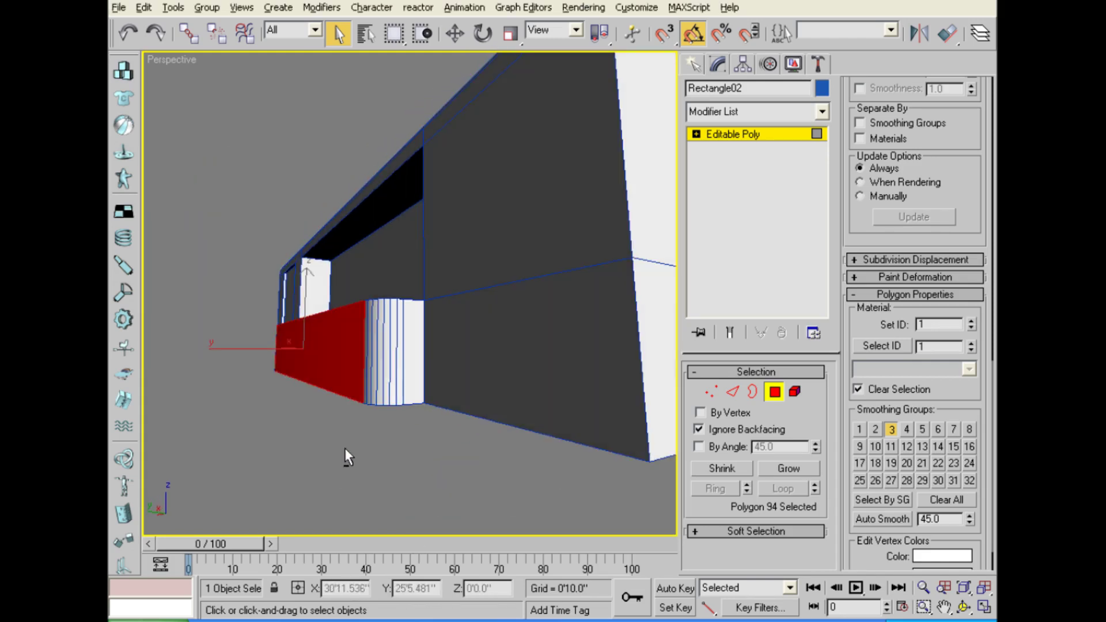
Select the red strip of polygons around the counter's base.
left_click_drag(385, 362, 420, 372)
mouse_move(419, 371)
middle_mouse_down("alt")
mouse_move(222, 402)
mouse_move(356, 378)
mouse_move(409, 352)
mouse_move(340, 382)
middle_mouse_up("alt")
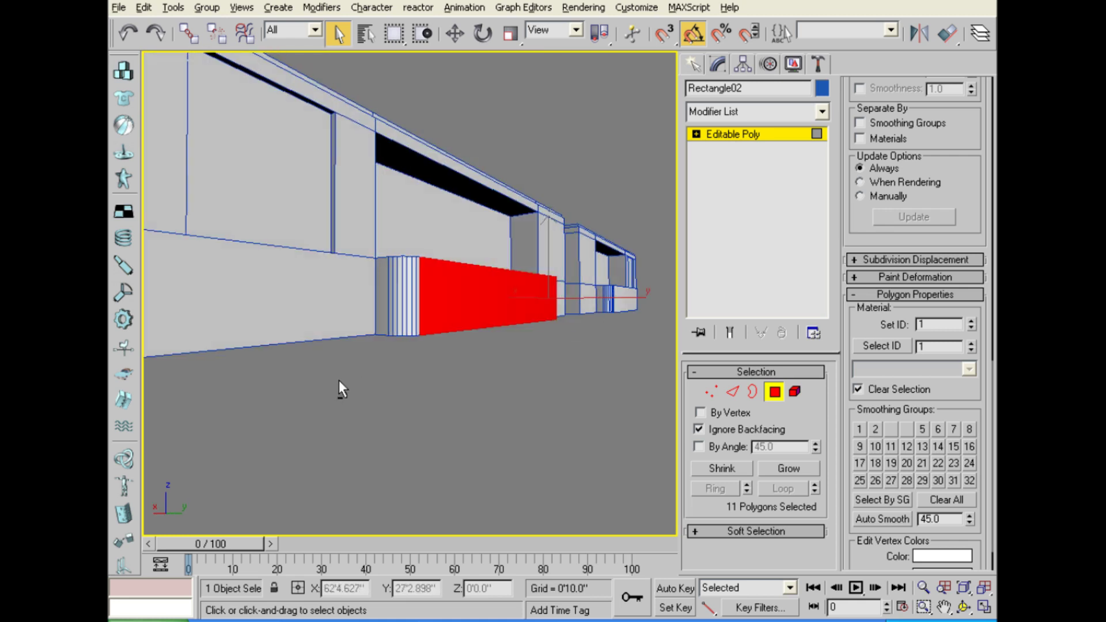
left_click_drag(386, 315, 383, 314, "ctrl")
mouse_move(384, 314)
middle_mouse_down("alt")
mouse_move(469, 380)
mouse_move(537, 381)
mouse_move(345, 383)
mouse_move(320, 390)
mouse_move(328, 407)
middle_mouse_up("alt")
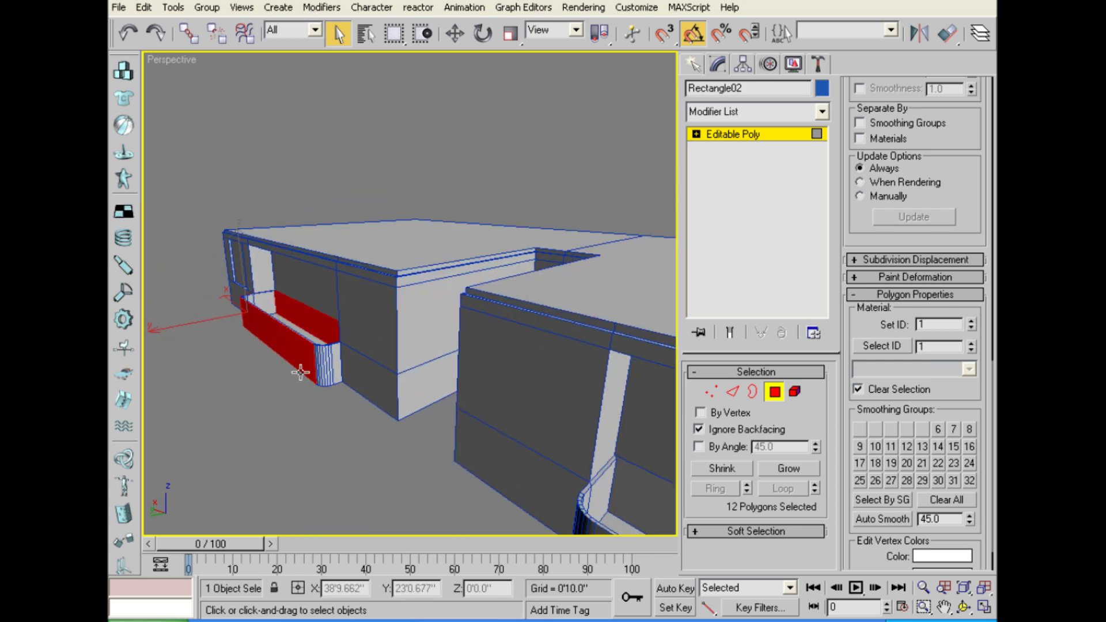
left_click(297, 358, "alt")
left_click(330, 372, "ctrl")
mouse_move(330, 372)
middle_mouse_down("alt")
mouse_move(404, 485)
mouse_move(364, 428)
mouse_move(535, 376)
middle_mouse_up("alt")
left_click_drag(552, 331, 552, 331, "alt")
Deselect the unwanted bottom polygons of the red tray.
mouse_move(486, 336)
middle_mouse_down("alt")
mouse_move(407, 439)
mouse_move(420, 435)
middle_mouse_up("alt")
left_click(343, 345, "alt")
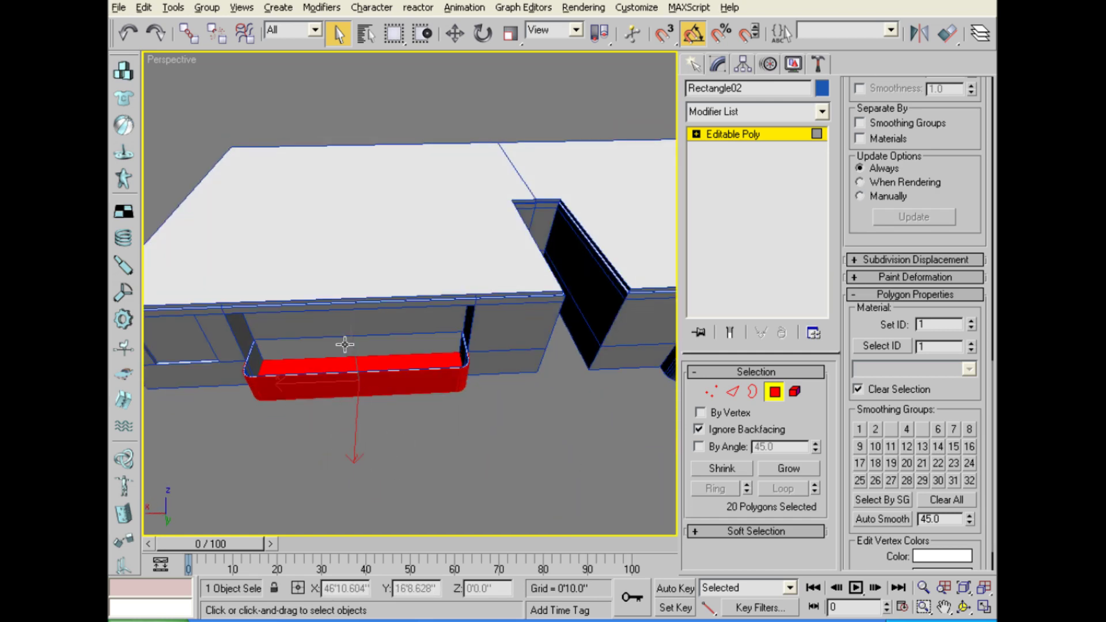
left_click(337, 358, "alt")
mouse_move(402, 380)
middle_mouse_down("alt")
mouse_move(428, 475)
mouse_move(455, 431)
middle_mouse_up("alt")
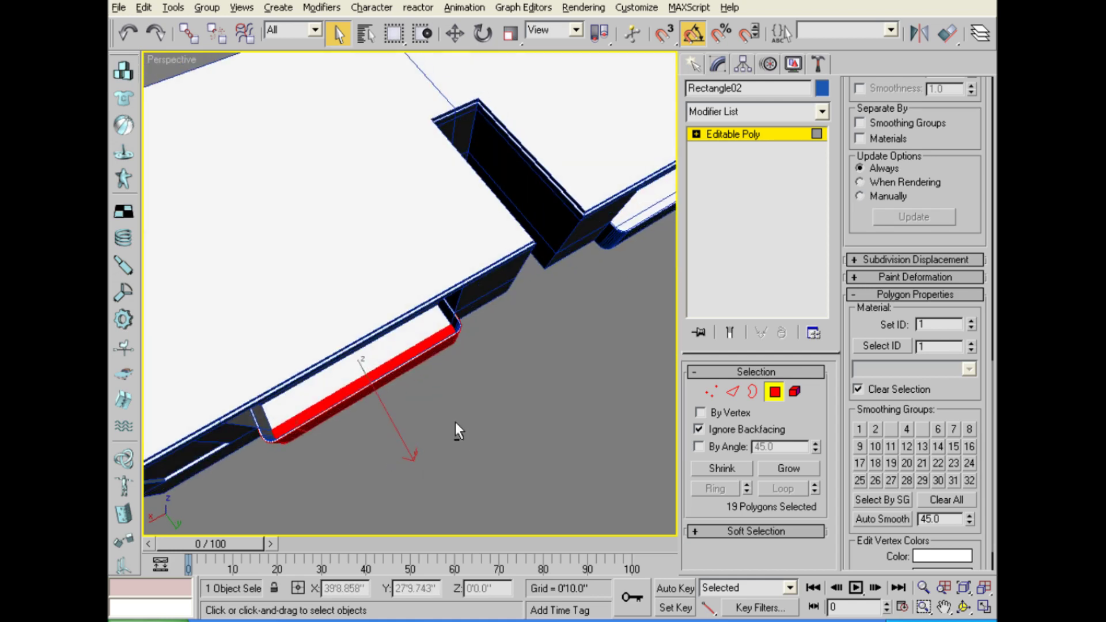
left_click(413, 343, "alt")
mouse_move(413, 343)
middle_mouse_down("alt")
mouse_move(407, 333)
mouse_move(432, 325)
mouse_move(402, 348)
mouse_move(402, 372)
mouse_move(274, 380)
middle_mouse_up("alt")
From a front view of the cabinet, clear the polygon selection and show the Create panel.
scroll(522, 426, "up", 4)
scroll(442, 396, "up", 3)
scroll(443, 395, "down", 7)
mouse_move(443, 395)
middle_mouse_down()
mouse_move(494, 396)
mouse_move(425, 386)
mouse_move(370, 408)
mouse_move(456, 390)
mouse_move(378, 388)
middle_mouse_up()
scroll(402, 388, "up", 2)
scroll(439, 403, "up", 3)
scroll(421, 420, "up", 3)
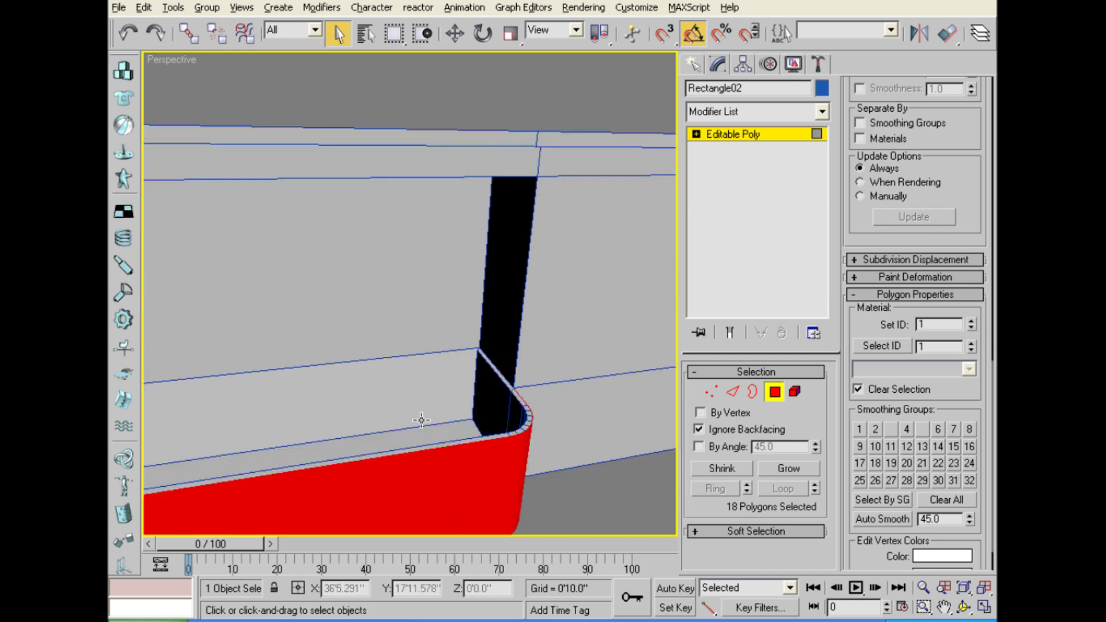
scroll(422, 420, "down", 4)
left_click(485, 409)
mouse_move(485, 409)
middle_mouse_down("alt")
mouse_move(426, 458)
mouse_move(393, 463)
mouse_move(445, 493)
middle_mouse_up("alt")
left_click(695, 67)
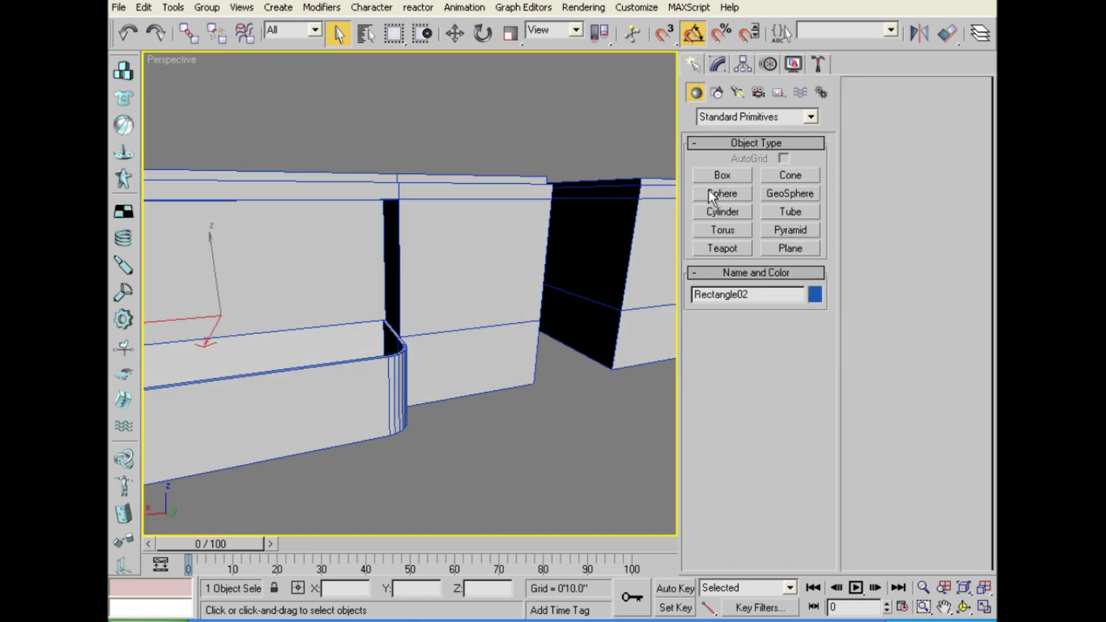
Choose the Line spline type under Shapes and cancel a first unfinished line.
left_click(716, 92)
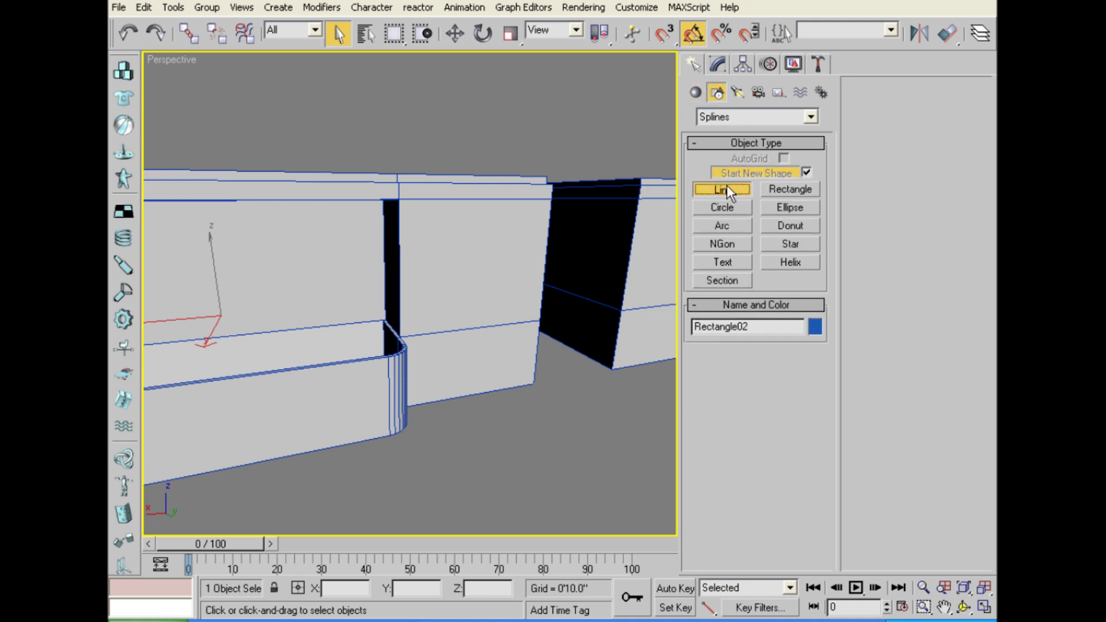
left_click(727, 190)
key("alt+w")
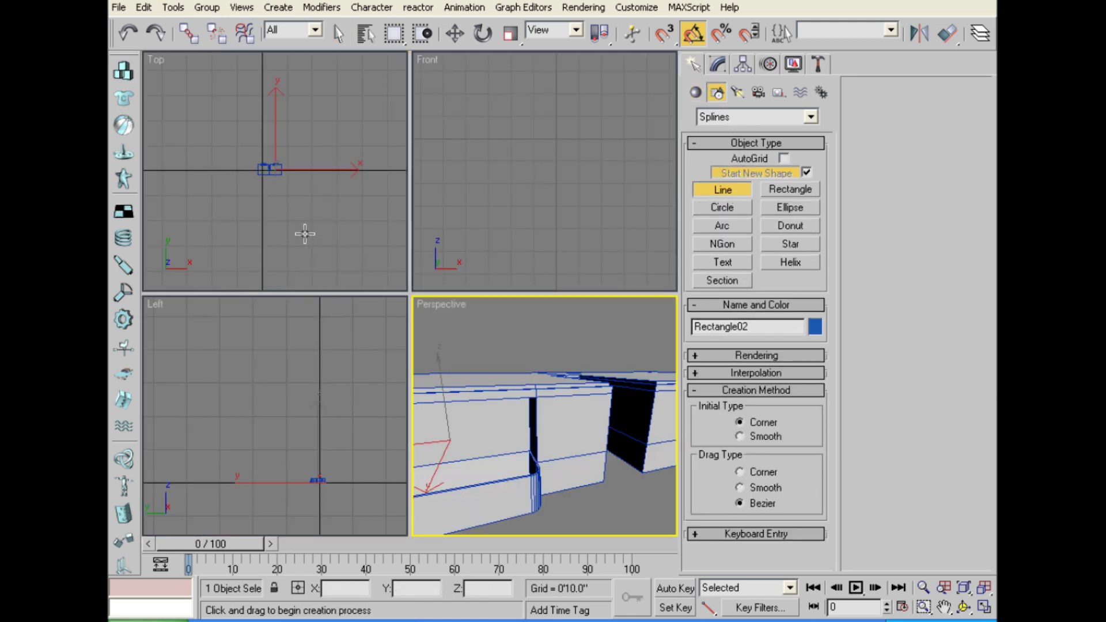
left_click(305, 234)
key("z")
right_click(283, 214)
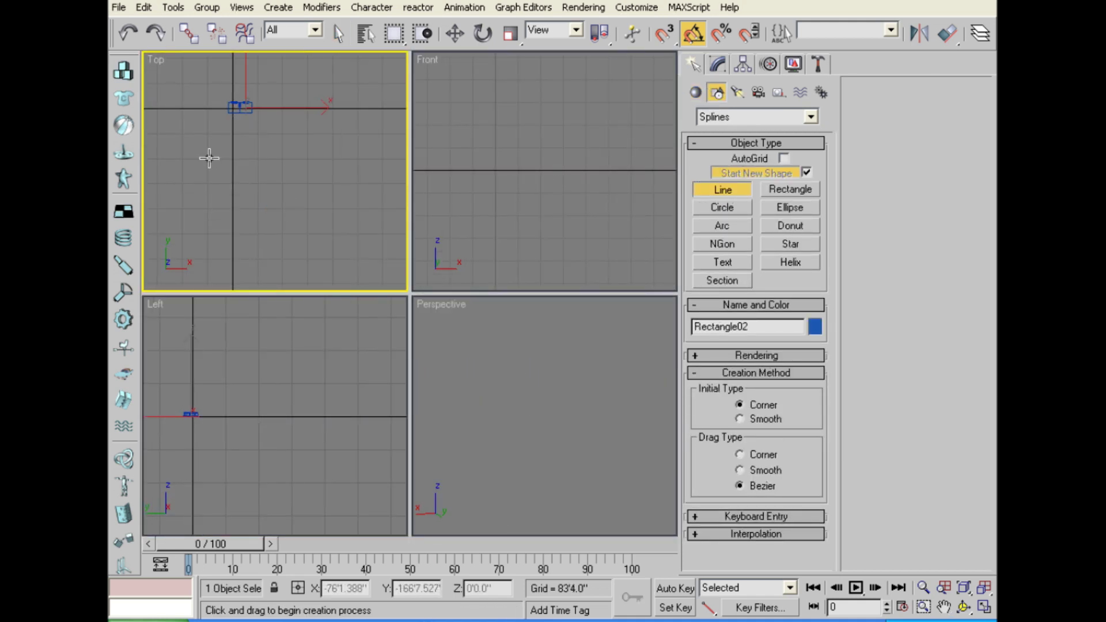
Maximize the Top view and zoom in on the counter's splines.
key("alt+w")
key("z")
scroll(371, 282, "up", 2)
scroll(227, 345, "up", 3)
scroll(365, 323, "up", 2)
scroll(410, 277, "up", 3)
scroll(349, 318, "up", 3)
middle_click_drag(350, 318, 356, 347)
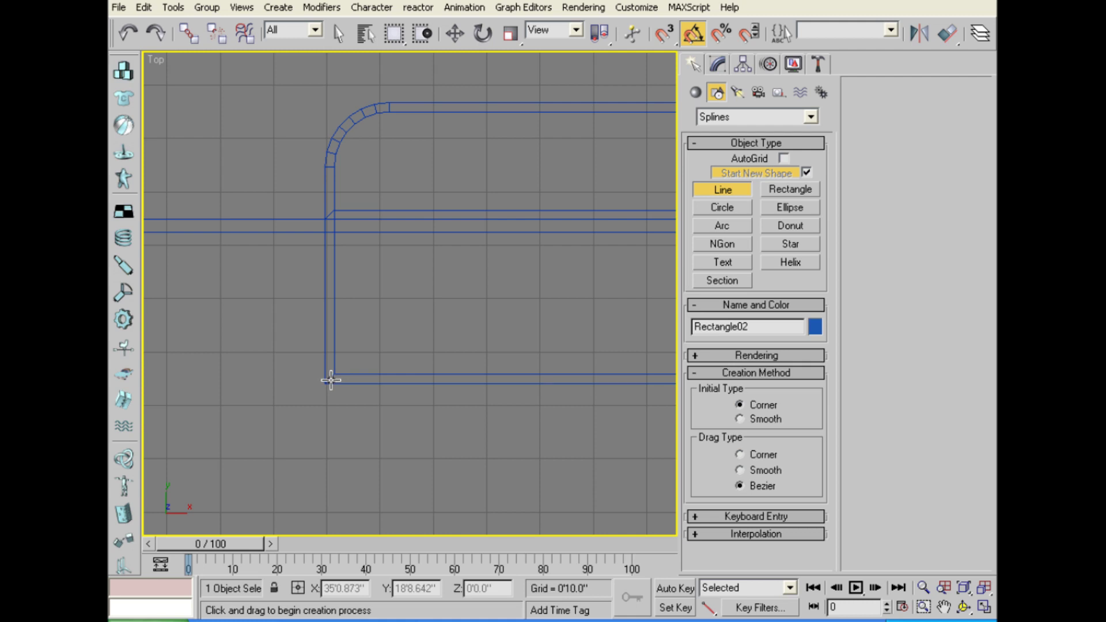
Draw a trial line along the counter edge with vertical, horizontal and curved segments.
left_click(330, 224)
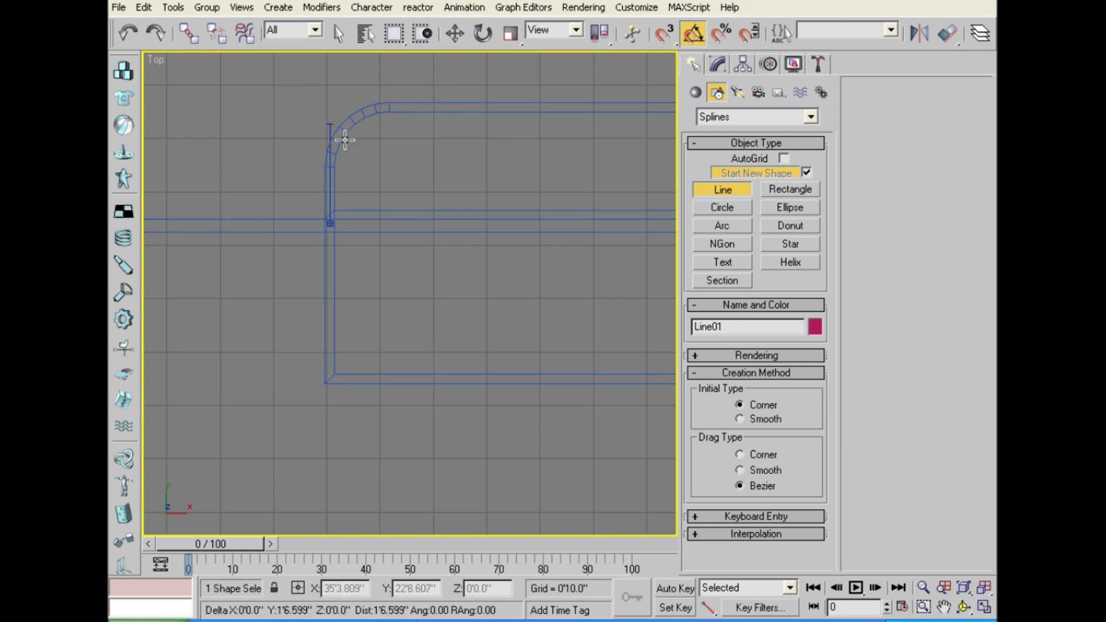
left_click(330, 105)
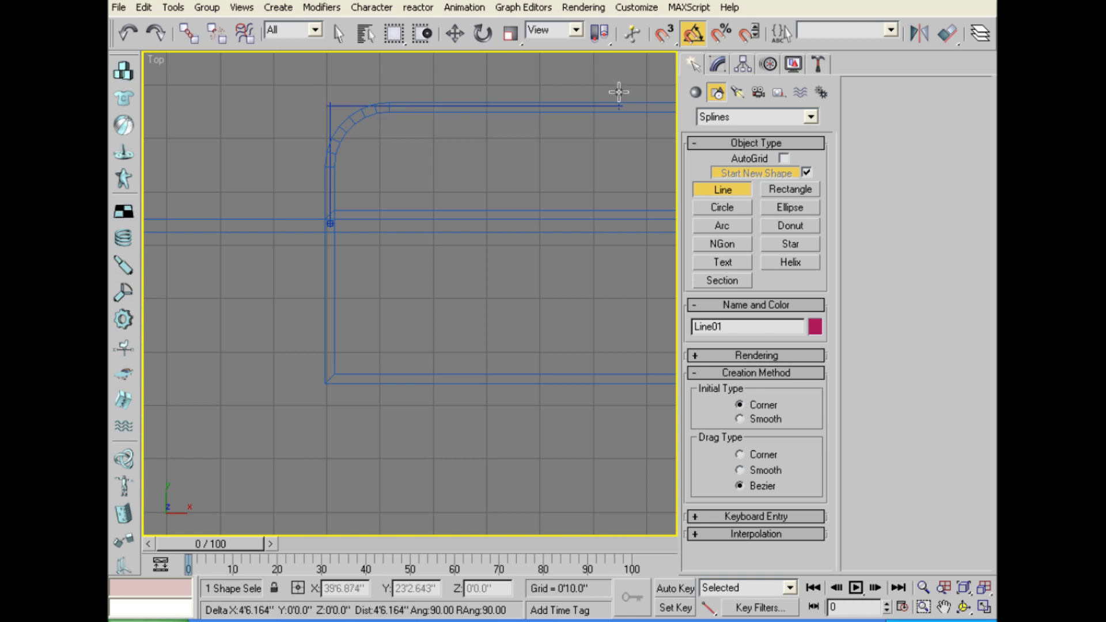
left_click(602, 106)
scroll(607, 143, "up", 3)
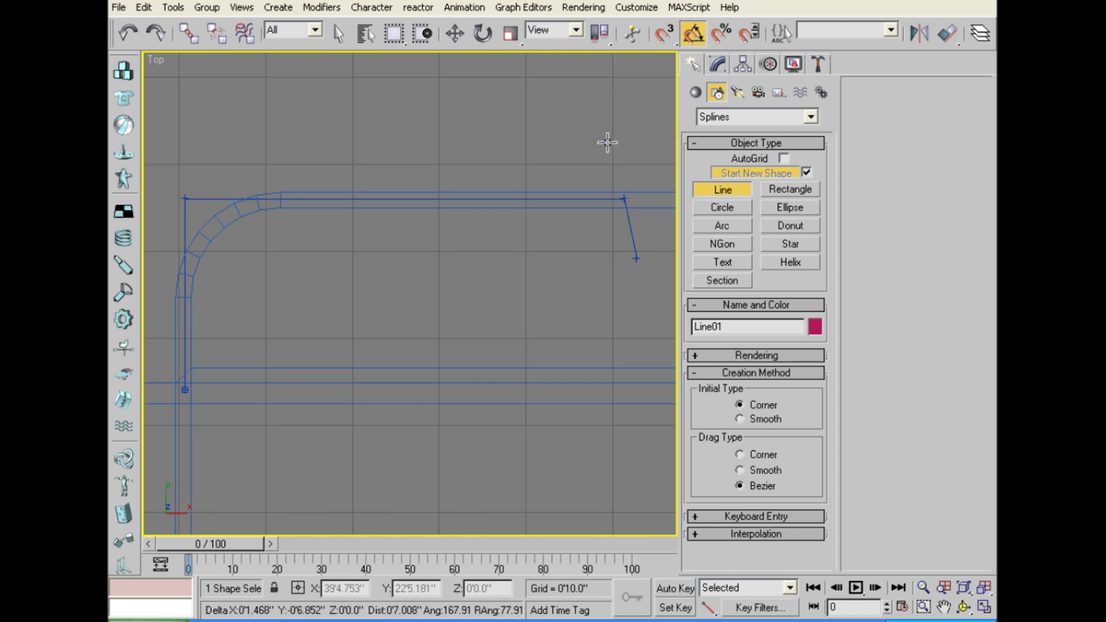
left_click_drag(659, 220, 595, 235)
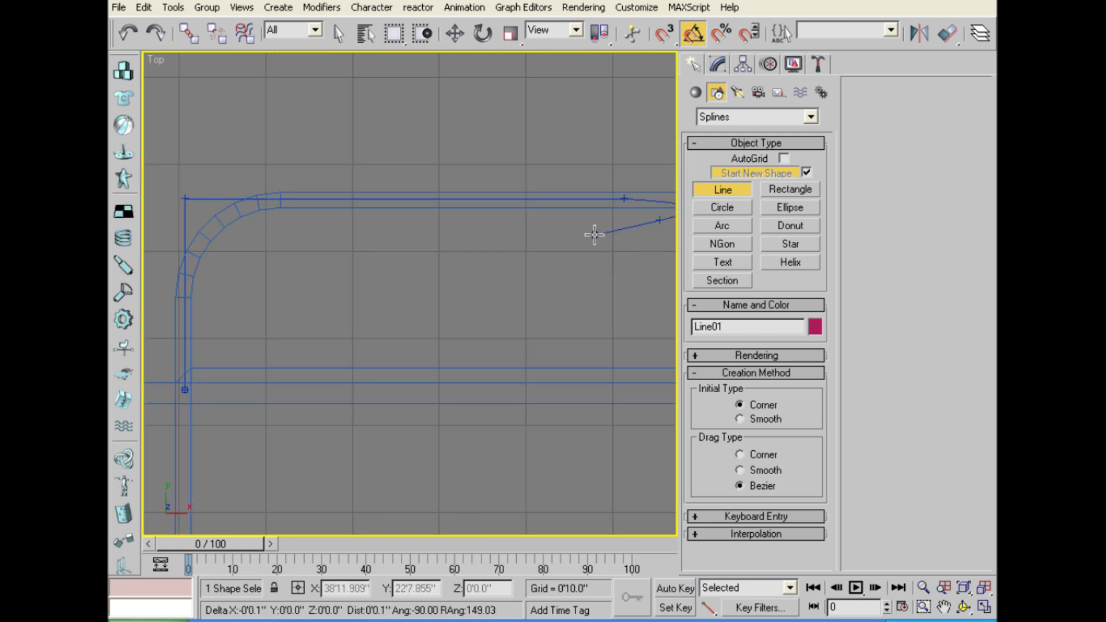
right_click(568, 245)
scroll(513, 279, "down", 2)
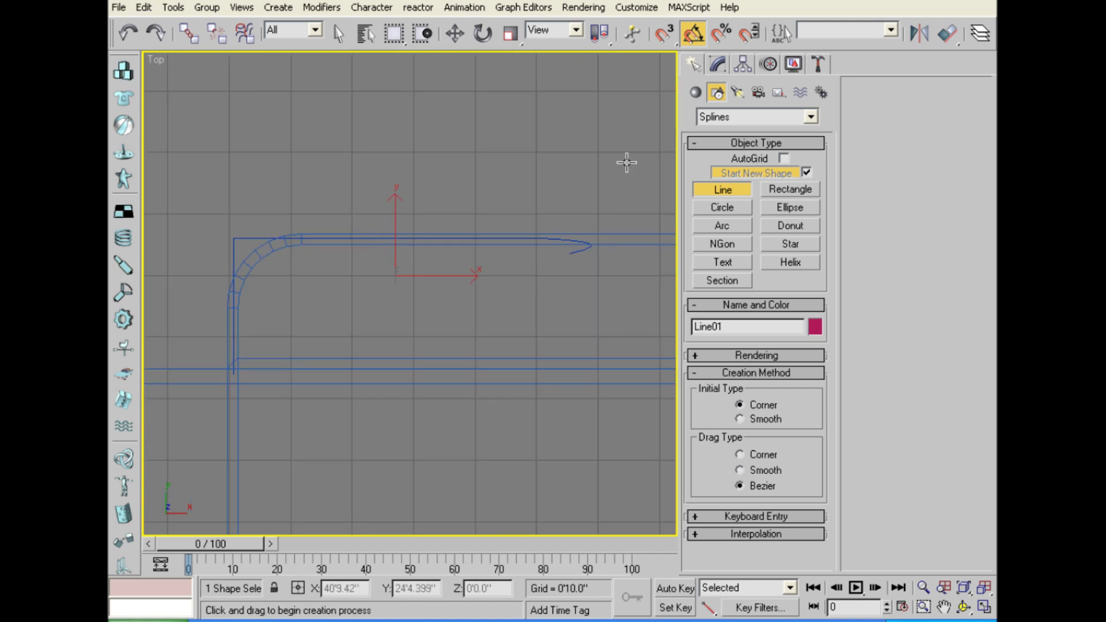
Delete the line's hooked end vertex and select the whole line spline.
left_click(717, 64)
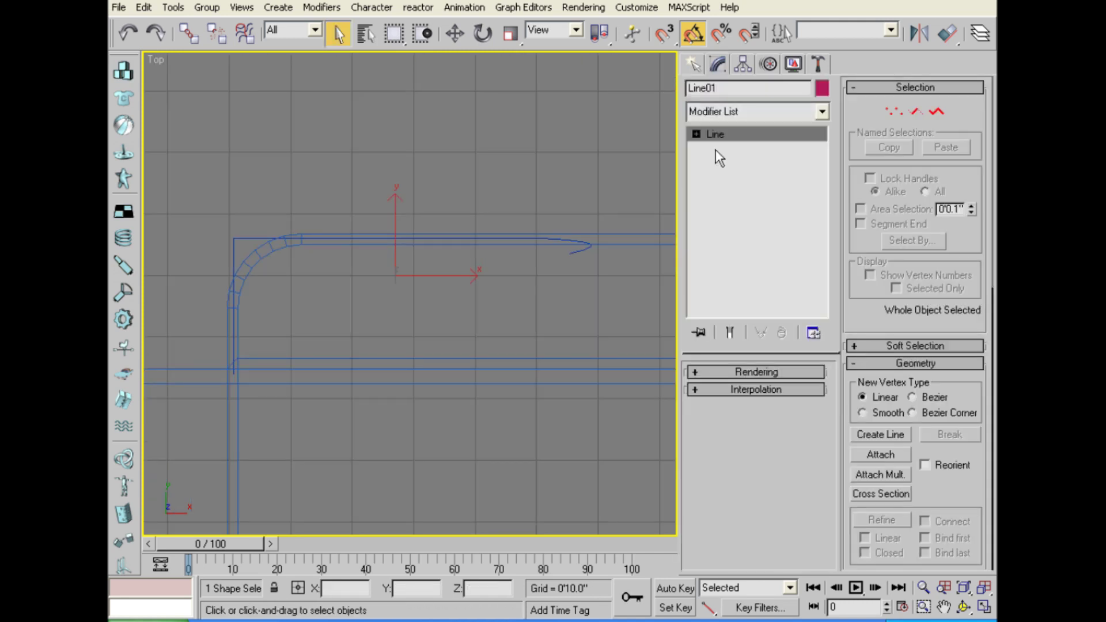
left_click(696, 134)
left_click(728, 148)
left_click(593, 248)
key("Delete")
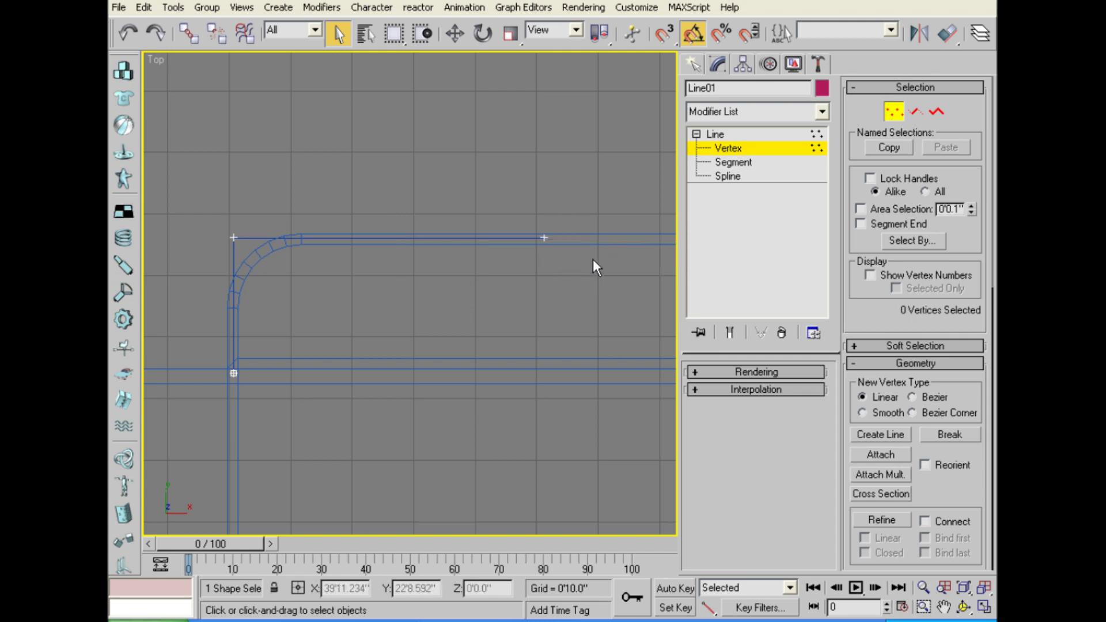
left_click(727, 177)
left_click(465, 236)
scroll(465, 235, "down", 3)
Move the trial line up along Y, then delete it.
left_click(693, 64)
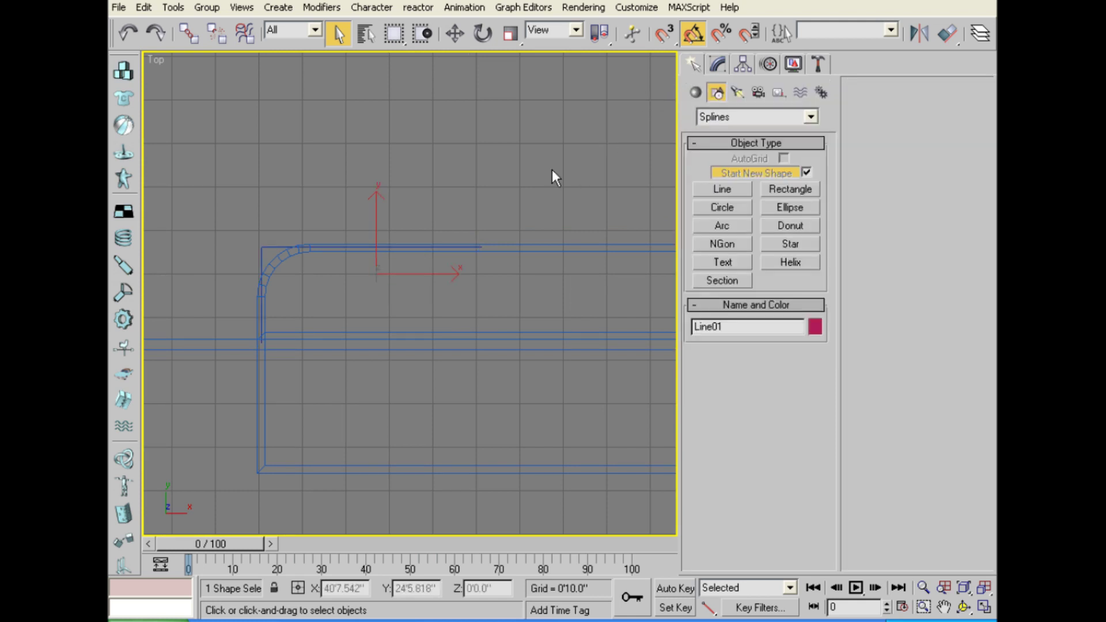
scroll(551, 175, "down", 2)
middle_click_drag(552, 175, 375, 206)
key("w")
scroll(551, 294, "up", 1)
scroll(483, 280, "up", 3)
left_click_drag(350, 182, 347, 102)
key("Delete")
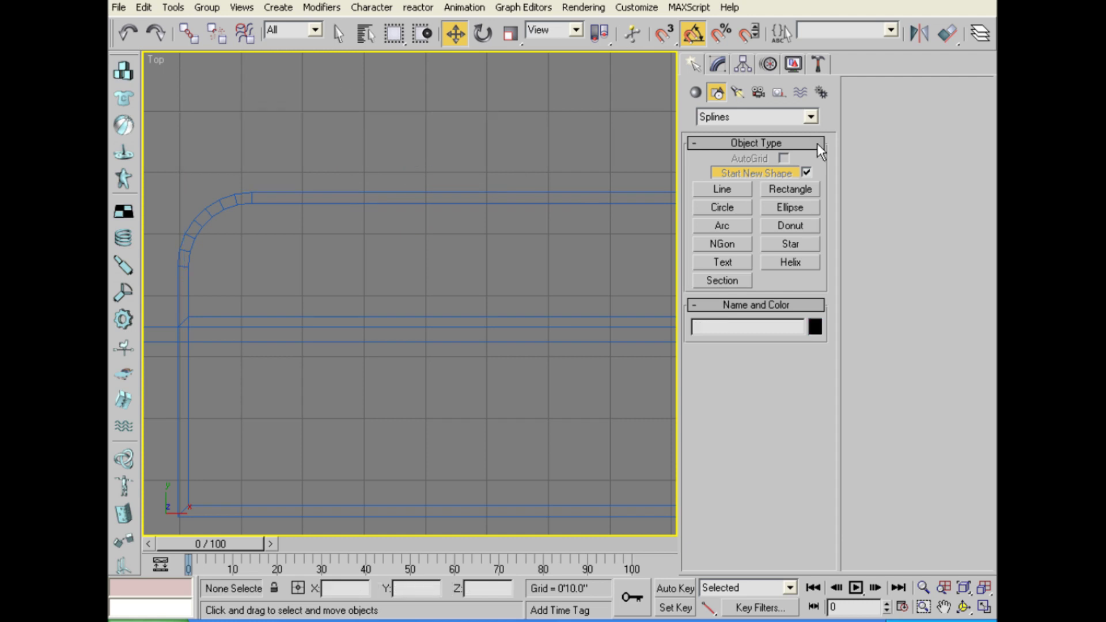
left_click(801, 189)
Select the rounded Rectangle01 outline in the Top view with the interface temporarily hidden.
scroll(396, 324, "down", 2)
scroll(366, 281, "down", 2)
scroll(257, 287, "down", 2)
scroll(219, 299, "down", 2)
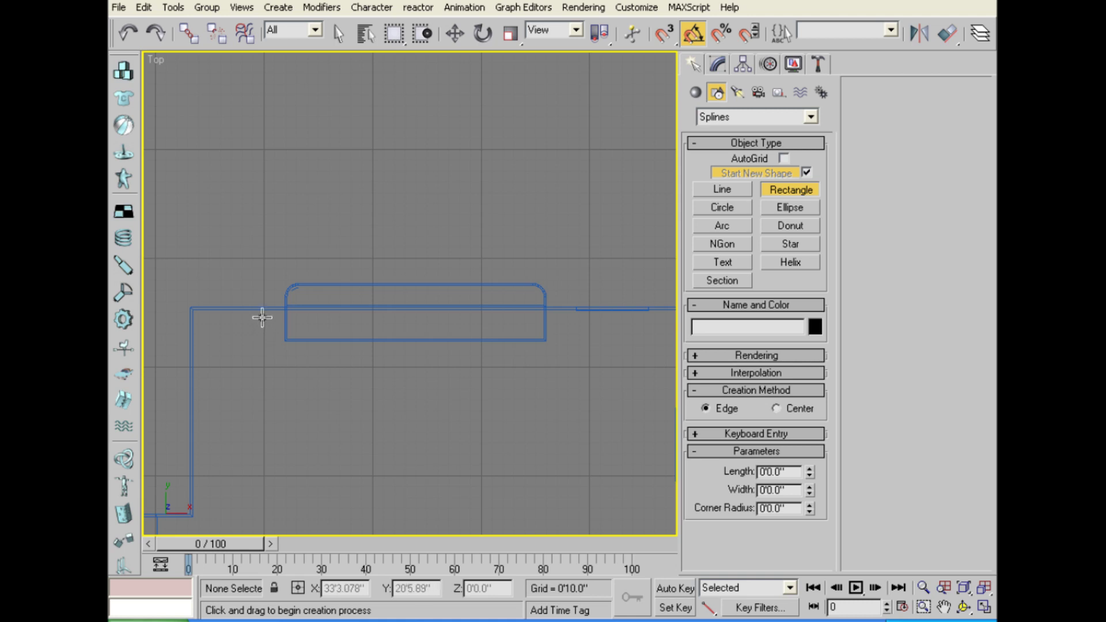
key("ctrl+x")
scroll(374, 304, "up", 2)
scroll(372, 308, "down", 1)
middle_click_drag(372, 308, 373, 306)
left_click_drag(237, 348, 849, 217)
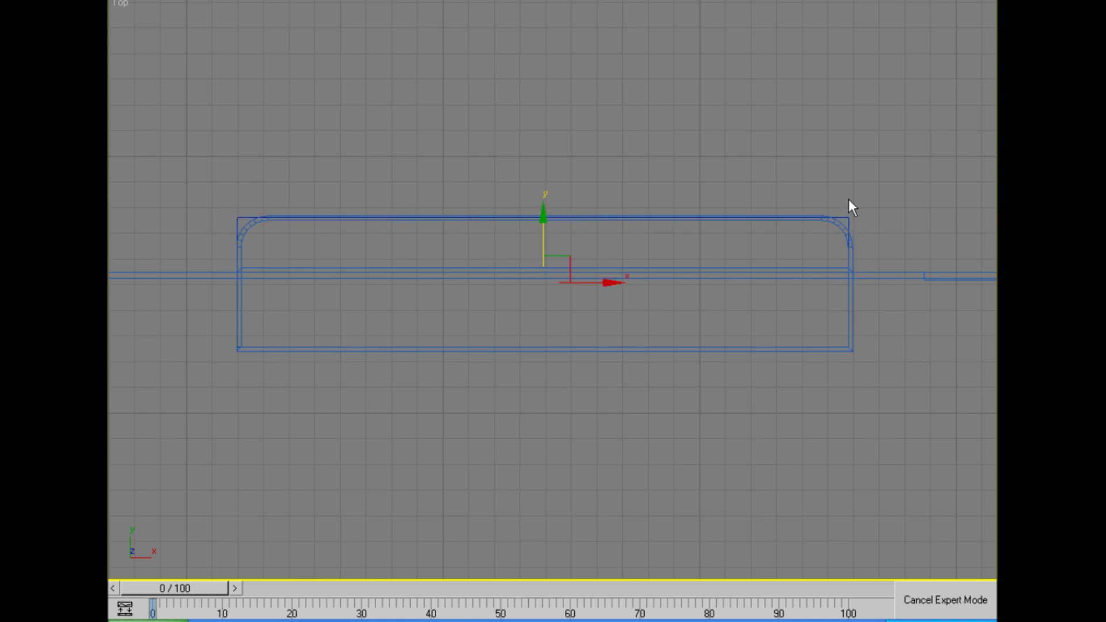
key("ctrl+x")
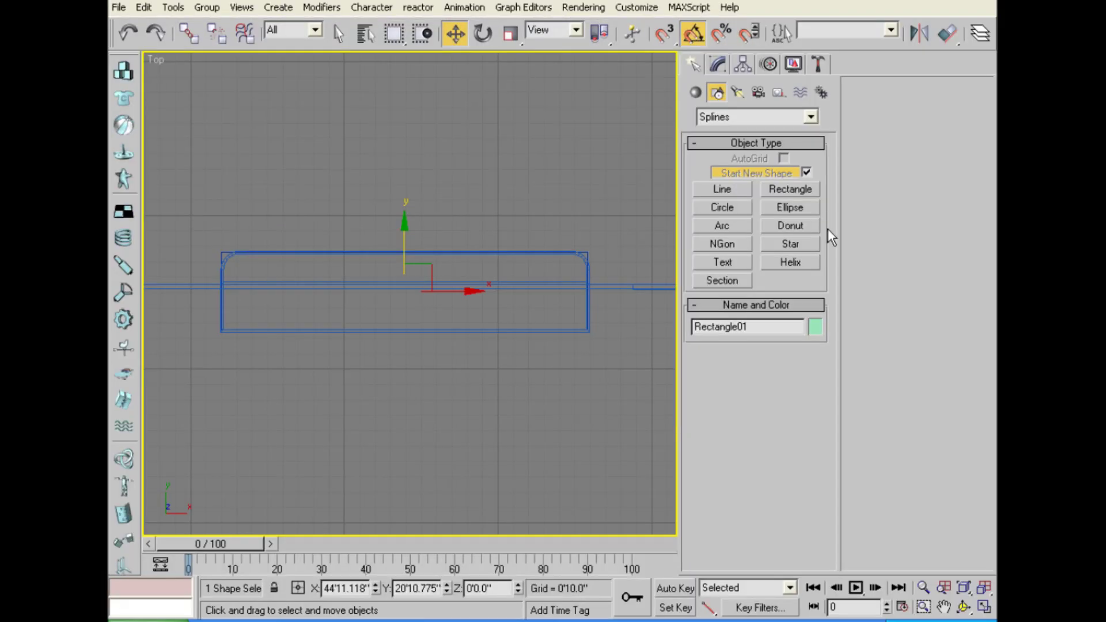
Convert Rectangle01 to an Editable Spline and enter Segment sub-object level.
left_click(718, 65)
right_click(738, 139)
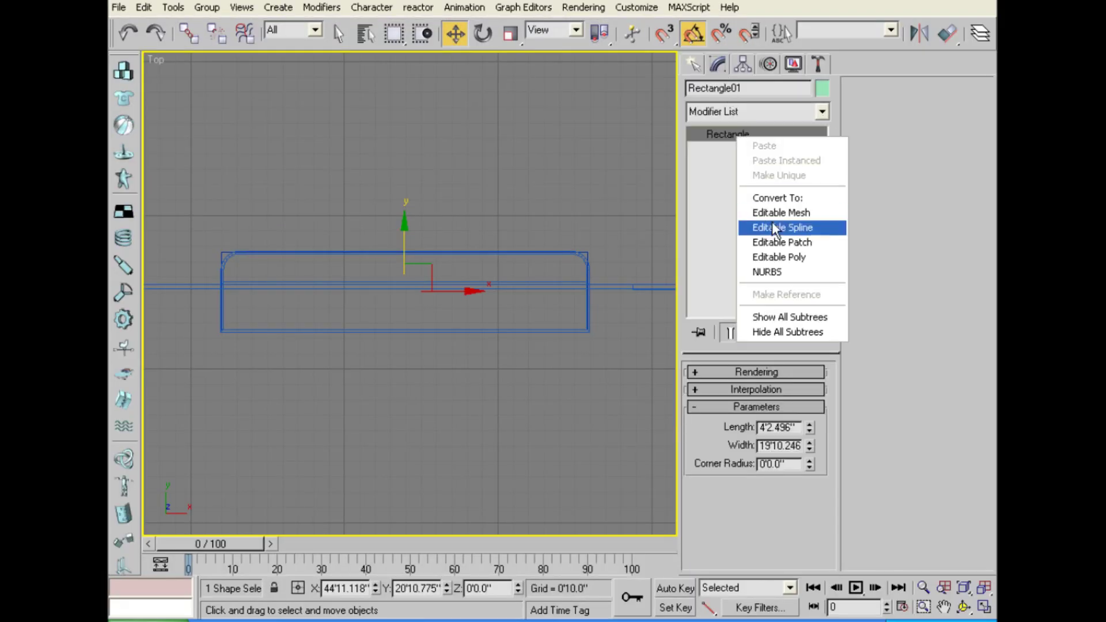
left_click(783, 227)
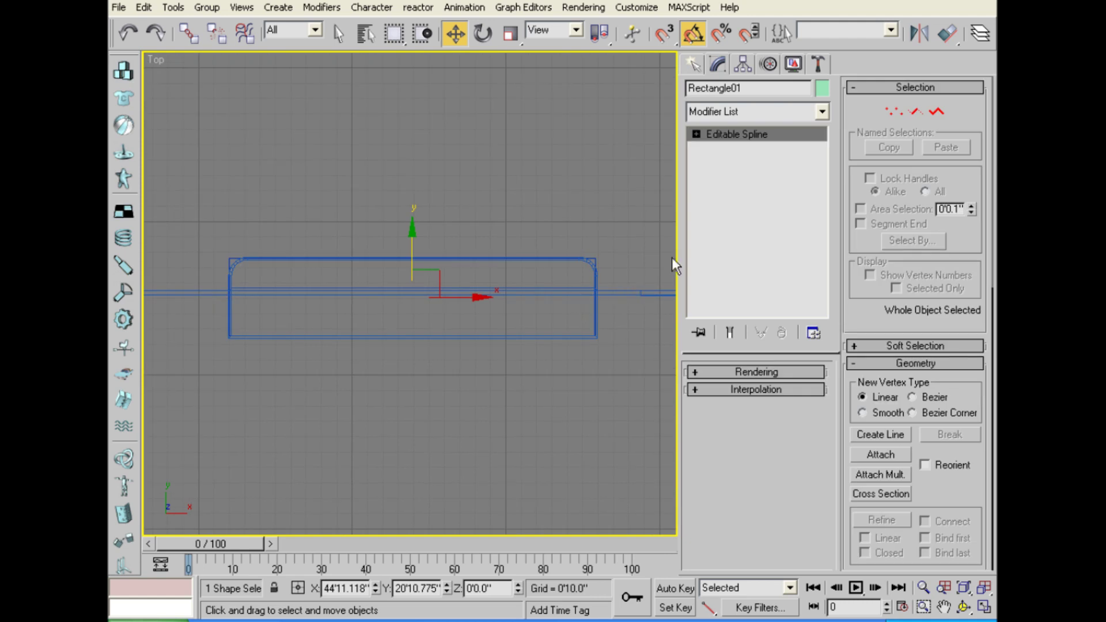
left_click(916, 112)
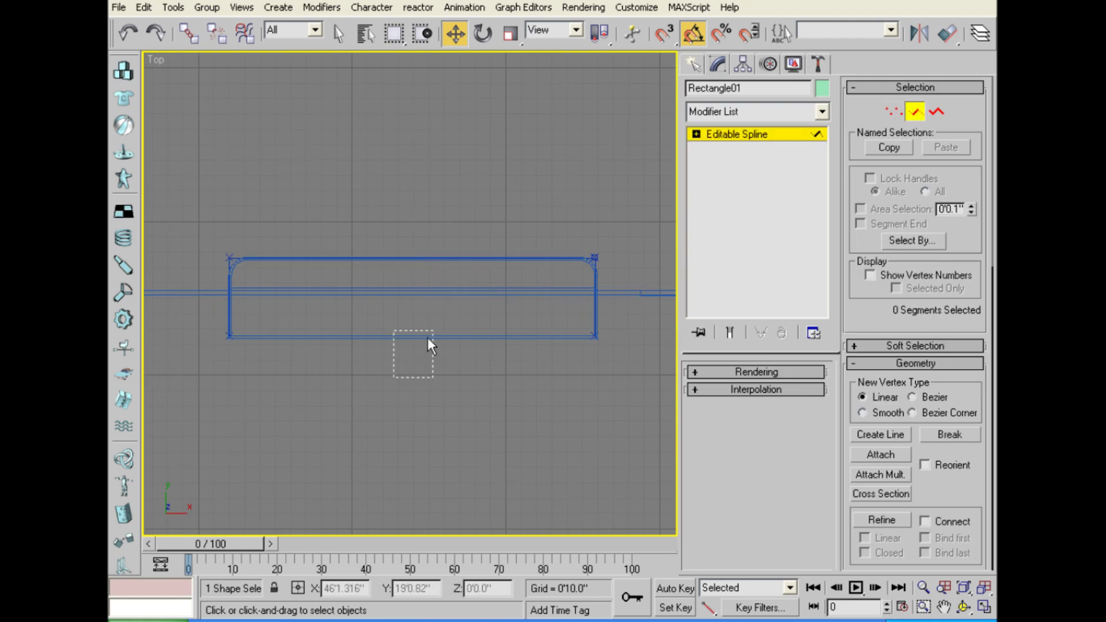
left_click_drag(428, 338, 428, 335)
left_click(420, 364)
Restore the previous Top view framing and expand the spline's Rendering rollout.
scroll(224, 379, "up", 3)
scroll(227, 386, "up", 2)
scroll(238, 247, "up", 2)
middle_click_drag(237, 248, 346, 318)
key("shift+z")
left_click(734, 371)
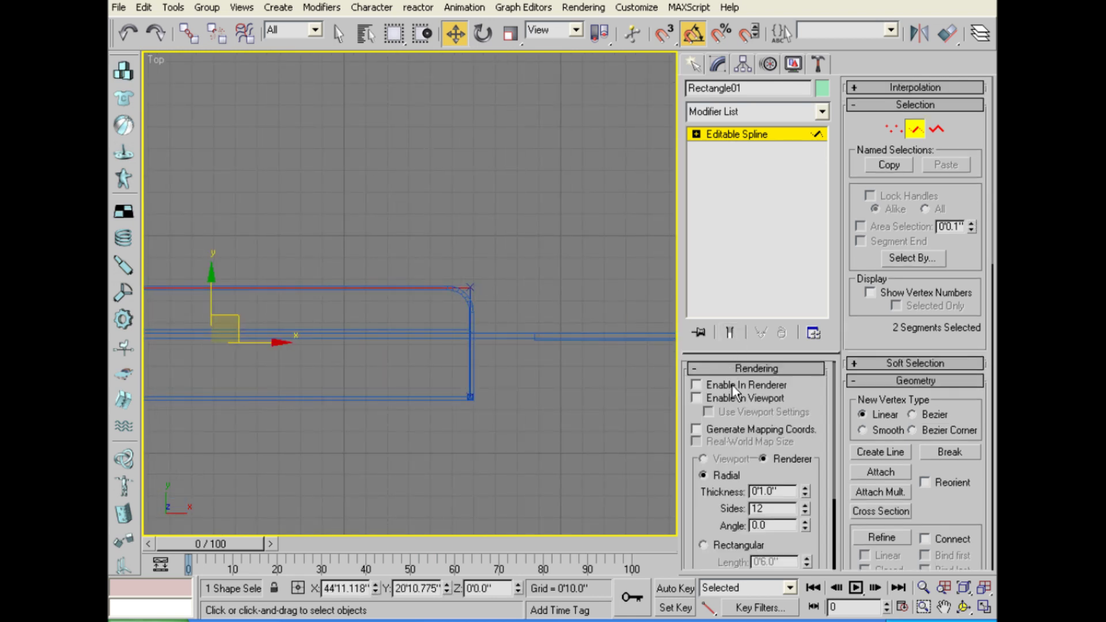
Collapse Rendering, open Interpolation, and switch Rectangle01 to Vertex level.
left_click(745, 370)
left_click(744, 395)
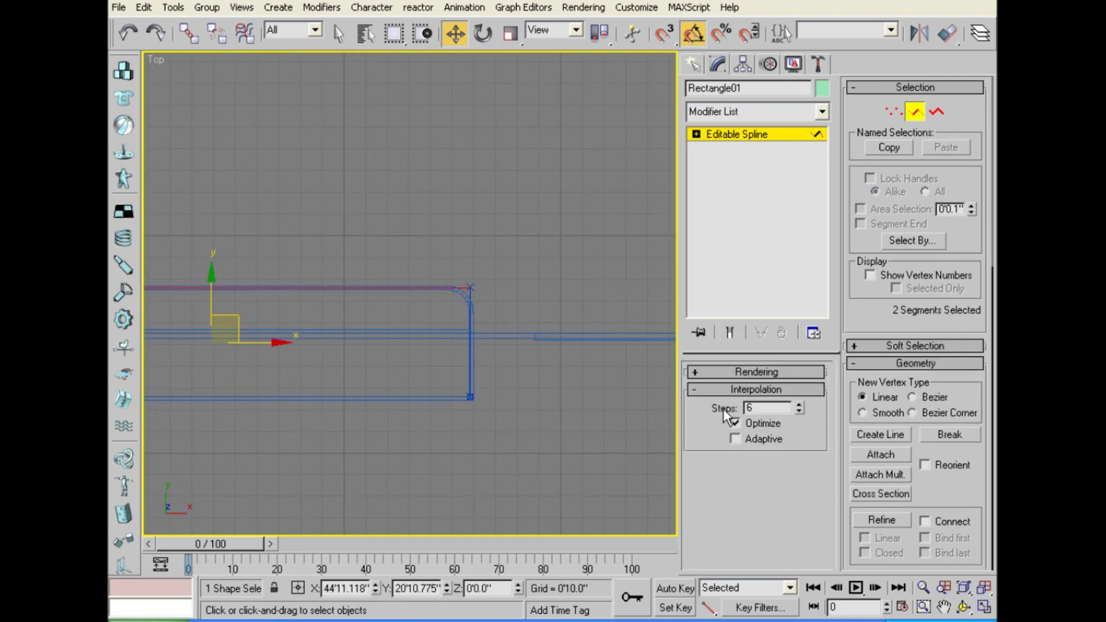
left_click(696, 134)
left_click(728, 148)
middle_click_drag(343, 290, 347, 353)
scroll(429, 363, "up", 5)
scroll(336, 340, "down", 3)
Set the rectangle's right and bottom corner vertices to Corner type.
left_click_drag(282, 255, 395, 354)
left_click_drag(191, 295, 427, 380)
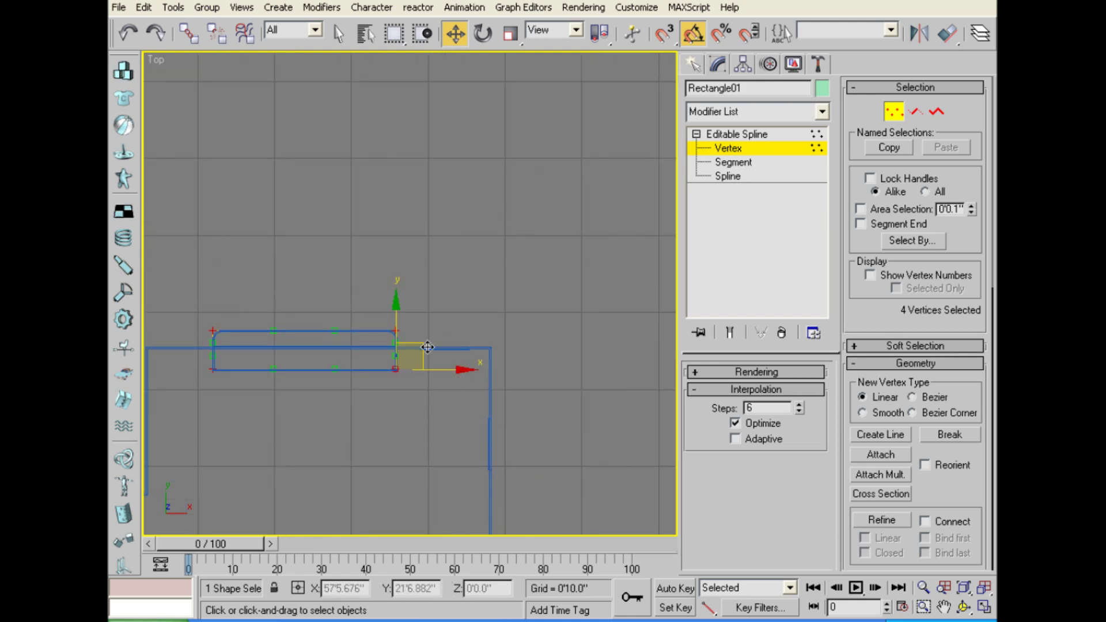
right_click(395, 324)
left_click(363, 223)
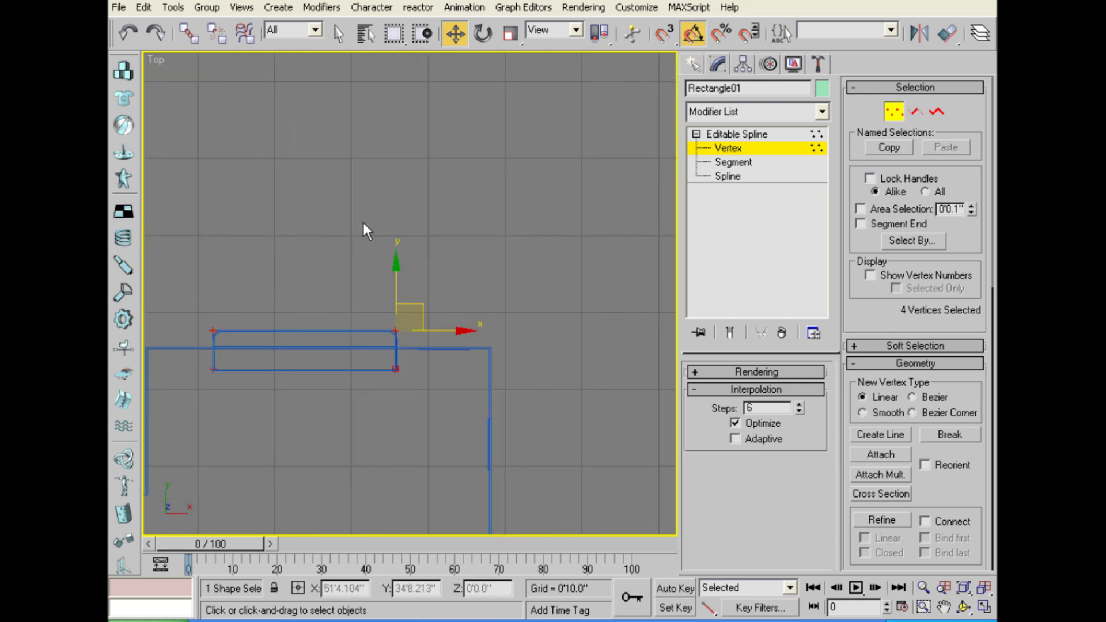
Fillet the selected corner vertex into a smooth rounded corner.
left_click_drag(426, 341, 431, 340)
scroll(431, 340, "up", 3)
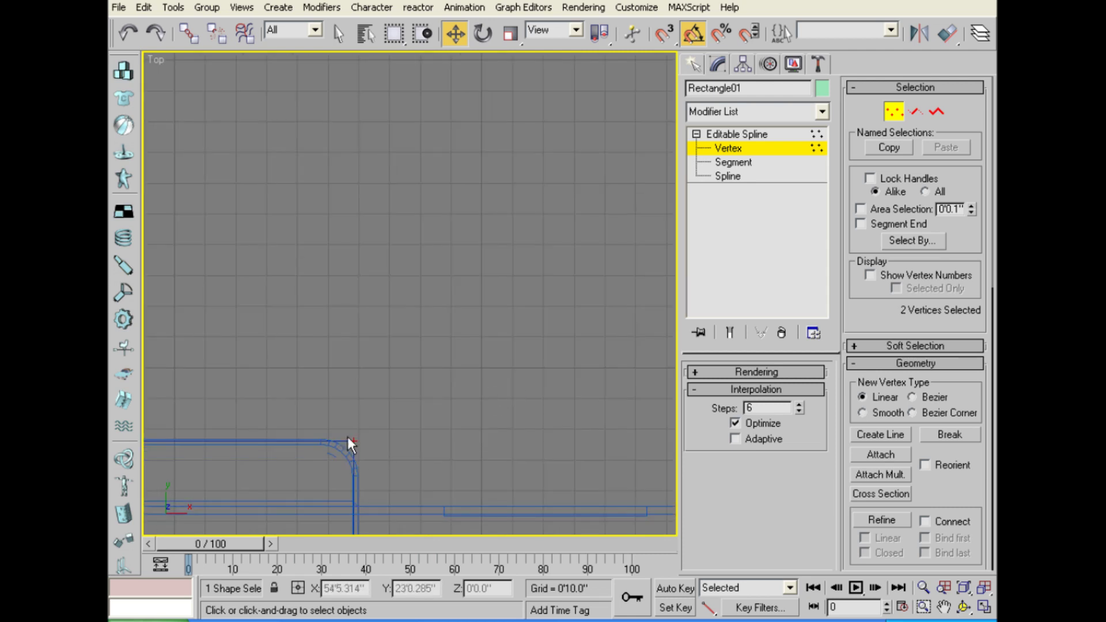
mouse_move(437, 387)
middle_mouse_down()
mouse_move(426, 349)
mouse_move(420, 387)
middle_mouse_up()
scroll(461, 328, "up", 2)
scroll(420, 363, "up", 2)
scroll(479, 358, "up", 2)
scroll(478, 358, "down", 1)
scroll(420, 383, "down", 2)
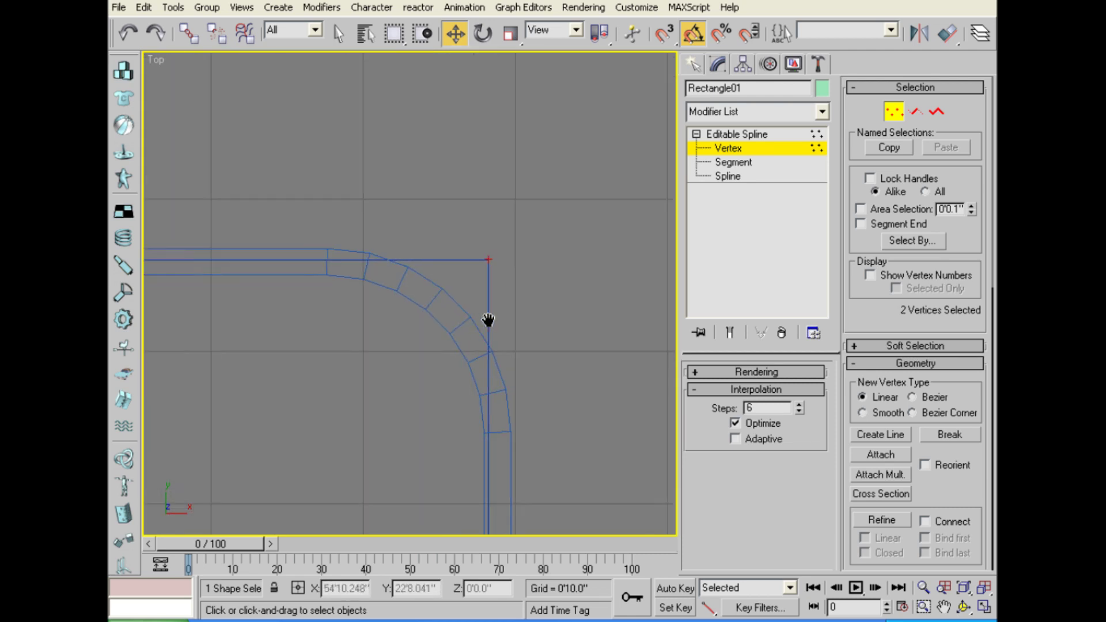
scroll(947, 493, "down", 5)
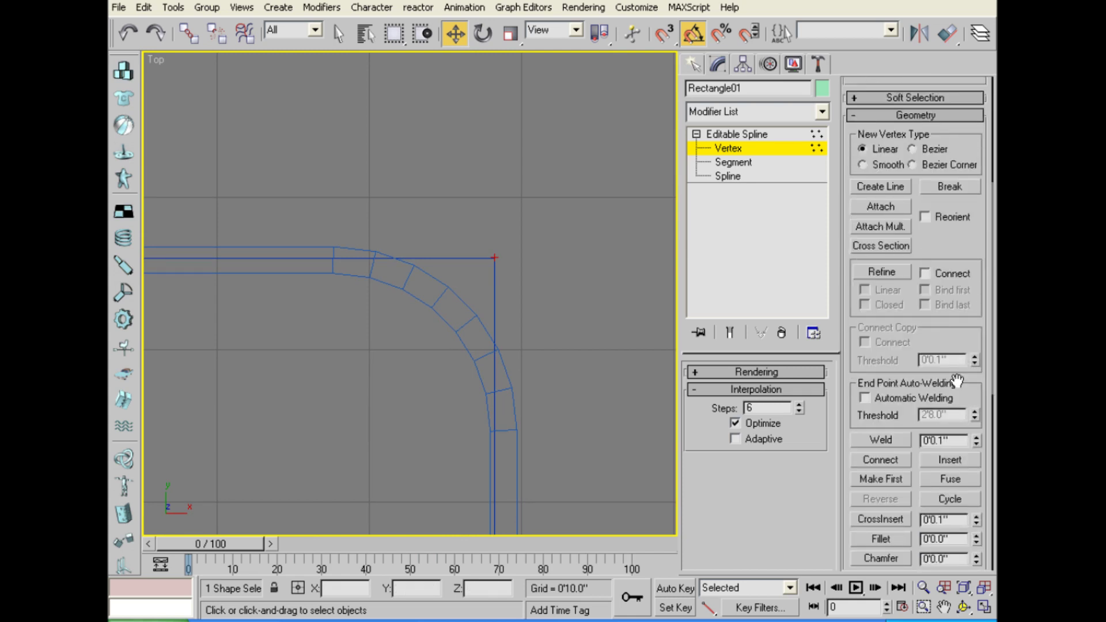
scroll(922, 437, "down", 2)
left_click_drag(497, 260, 518, 79)
With the Move tool active, select the outline's corner vertices.
scroll(464, 270, "down", 2)
middle_click_drag(465, 270, 476, 162)
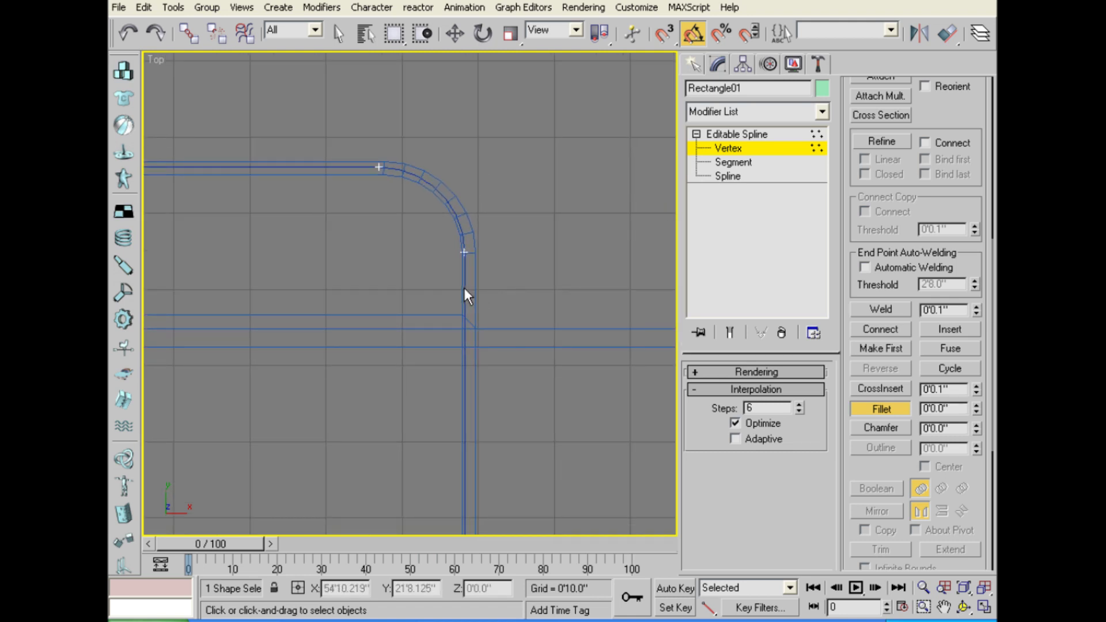
key("w")
left_click_drag(407, 232, 554, 482)
scroll(554, 481, "down", 1)
middle_click_drag(554, 482, 554, 323)
left_click_drag(409, 340, 490, 375)
middle_click_drag(490, 374, 492, 416)
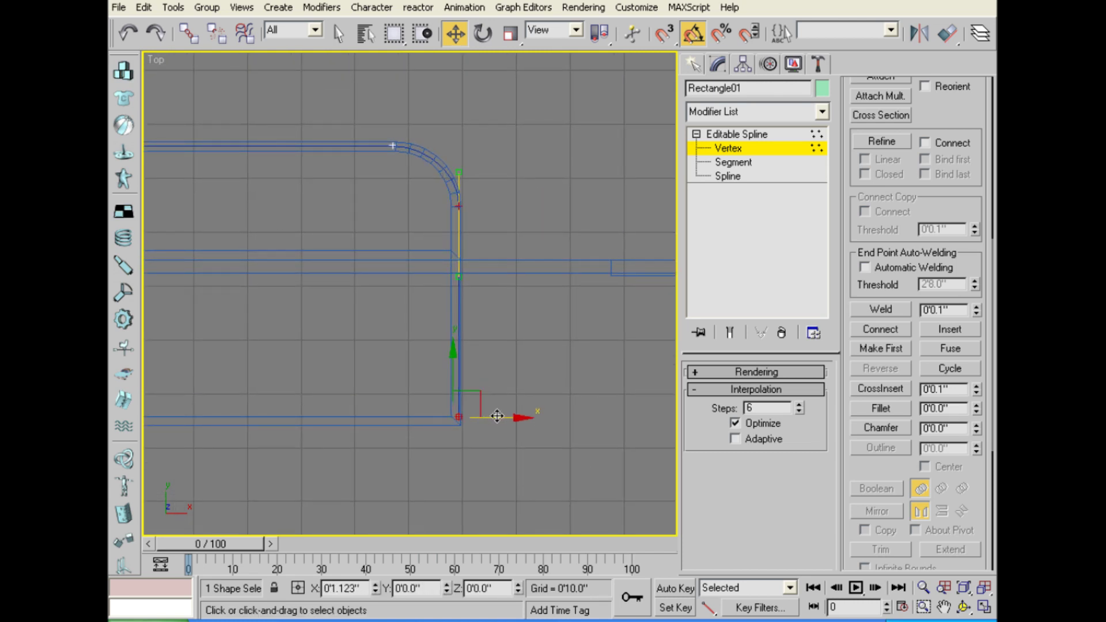
Select the rounded-corner vertices and nudge them into alignment.
scroll(352, 388, "down", 2)
middle_click_drag(519, 375, 311, 368)
scroll(430, 343, "up", 3)
scroll(345, 341, "up", 2)
left_click_drag(442, 90, 596, 457)
middle_click_drag(529, 404, 458, 495)
left_click_drag(447, 200, 455, 196)
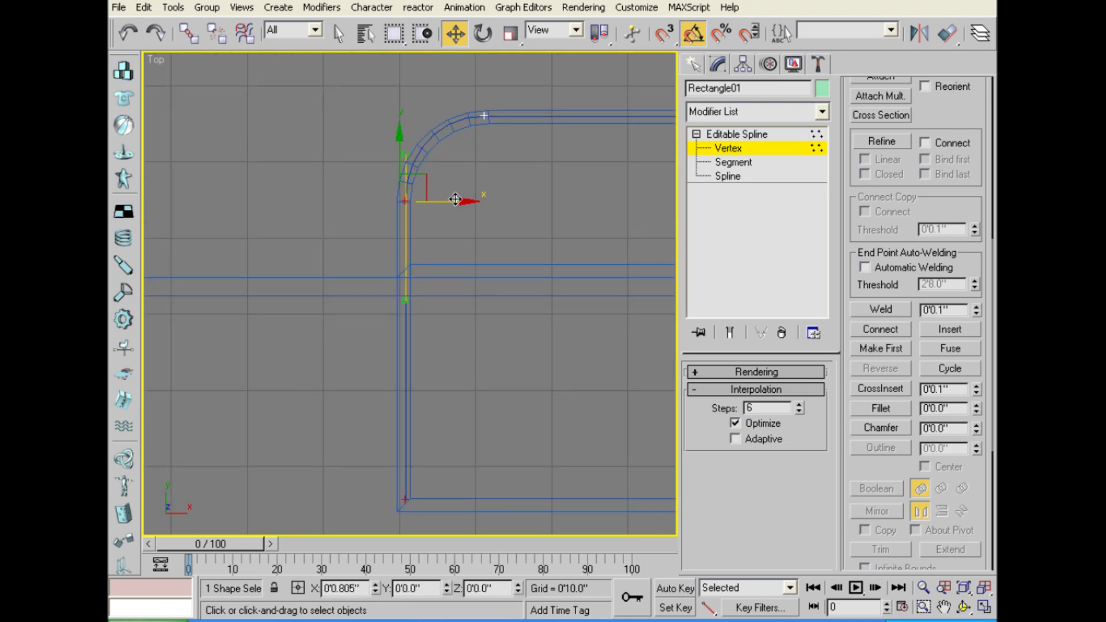
Restore the four-viewport layout and frame the outline in all views.
scroll(444, 234, "down", 1)
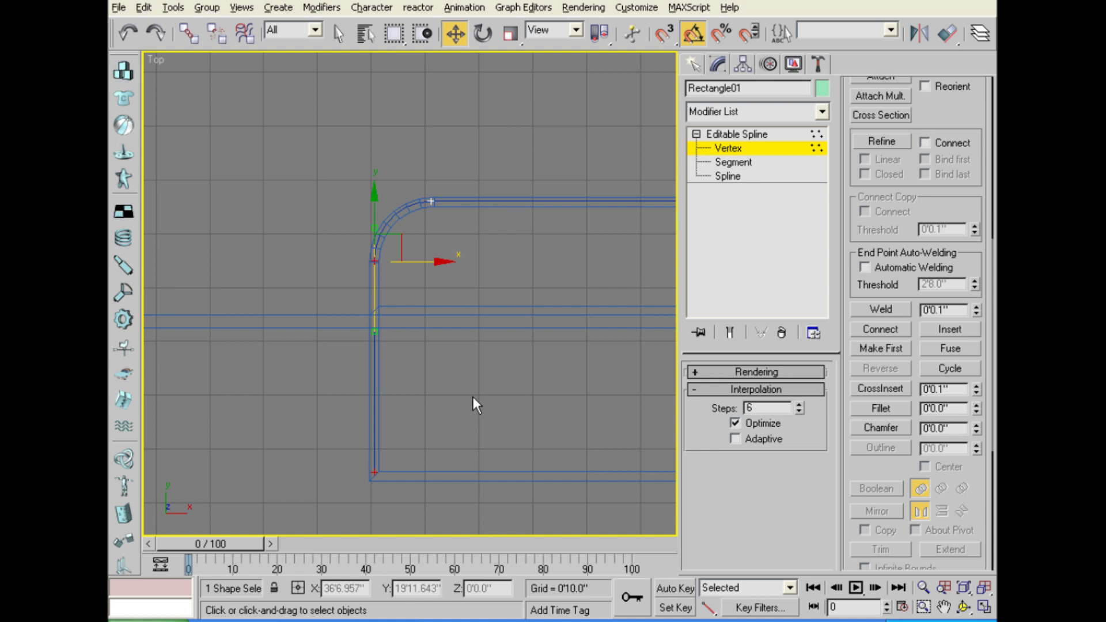
key("w")
left_click(458, 458)
key("ctrl+shift+z")
scroll(528, 462, "down", 3)
scroll(489, 459, "down", 1)
left_click(693, 75)
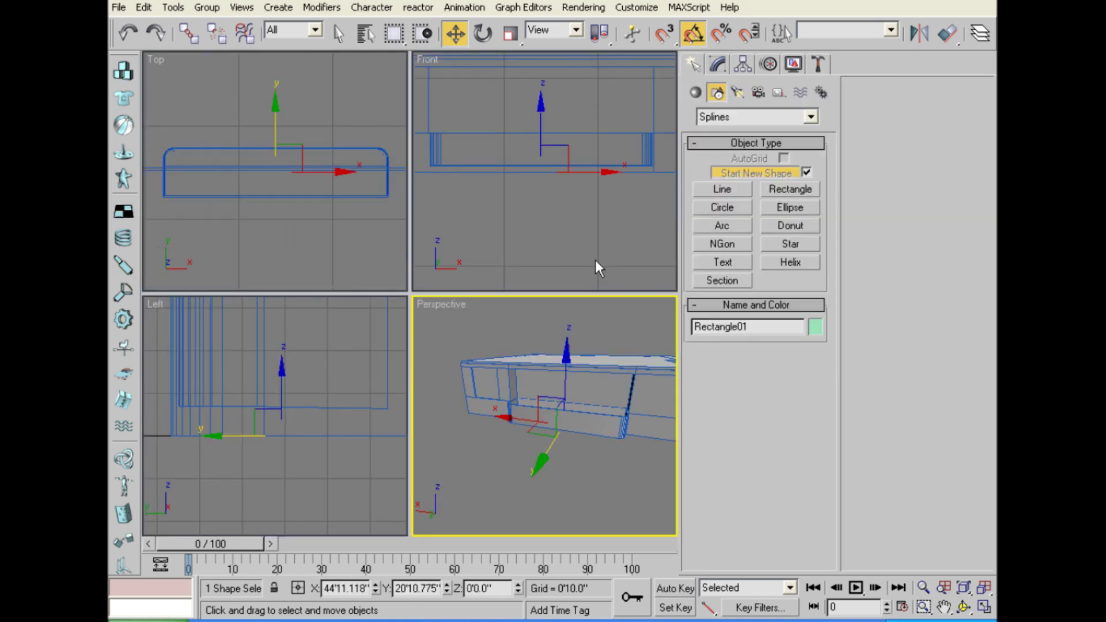
Undo the last selection change, show the Perspective view in wireframe and pick the counter's front face.
key("e")
scroll(526, 440, "up", 2)
key("alt+e")
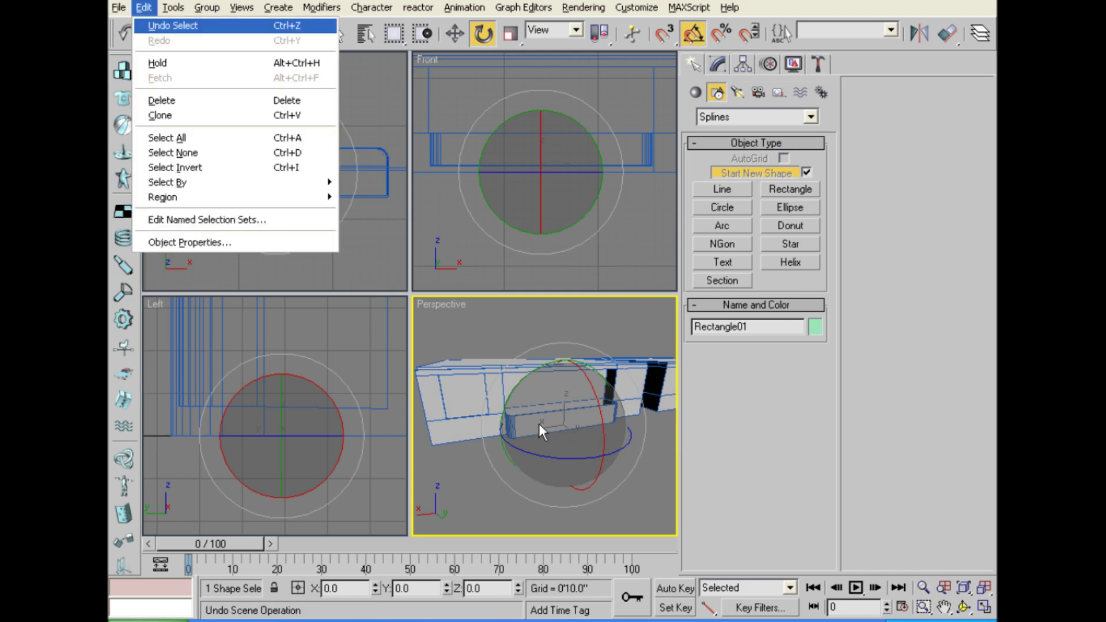
key("Return")
key("alt+w")
mouse_move(563, 423)
middle_mouse_down("alt")
mouse_move(576, 403)
mouse_move(477, 346)
mouse_move(542, 344)
middle_mouse_up("alt")
key("w")
key("F3")
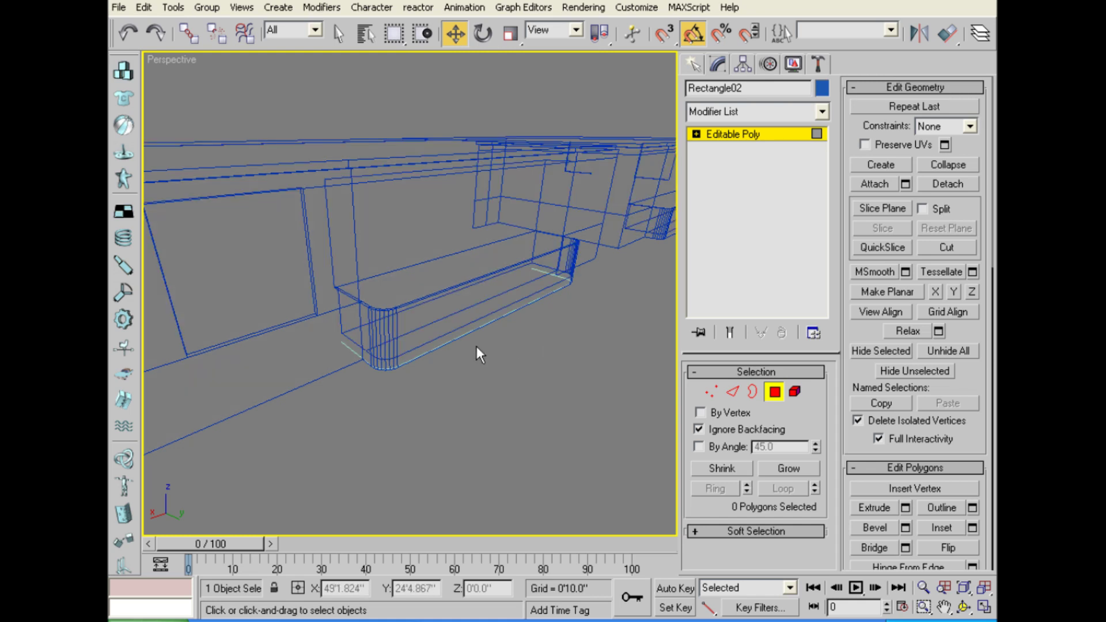
left_click(471, 334)
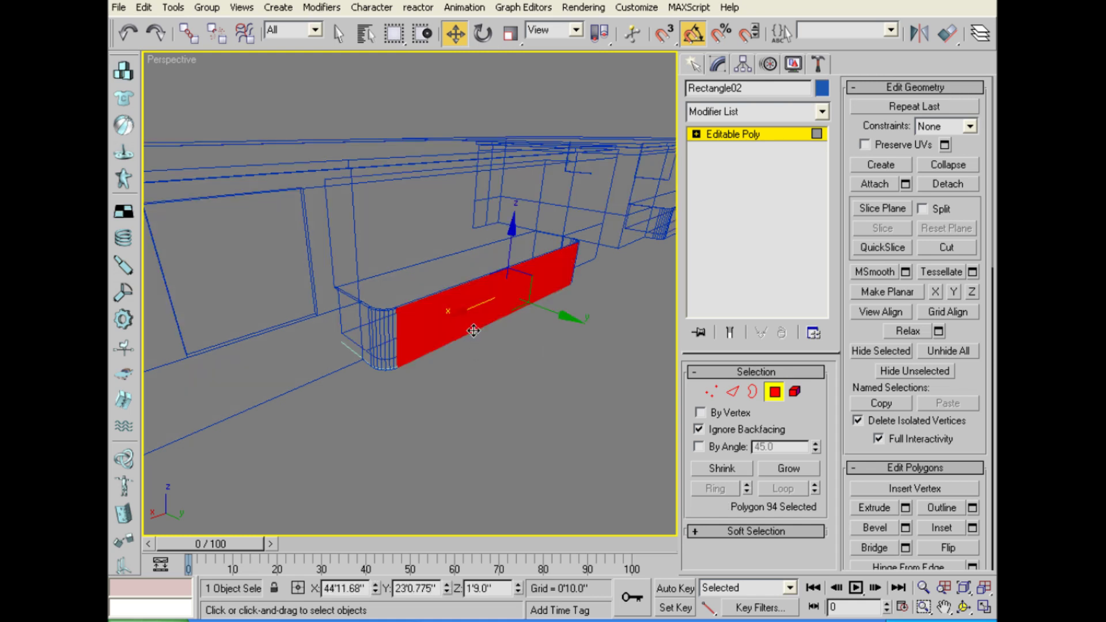
Raise Rectangle01 to Z 4'3.366" and render the shaded Perspective view.
left_click(693, 64)
left_click(536, 302)
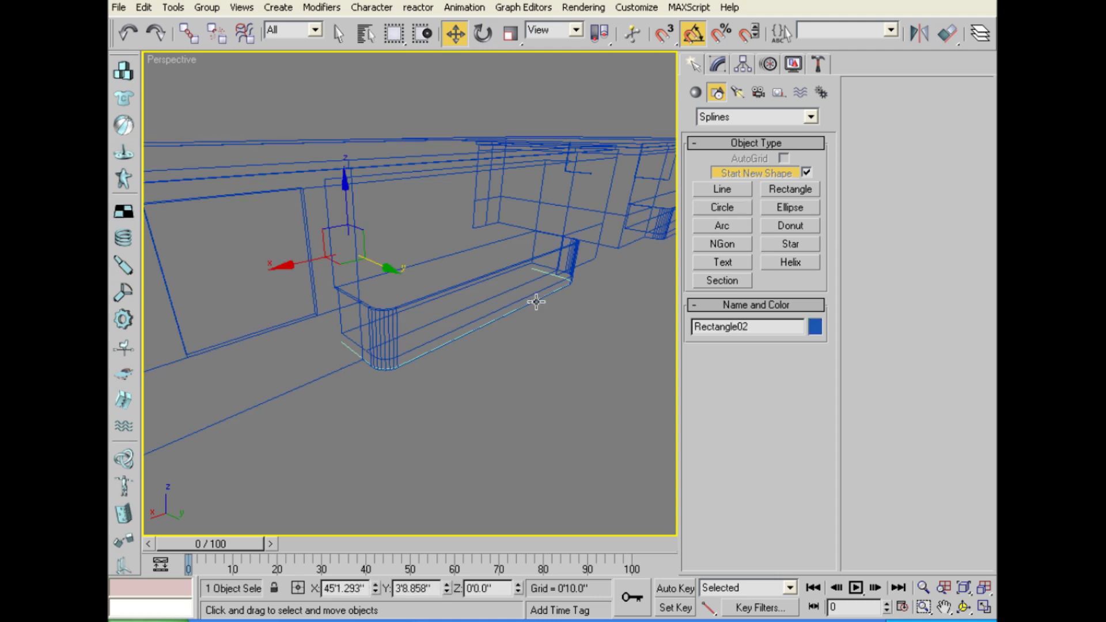
left_click(536, 302)
left_click_drag(481, 257, 482, 199)
middle_click_drag(486, 402, 504, 376, "alt")
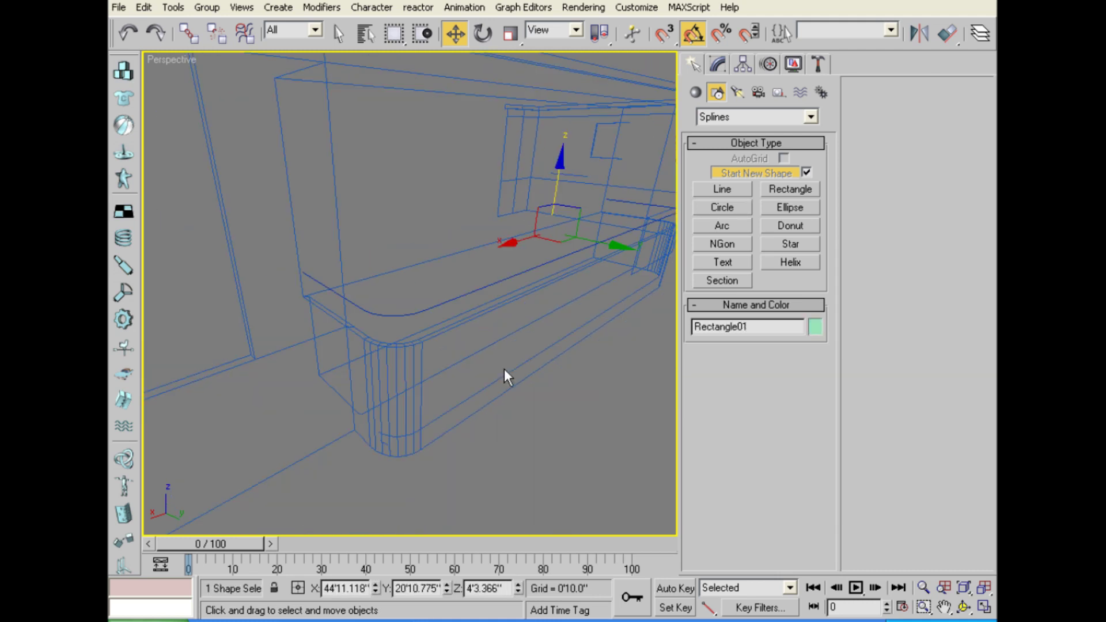
key("F3")
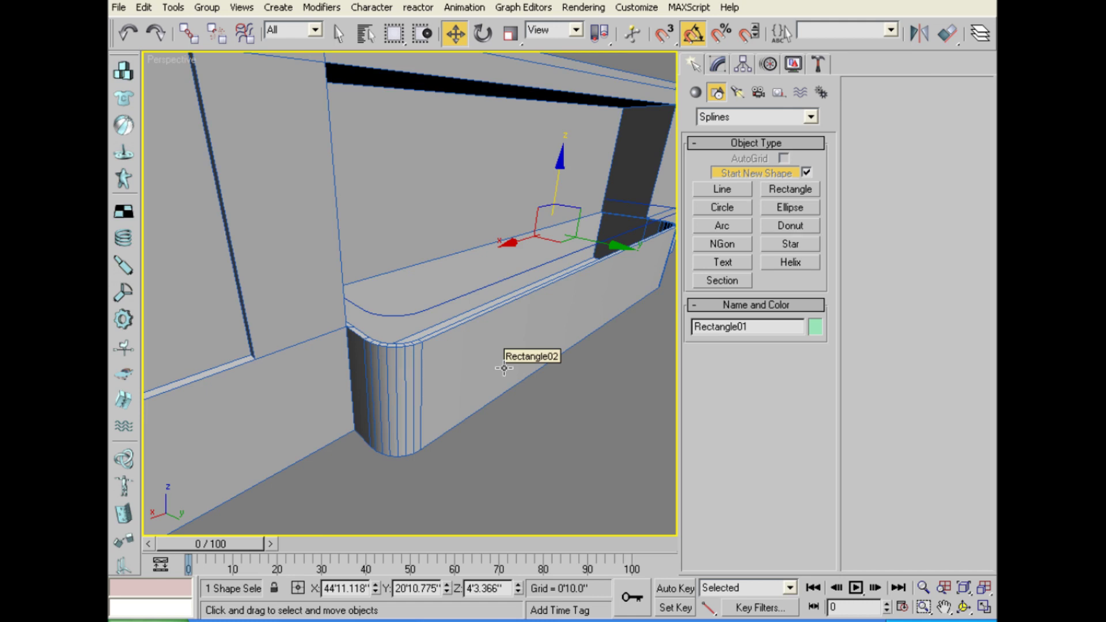
key("shift+q")
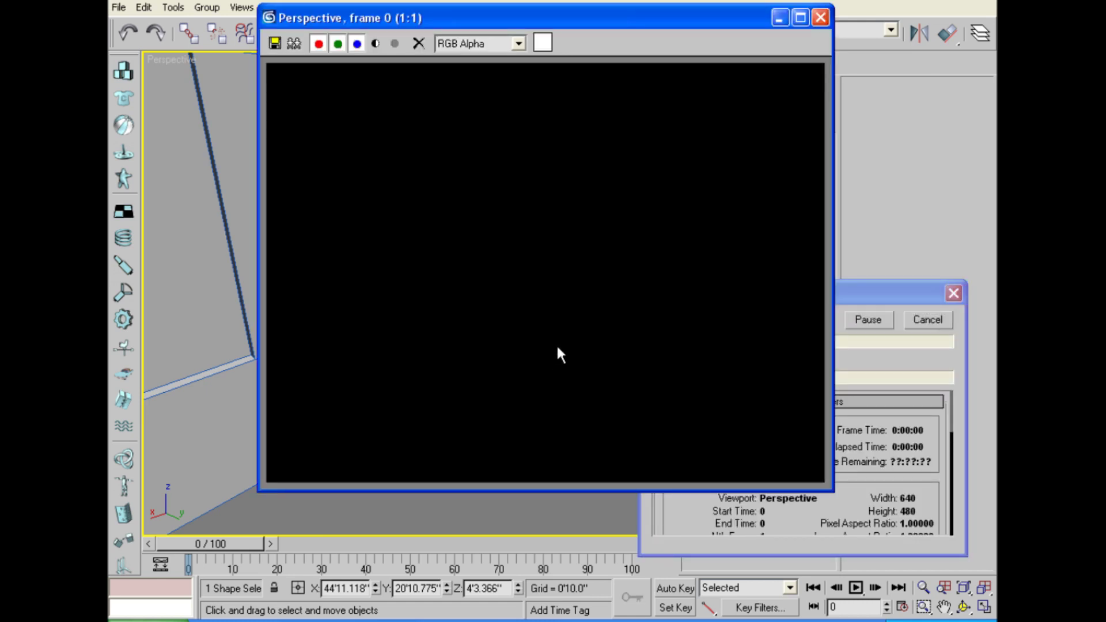
Stop the render and switch Advanced Lighting from Light Tracer to <no lighting plug-in>.
left_click(917, 316)
left_click(821, 17)
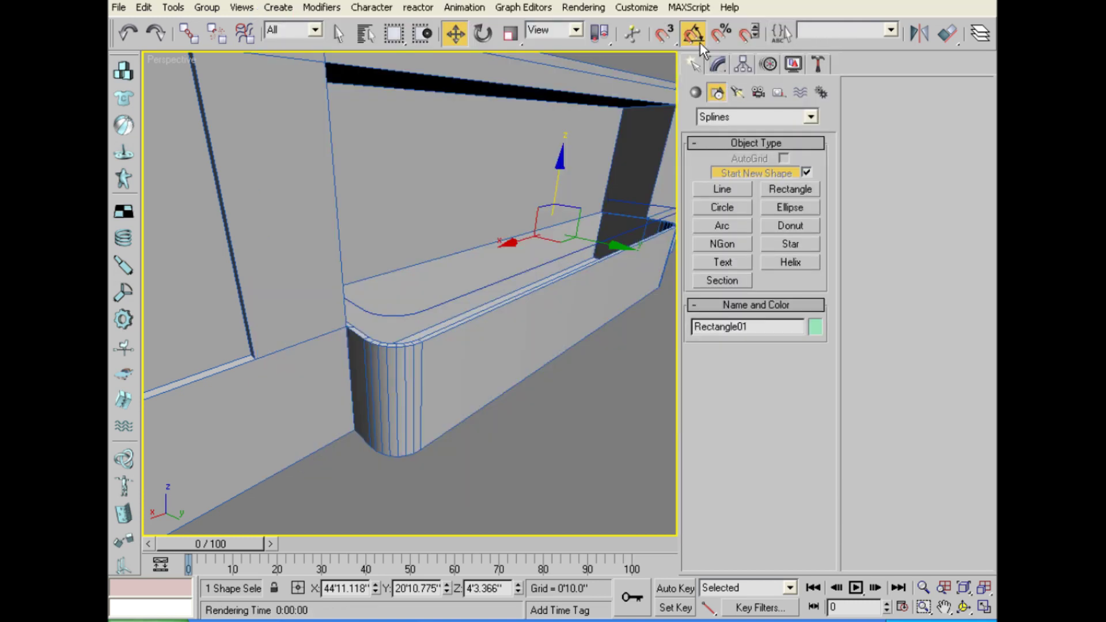
left_click(585, 8)
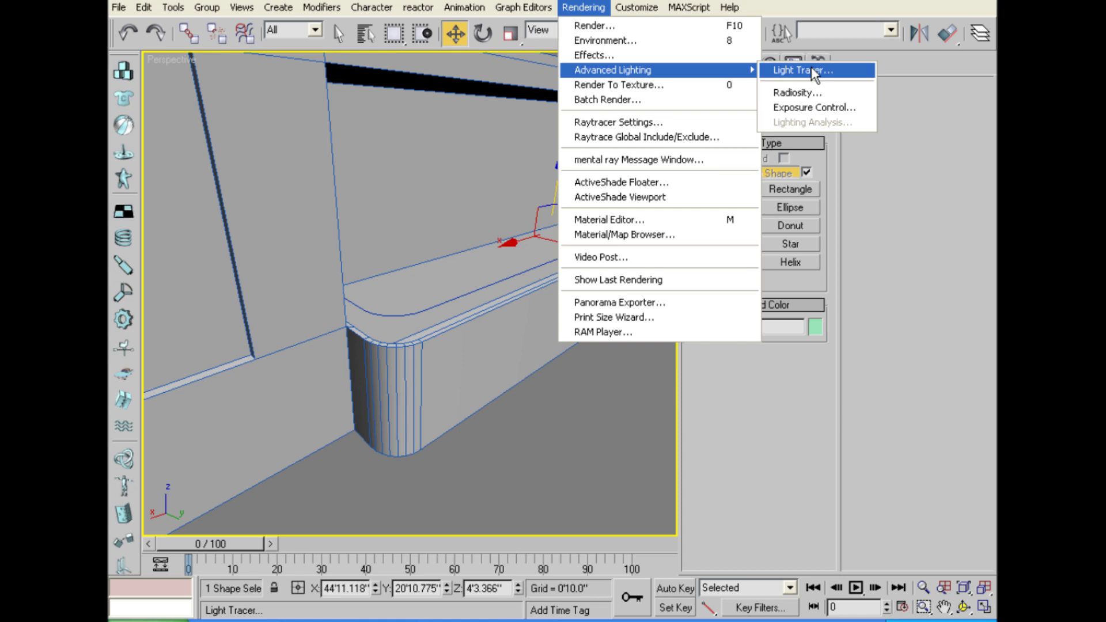
left_click(812, 67)
left_click(586, 104)
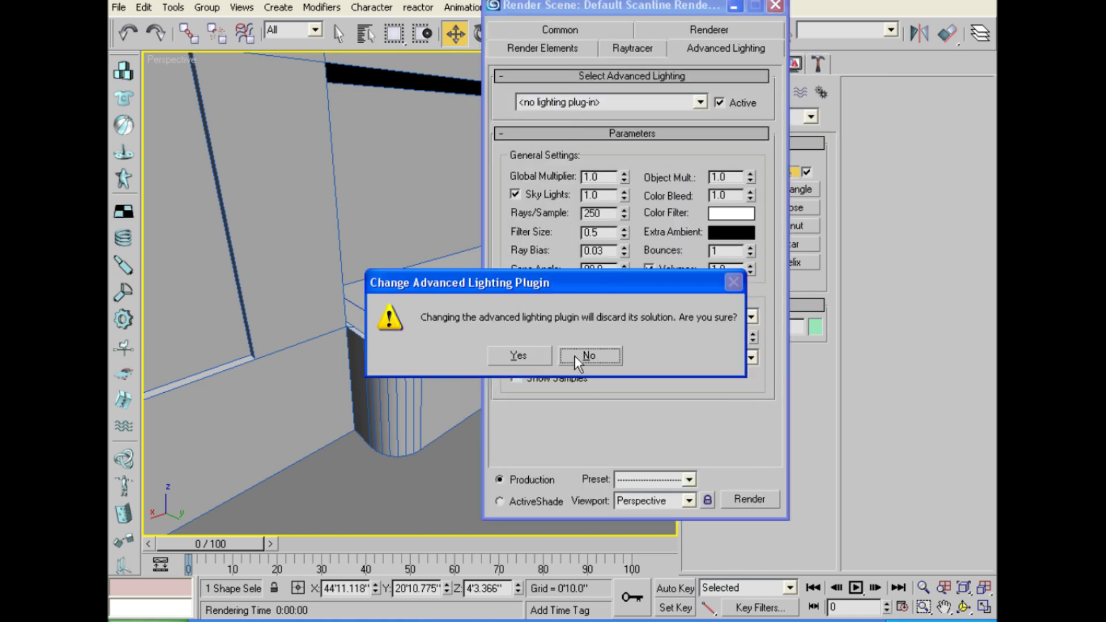
left_click(501, 355)
left_click(775, 6)
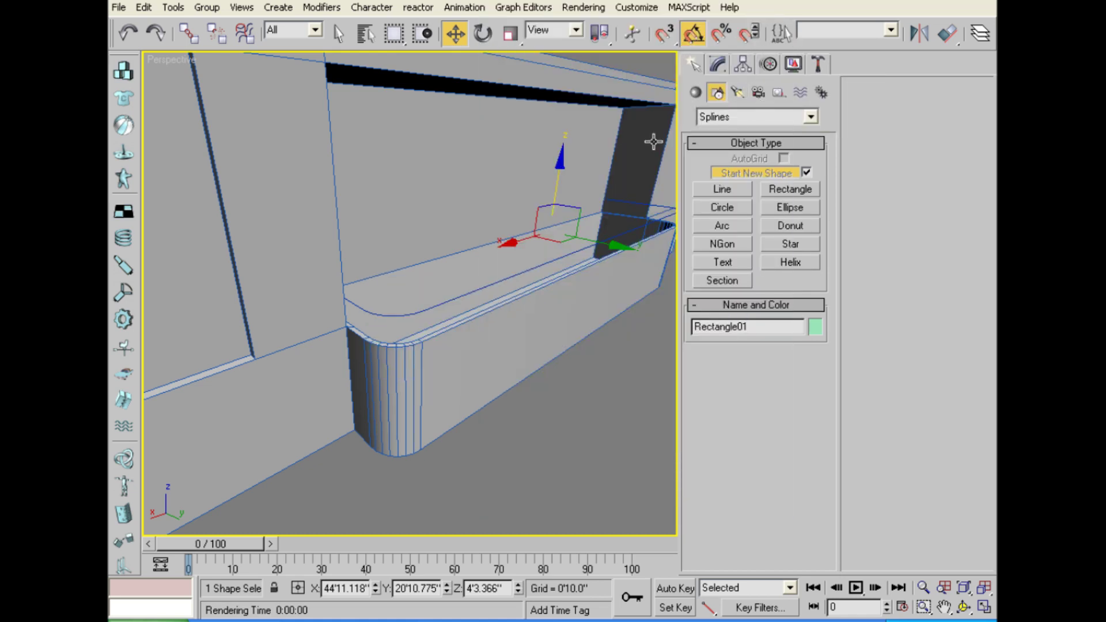
Review the scene's lights in Select by Name, then render the Perspective view again.
key("h")
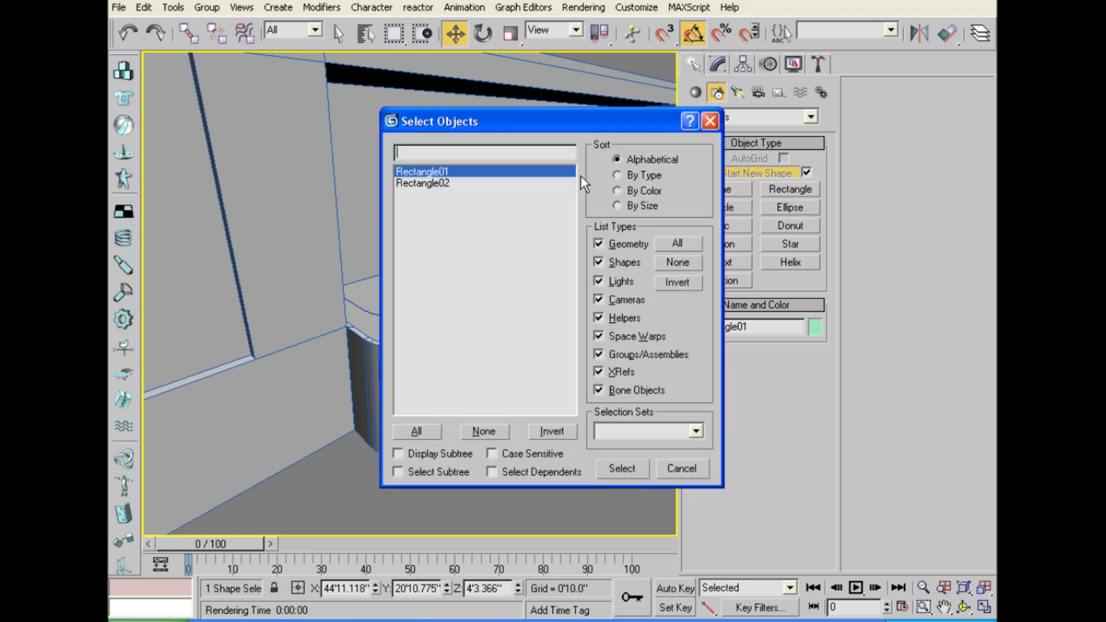
left_click(672, 281)
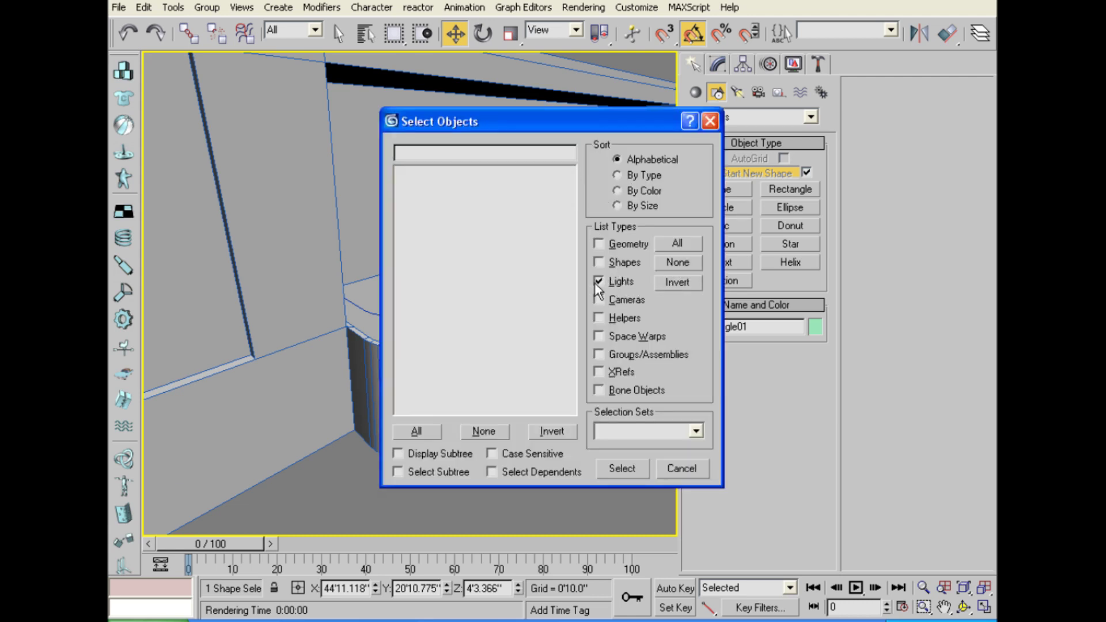
left_click(671, 284)
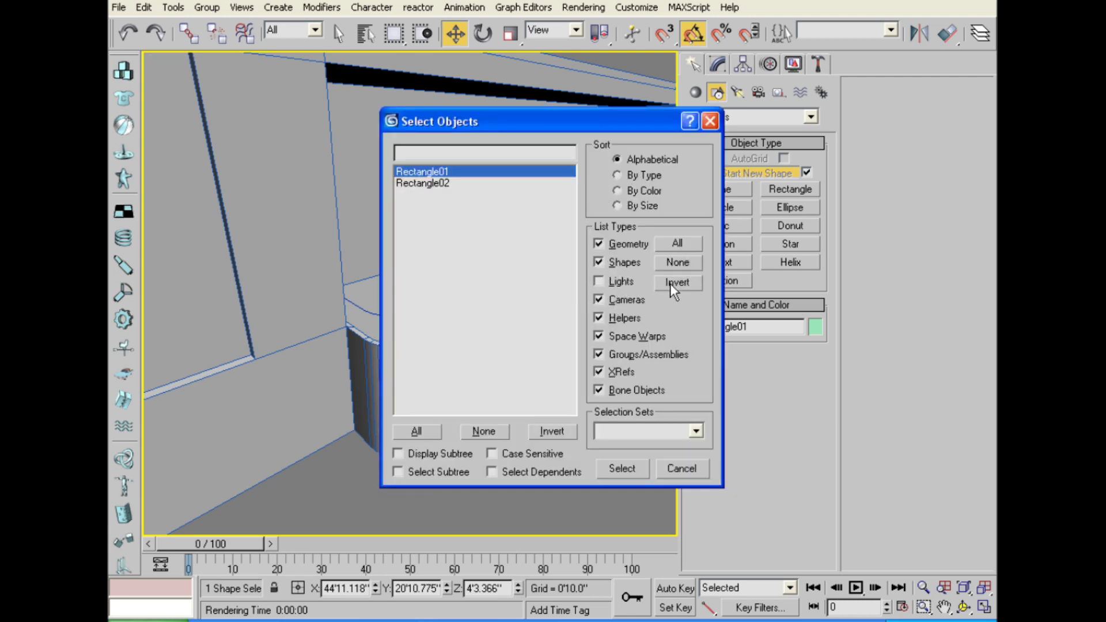
left_click(670, 284)
left_click(690, 455)
middle_click_drag(610, 467, 514, 451, "alt")
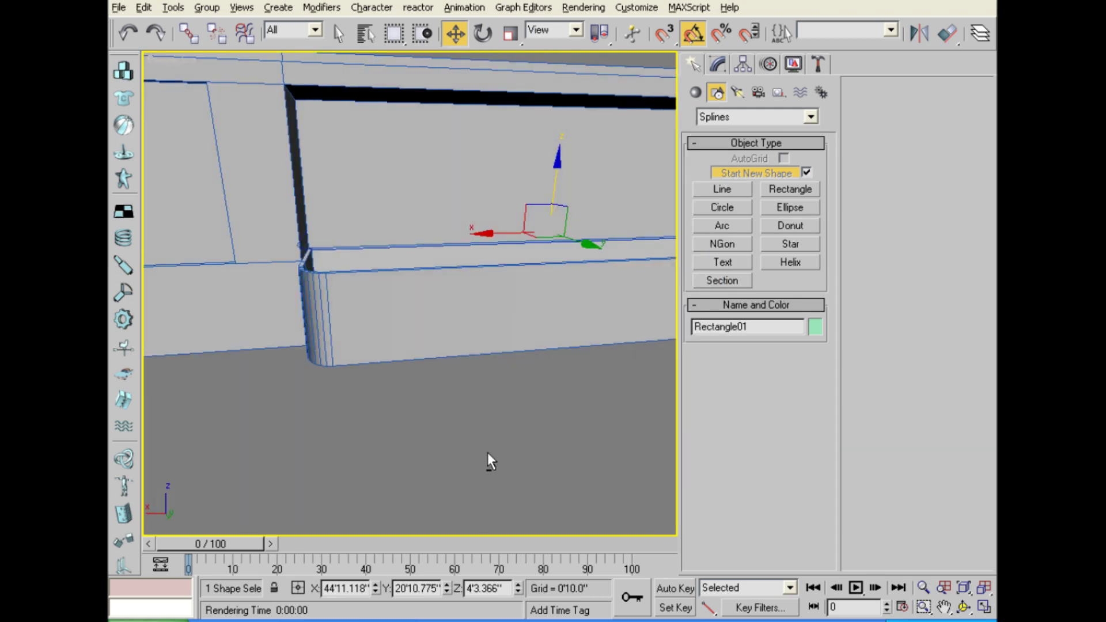
key("shift+q")
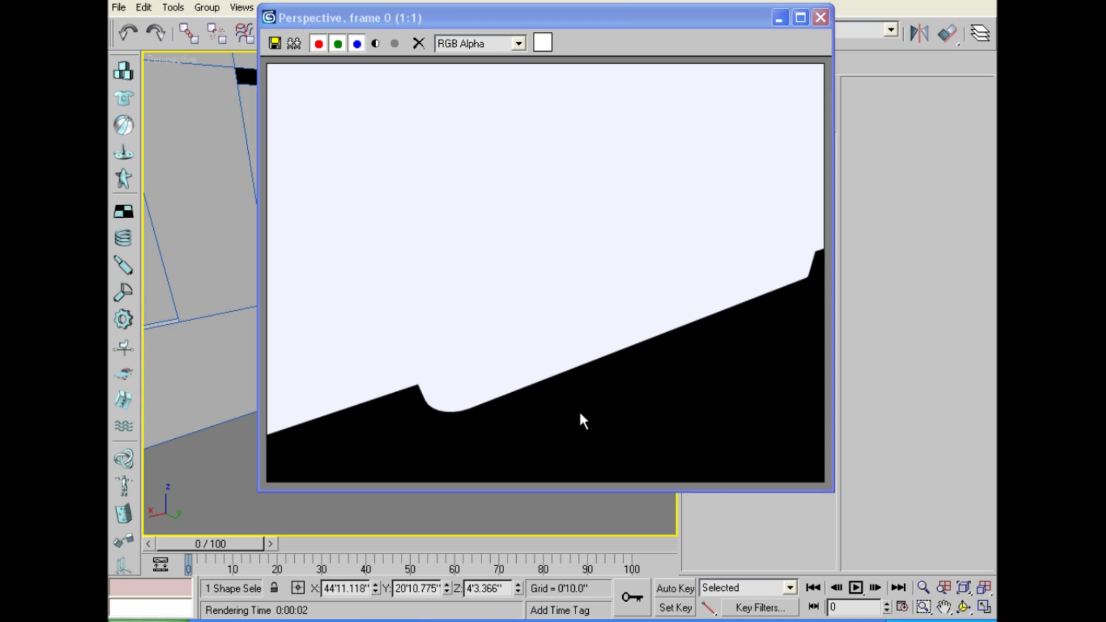
Close the render, unhide all objects and delete the sky light.
left_click(820, 17)
scroll(488, 323, "down", 5)
middle_click_drag(489, 334, 488, 314)
right_click(552, 349)
left_click(597, 275)
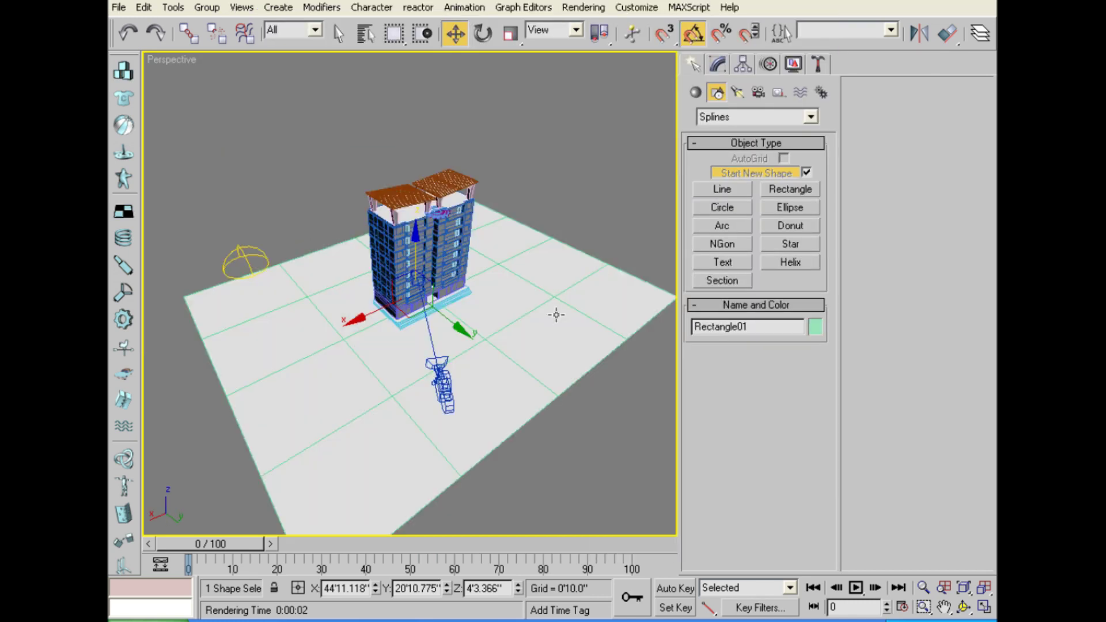
left_click(243, 265)
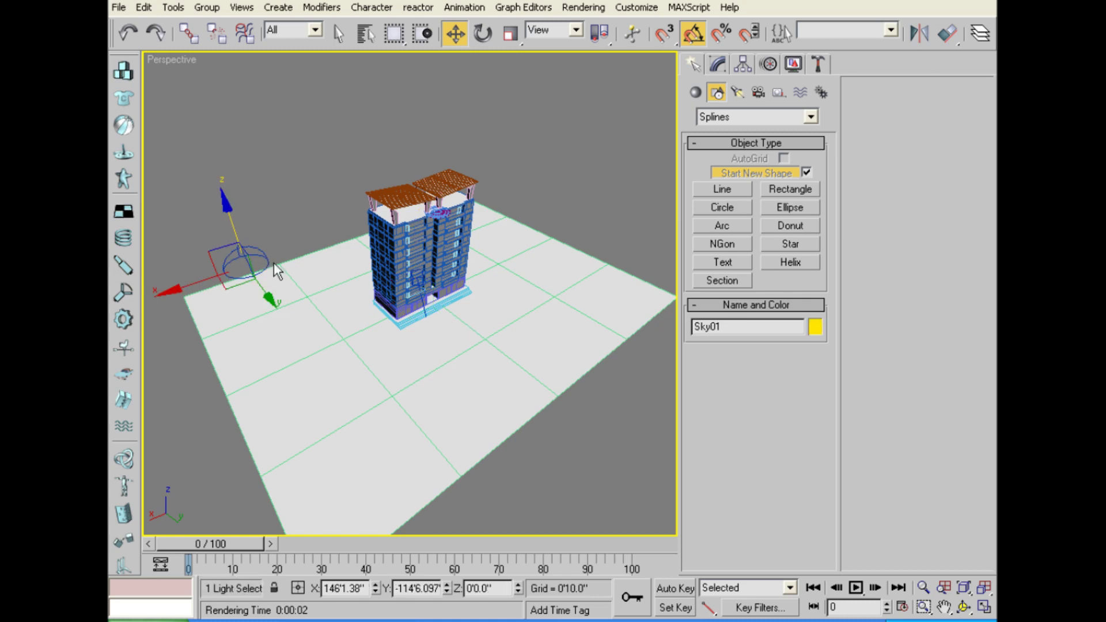
key("Delete")
Select the counter objects and Hide Unselected to isolate them.
scroll(424, 333, "up", 5)
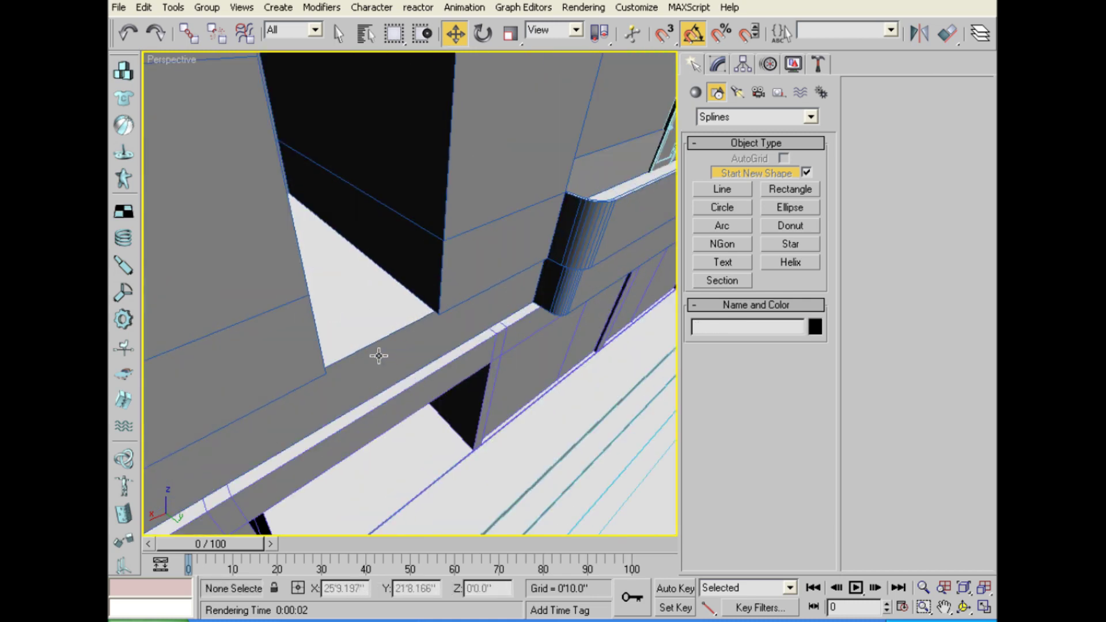
scroll(378, 354, "up", 2)
scroll(506, 303, "down", 3)
scroll(510, 295, "up", 2)
left_click_drag(449, 290, 448, 291)
key("ctrl+a")
right_click(464, 248)
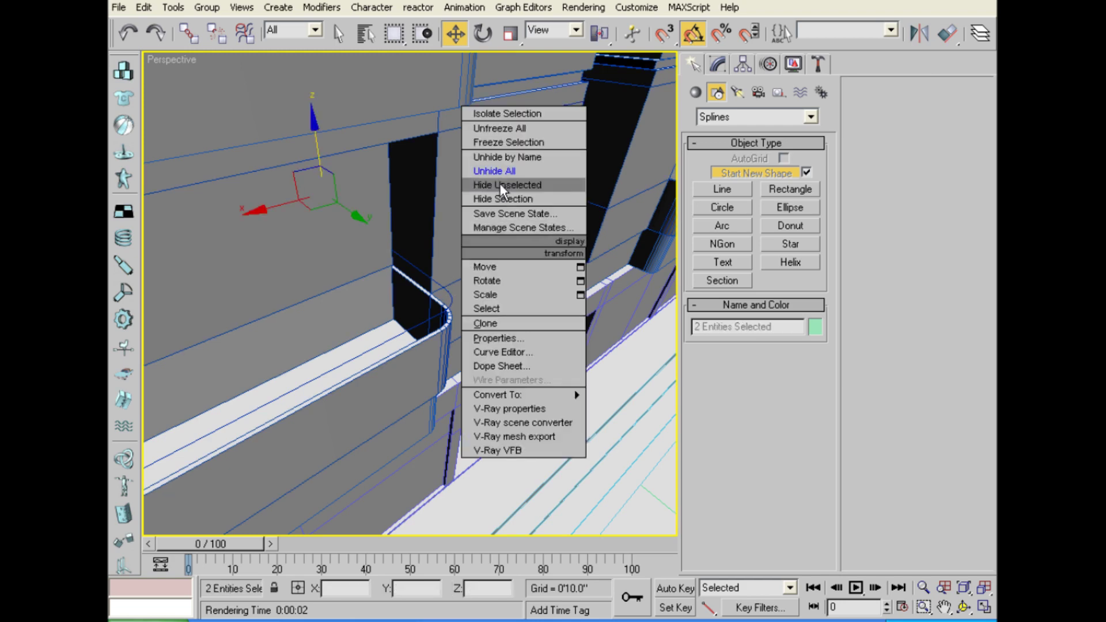
left_click(499, 184)
Render a full-size test image of the counter, then select the rail rectangle spline.
scroll(493, 262, "down", 8)
scroll(426, 317, "up", 4)
scroll(437, 312, "down", 1)
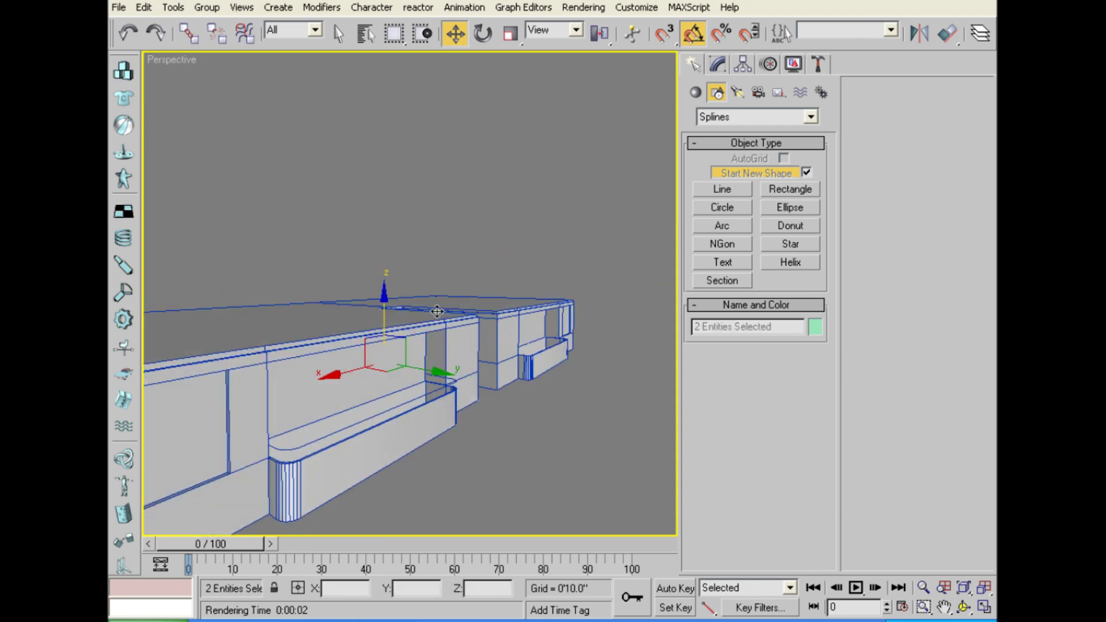
scroll(437, 311, "up", 3)
scroll(439, 249, "up", 3)
key("shift+q")
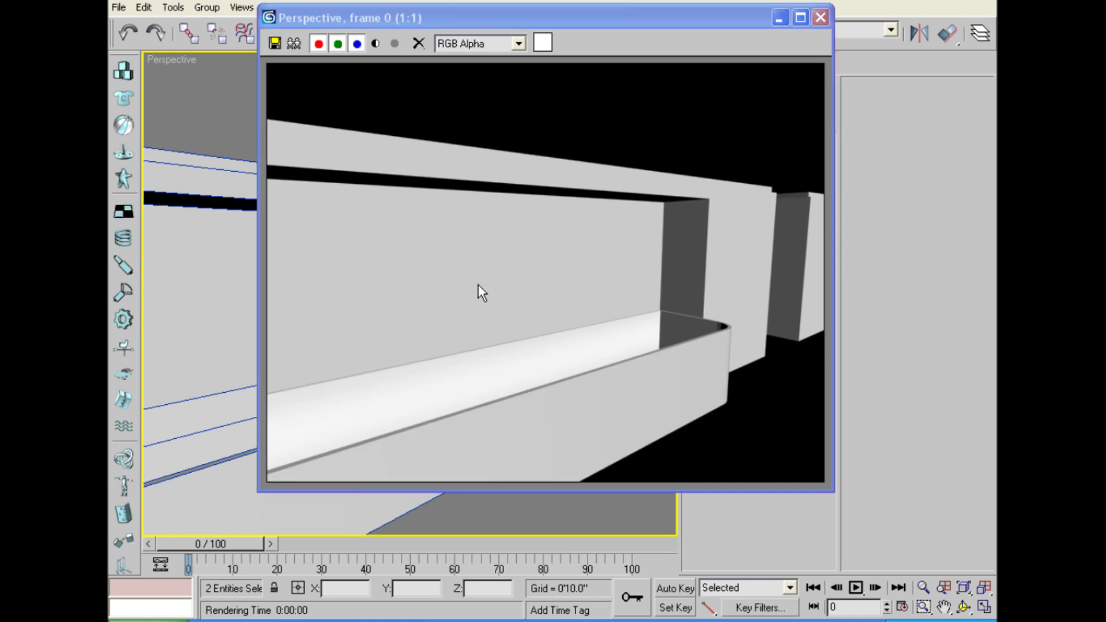
left_click(809, 15)
left_click(992, 5)
scroll(631, 364, "up", 2)
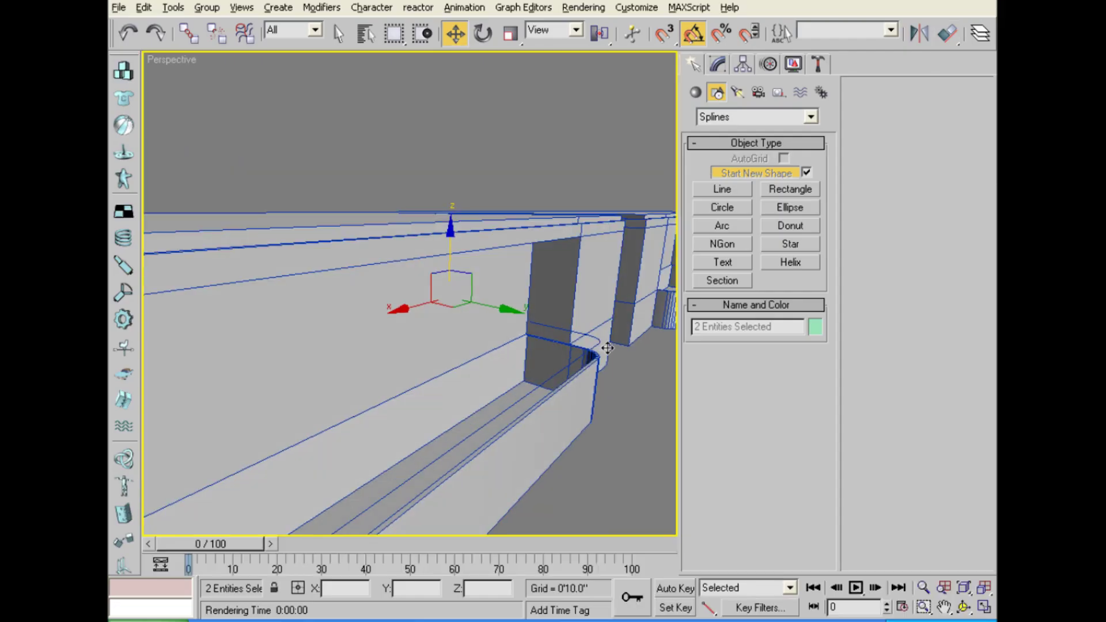
left_click(592, 336)
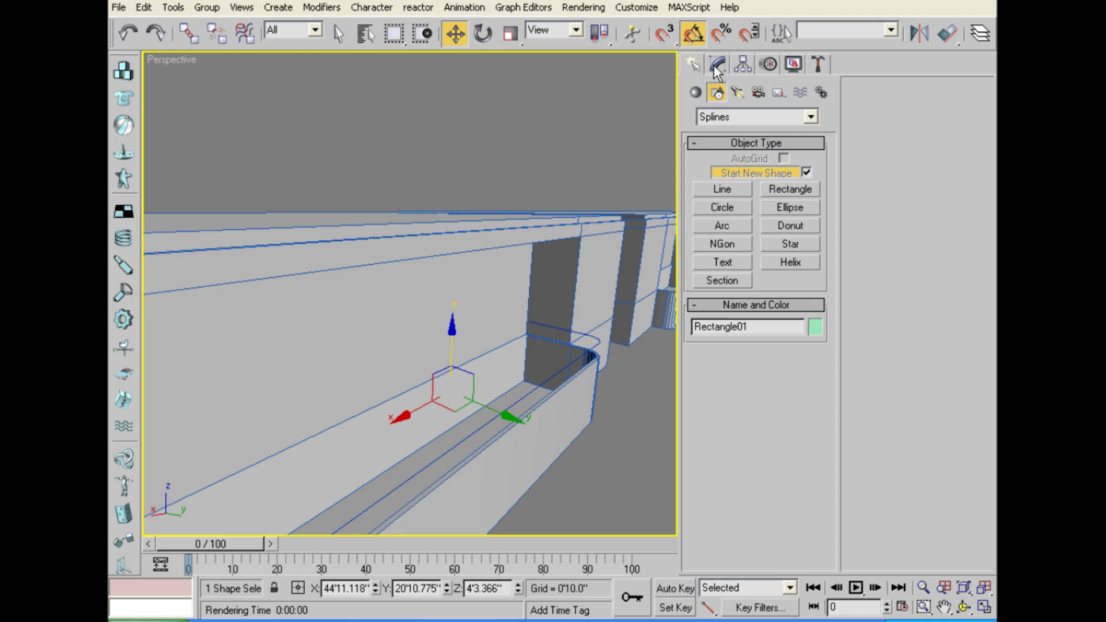
Enable Rectangle01's spline rendering so it shows as a tube in renderer and viewport.
left_click(717, 66)
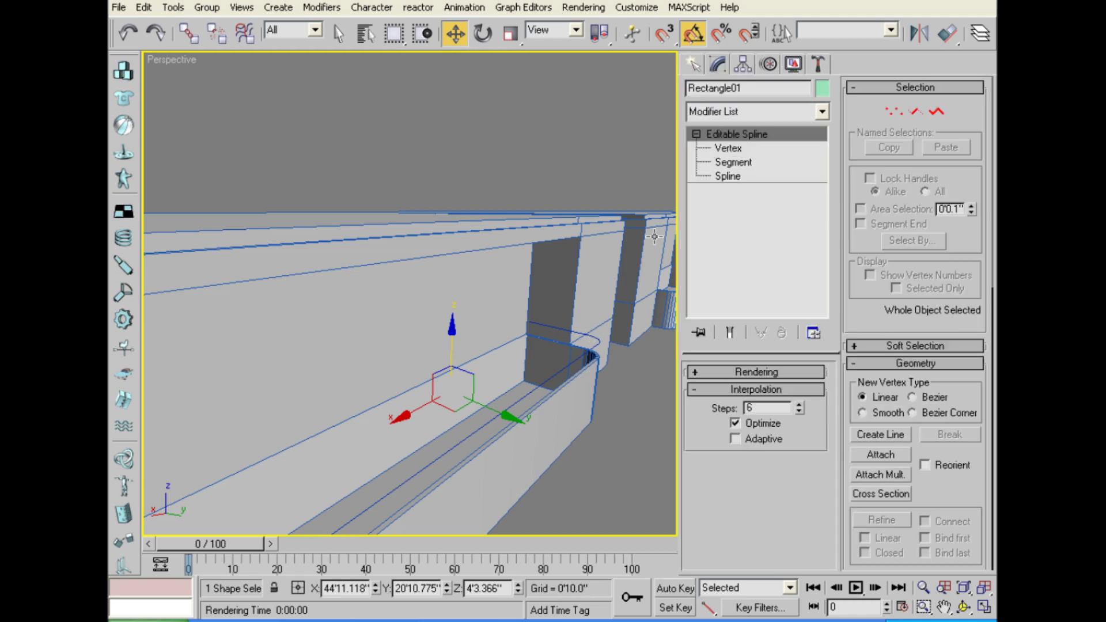
left_click(756, 372)
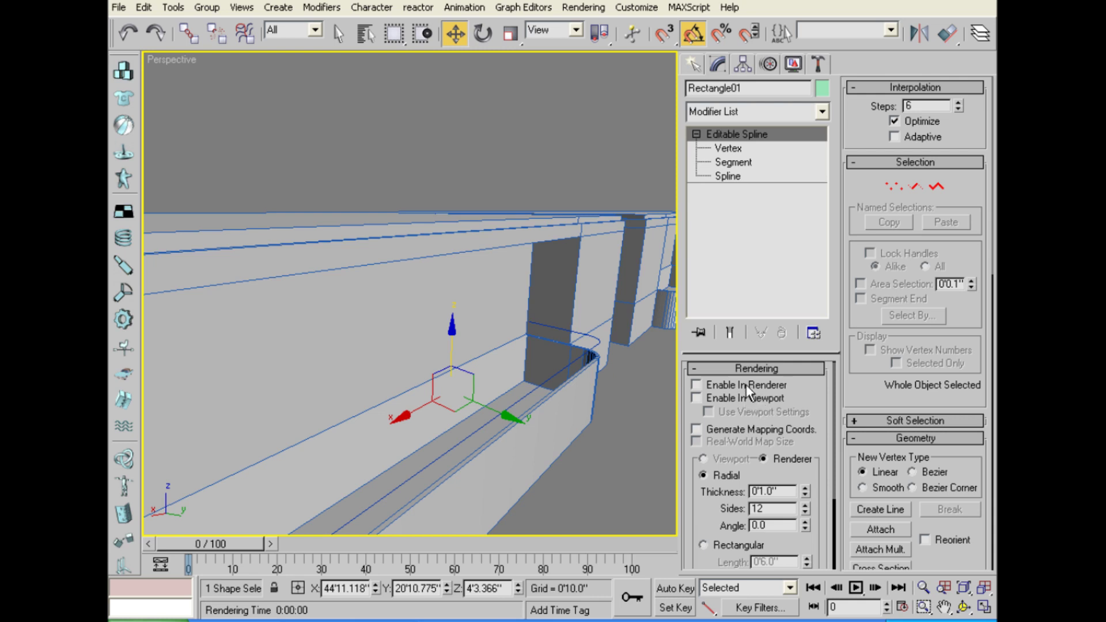
left_click(710, 399)
middle_click_drag(615, 425, 412, 374, "alt")
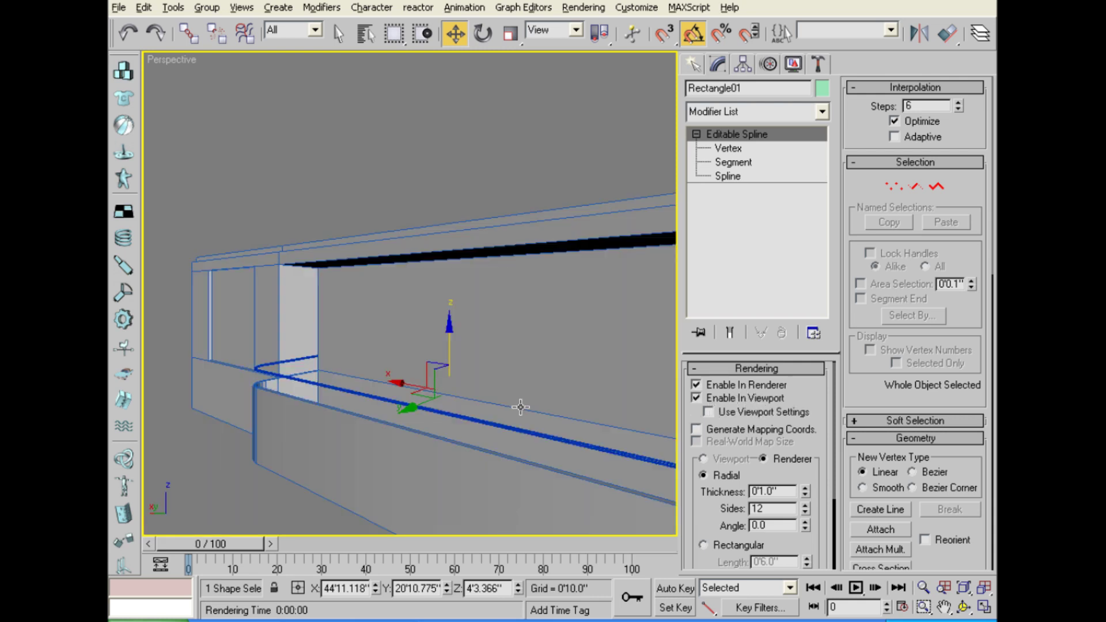
scroll(414, 418, "up", 2)
scroll(481, 376, "up", 3)
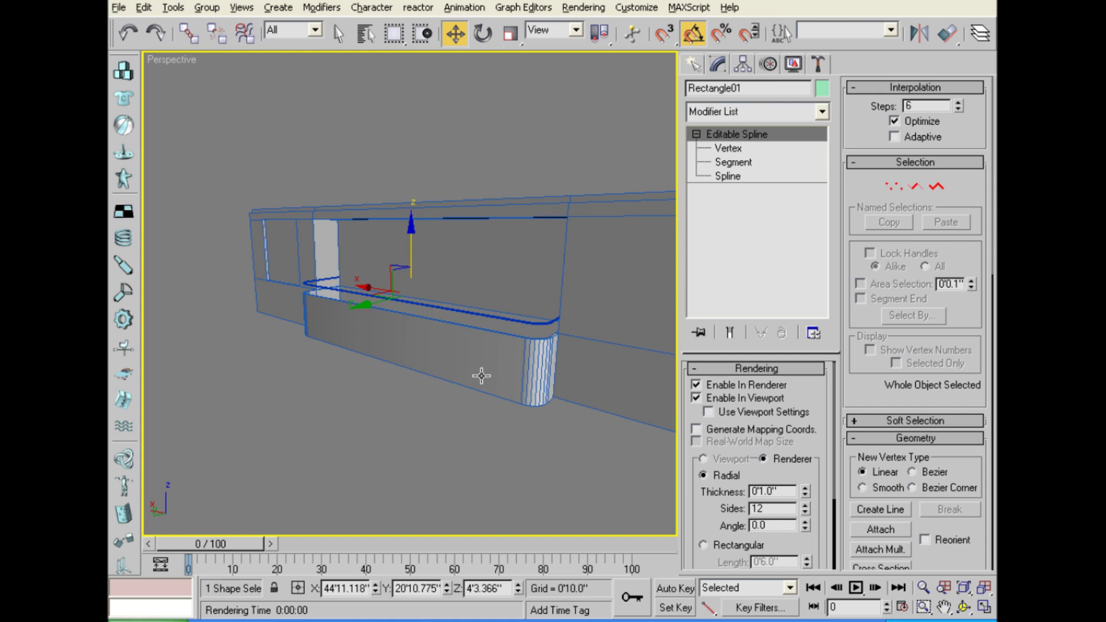
scroll(564, 378, "up", 3)
middle_click_drag(563, 377, 442, 316)
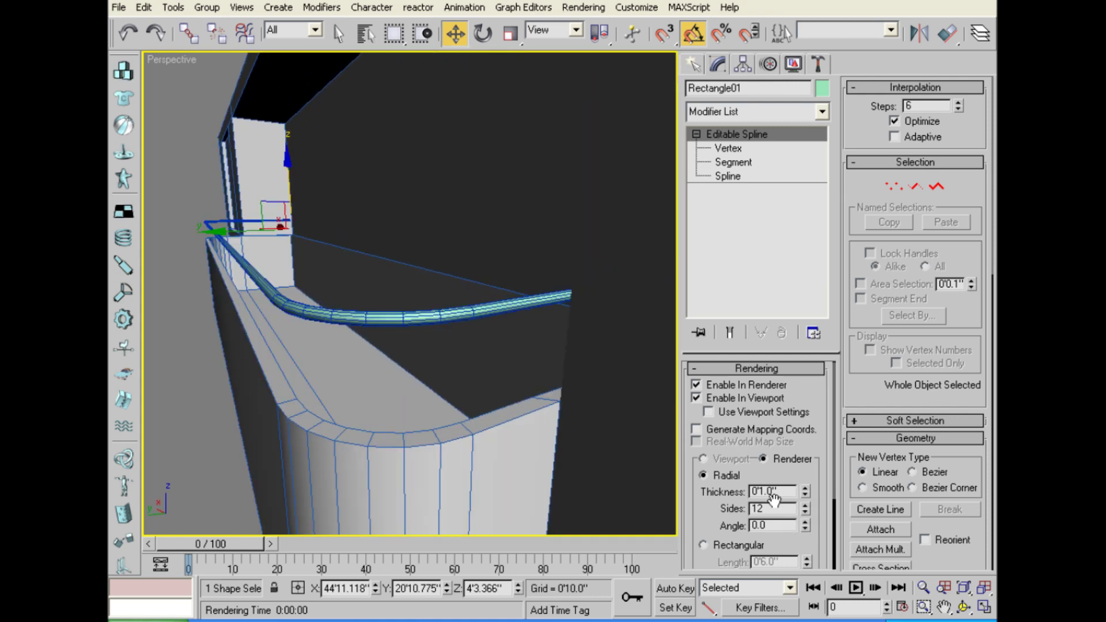
left_click_drag(711, 507, 709, 481)
Set the rail tube's Thickness to 0'1.44" and Sides to 30.
left_click_drag(806, 464, 765, 423)
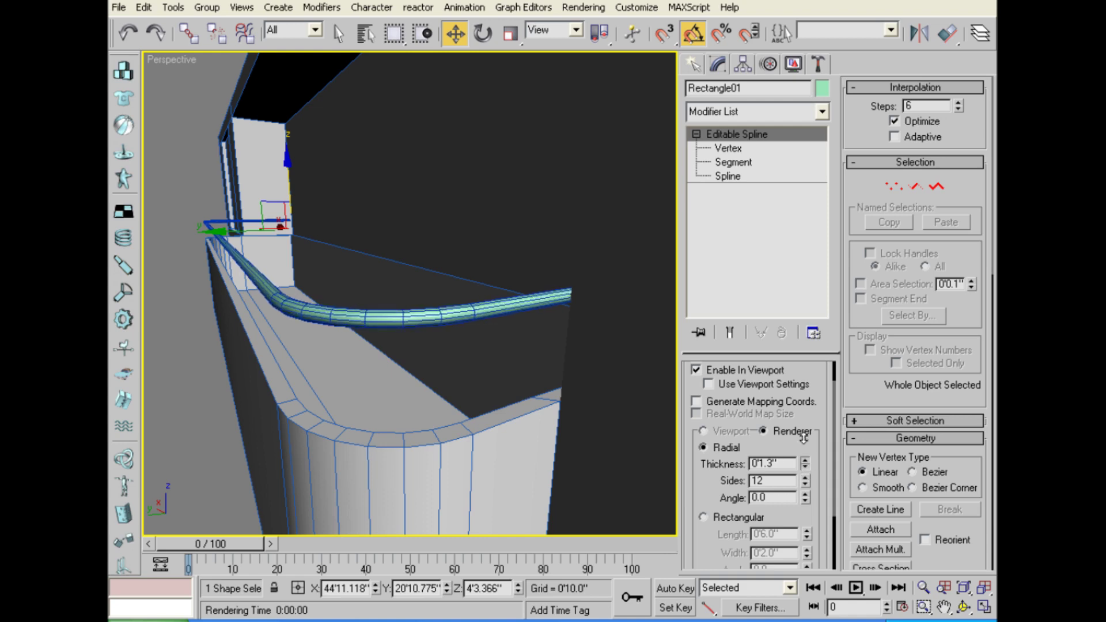
key("shift+z")
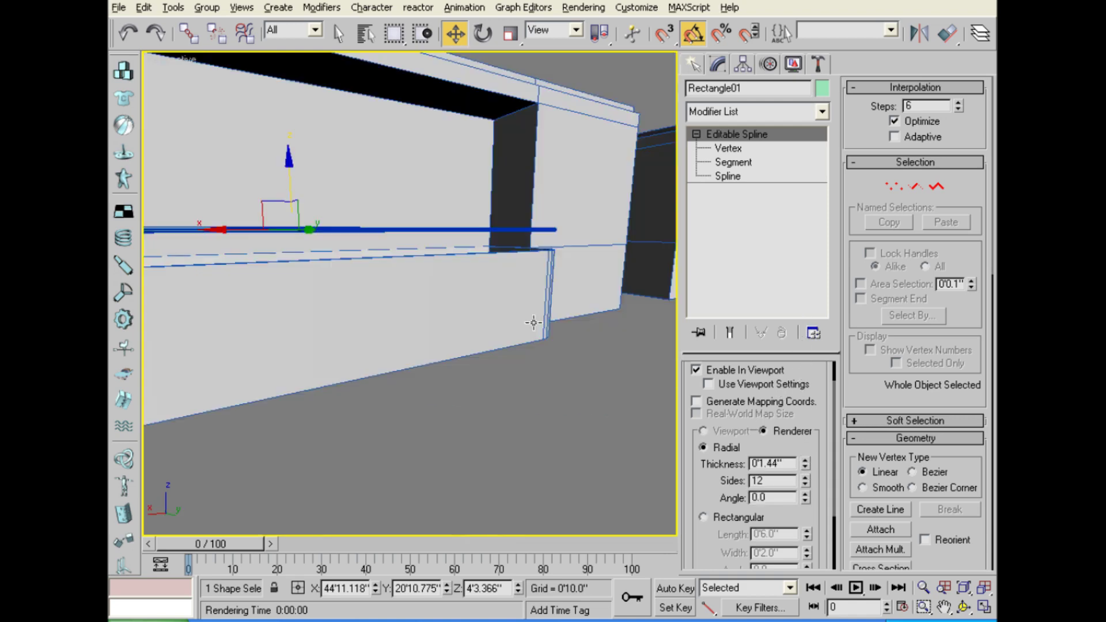
key("shift+z")
key("shift+z")
key("shift+z")
key("shift+z")
key("shift+z")
key("shift+z")
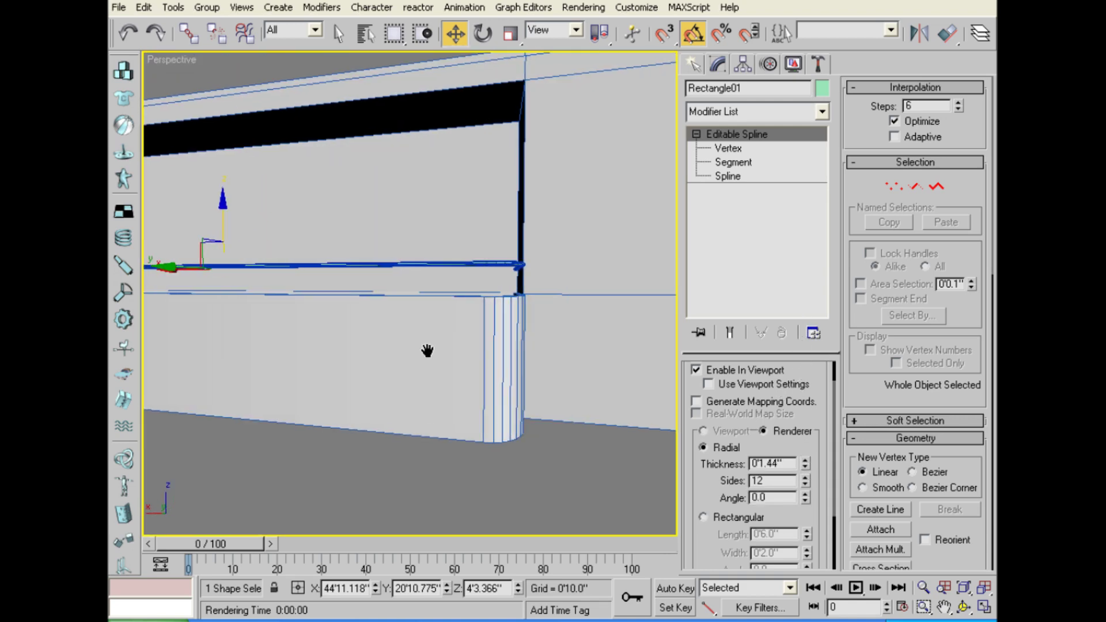
key("shift+z")
key("shift+z")
key("shift+z")
key("shift+z")
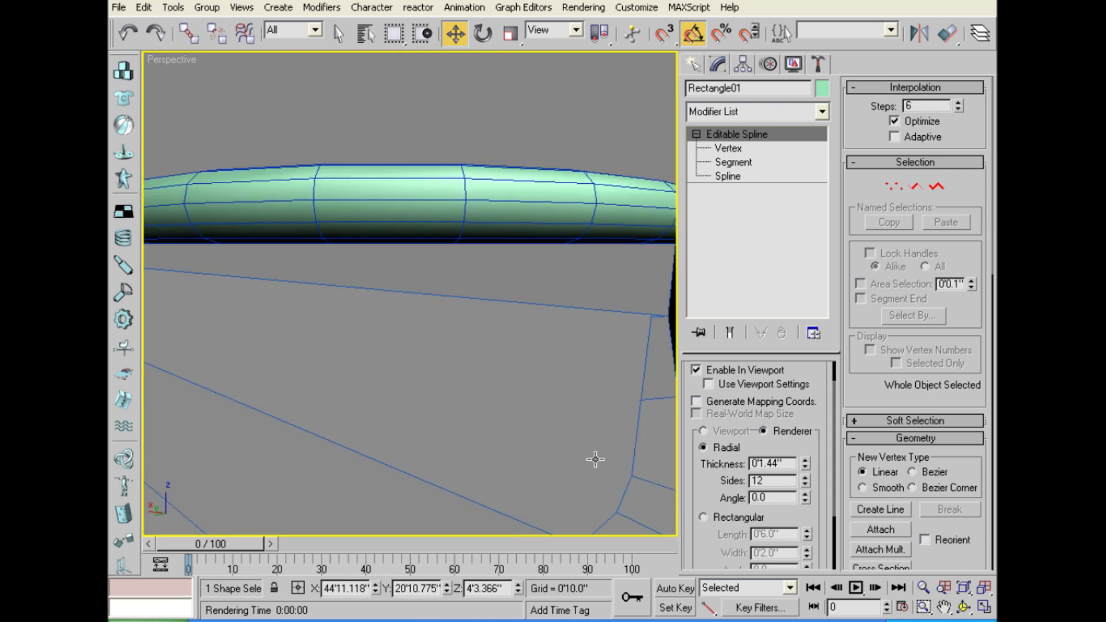
left_click_drag(700, 524, 704, 444)
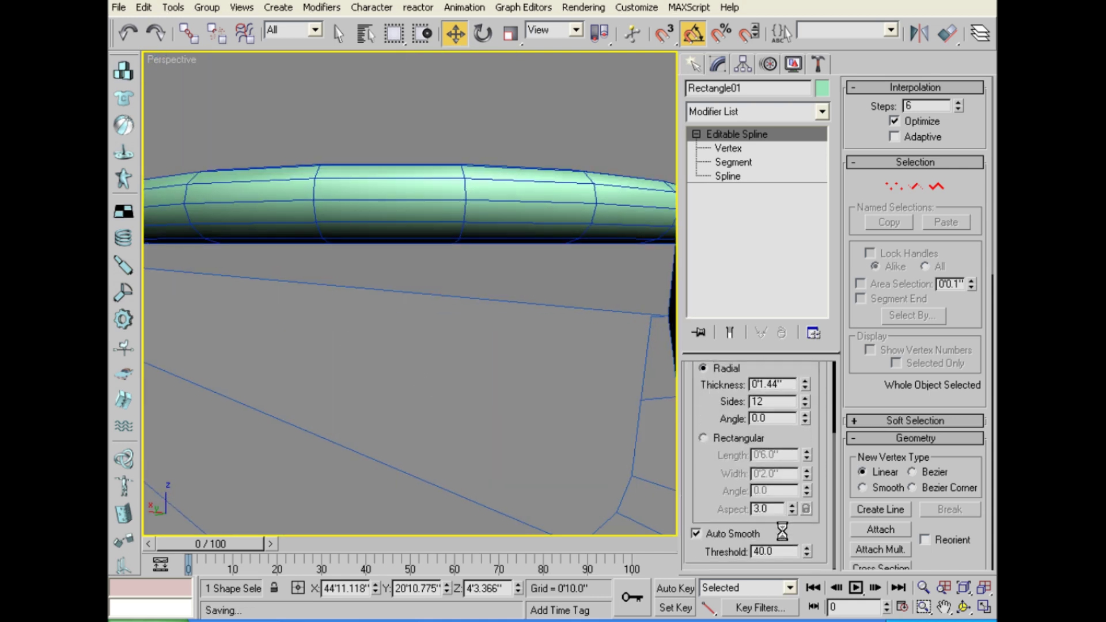
left_click_drag(779, 477, 782, 529)
left_click_drag(805, 455, 811, 333)
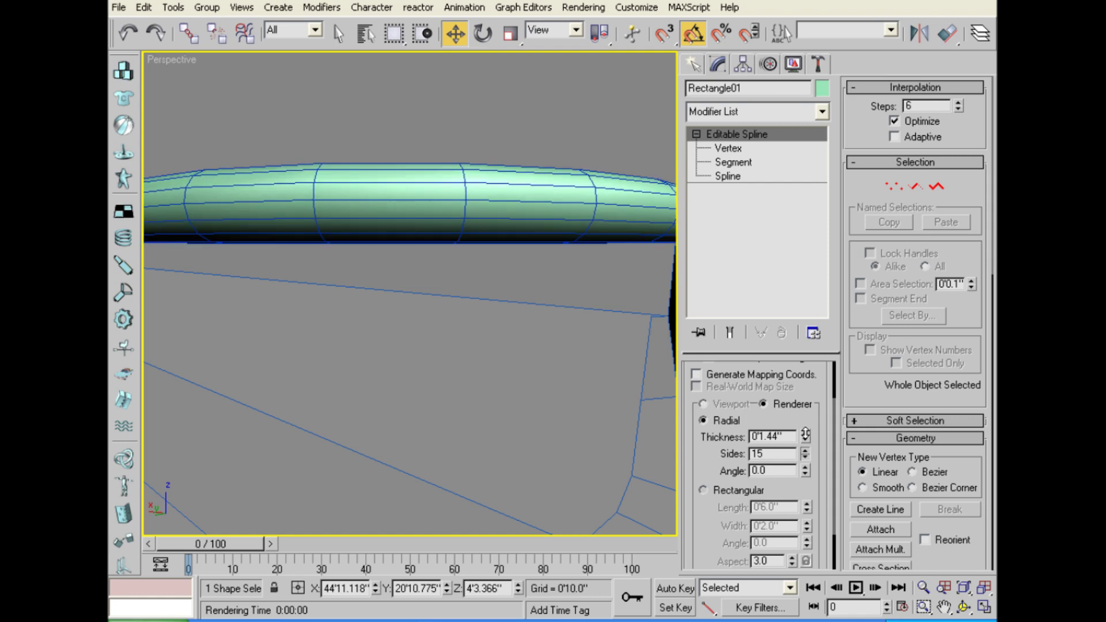
Try a rectangular rail profile, return to Radial, and deselect the rail.
scroll(489, 402, "down", 5)
scroll(493, 371, "down", 3)
scroll(491, 373, "down", 1)
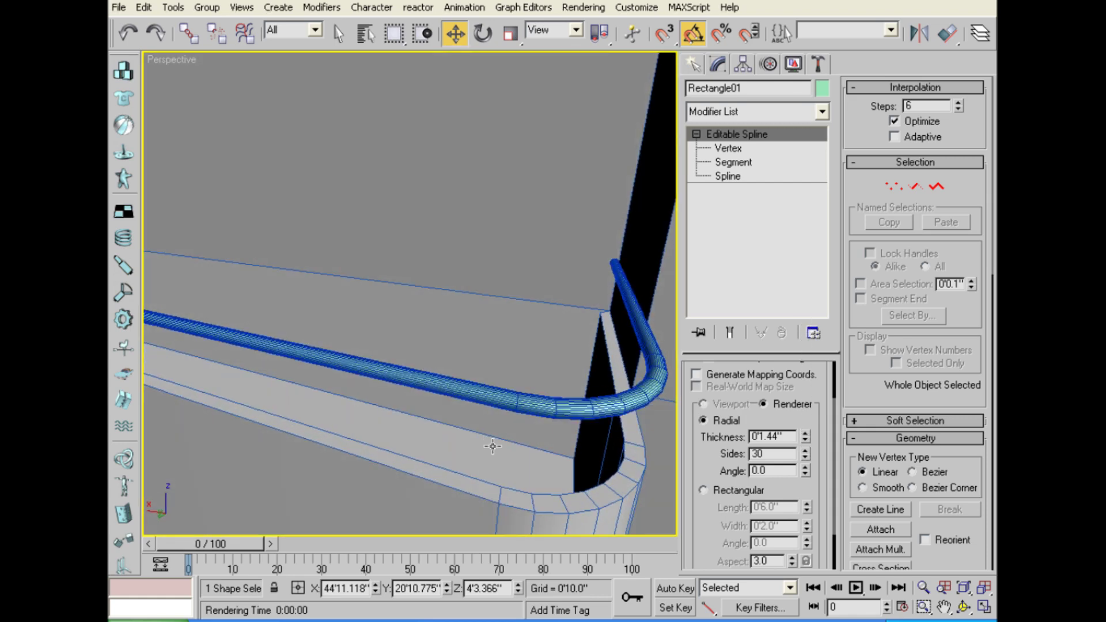
left_click(729, 493)
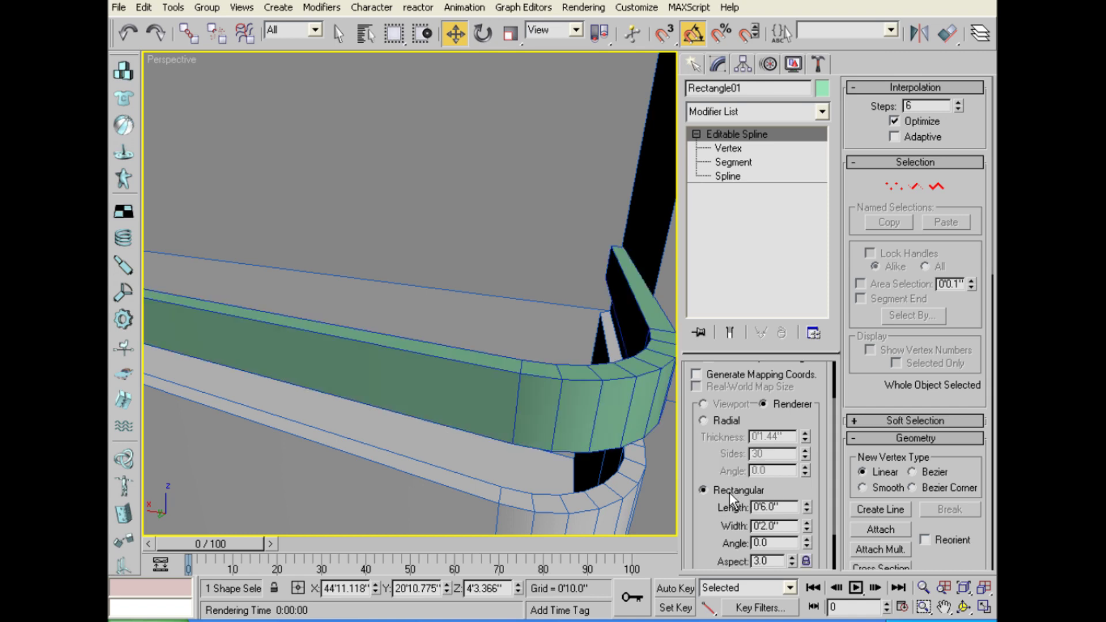
left_click(721, 423)
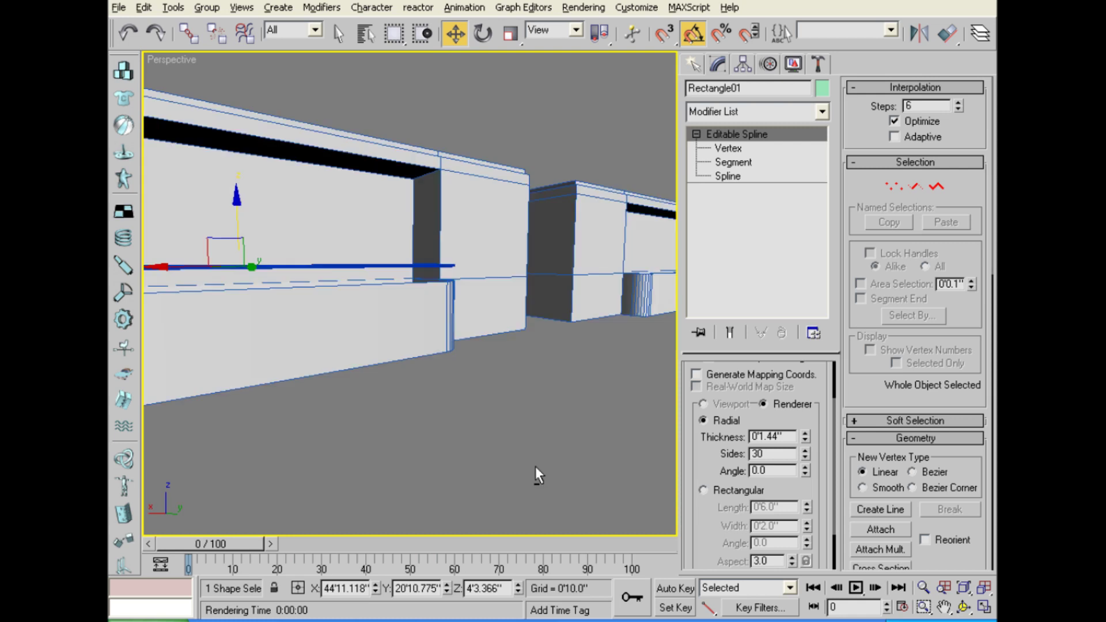
left_click(535, 465)
mouse_move(374, 393)
middle_mouse_down("alt")
mouse_move(368, 434)
mouse_move(437, 481)
mouse_move(320, 396)
mouse_move(431, 394)
middle_mouse_up("alt")
scroll(430, 394, "up", 3)
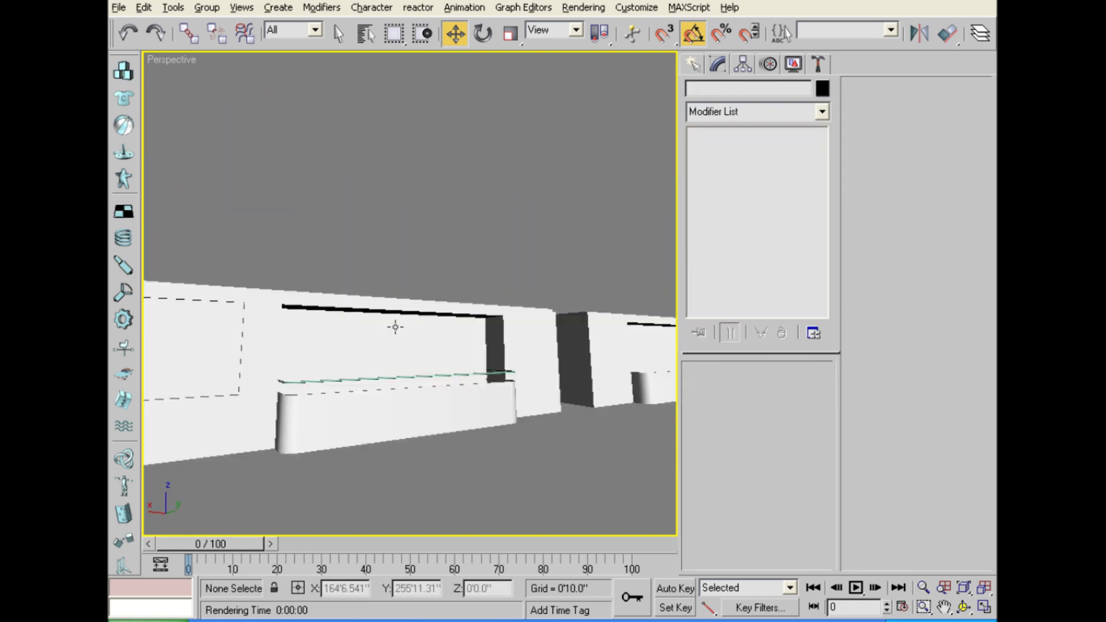
Set material slot 2's Diffuse colour to pure black.
scroll(421, 396, "up", 3)
scroll(421, 396, "up", 2)
scroll(491, 371, "up", 2)
key("m")
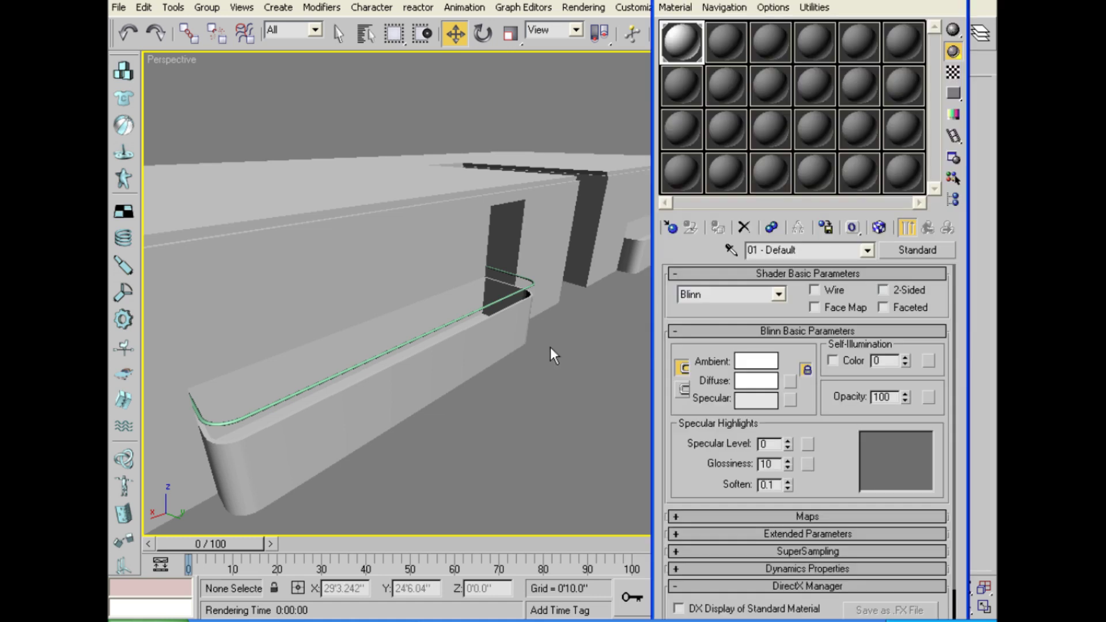
left_click(727, 44)
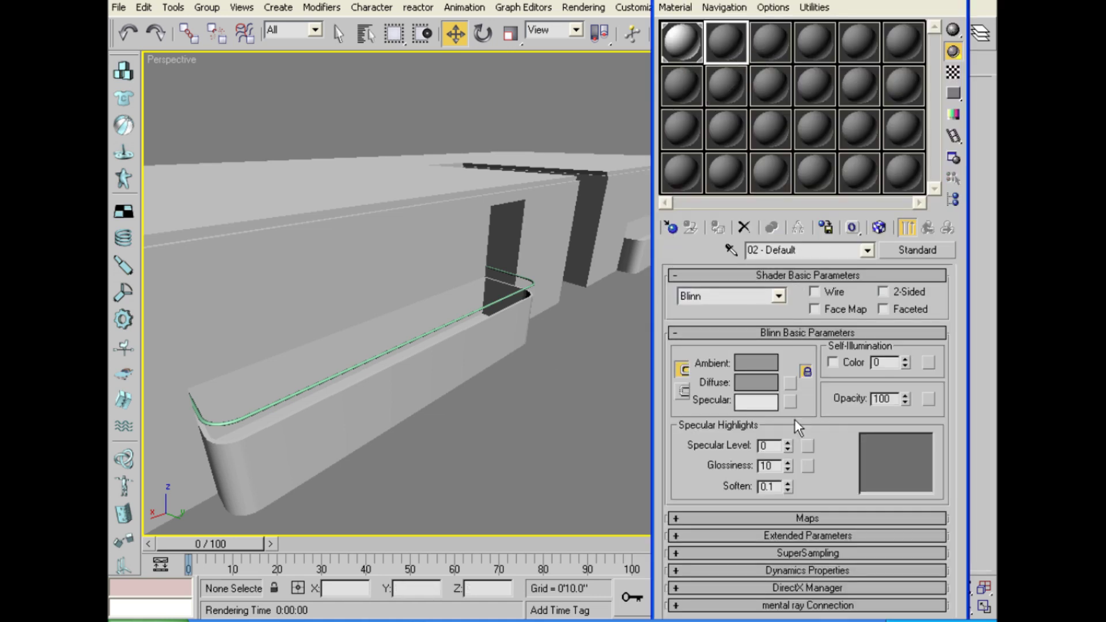
left_click(756, 382)
left_click_drag(604, 151, 604, 87)
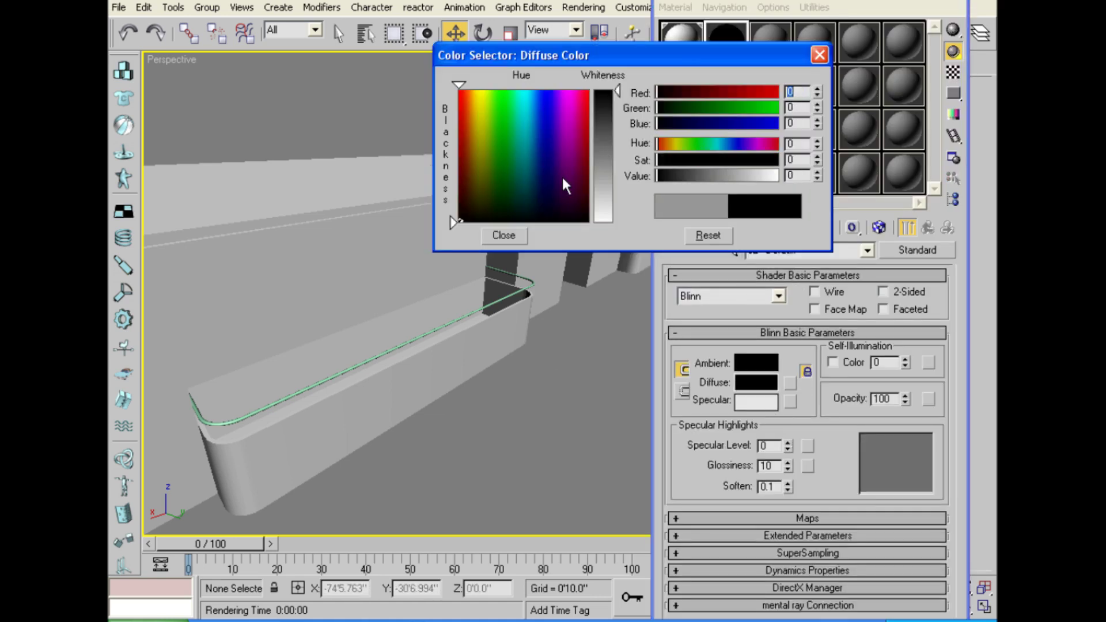
left_click(512, 235)
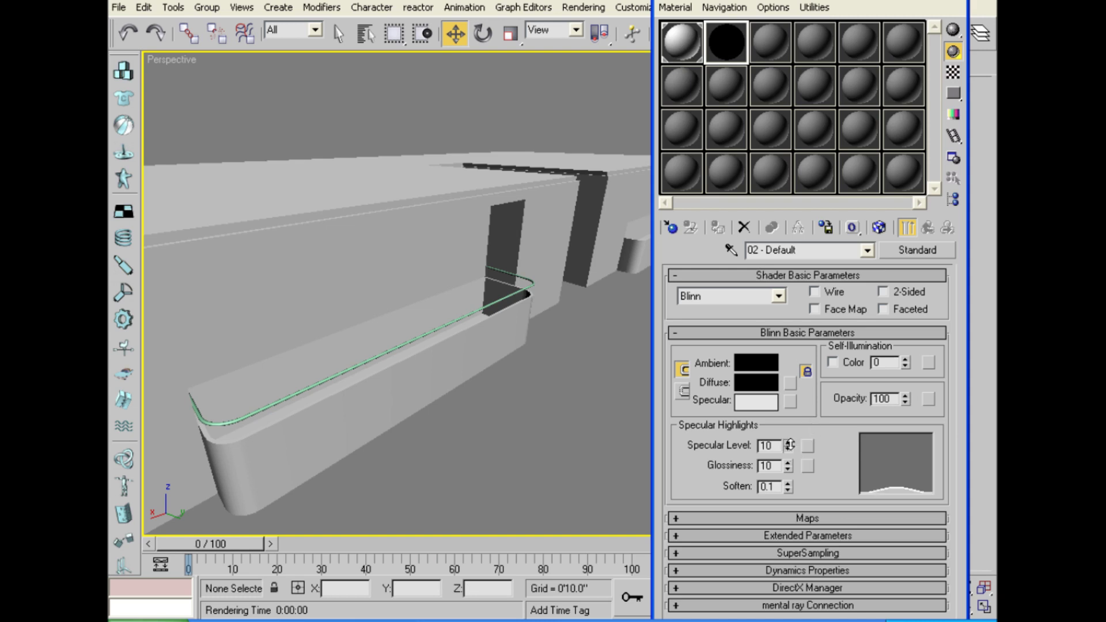
Give it Specular Level 78 and Glossiness 40, apply it to the rail, close the editor.
left_click_drag(789, 445, 790, 426)
left_click_drag(787, 465, 791, 427)
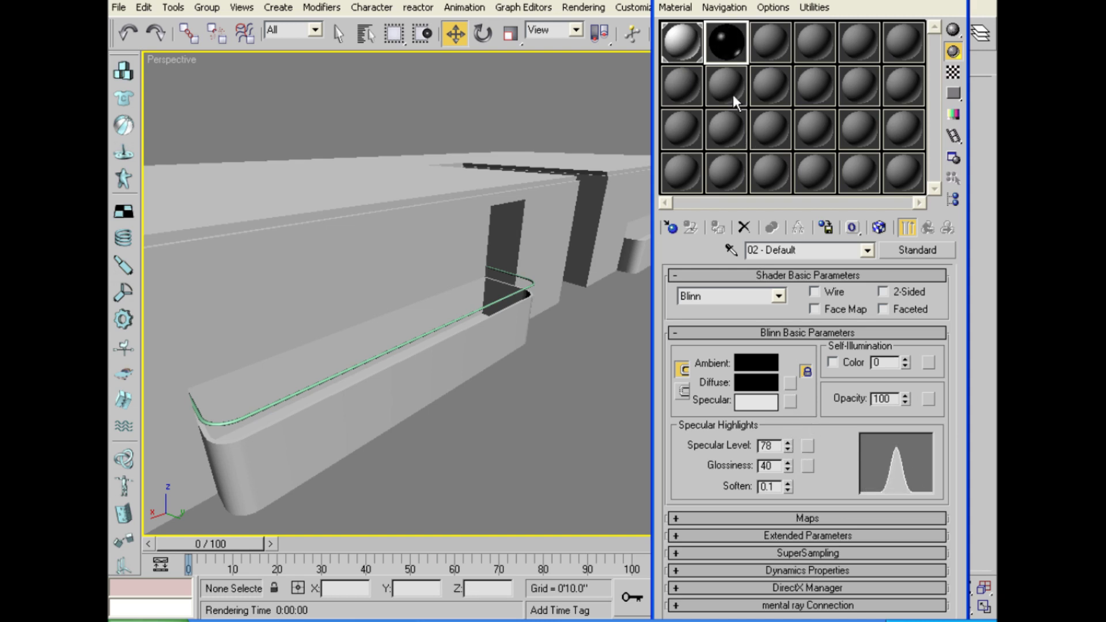
left_click_drag(472, 323, 468, 312)
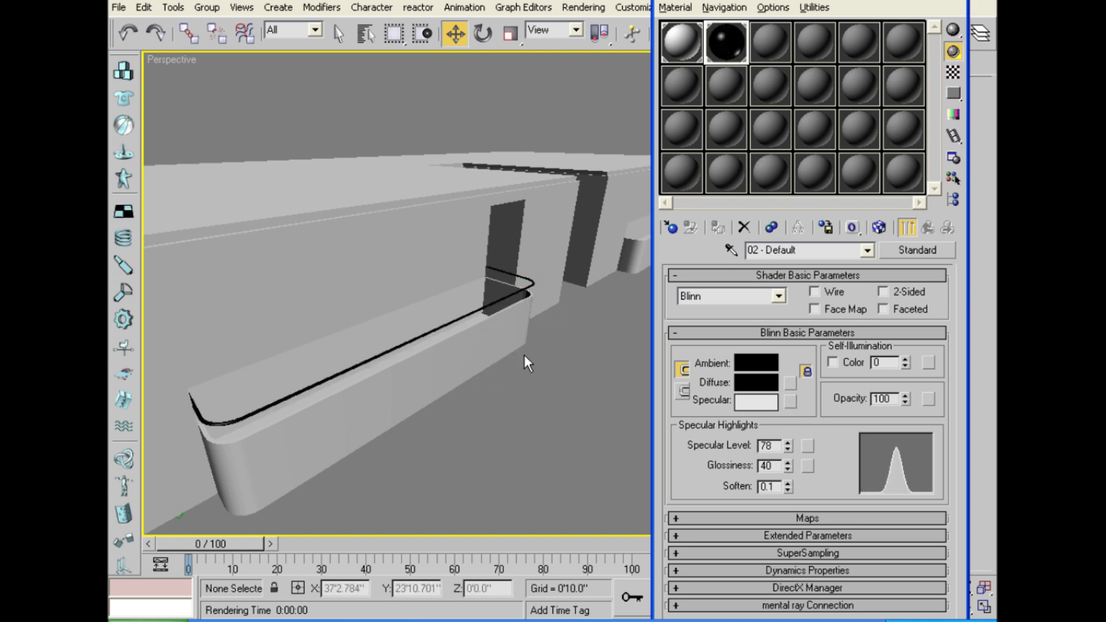
scroll(525, 355, "up", 3)
scroll(537, 353, "up", 3)
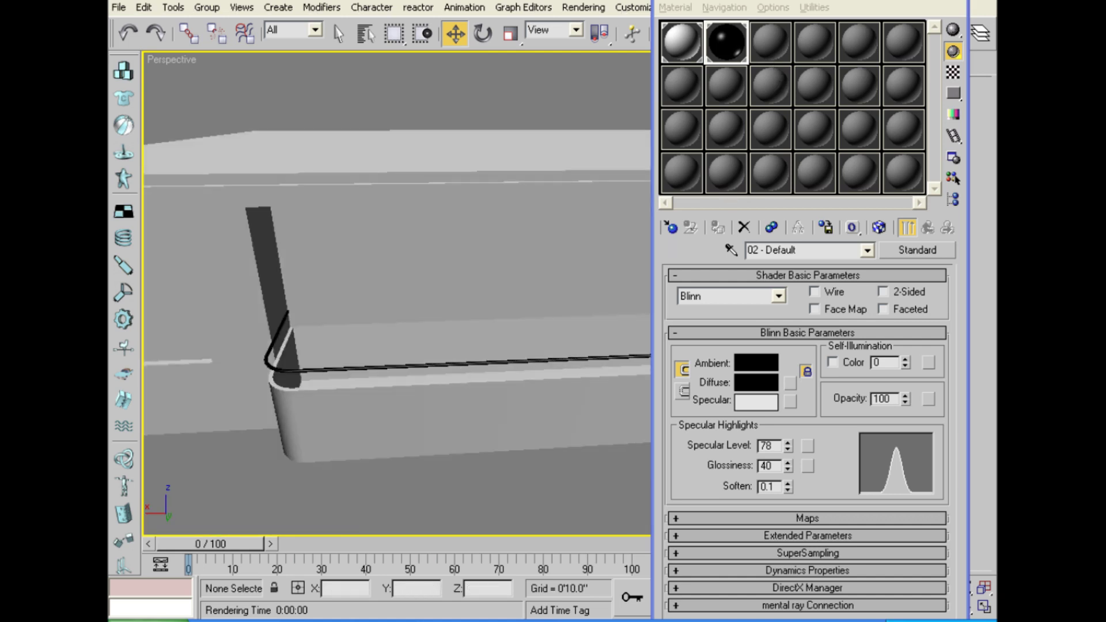
key("m")
key("alt+w")
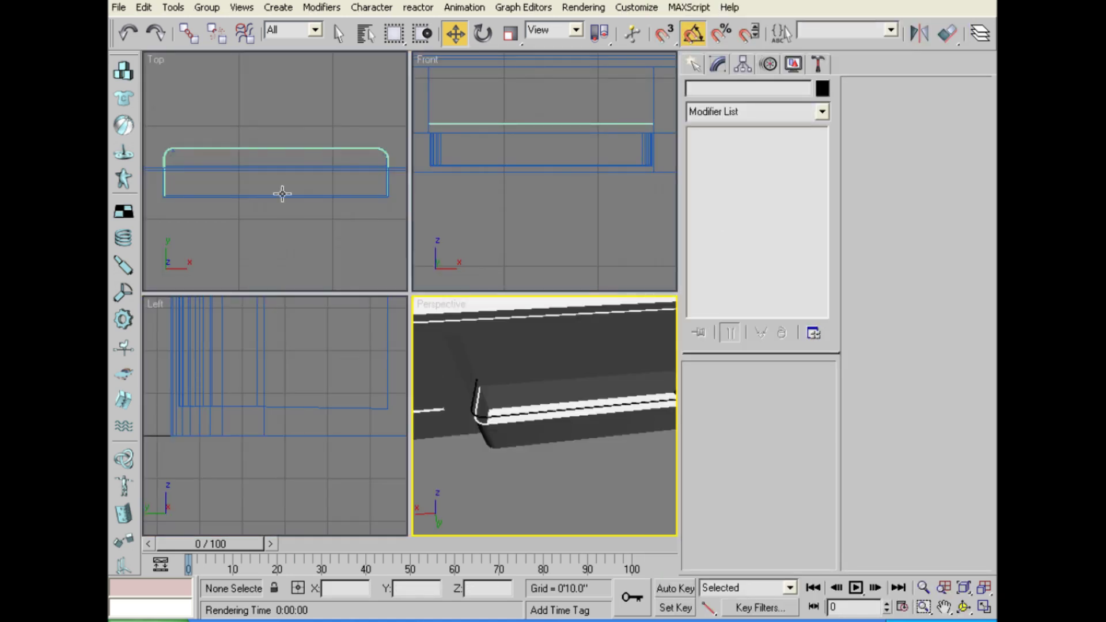
Draw a thin cylinder beneath the rail corner in the maximized Top view.
right_click(282, 194)
key("alt+w")
scroll(412, 265, "up", 3)
scroll(461, 301, "up", 3)
scroll(417, 333, "up", 2)
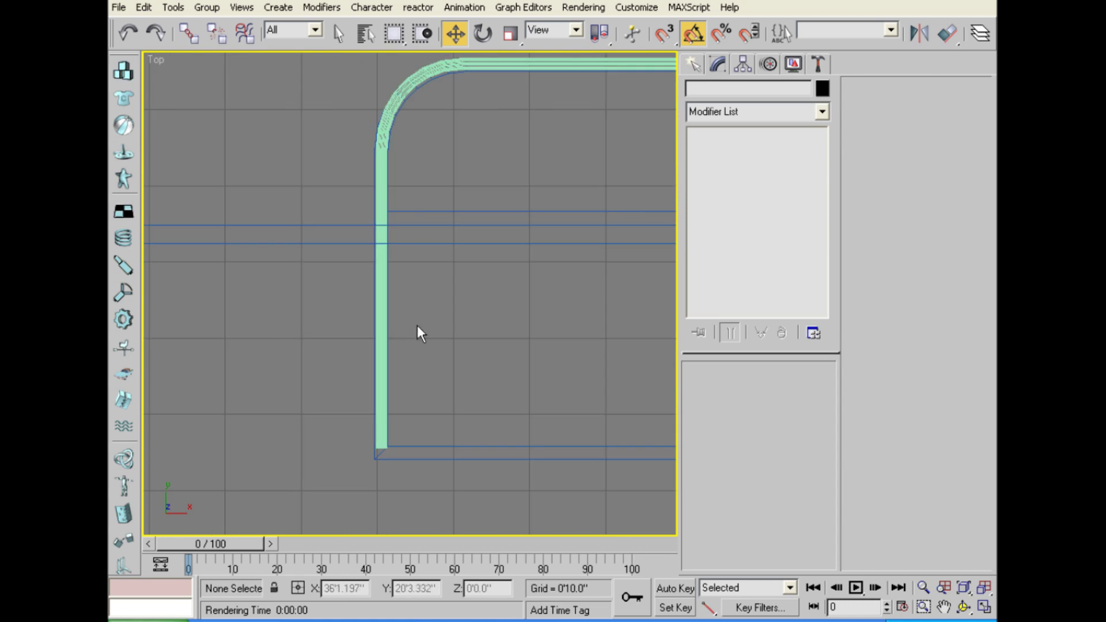
left_click(694, 64)
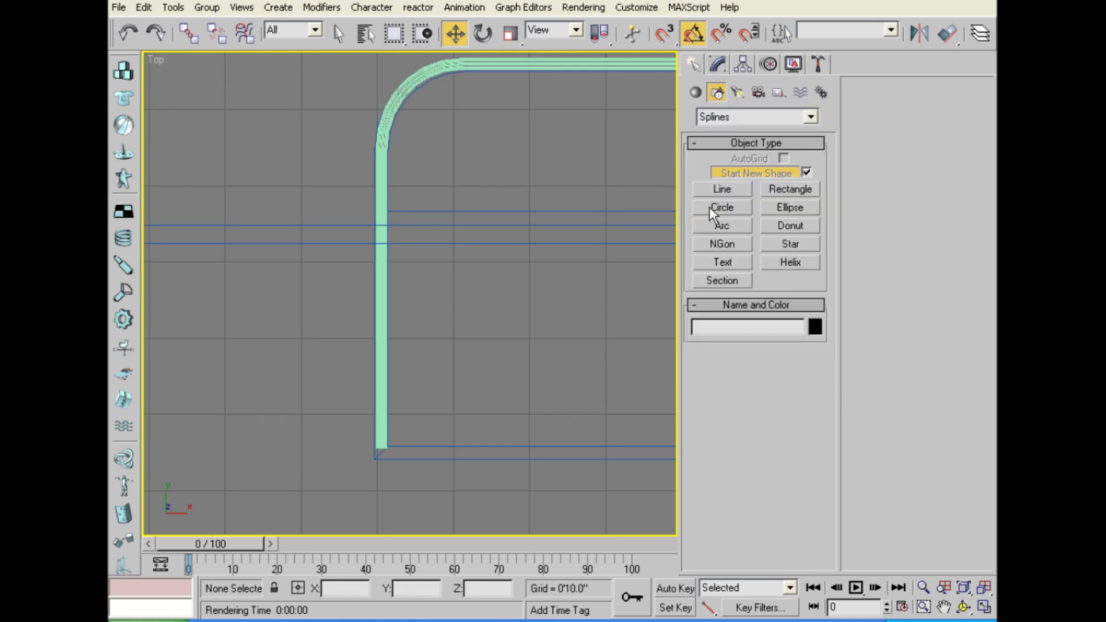
left_click(695, 92)
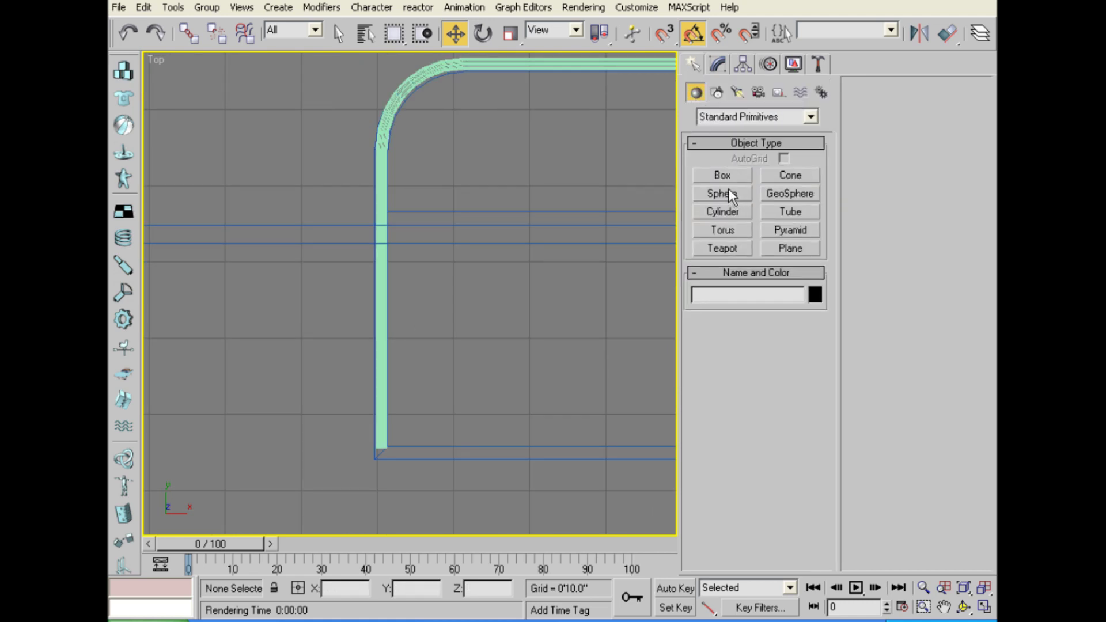
left_click(724, 212)
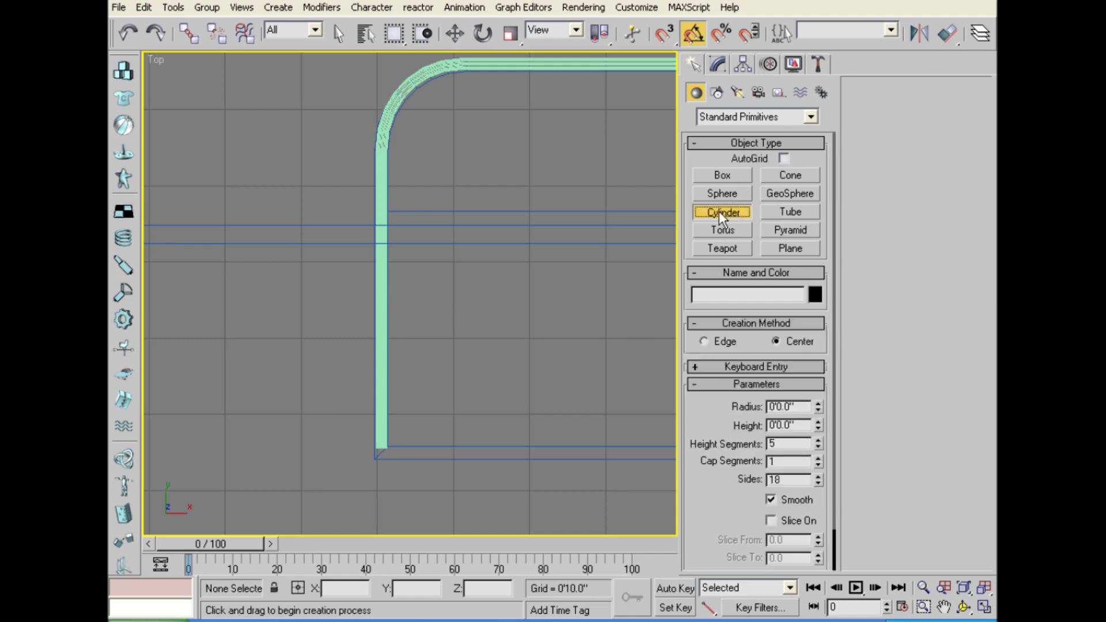
middle_click_drag(519, 213, 390, 218)
scroll(415, 259, "down", 2)
middle_click_drag(437, 294, 433, 357)
scroll(455, 346, "up", 3)
scroll(490, 331, "up", 2)
scroll(501, 375, "up", 3)
scroll(484, 316, "up", 3)
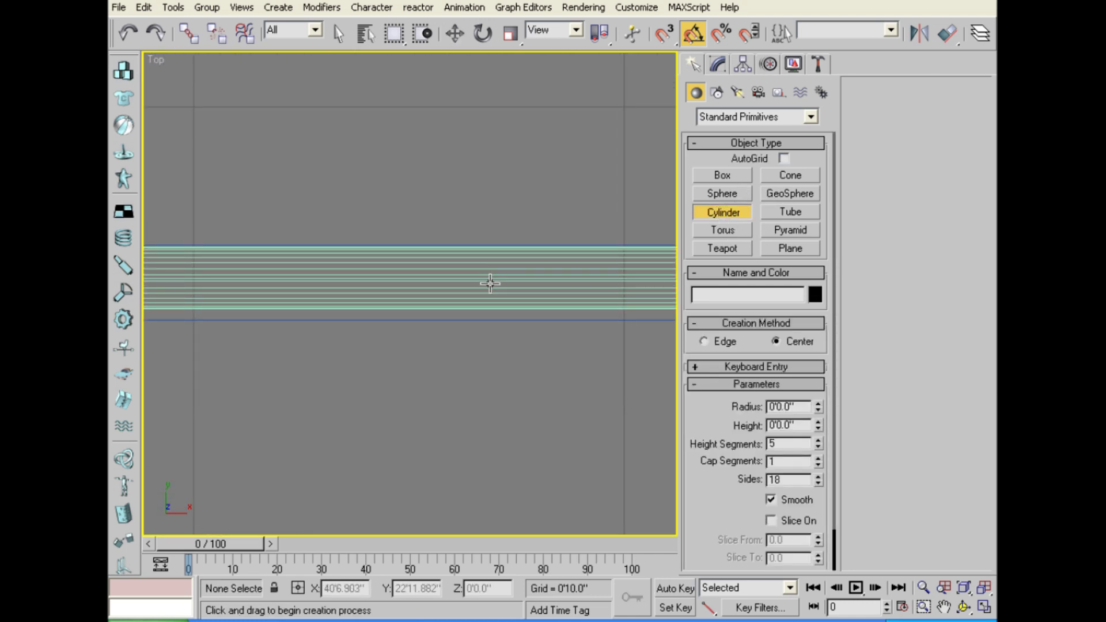
left_click_drag(490, 280, 493, 301)
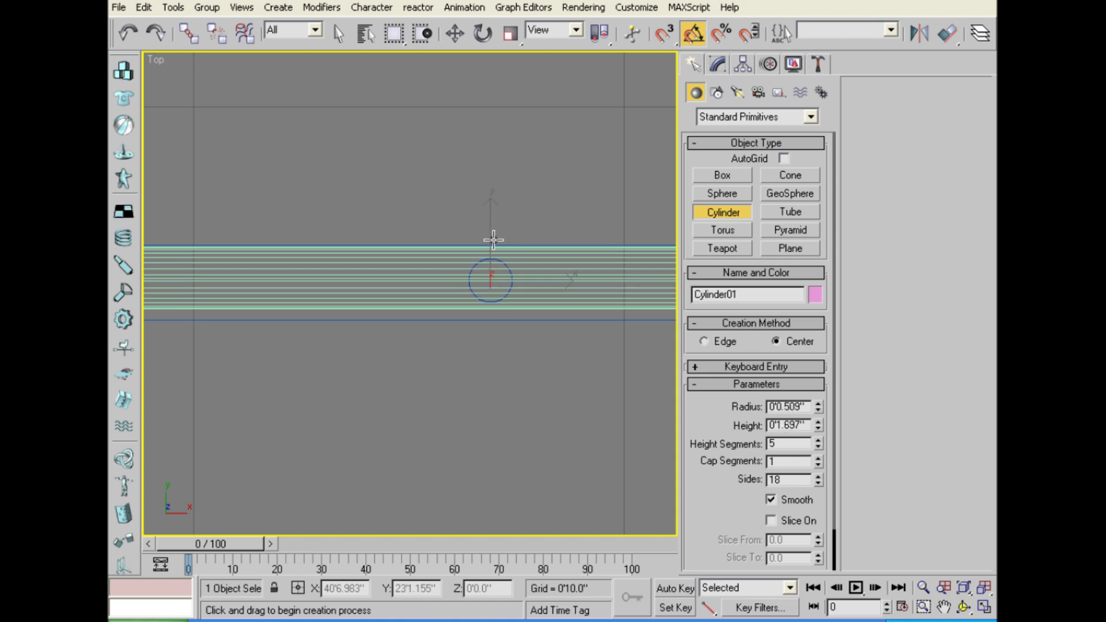
Move the cylinder up in Z so it sits just beneath the rail.
key("alt+w")
middle_click_drag(510, 437, 580, 366, "alt")
key("w")
mouse_move(619, 397)
left_mouse_down()
mouse_move(605, 378)
mouse_move(609, 333)
left_mouse_up()
key("z")
mouse_move(580, 426)
middle_mouse_down("alt")
mouse_move(638, 436)
mouse_move(557, 374)
middle_mouse_up("alt")
left_click_drag(545, 374, 545, 416)
mouse_move(545, 416)
middle_mouse_down("alt")
mouse_move(551, 472)
mouse_move(538, 444)
mouse_move(568, 378)
mouse_move(498, 416)
middle_mouse_up("alt")
Set the cylinder's Height to 0'9.641" in the Modify panel.
key("alt+w")
left_click(716, 64)
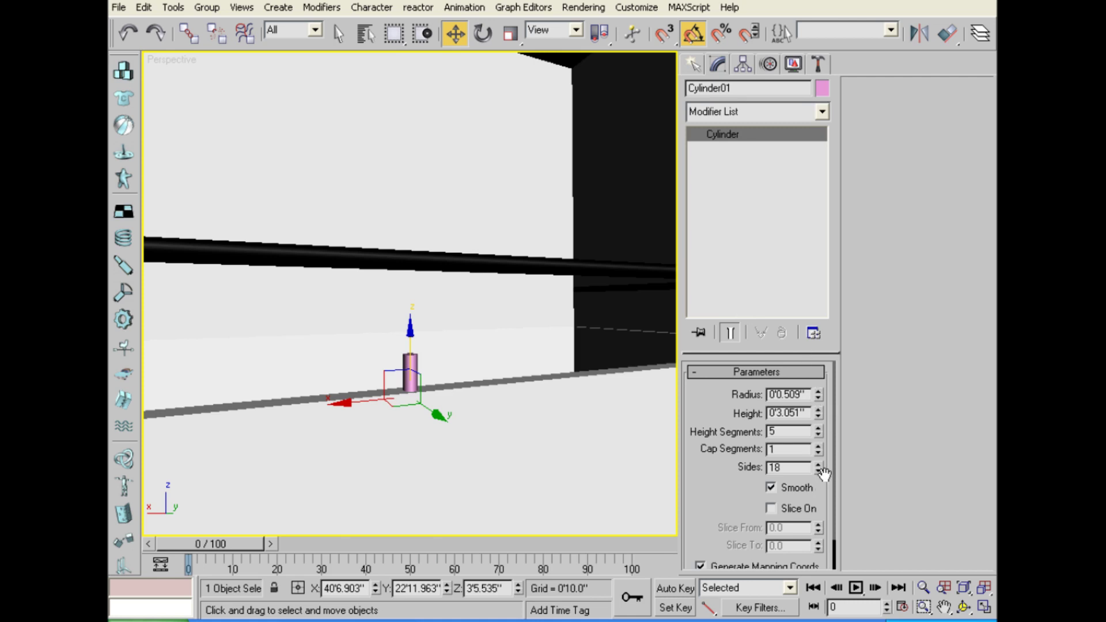
left_click_drag(818, 417, 813, 229)
mouse_move(548, 327)
middle_mouse_down("alt")
mouse_move(632, 412)
mouse_move(499, 412)
mouse_move(278, 338)
mouse_move(513, 348)
mouse_move(469, 434)
middle_mouse_up("alt")
Apply the black material to the post and close the Material Editor.
key("m")
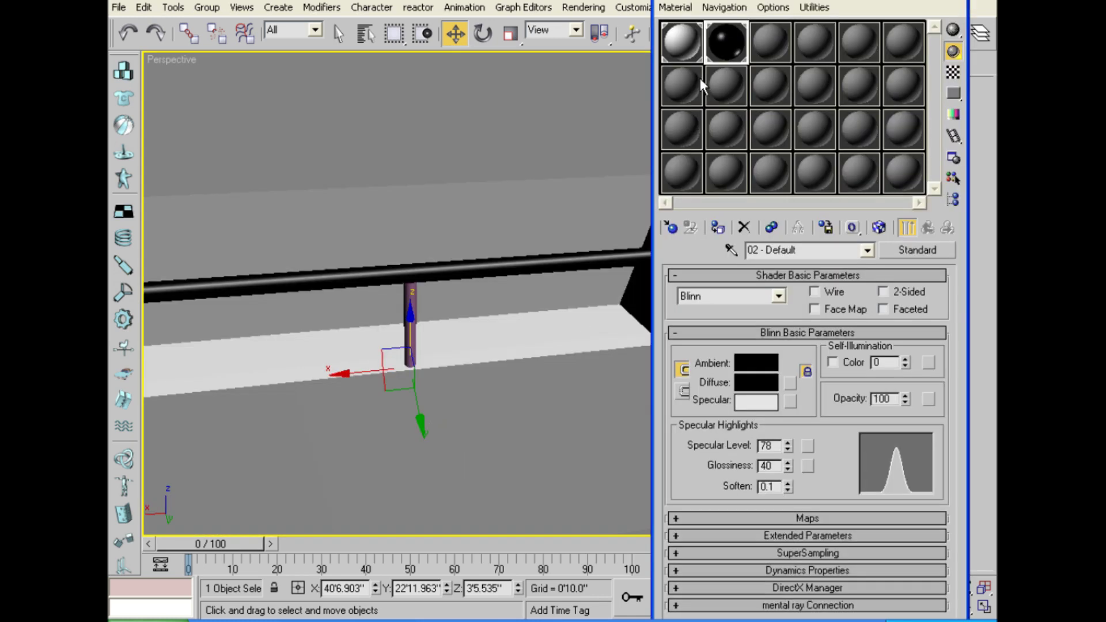
left_click_drag(679, 144, 414, 318)
mouse_move(414, 320)
middle_mouse_down("alt")
mouse_move(504, 338)
mouse_move(505, 374)
middle_mouse_up("alt")
left_click(962, 5)
Slide the post along X and Shift-drag out 6 copies named Cylinder02.
mouse_move(469, 308)
middle_mouse_down("alt")
mouse_move(508, 338)
mouse_move(444, 321)
mouse_move(486, 352)
mouse_move(392, 319)
middle_mouse_up("alt")
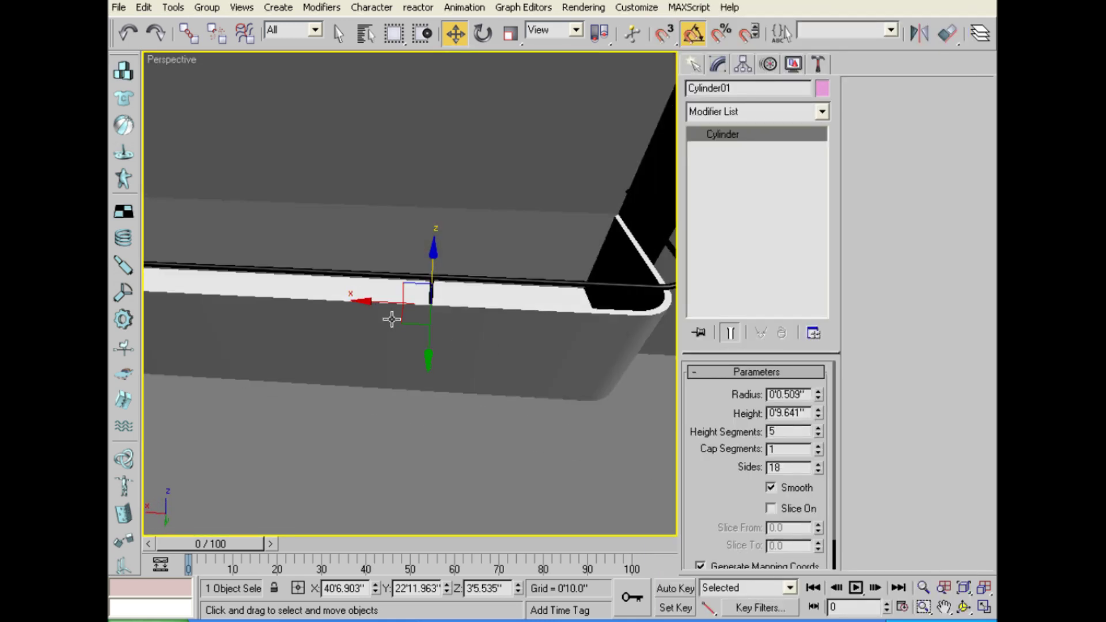
left_click_drag(374, 302, 575, 302)
middle_click_drag(575, 301, 465, 272, "alt")
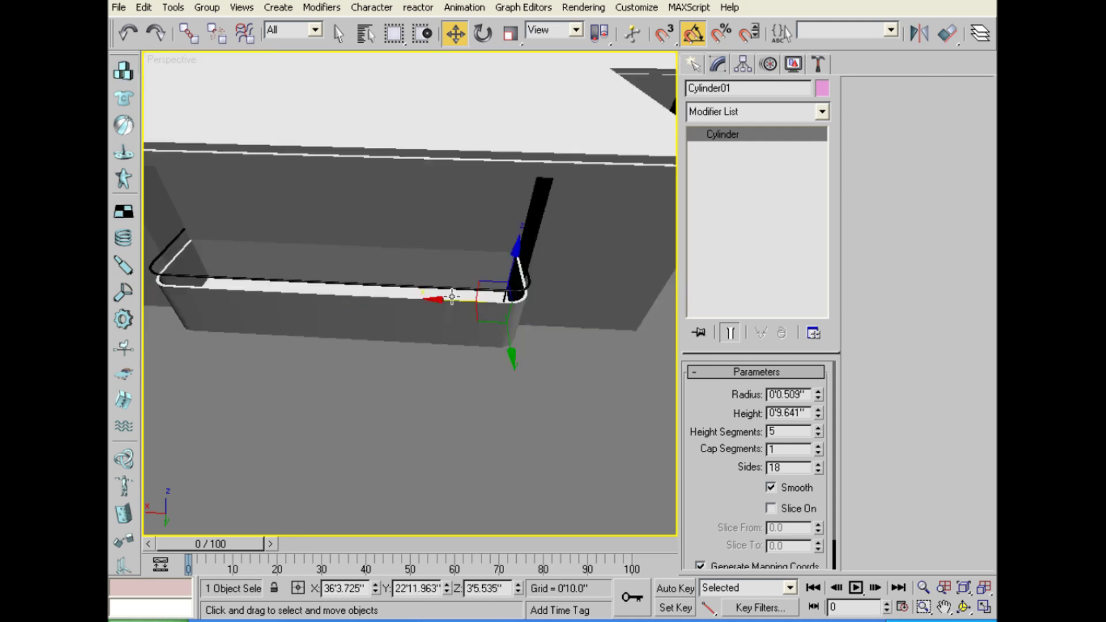
left_click_drag(429, 304, 391, 305, "shift")
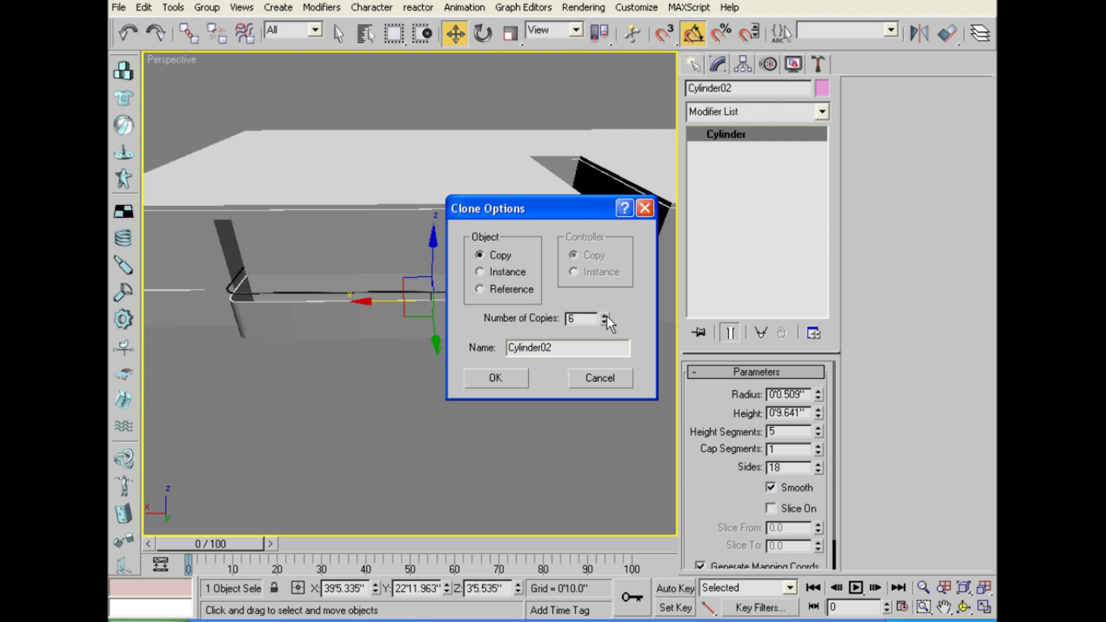
Make six copies of the post along the straight handrail and orbit to check them.
left_click(523, 374)
scroll(383, 399, "up", 5)
scroll(383, 398, "down", 3)
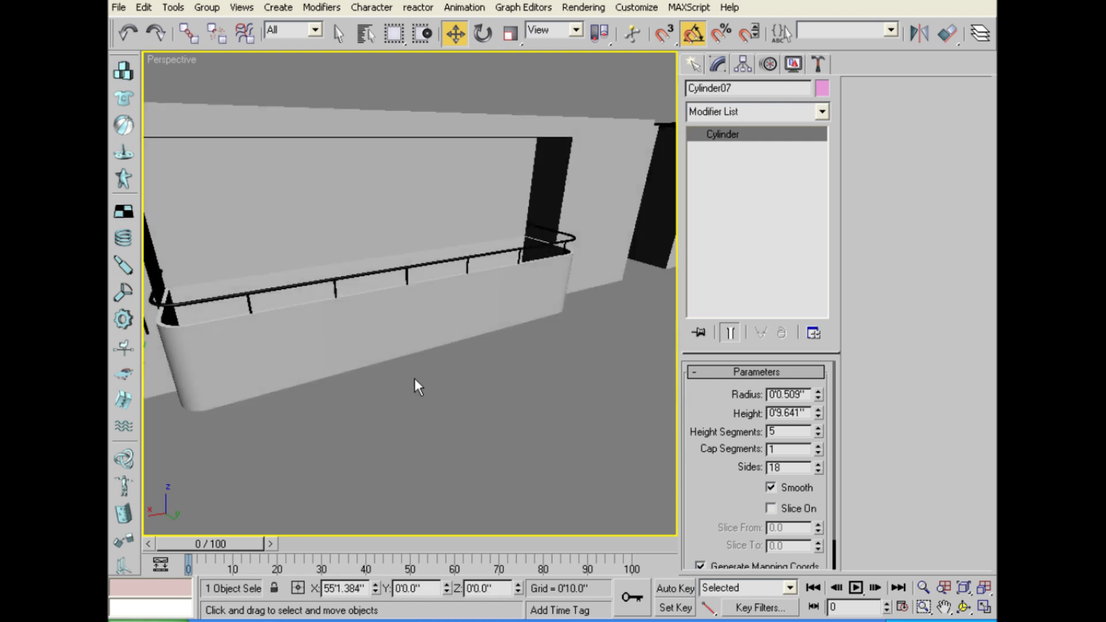
middle_click_drag(414, 378, 401, 370, "alt")
left_click(340, 416)
left_click(290, 371)
left_click(290, 372)
mouse_move(359, 347)
middle_mouse_down("alt")
mouse_move(383, 306)
mouse_move(346, 293)
mouse_move(456, 313)
mouse_move(340, 284)
middle_mouse_up("alt")
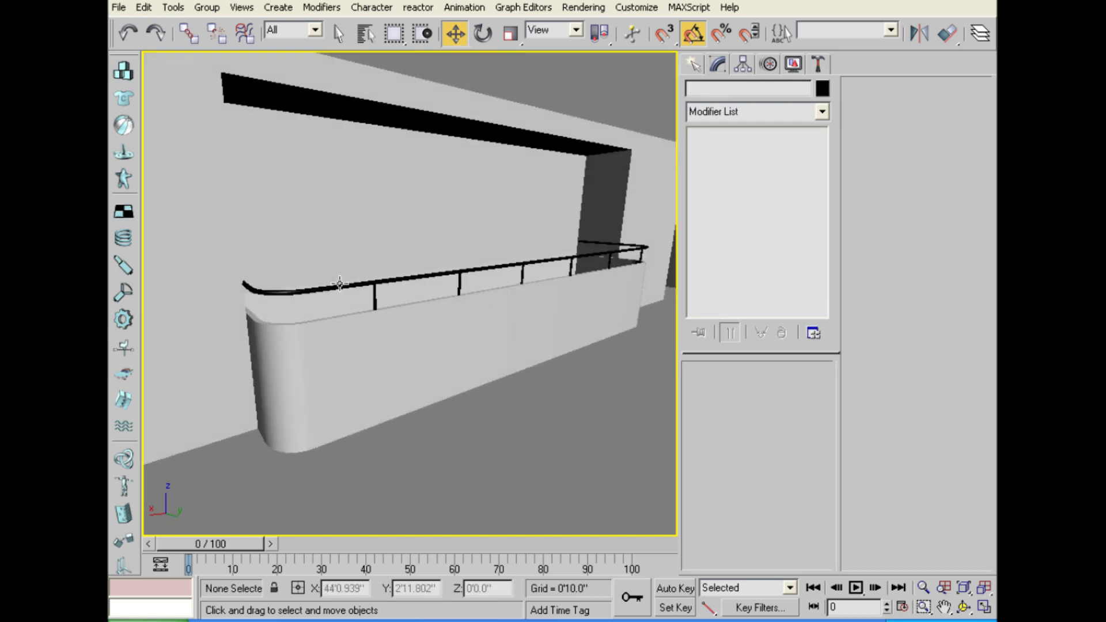
left_click(371, 296)
left_click(376, 303)
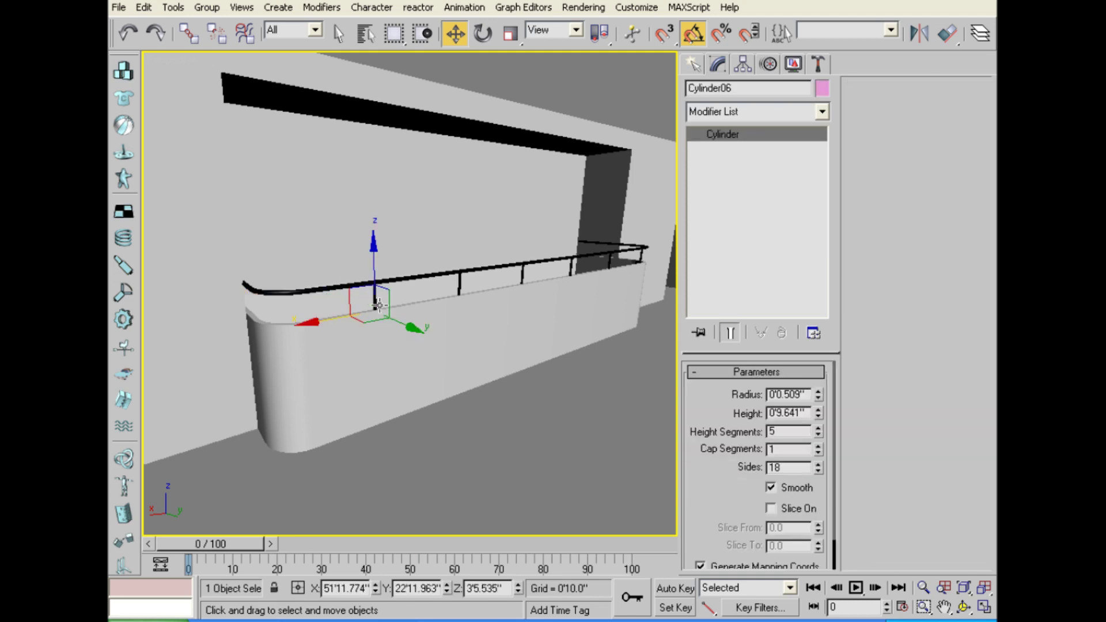
Frame all objects in every viewport and maximize the Top view.
key("alt+w")
left_click(359, 217)
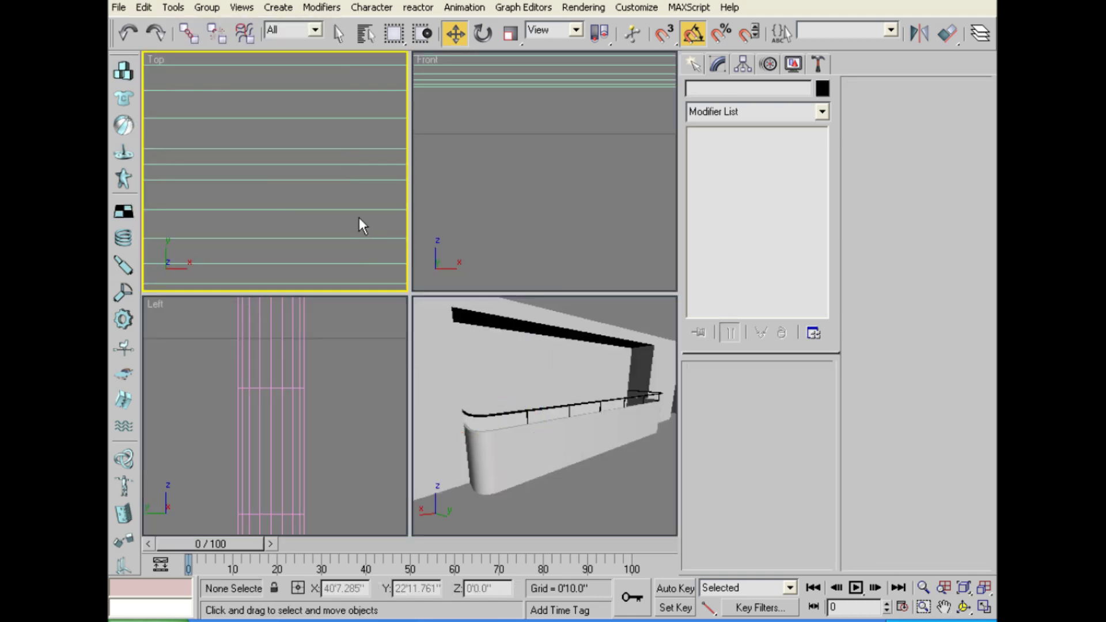
left_click(523, 410)
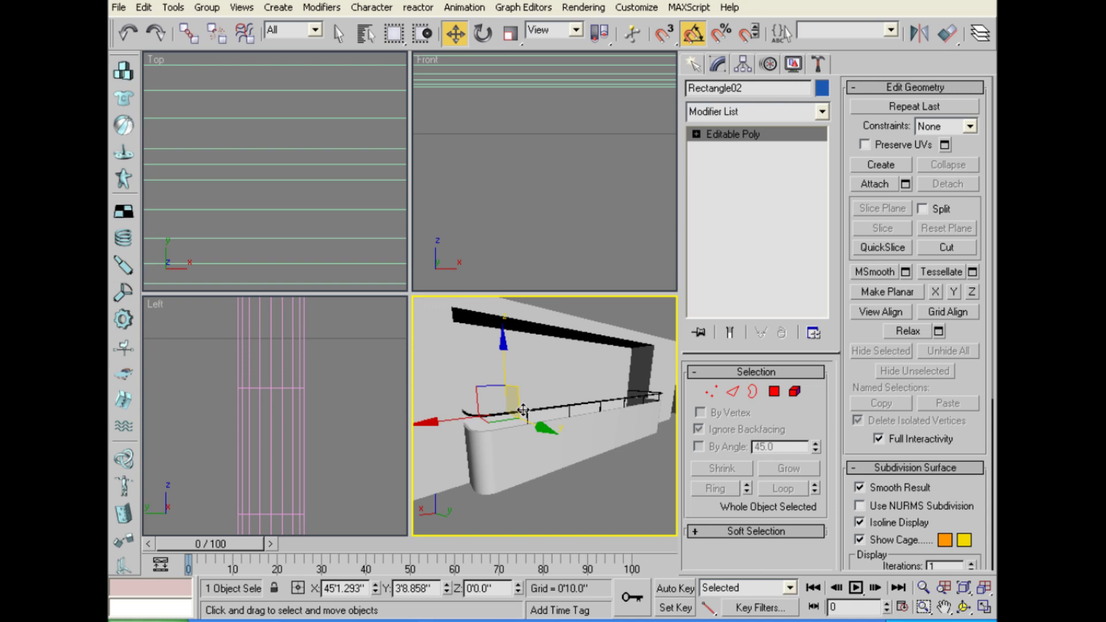
left_click(527, 412)
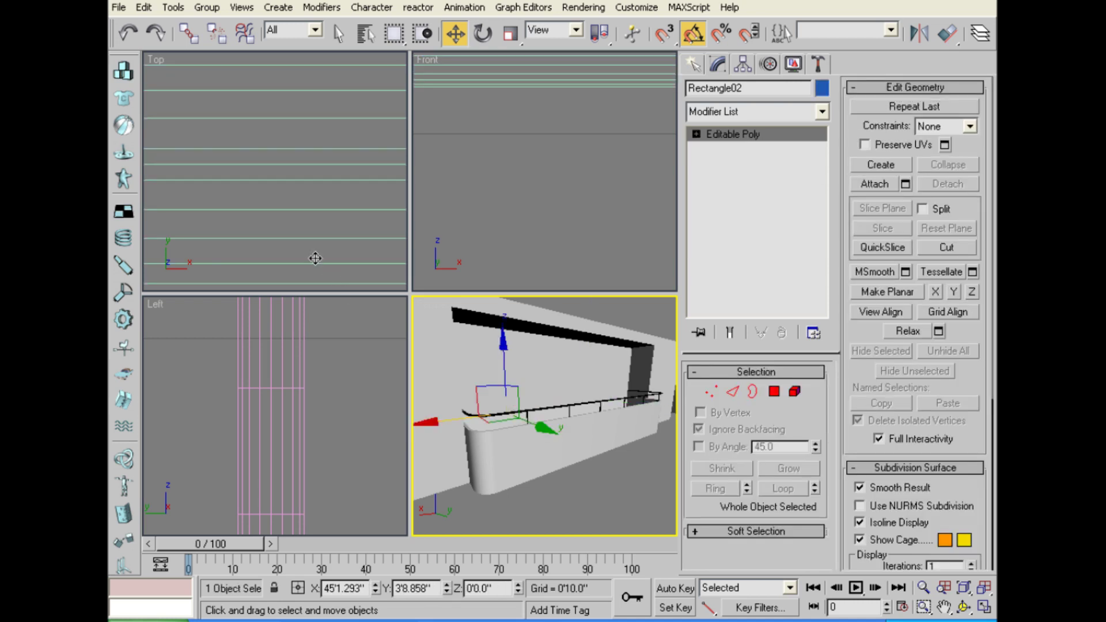
middle_click(315, 258)
key("ctrl+shift+z")
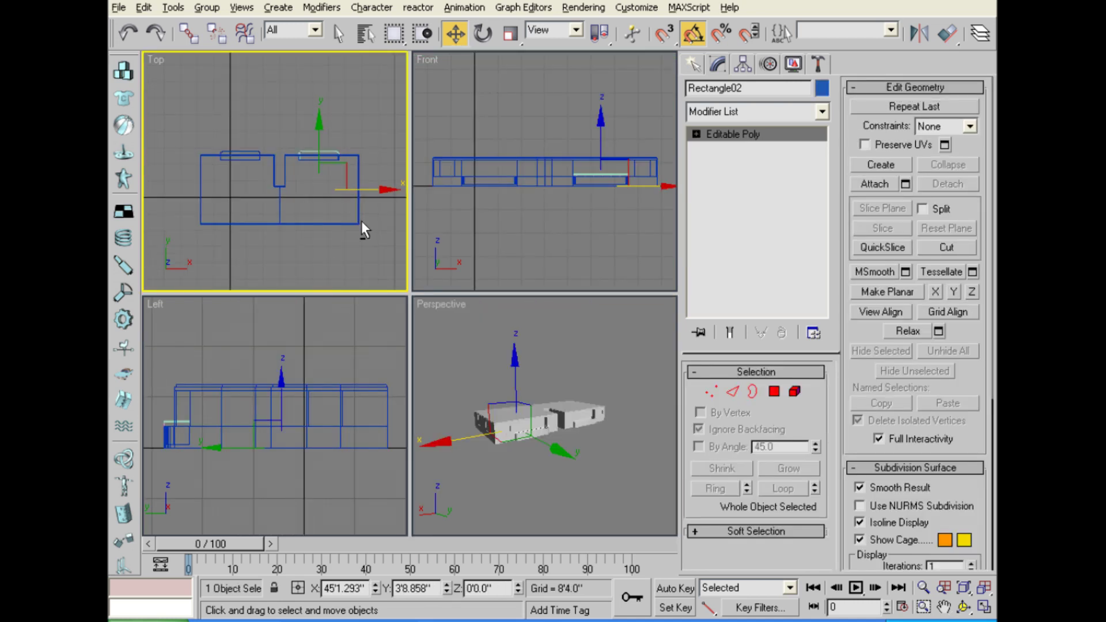
key("alt+w")
scroll(336, 247, "up", 3)
scroll(336, 246, "up", 2)
scroll(302, 245, "up", 2)
Navigate the Top view to the straight rail and select its last post, Cylinder06.
middle_click_drag(302, 244, 391, 288)
scroll(390, 284, "up", 2)
scroll(458, 385, "up", 2)
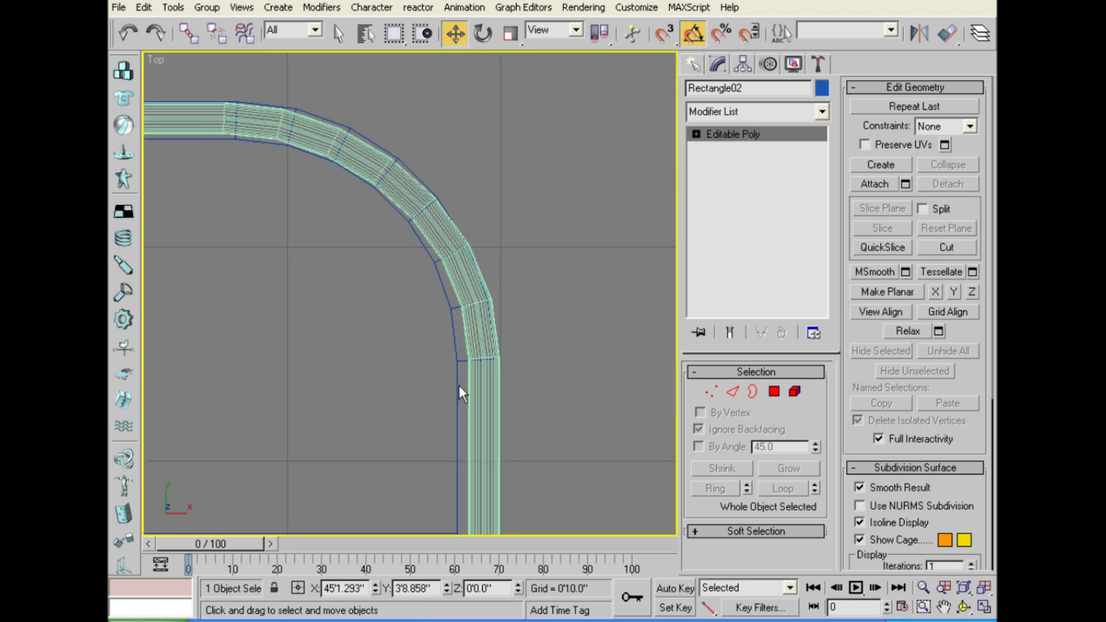
scroll(447, 393, "up", 2)
scroll(448, 393, "down", 2)
scroll(440, 375, "down", 2)
scroll(309, 291, "down", 2)
mouse_move(309, 291)
middle_mouse_down()
mouse_move(391, 290)
mouse_move(301, 306)
middle_mouse_up()
scroll(395, 316, "up", 2)
scroll(321, 284, "up", 2)
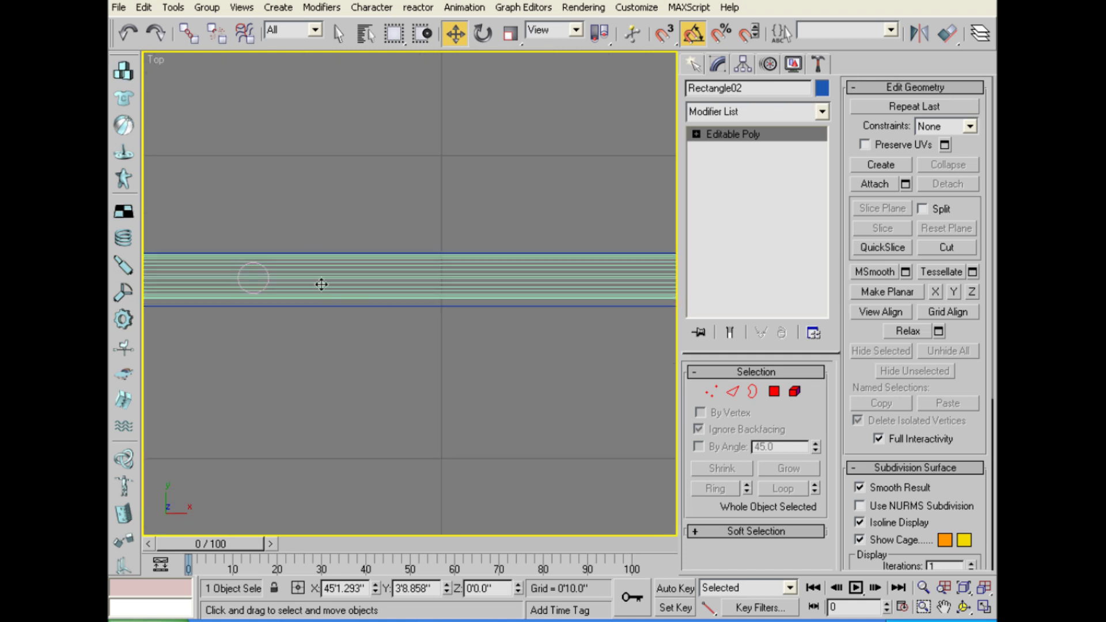
left_click(266, 275)
Clone the last post as Cylinder07 at the handrail's rounded corner and nudge it into place.
scroll(311, 278, "down", 2)
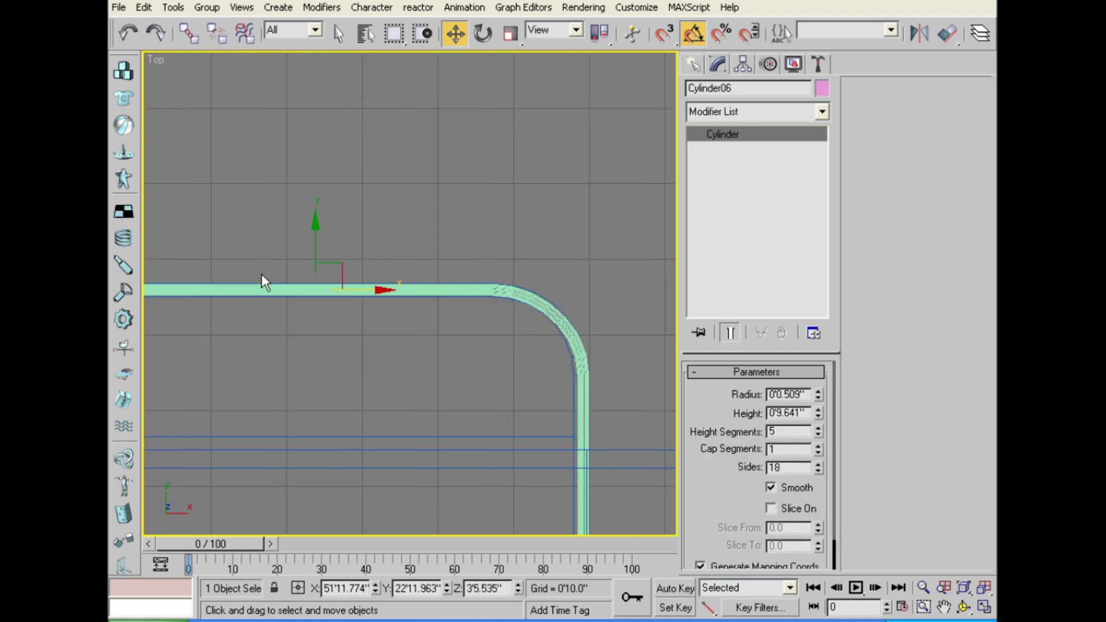
scroll(264, 279, "down", 1)
middle_click_drag(264, 279, 352, 227)
left_click_drag(363, 190, 552, 248, "shift")
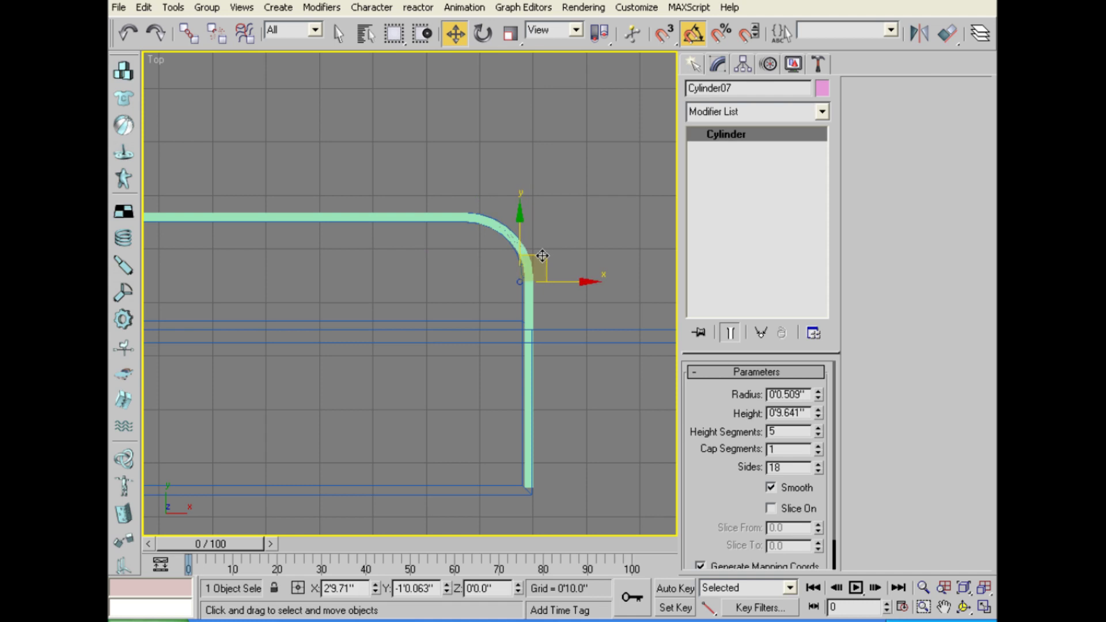
left_click(514, 372)
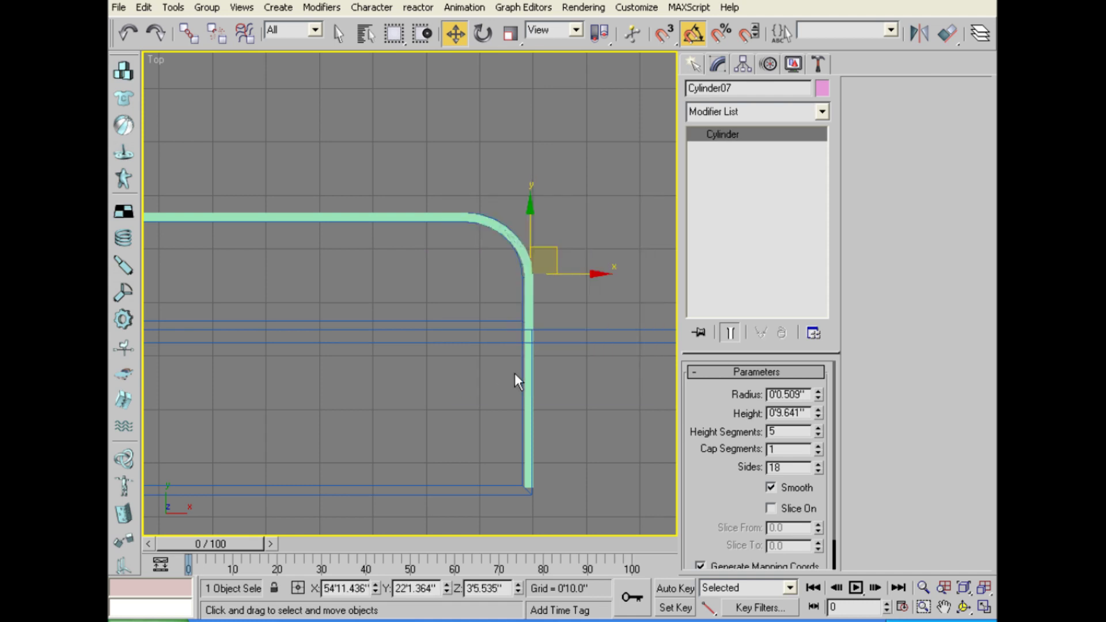
scroll(514, 369, "up", 5)
scroll(517, 354, "down", 2)
scroll(516, 354, "down", 2)
middle_click_drag(490, 242, 482, 210)
left_click_drag(503, 211, 496, 212)
Clone another post, Cylinder08, down the side section of the rail.
scroll(474, 263, "down", 3)
scroll(451, 205, "down", 2)
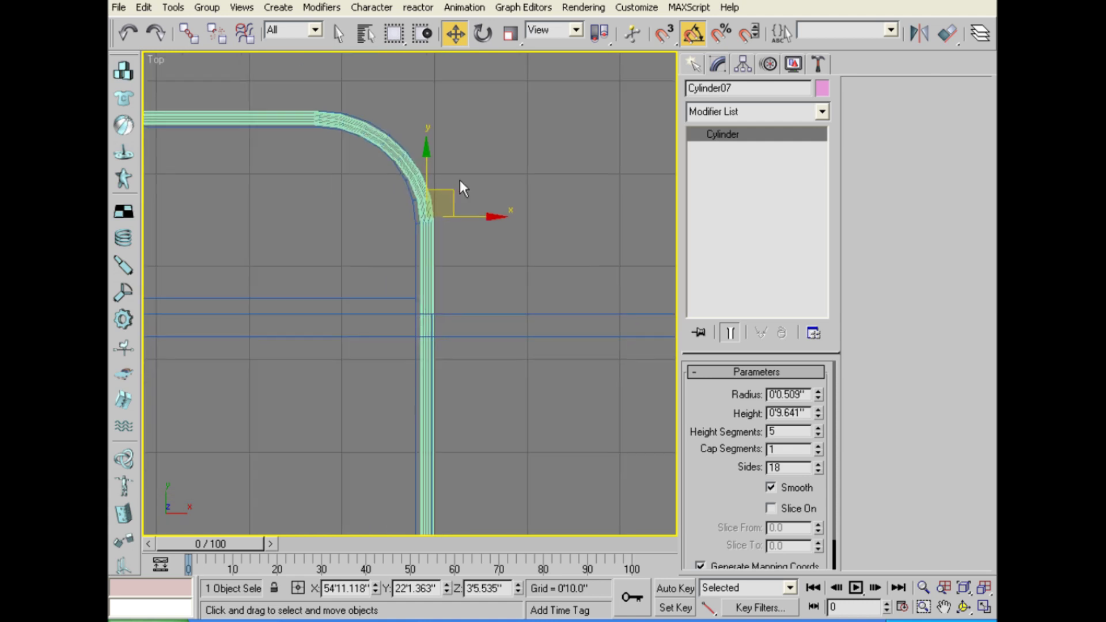
left_click_drag(426, 154, 453, 300, "shift")
left_click(508, 380)
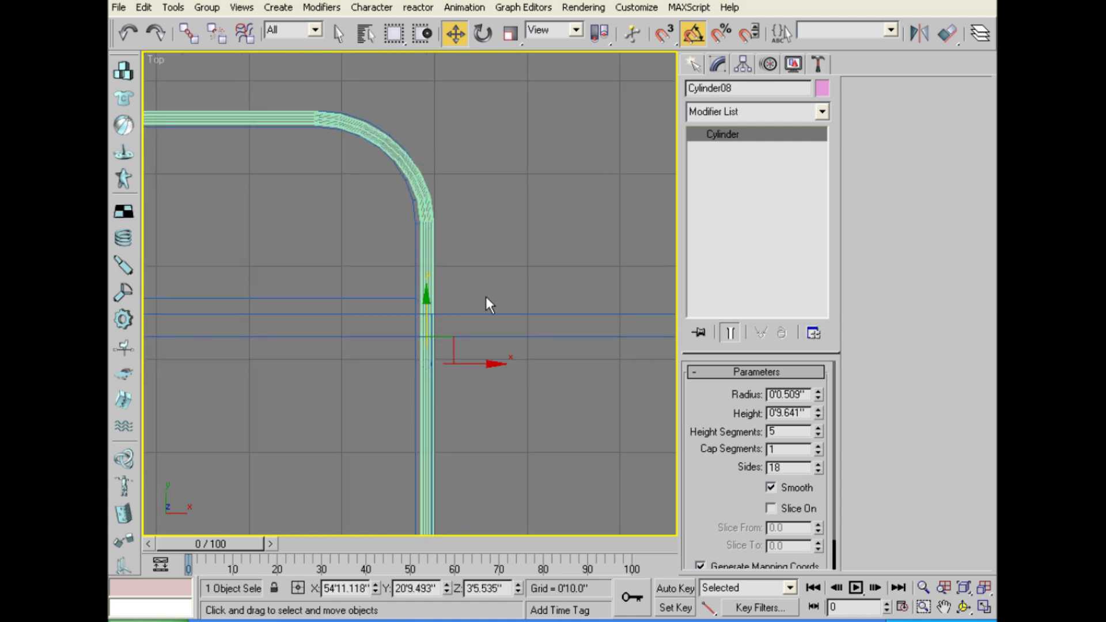
Move the corner post Cylinder07 up and left onto the rail's curve.
scroll(492, 288, "up", 4)
mouse_move(517, 308)
middle_mouse_down()
mouse_move(527, 260)
mouse_move(452, 254)
mouse_move(476, 285)
middle_mouse_up()
scroll(527, 259, "down", 3)
left_click(451, 254)
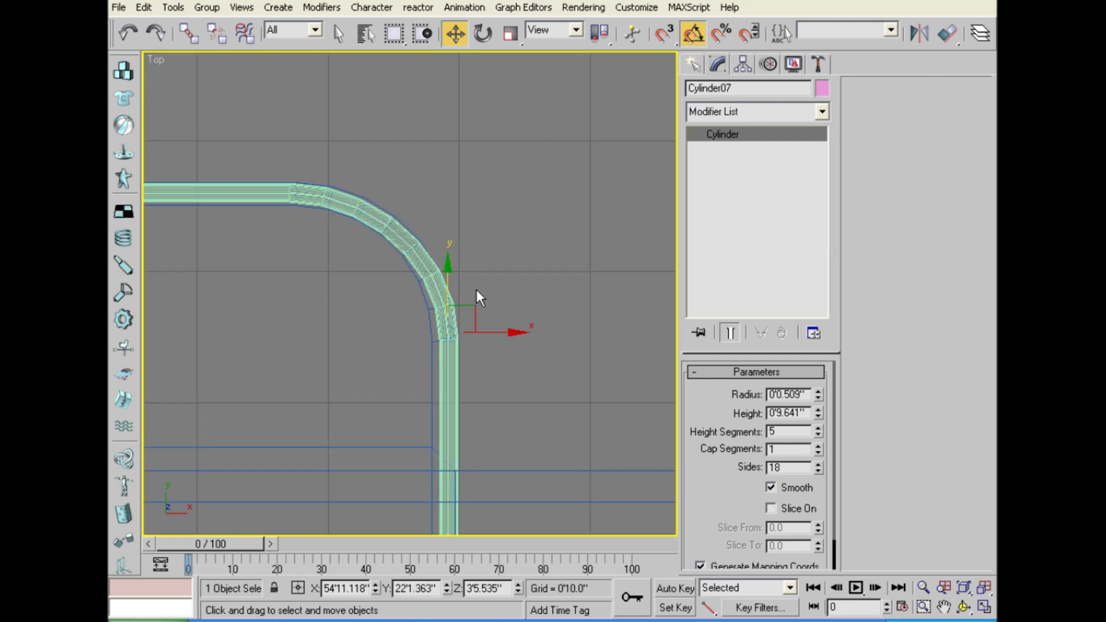
left_click_drag(475, 305, 447, 230)
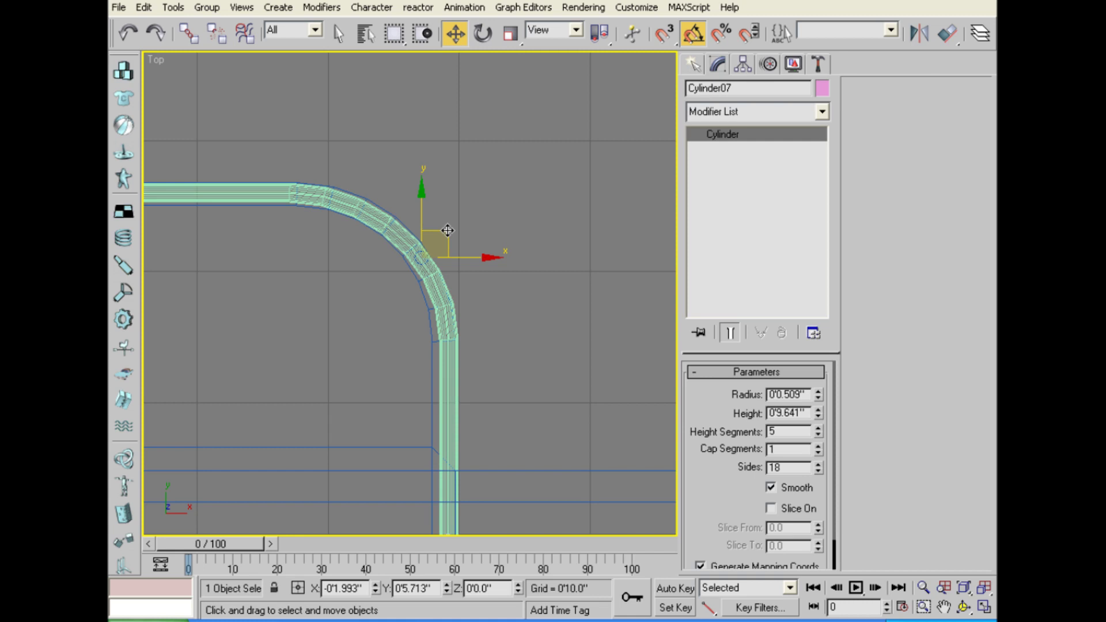
scroll(446, 230, "up", 3)
middle_click_drag(445, 231, 452, 185)
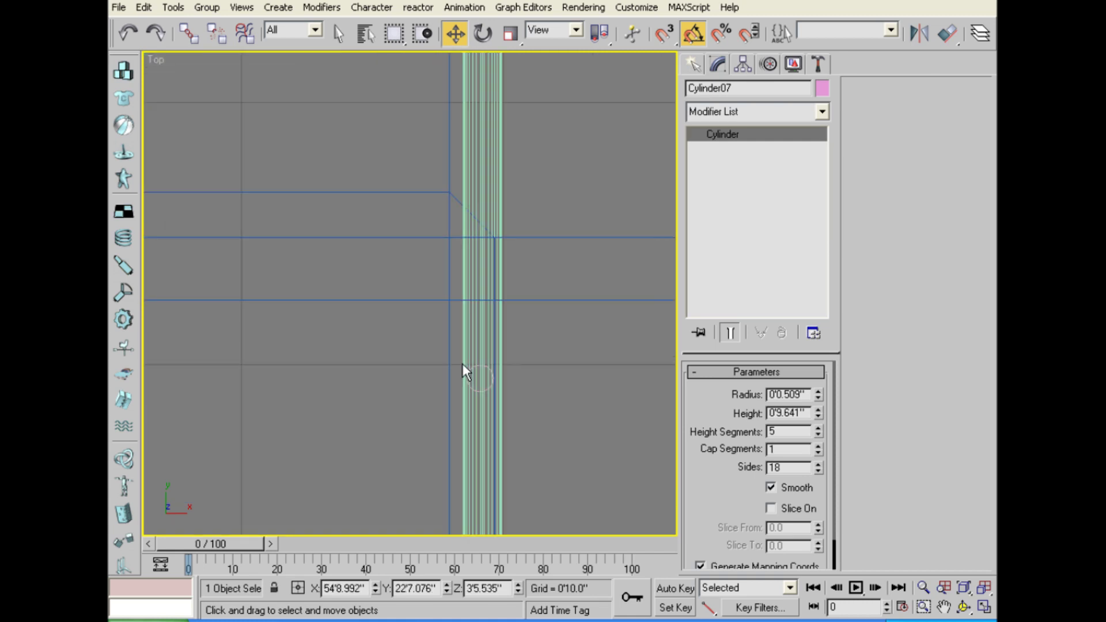
left_click_drag(485, 374, 488, 381)
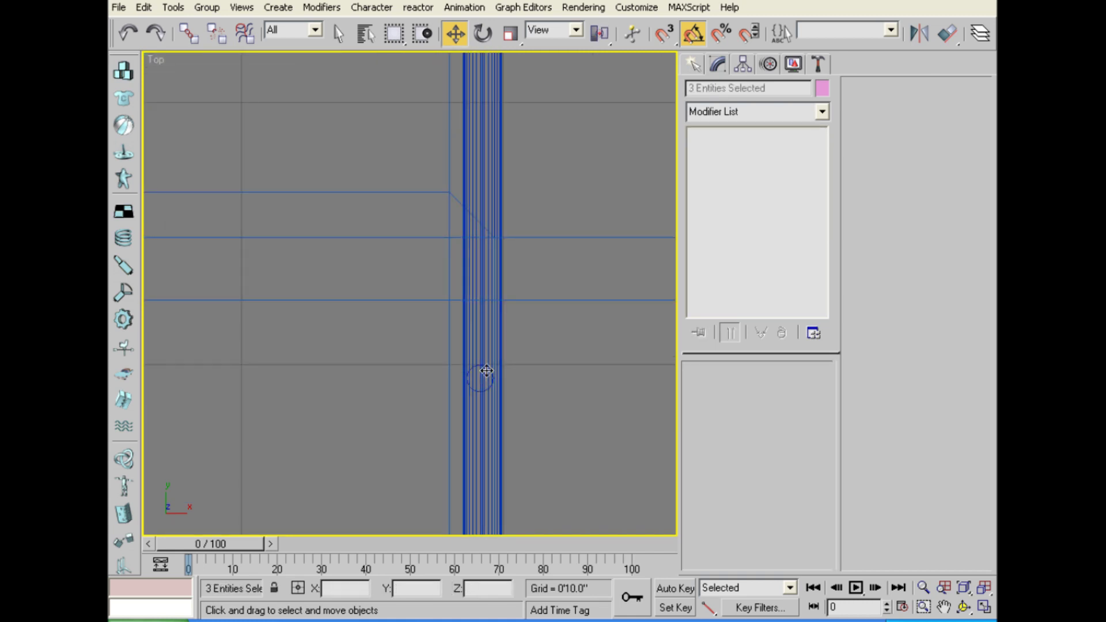
Copy the selected side rail pieces and move the copy further left.
left_click(484, 333)
scroll(461, 338, "down", 3)
scroll(435, 334, "down", 2)
scroll(599, 250, "down", 2)
scroll(586, 288, "down", 3)
scroll(563, 264, "down", 1)
left_click_drag(563, 264, 373, 271)
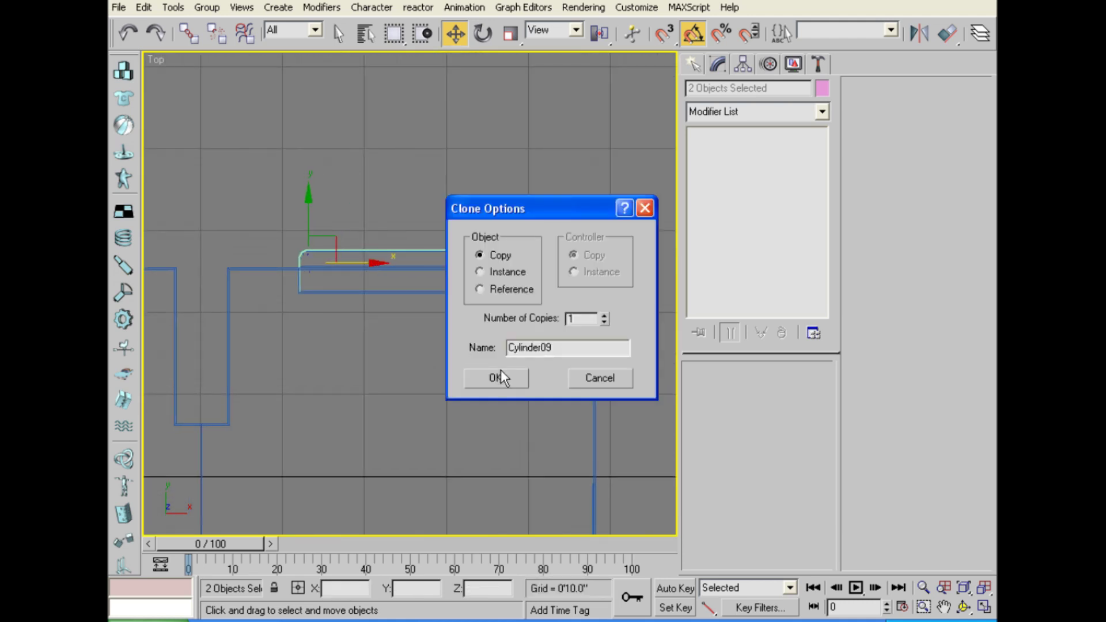
left_click(497, 378)
scroll(417, 369, "up", 3)
scroll(351, 304, "up", 2)
scroll(346, 274, "up", 1)
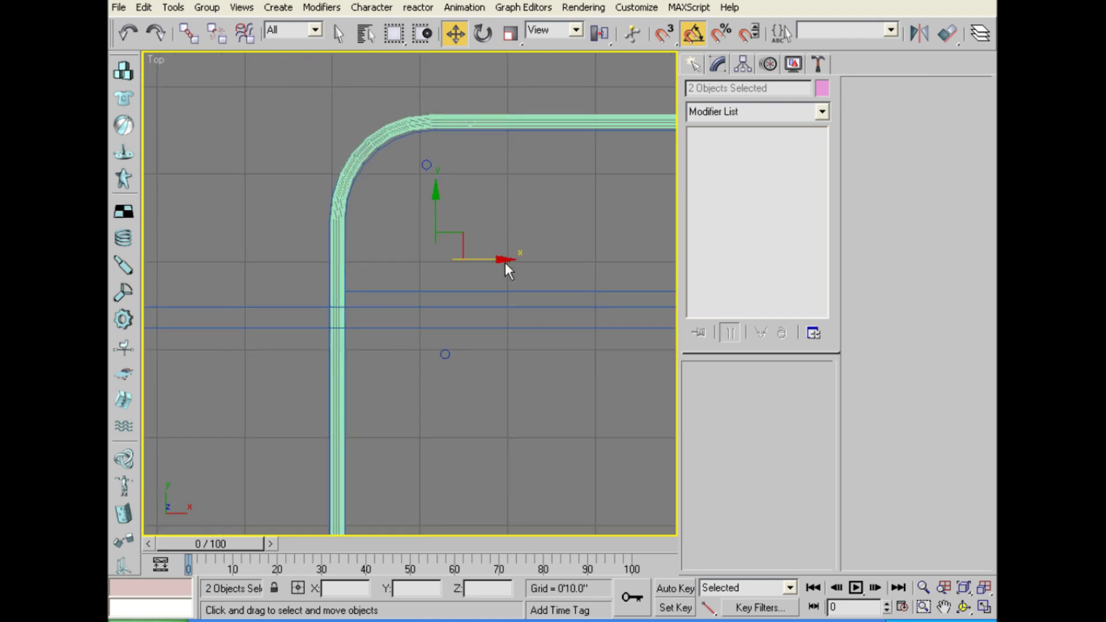
left_click_drag(497, 260, 387, 260)
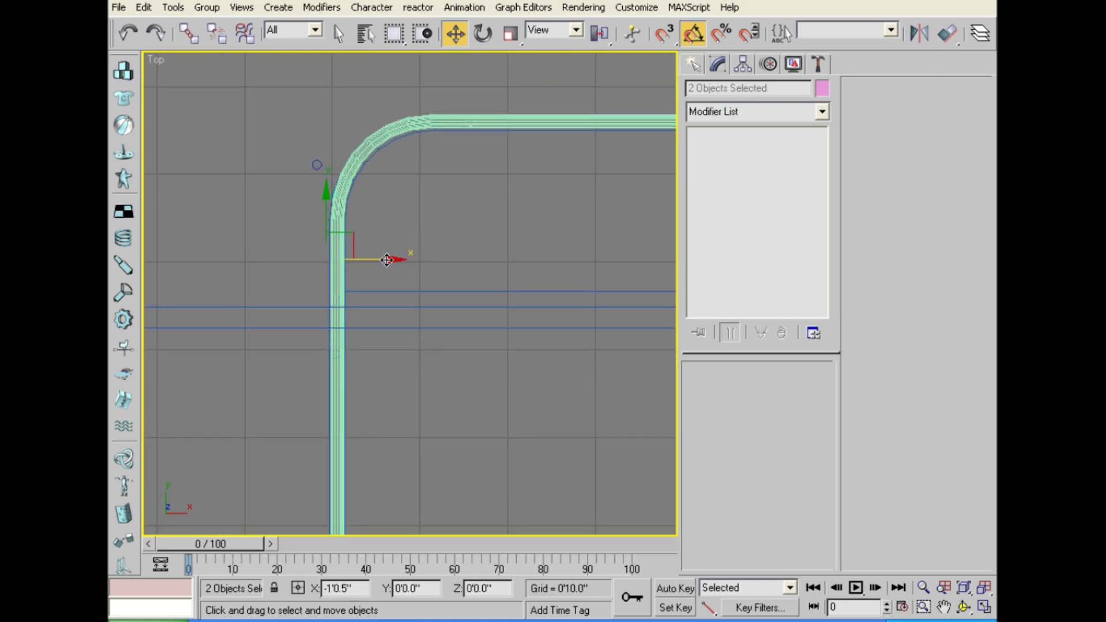
Shift the post cylinder Cylinder09 slightly right along X under the railing corner.
scroll(388, 260, "up", 2)
left_click(373, 350)
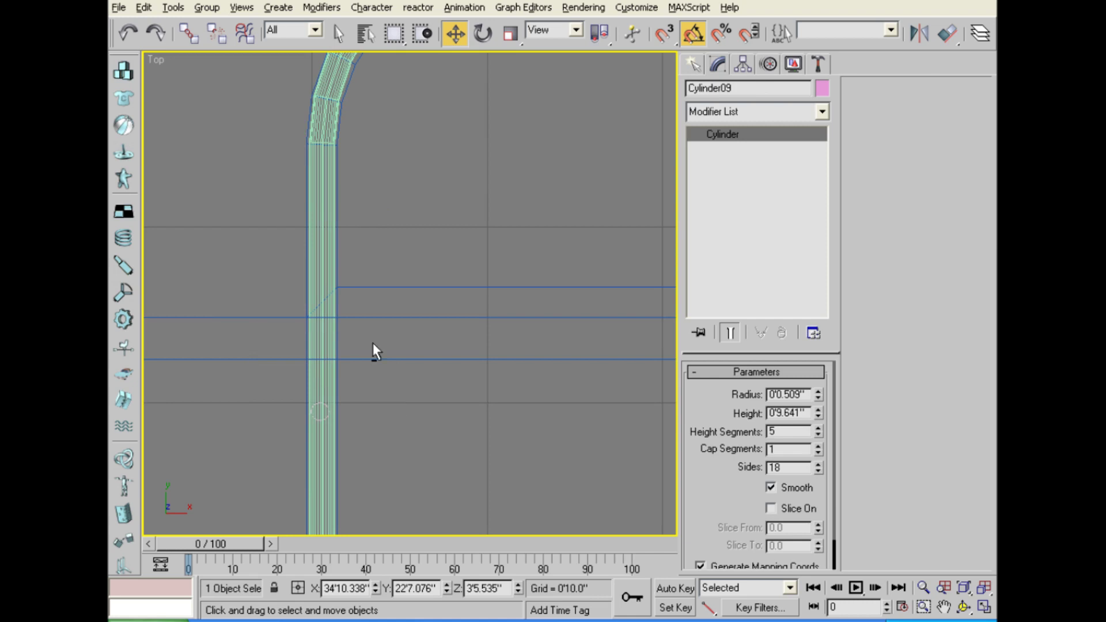
scroll(395, 338, "down", 2)
left_click_drag(422, 265, 462, 269)
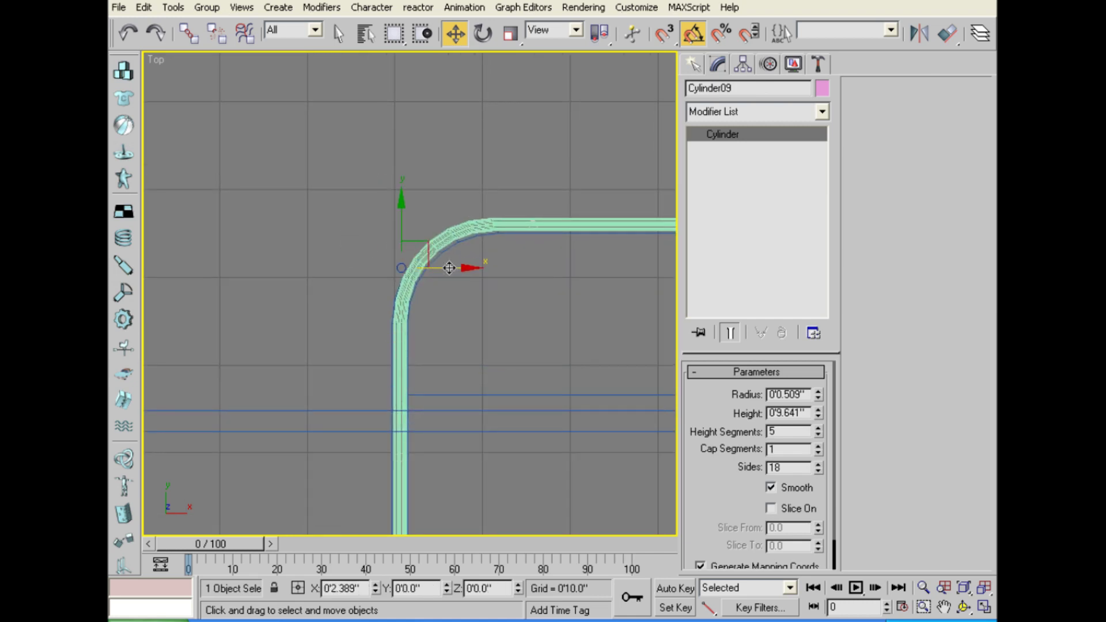
key("z")
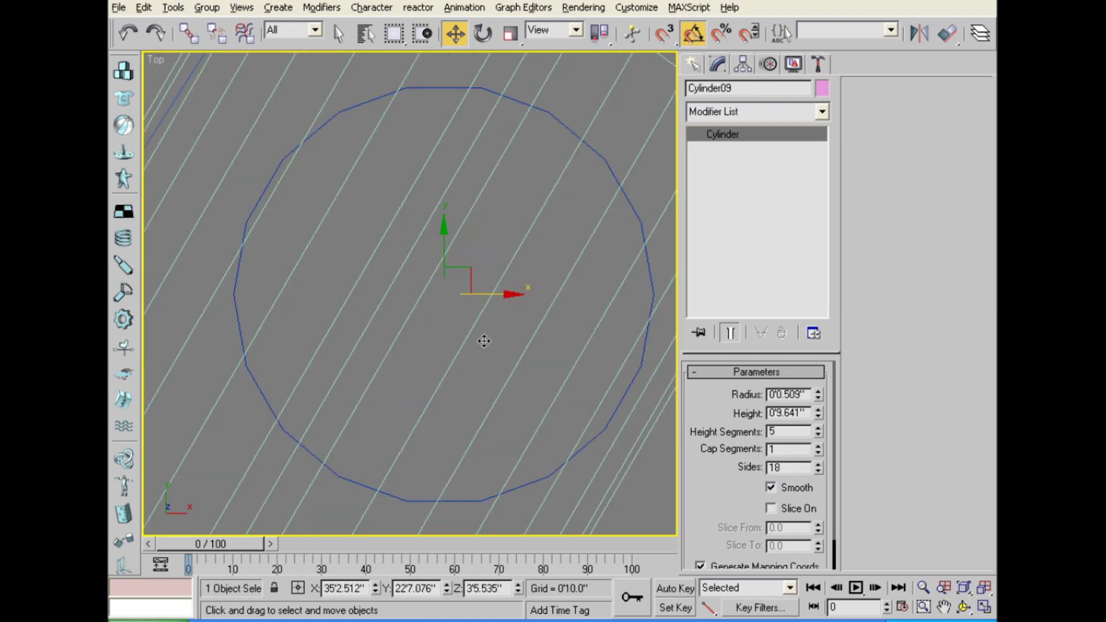
Maximize the Perspective view, face the railing head-on, and select all railing pieces.
key("alt+w")
left_click(459, 375)
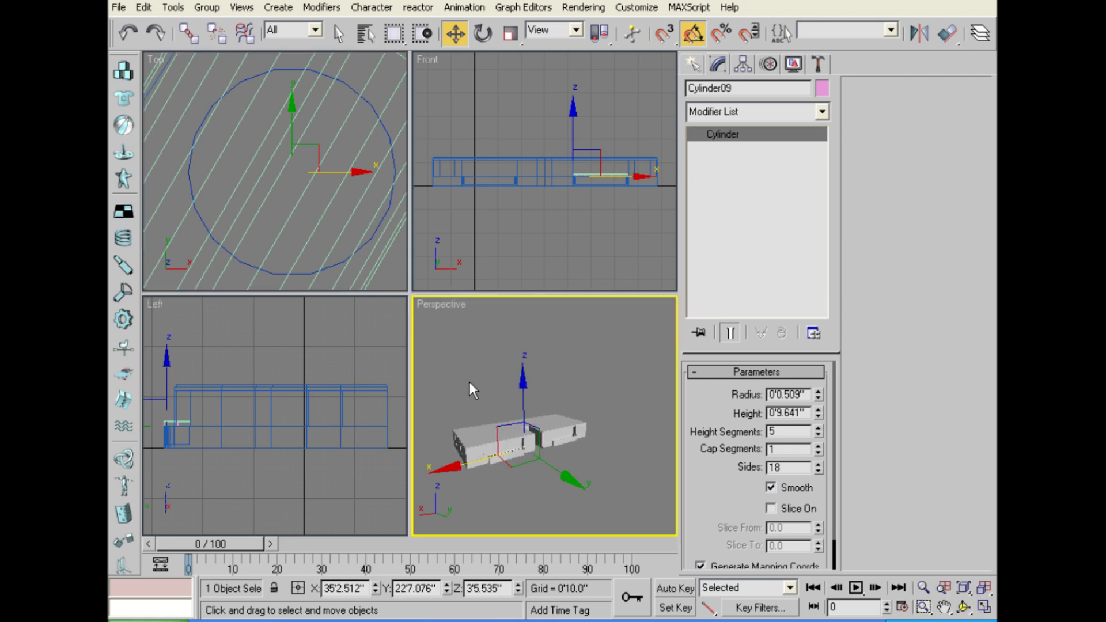
key("alt+w")
scroll(417, 385, "up", 5)
scroll(424, 264, "up", 5)
mouse_move(425, 264)
middle_mouse_down("alt")
mouse_move(321, 357)
mouse_move(343, 364)
middle_mouse_up("alt")
scroll(300, 349, "down", 5)
left_click_drag(233, 197, 406, 251)
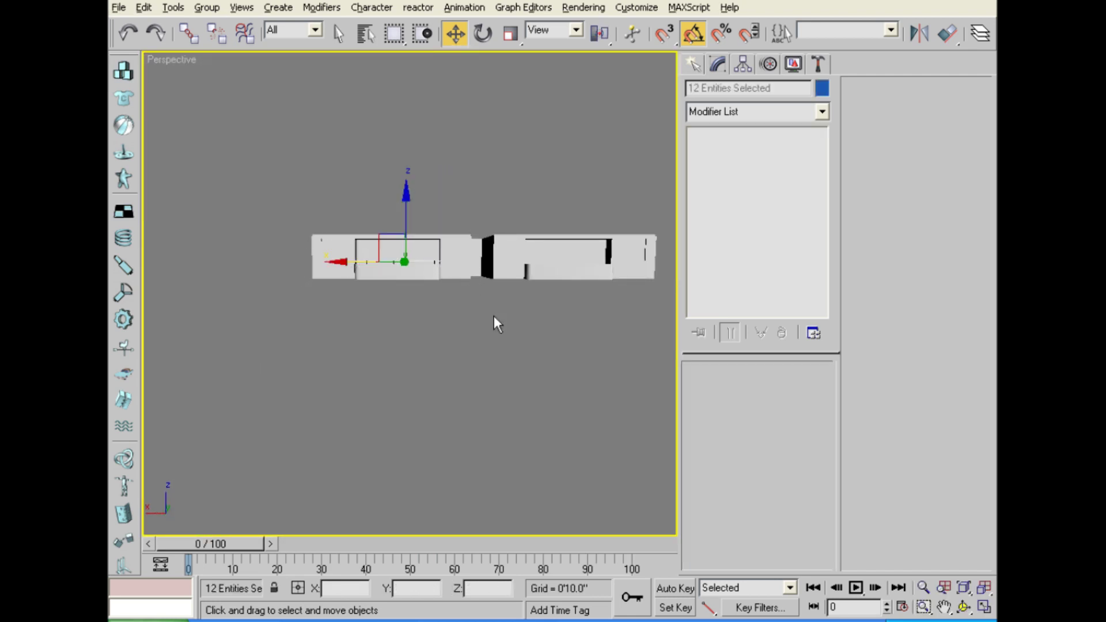
Fit all views to the selected railing and maximize the Top view.
middle_click_drag(545, 305, 537, 352, "alt")
key("alt+w")
right_click(313, 222)
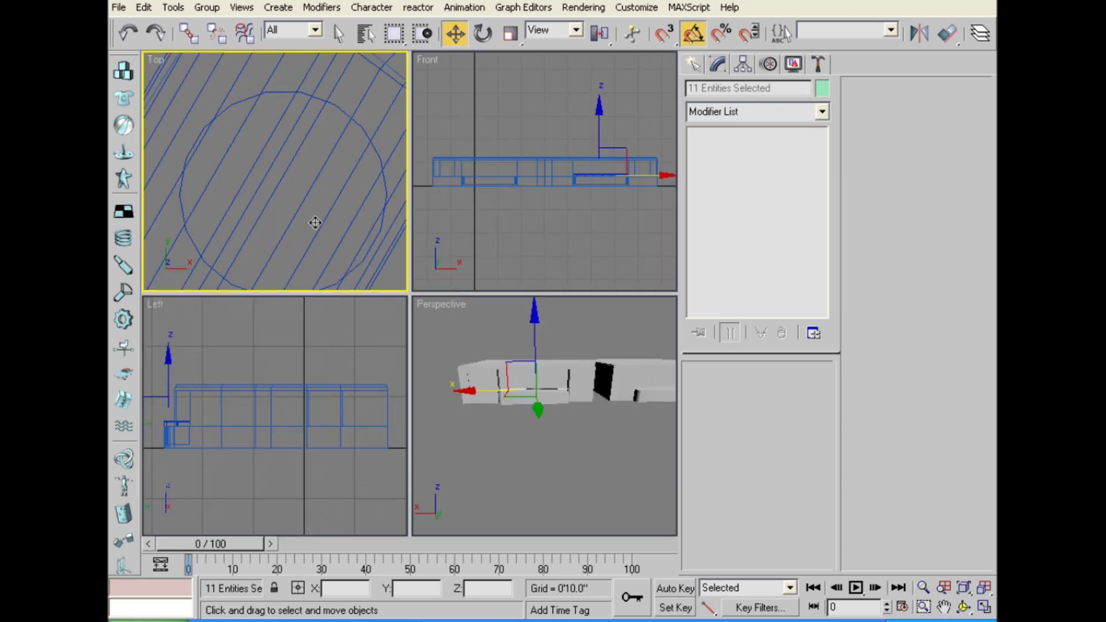
key("ctrl+shift+z")
scroll(337, 234, "up", 2)
key("alt+w")
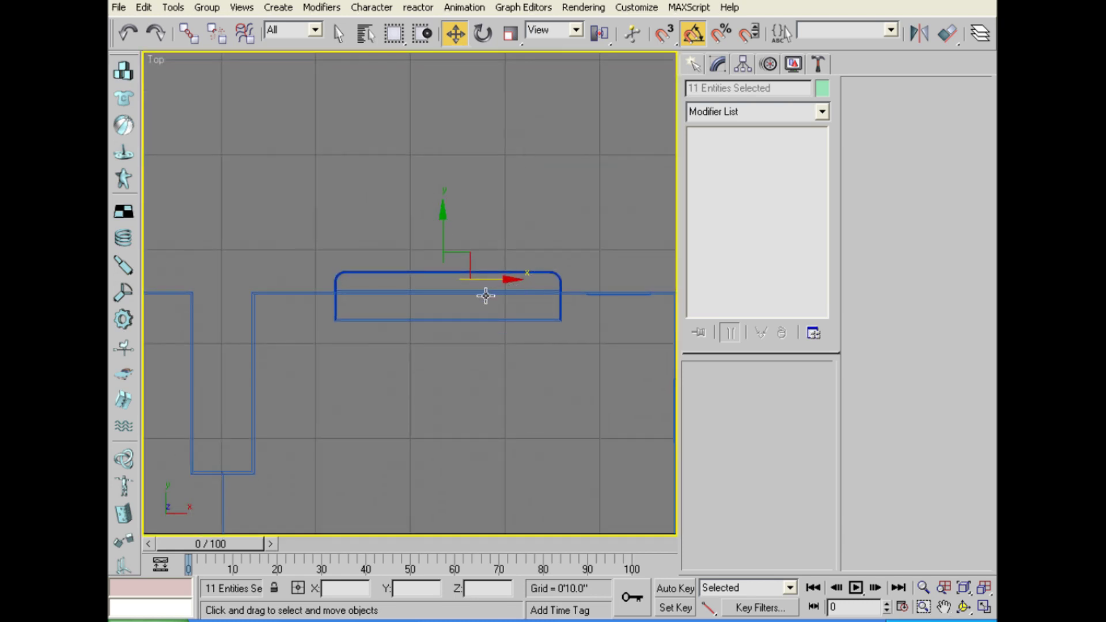
scroll(486, 295, "down", 5)
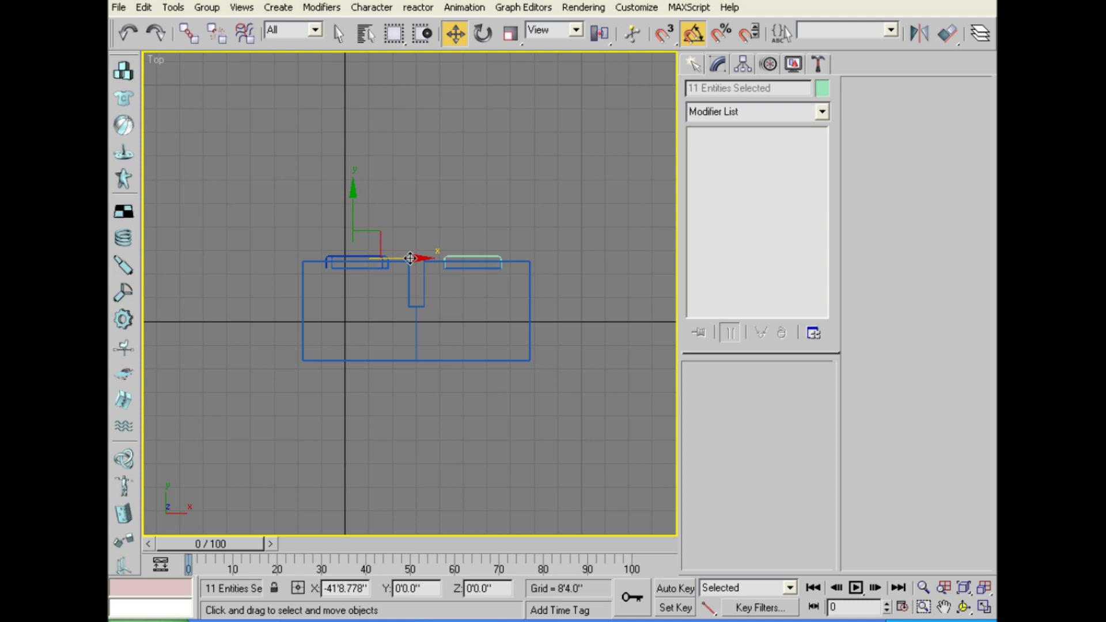
Copy the 11-object railing set as an independent copy and slide it onto the left counter section.
left_click_drag(528, 258, 422, 258, "shift")
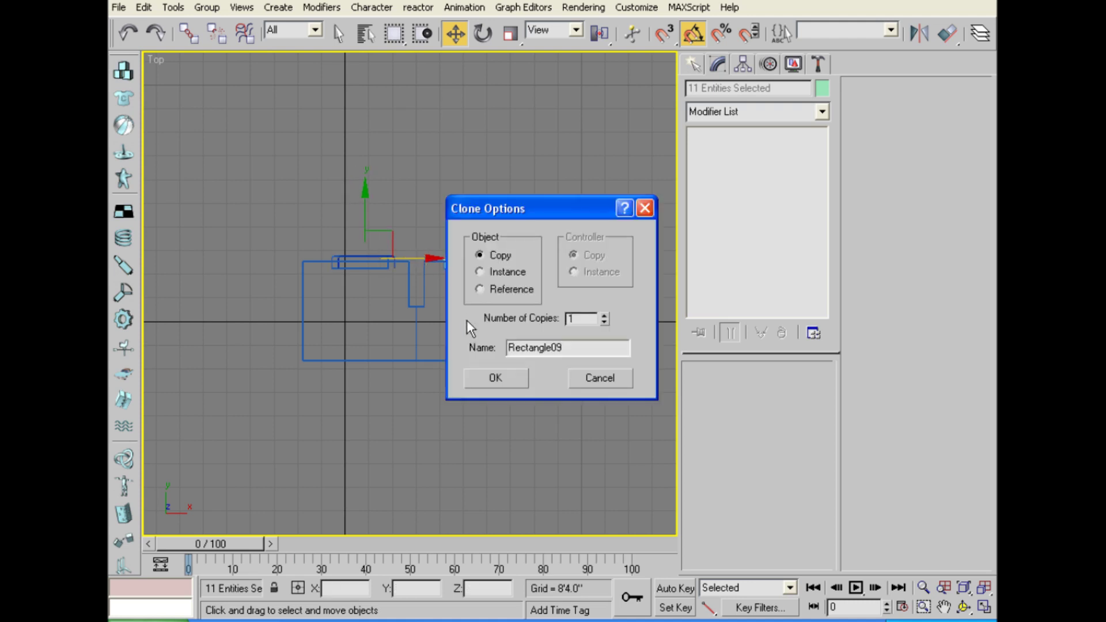
left_click(495, 378)
scroll(409, 322, "up", 3)
scroll(495, 357, "up", 2)
mouse_move(496, 358)
middle_mouse_down()
mouse_move(385, 323)
mouse_move(308, 321)
middle_mouse_up()
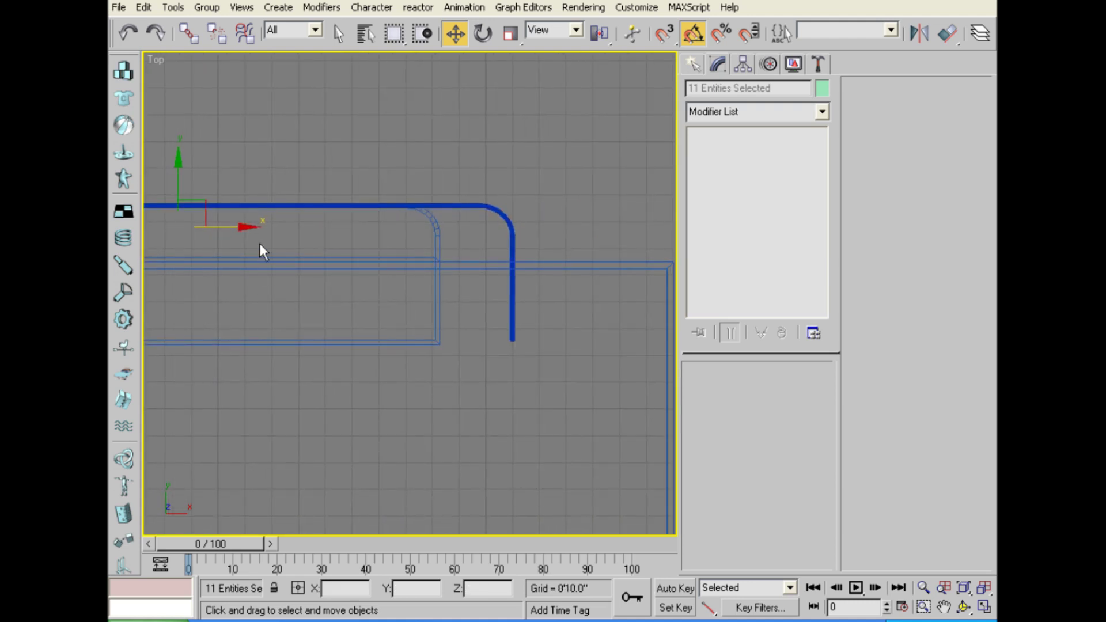
left_click_drag(247, 229, 169, 214)
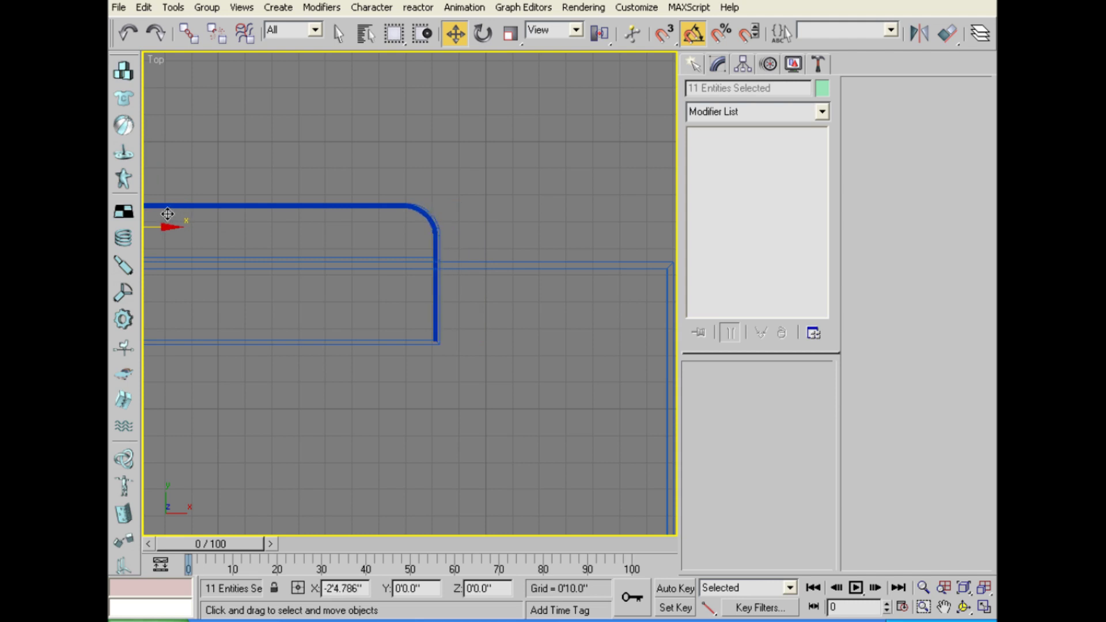
mouse_move(304, 321)
middle_mouse_down()
mouse_move(402, 316)
mouse_move(465, 365)
middle_mouse_up()
key("alt+w")
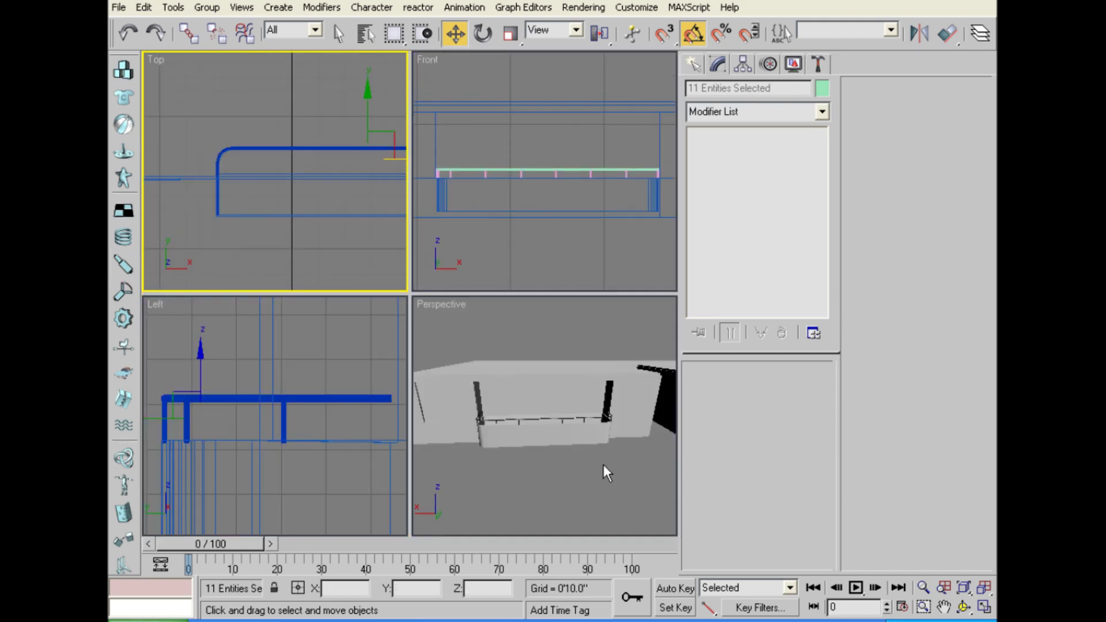
Select the counter body Rectangle02 in the maximized Perspective view and enter Polygon mode.
left_click(604, 464)
key("alt+w")
mouse_move(615, 421)
middle_mouse_down("alt")
mouse_move(593, 365)
mouse_move(539, 329)
mouse_move(503, 382)
mouse_move(514, 329)
mouse_move(539, 299)
middle_mouse_up("alt")
left_click(539, 305)
middle_click_drag(548, 359, 837, 398, "alt")
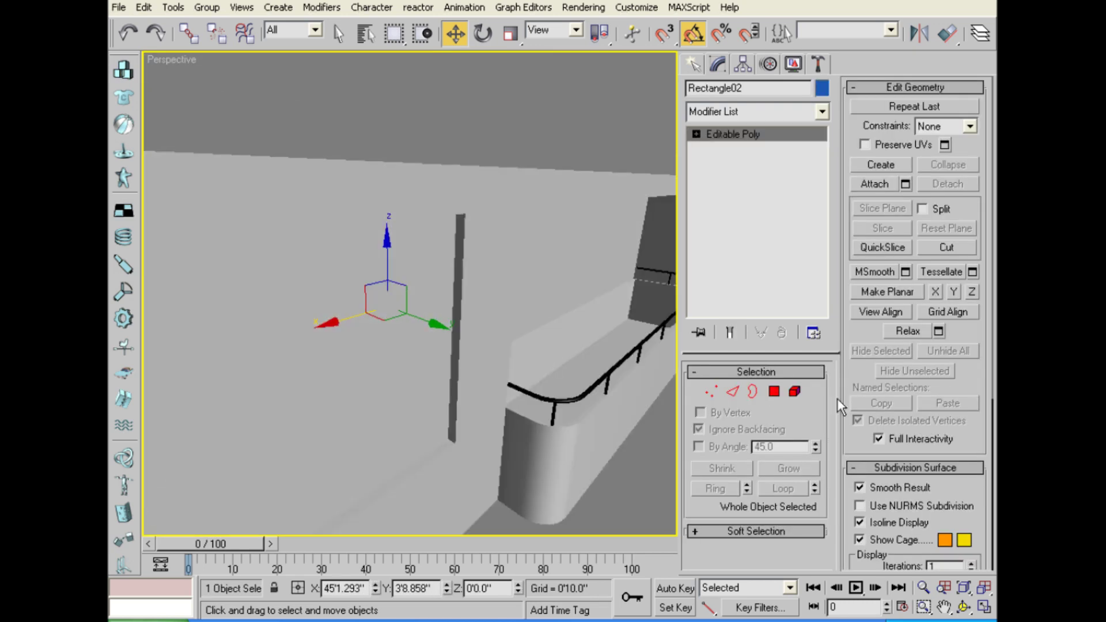
left_click(775, 389)
scroll(435, 361, "down", 6)
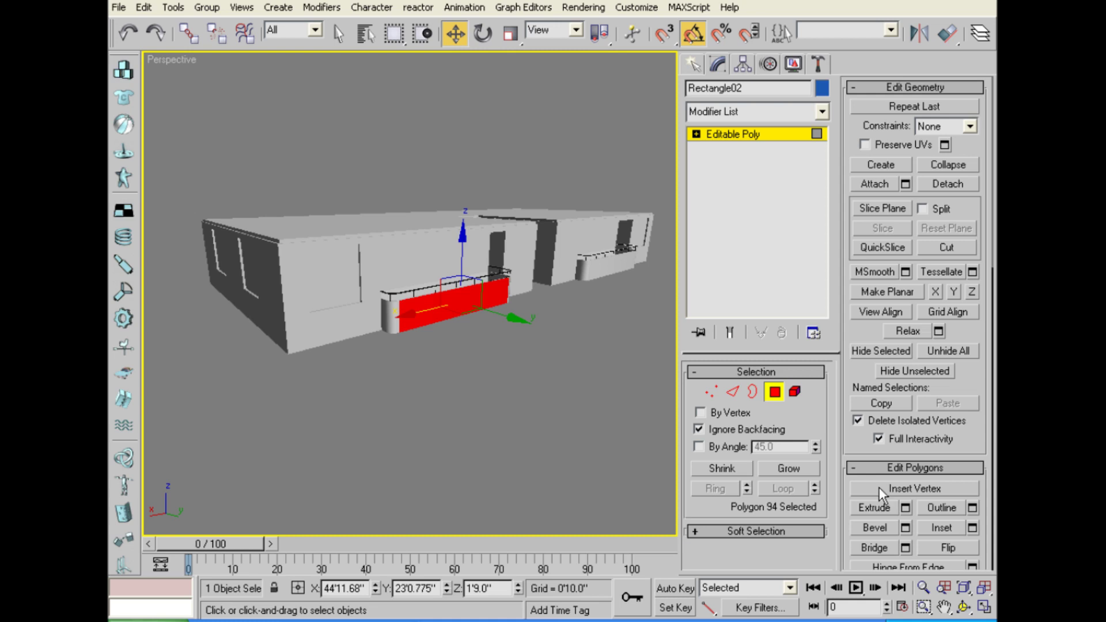
Select the counter's front polygon and orbit around it to a side view.
key("ctrl+a")
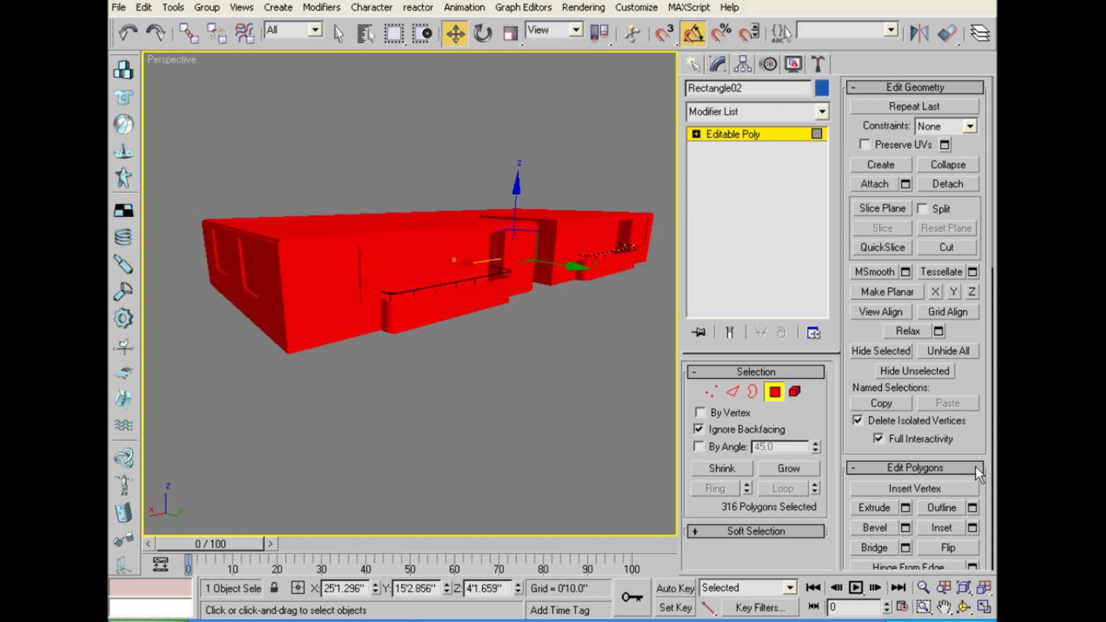
scroll(979, 375, "down", 3)
scroll(973, 380, "down", 3)
scroll(962, 389, "down", 3)
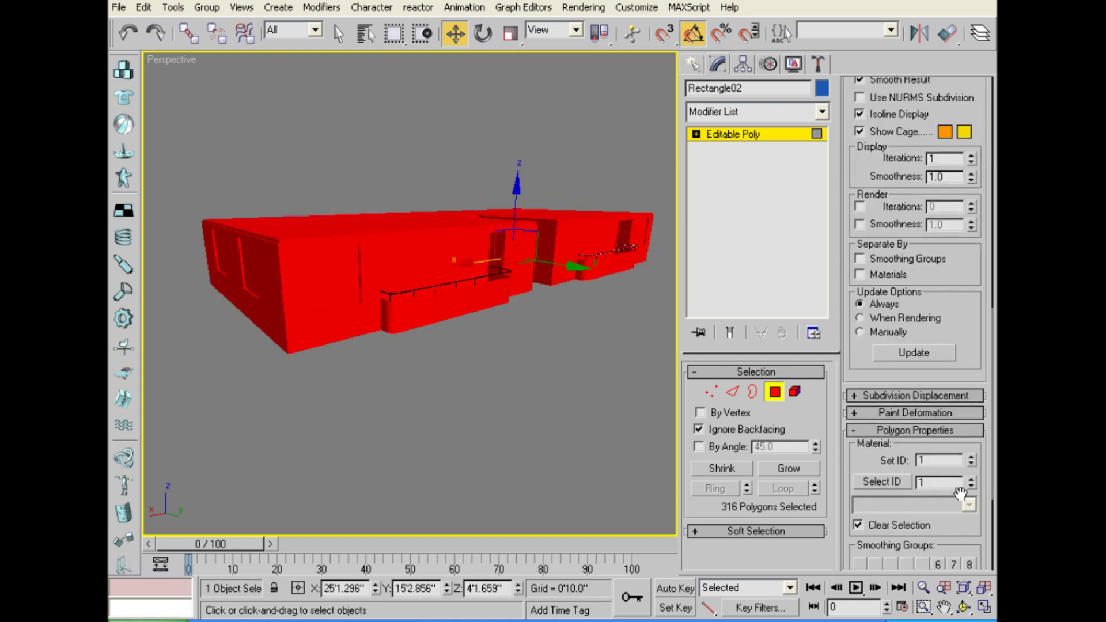
scroll(950, 398, "down", 3)
scroll(535, 392, "up", 5)
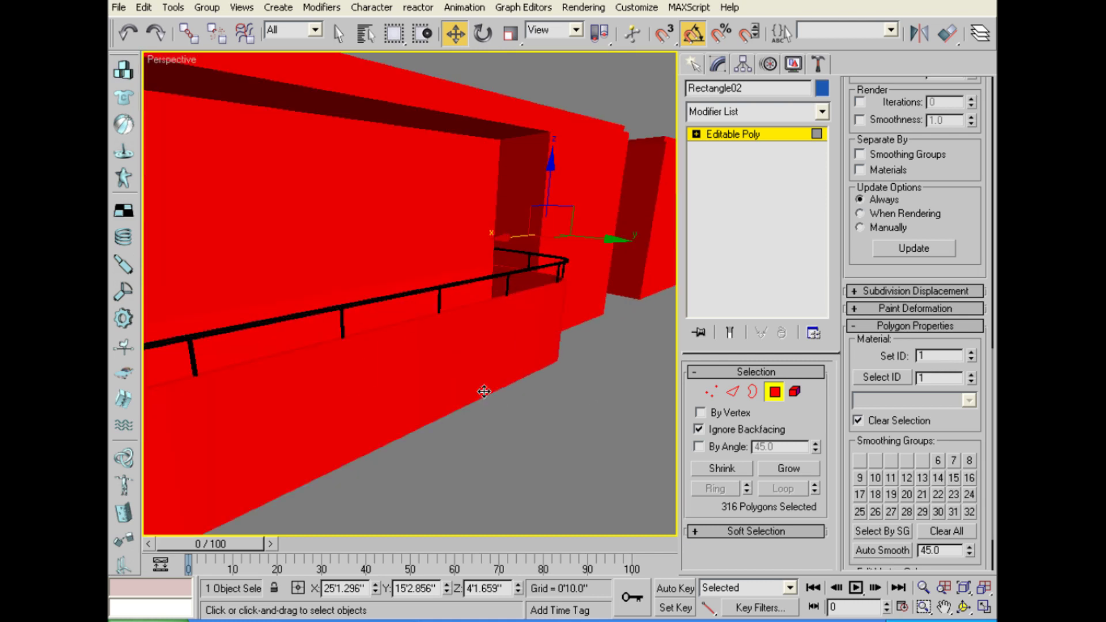
left_click(441, 373)
middle_click_drag(442, 374, 396, 421, "alt")
scroll(426, 398, "down", 5)
middle_click_drag(472, 431, 452, 409, "alt")
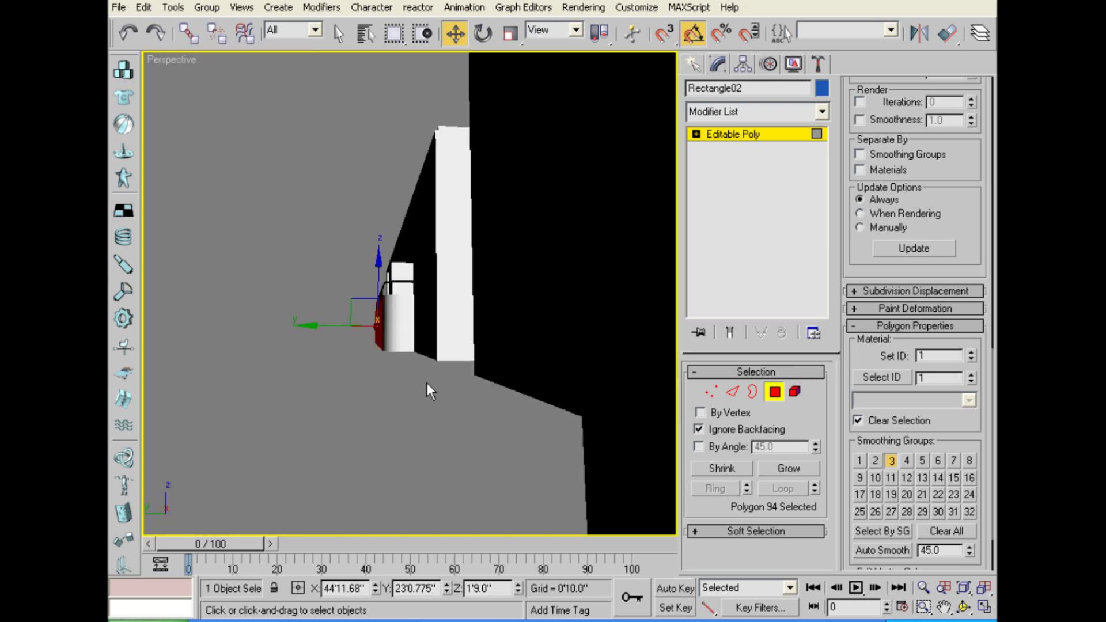
Add the remaining counter front polygons to the selection and drop the stray inner faces.
key("q")
scroll(420, 372, "up", 2)
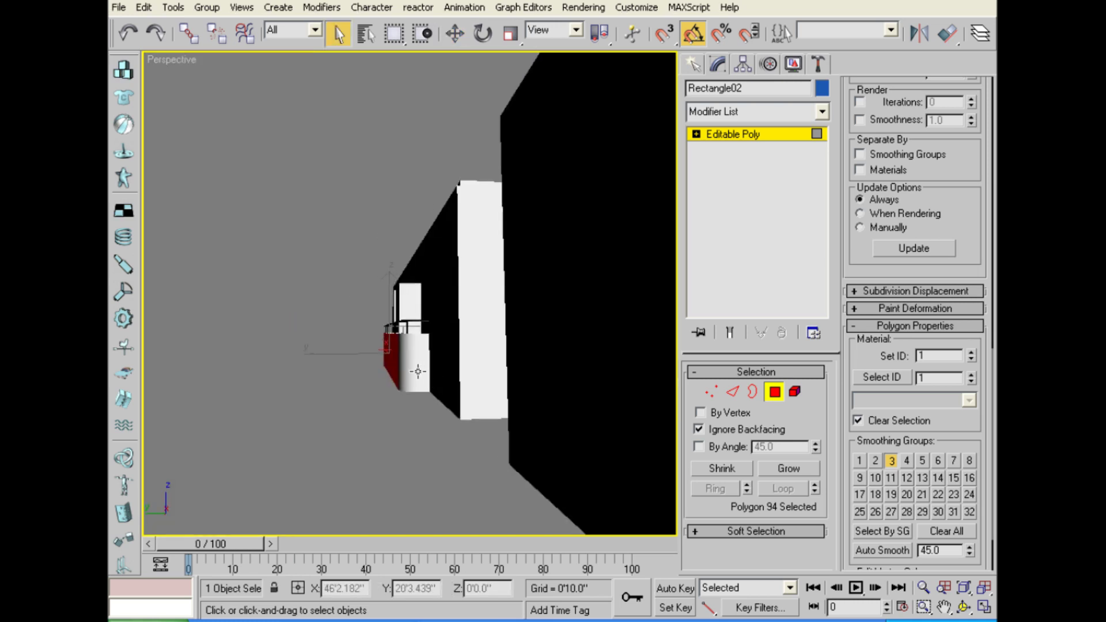
left_click(421, 370, "ctrl")
left_click_drag(393, 371, 347, 378, "ctrl")
mouse_move(348, 378)
middle_mouse_down("alt")
mouse_move(452, 430)
mouse_move(433, 432)
middle_mouse_up("alt")
left_click_drag(397, 410, 397, 412, "ctrl")
mouse_move(397, 412)
middle_mouse_down("alt")
mouse_move(412, 464)
mouse_move(375, 502)
middle_mouse_up("alt")
left_click(399, 356, "alt")
mouse_move(399, 356)
middle_mouse_down("alt")
mouse_move(600, 439)
mouse_move(401, 364)
mouse_move(488, 419)
mouse_move(528, 395)
mouse_move(425, 347)
mouse_move(918, 464)
middle_mouse_up("alt")
left_click(400, 376, "alt")
Assign material ID 2 to the 18 selected front polygons and show edged faces.
type("2")
key("Return")
left_click(604, 471)
mouse_move(603, 471)
middle_mouse_down("alt")
mouse_move(420, 400)
mouse_move(563, 452)
mouse_move(410, 377)
mouse_move(506, 389)
mouse_move(485, 388)
middle_mouse_up("alt")
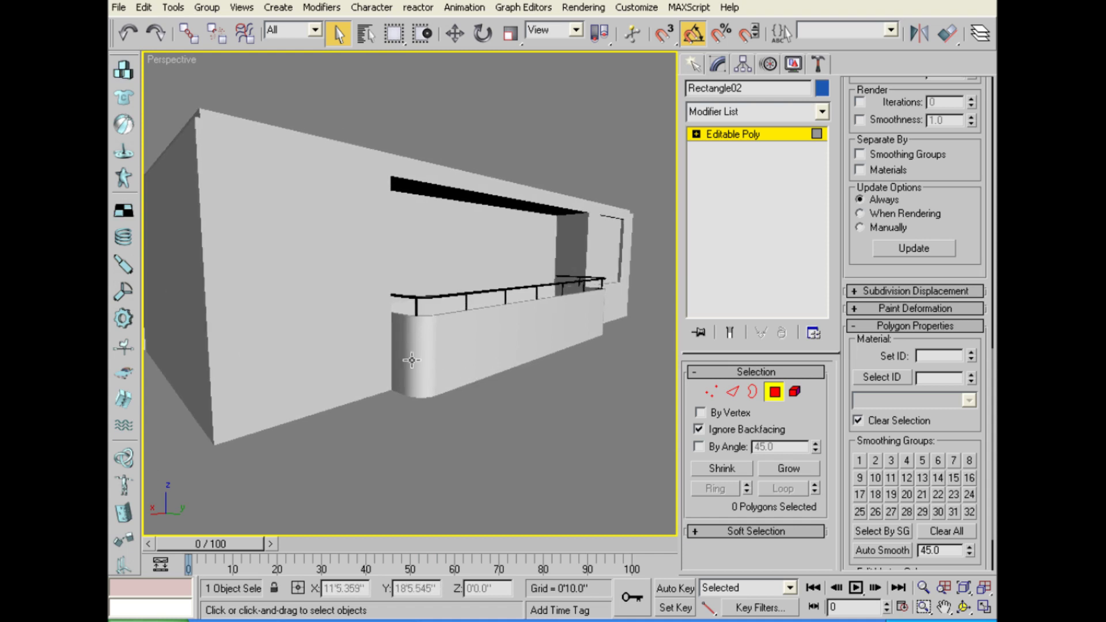
key("F4")
Start selecting the recessed wall polygons, drop the long strip, then clear the selection.
mouse_move(397, 342)
middle_mouse_down("alt")
mouse_move(519, 370)
mouse_move(568, 353)
mouse_move(496, 368)
mouse_move(557, 355)
middle_mouse_up("alt")
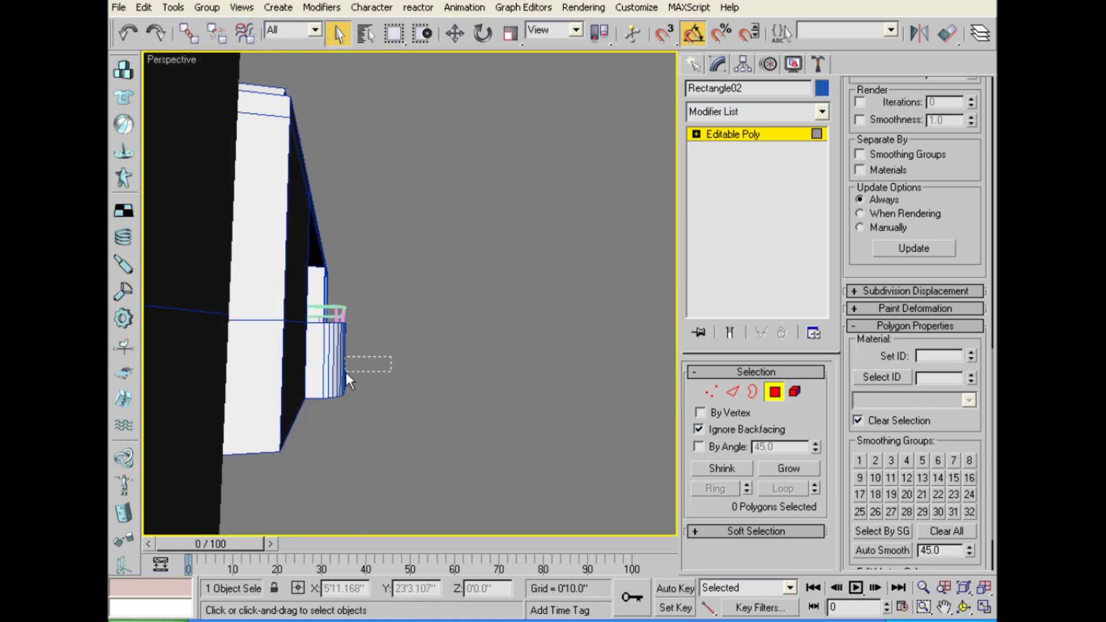
left_click_drag(346, 374, 316, 372)
mouse_move(316, 372)
middle_mouse_down("alt")
mouse_move(306, 389)
mouse_move(240, 409)
mouse_move(320, 366)
middle_mouse_up("alt")
mouse_move(451, 397)
middle_mouse_down("alt")
mouse_move(368, 361)
mouse_move(448, 418)
middle_mouse_up("alt")
mouse_move(539, 390)
middle_mouse_down("alt")
mouse_move(422, 410)
mouse_move(491, 382)
mouse_move(341, 371)
mouse_move(344, 401)
middle_mouse_up("alt")
left_click_drag(228, 432, 263, 441, "ctrl")
mouse_move(262, 441)
middle_mouse_down("alt")
mouse_move(367, 465)
mouse_move(306, 360)
mouse_move(406, 385)
mouse_move(511, 367)
middle_mouse_up("alt")
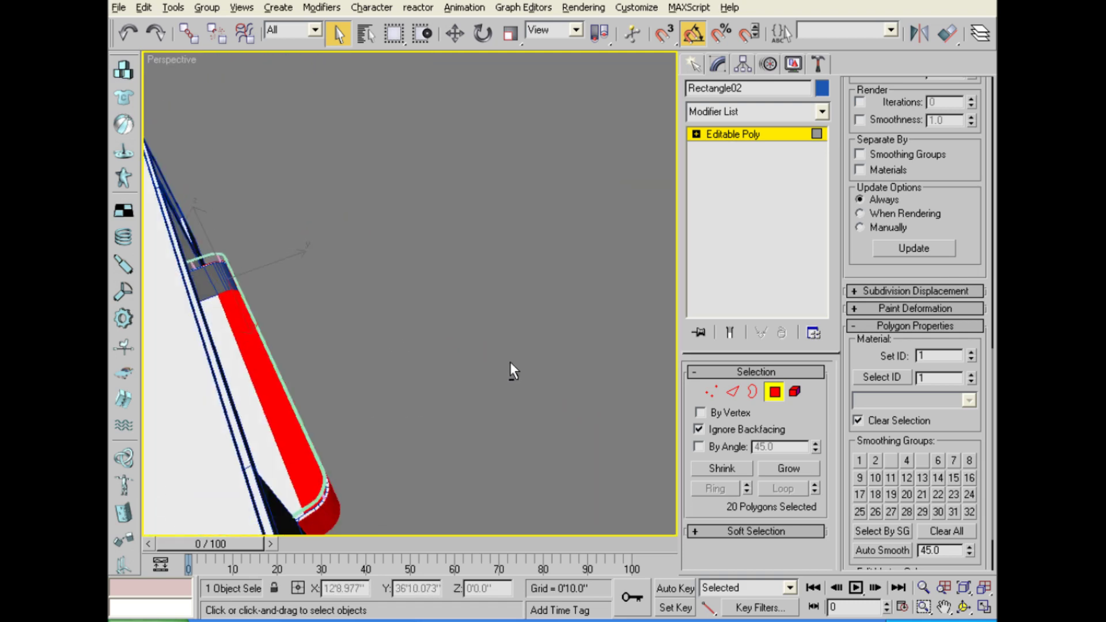
left_click(274, 395, "alt")
mouse_move(371, 462)
middle_mouse_down("alt")
mouse_move(323, 257)
mouse_move(258, 367)
mouse_move(395, 392)
mouse_move(399, 338)
mouse_move(441, 254)
mouse_move(420, 258)
middle_mouse_up("alt")
mouse_move(315, 331)
middle_mouse_down("alt")
mouse_move(379, 487)
mouse_move(357, 472)
middle_mouse_up("alt")
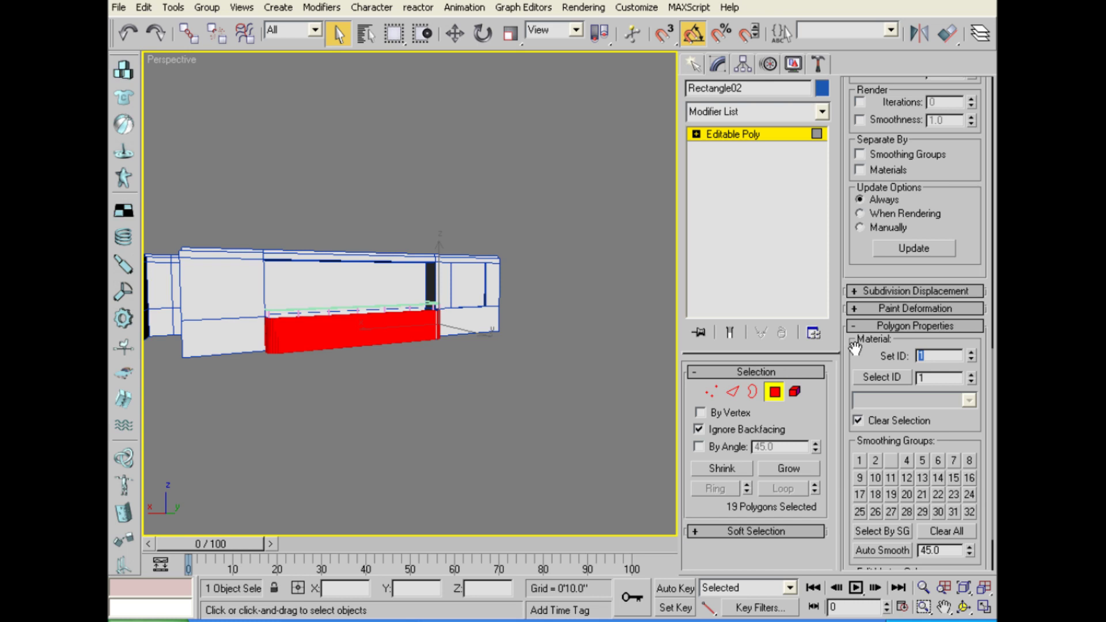
left_click(484, 381)
Select the recessed back polygons along the wall's rounded base and ledge corner.
scroll(507, 383, "up", 5)
middle_click_drag(506, 382, 332, 395, "alt")
left_click(285, 322)
mouse_move(288, 318)
middle_mouse_down("alt")
mouse_move(476, 361)
mouse_move(489, 358)
mouse_move(472, 341)
mouse_move(548, 323)
mouse_move(425, 311)
middle_mouse_up("alt")
left_click(435, 329, "ctrl")
left_click(415, 310, "ctrl")
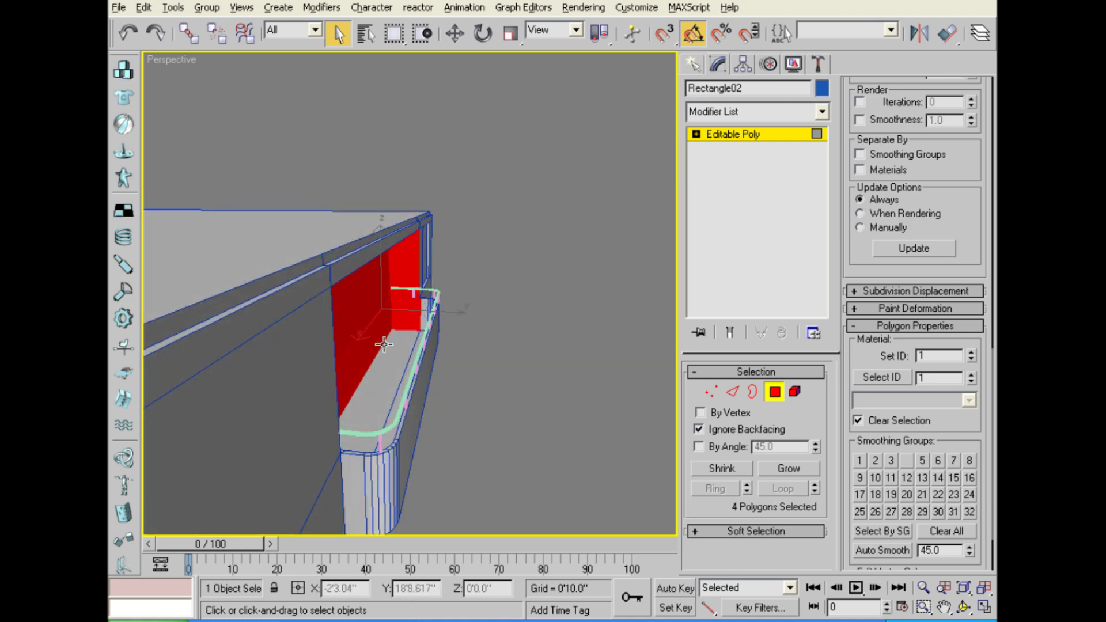
middle_click_drag(384, 344, 429, 314, "alt")
left_click(423, 314, "ctrl")
left_click(416, 340, "ctrl")
left_click(395, 340, "ctrl")
Add more balcony wall polygons, including the top wall polygon and the grey top surface.
mouse_move(395, 341)
middle_mouse_down("alt")
mouse_move(370, 404)
mouse_move(269, 365)
mouse_move(288, 430)
mouse_move(327, 318)
mouse_move(423, 429)
mouse_move(587, 420)
mouse_move(300, 418)
middle_mouse_up("alt")
left_click(326, 318, "ctrl")
left_click(319, 276, "ctrl")
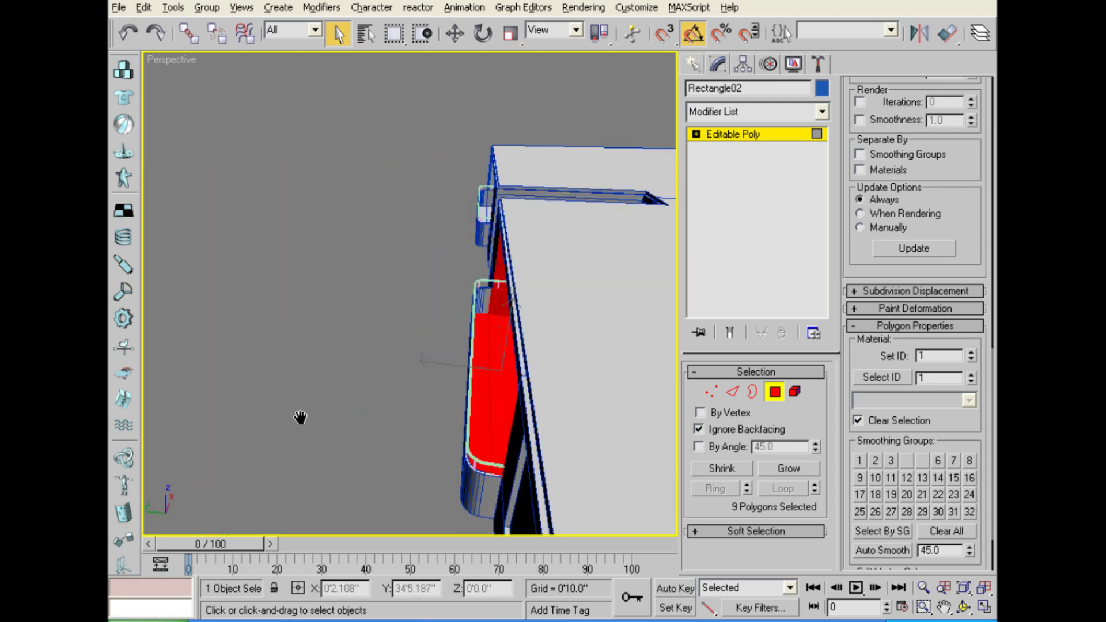
left_click(487, 310, "alt")
left_click(484, 302, "ctrl")
mouse_move(324, 289)
middle_mouse_down("alt")
mouse_move(440, 292)
mouse_move(494, 420)
mouse_move(432, 353)
mouse_move(480, 282)
mouse_move(383, 313)
mouse_move(413, 331)
mouse_move(268, 359)
mouse_move(316, 377)
mouse_move(452, 358)
mouse_move(415, 469)
mouse_move(358, 316)
mouse_move(291, 376)
mouse_move(259, 362)
mouse_move(219, 380)
mouse_move(369, 311)
middle_mouse_up("alt")
left_click(393, 342, "ctrl")
left_click(314, 345, "ctrl")
scroll(389, 301, "down", 3)
left_click(490, 307, "ctrl")
mouse_move(489, 307)
middle_mouse_down("alt")
mouse_move(371, 306)
mouse_move(358, 398)
mouse_move(356, 334)
mouse_move(338, 352)
mouse_move(254, 354)
mouse_move(595, 323)
mouse_move(558, 279)
mouse_move(538, 299)
mouse_move(572, 314)
middle_mouse_up("alt")
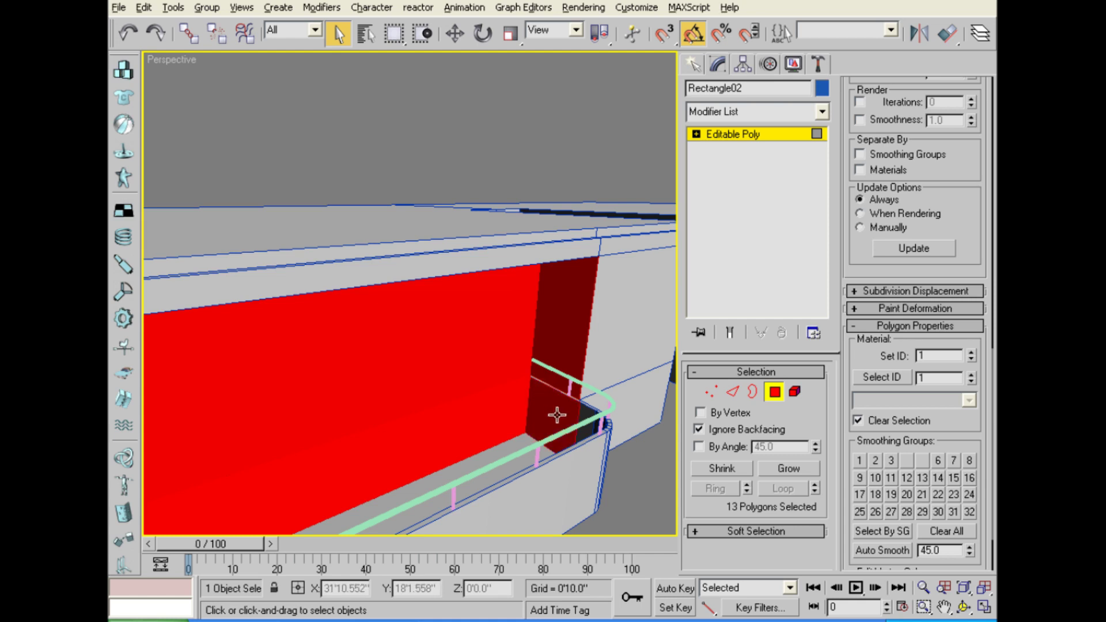
middle_click_drag(557, 415, 581, 416, "alt")
left_click(661, 467, "ctrl")
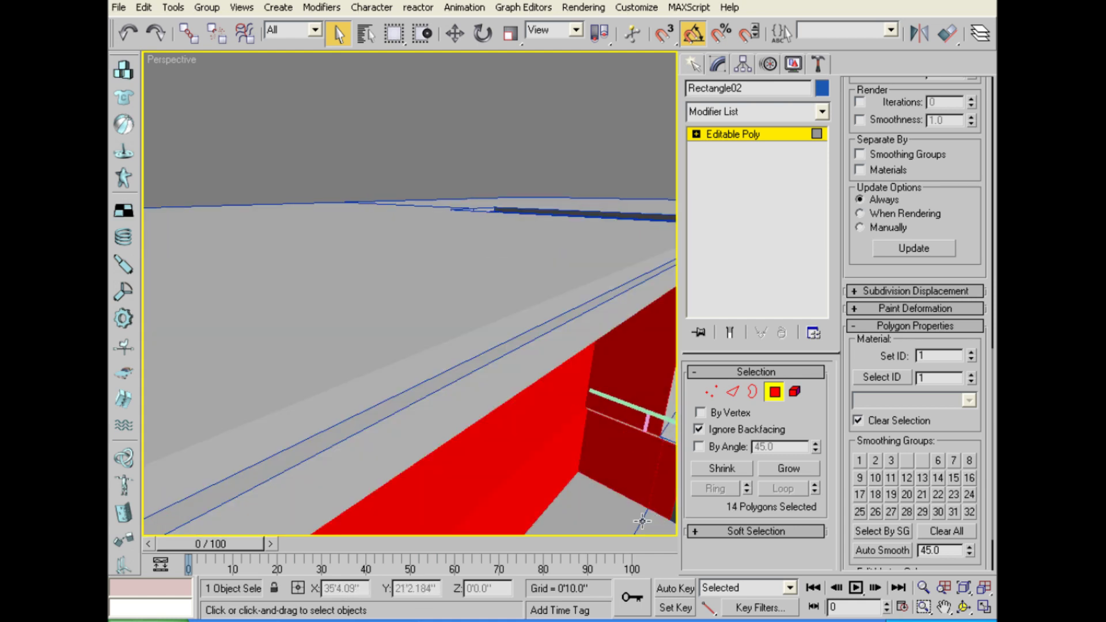
left_click(642, 522, "ctrl")
Add the last polygons near the railing corner, then clear the ID 3 face selection.
mouse_move(622, 511)
middle_mouse_down("alt")
mouse_move(472, 466)
mouse_move(423, 418)
middle_mouse_up("alt")
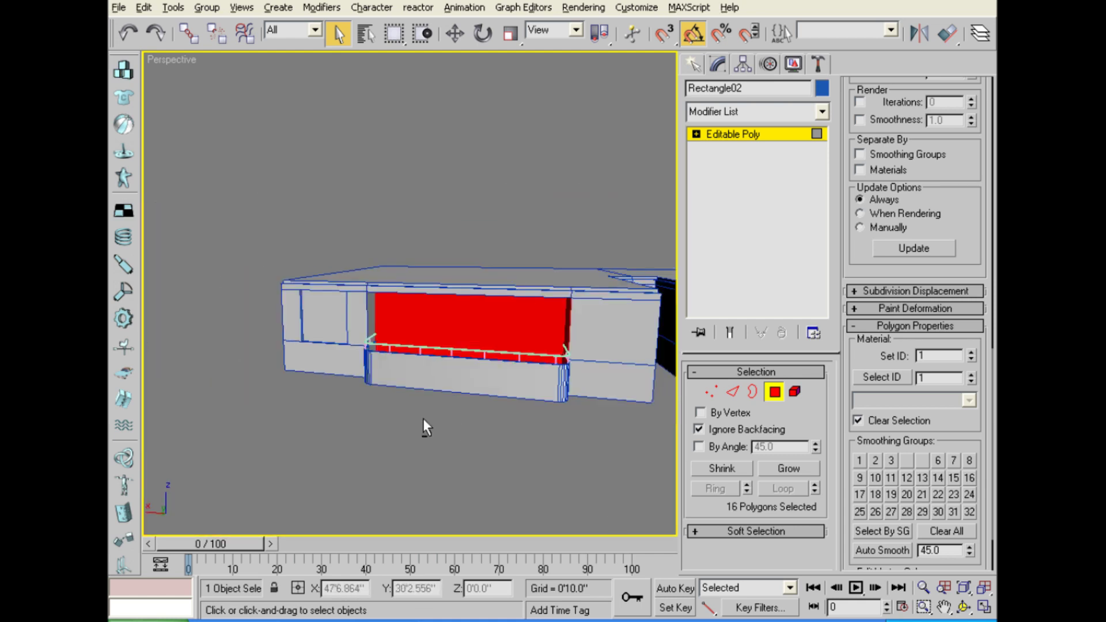
scroll(423, 386, "up", 2)
scroll(455, 339, "up", 2)
scroll(455, 351, "up", 2)
scroll(486, 237, "up", 2)
left_click(477, 209, "ctrl")
left_click(469, 173, "ctrl")
scroll(529, 219, "up", 5)
mouse_move(585, 287)
middle_mouse_down()
mouse_move(512, 276)
mouse_move(205, 380)
mouse_move(321, 335)
middle_mouse_up()
left_click(213, 363, "ctrl")
scroll(321, 335, "down", 8)
mouse_move(284, 231)
middle_mouse_down("alt")
mouse_move(306, 203)
mouse_move(275, 215)
mouse_move(168, 218)
mouse_move(420, 301)
mouse_move(279, 313)
mouse_move(365, 306)
mouse_move(314, 314)
mouse_move(343, 334)
mouse_move(469, 352)
middle_mouse_up("alt")
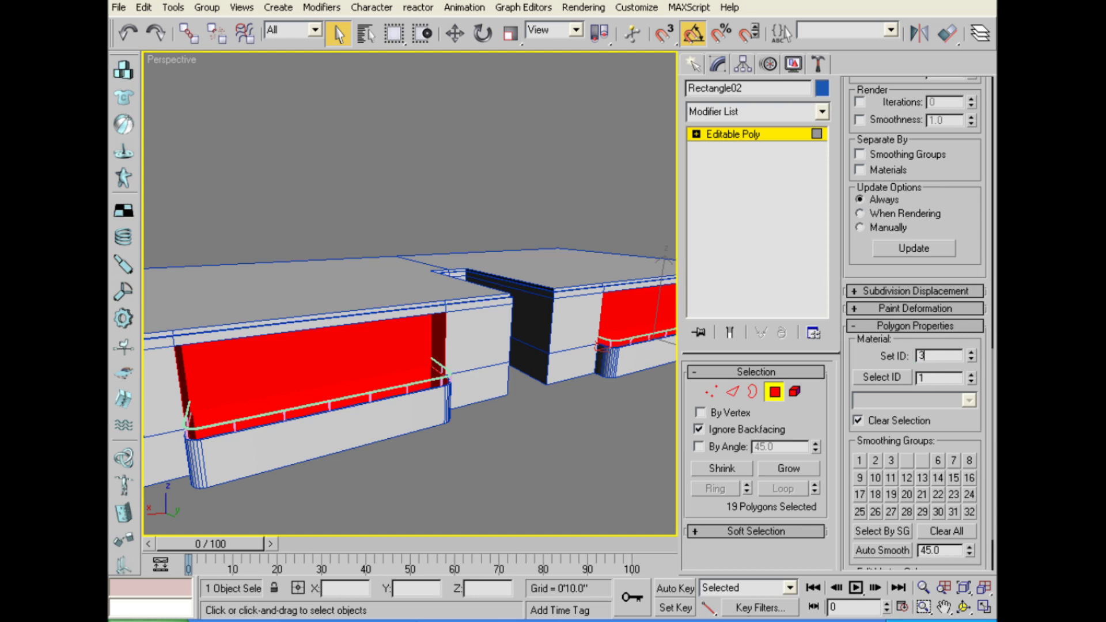
left_click(562, 419)
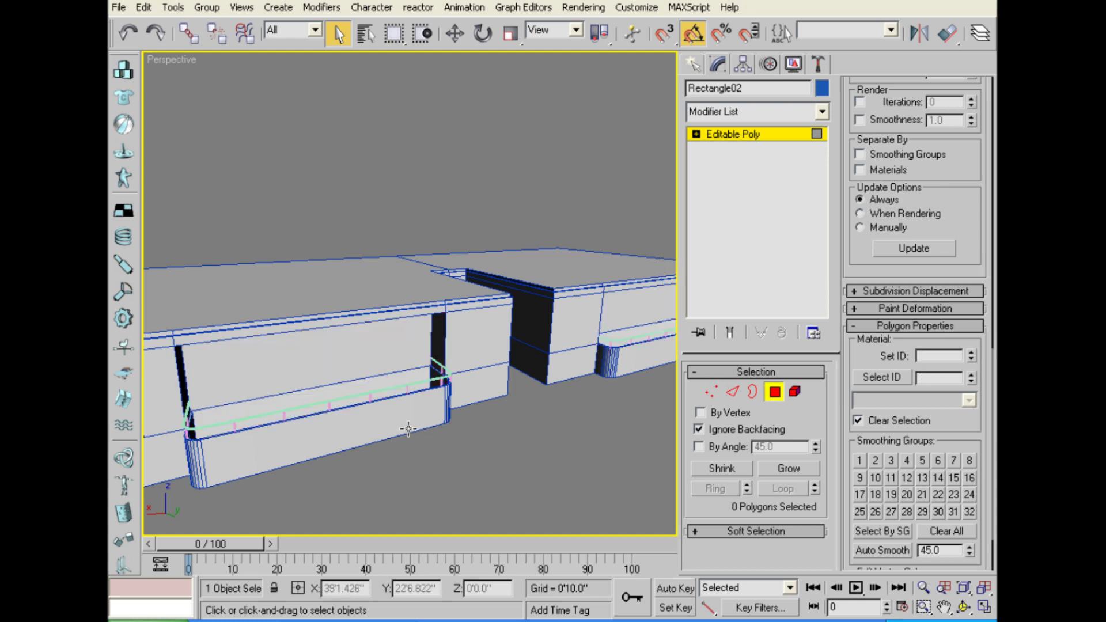
Select the square panels on the counter's outer walls.
scroll(563, 420, "down", 2)
scroll(558, 399, "down", 3)
mouse_move(558, 399)
middle_mouse_down("alt")
mouse_move(444, 413)
mouse_move(484, 432)
middle_mouse_up("alt")
left_click(363, 358)
scroll(403, 386, "up", 3)
left_click(219, 380, "ctrl")
mouse_move(219, 380)
middle_mouse_down("alt")
mouse_move(544, 390)
mouse_move(550, 365)
mouse_move(443, 366)
middle_mouse_up("alt")
left_click(348, 376, "ctrl")
scroll(349, 375, "up", 2)
scroll(395, 391, "down", 3)
scroll(544, 390, "up", 5)
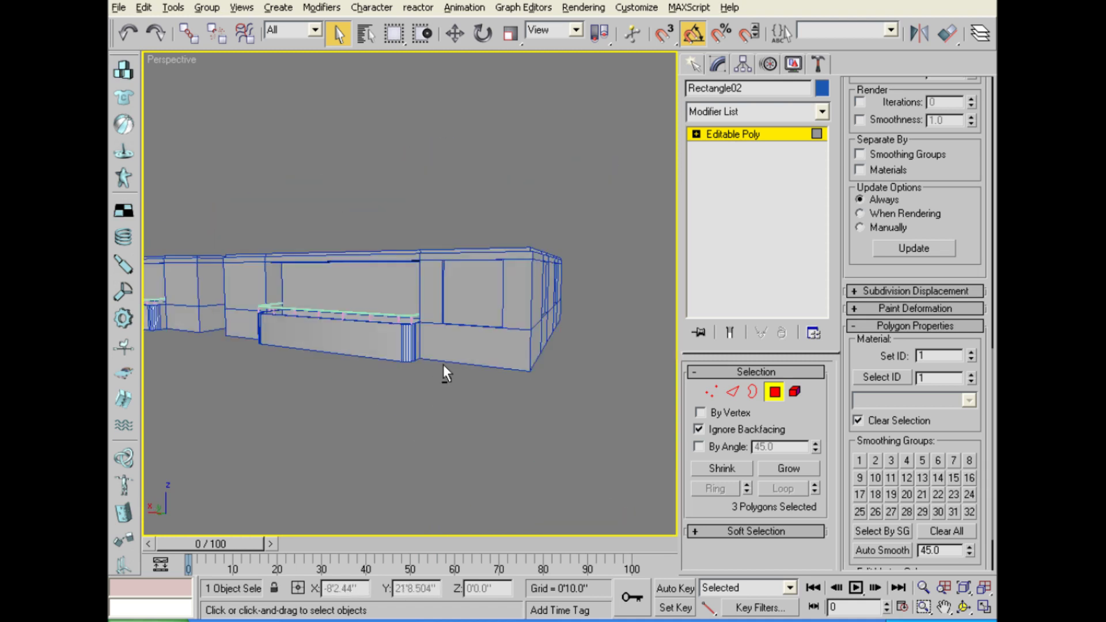
left_click(386, 313, "ctrl")
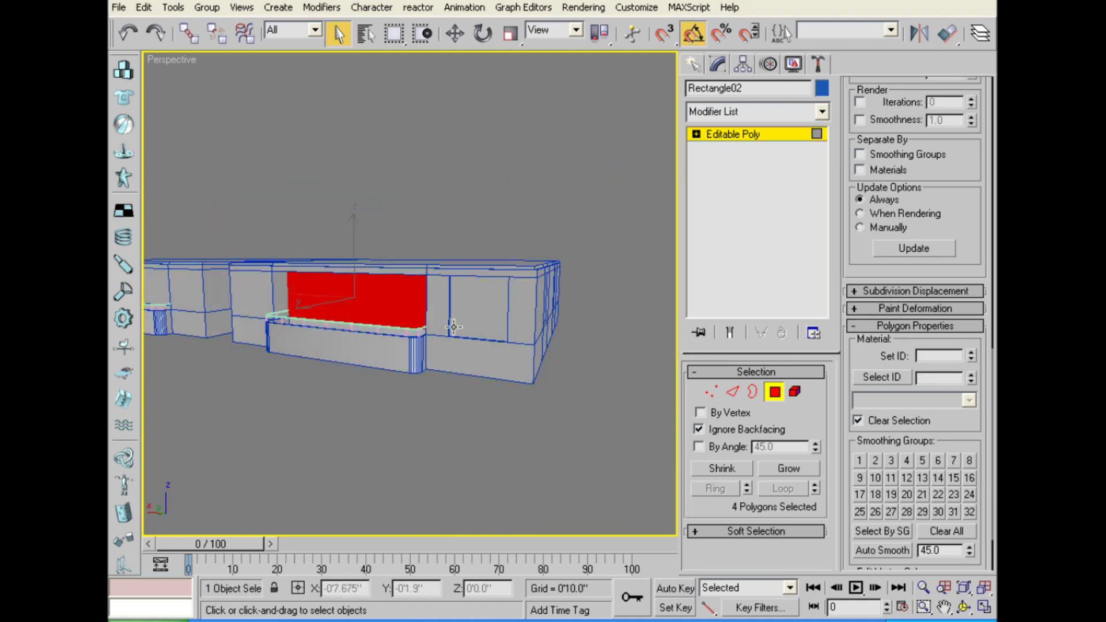
middle_click_drag(453, 327, 531, 340, "alt")
scroll(448, 374, "up", 5)
middle_click_drag(448, 375, 471, 373)
scroll(471, 373, "down", 5)
scroll(461, 349, "down", 5)
left_click(419, 292, "ctrl")
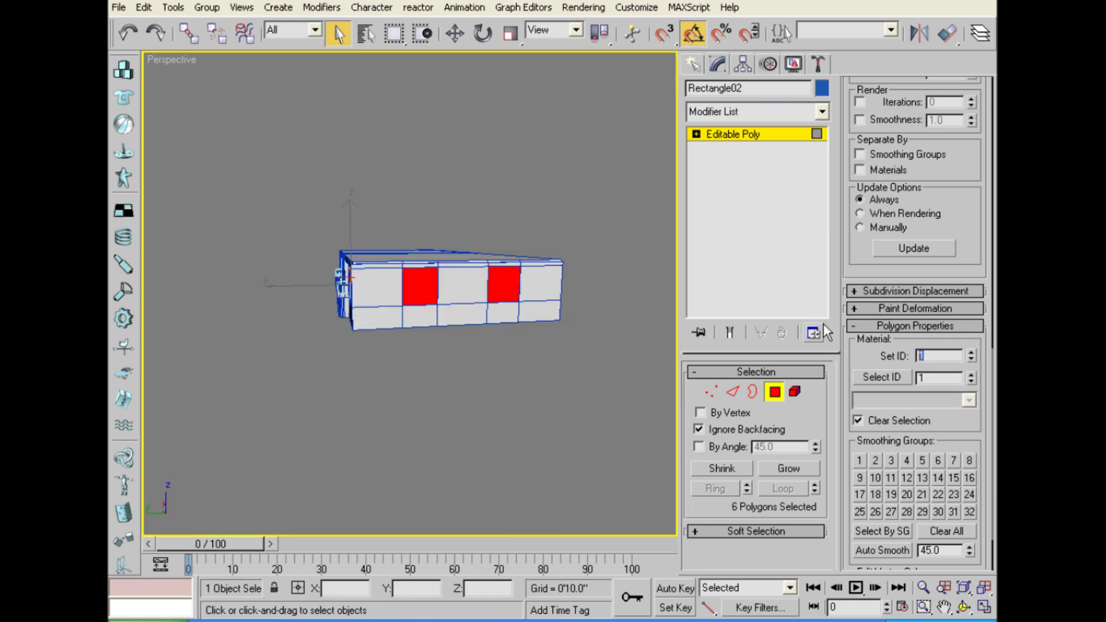
Give the selected wall panels material ID 4 and clear the selection.
type("4")
key("Return")
left_click(484, 321)
left_click(341, 367)
scroll(472, 369, "up", 3)
scroll(552, 391, "up", 4)
scroll(552, 391, "down", 1)
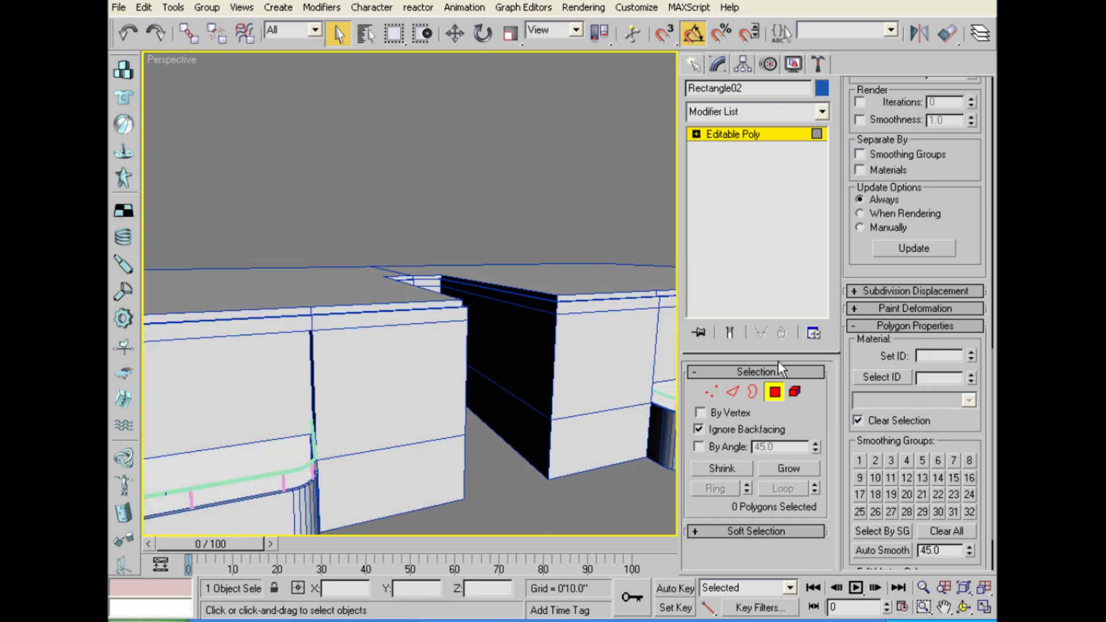
Ring-select a vertical edge on the counter's top band and convert it to faces.
left_click(734, 392)
left_click(313, 327)
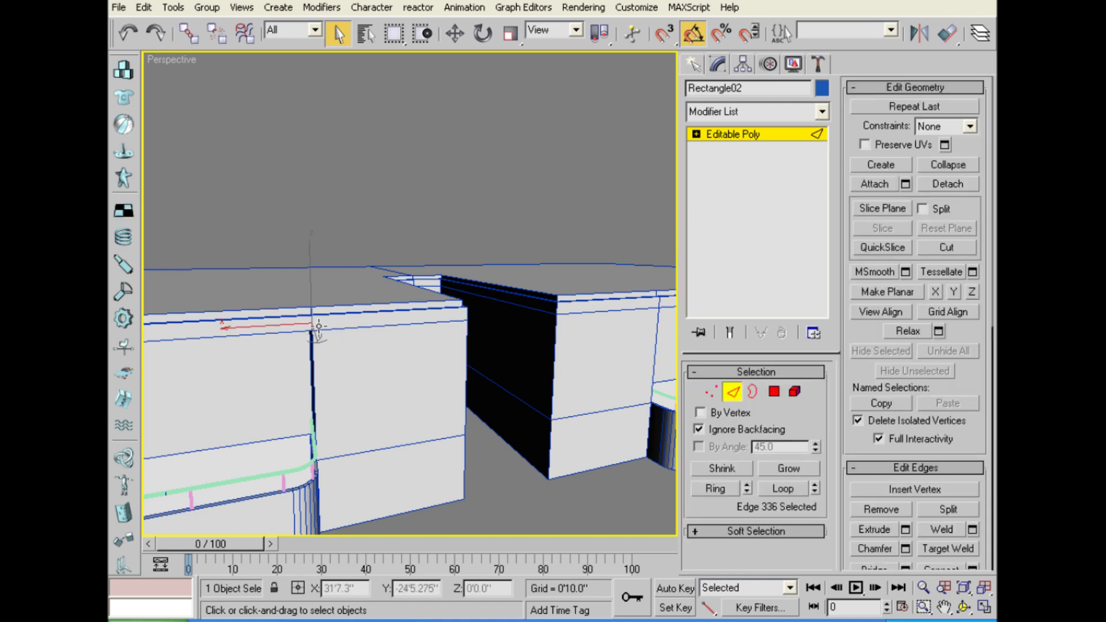
middle_click_drag(318, 326, 379, 375, "alt")
left_click(717, 488)
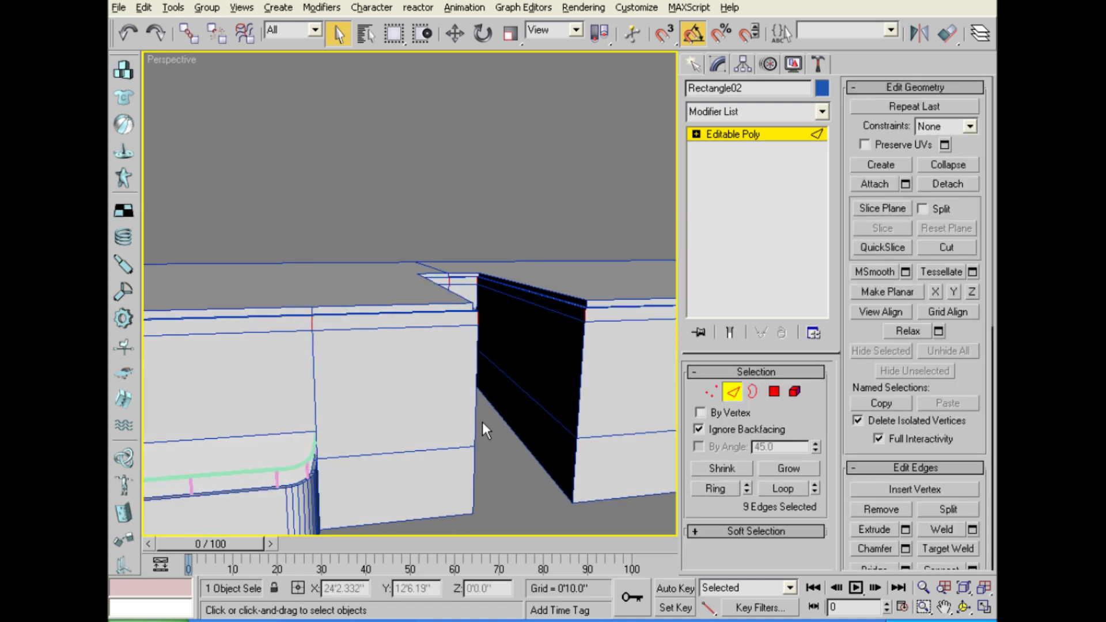
middle_click_drag(482, 422, 772, 426, "alt")
left_click(774, 392, "ctrl")
scroll(417, 403, "down", 10)
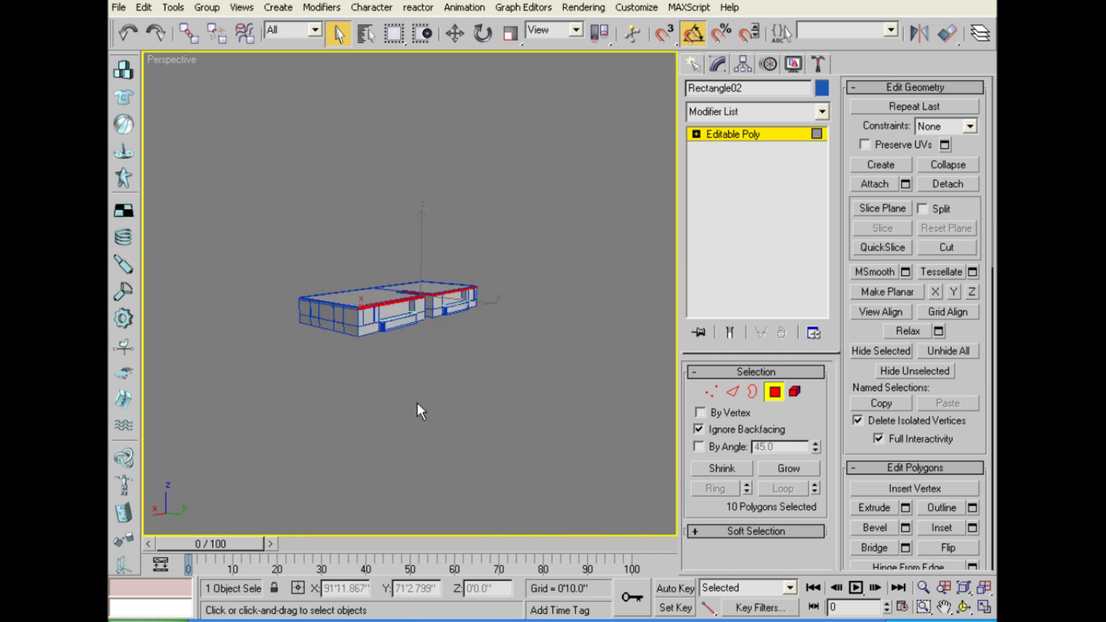
mouse_move(417, 402)
middle_mouse_down("alt")
mouse_move(570, 395)
mouse_move(518, 397)
mouse_move(573, 413)
middle_mouse_up("alt")
scroll(534, 396, "up", 10)
scroll(533, 397, "down", 10)
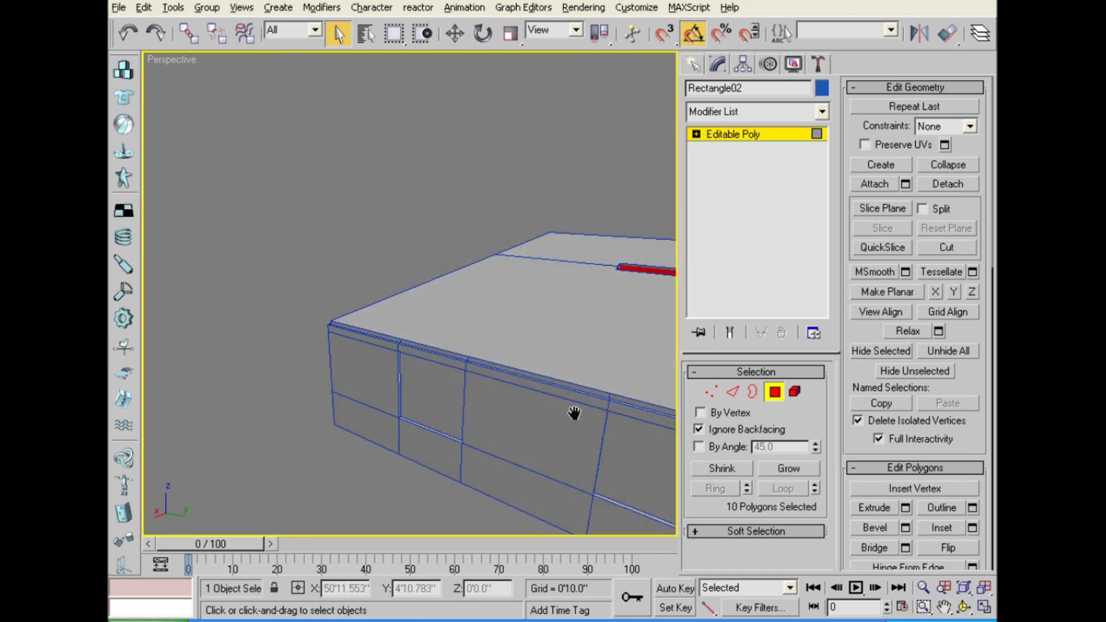
scroll(541, 407, "down", 3)
middle_click_drag(504, 402, 506, 402, "alt")
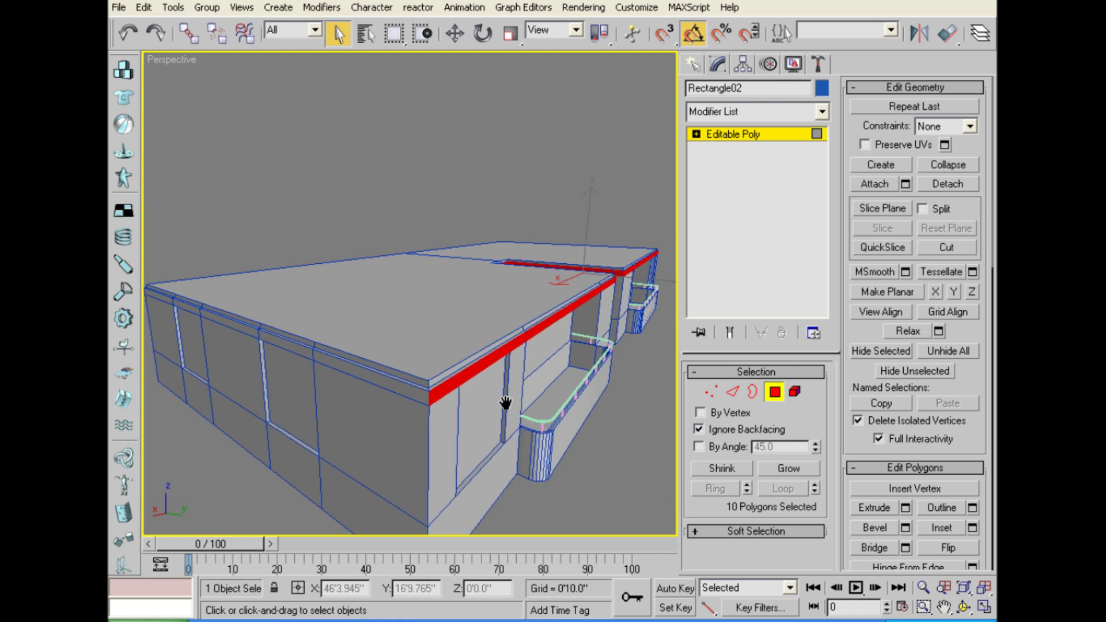
Ring-select a corner edge of the top band and convert it to faces.
left_click(727, 394)
left_click(428, 397)
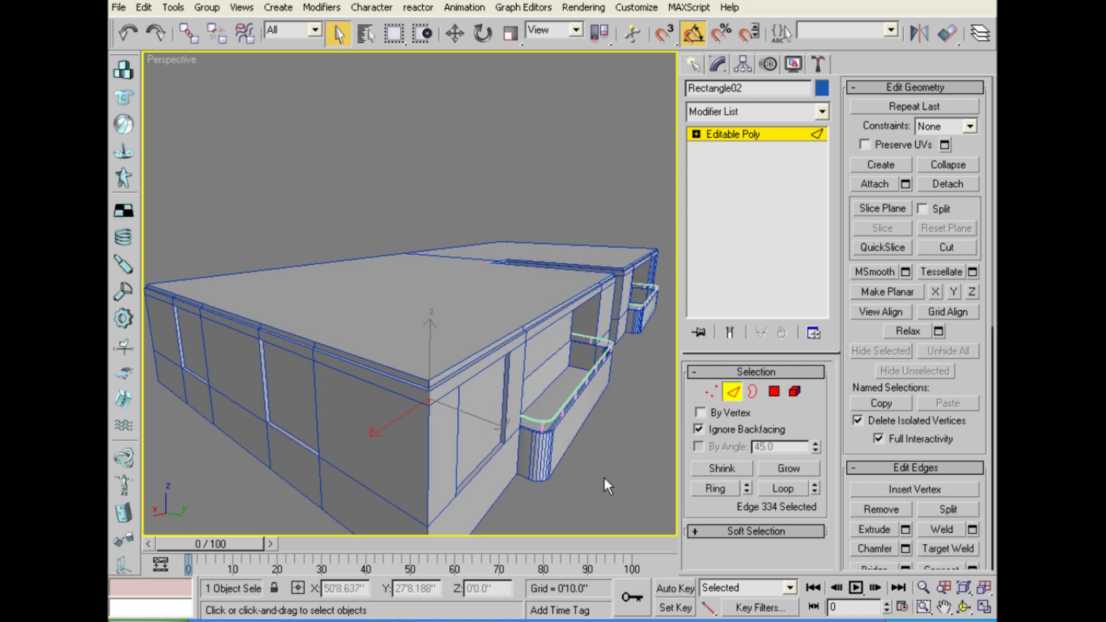
left_click(712, 487)
left_click(774, 393, "ctrl")
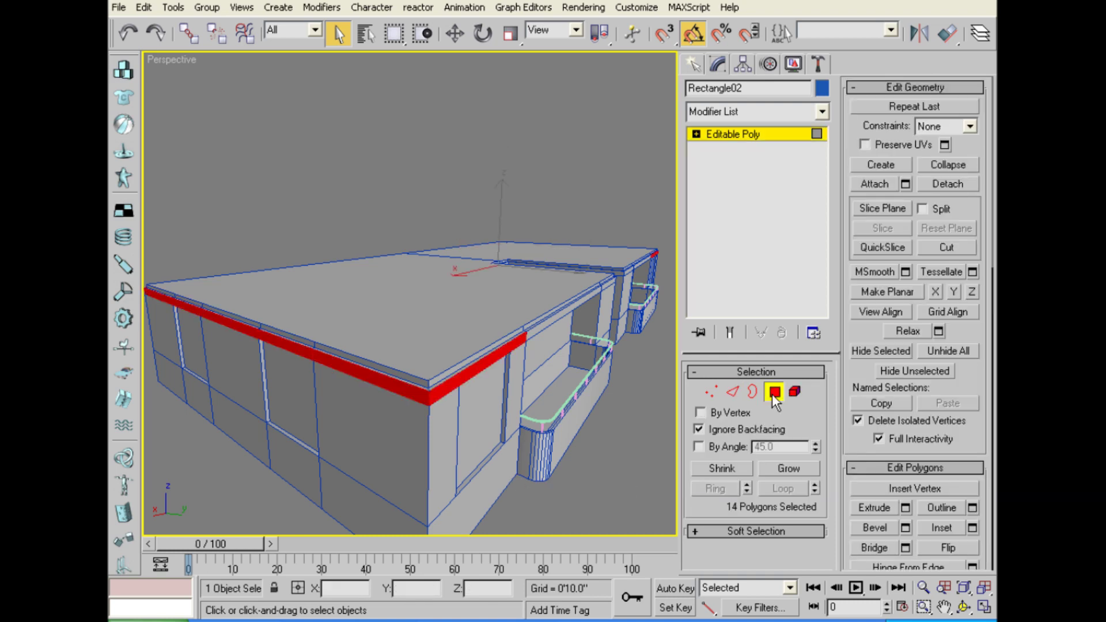
scroll(612, 428, "up", 3)
scroll(563, 428, "up", 3)
scroll(542, 449, "up", 3)
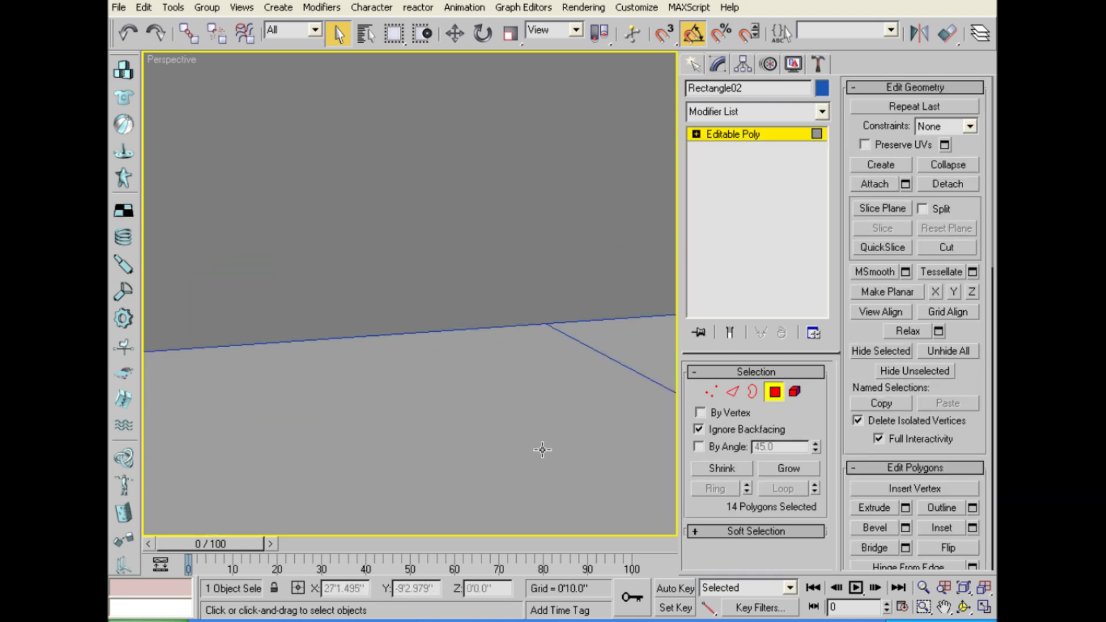
scroll(542, 450, "down", 5)
scroll(536, 426, "up", 5)
scroll(536, 426, "down", 5)
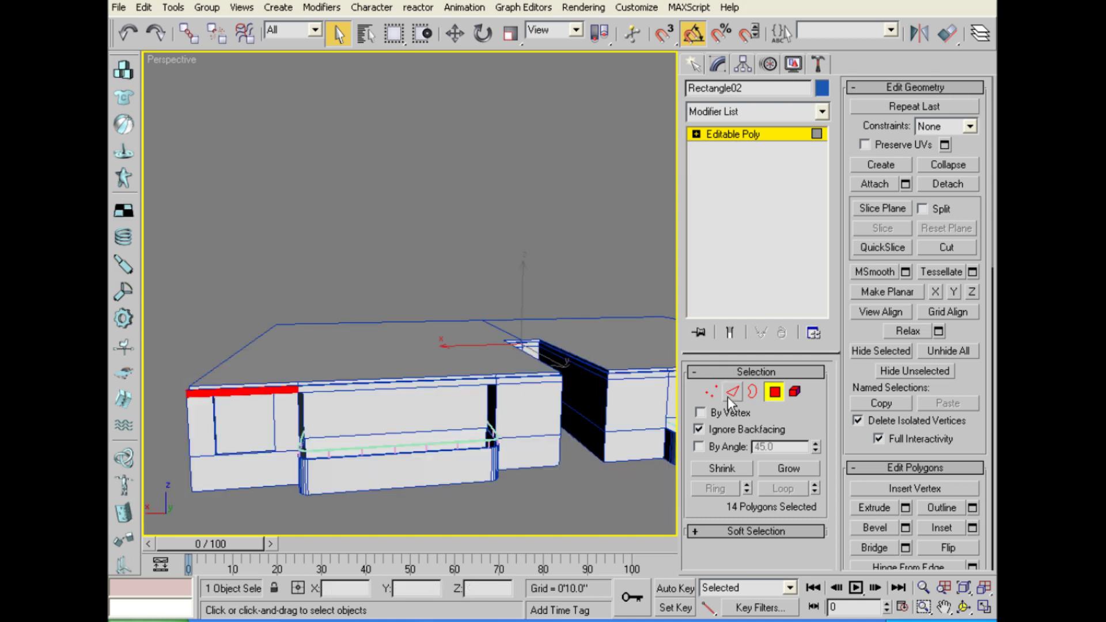
Ring-select two top-band edges, including the corner, and convert them into the 22 top-edge faces.
left_click(729, 392)
scroll(532, 407, "up", 5)
mouse_move(531, 407)
middle_mouse_down()
mouse_move(531, 352)
mouse_move(519, 406)
middle_mouse_up()
scroll(533, 374, "down", 5)
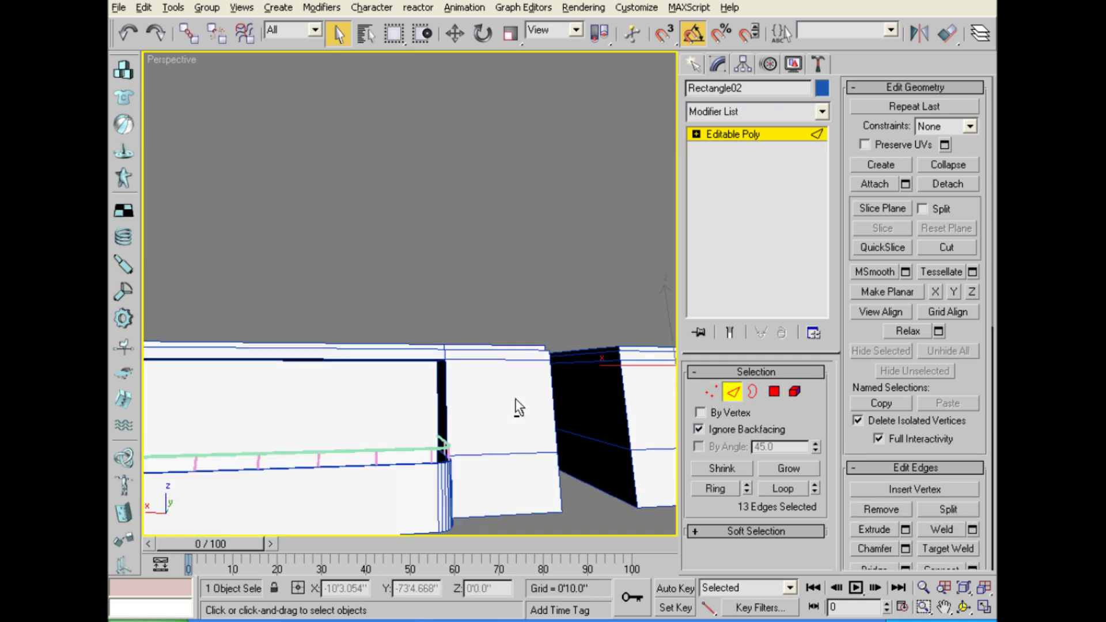
left_click(447, 351)
mouse_move(447, 351)
middle_mouse_down("alt")
mouse_move(477, 402)
mouse_move(409, 411)
middle_mouse_up("alt")
left_click(378, 316, "ctrl")
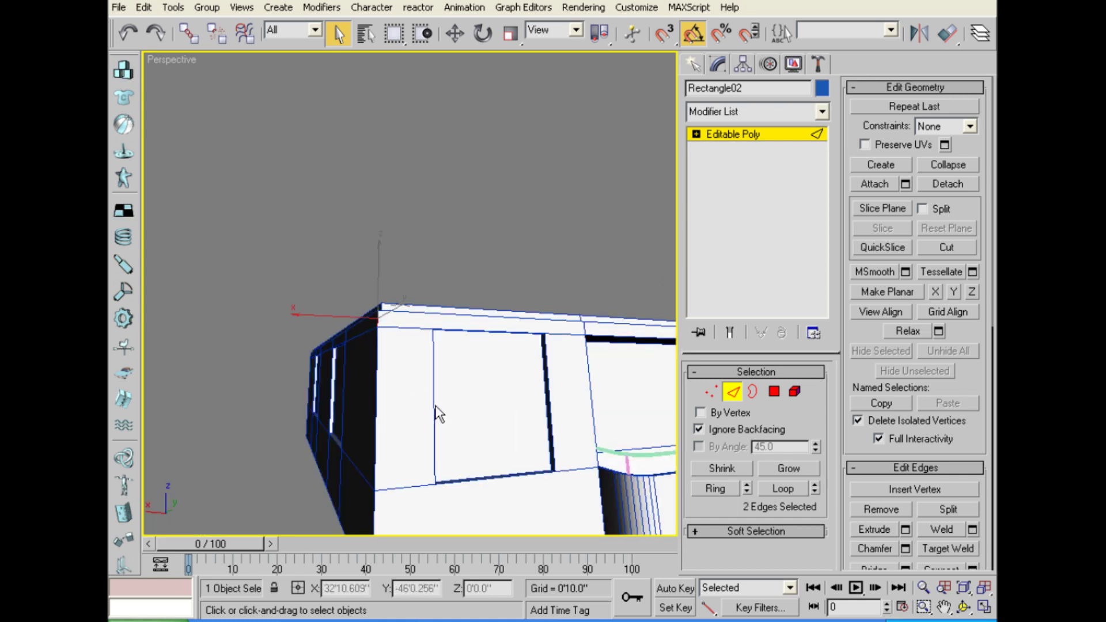
scroll(436, 407, "down", 5)
middle_click_drag(413, 403, 531, 354, "alt")
scroll(466, 383, "up", 5)
middle_click_drag(466, 382, 548, 383, "alt")
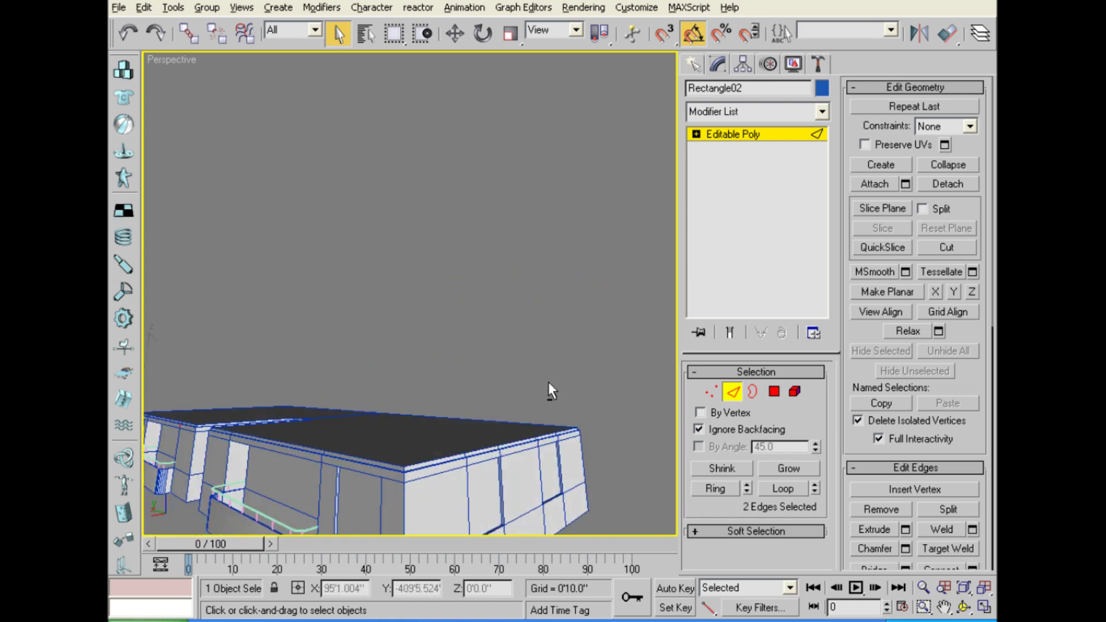
left_click(702, 486)
left_click(774, 392, "ctrl")
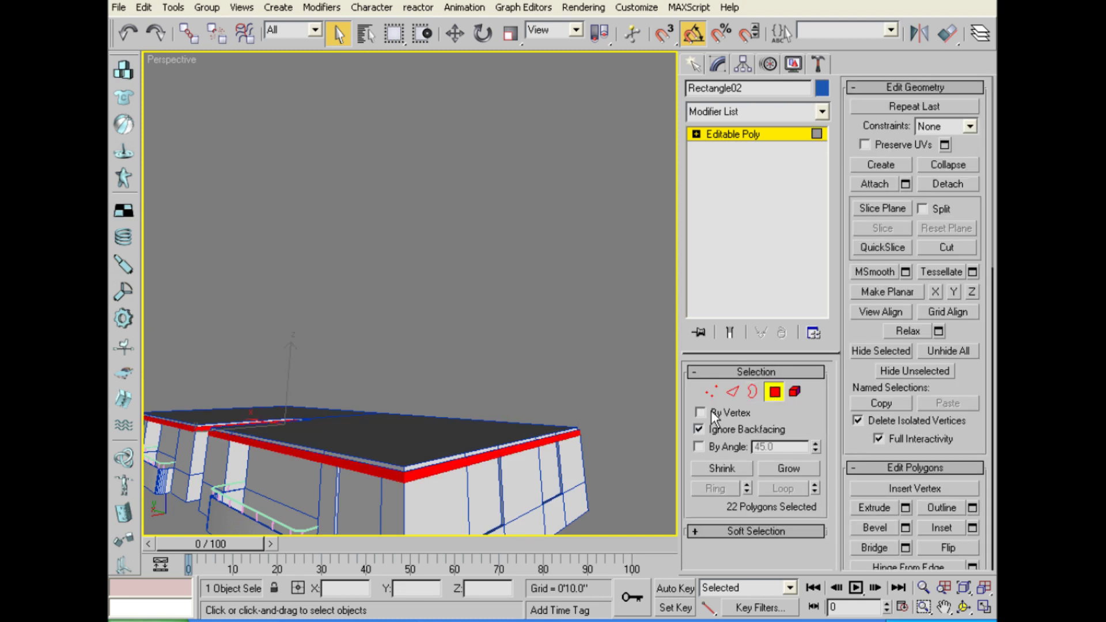
Orbit around the counter and notched roof corner to check the top-band face selection.
scroll(325, 446, "up", 6)
scroll(326, 447, "down", 5)
middle_click_drag(325, 446, 483, 433, "alt")
mouse_move(423, 441)
middle_mouse_down()
mouse_move(462, 402)
mouse_move(476, 415)
mouse_move(513, 404)
mouse_move(498, 403)
middle_mouse_up()
scroll(495, 374, "down", 2)
scroll(494, 353, "down", 5)
scroll(509, 321, "up", 5)
scroll(441, 347, "up", 3)
mouse_move(441, 347)
middle_mouse_down("alt")
mouse_move(530, 323)
mouse_move(570, 346)
mouse_move(543, 304)
middle_mouse_up("alt")
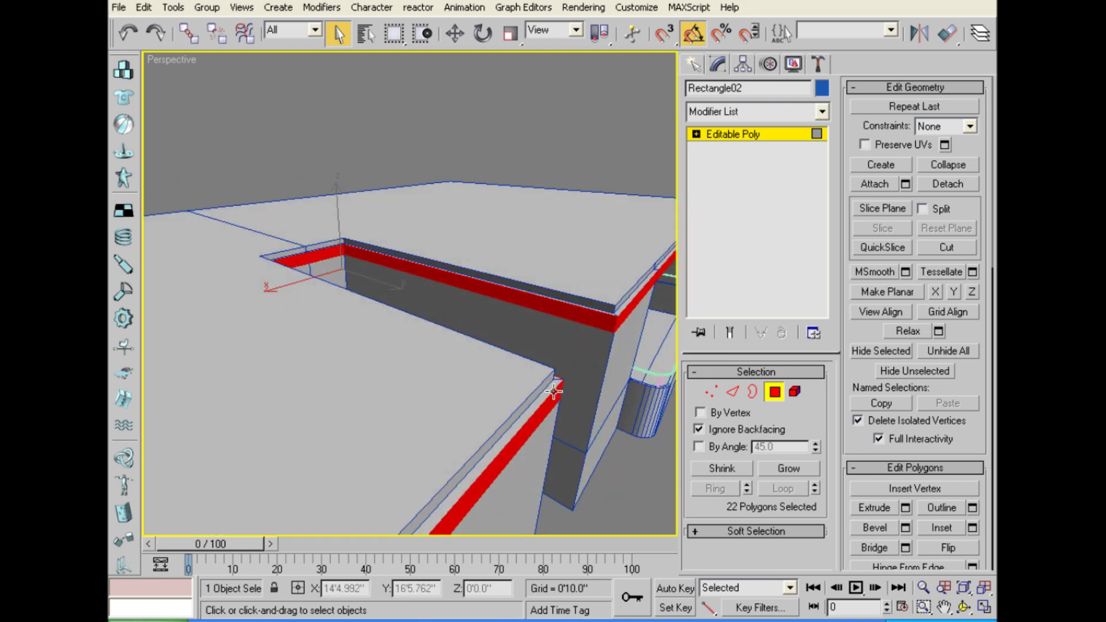
Grow the top-edge band selection to adjoining faces, then remove the roof-top faces.
scroll(563, 345, "up", 5)
scroll(563, 353, "up", 4)
scroll(563, 331, "up", 1)
scroll(556, 339, "down", 5)
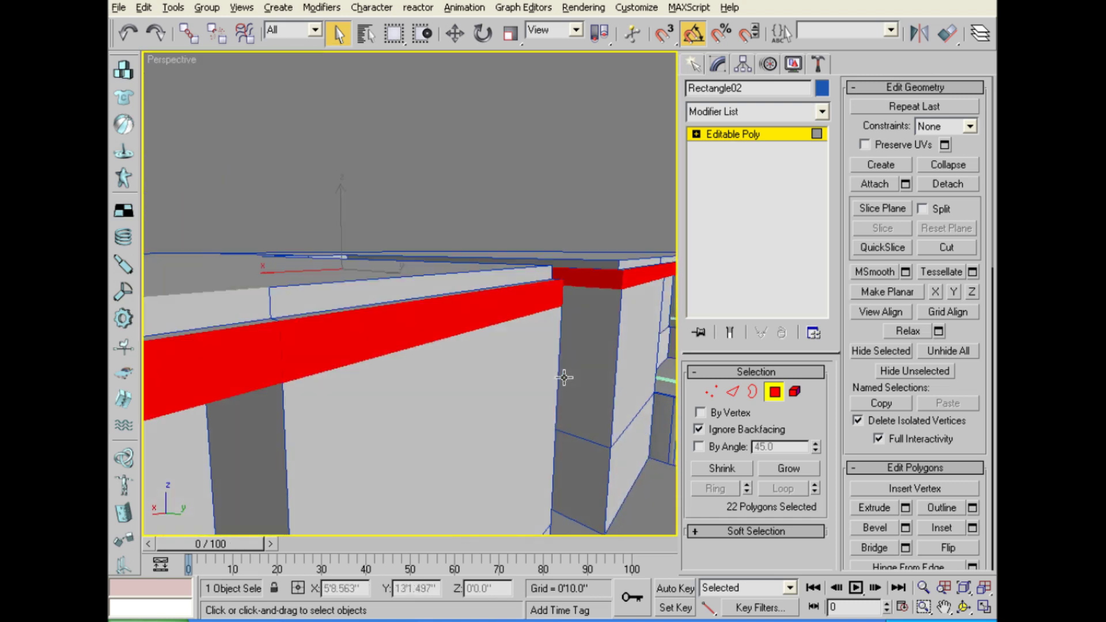
scroll(564, 378, "down", 2)
left_click(789, 469)
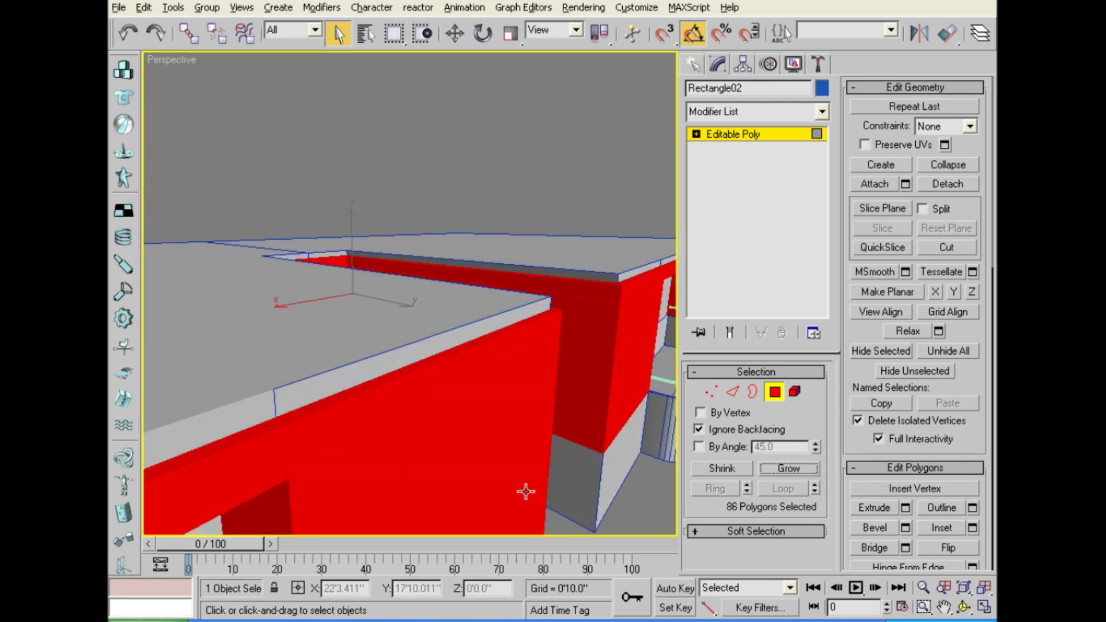
scroll(471, 457, "down", 5)
scroll(434, 442, "down", 4)
scroll(491, 443, "down", 1)
left_click_drag(240, 435, 563, 318, "alt")
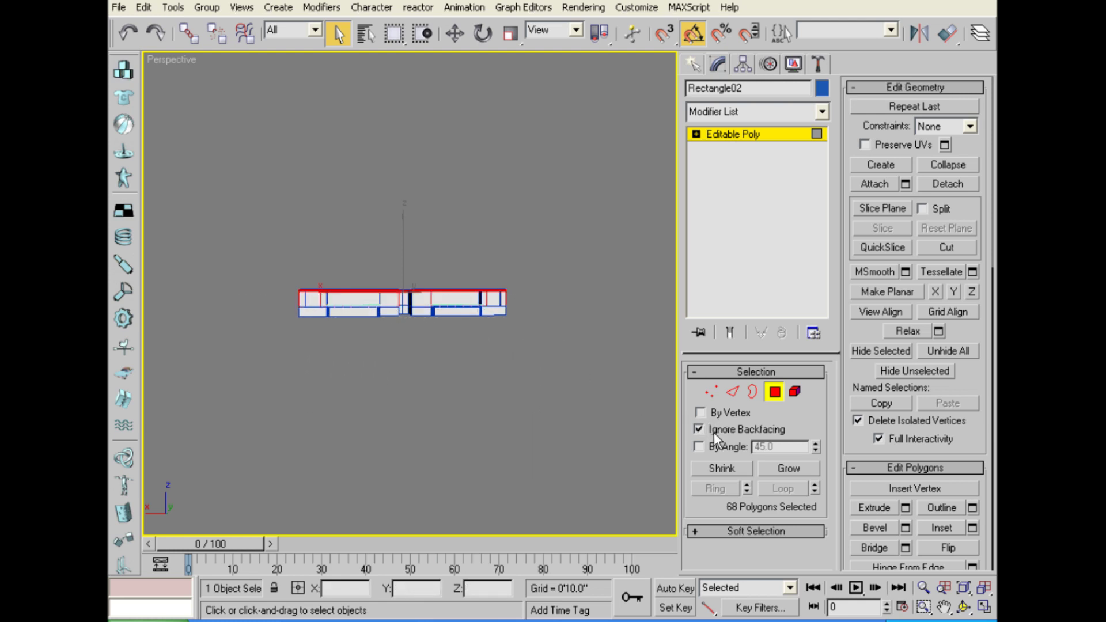
key("ctrl+z")
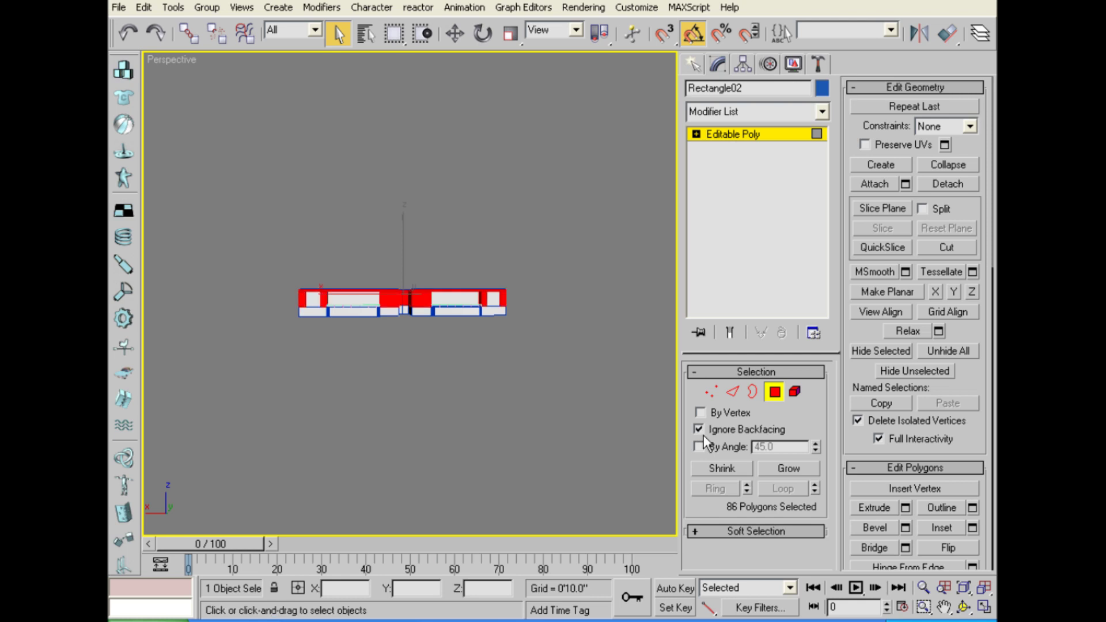
left_click_drag(575, 314, 582, 305, "alt")
middle_click_drag(582, 305, 423, 350, "alt")
Assign material ID 5 to the selected faces, then clear the face selection.
scroll(423, 350, "up", 10)
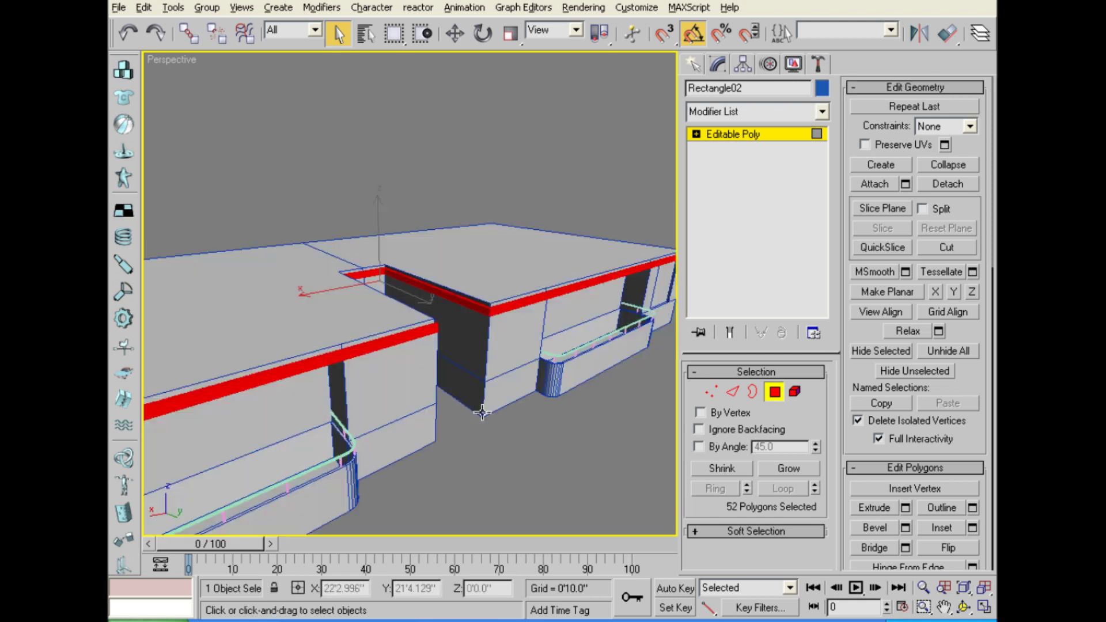
scroll(953, 428, "down", 2)
scroll(948, 429, "down", 3)
scroll(945, 430, "down", 2)
scroll(936, 435, "down", 2)
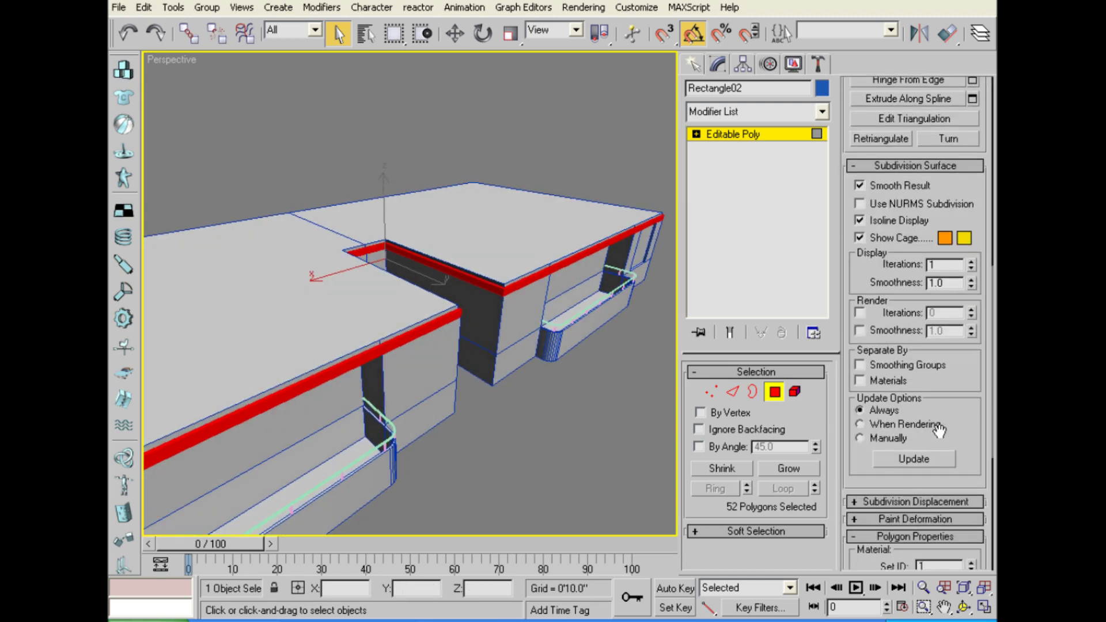
scroll(936, 438, "down", 2)
double_click(924, 461)
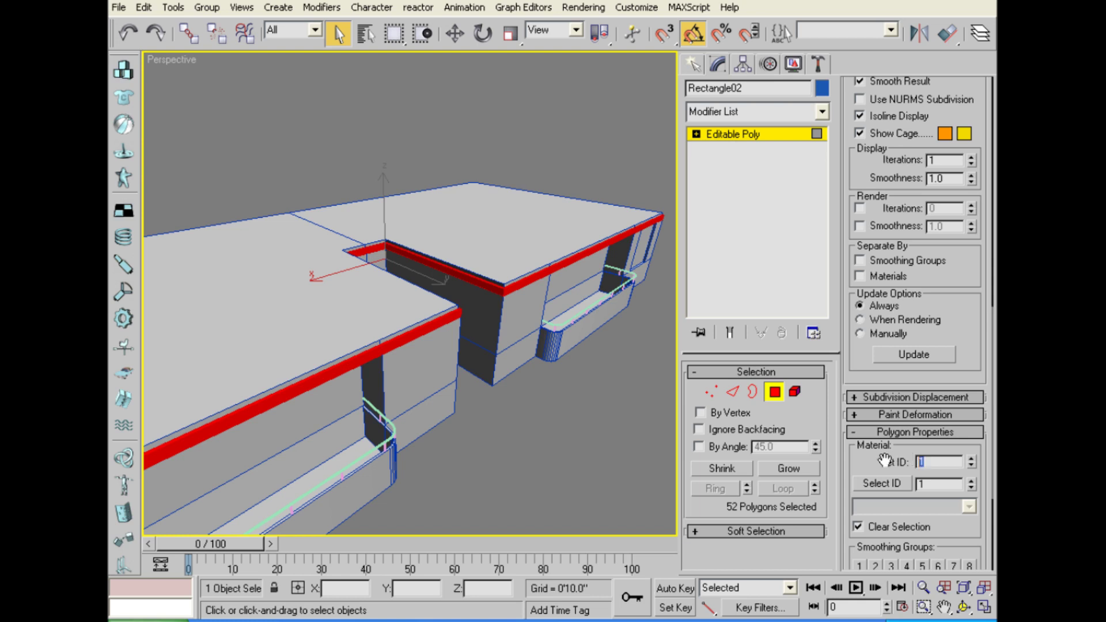
type("5")
left_click(624, 475)
mouse_move(397, 351)
middle_mouse_down("alt")
mouse_move(331, 337)
mouse_move(482, 378)
middle_mouse_up("alt")
scroll(331, 336, "down", 5)
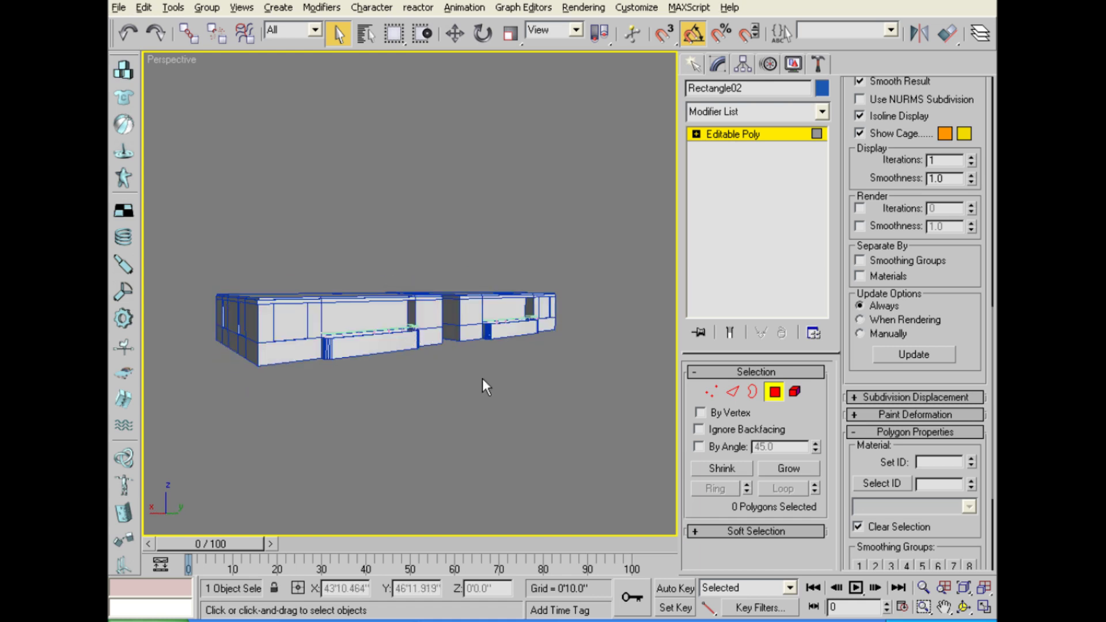
scroll(426, 392, "up", 3)
scroll(425, 389, "up", 2)
scroll(454, 361, "down", 3)
scroll(455, 361, "up", 1)
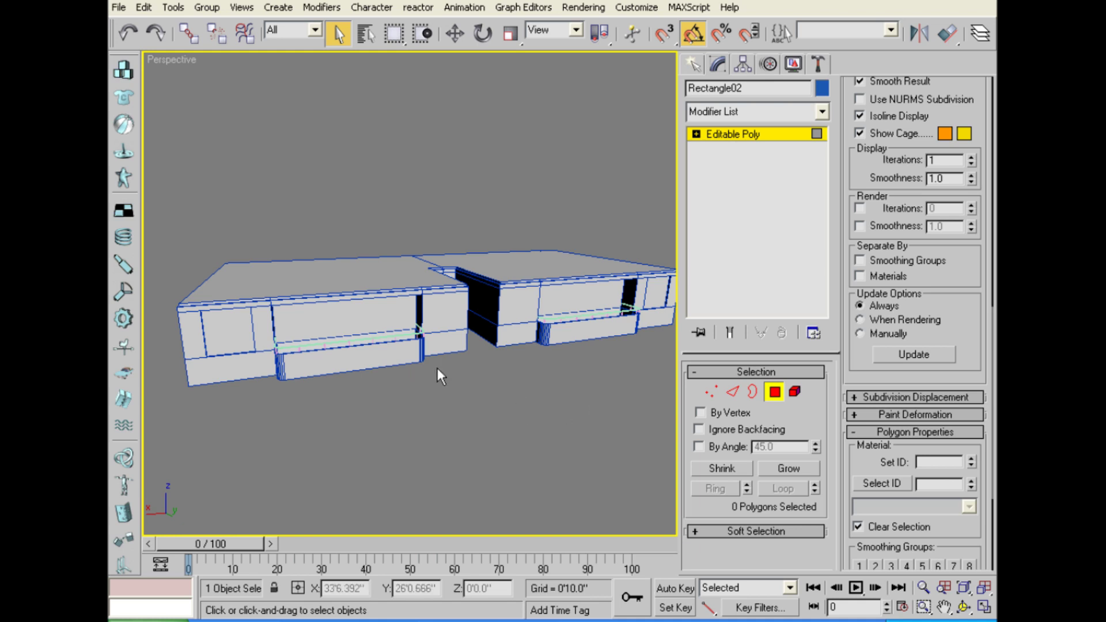
Open the Material Editor and select the unused third sample slot.
key("m")
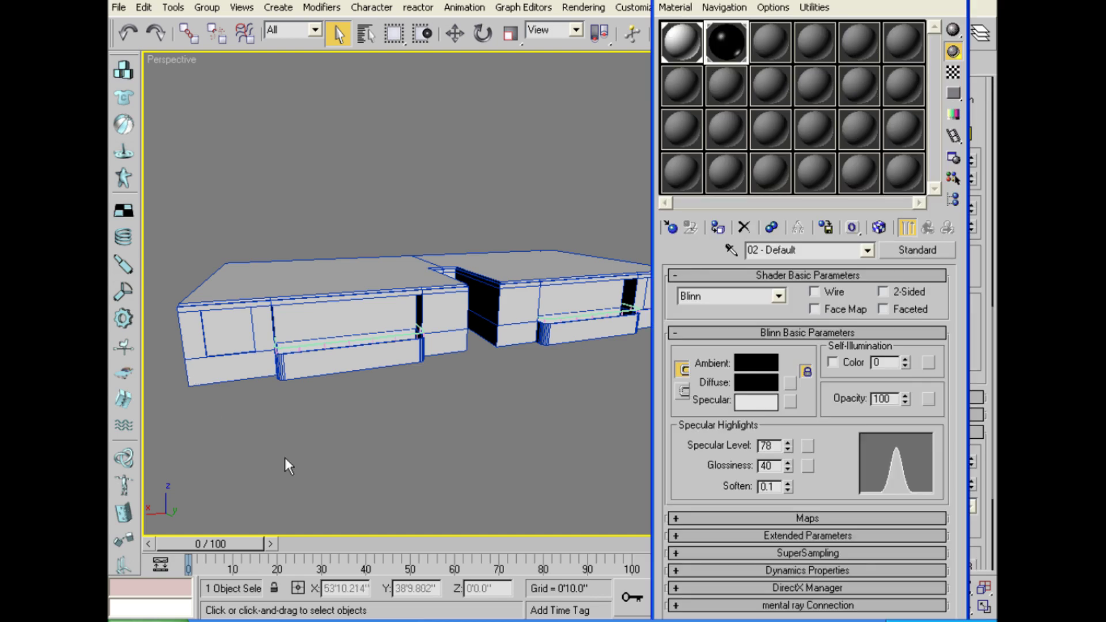
left_click_drag(864, 6, 638, 6)
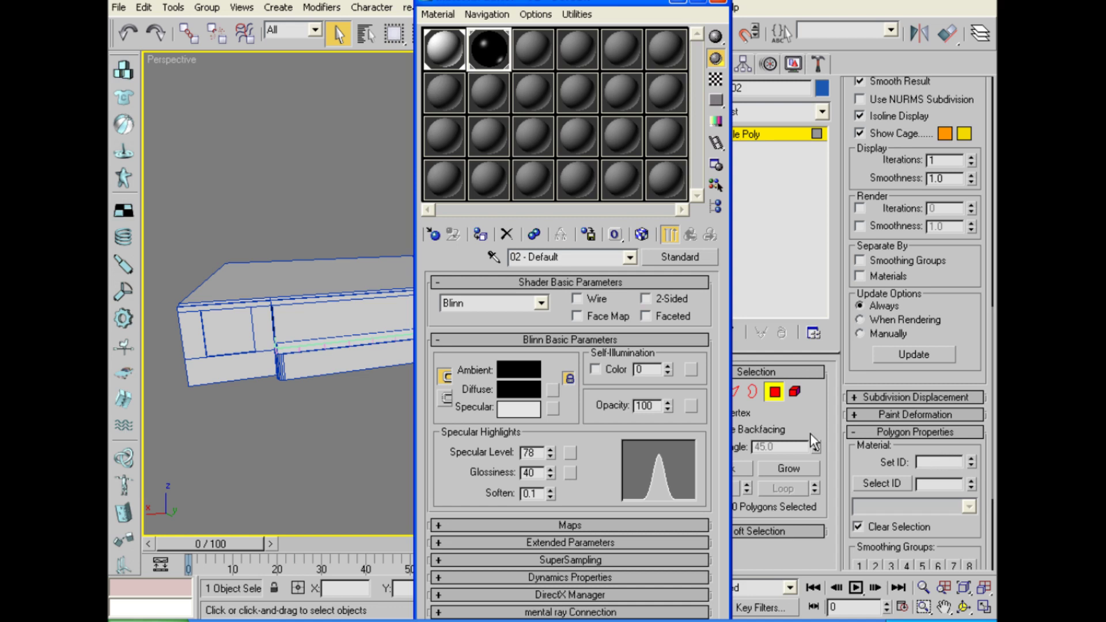
left_click_drag(556, 257, 507, 256)
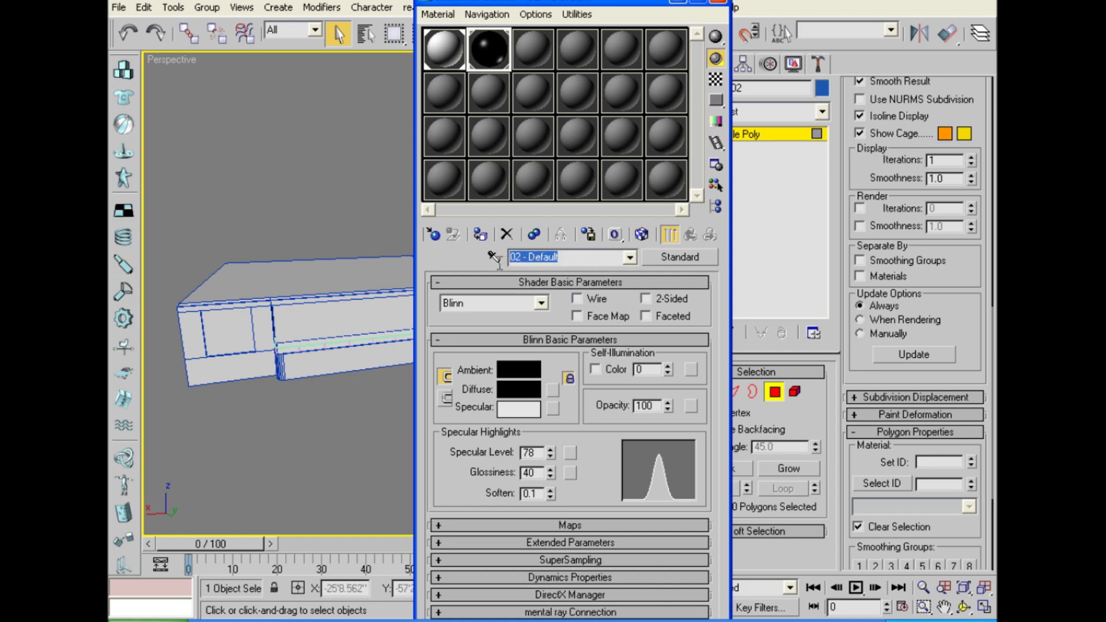
left_click(534, 54)
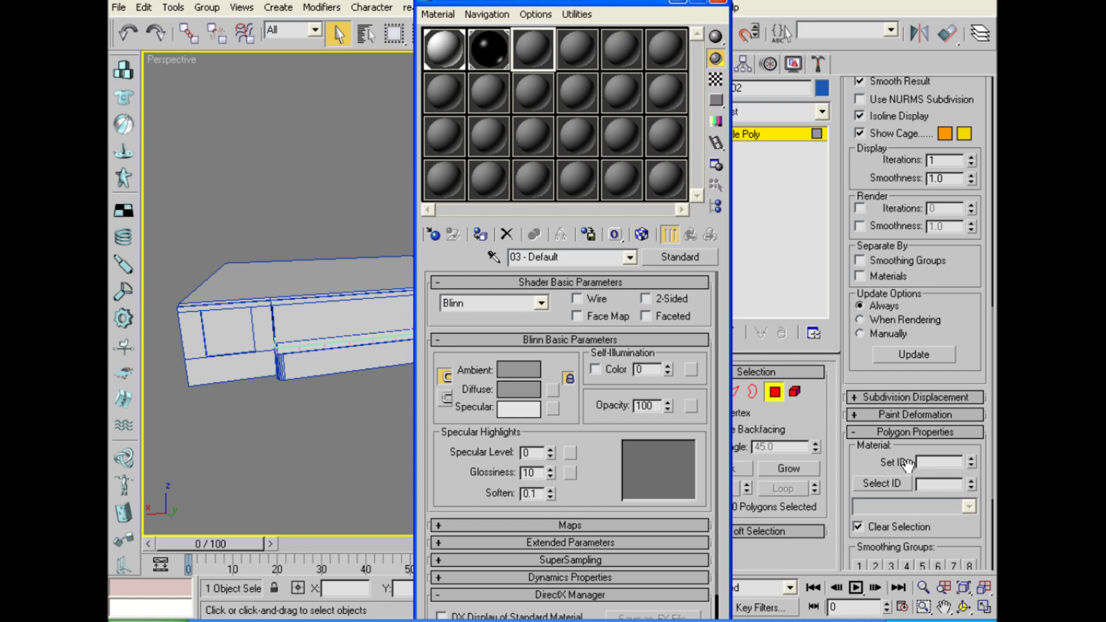
Change the slot's material type to Multi/Sub-Object, discarding the old material.
left_click(670, 255)
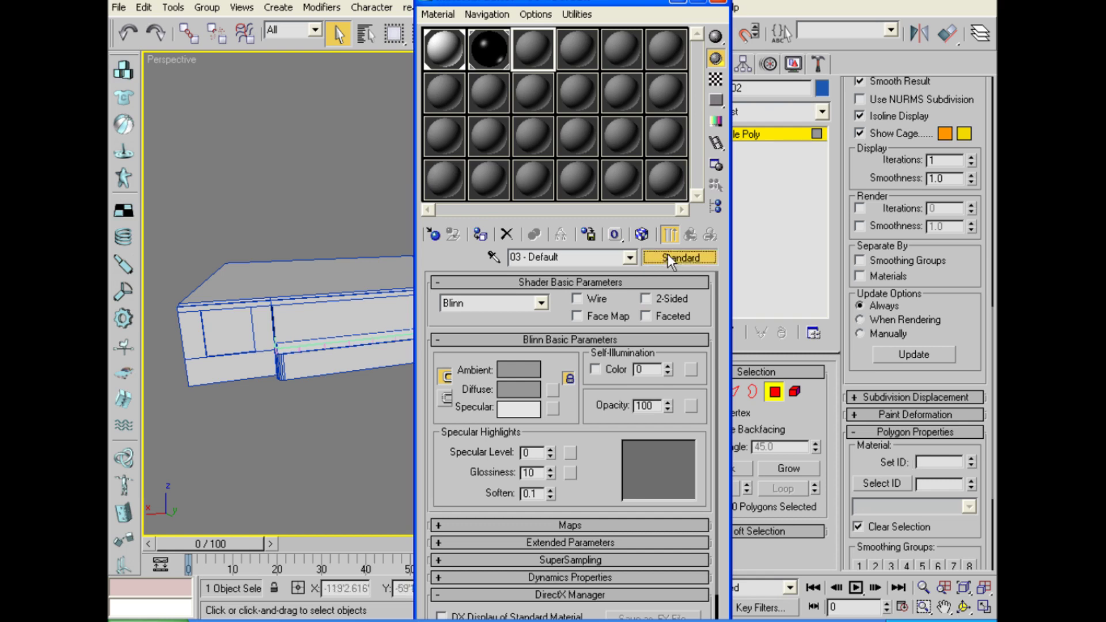
double_click(617, 216)
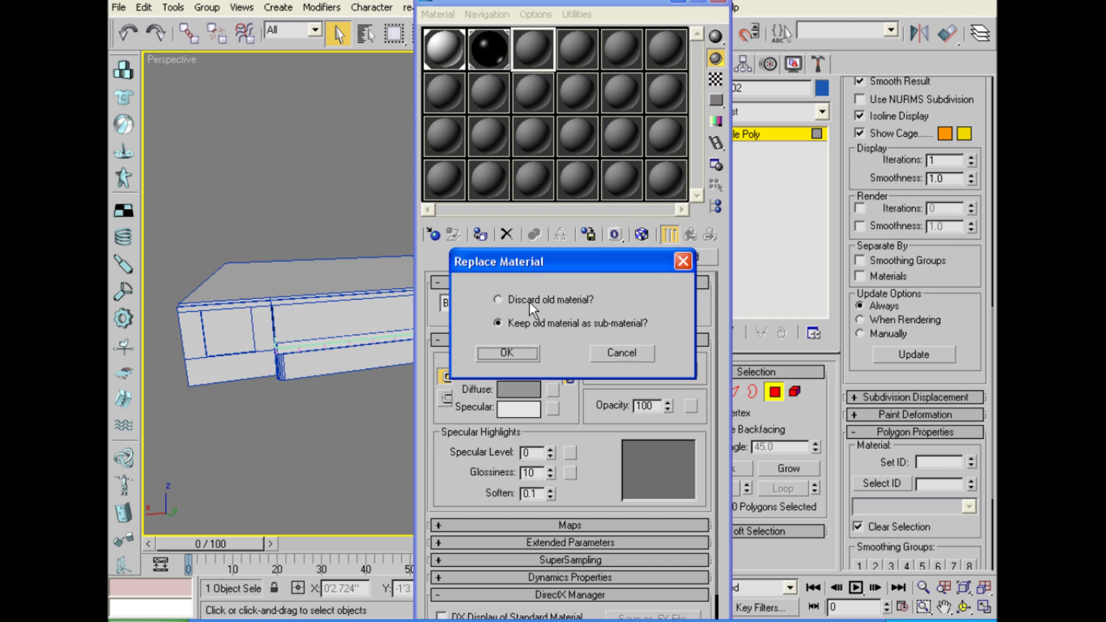
left_click(524, 304)
Confirm the Multi/Sub-Object replacement and give Material #0 a pale beige colour (RGB 217, 207, 191).
left_click(535, 354)
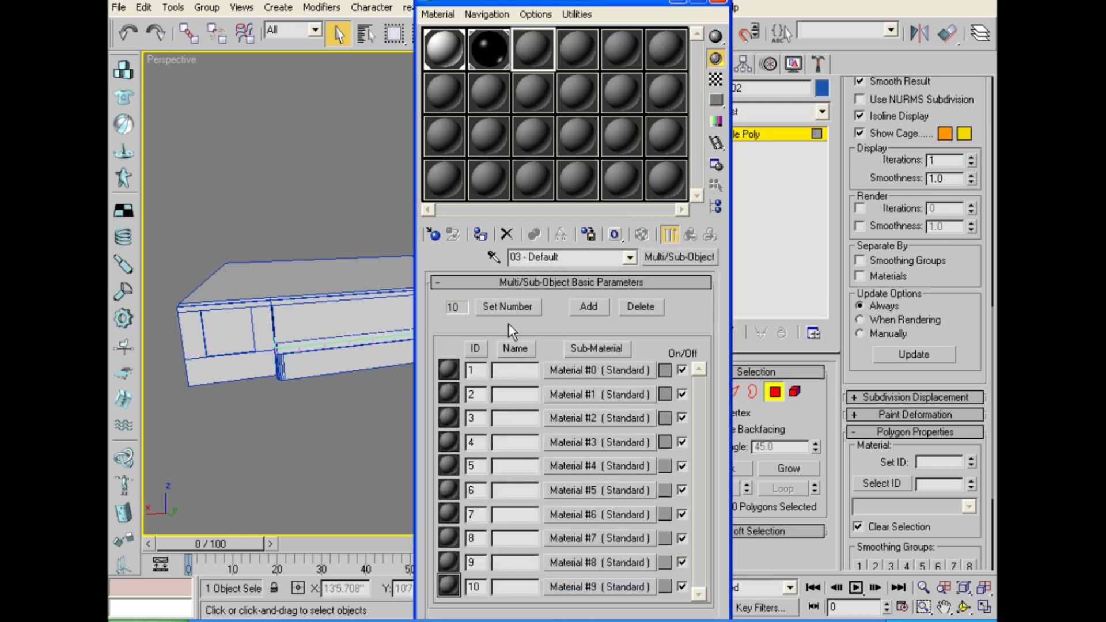
left_click(568, 372)
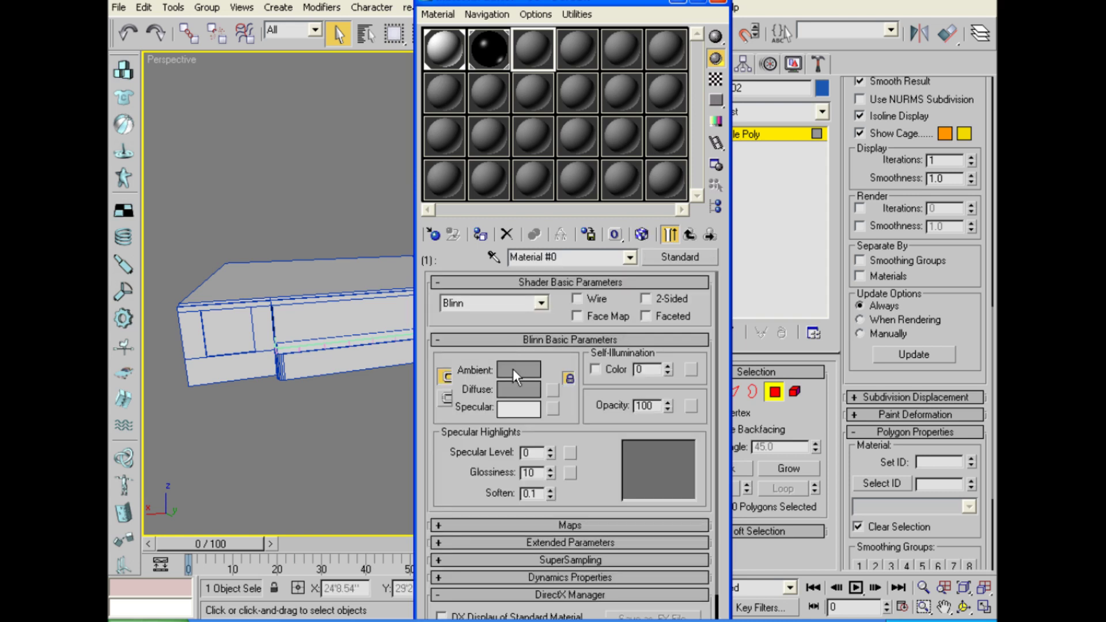
left_click(514, 373)
left_click_drag(477, 142, 477, 140)
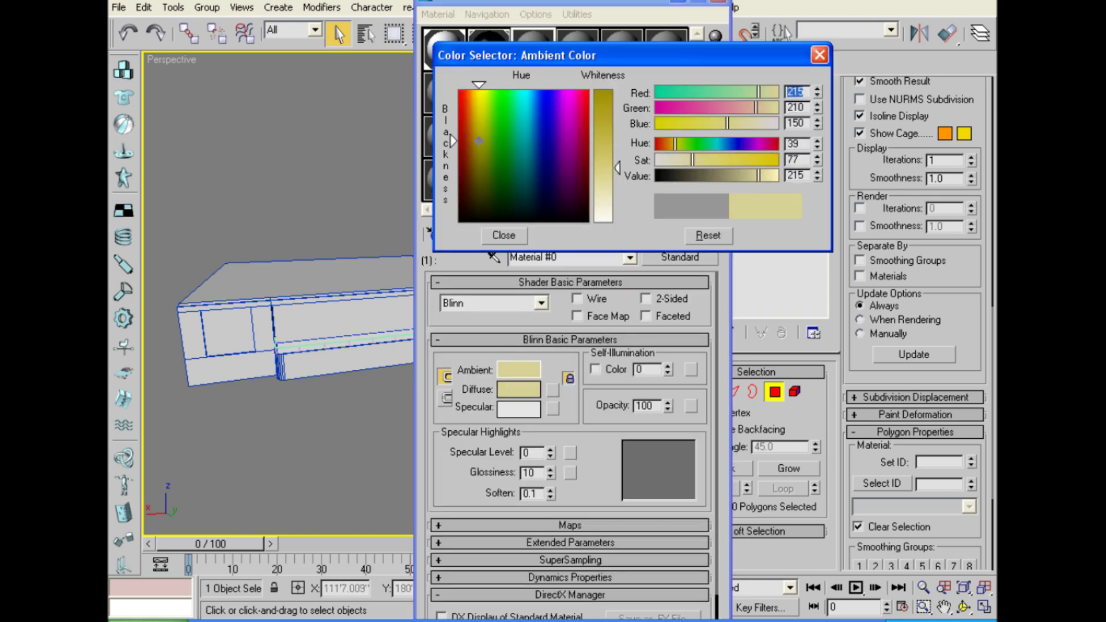
left_click_drag(610, 195, 605, 189)
mouse_move(461, 139)
left_mouse_down()
mouse_move(587, 179)
mouse_move(471, 168)
left_mouse_up()
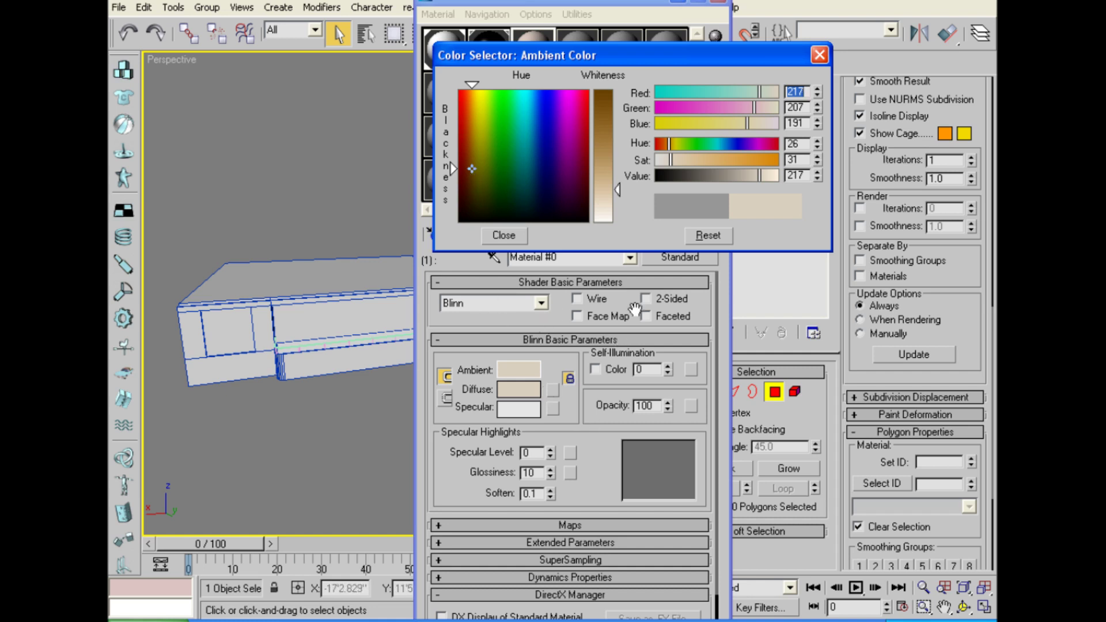
left_click(511, 237)
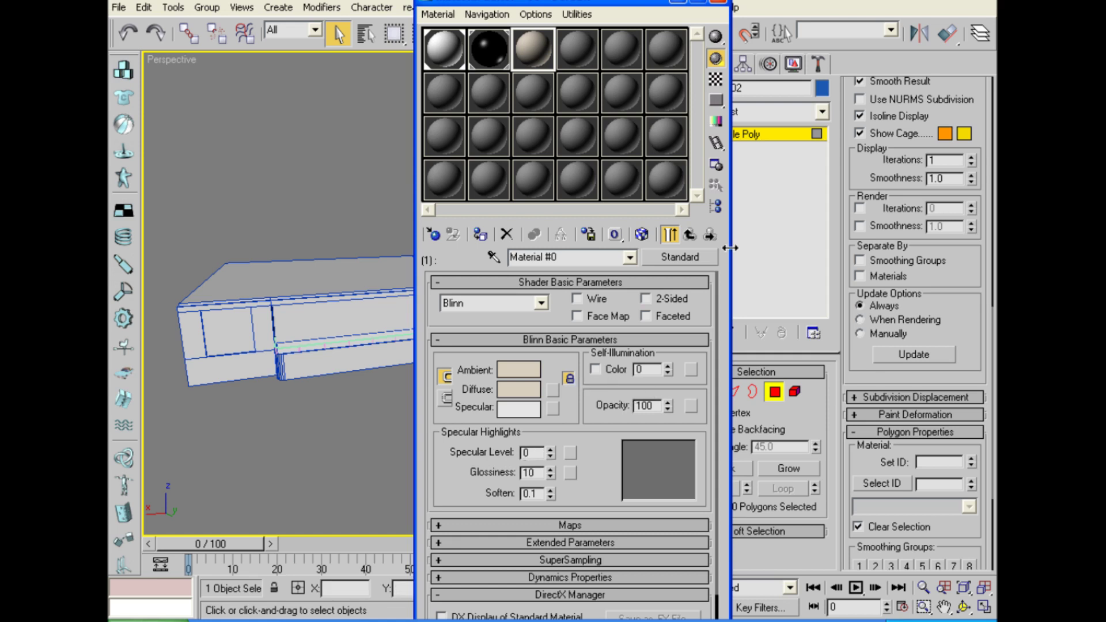
left_click_drag(502, 4, 567, 0)
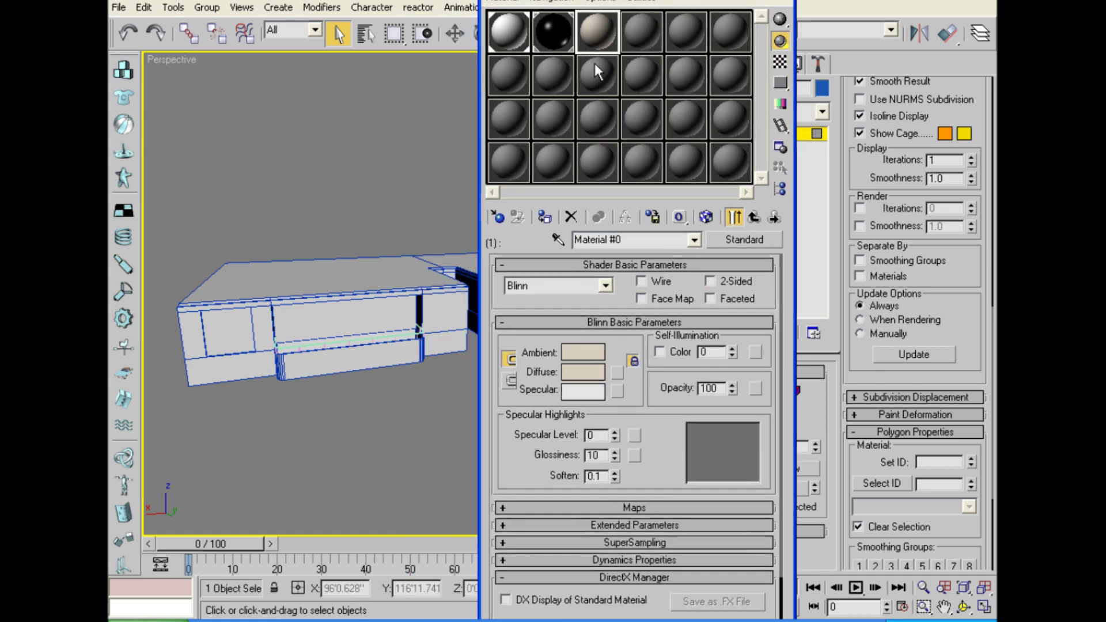
Apply the Multi/Sub-Object material to the reception counter.
left_click(752, 217)
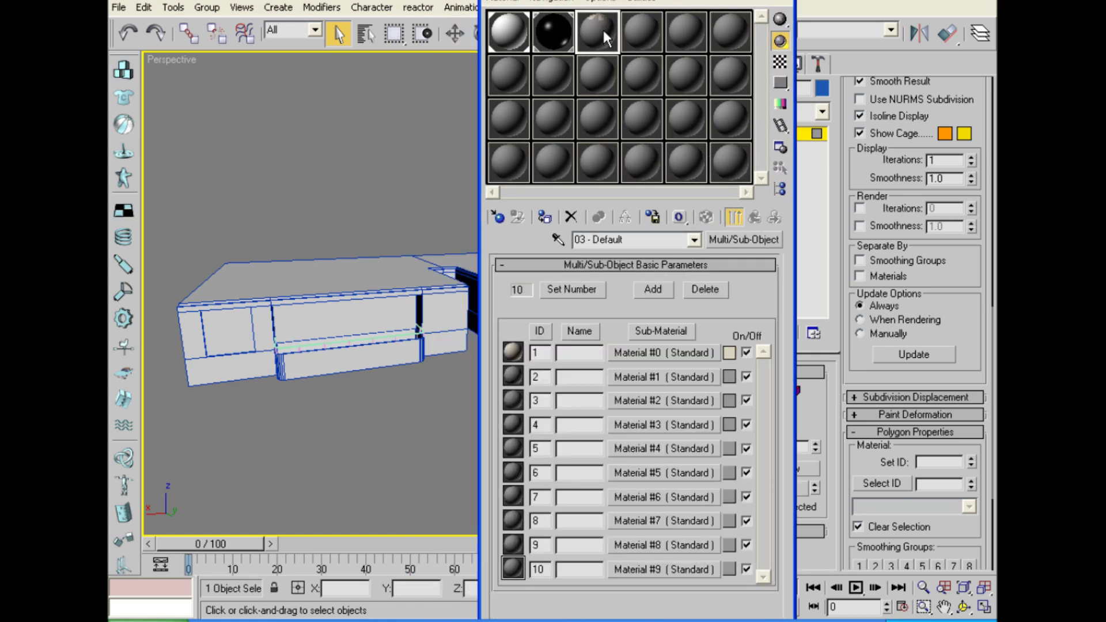
left_click_drag(603, 31, 340, 339)
scroll(403, 357, "down", 2)
mouse_move(427, 352)
middle_mouse_down("alt")
mouse_move(292, 363)
mouse_move(382, 370)
mouse_move(368, 371)
mouse_move(398, 387)
middle_mouse_up("alt")
scroll(392, 341, "up", 3)
scroll(399, 387, "up", 3)
scroll(364, 383, "up", 2)
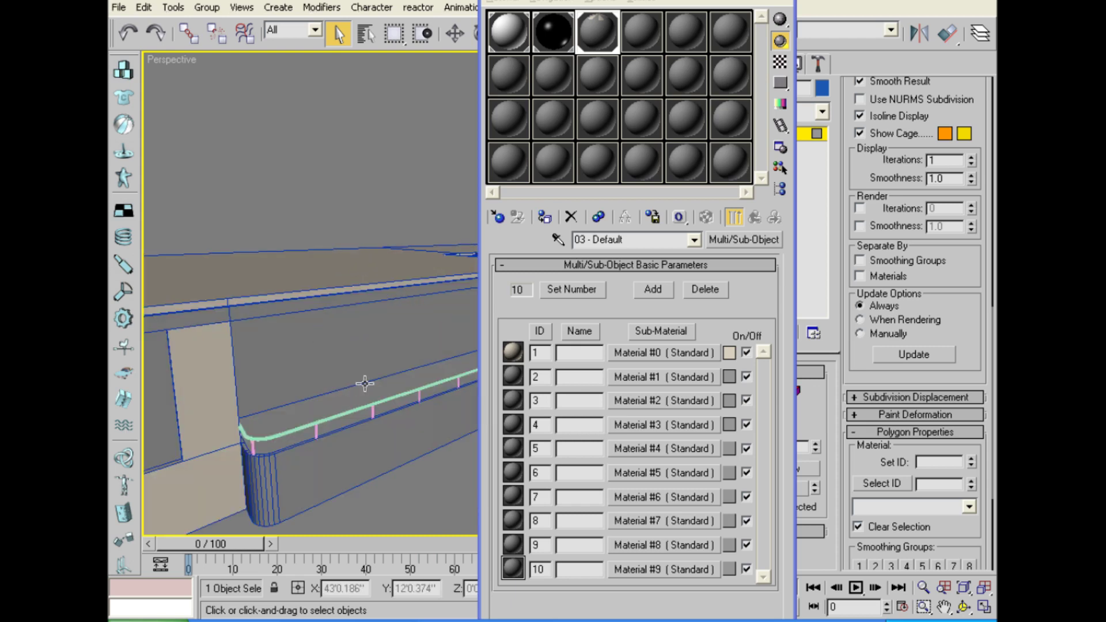
scroll(365, 383, "down", 2)
scroll(374, 363, "down", 3)
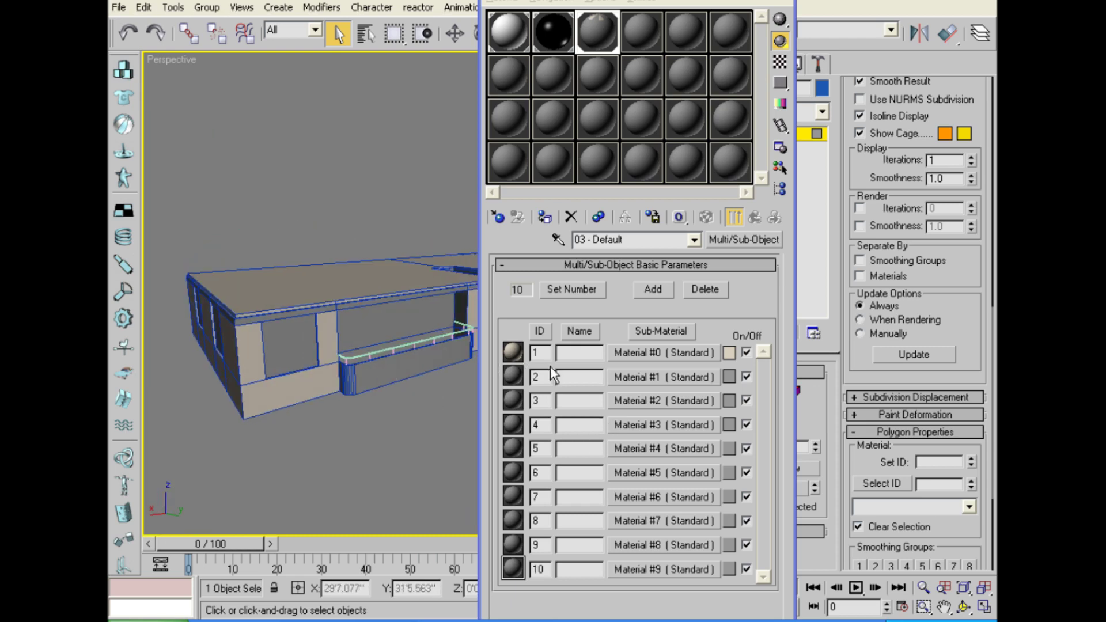
Give Material #1 a dark teal diffuse colour (RGB 47, 114, 124).
left_click(617, 372)
left_click(593, 370)
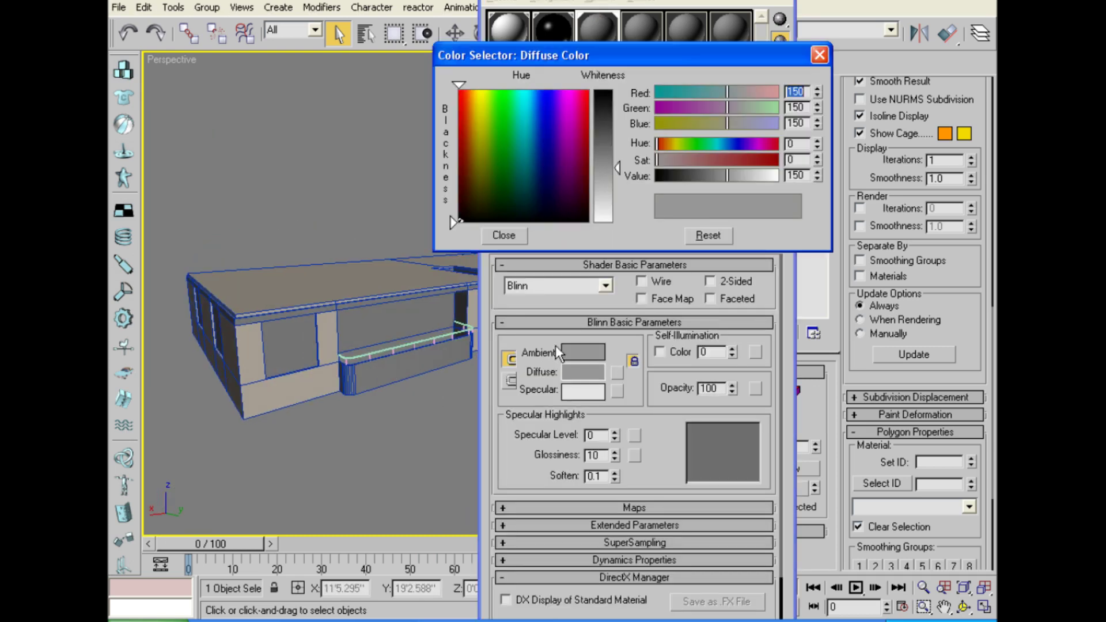
left_click_drag(526, 182, 469, 181)
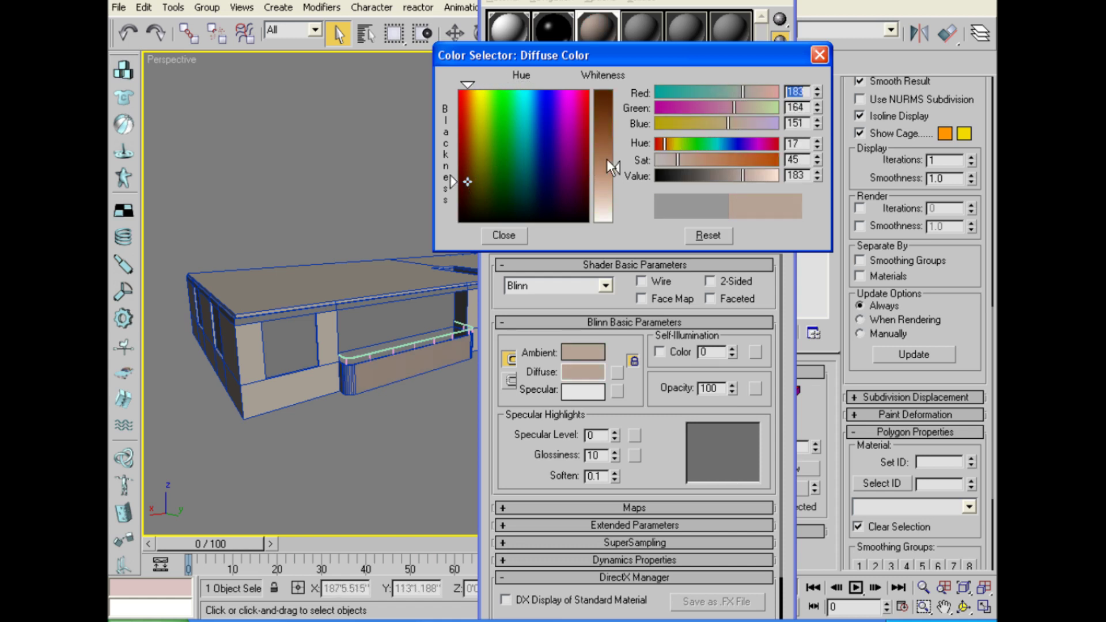
left_click_drag(606, 159, 613, 128)
middle_click_drag(364, 345, 403, 317, "alt")
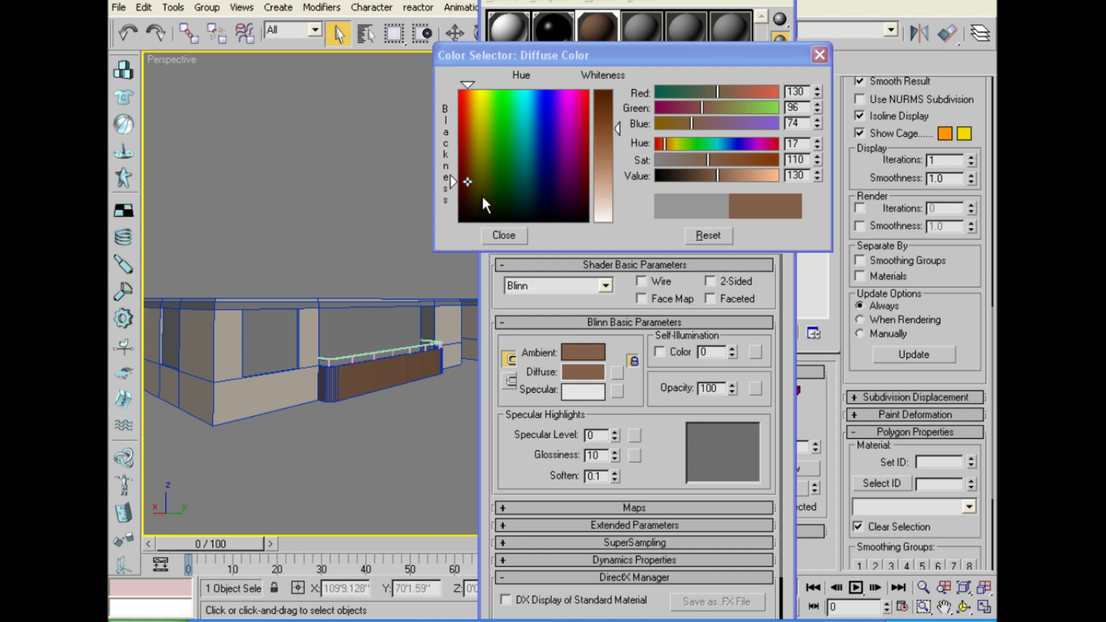
left_click_drag(483, 198, 515, 183)
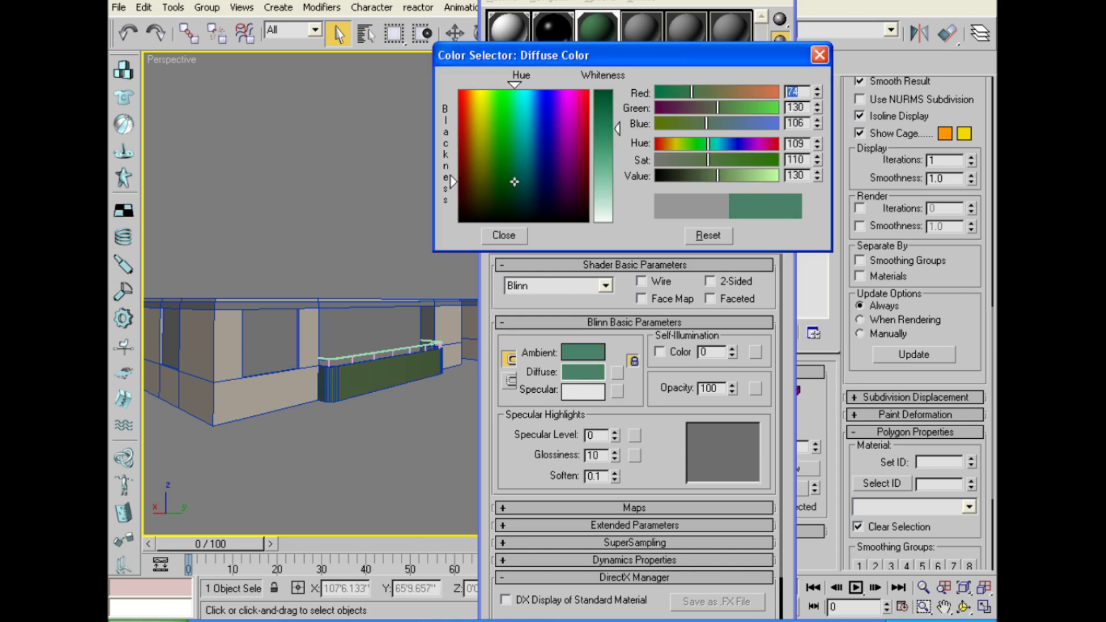
left_click_drag(514, 182, 526, 174)
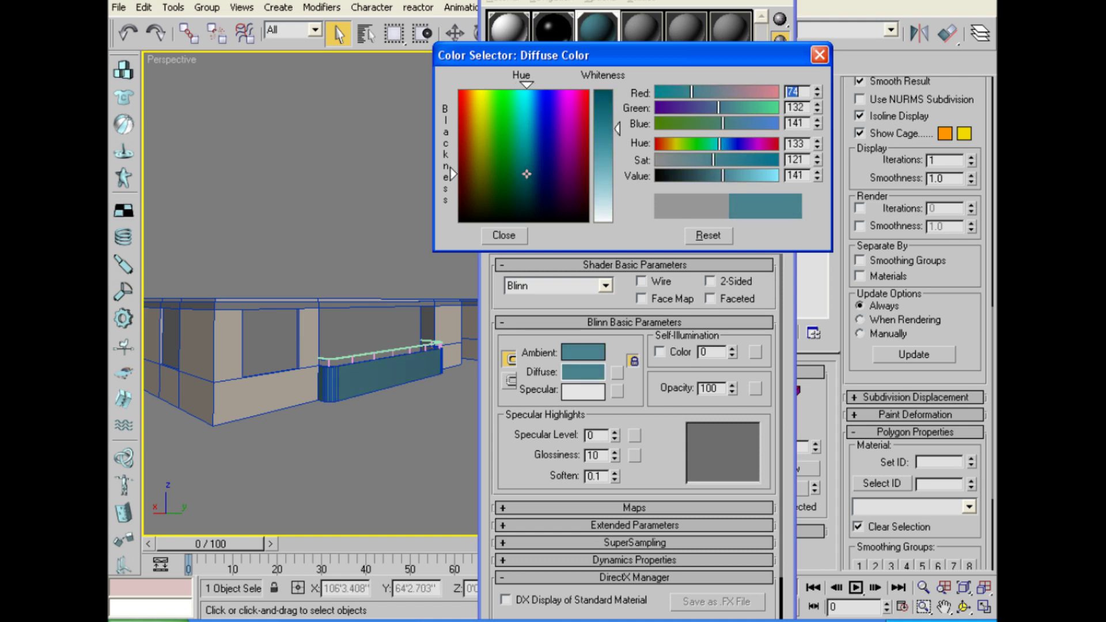
left_click_drag(601, 130, 609, 115)
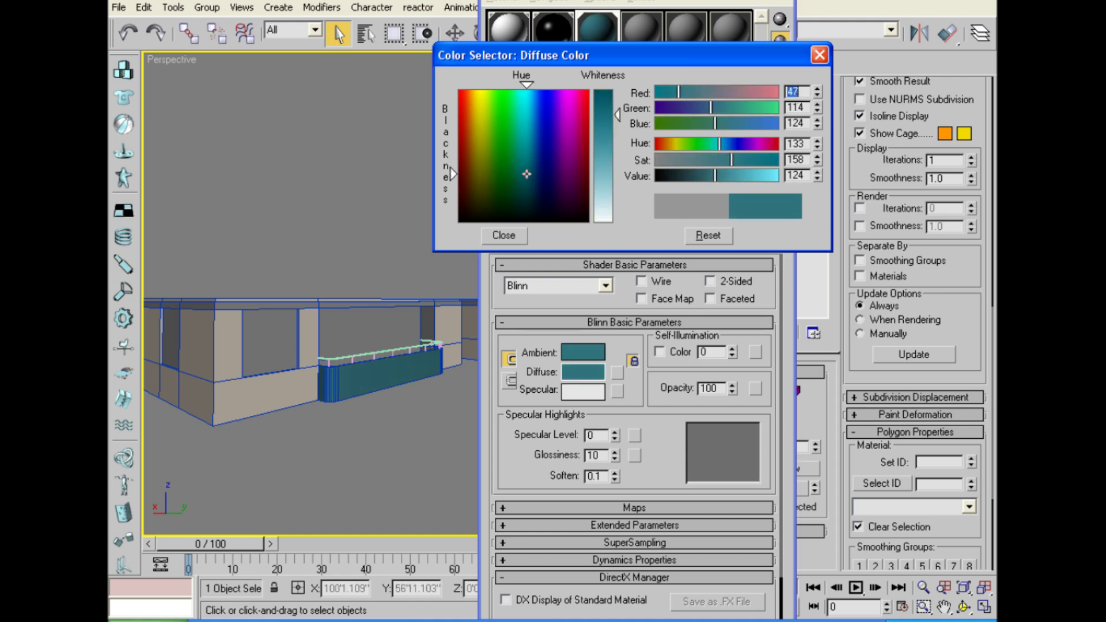
mouse_move(300, 352)
middle_mouse_down("alt")
mouse_move(350, 310)
mouse_move(340, 346)
middle_mouse_up("alt")
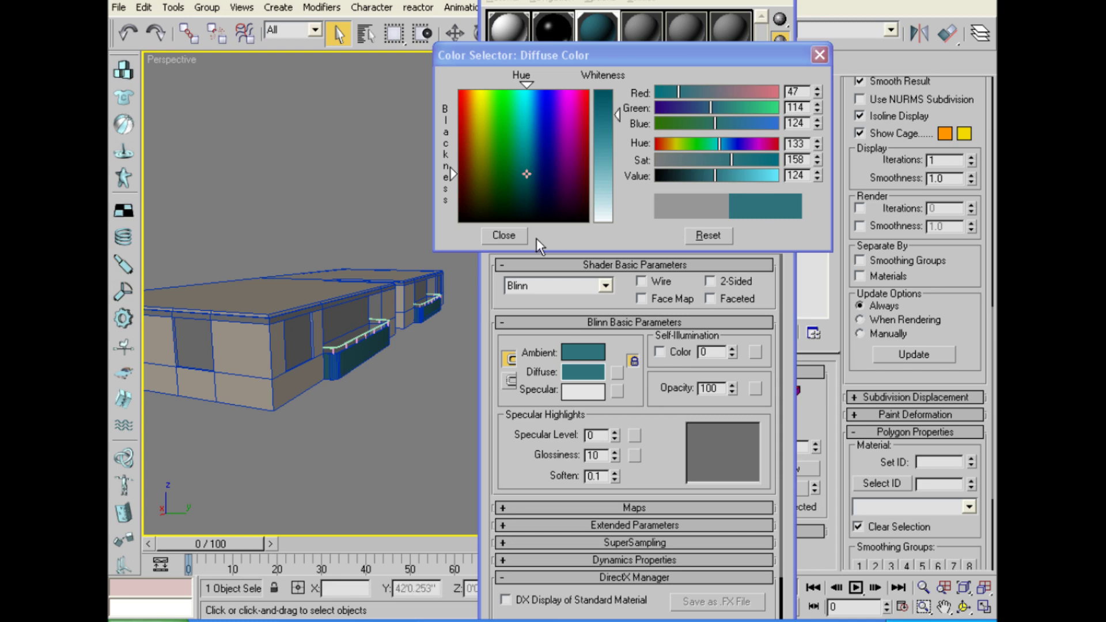
left_click(505, 235)
Return to the sub-material list and open Material #2 for editing.
left_click(753, 215)
scroll(313, 377, "up", 2)
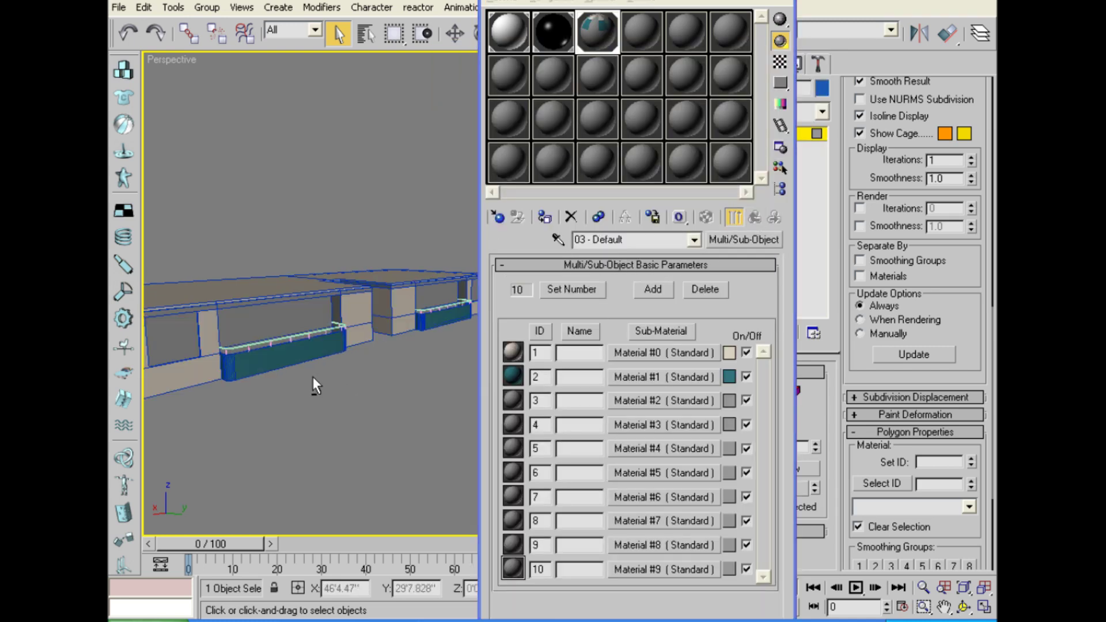
scroll(388, 328, "up", 3)
scroll(411, 315, "up", 2)
scroll(410, 315, "down", 3)
scroll(363, 313, "down", 2)
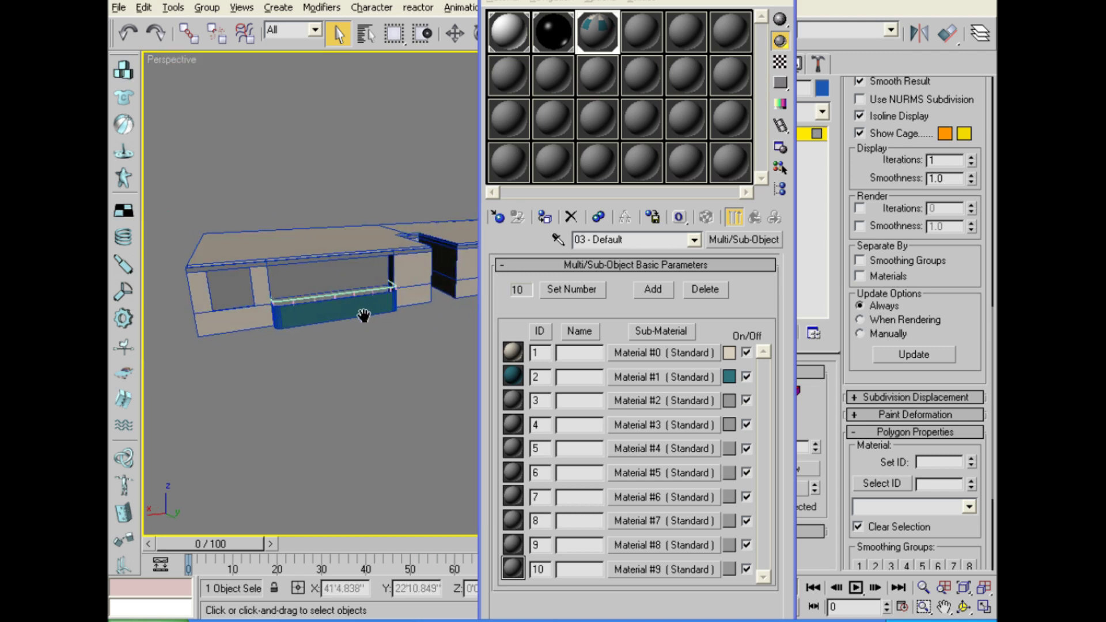
left_click(635, 399)
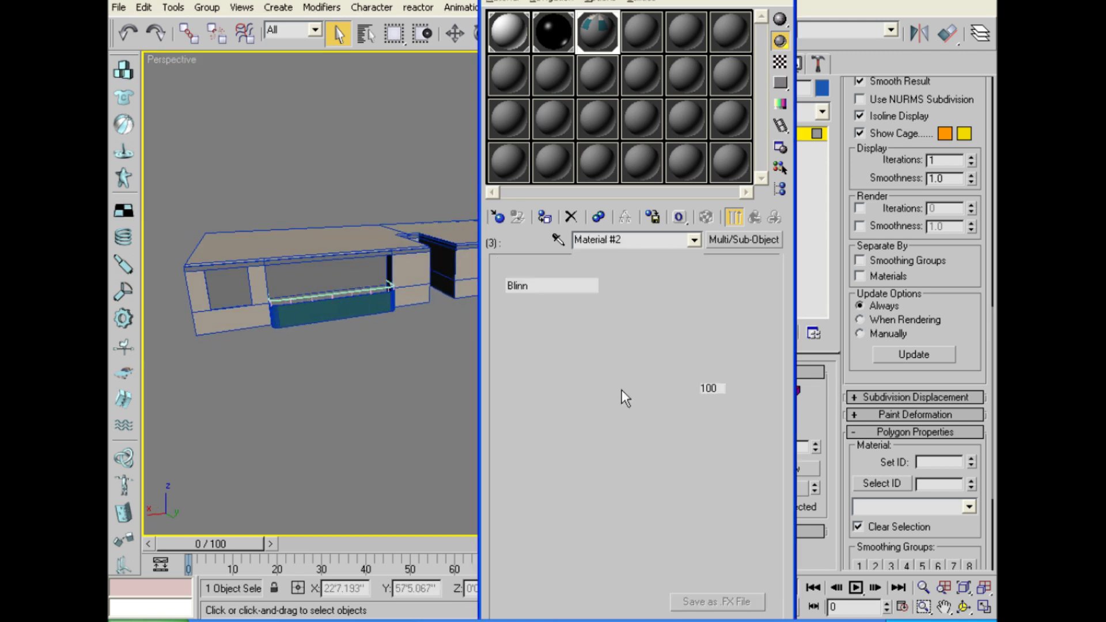
Give Material #2 a pale off-white diffuse colour (RGB 238, 235, 221) and advance to Material #3.
left_click(583, 372)
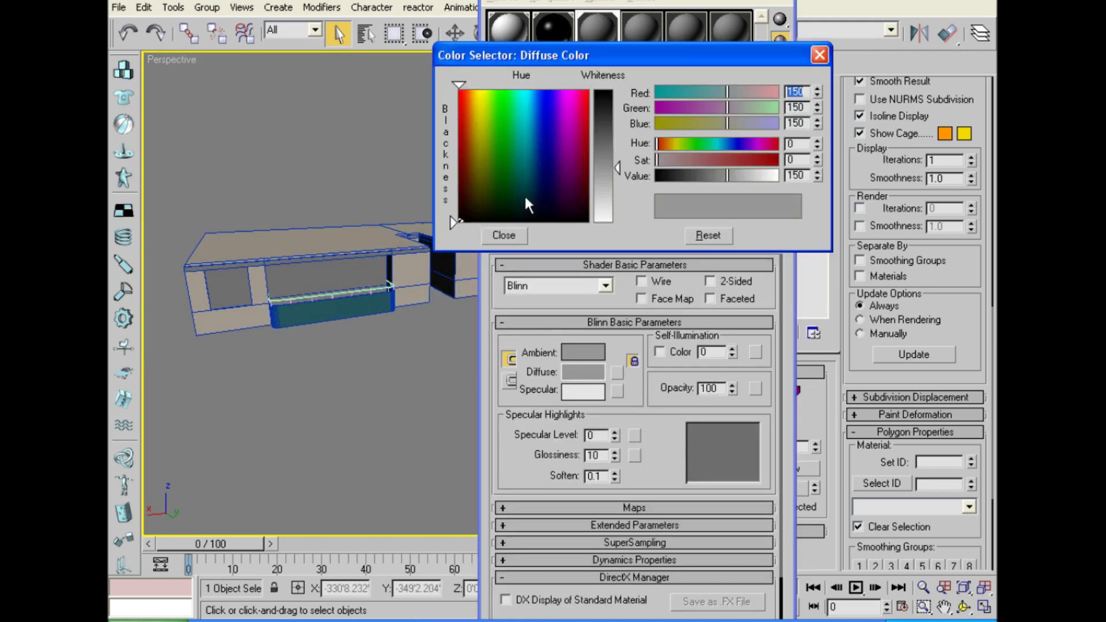
left_click_drag(482, 160, 476, 158)
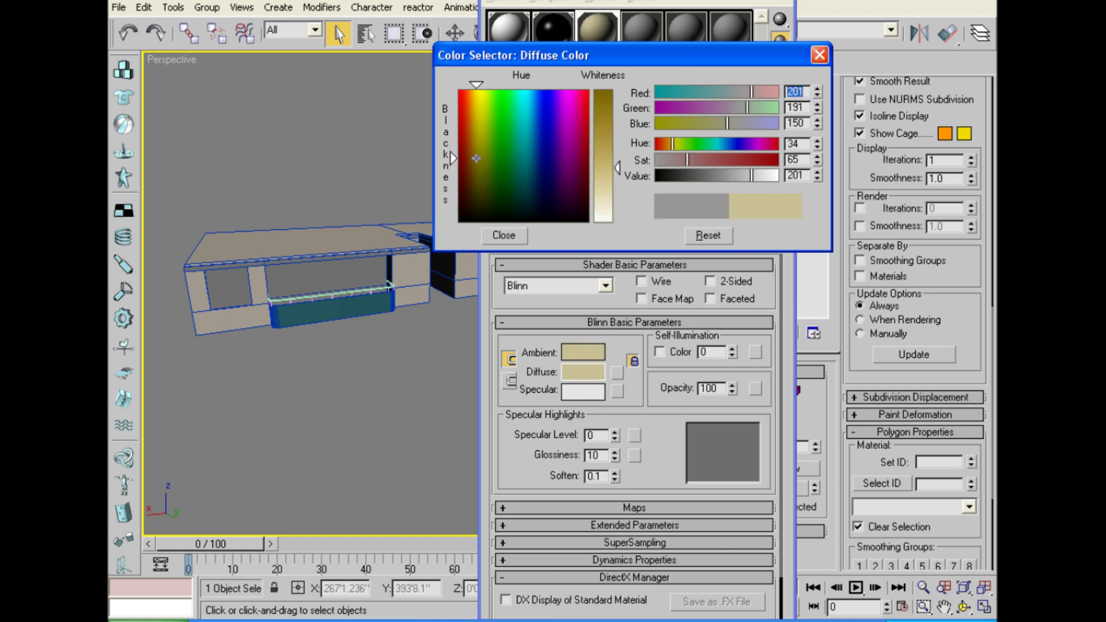
mouse_move(602, 197)
left_mouse_down()
mouse_move(609, 185)
mouse_move(617, 205)
left_mouse_up()
scroll(358, 350, "up", 5)
scroll(358, 351, "down", 3)
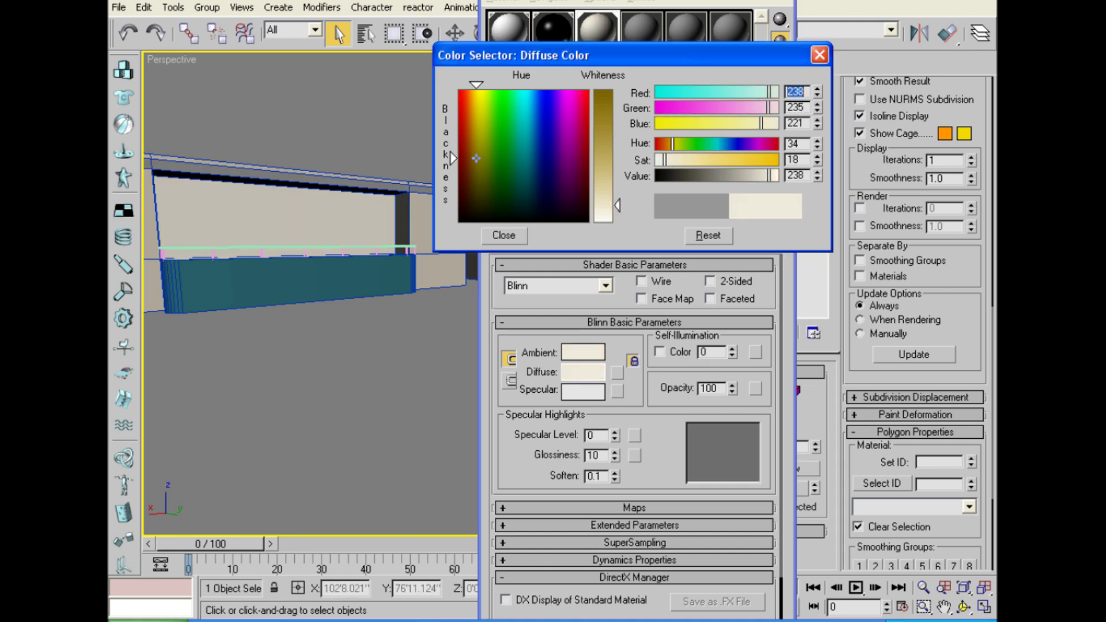
middle_click_drag(350, 288, 395, 309, "alt")
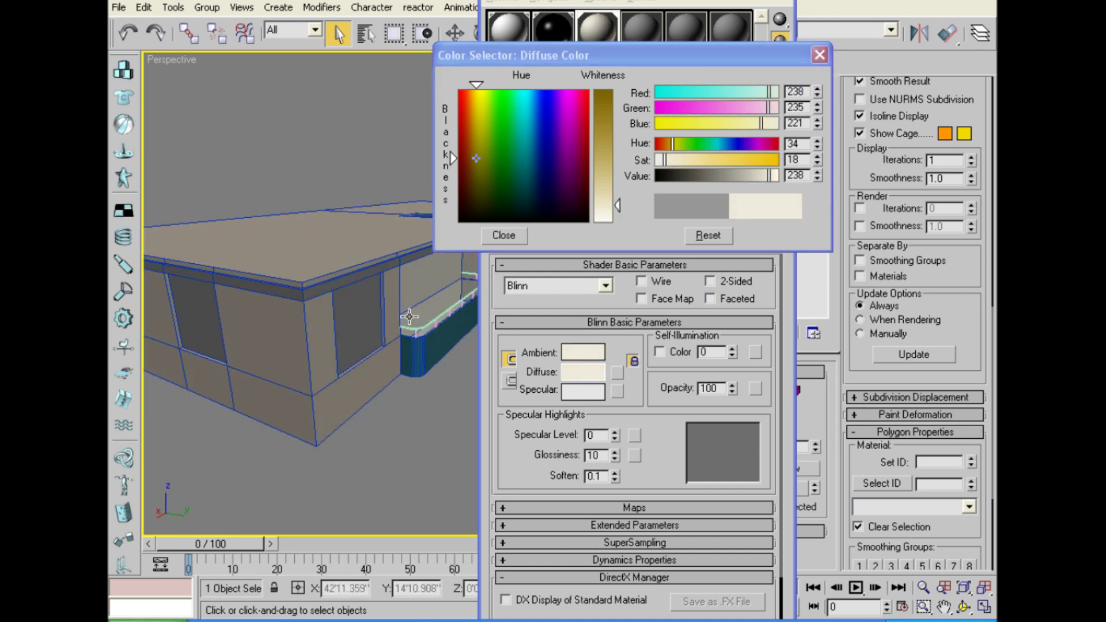
left_click(505, 233)
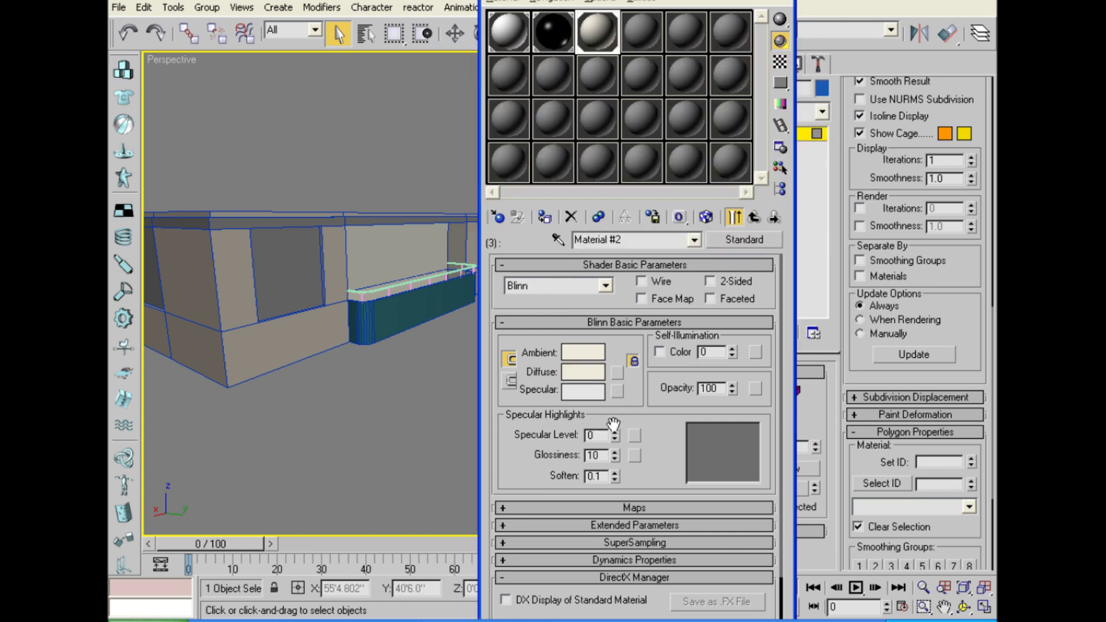
left_click(770, 222)
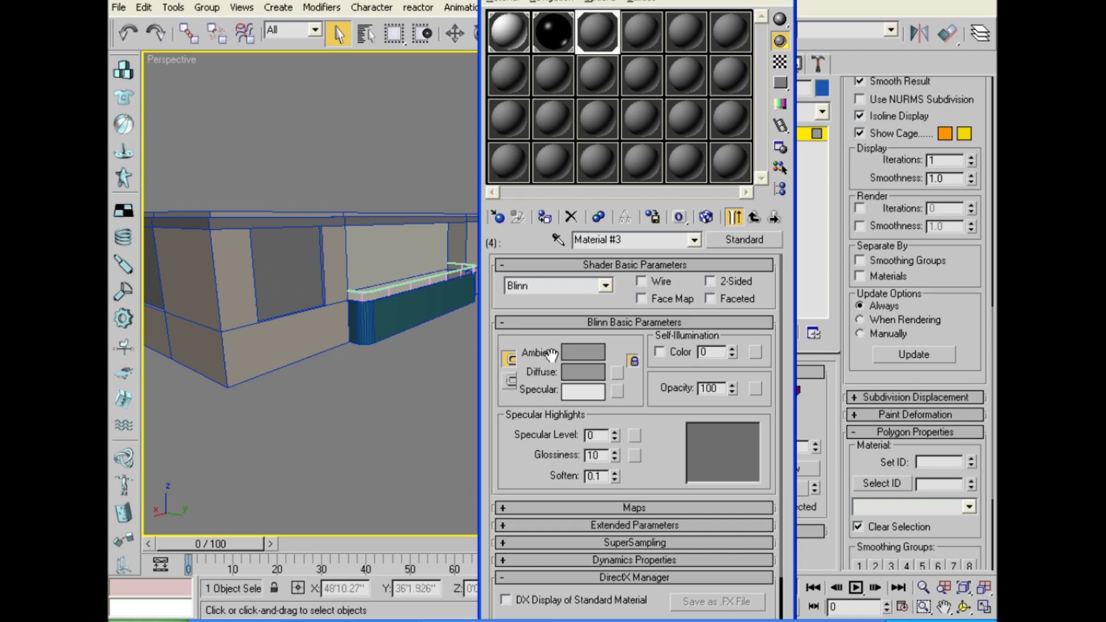
Give Material #3 a dark grey diffuse (RGB 50, 50, 50), Specular Level 51 and Glossiness 24.
left_click(570, 372)
left_click_drag(615, 167, 613, 118)
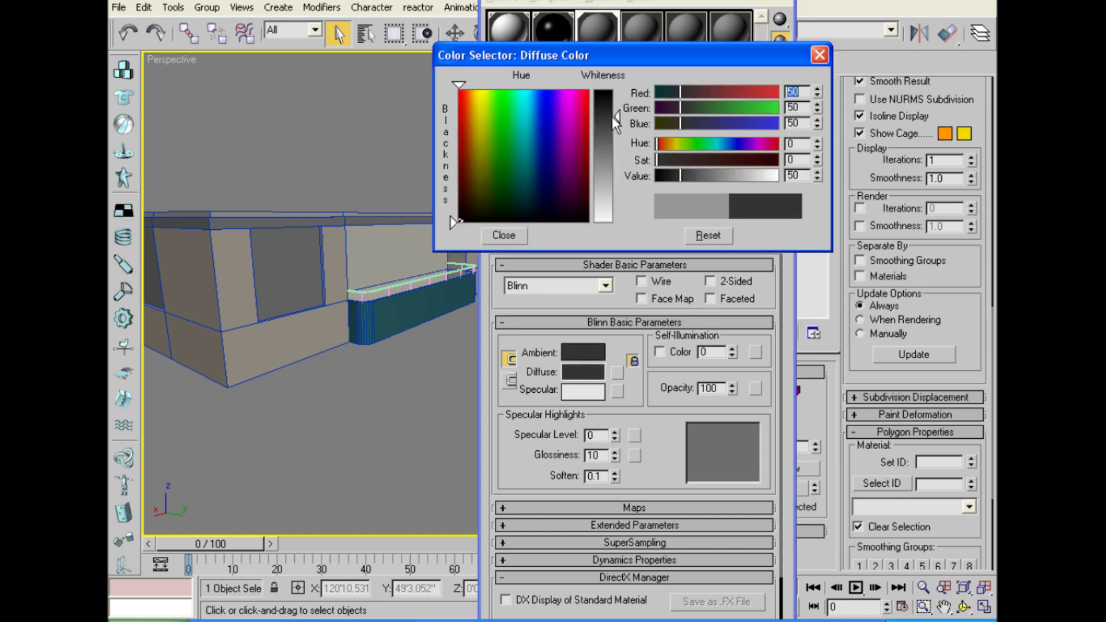
scroll(380, 327, "down", 5)
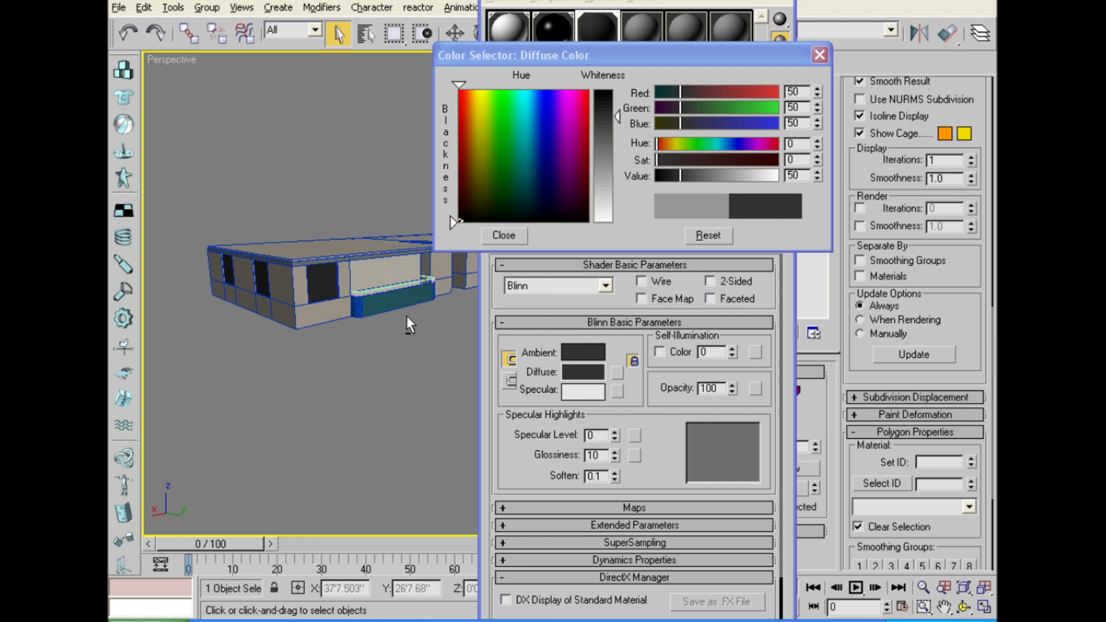
left_click(507, 229)
left_click_drag(615, 436, 620, 416)
left_click_drag(614, 456, 616, 438)
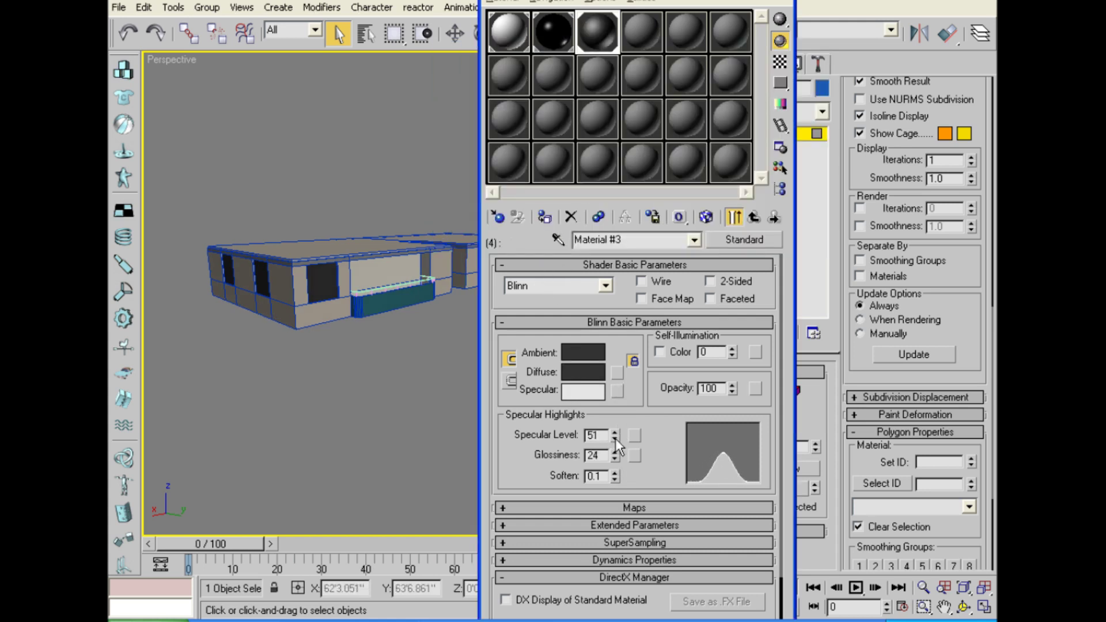
scroll(630, 499, "down", 3)
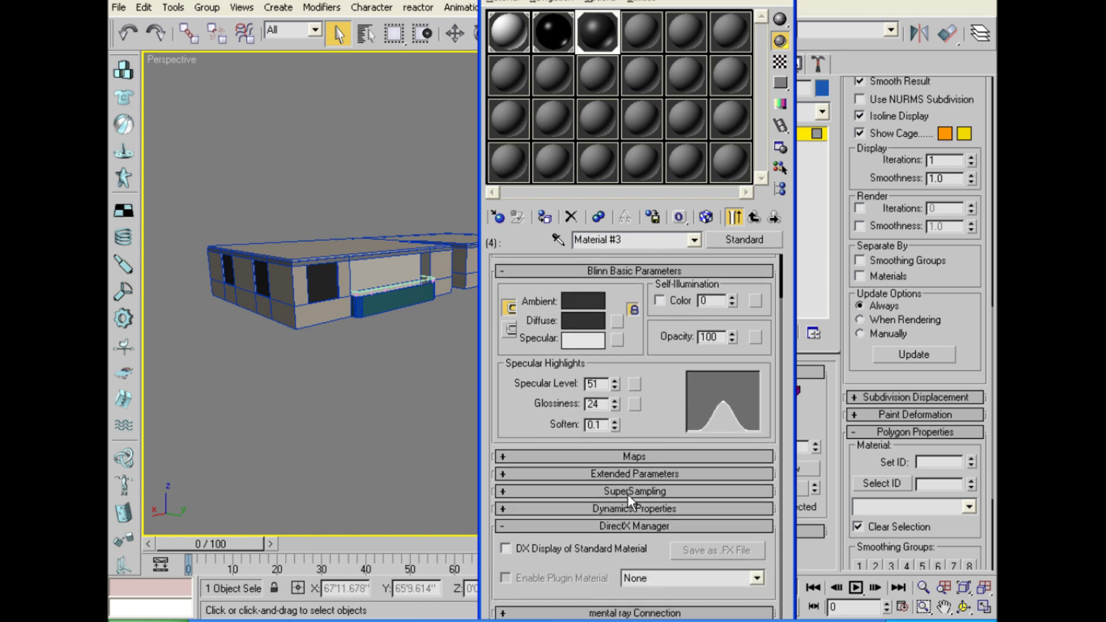
Add a Raytrace reflection map at amount 90 and enable the sample background.
left_click(632, 456)
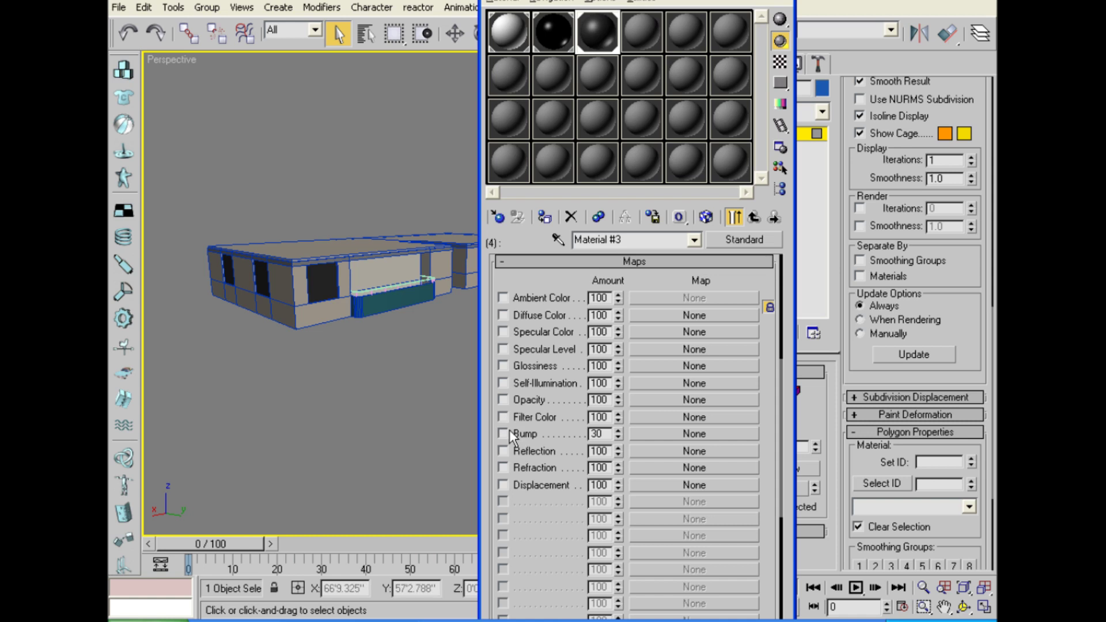
scroll(348, 357, "down", 3)
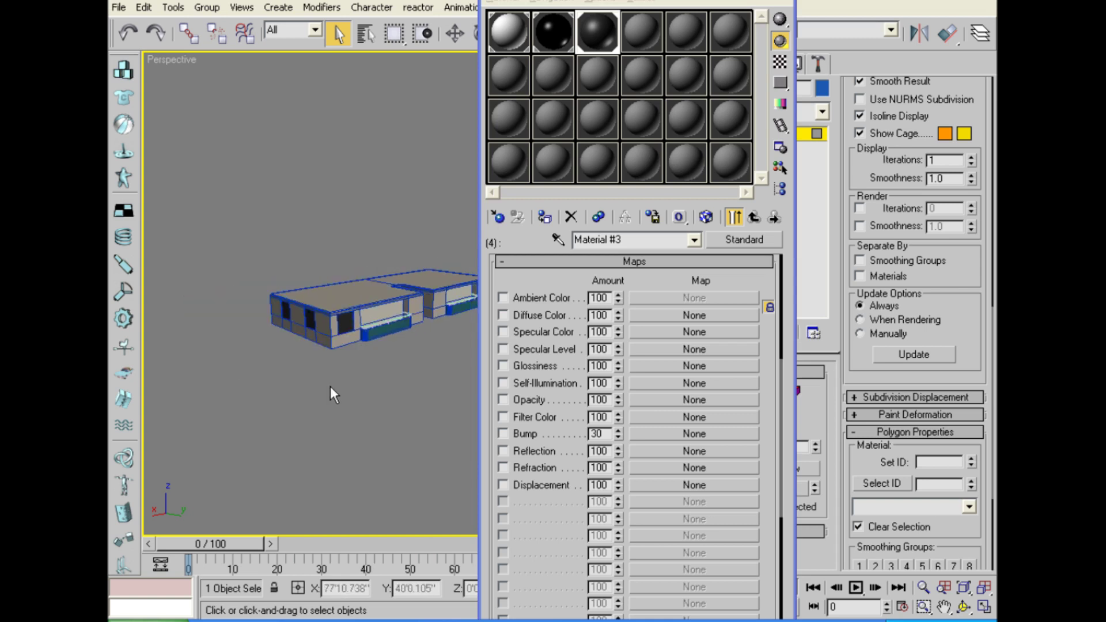
left_click(520, 451)
left_click(661, 448)
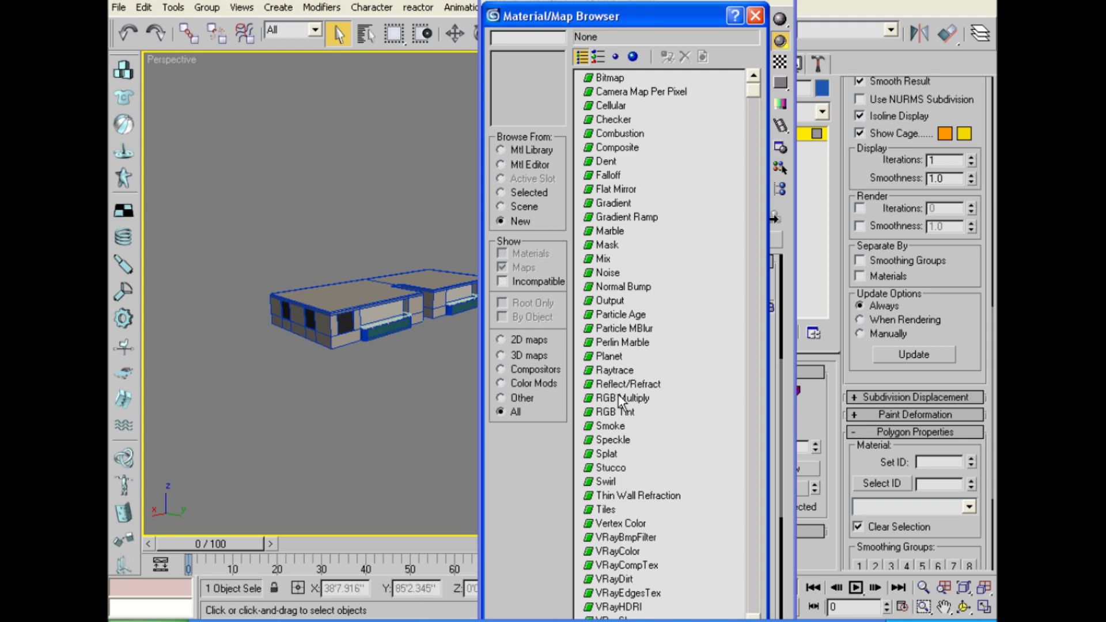
double_click(609, 369)
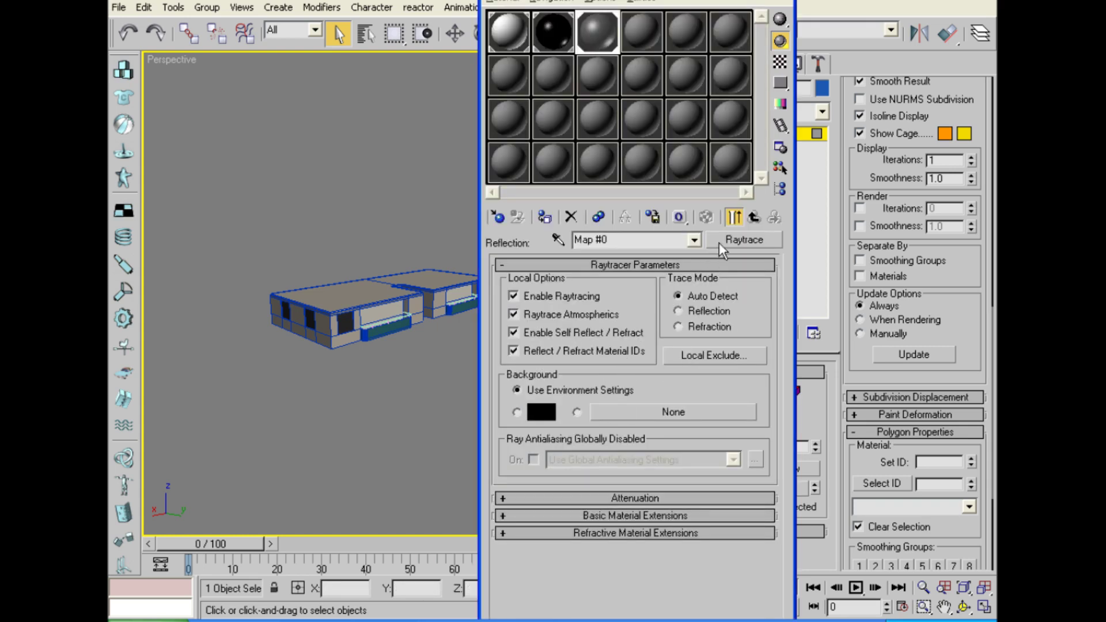
left_click(754, 217)
double_click(606, 452)
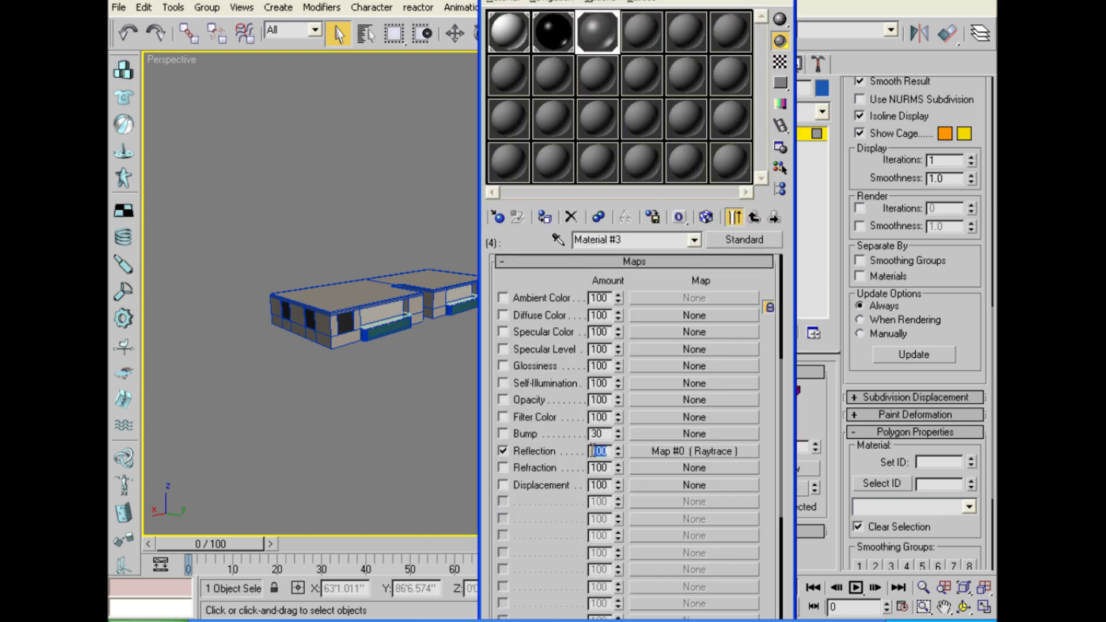
type("90")
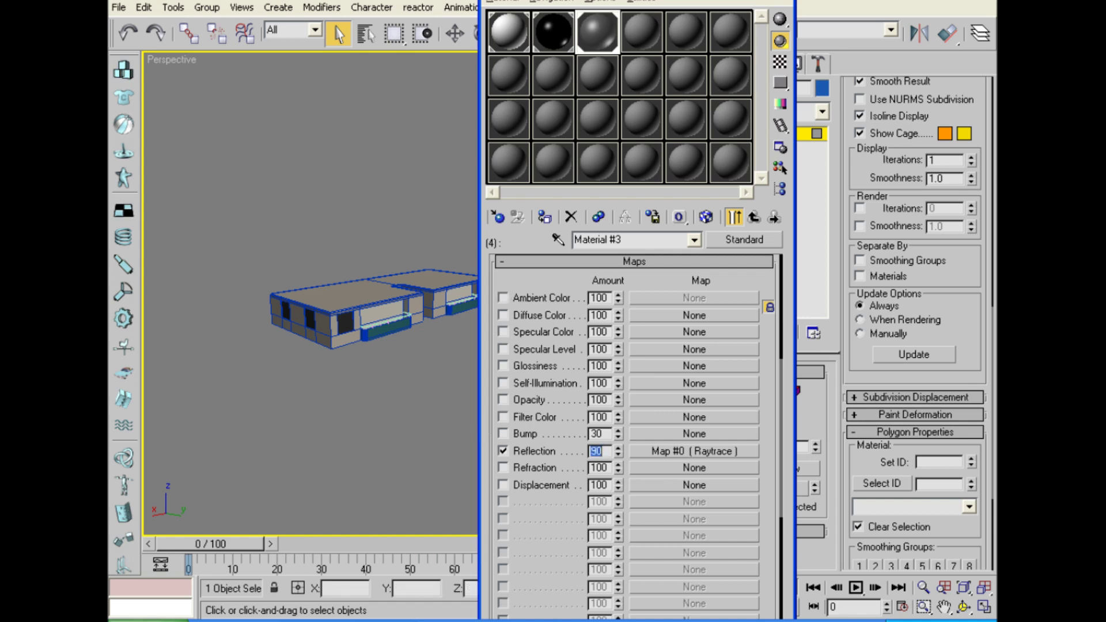
left_click(785, 61)
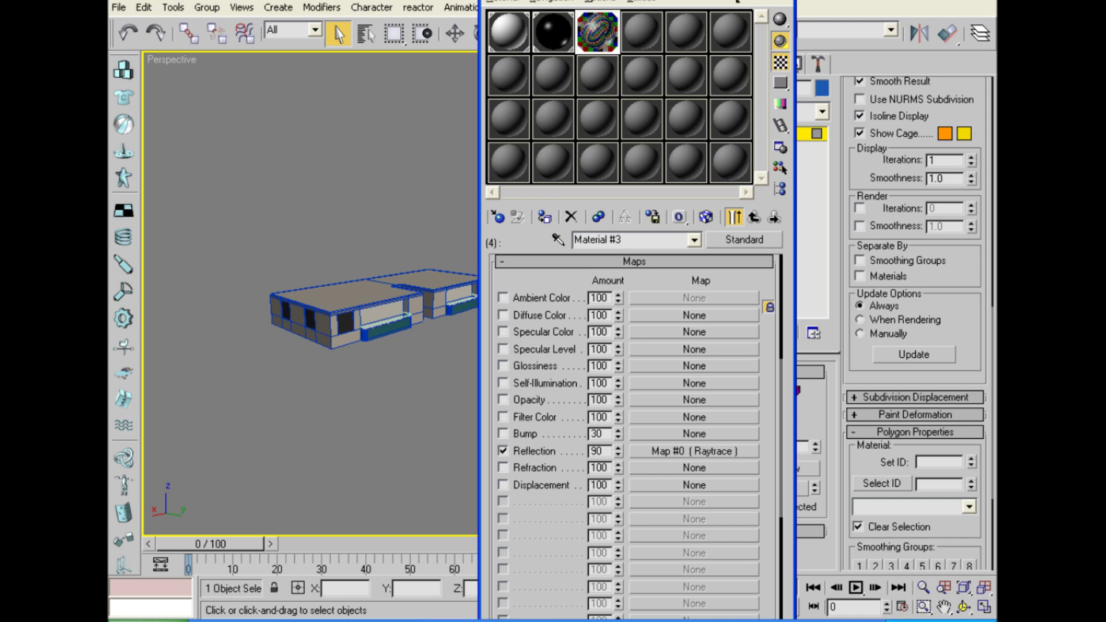
Close the Material Editor and orbit to an angled view of the facade.
left_click(793, 3)
middle_click_drag(575, 267, 440, 318, "alt")
scroll(441, 318, "up", 5)
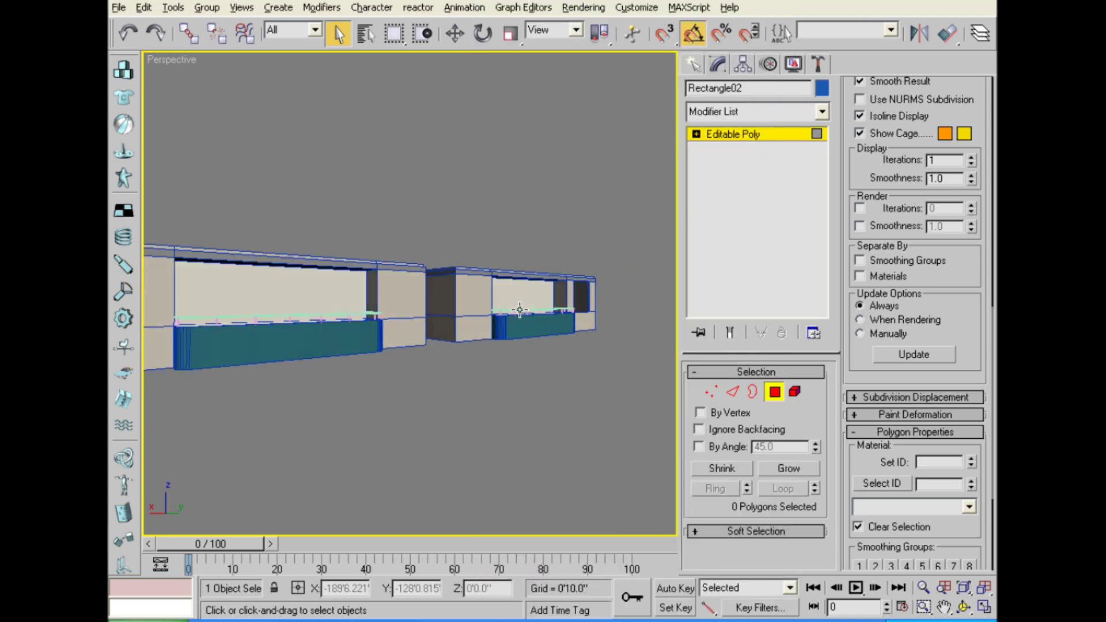
scroll(441, 318, "up", 3)
scroll(404, 317, "down", 5)
scroll(405, 319, "up", 6)
middle_click_drag(405, 319, 422, 328, "alt")
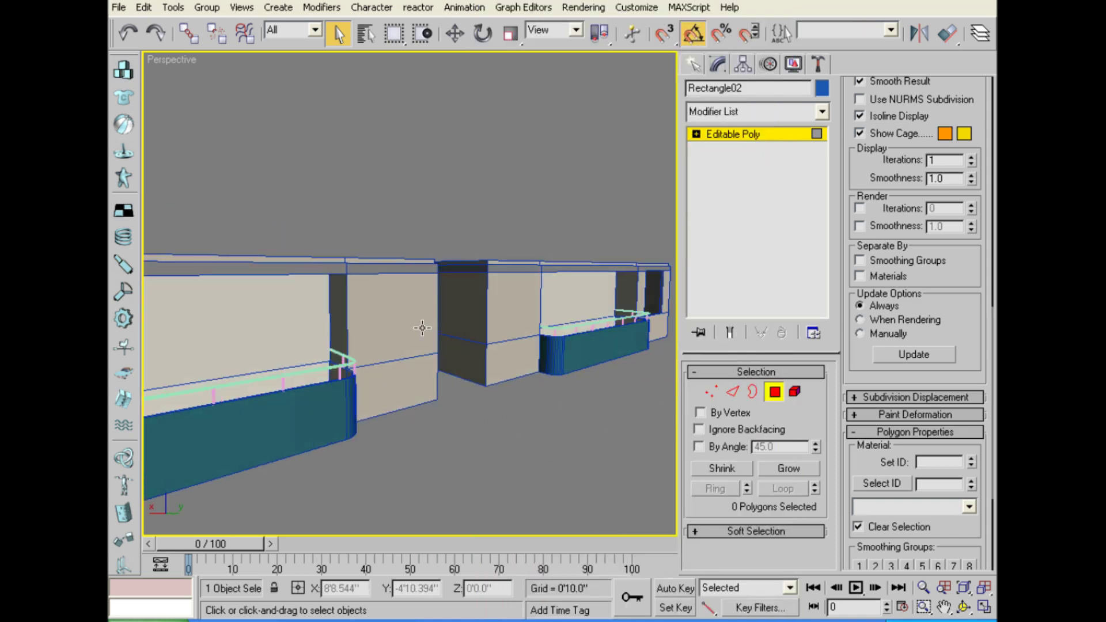
Switch to Material #4 and set its diffuse to a dark red, RGB 131, 70, 70.
key("m")
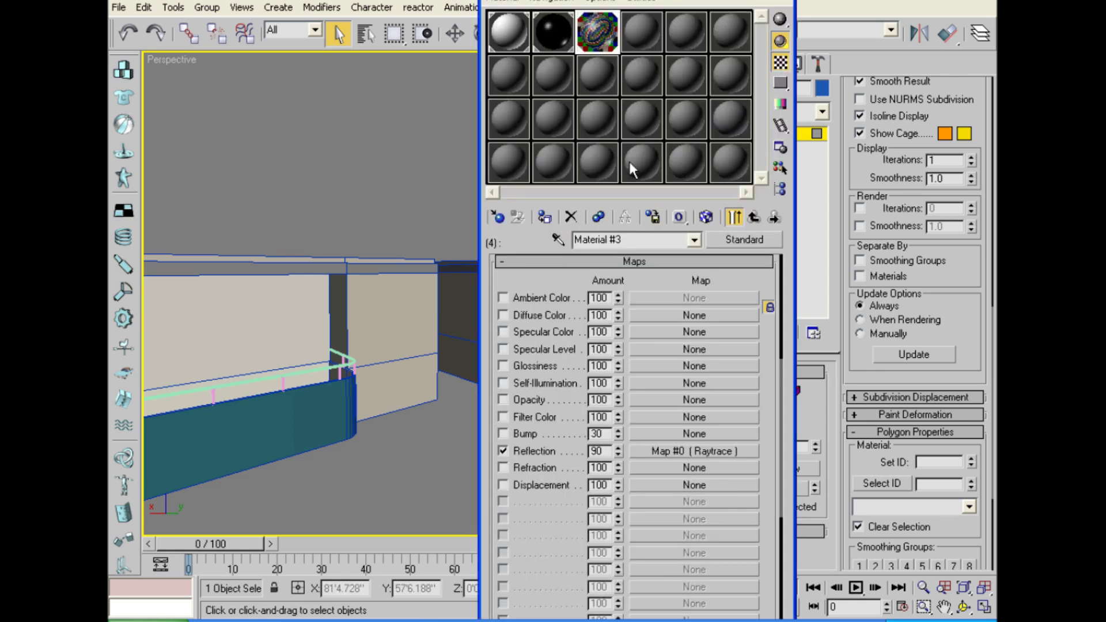
scroll(351, 192, "up", 3)
scroll(344, 180, "down", 2)
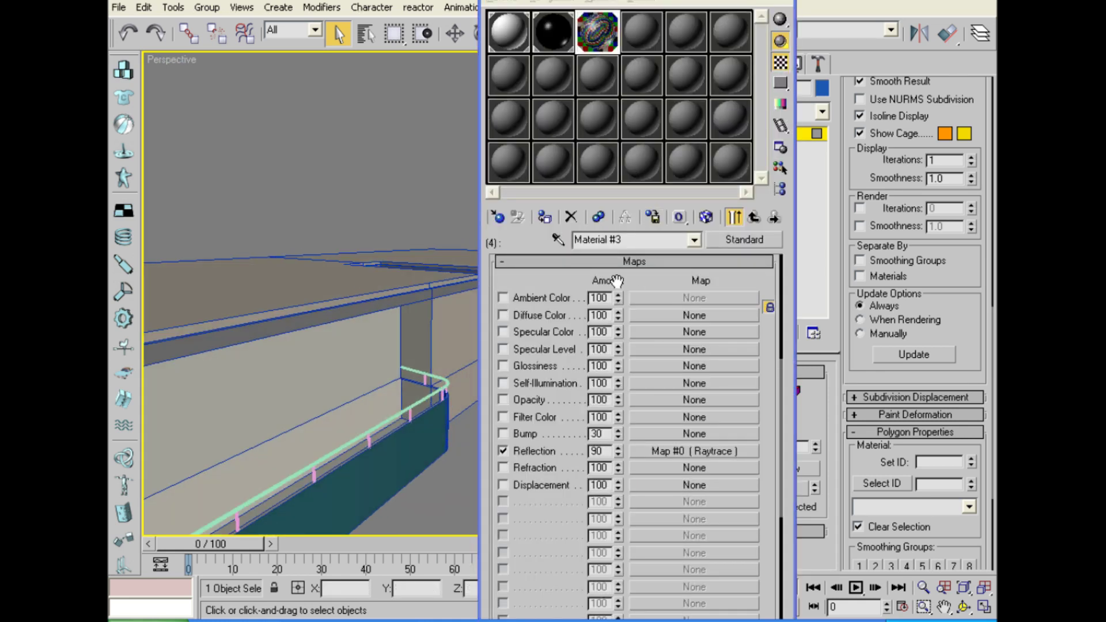
left_click(775, 218)
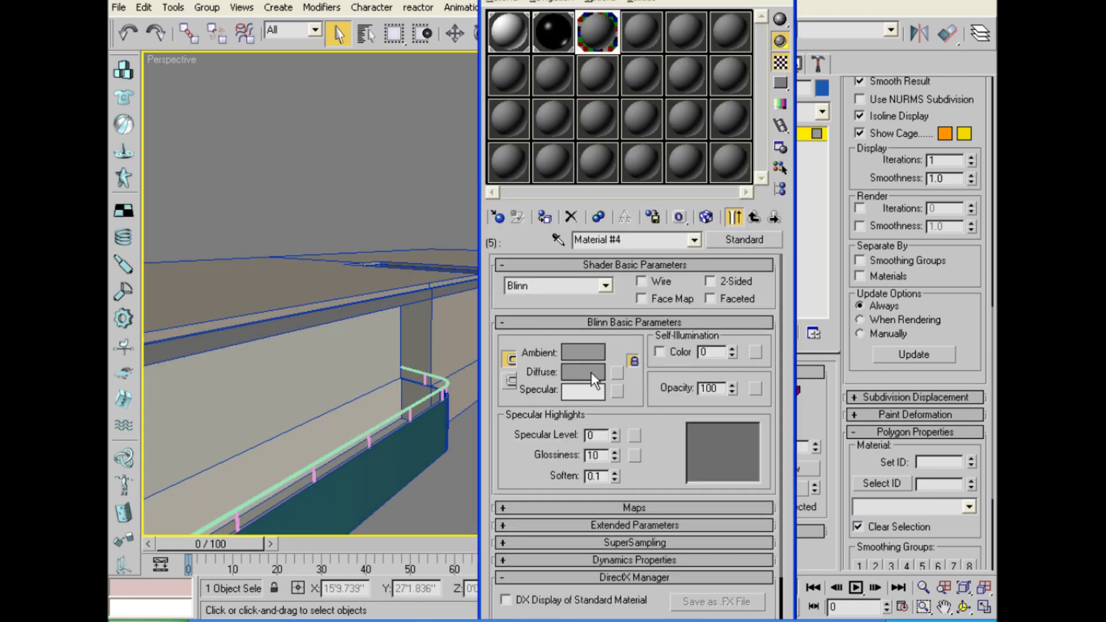
left_click(591, 372)
left_click_drag(490, 164, 457, 180)
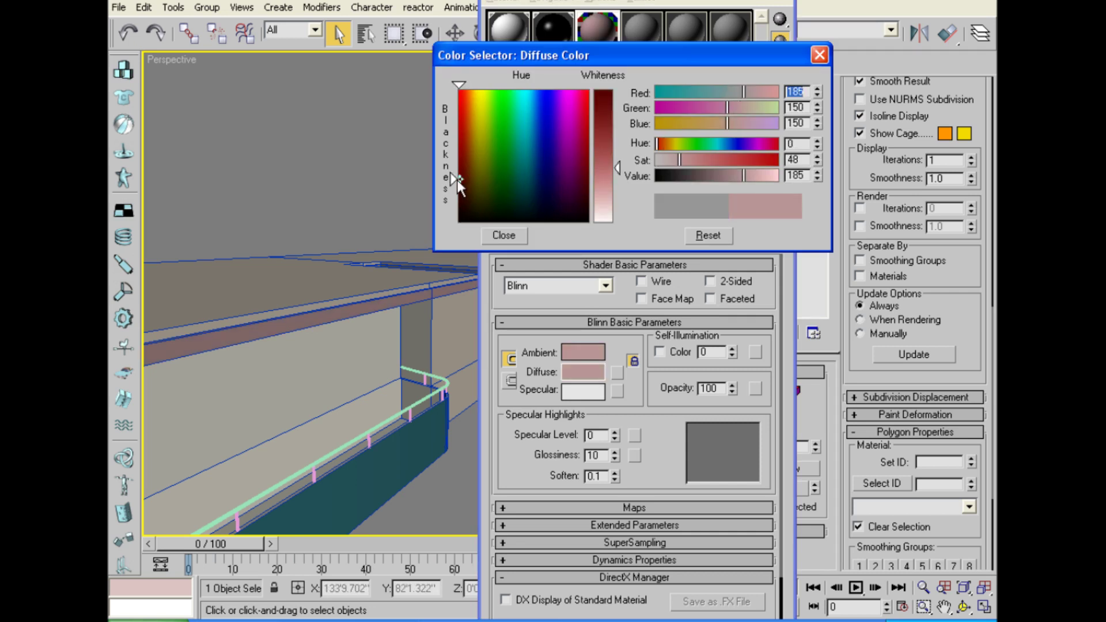
left_click_drag(615, 167, 611, 126)
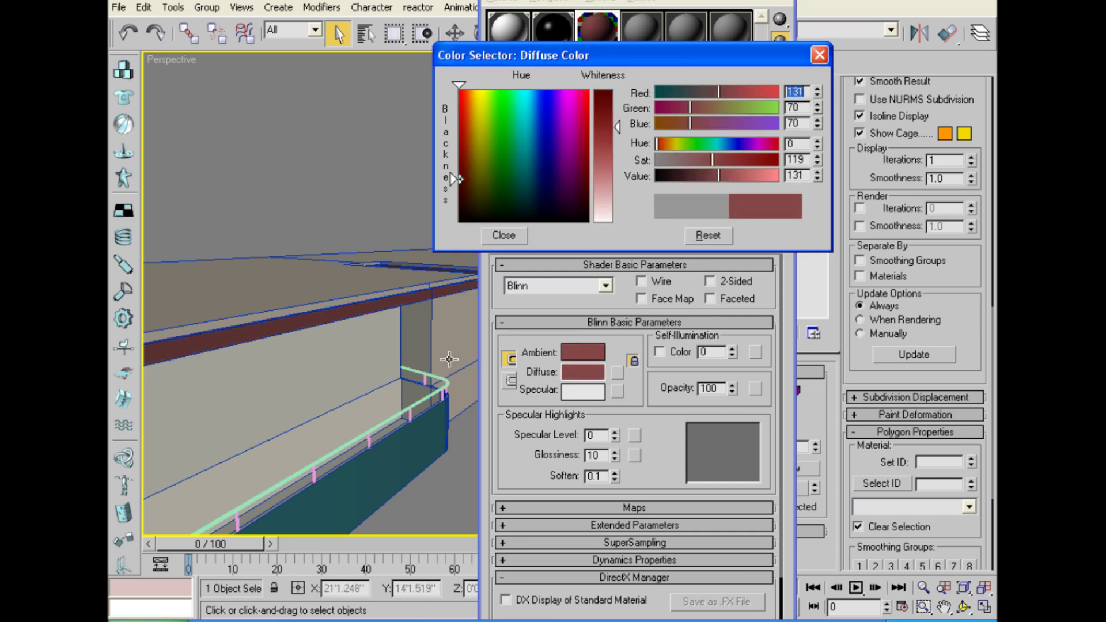
scroll(423, 364, "down", 10)
scroll(424, 359, "up", 2)
scroll(395, 357, "up", 5)
scroll(420, 358, "up", 3)
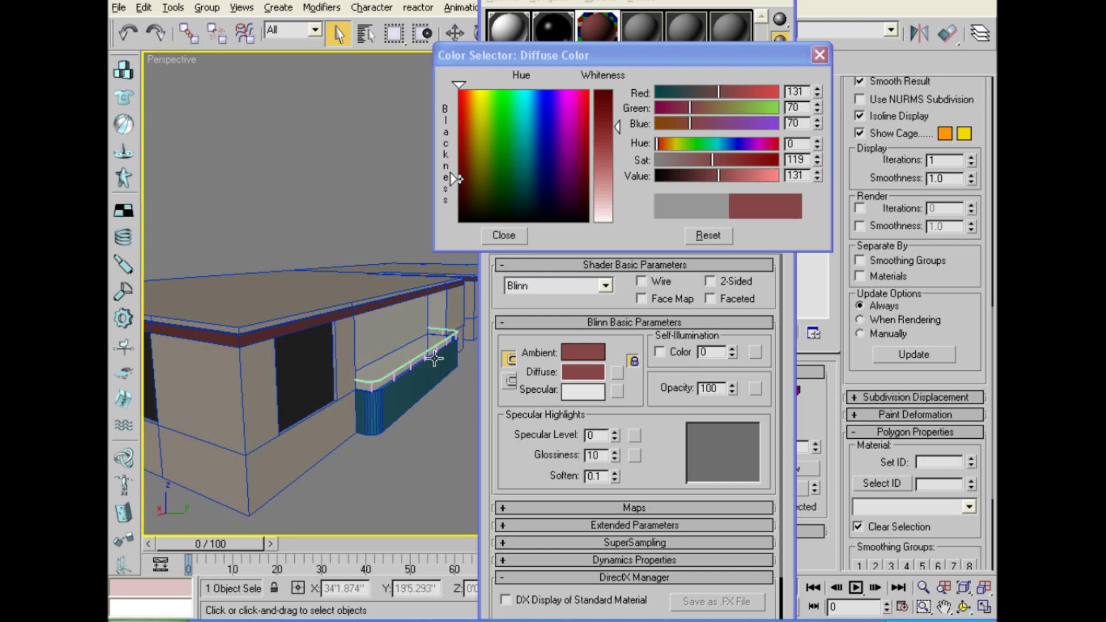
left_click(519, 235)
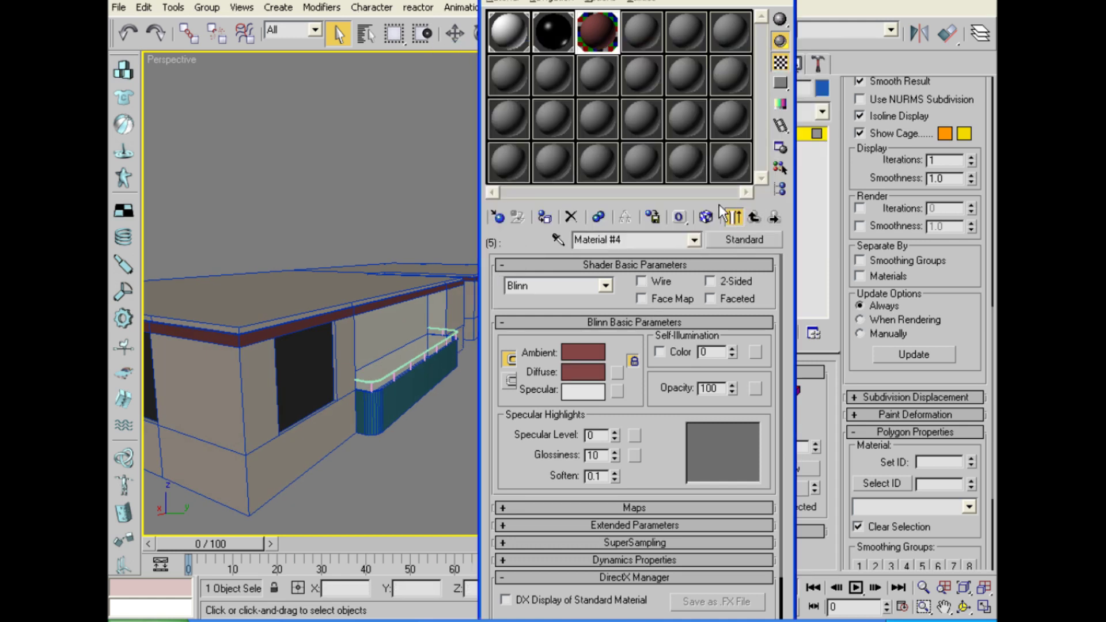
Try pasting a copied colour onto the red trim Material #4's Diffuse.
left_click(750, 214)
right_click(615, 351)
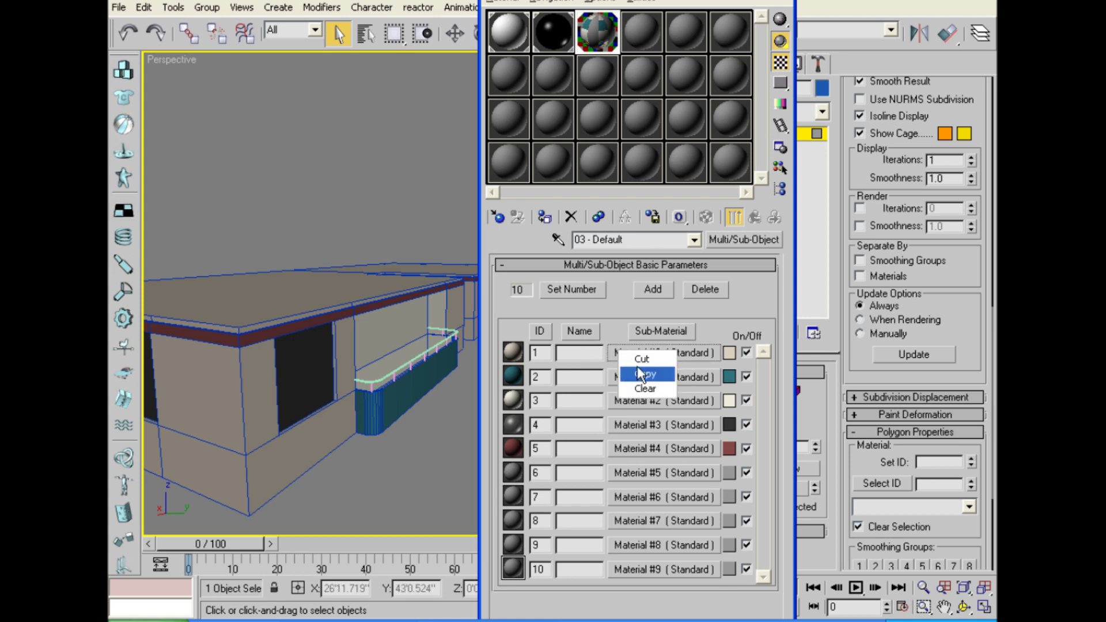
left_click(634, 447)
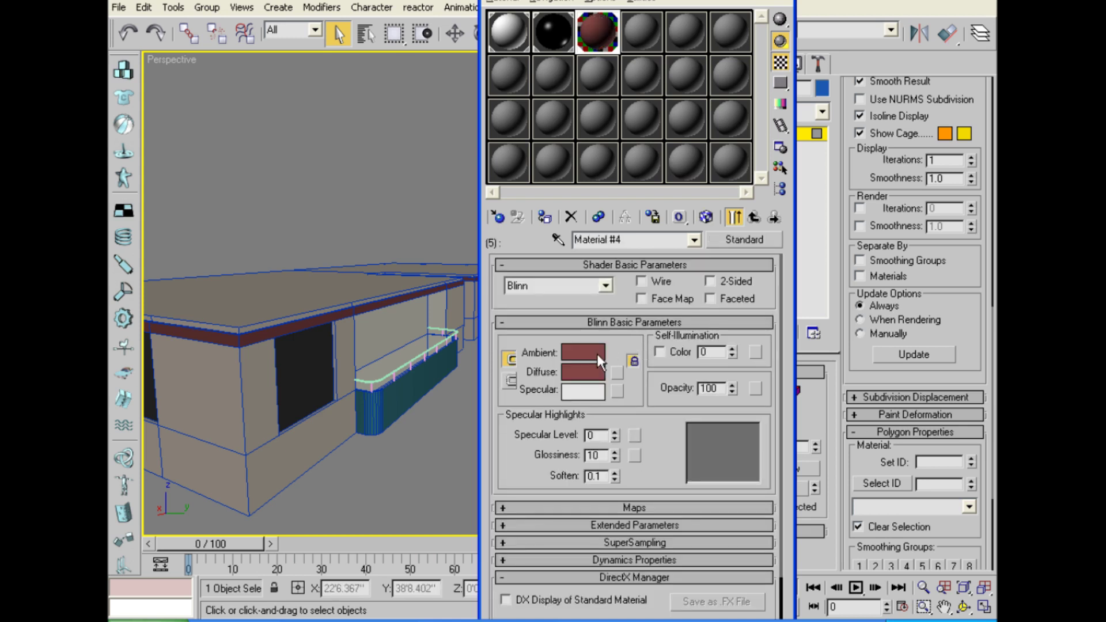
right_click(589, 371)
left_click(617, 392)
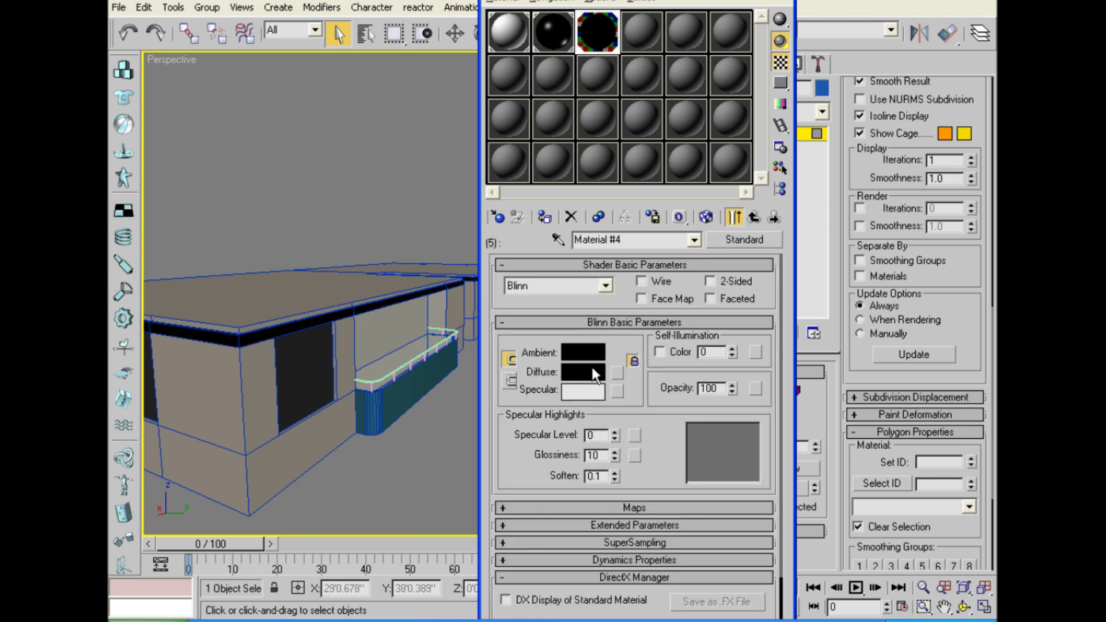
Copy Material #0's beige Diffuse colour and paste it onto Material #4's Diffuse.
left_click(749, 216)
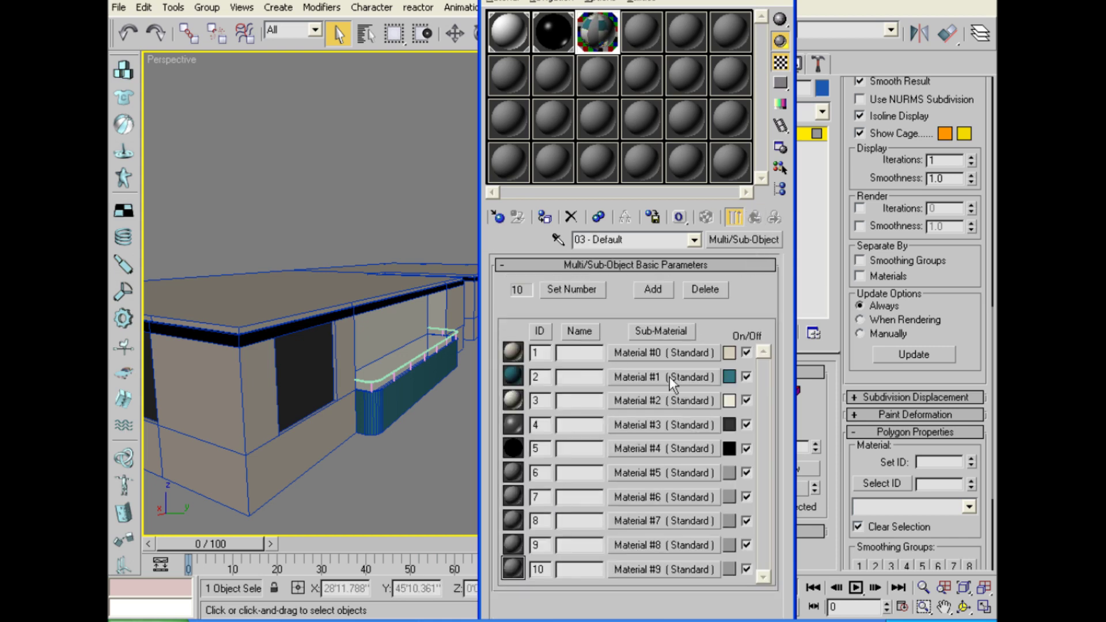
left_click(640, 354)
right_click(588, 368)
left_click(602, 375)
left_click(754, 216)
left_click(621, 446)
right_click(595, 361)
left_click(608, 376)
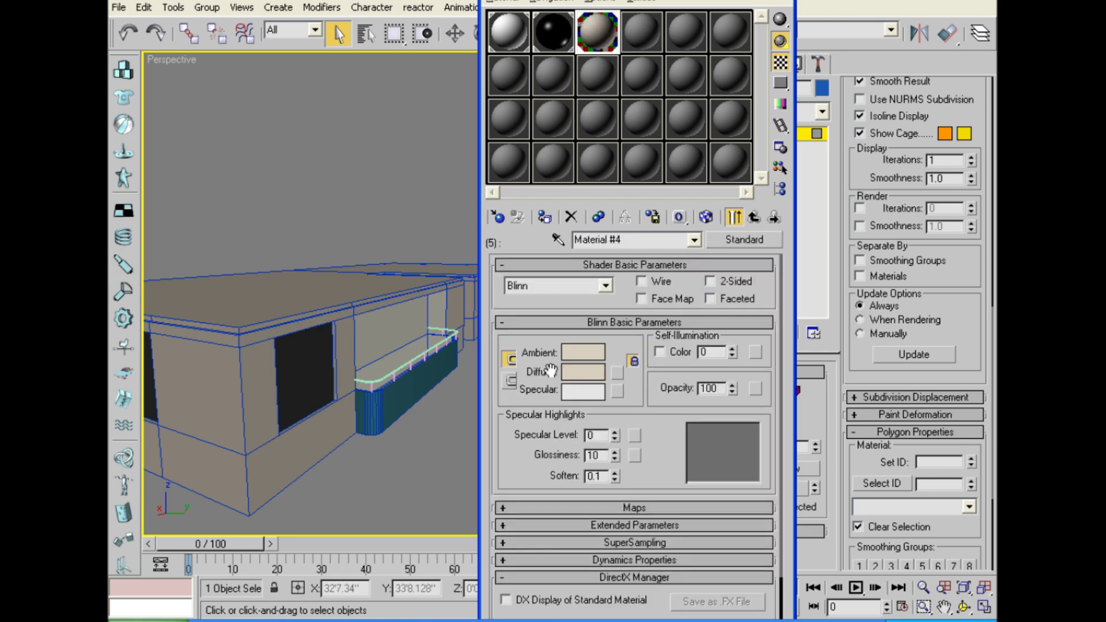
Darken the trim's Diffuse from beige to brown (133, 100, 49) in the Color Selector.
left_click(584, 371)
left_click_drag(612, 187, 612, 116)
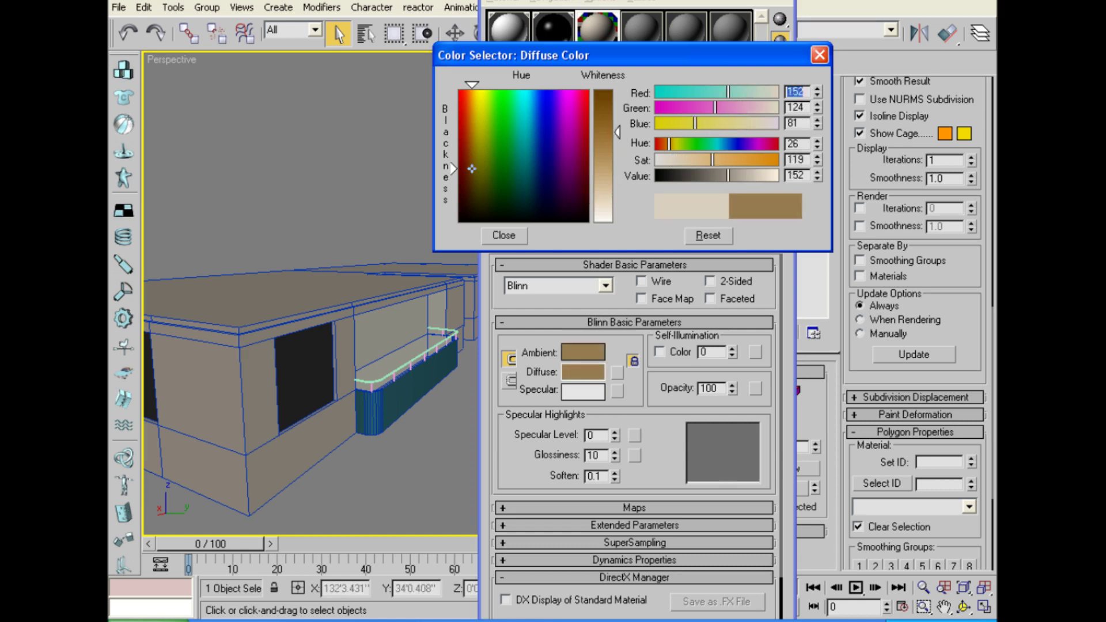
scroll(234, 353, "down", 5)
middle_click_drag(235, 353, 323, 403)
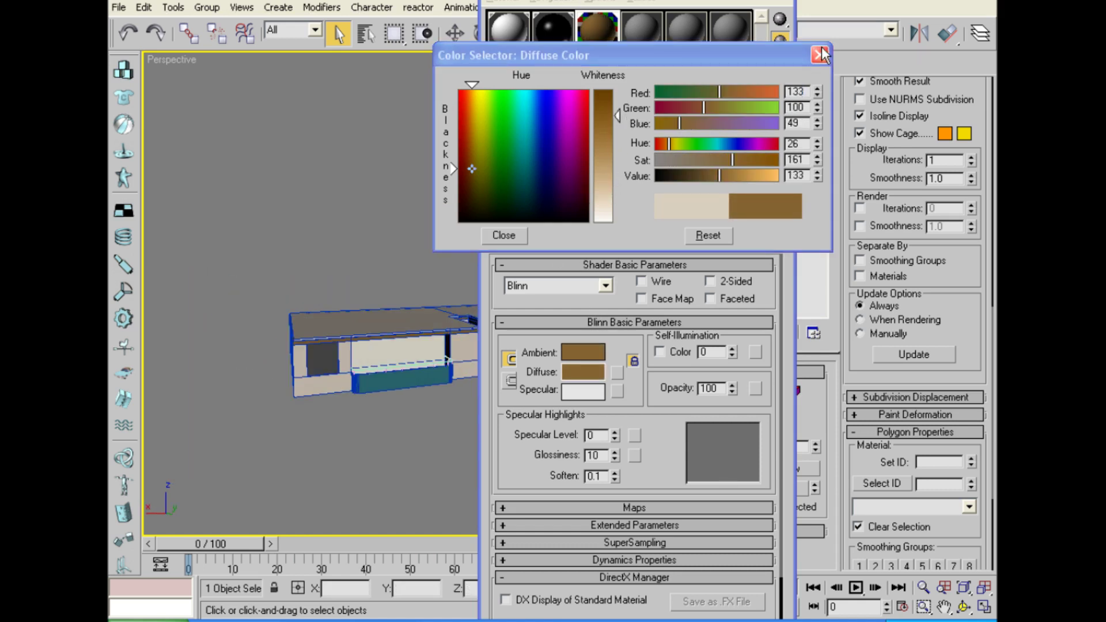
left_click(819, 55)
middle_click_drag(399, 254, 422, 267)
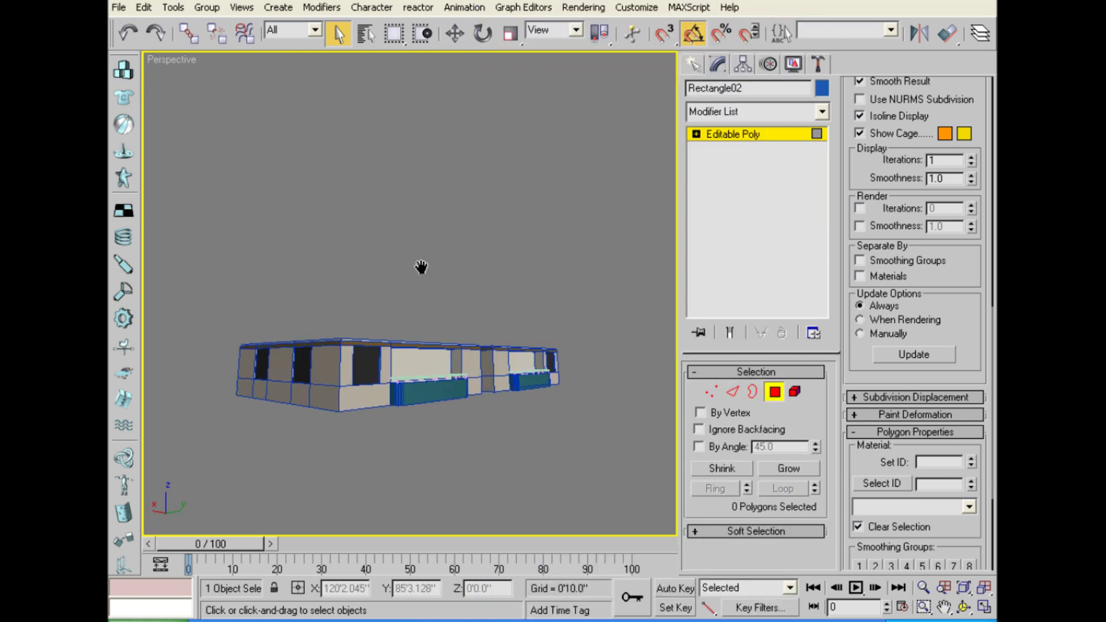
Test-render the perspective view, then unhide all hidden building parts.
key("shift+q")
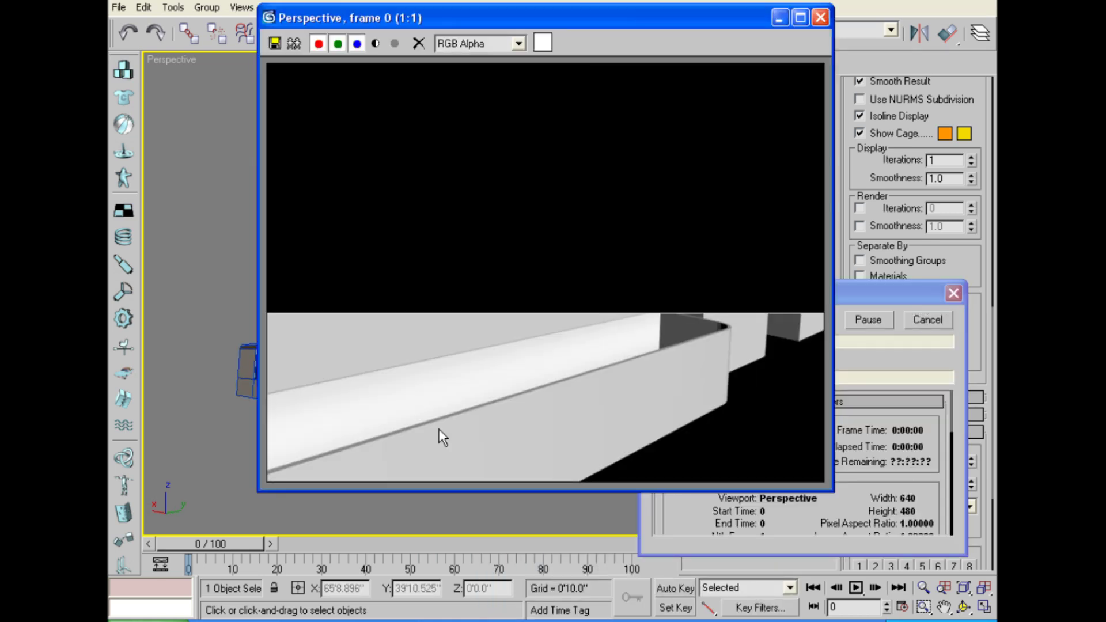
left_click(821, 18)
middle_click_drag(517, 413, 511, 333)
right_click(516, 415)
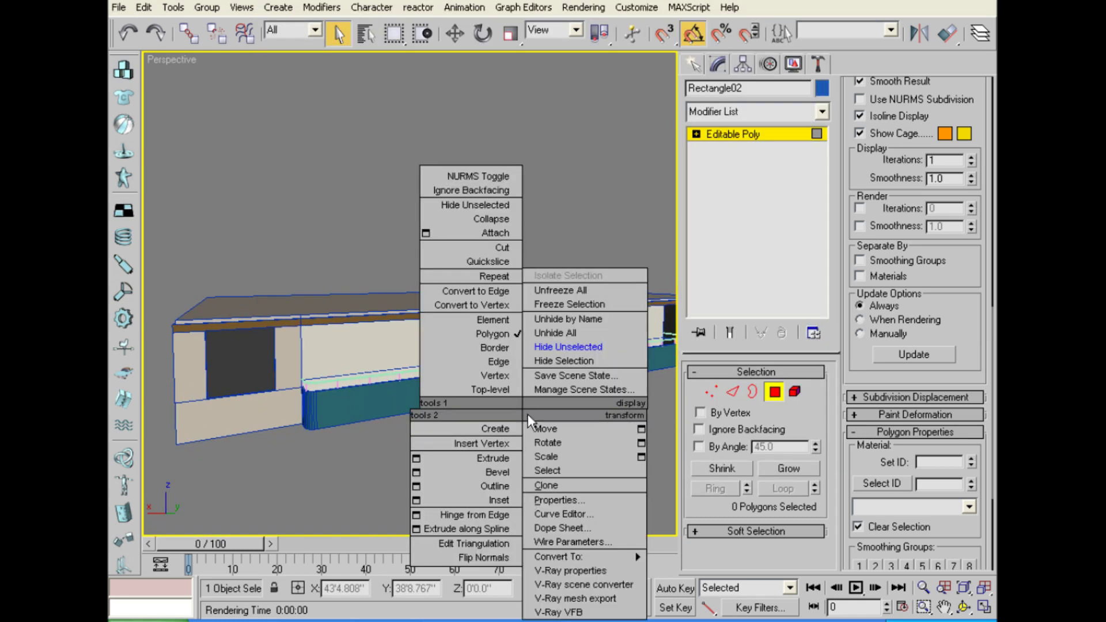
left_click(558, 327)
Orbit around the whole building and select the first-floor band's polygons.
middle_click_drag(491, 459, 449, 442)
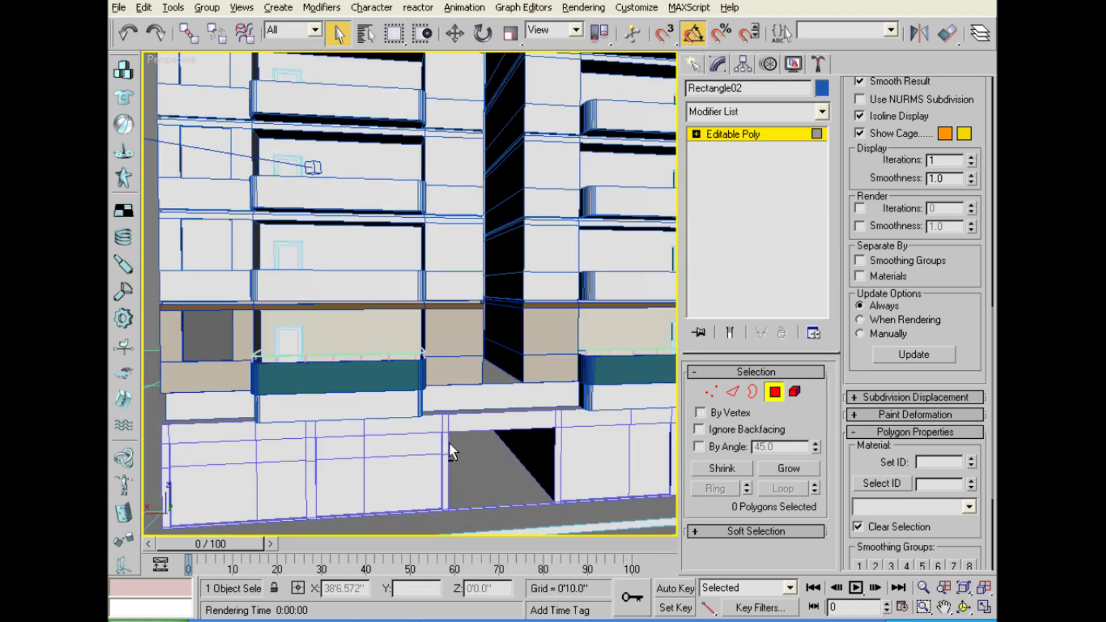
scroll(395, 403, "down", 3)
scroll(391, 411, "down", 4)
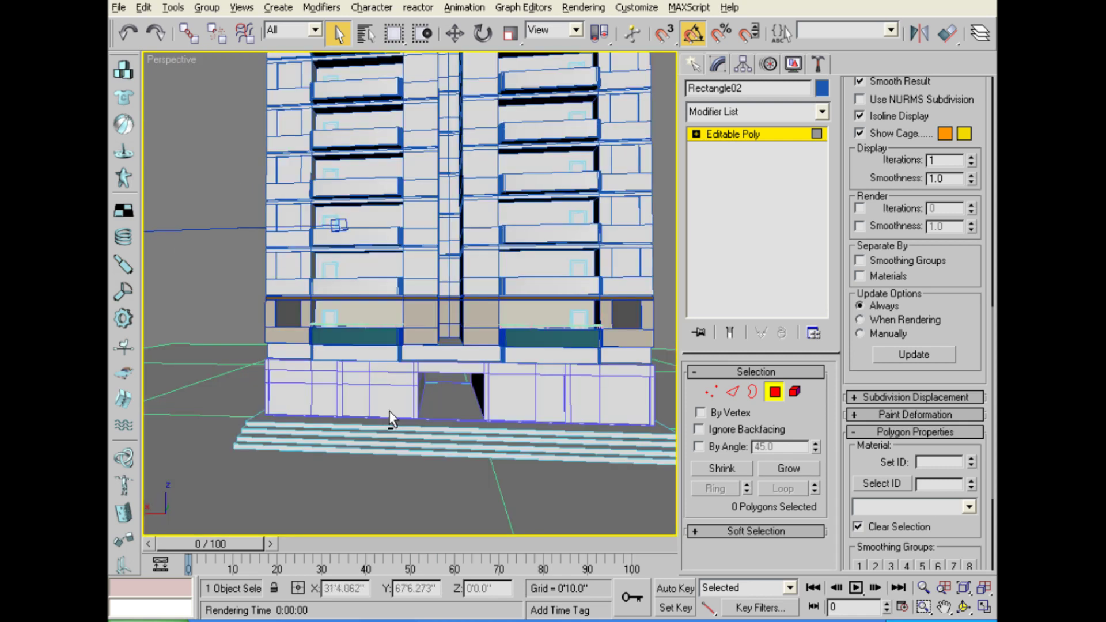
mouse_move(320, 354)
middle_mouse_down("alt")
mouse_move(306, 338)
mouse_move(312, 372)
middle_mouse_up("alt")
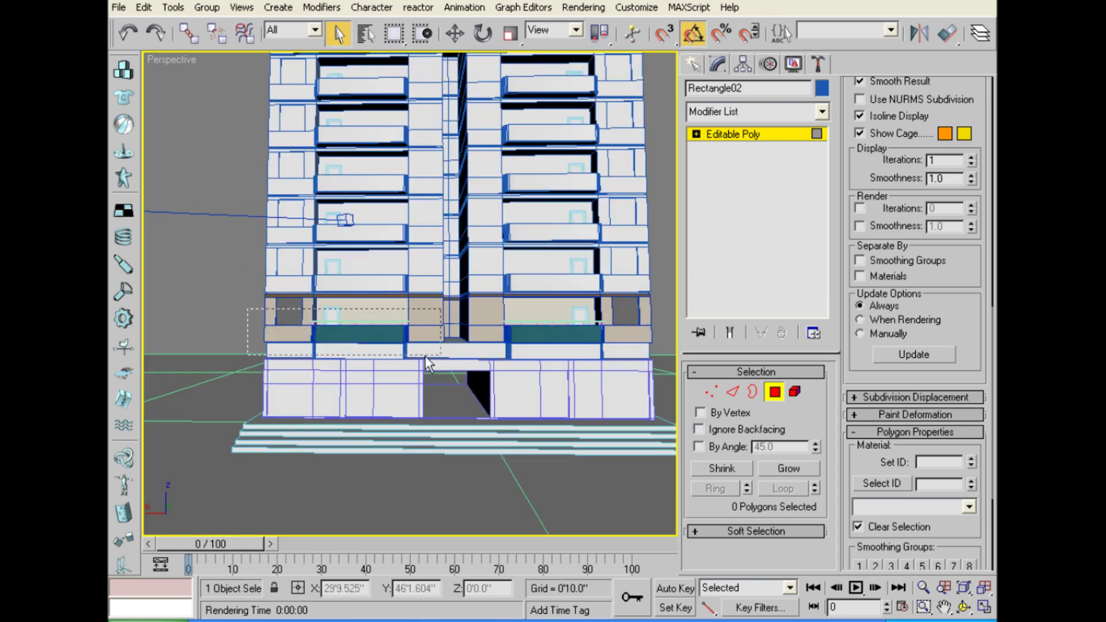
left_click_drag(427, 361, 671, 331)
mouse_move(274, 366)
middle_mouse_down("alt")
mouse_move(504, 371)
mouse_move(420, 362)
middle_mouse_up("alt")
Leave polygon editing and box-select the lower section's 27 objects.
left_click(694, 63)
mouse_move(357, 322)
middle_mouse_down("alt")
mouse_move(365, 313)
mouse_move(348, 323)
middle_mouse_up("alt")
left_click_drag(480, 350, 648, 330)
middle_click_drag(294, 358, 428, 380, "alt")
right_click(266, 325)
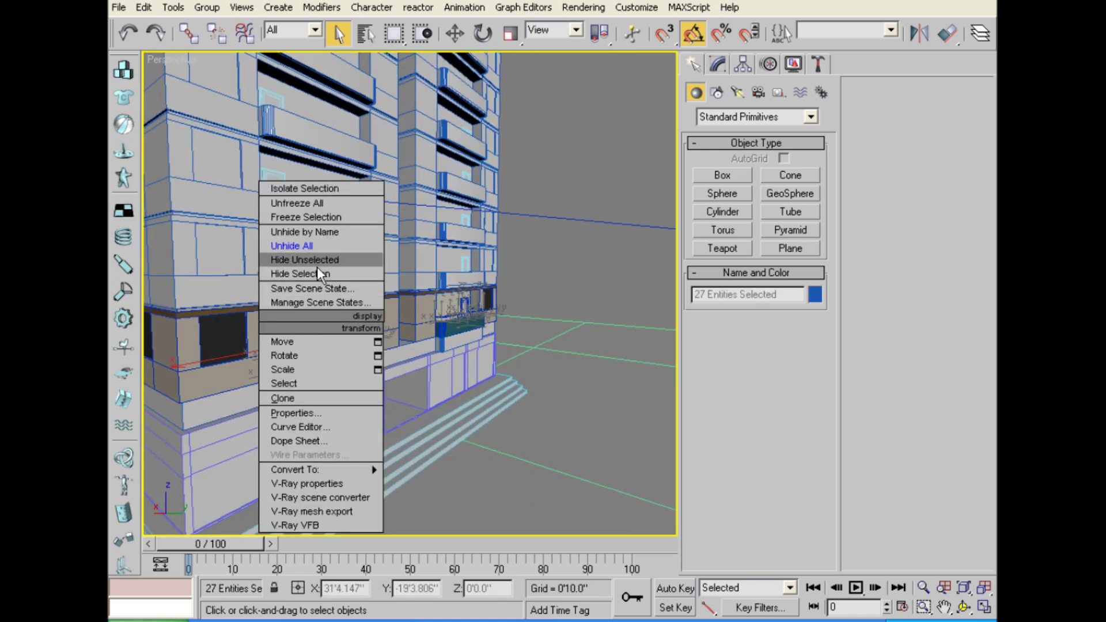
Hide everything except the lower section and frame the balcony railing.
left_click(317, 267)
scroll(322, 355, "up", 1)
scroll(382, 365, "up", 4)
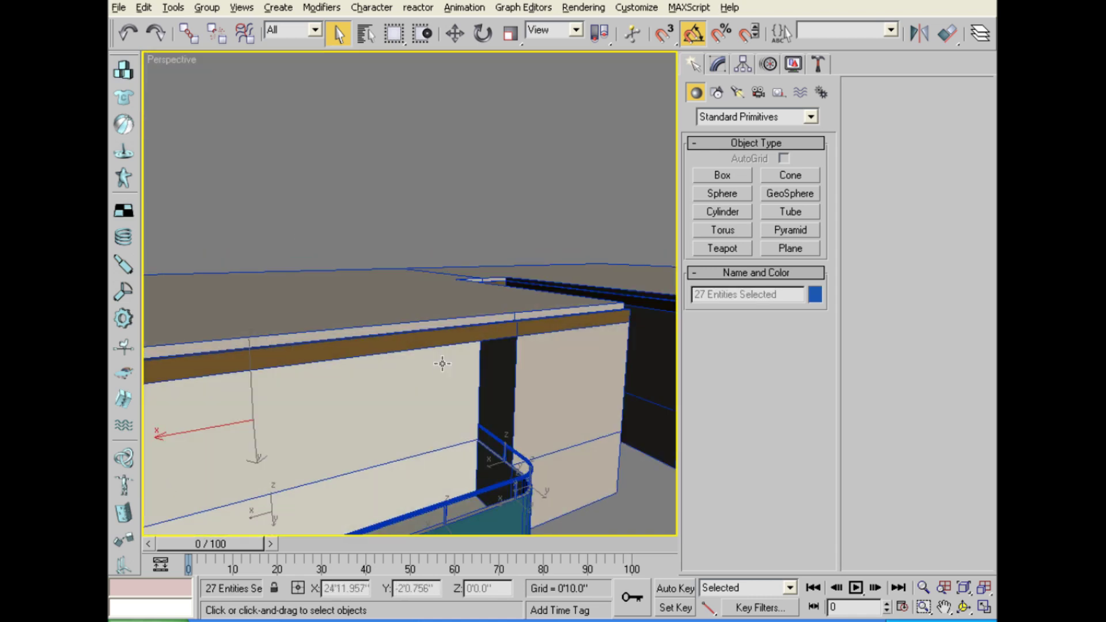
scroll(444, 363, "up", 3)
scroll(440, 346, "up", 2)
left_click(401, 327)
key("z")
scroll(476, 358, "up", 4)
scroll(477, 363, "up", 3)
scroll(477, 364, "down", 10)
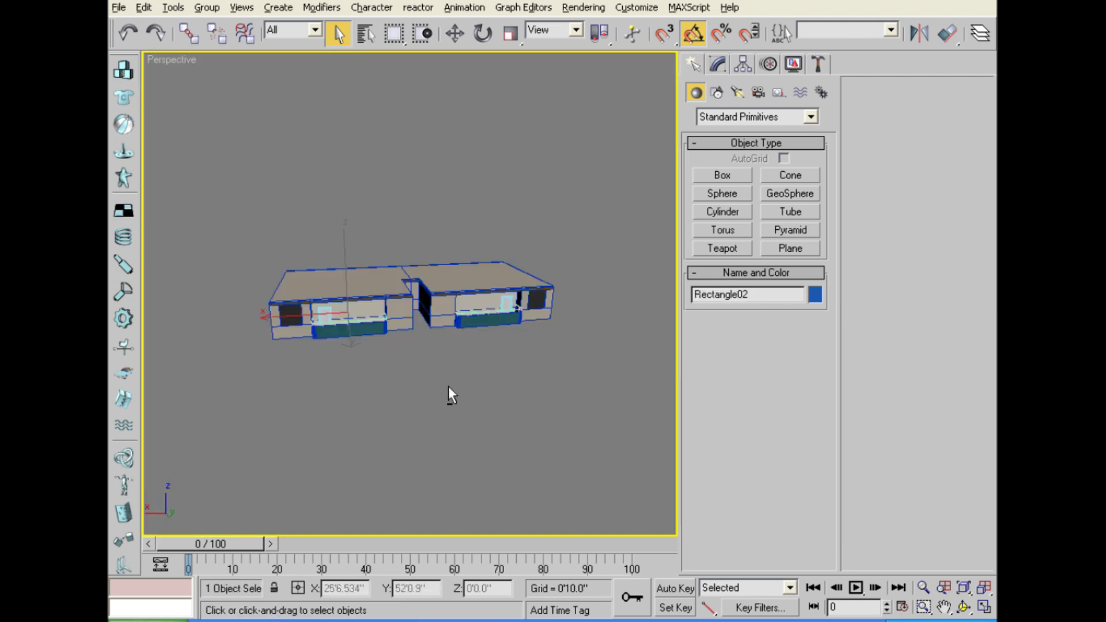
Select the door and frame it in the view.
left_click(431, 358)
left_click(347, 315)
key("z")
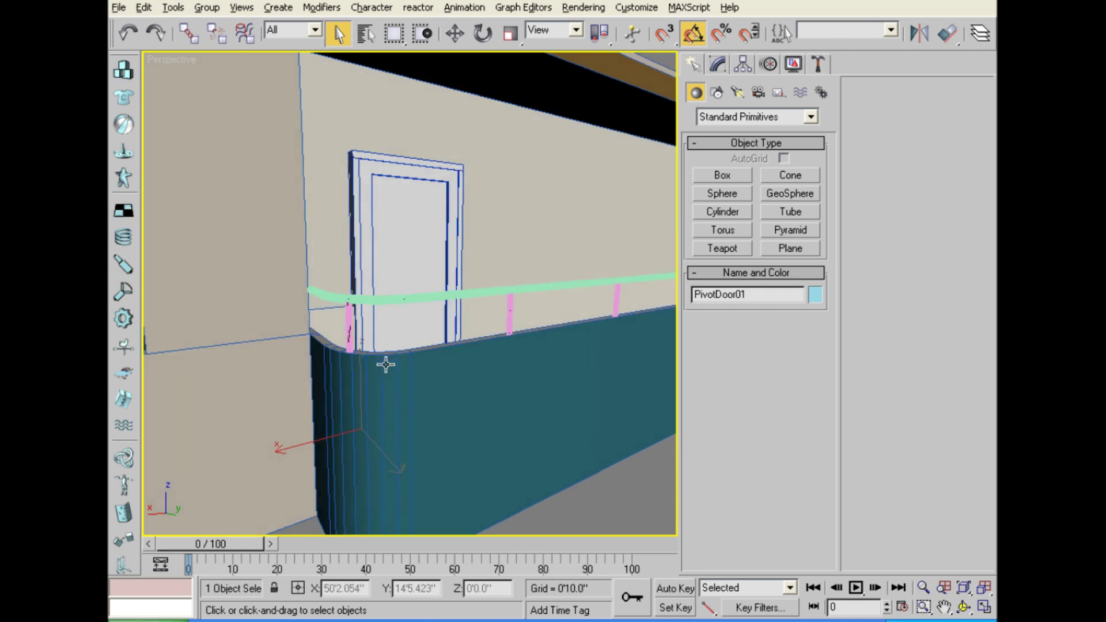
middle_click_drag(385, 366, 368, 396, "alt")
scroll(368, 396, "up", 2)
Start a new material in an empty slot with a Bitmap Diffuse map.
key("m")
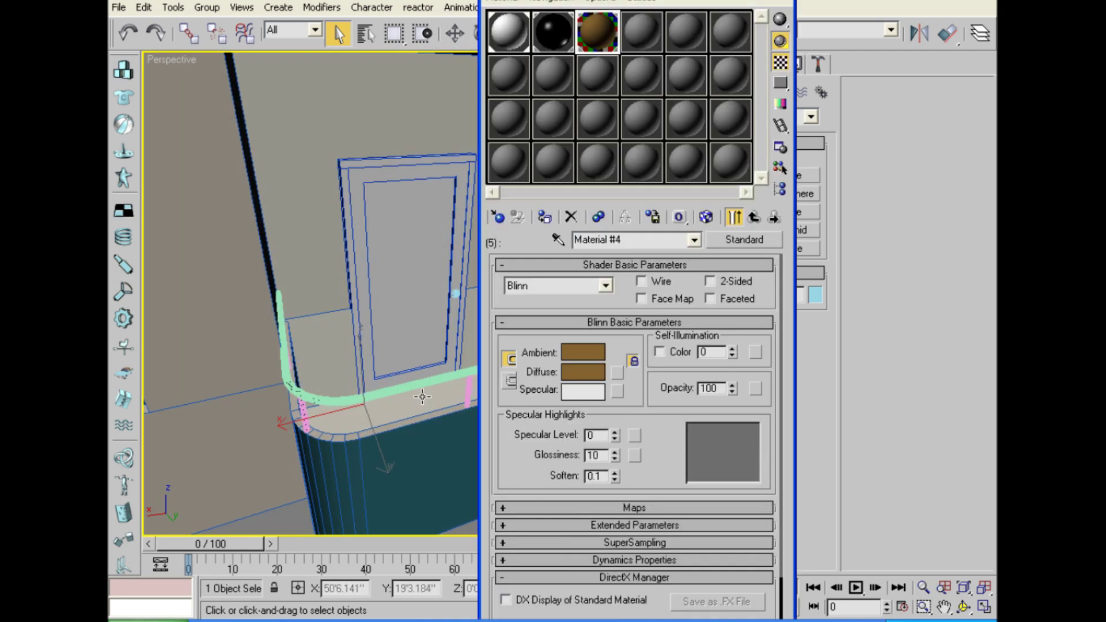
left_click(644, 44)
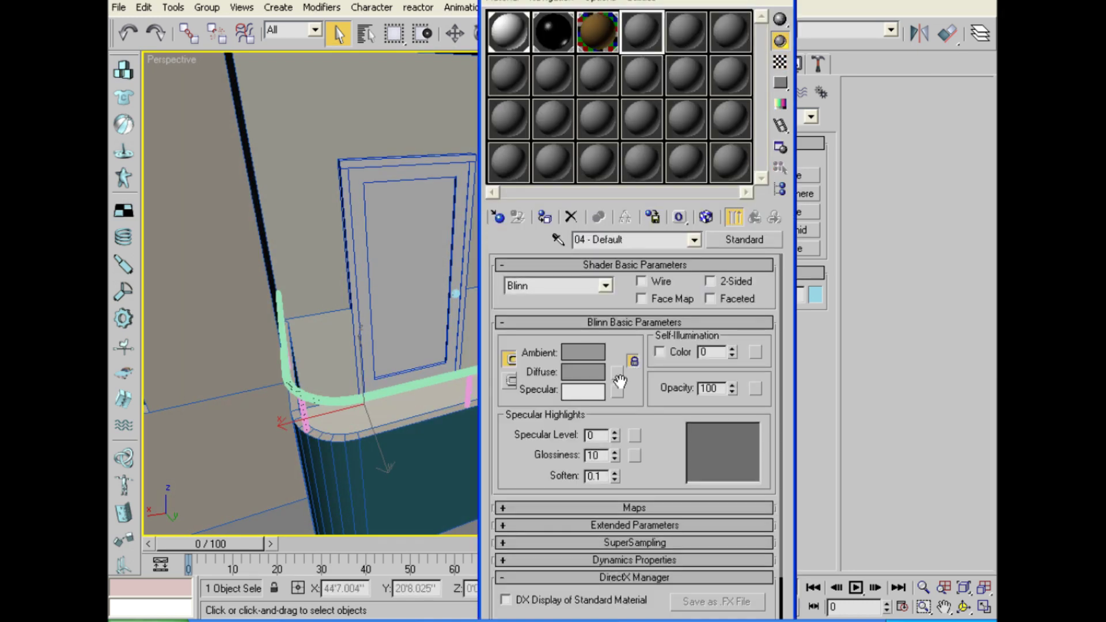
left_click(618, 374)
double_click(610, 78)
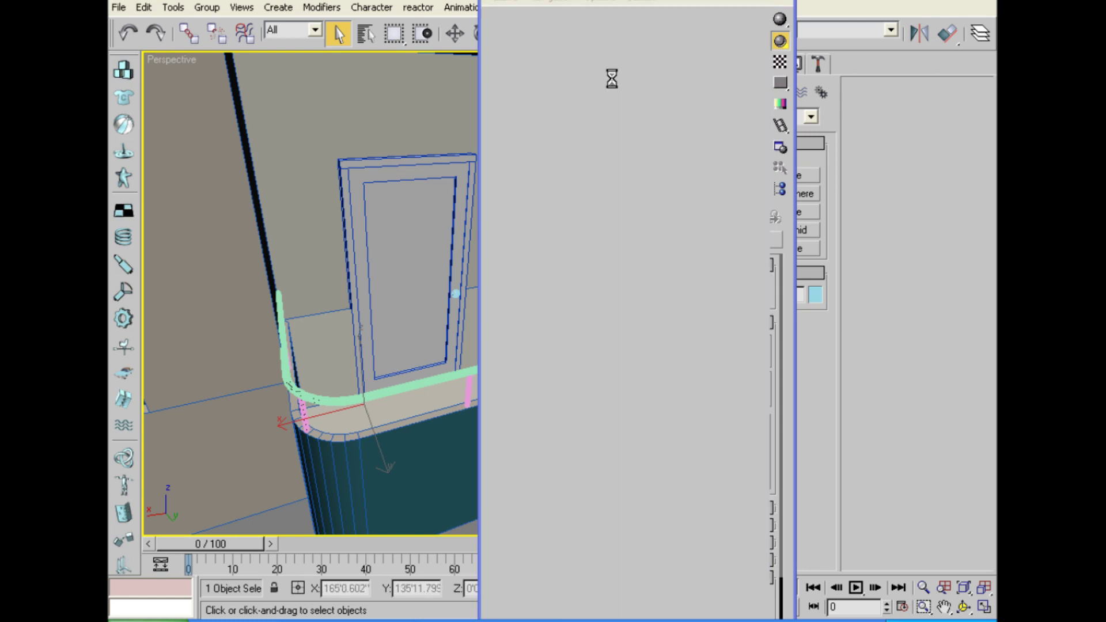
left_click_drag(268, 23, 605, 58)
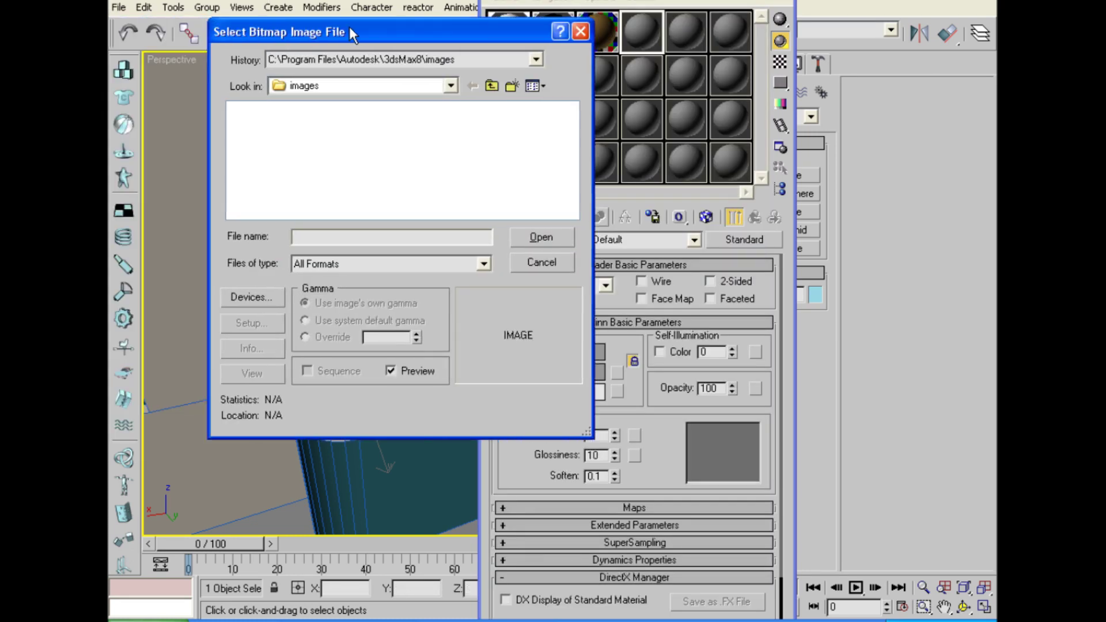
Browse the folders on Local Disk (E:) and check recent image locations.
left_click(613, 123)
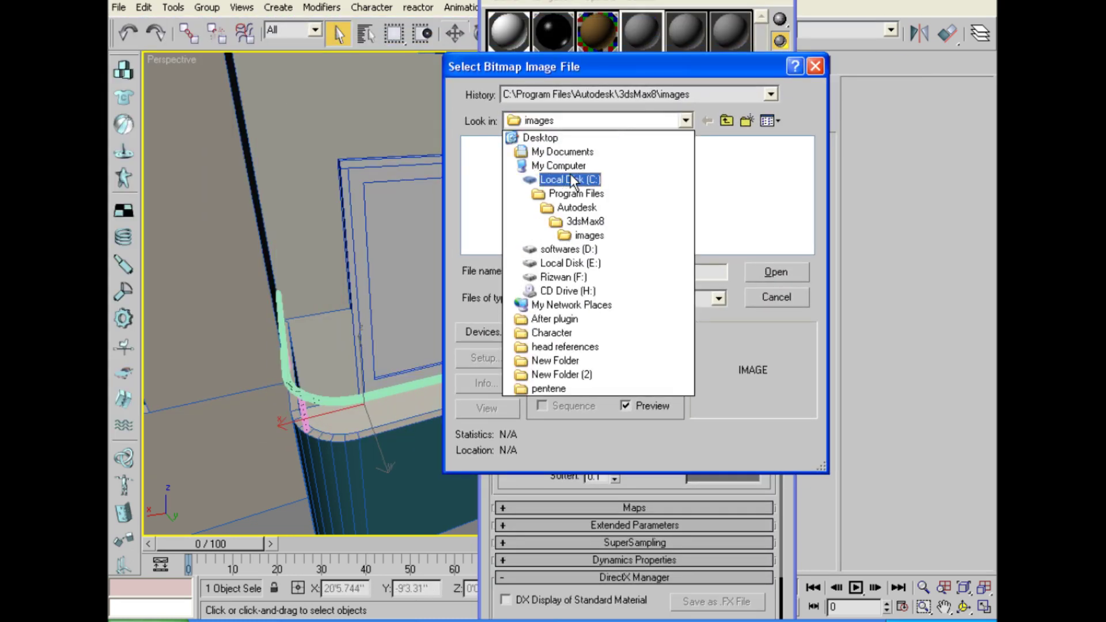
left_click(582, 249)
left_click(520, 190)
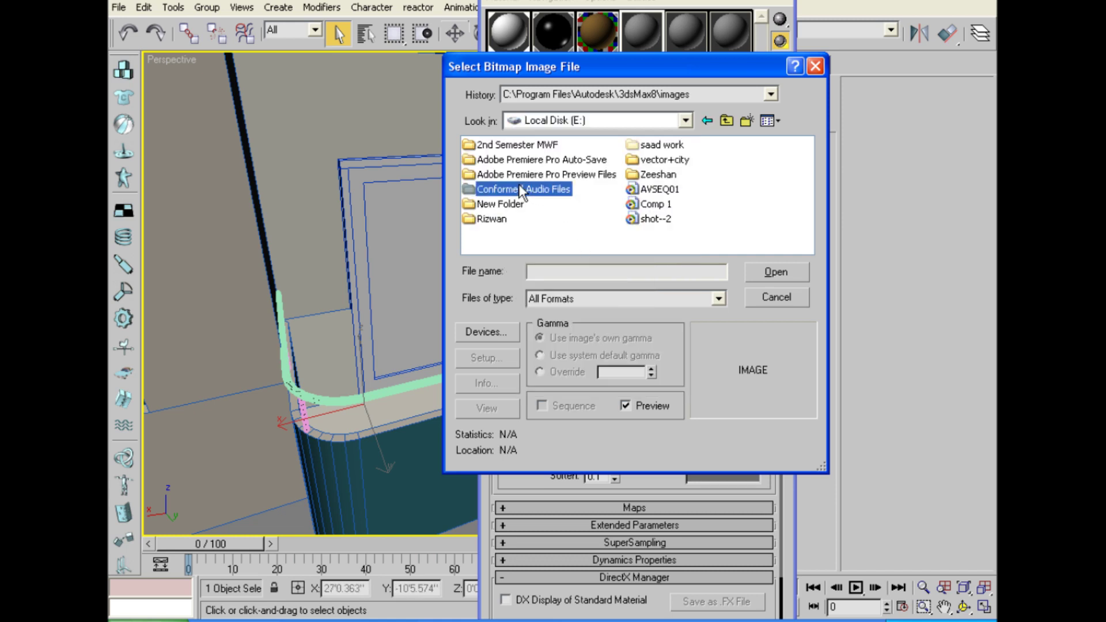
key("Down")
key("Down")
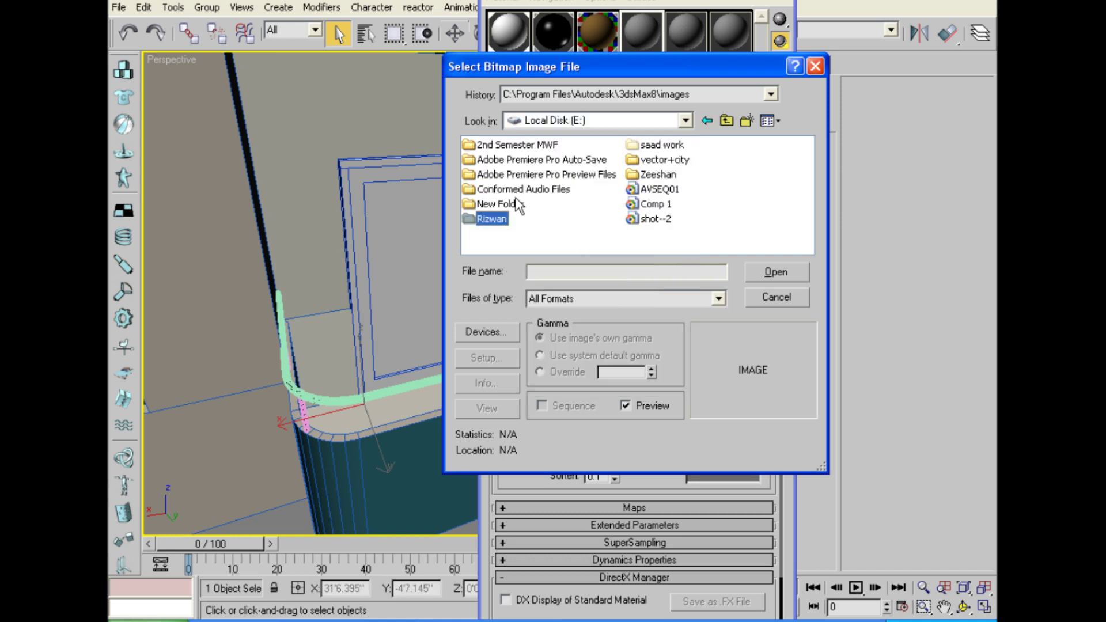
double_click(497, 218)
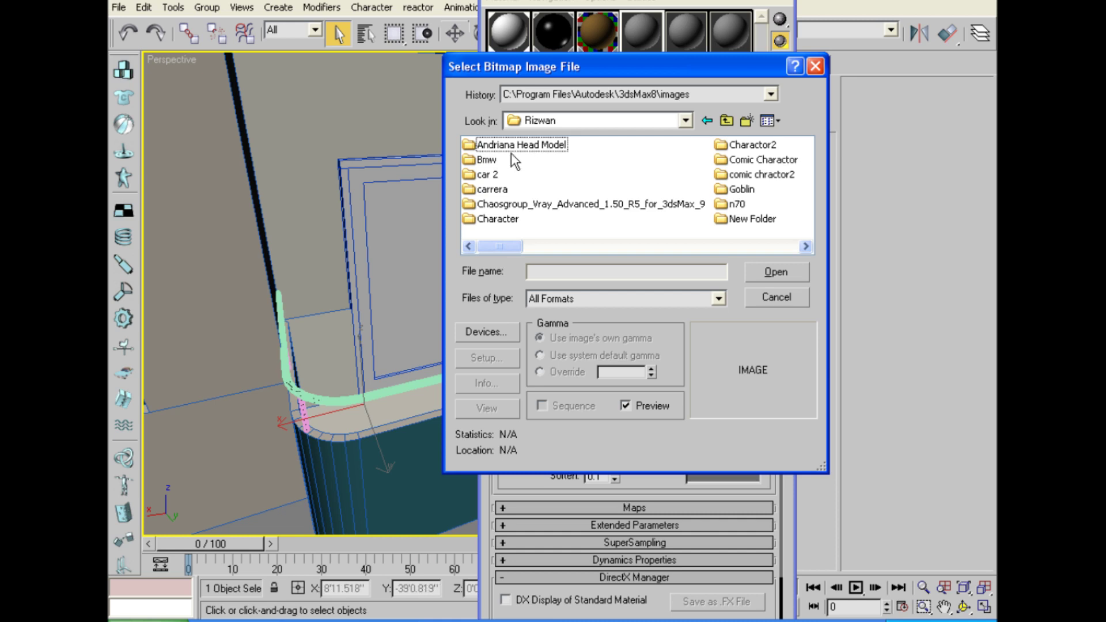
left_click(513, 151)
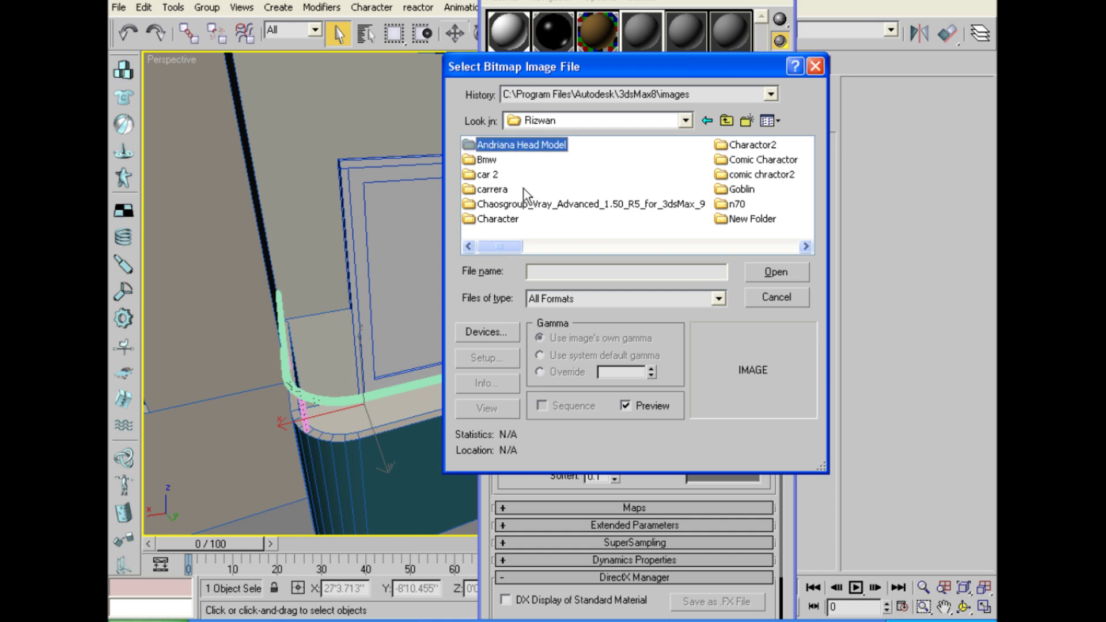
left_click(696, 94)
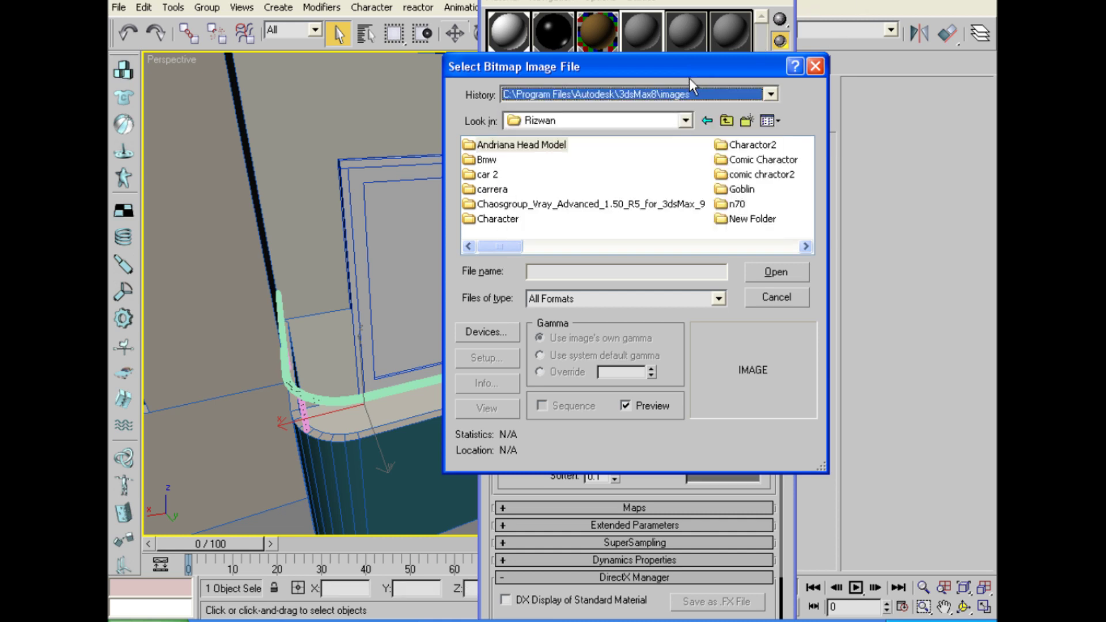
Open the ArchMat folder on drive F and view the textures as thumbnails.
left_click(651, 120)
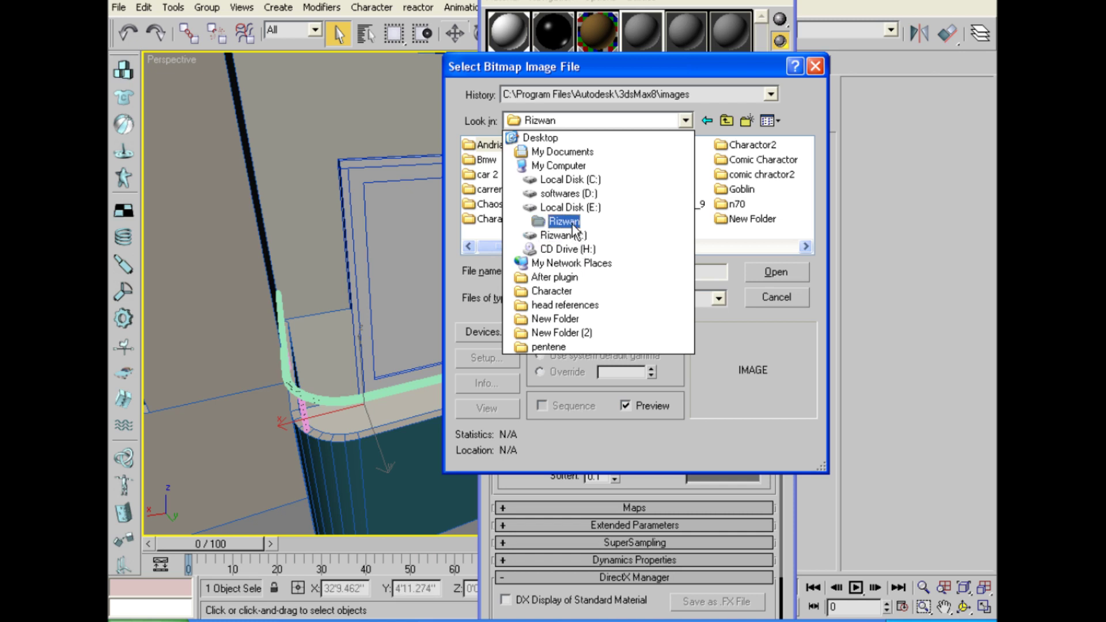
left_click(576, 236)
double_click(486, 145)
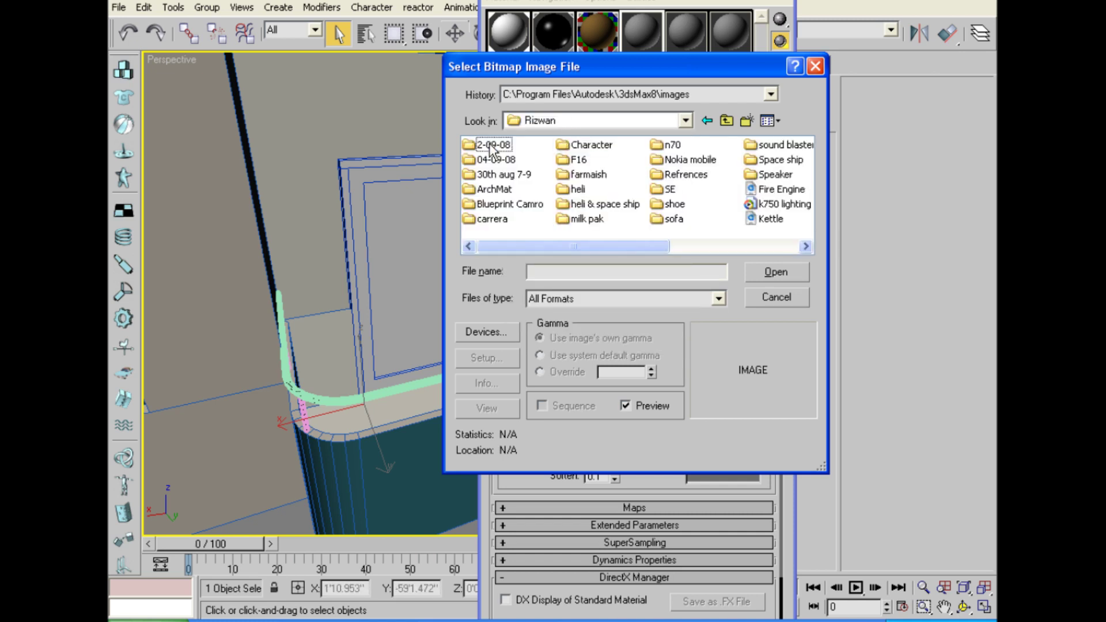
double_click(500, 189)
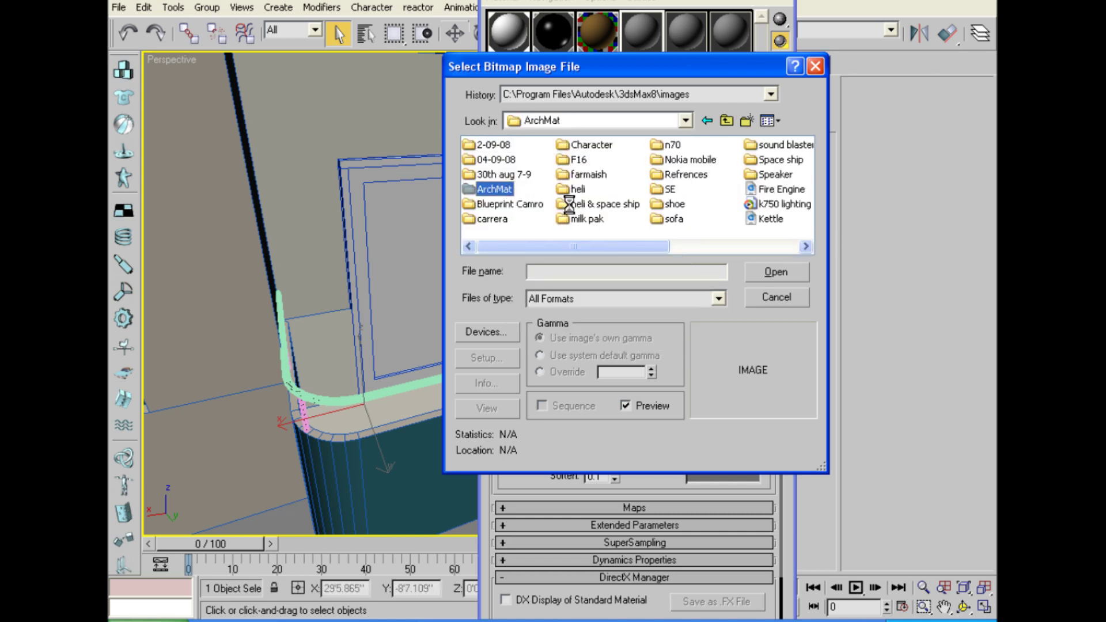
left_click(768, 120)
left_click(766, 142)
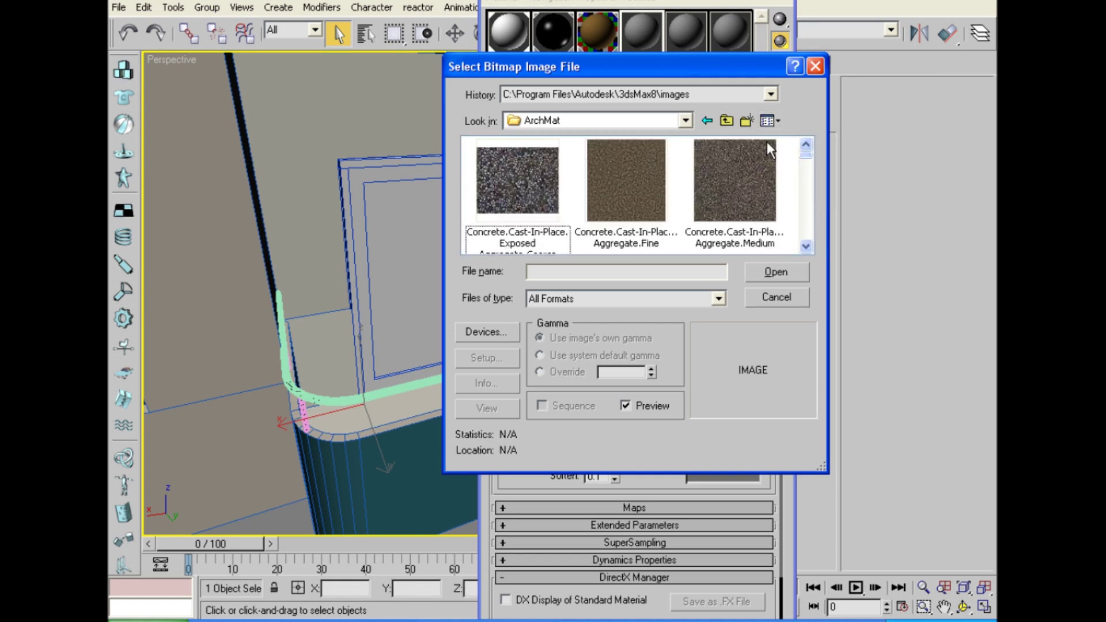
Enlarge the file browser and scroll through the ArchMat texture thumbnails.
left_click_drag(821, 459, 838, 510)
scroll(764, 265, "down", 3)
scroll(764, 265, "down", 3)
scroll(766, 264, "down", 3)
scroll(766, 268, "down", 3)
mouse_move(829, 171)
left_mouse_down()
mouse_move(824, 290)
mouse_move(826, 280)
mouse_move(752, 281)
left_mouse_up()
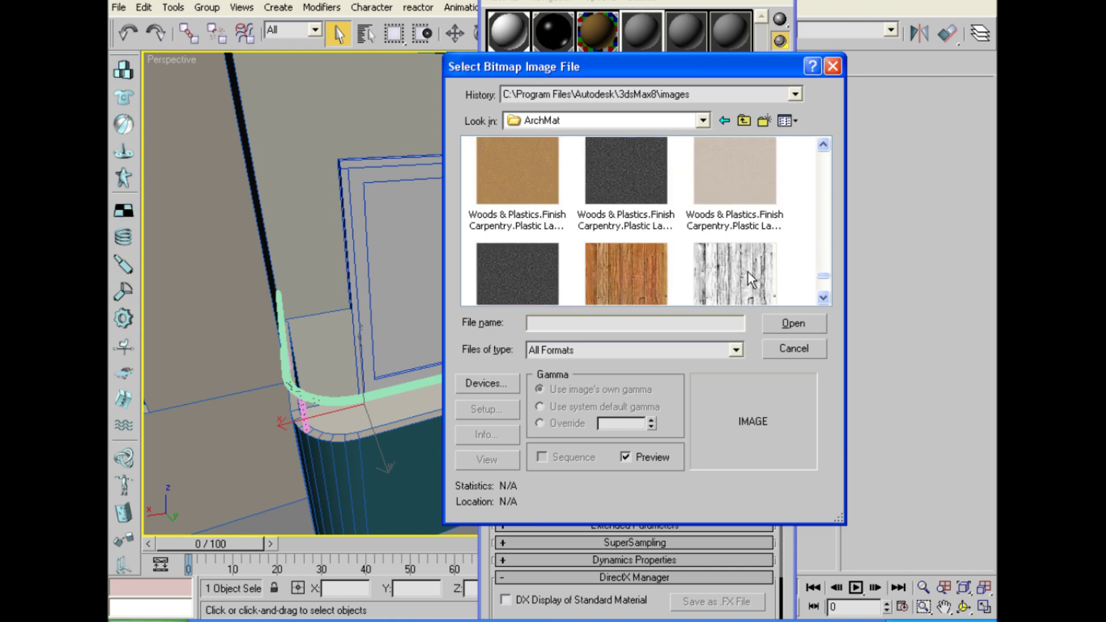
scroll(702, 279, "down", 1)
scroll(702, 278, "down", 2)
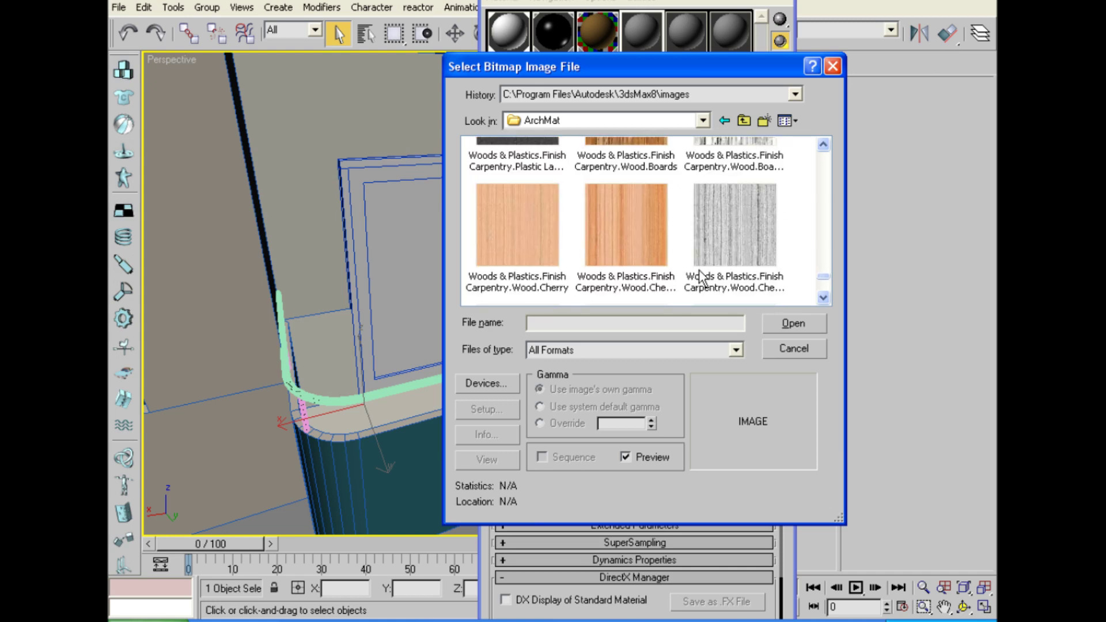
scroll(617, 241, "down", 2)
scroll(617, 241, "down", 1)
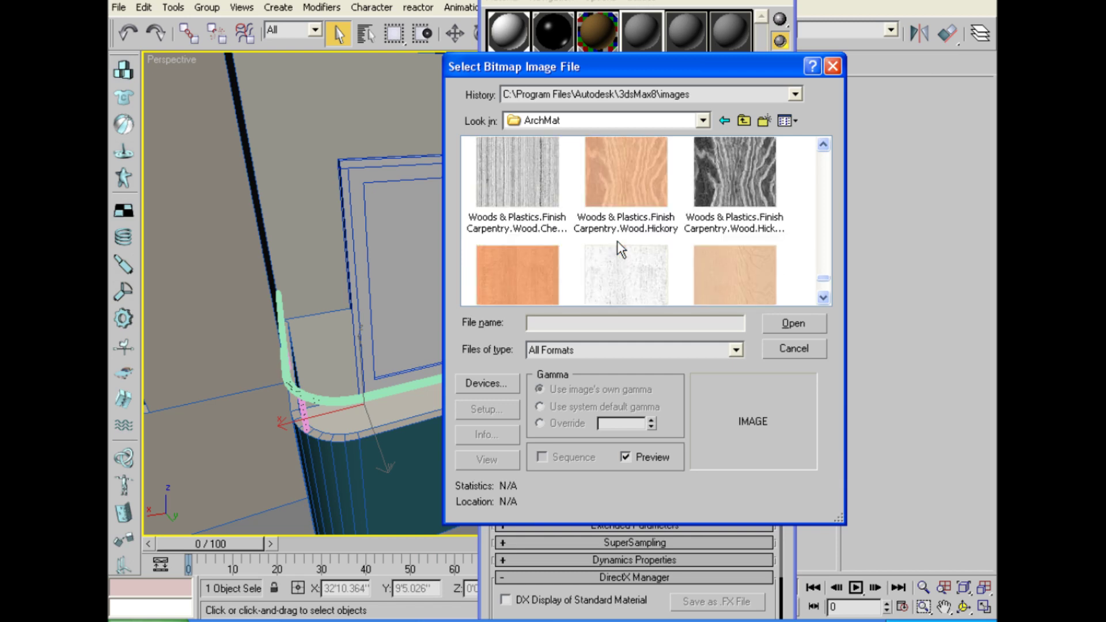
scroll(617, 242, "down", 1)
Preview the Mahogany, Cherry, Cherry.2, Paneling, Oak and Paneling.1 wood textures.
left_click(517, 230)
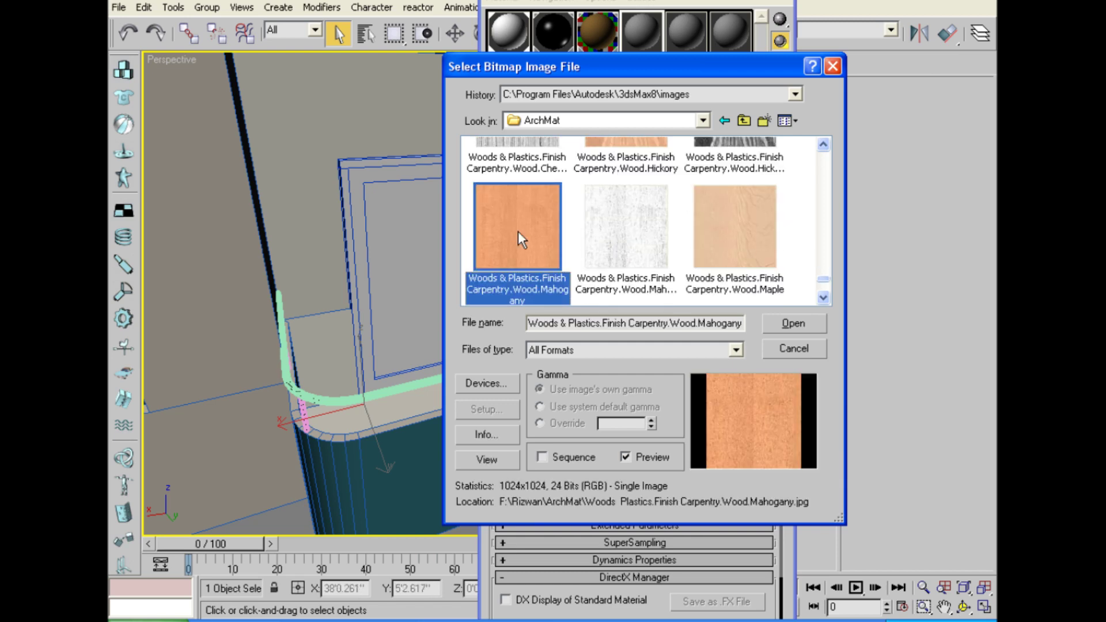
scroll(518, 231, "up", 2)
scroll(519, 226, "up", 1)
left_click(555, 214)
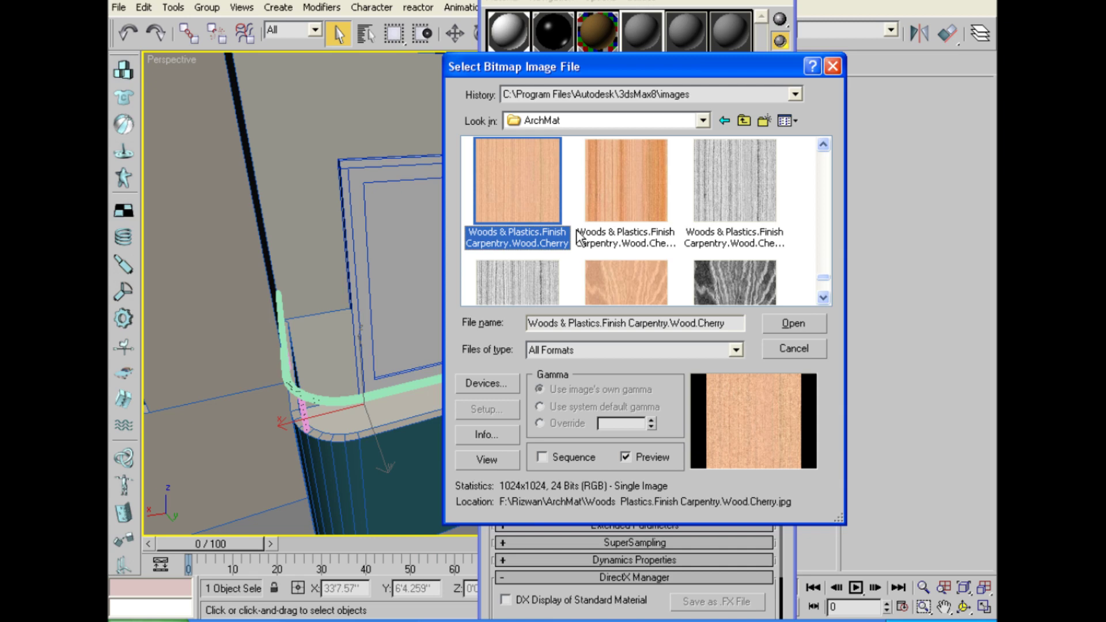
scroll(599, 242, "up", 1)
left_click(627, 265)
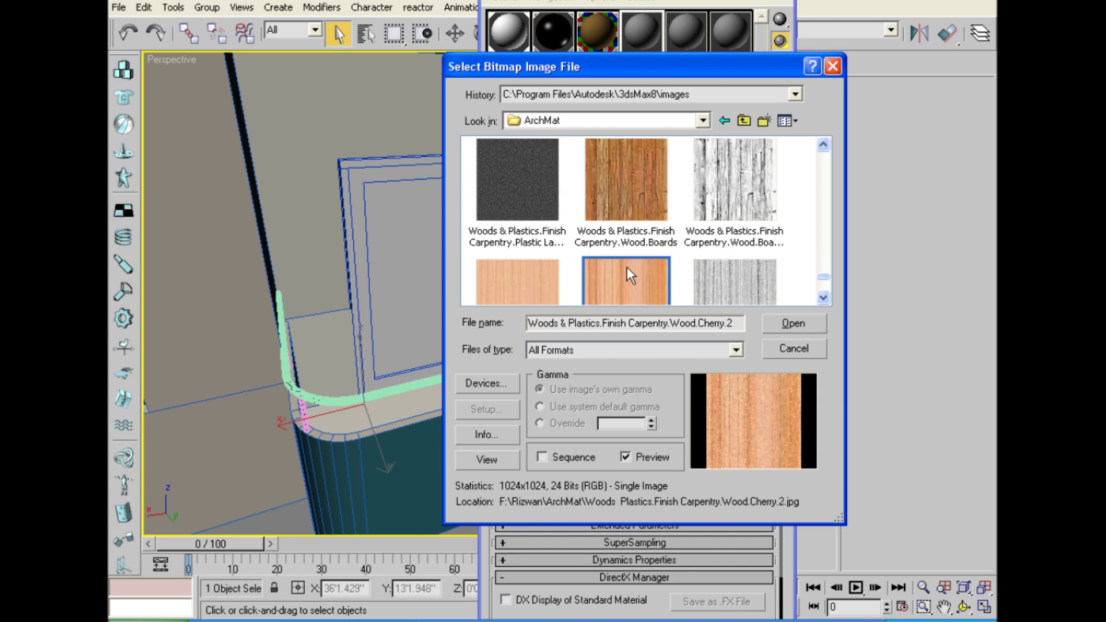
scroll(628, 266, "down", 2)
scroll(630, 263, "down", 1)
scroll(632, 270, "up", 1)
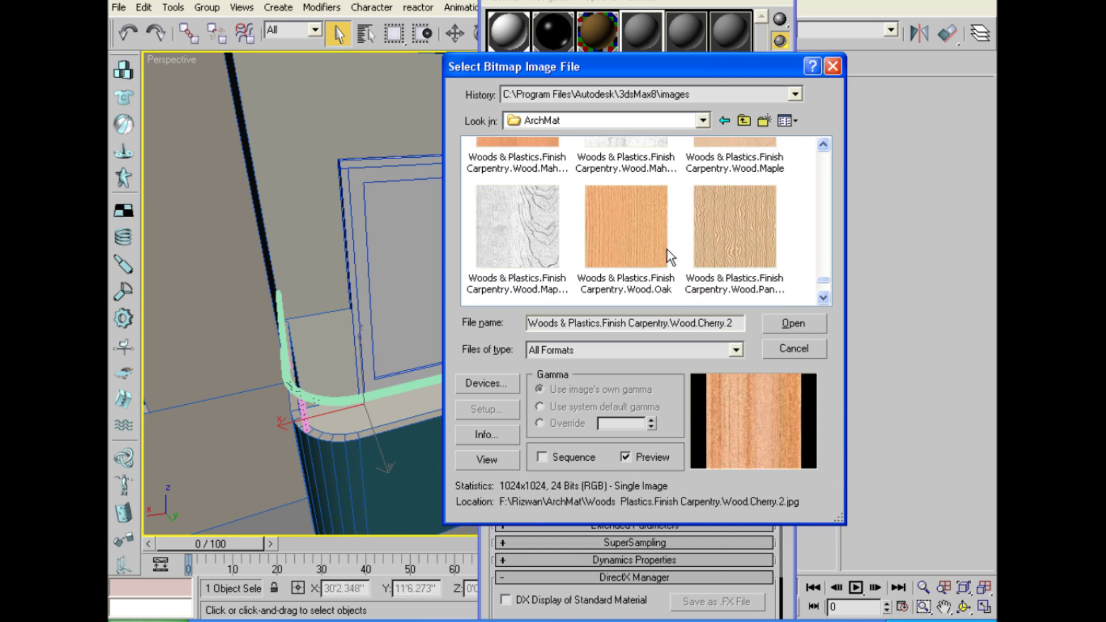
left_click(711, 233)
left_click(646, 232)
scroll(634, 236, "up", 1)
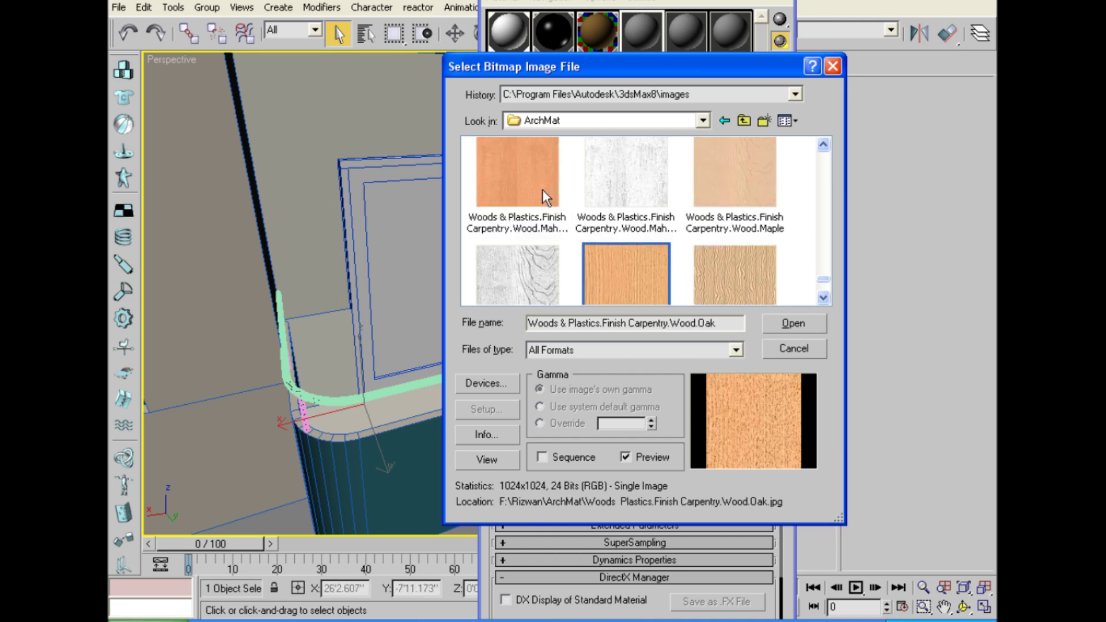
left_click(544, 193)
scroll(558, 210, "down", 2)
left_click(548, 205)
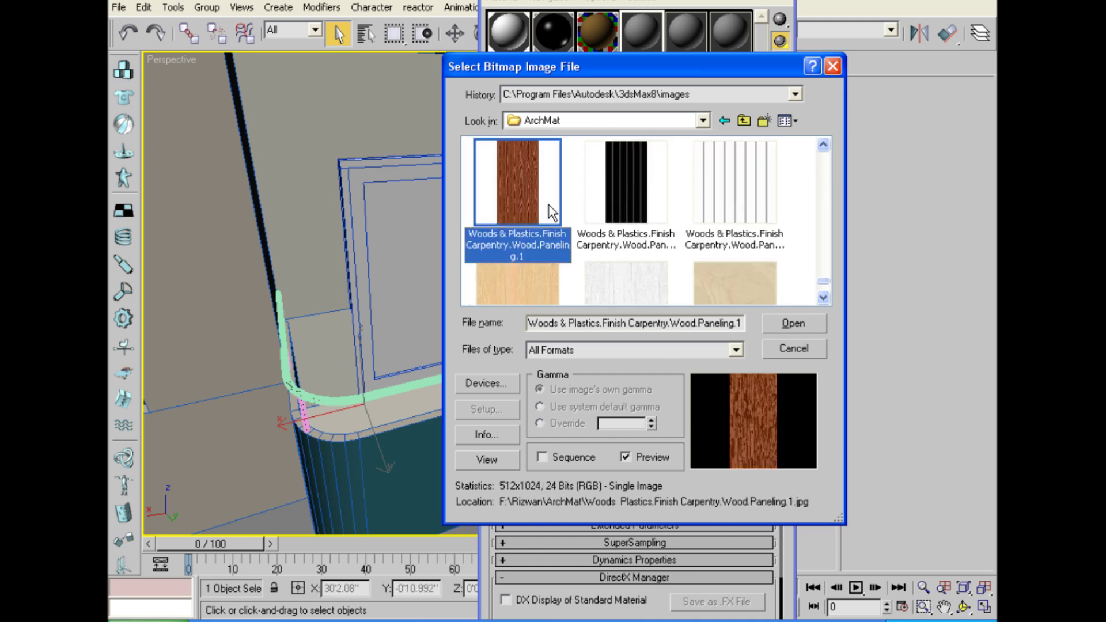
scroll(561, 209, "down", 3)
Compare the Mahogany, Hickory, Cherry and Boards wood textures again.
left_click(530, 175)
scroll(608, 207, "up", 2)
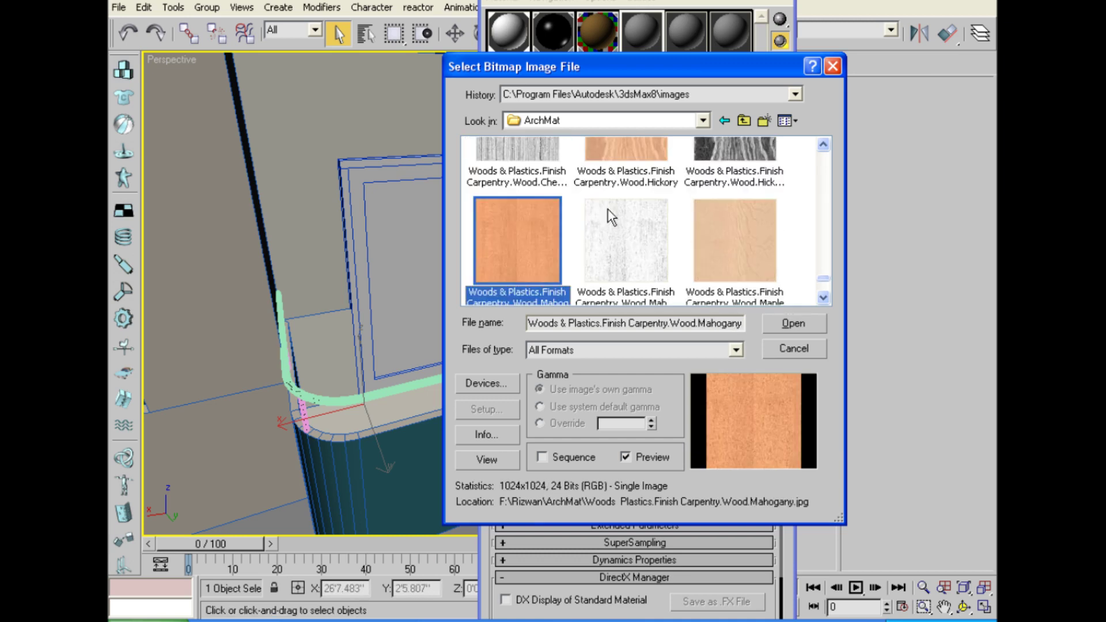
scroll(607, 210, "up", 1)
left_click(599, 208)
scroll(659, 244, "up", 2)
scroll(659, 243, "down", 2)
scroll(569, 253, "up", 1)
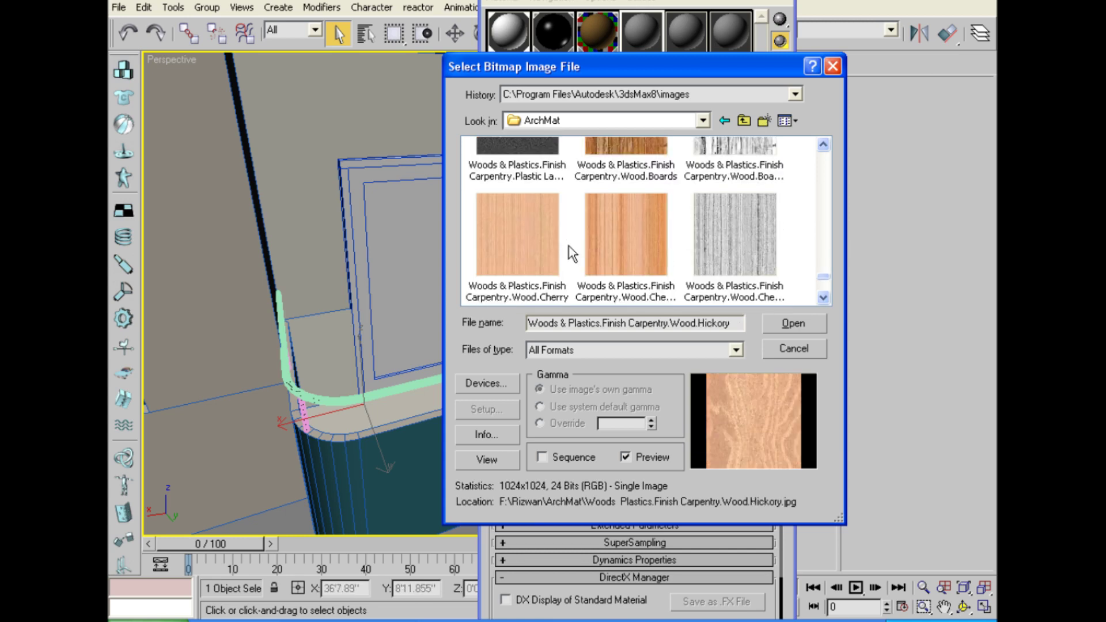
left_click(544, 243)
scroll(558, 244, "up", 1)
scroll(580, 245, "up", 1)
left_click(611, 232)
scroll(610, 232, "up", 1)
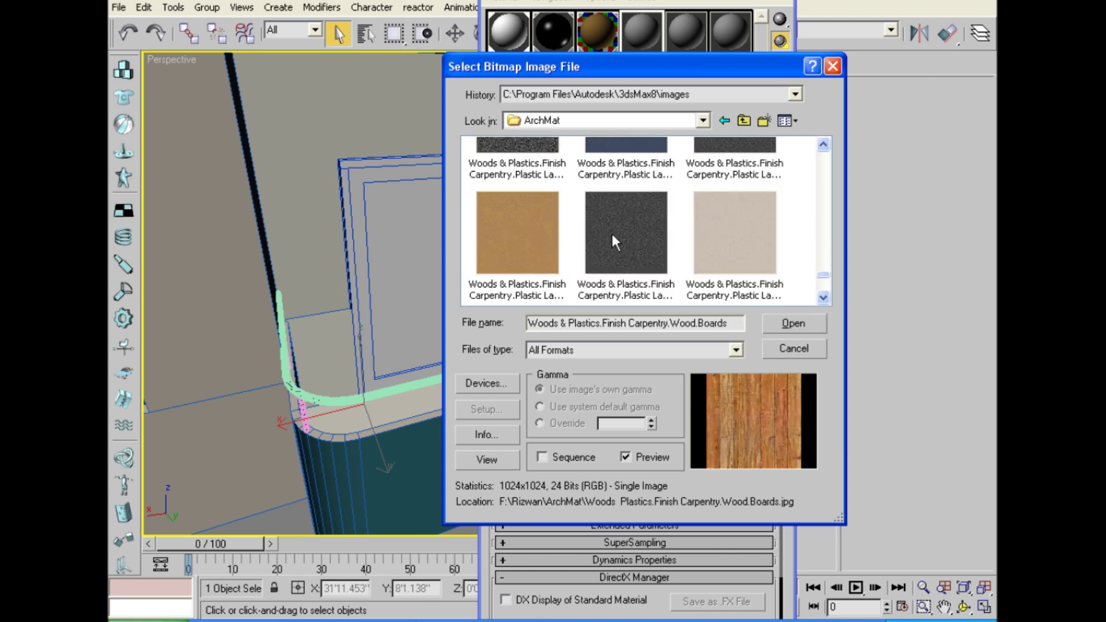
scroll(576, 234, "down", 1)
scroll(572, 241, "up", 1)
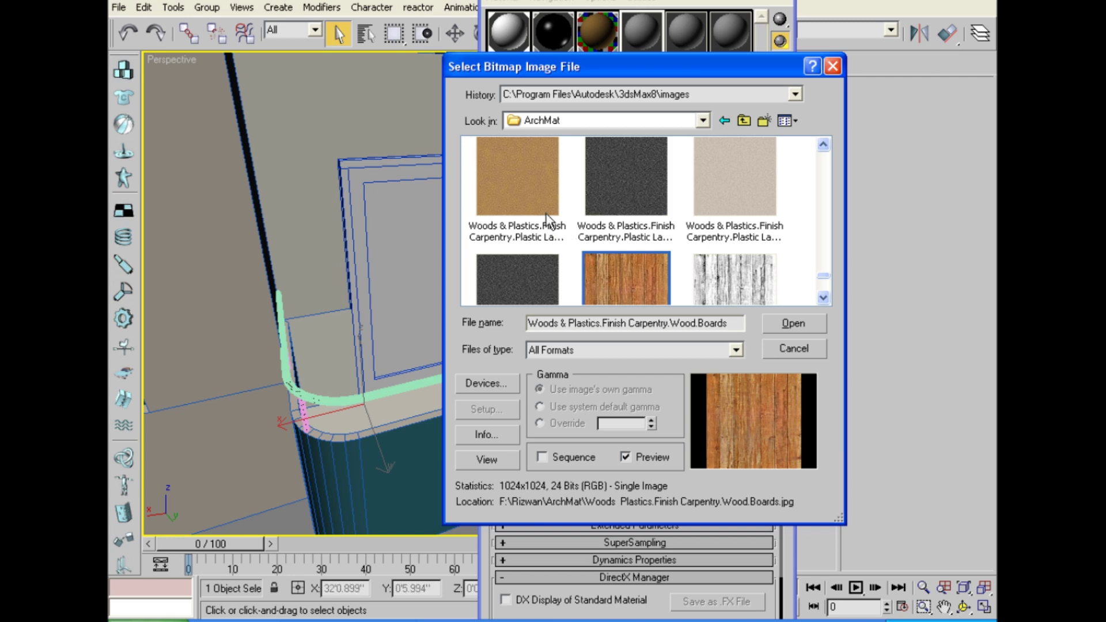
Choose Plastic Laminates.Rust over the uneven shingles texture and load it.
left_click(562, 229)
scroll(628, 271, "up", 1)
scroll(698, 323, "up", 1)
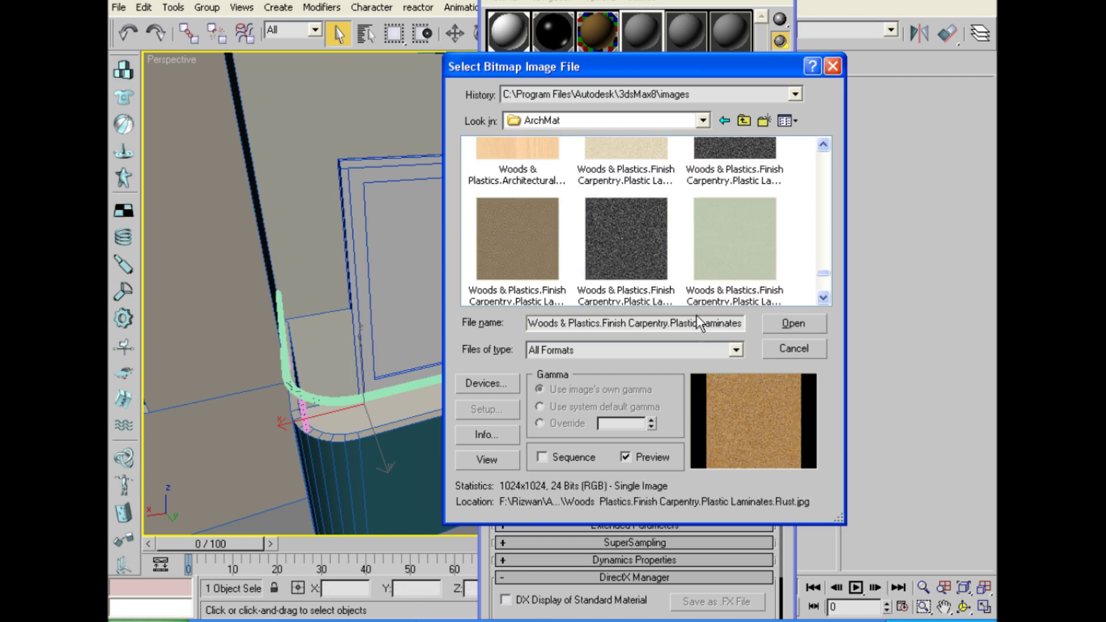
scroll(699, 277, "up", 1)
scroll(694, 264, "up", 2)
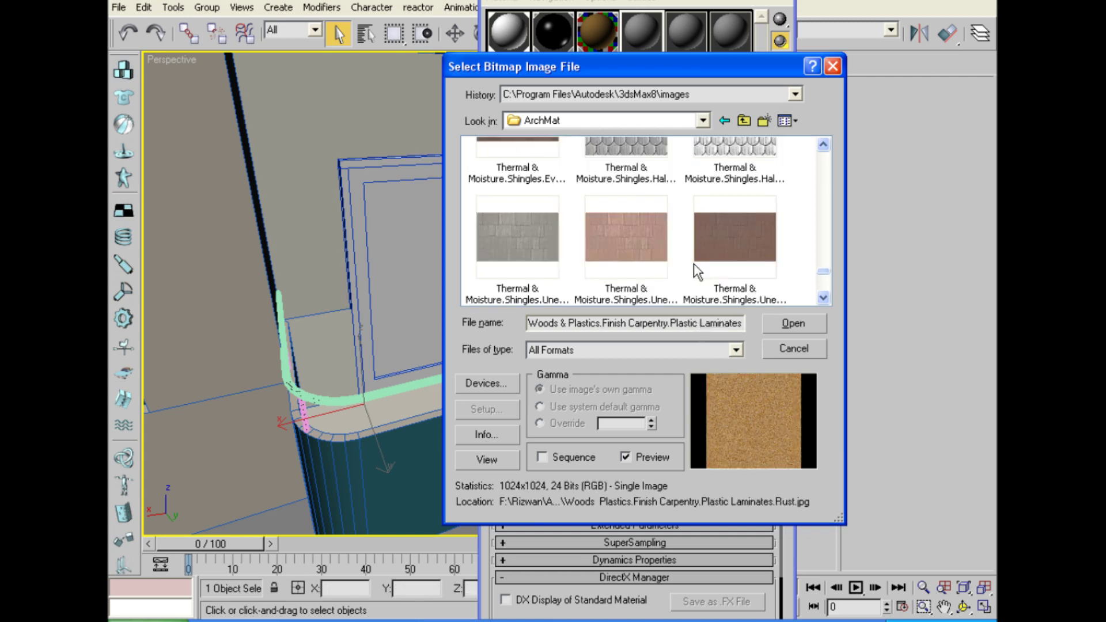
left_click(649, 249)
scroll(644, 244, "up", 1)
scroll(644, 244, "down", 3)
scroll(644, 244, "down", 2)
scroll(598, 239, "up", 2)
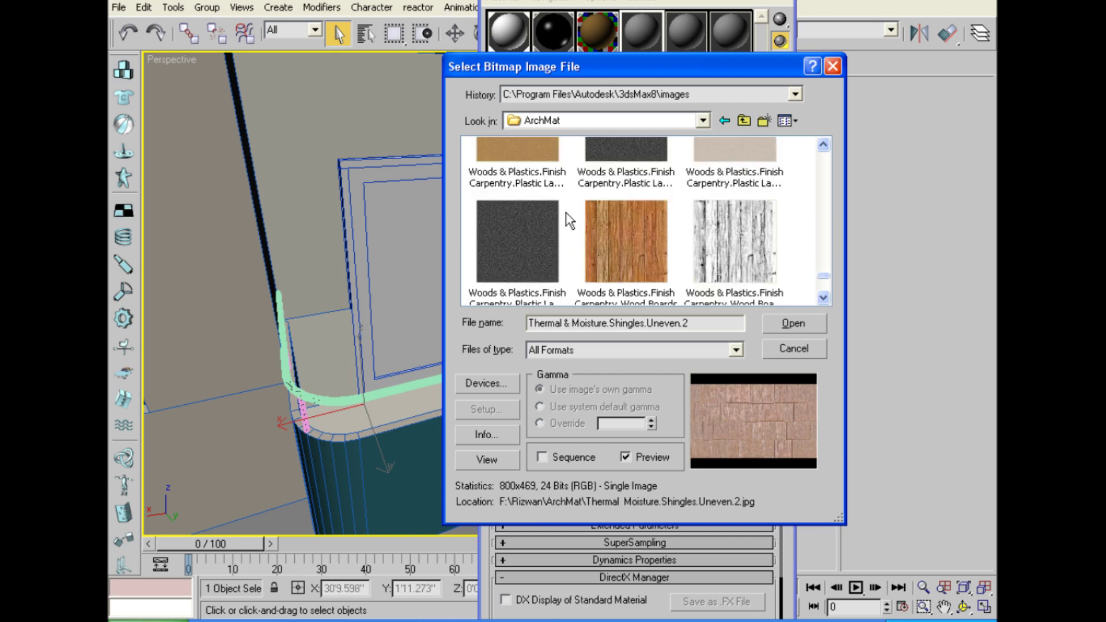
scroll(566, 212, "up", 1)
left_click(542, 207)
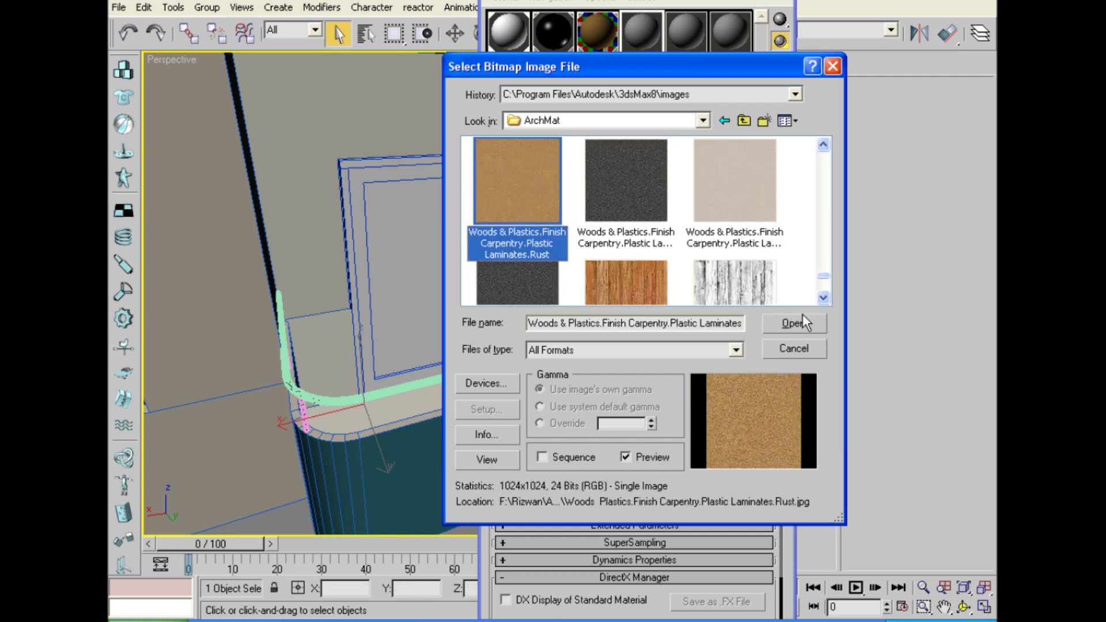
left_click(798, 318)
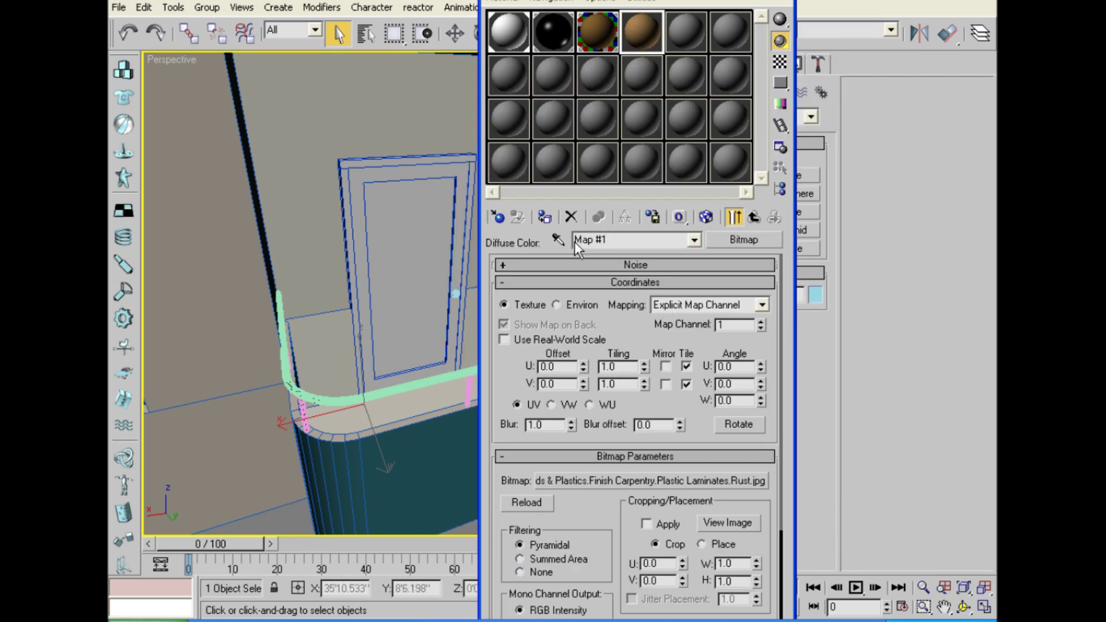
Assign the rust material to the door and show its map in the viewport.
left_click(543, 217)
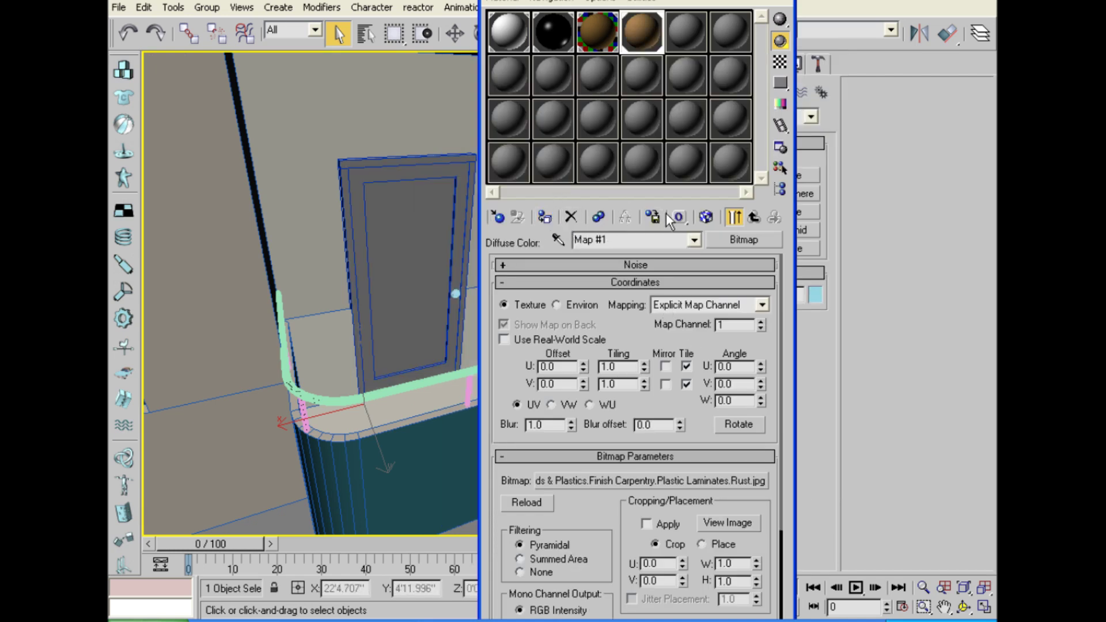
left_click(703, 219)
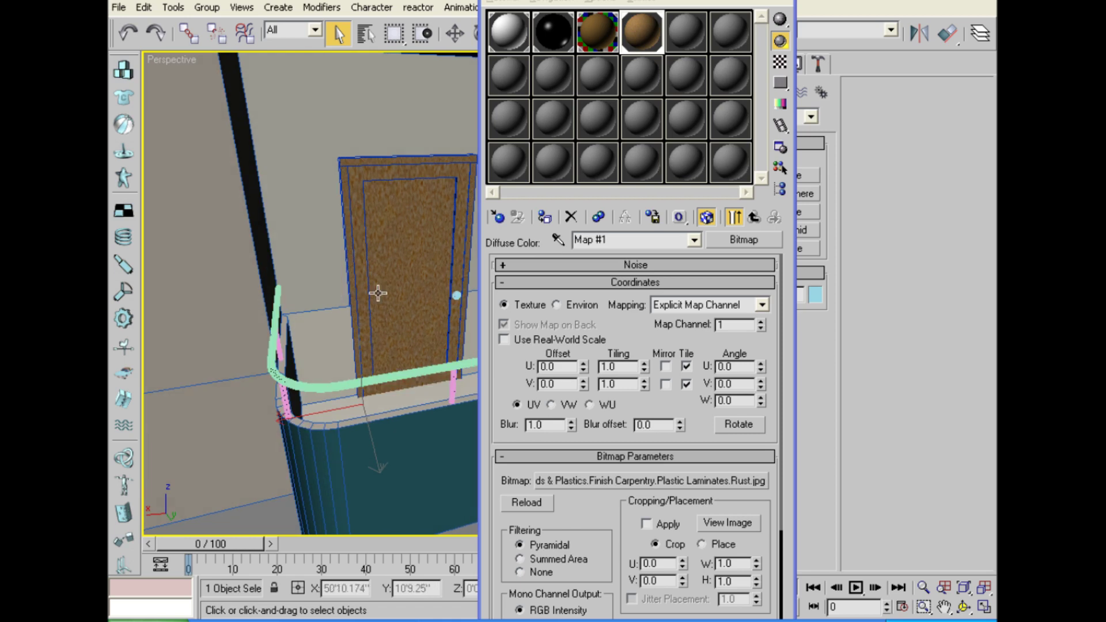
scroll(379, 292, "up", 5)
mouse_move(381, 293)
middle_mouse_down("alt")
mouse_move(388, 271)
mouse_move(351, 250)
middle_mouse_up("alt")
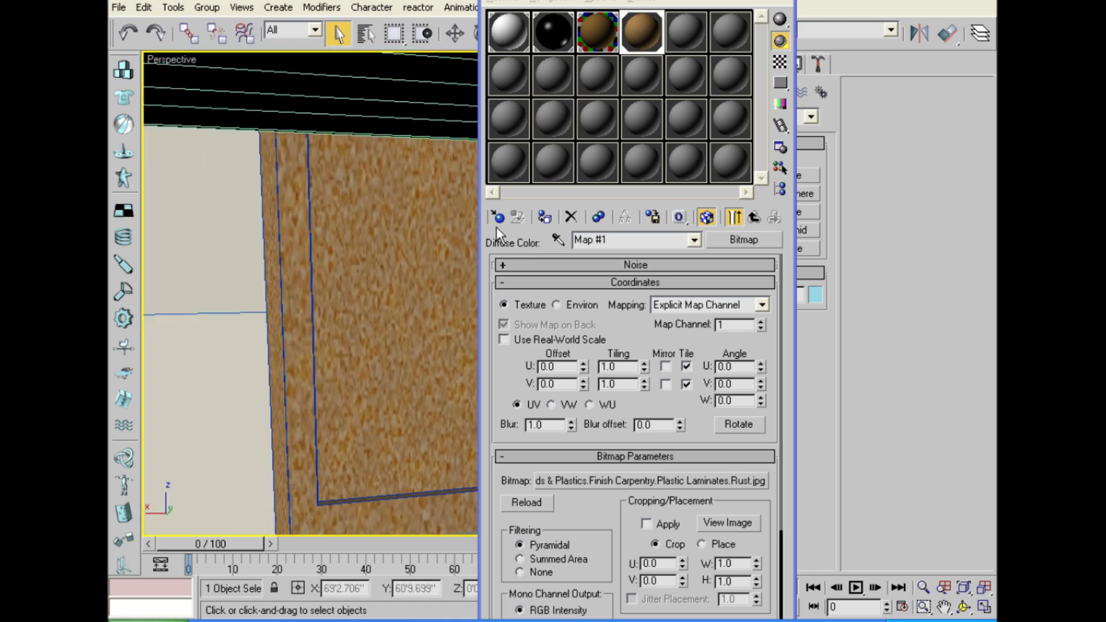
left_click(787, 5)
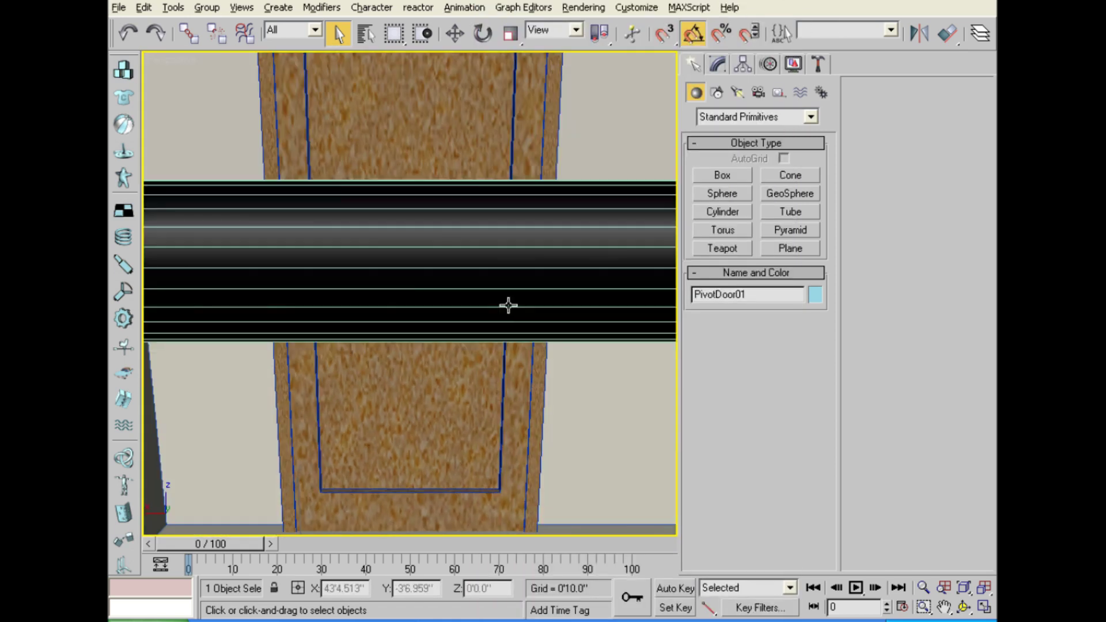
middle_click_drag(505, 303, 513, 301, "alt")
Add a UVW Map modifier to the door with Box mapping.
left_click(718, 64)
left_click(728, 110)
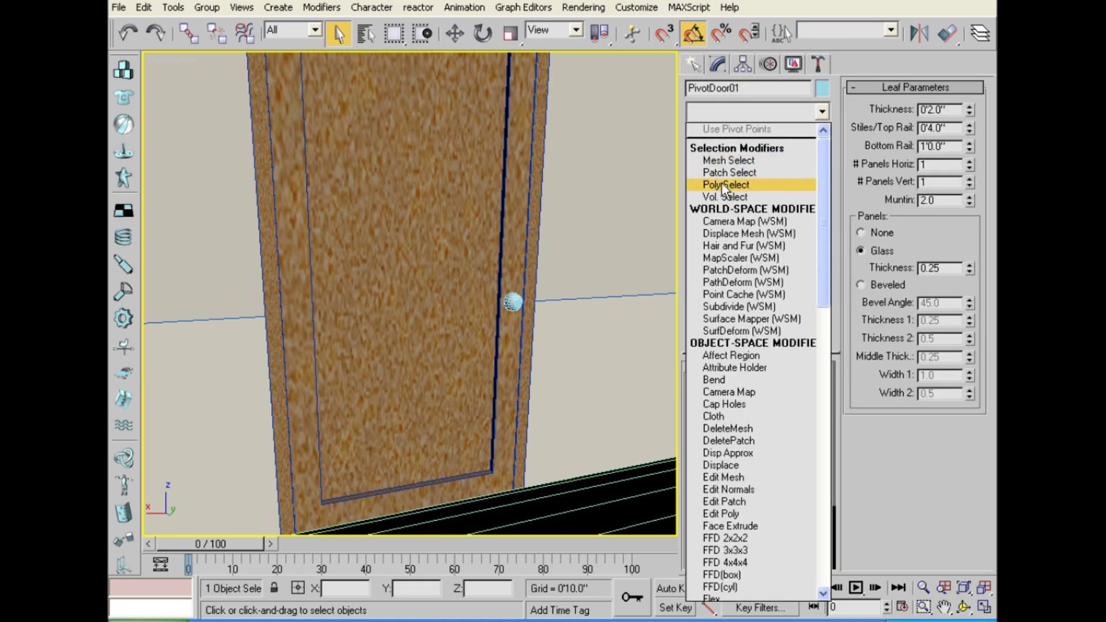
key("u")
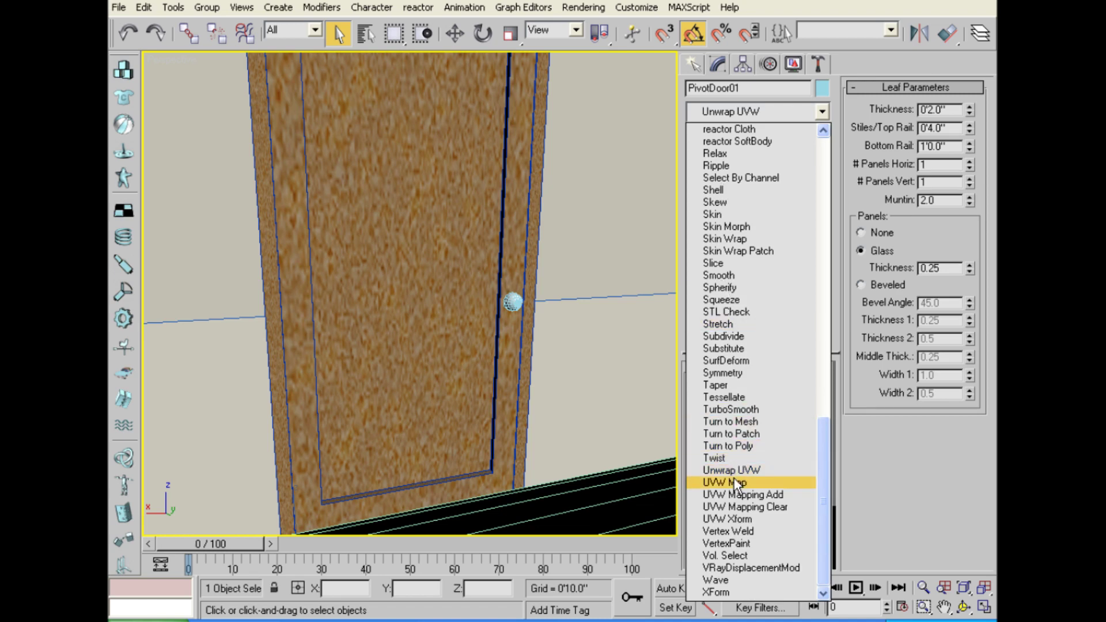
left_click(736, 484)
mouse_move(555, 400)
middle_mouse_down("alt")
mouse_move(476, 390)
mouse_move(555, 408)
mouse_move(498, 378)
mouse_move(617, 366)
mouse_move(519, 348)
middle_mouse_up("alt")
left_click(740, 468)
left_click(713, 134)
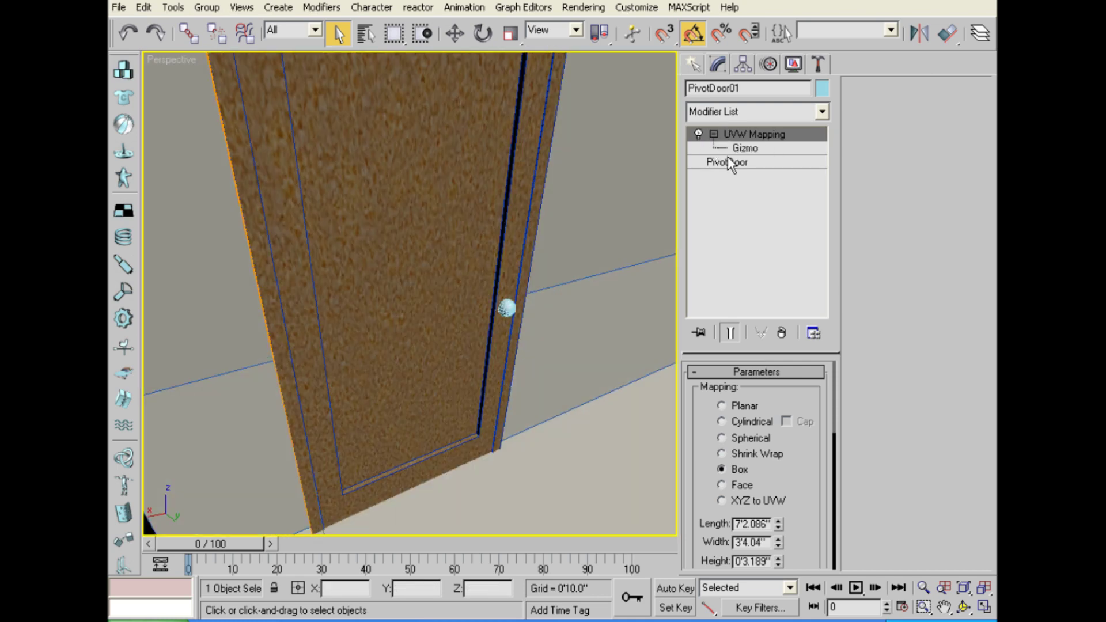
Select the door's UVW Mapping gizmo and maximize the Perspective view facing the door.
left_click(745, 148)
key("w")
middle_click_drag(518, 313, 510, 307, "alt")
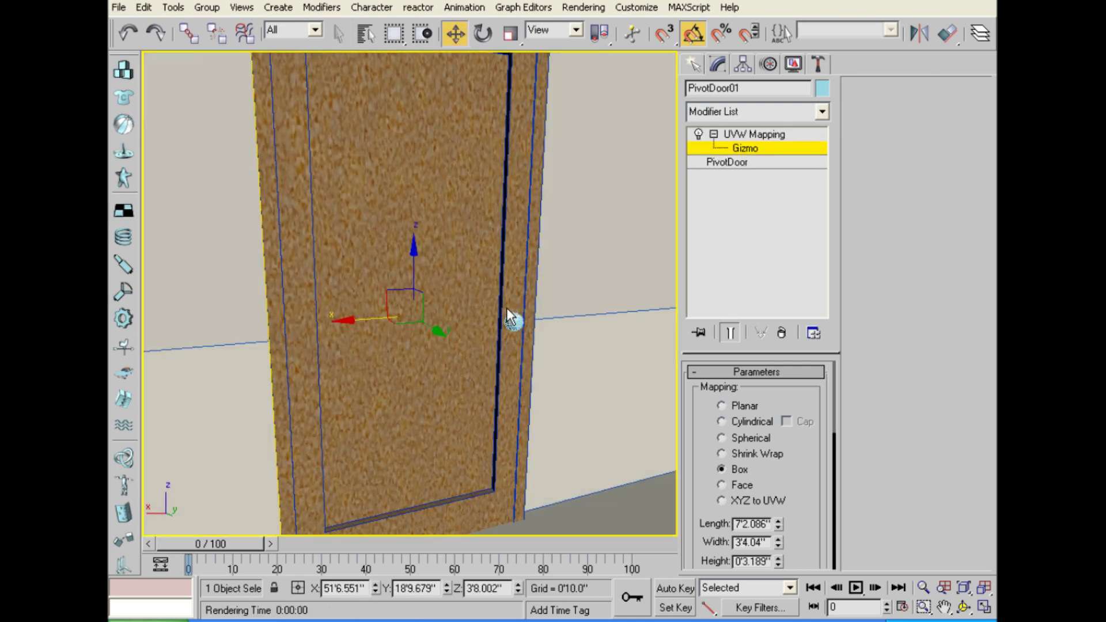
key("t")
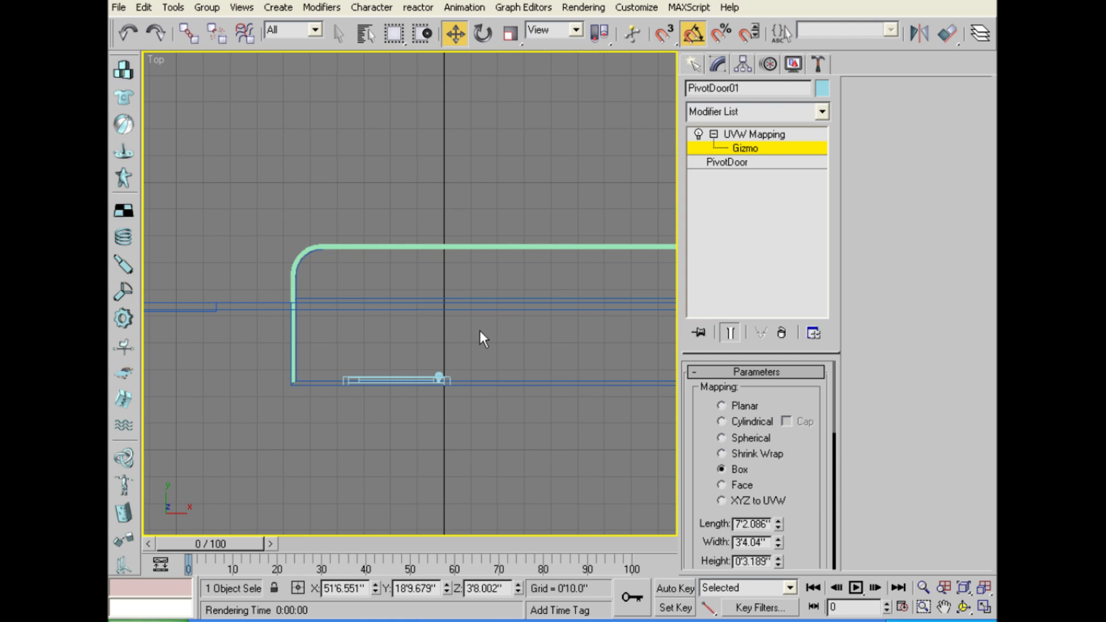
key("alt+w")
right_click(489, 378)
key("alt+w")
middle_click_drag(460, 382, 465, 393, "alt")
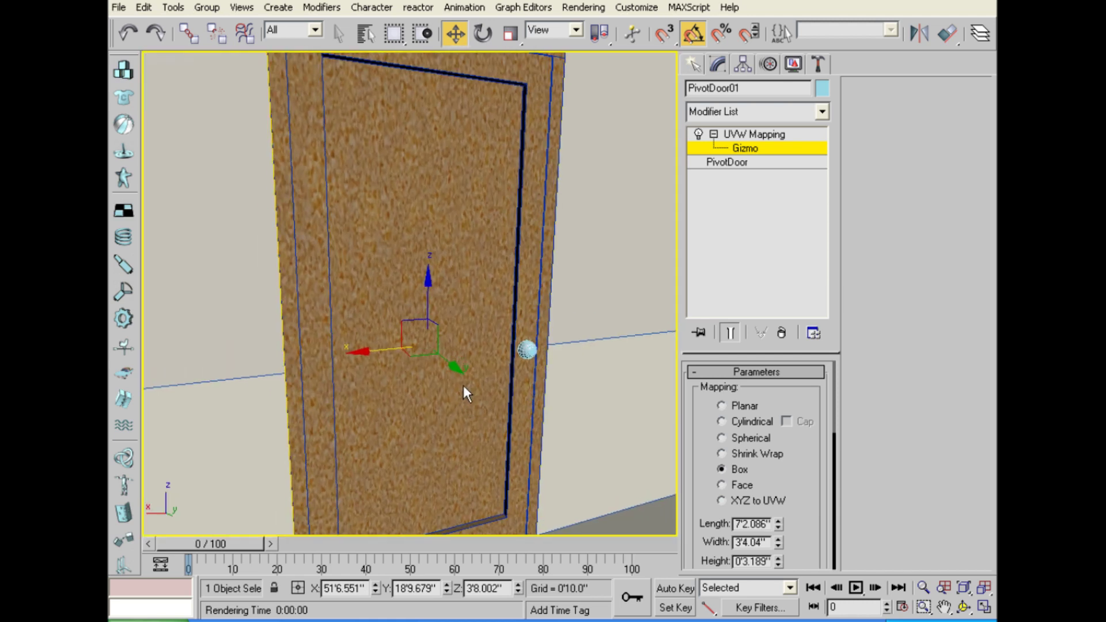
Uniformly scale the door's UVW Mapping gizmo, ending at 115%.
key("r")
left_click_drag(424, 333, 401, 518)
left_click_drag(425, 330, 403, 389)
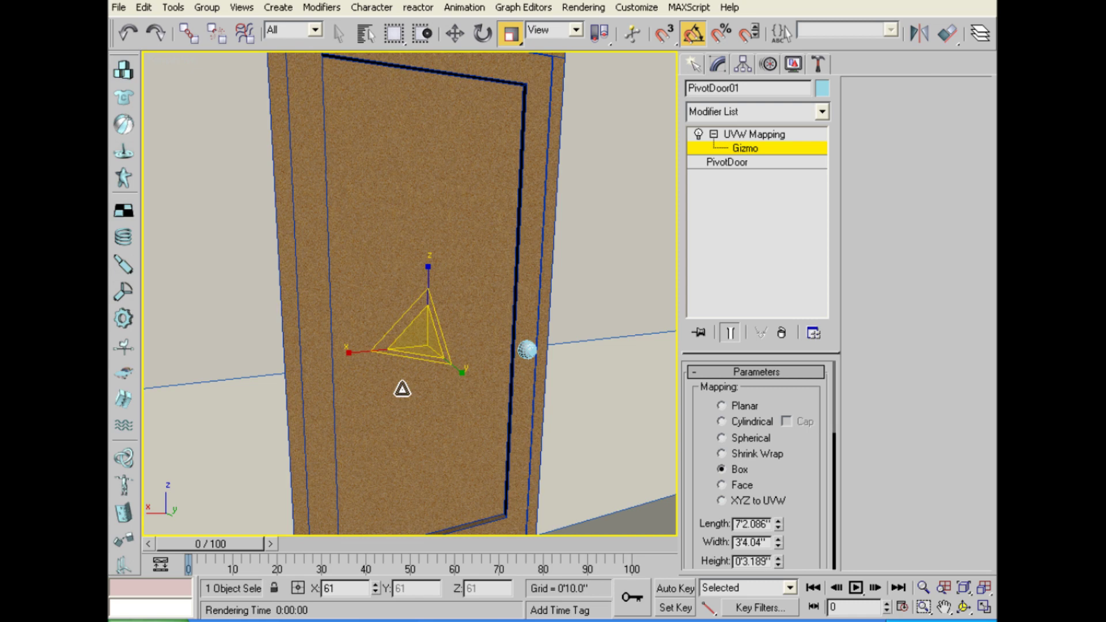
scroll(426, 368, "up", 5)
middle_click_drag(520, 329, 560, 277, "alt")
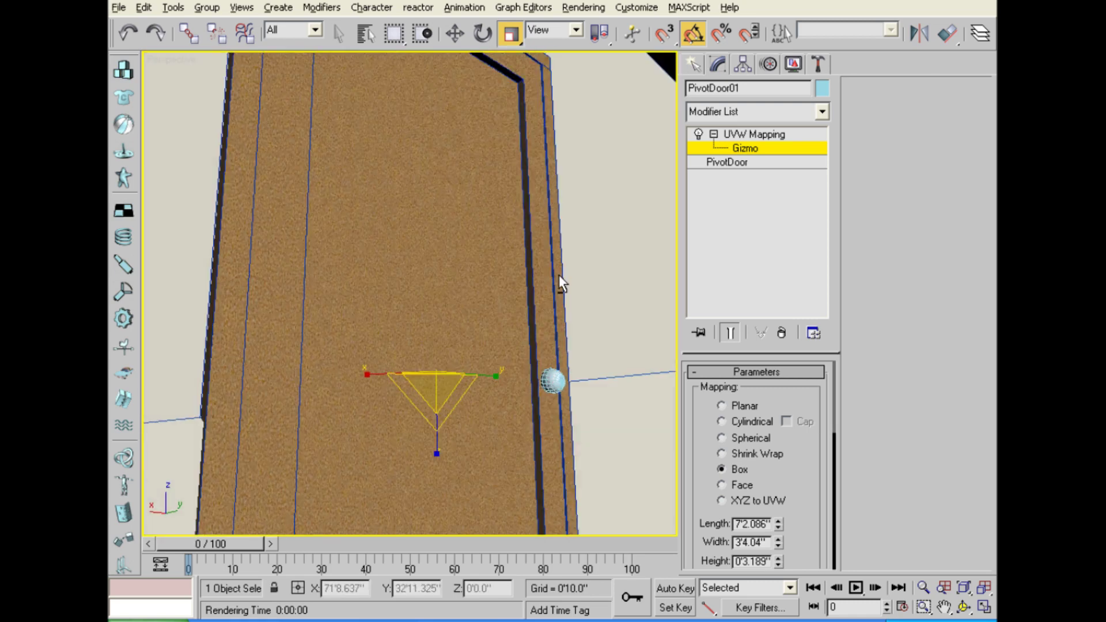
left_click(748, 138)
left_click(738, 148)
left_click_drag(432, 381, 429, 371)
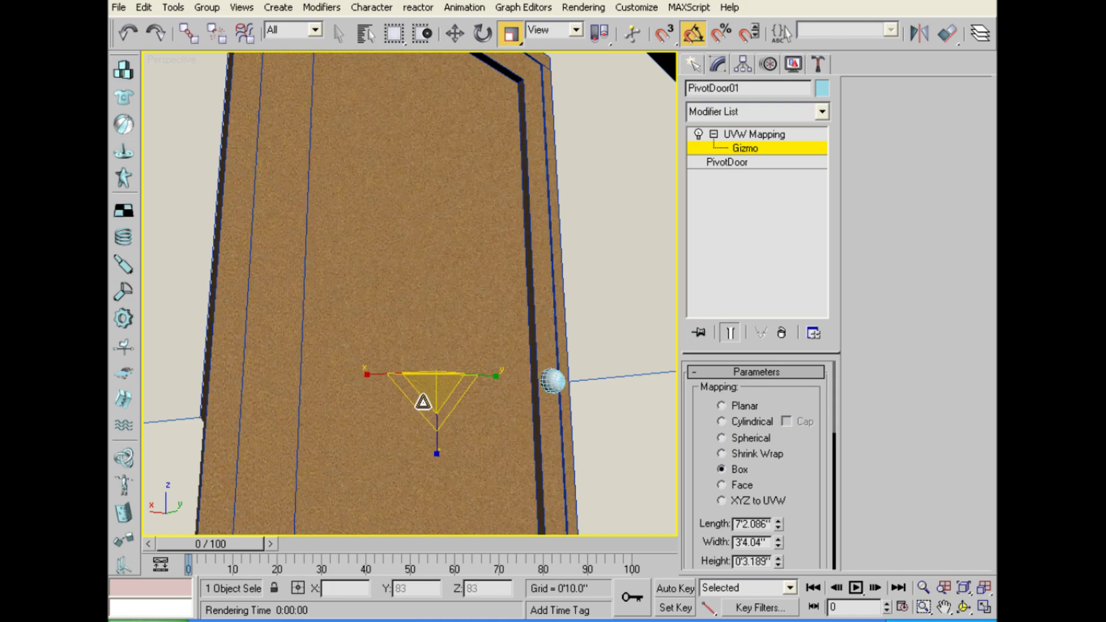
mouse_move(429, 371)
middle_mouse_down("alt")
mouse_move(525, 280)
mouse_move(475, 328)
middle_mouse_up("alt")
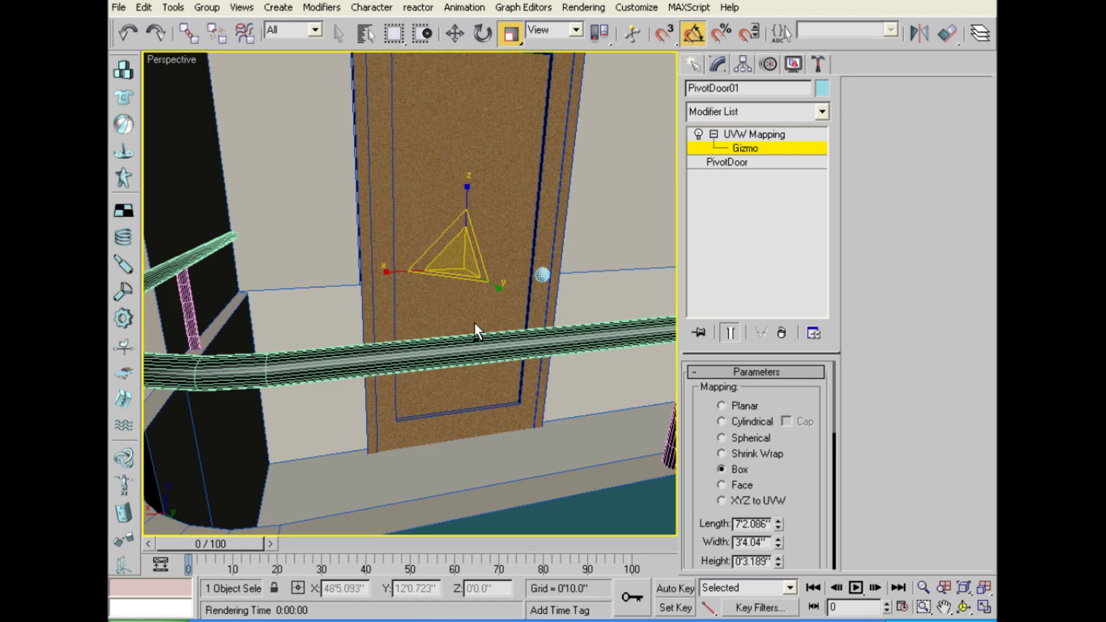
key("m")
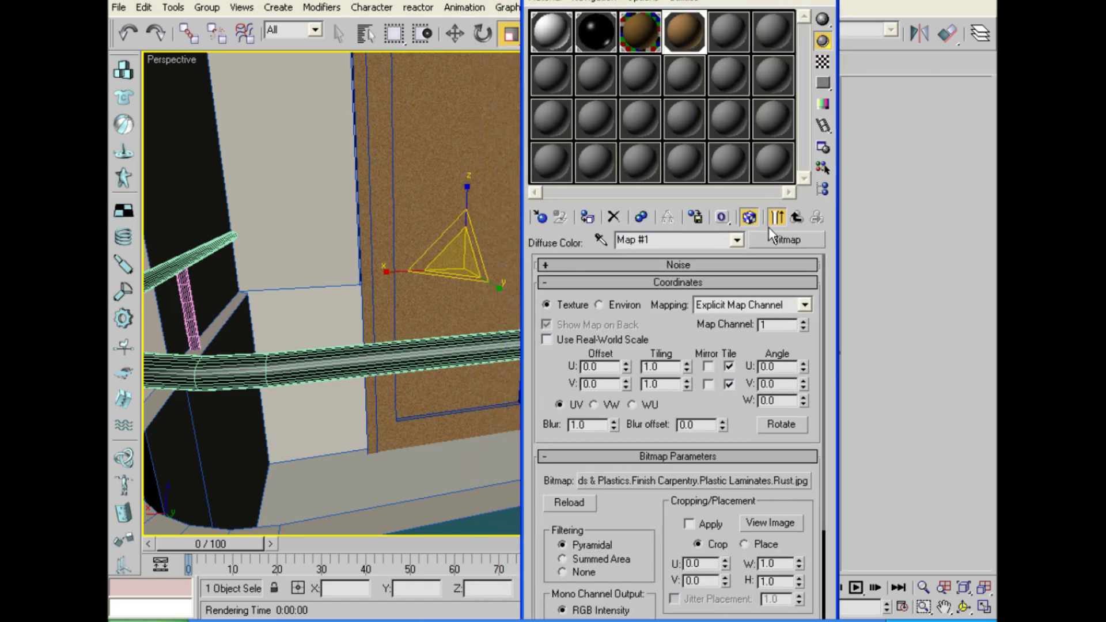
Assign a Raytrace map to the 04 - Default material's Reflection slot.
left_click(797, 217)
mouse_move(690, 422)
left_mouse_down()
mouse_move(690, 378)
mouse_move(665, 368)
mouse_move(658, 404)
mouse_move(720, 388)
left_mouse_up()
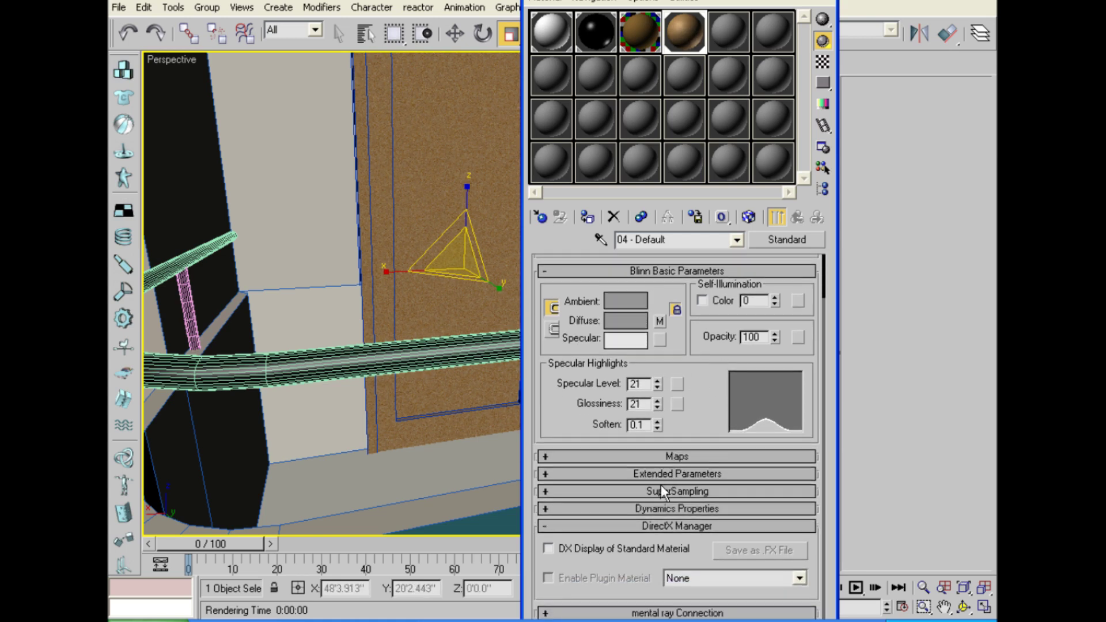
left_click(672, 457)
left_click(575, 451)
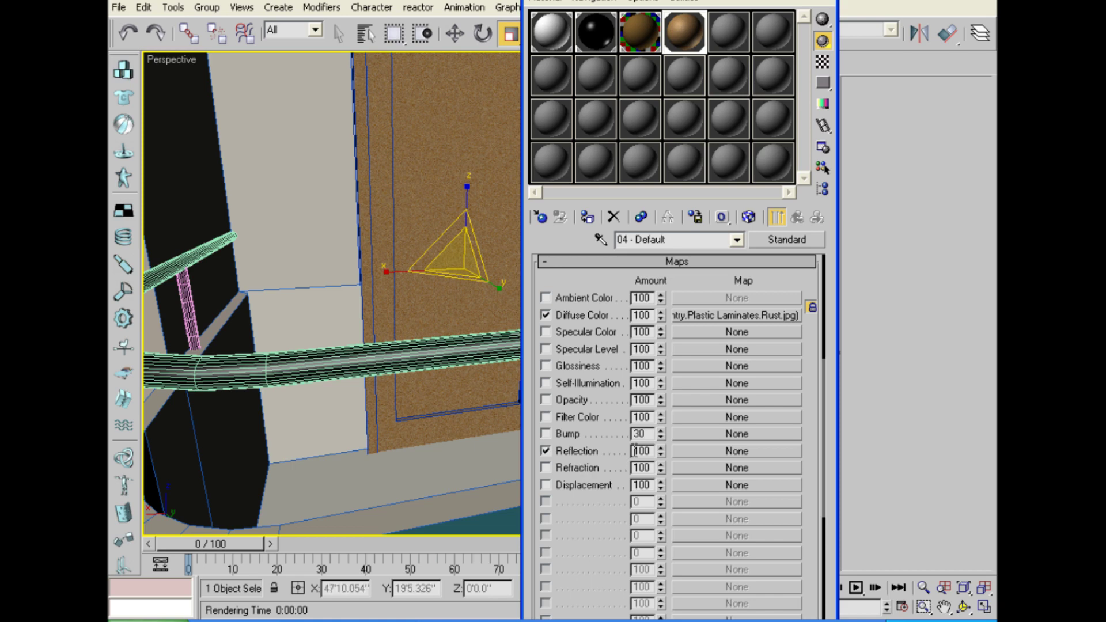
left_click(677, 451)
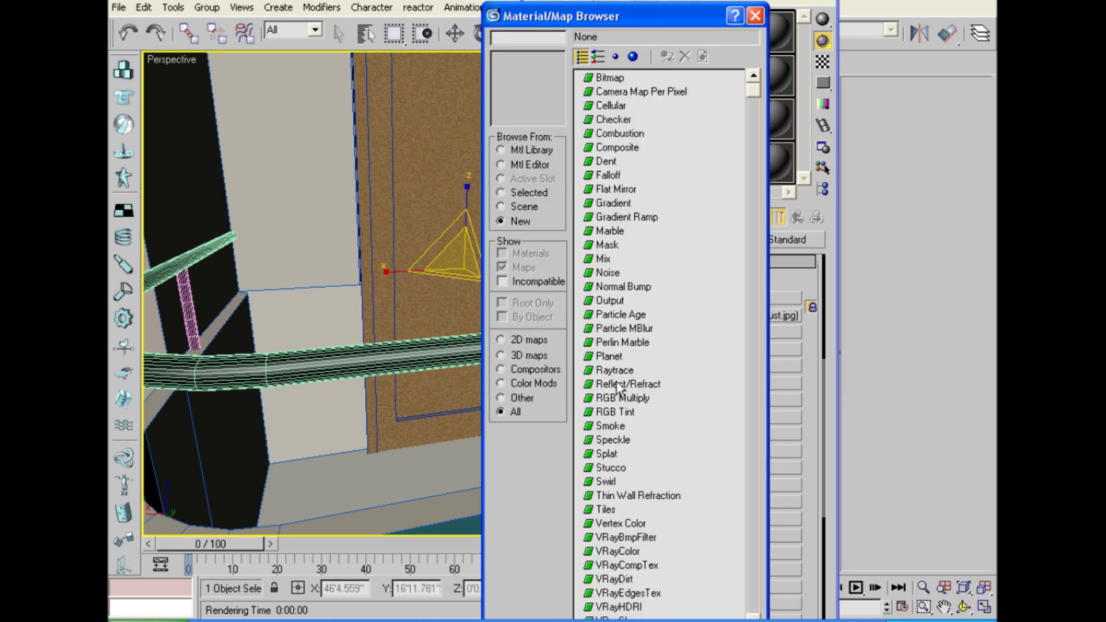
double_click(616, 370)
Set the Reflection amount to 25 and close the material editor.
left_click(797, 221)
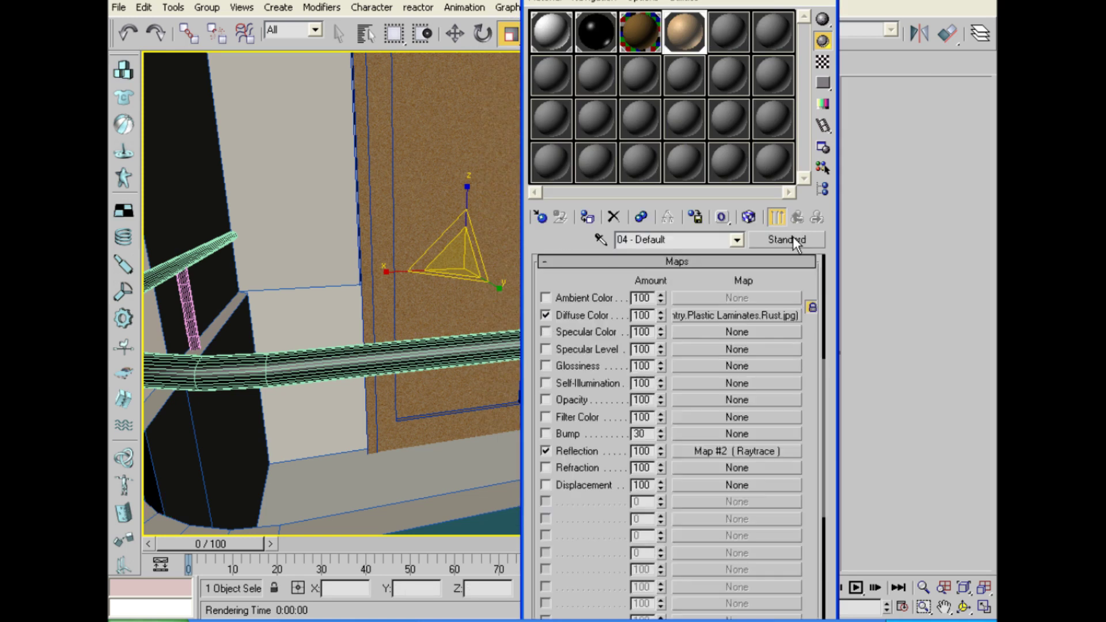
left_click_drag(656, 451, 586, 450)
type("25")
key("Return")
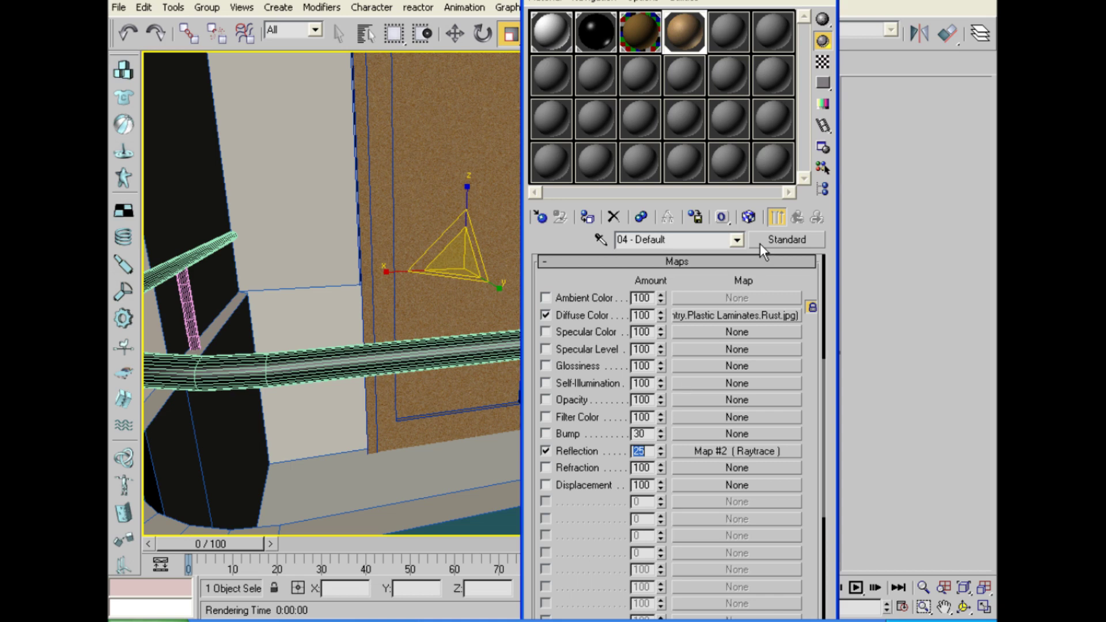
key("m")
scroll(365, 245, "down", 10)
mouse_move(403, 247)
middle_mouse_down("alt")
mouse_move(364, 244)
mouse_move(326, 274)
mouse_move(311, 255)
mouse_move(533, 247)
middle_mouse_up("alt")
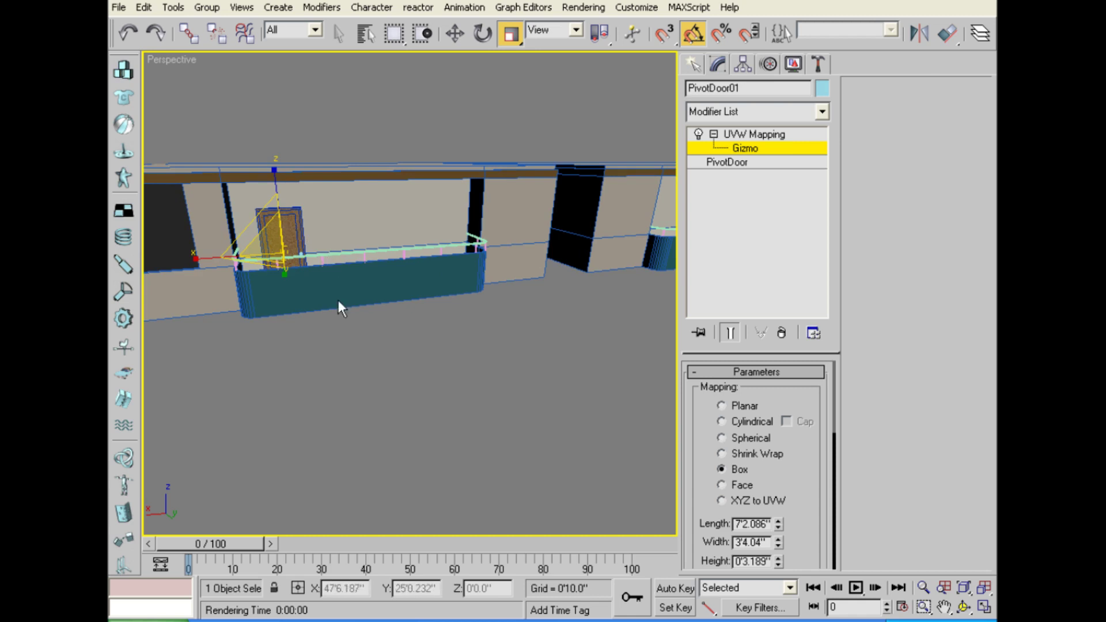
Copy the UVW Mapping modifier from PivotDoor01's modifier stack.
left_click(701, 71)
left_click(672, 151)
left_click(291, 231)
mouse_move(291, 230)
middle_mouse_down("alt")
mouse_move(462, 320)
mouse_move(585, 321)
mouse_move(439, 296)
mouse_move(420, 309)
mouse_move(370, 288)
mouse_move(552, 310)
middle_mouse_up("alt")
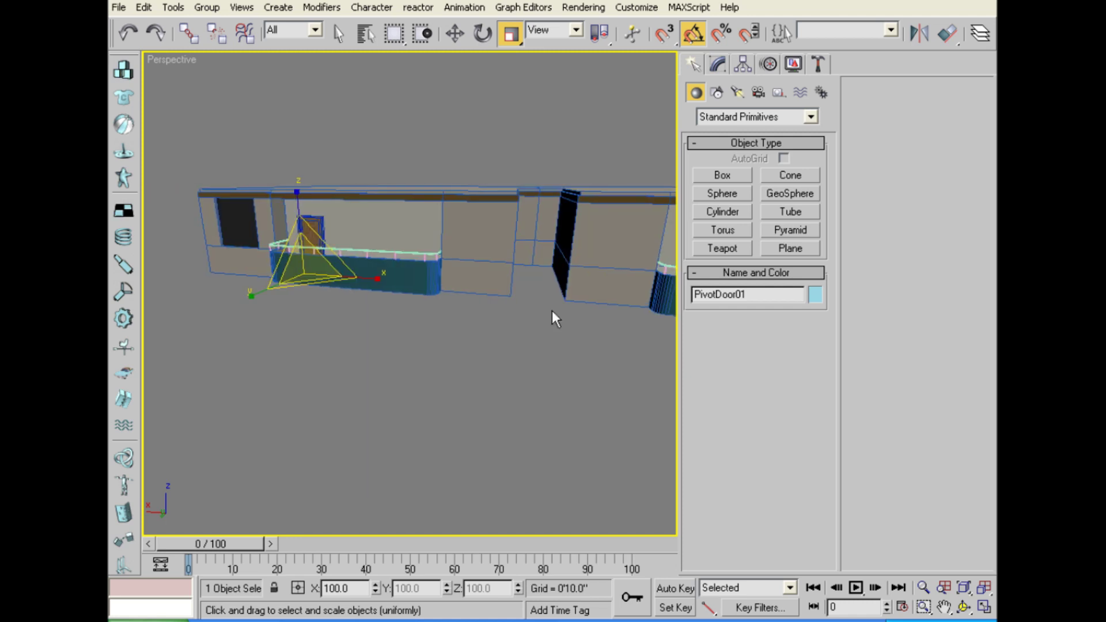
left_click(722, 65)
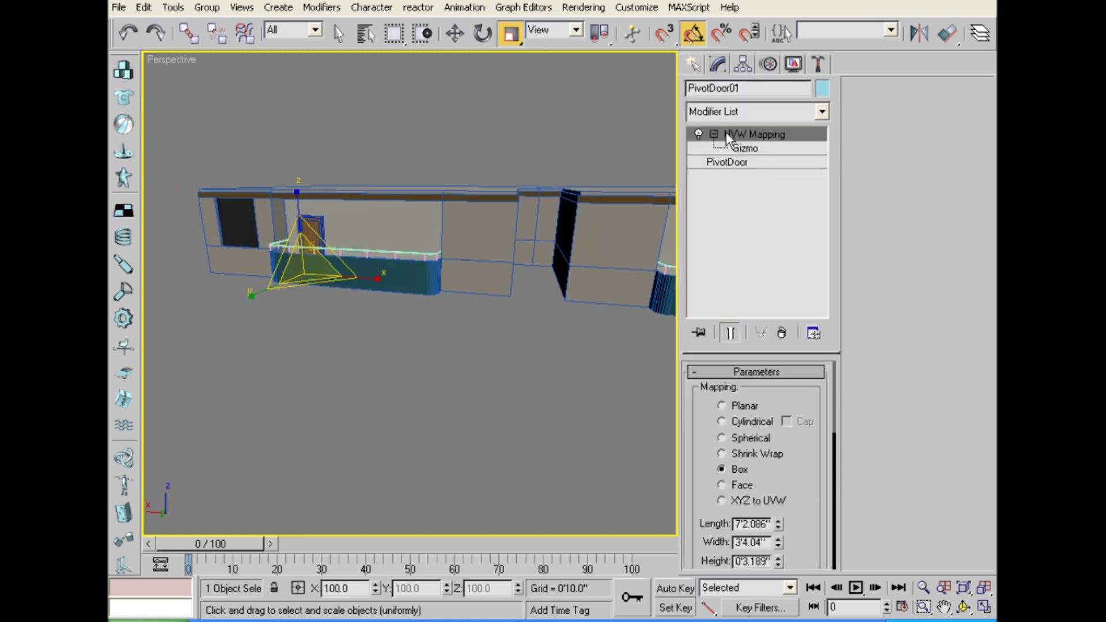
right_click(725, 133)
left_click(760, 192)
Paste the copied UVW Mapping modifier onto PivotDoor02.
scroll(395, 291, "up", 3)
scroll(396, 305, "up", 3)
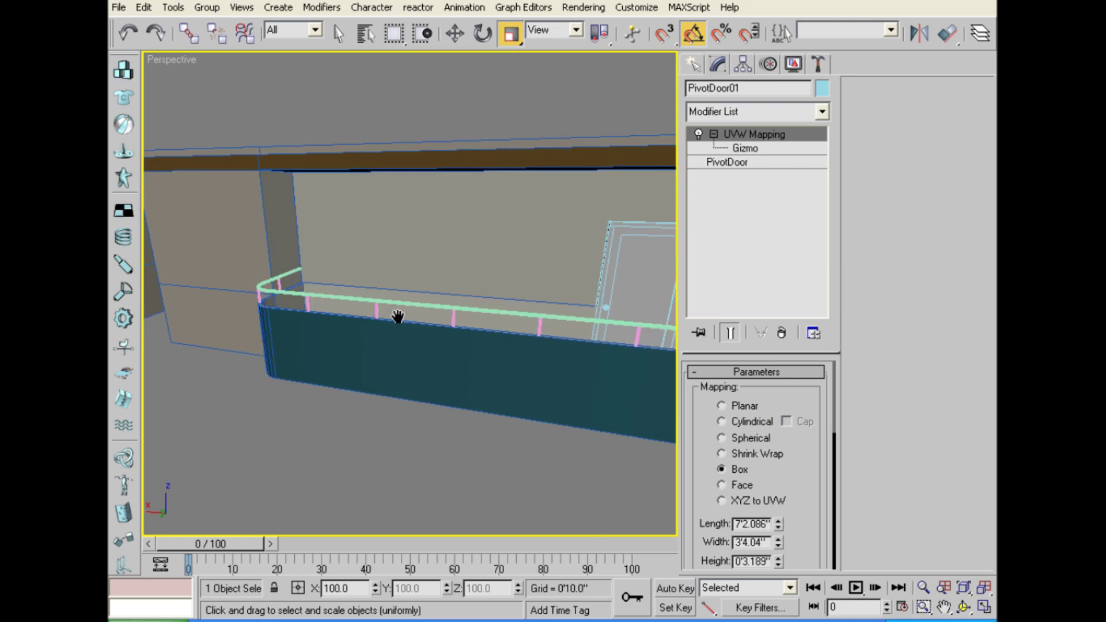
scroll(395, 317, "up", 2)
left_click(589, 308)
key("m")
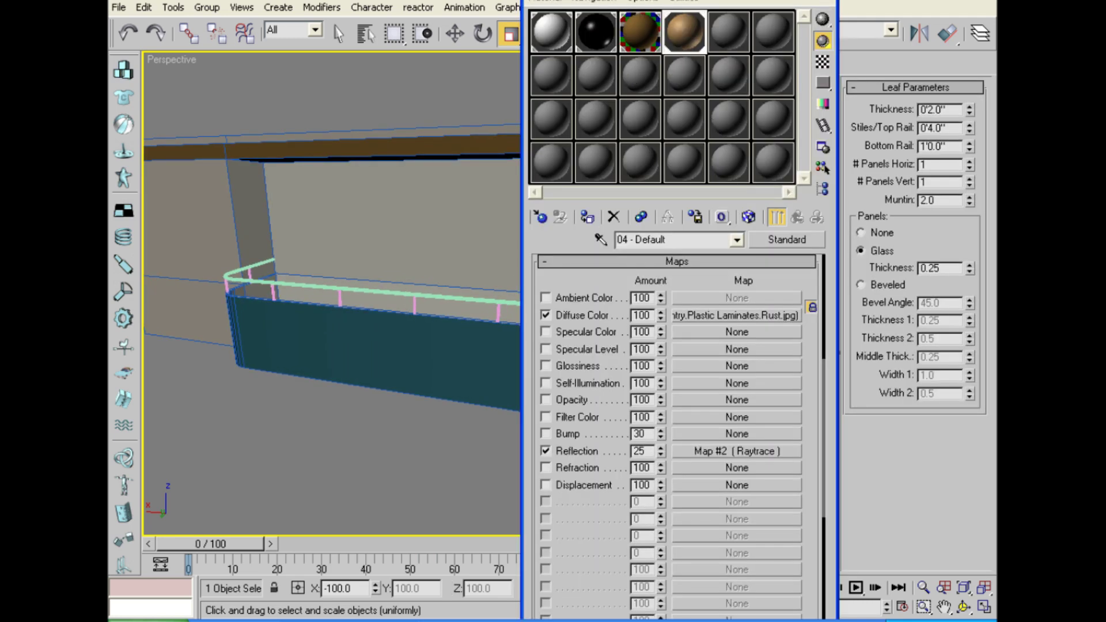
scroll(573, 177, "down", 3)
scroll(477, 242, "up", 5)
scroll(575, 203, "up", 4)
scroll(576, 203, "down", 6)
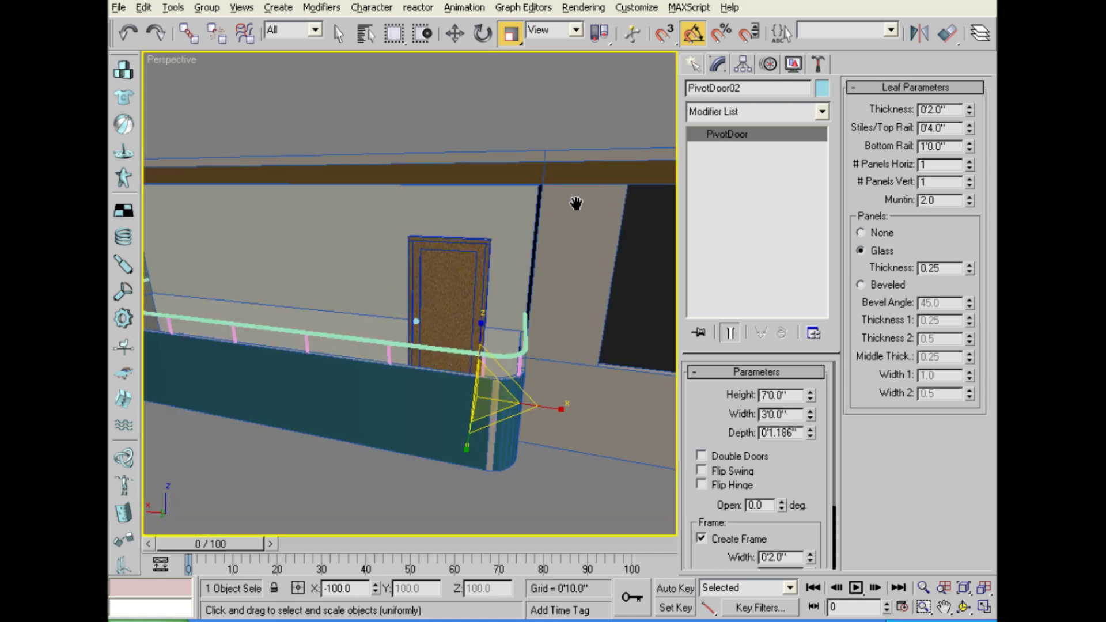
scroll(577, 203, "up", 5)
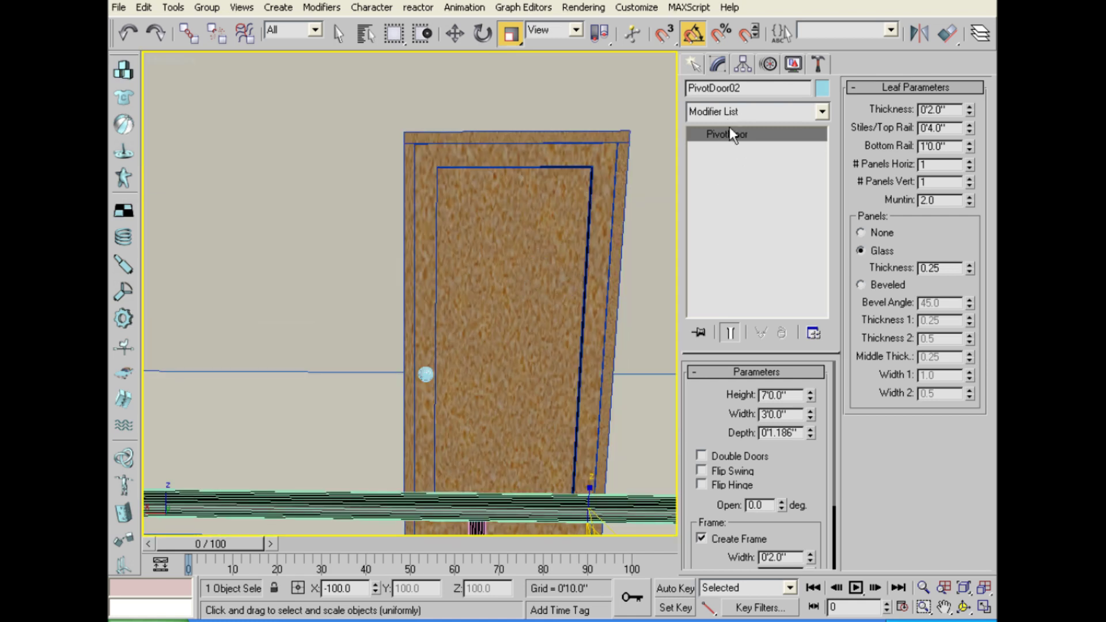
right_click(711, 137)
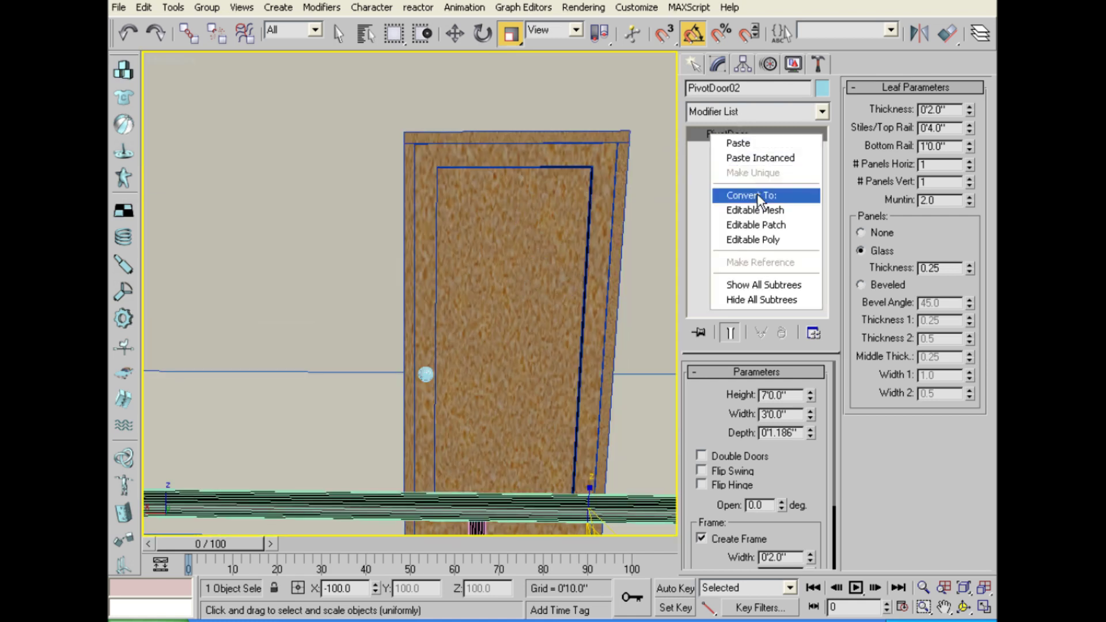
left_click(747, 158)
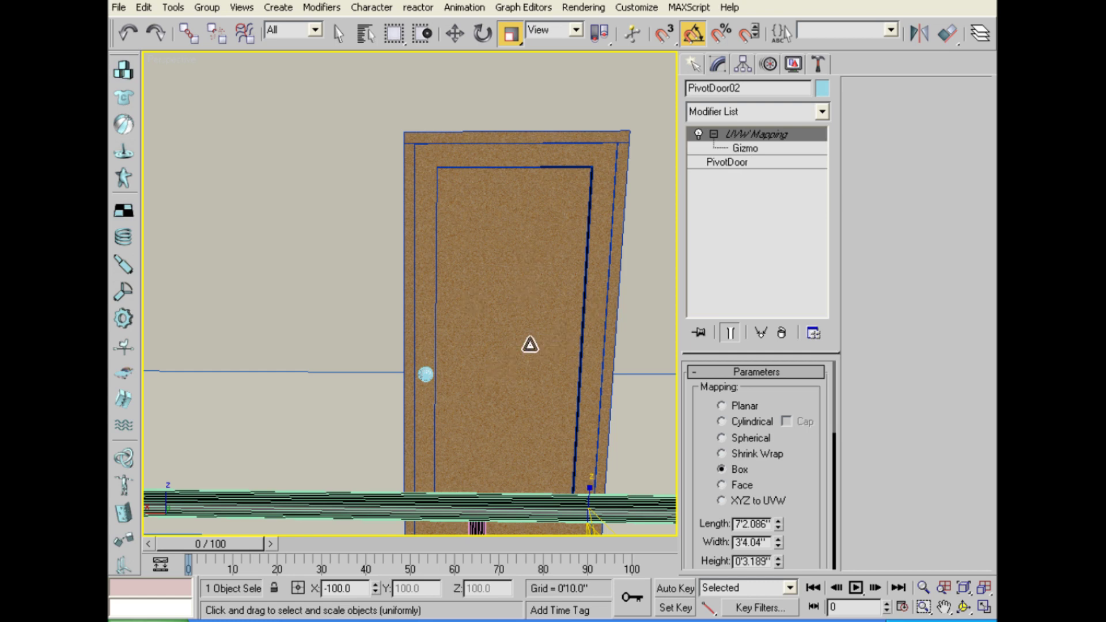
scroll(530, 344, "down", 2)
scroll(414, 370, "down", 5)
scroll(474, 316, "up", 3)
mouse_move(474, 316)
middle_mouse_down()
mouse_move(493, 352)
mouse_move(521, 311)
middle_mouse_up()
scroll(495, 354, "up", 3)
scroll(503, 362, "up", 3)
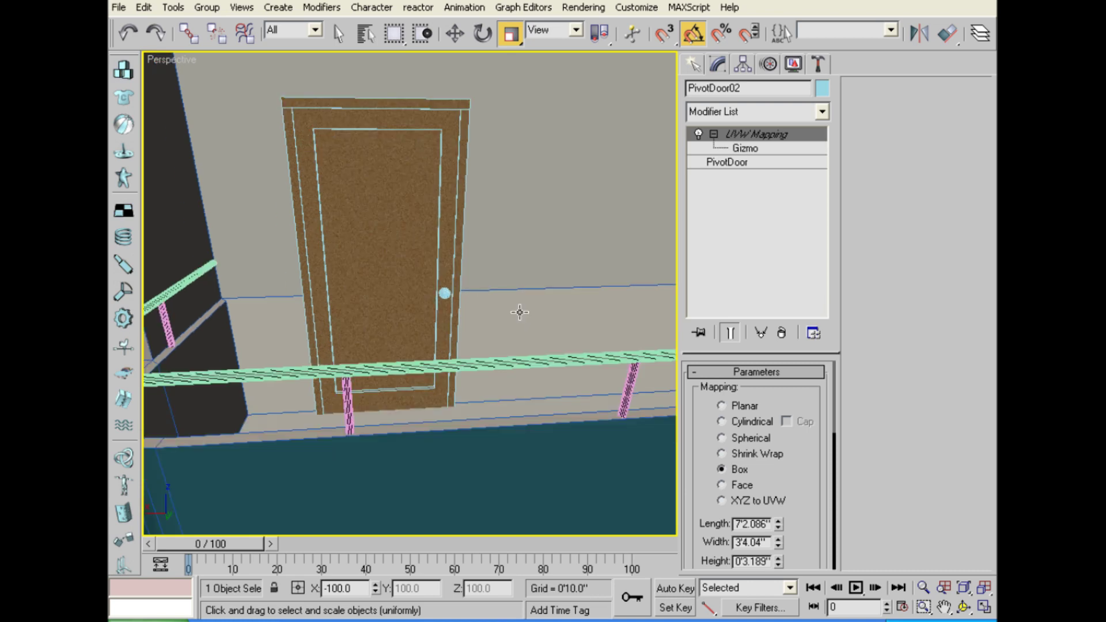
Apply the black 02 - Default material to both door knobs.
key("m")
left_click(599, 43)
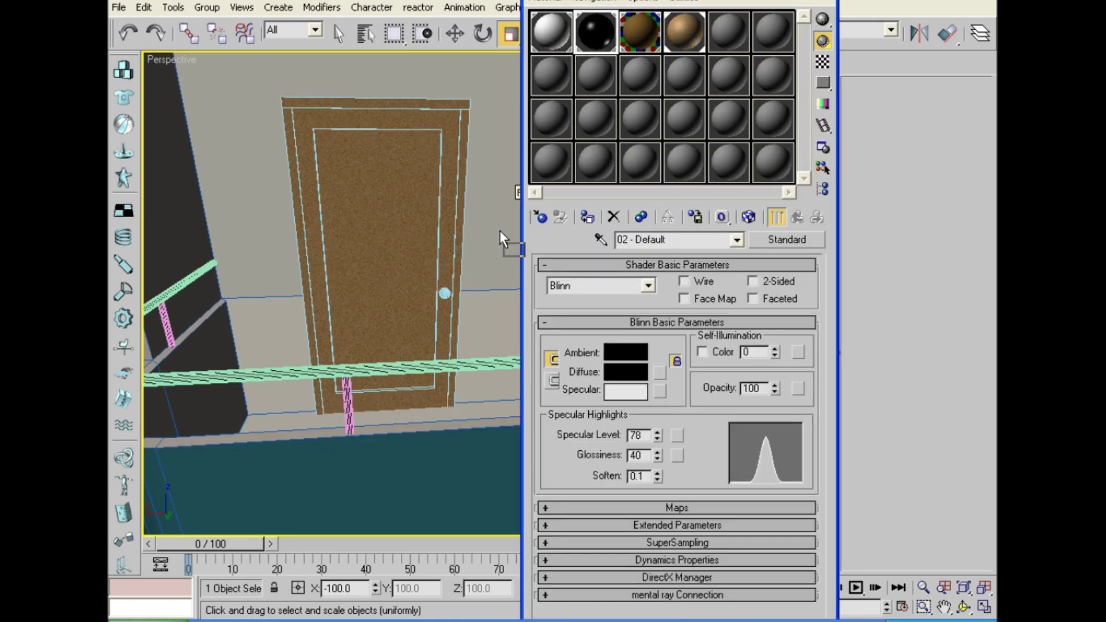
left_click_drag(499, 231, 445, 294)
middle_click_drag(478, 296, 459, 304)
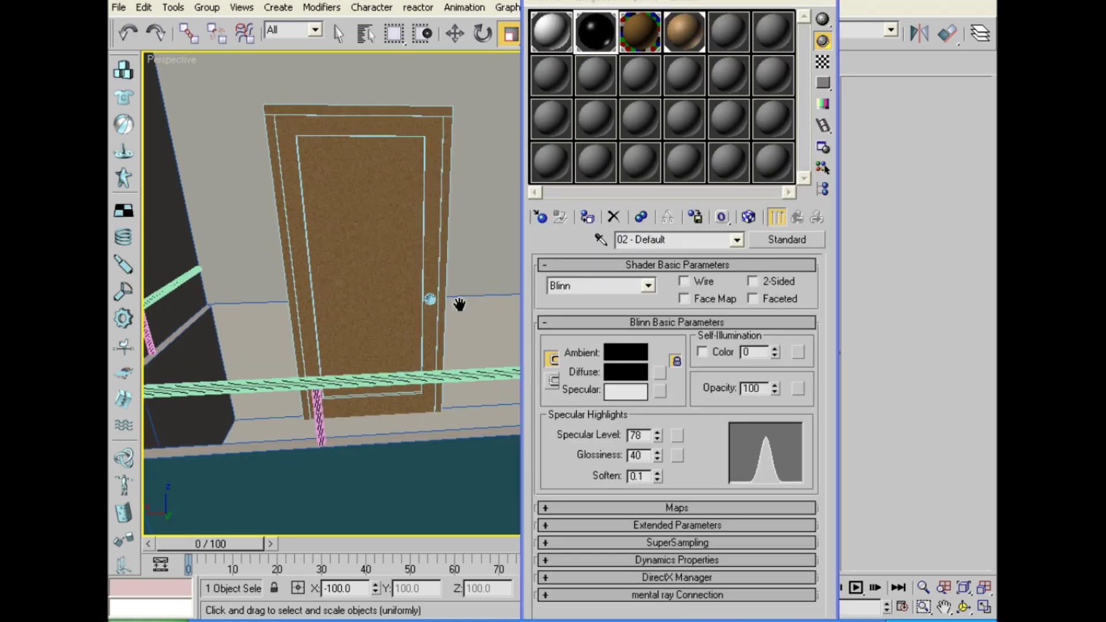
scroll(425, 334, "down", 5)
scroll(365, 346, "up", 5)
mouse_move(365, 346)
middle_mouse_down("alt")
mouse_move(279, 346)
mouse_move(436, 304)
middle_mouse_up("alt")
scroll(315, 328, "down", 5)
scroll(292, 314, "up", 4)
scroll(380, 313, "up", 5)
mouse_move(596, 35)
left_mouse_down()
mouse_move(575, 124)
mouse_move(487, 271)
left_mouse_up()
scroll(407, 385, "down", 5)
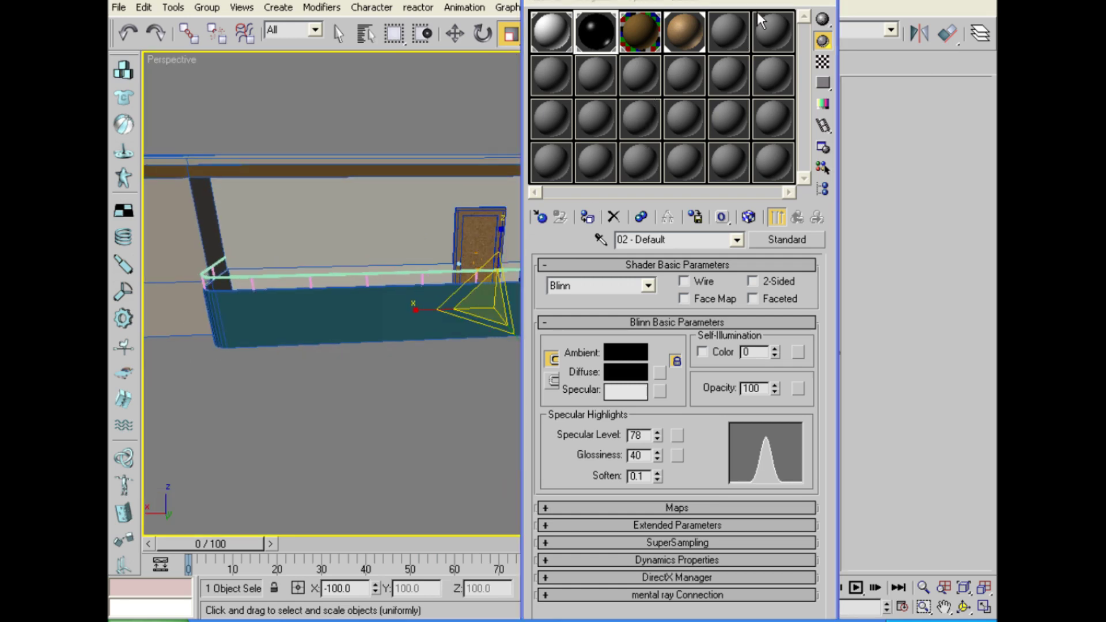
key("m")
Unhide all hidden objects to reveal the full tower.
mouse_move(558, 333)
middle_mouse_down("alt")
mouse_move(472, 353)
mouse_move(499, 410)
middle_mouse_up("alt")
scroll(515, 396, "down", 3)
left_click(691, 60)
right_click(583, 371)
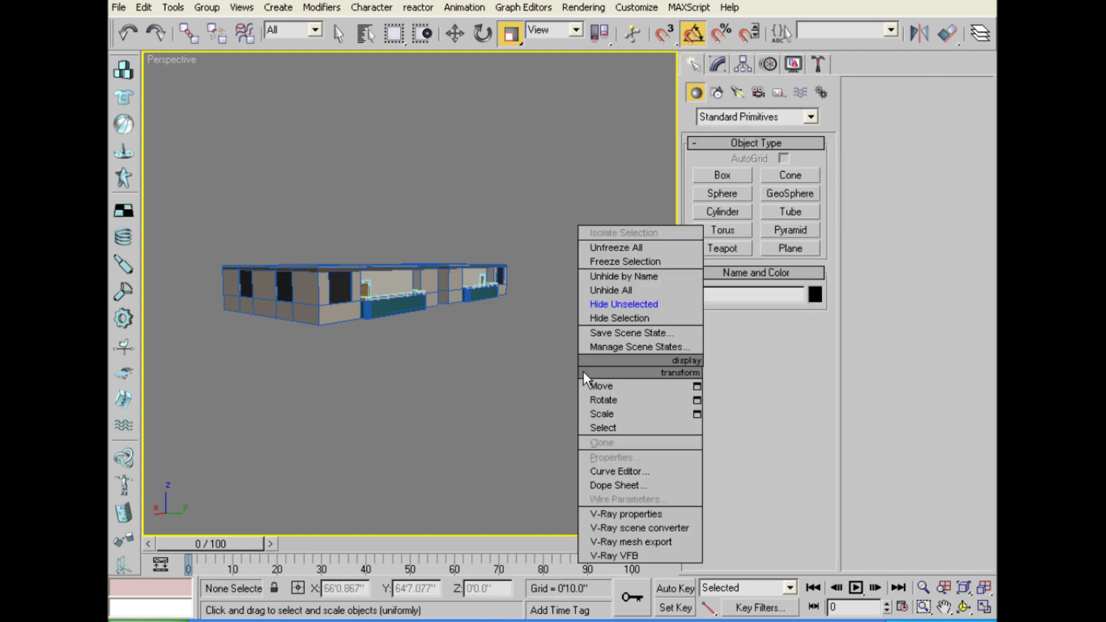
left_click(645, 288)
mouse_move(576, 323)
middle_mouse_down("alt")
mouse_move(360, 376)
mouse_move(390, 314)
middle_mouse_up("alt")
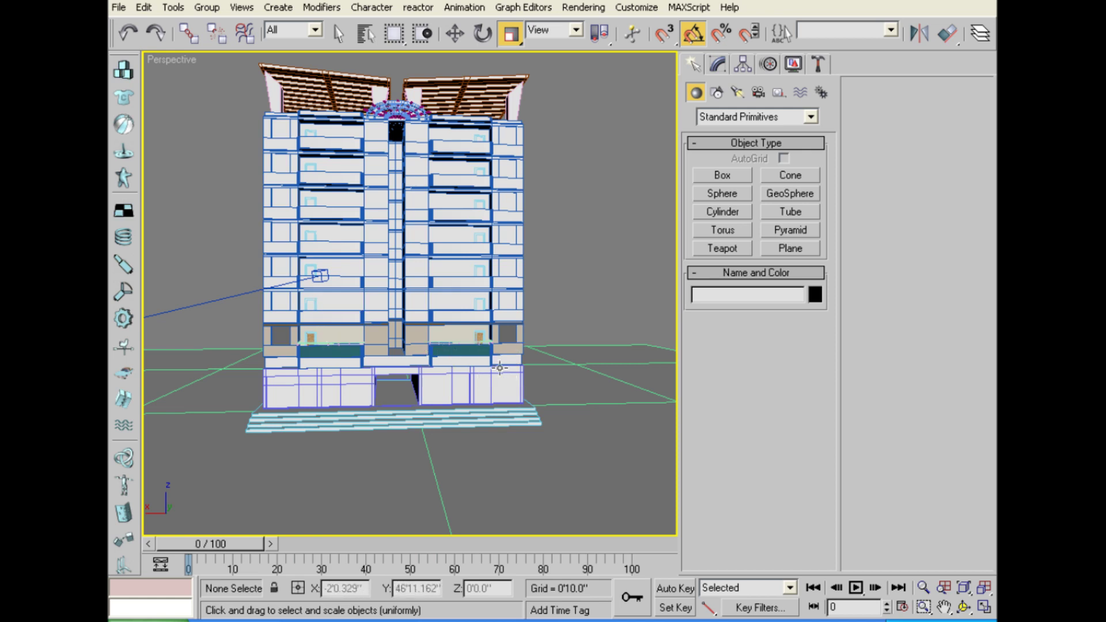
Frame the building in all views and maximize the side view.
key("alt+w")
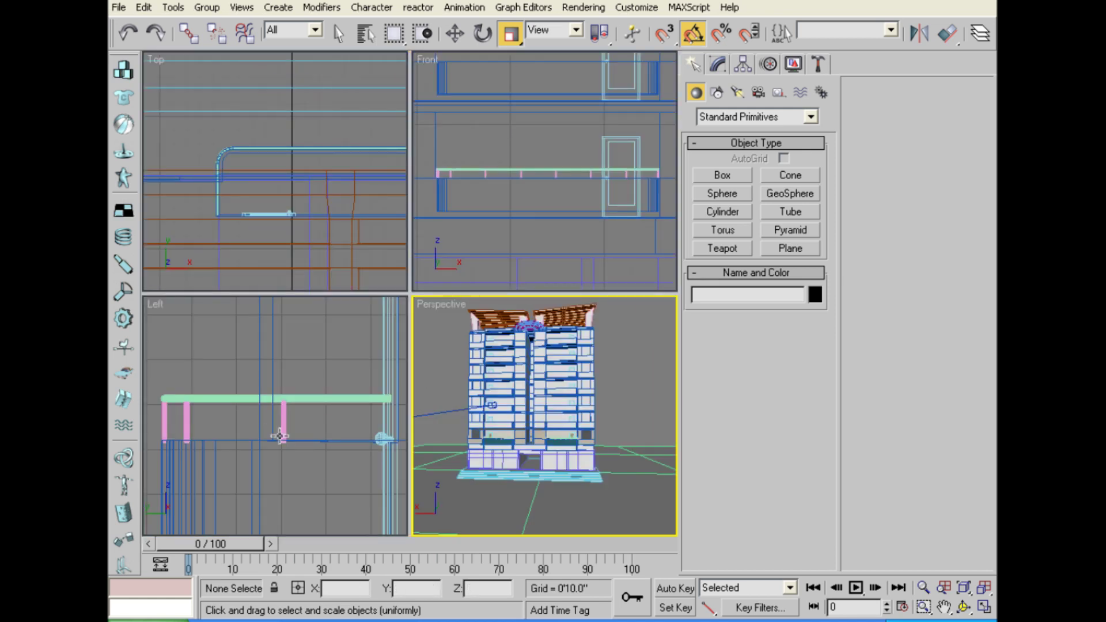
left_click(345, 439)
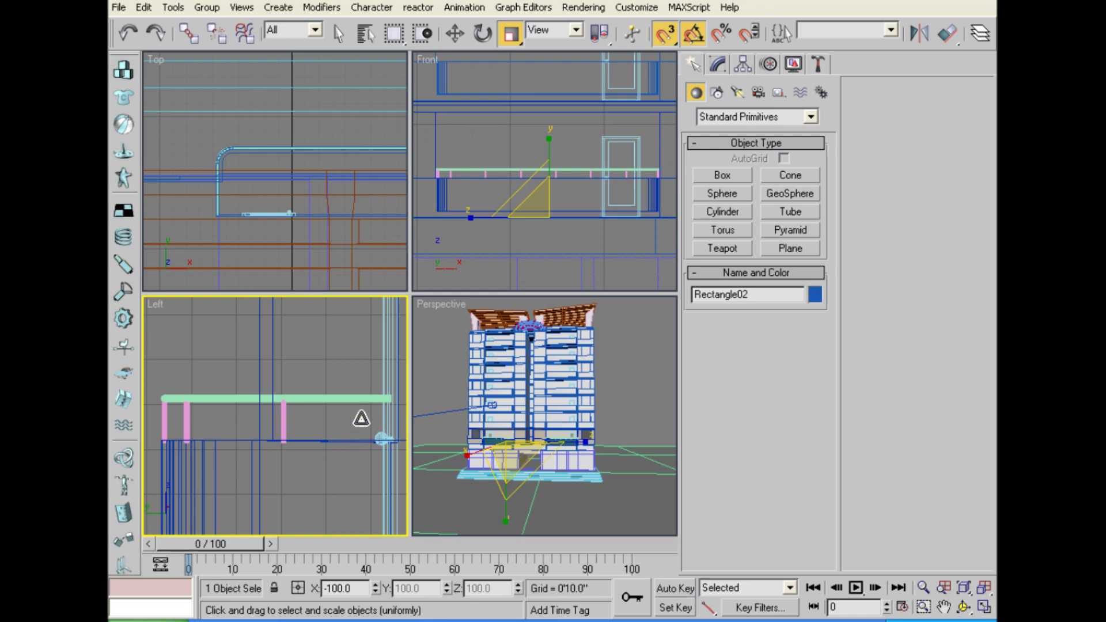
key("ctrl+shift+z")
scroll(346, 455, "down", 5)
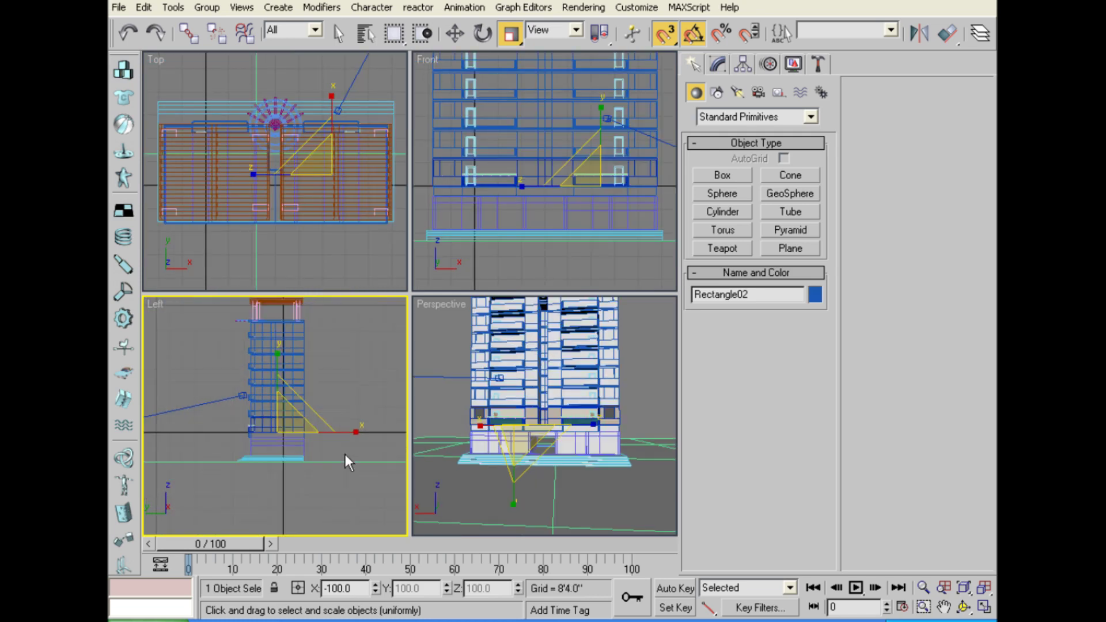
key("alt+w")
Hide the 28 upper floors and the two triangle shapes.
scroll(384, 399, "up", 2)
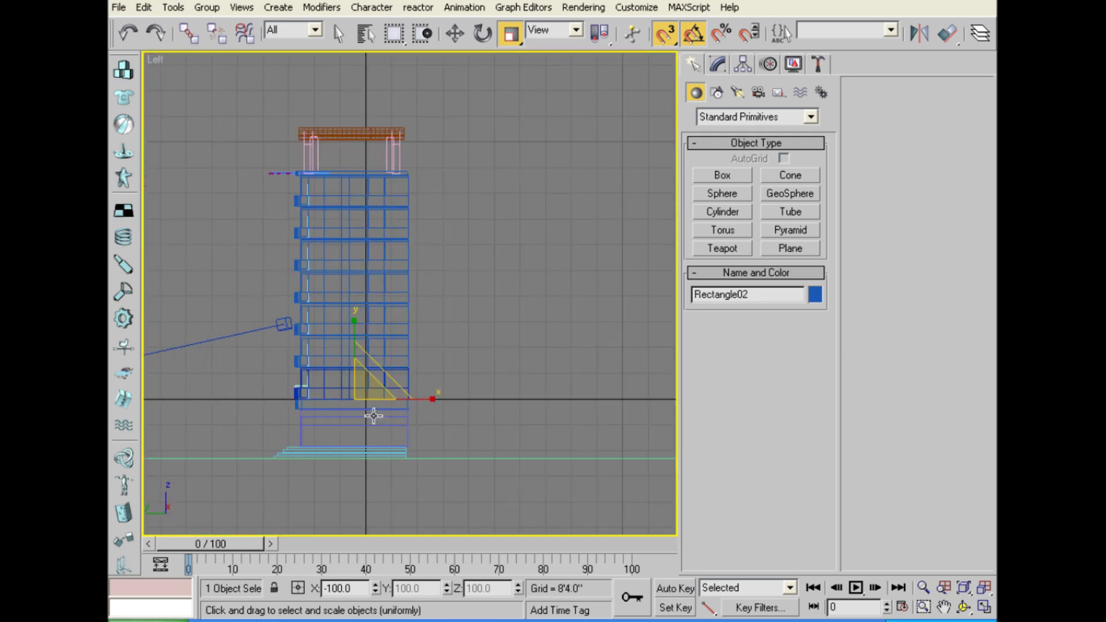
scroll(455, 274, "up", 4)
scroll(477, 262, "down", 2)
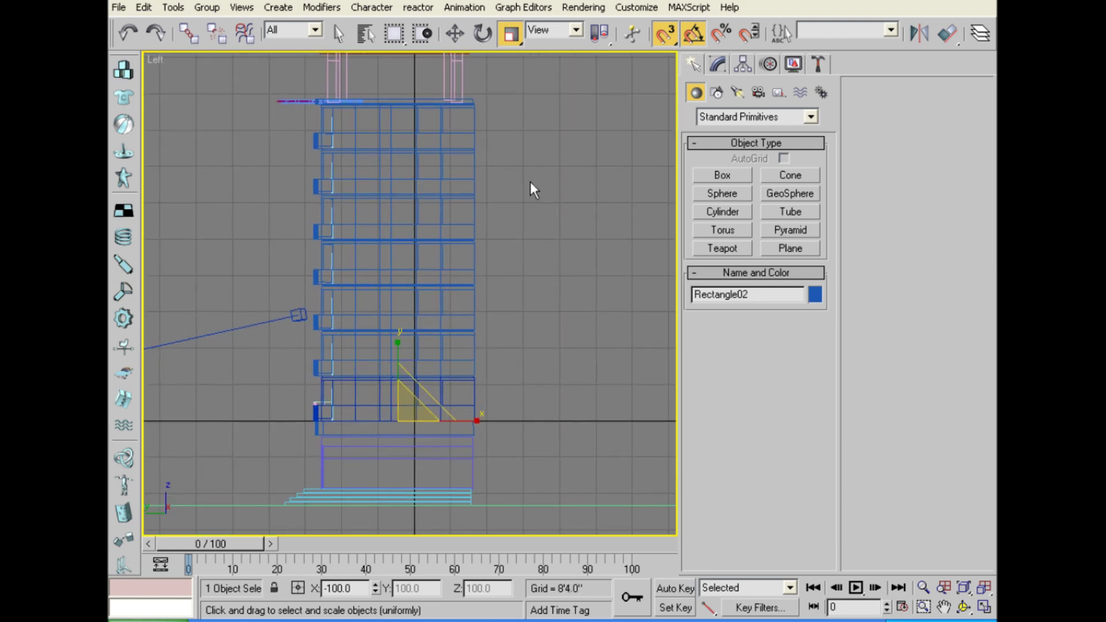
left_click_drag(523, 127, 318, 354)
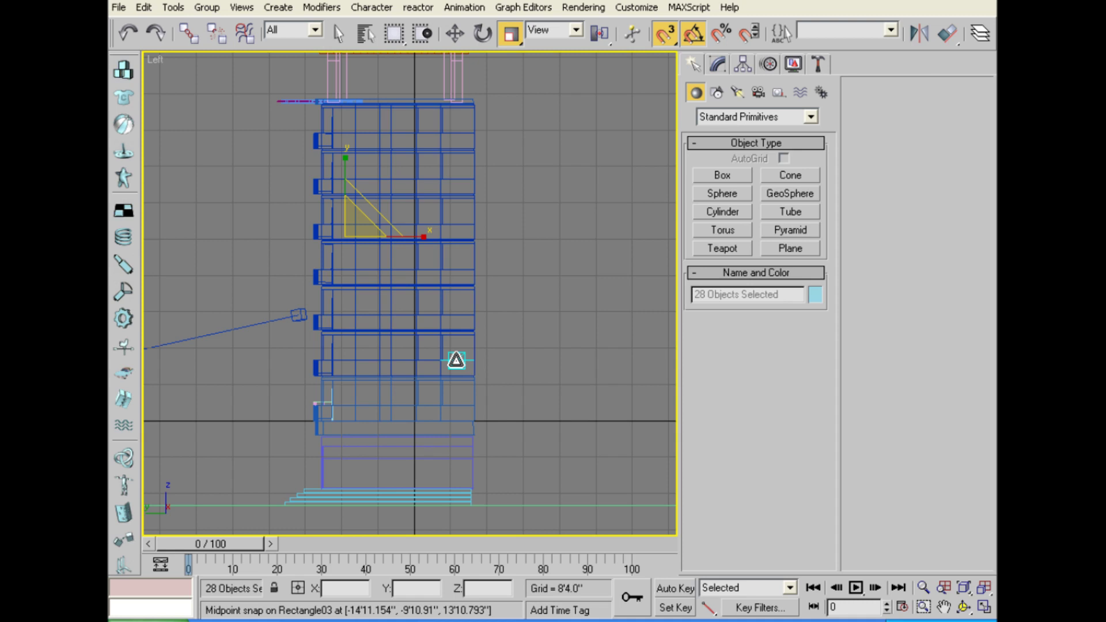
key("Delete")
scroll(382, 363, "up", 5)
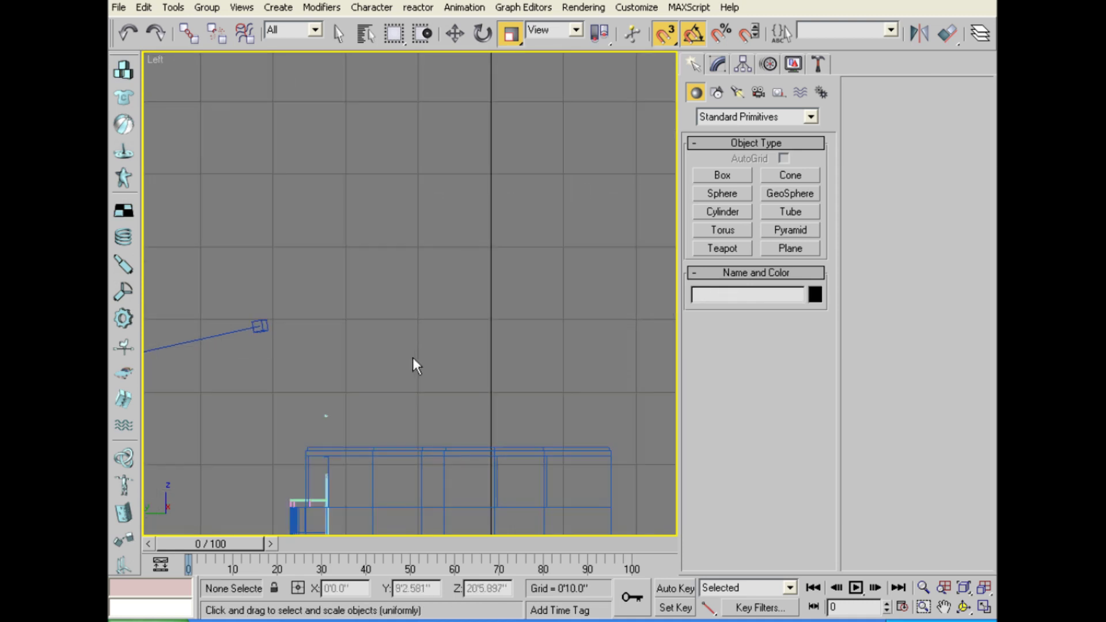
left_click_drag(353, 396, 298, 427)
key("Delete")
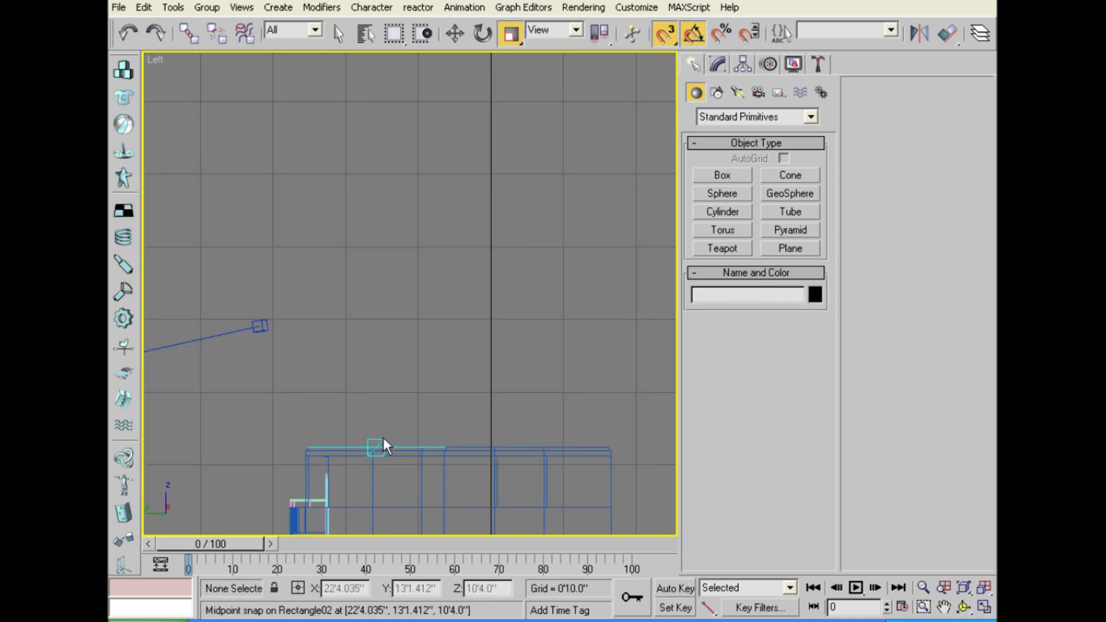
Turn snaps off, maximize Perspective zoomed on the balcony, and select its rail.
key("s")
key("alt+w")
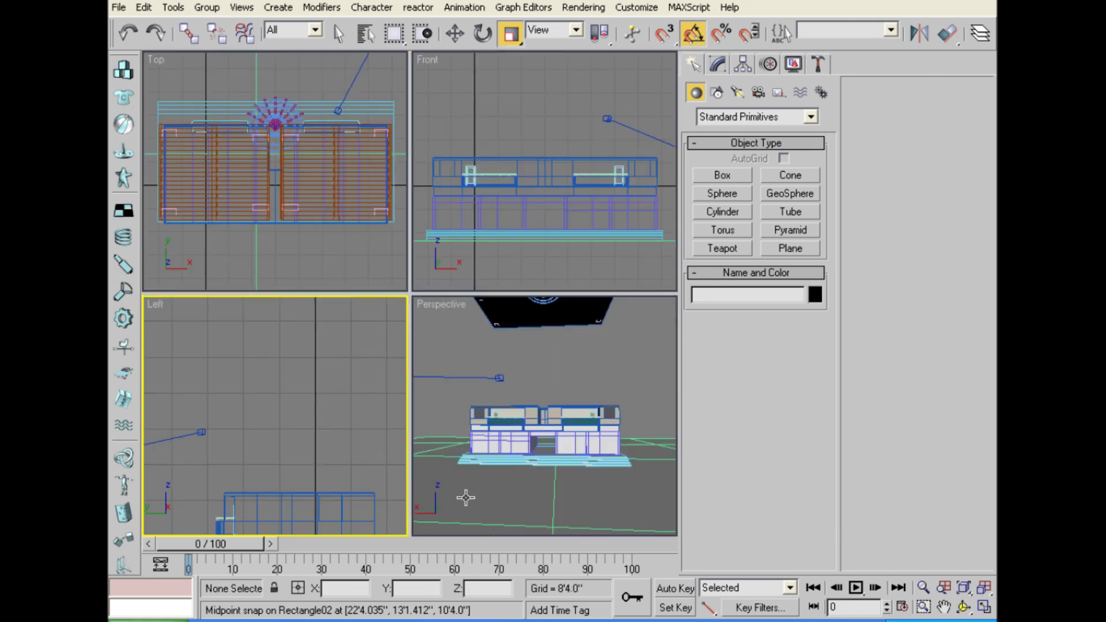
left_click(522, 475)
scroll(530, 444, "down", 2)
key("alt+w")
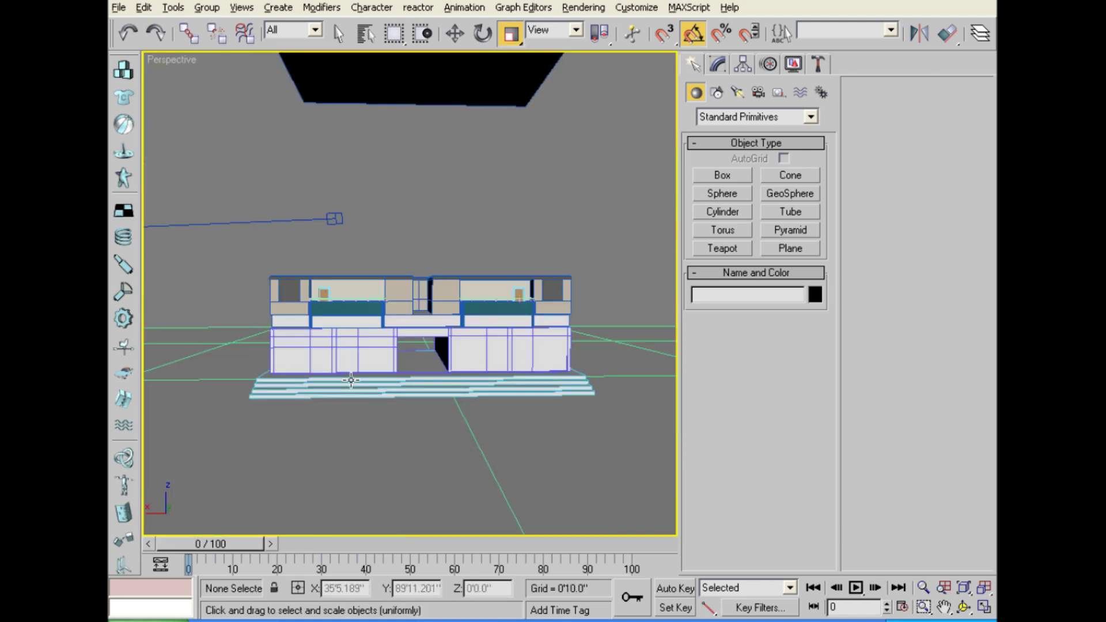
scroll(415, 393, "up", 5)
scroll(415, 393, "up", 2)
scroll(415, 386, "up", 1)
scroll(469, 330, "up", 2)
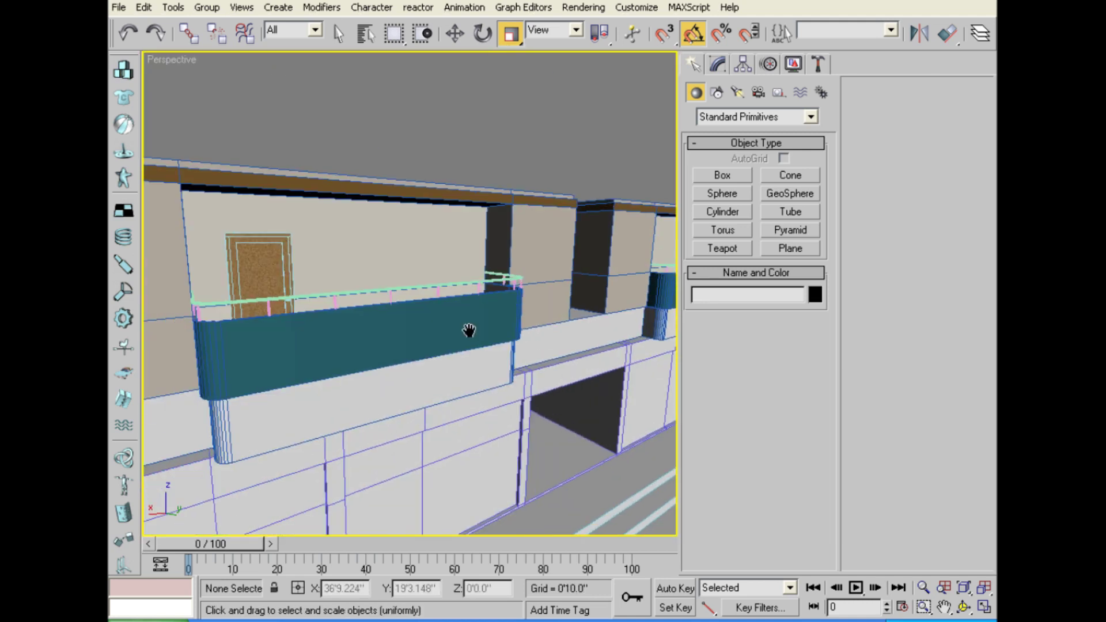
key("w")
scroll(490, 288, "up", 1)
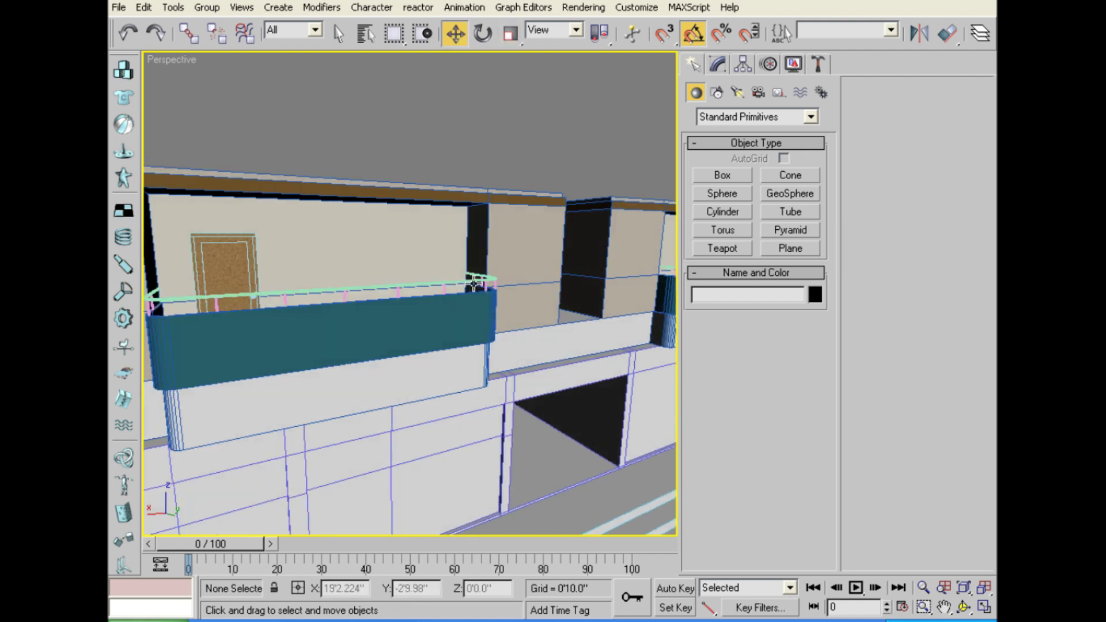
left_click(473, 278)
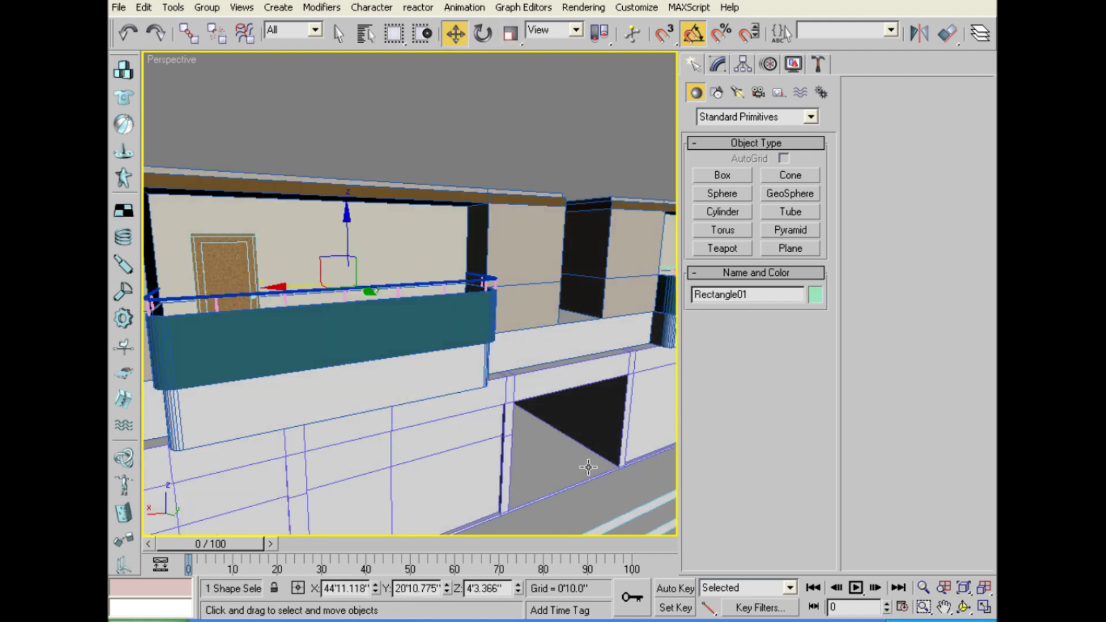
Add the first railing posts and the corner post to the rail selection, fixing one wrong pick.
key("F4")
middle_click_drag(621, 391, 501, 367, "alt")
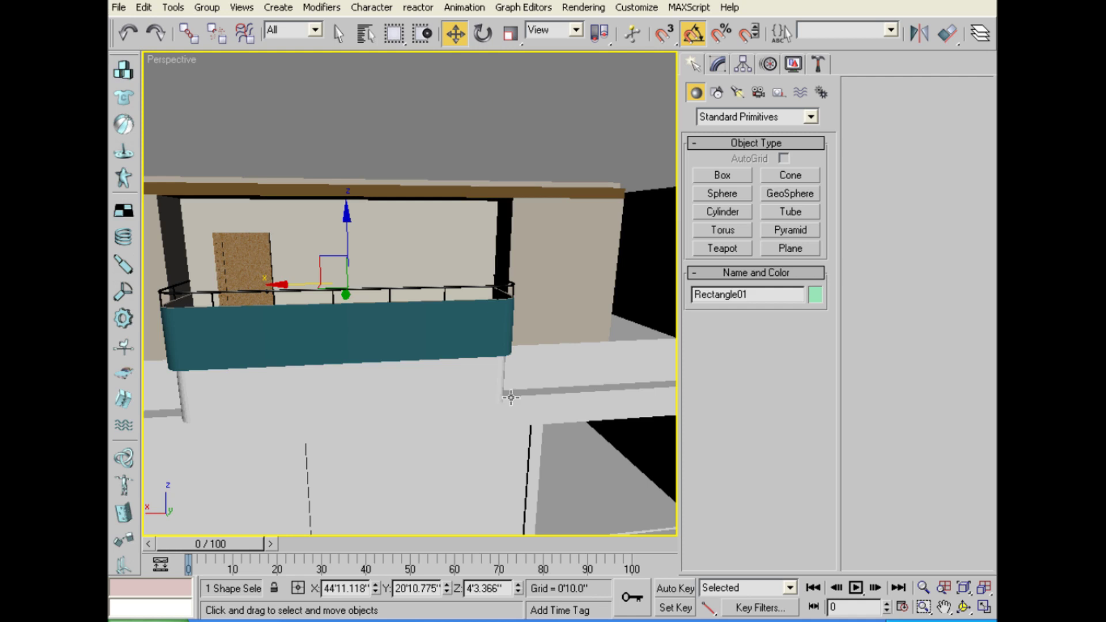
mouse_move(520, 406)
middle_mouse_down("alt")
mouse_move(444, 338)
mouse_move(469, 326)
mouse_move(427, 317)
middle_mouse_up("alt")
scroll(444, 338, "up", 5)
scroll(483, 338, "down", 2)
scroll(483, 338, "down", 5)
left_click(427, 319, "ctrl")
middle_click_drag(430, 361, 514, 358, "alt")
left_click(458, 304, "ctrl")
mouse_move(458, 306)
middle_mouse_down("alt")
mouse_move(495, 362)
mouse_move(403, 358)
mouse_move(447, 352)
middle_mouse_up("alt")
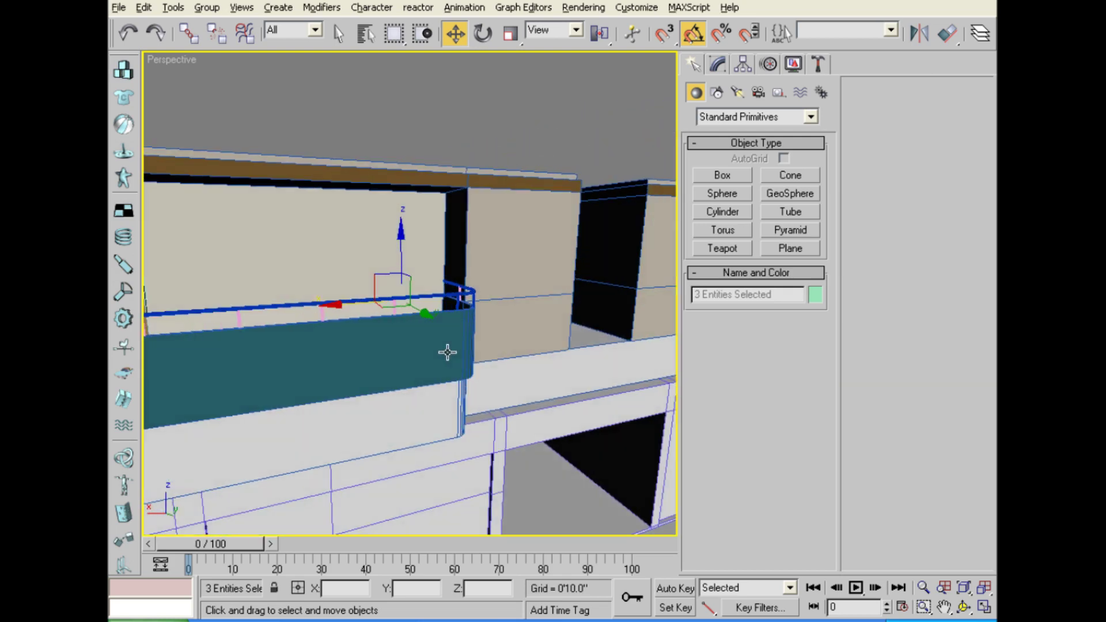
left_click(375, 324, "ctrl")
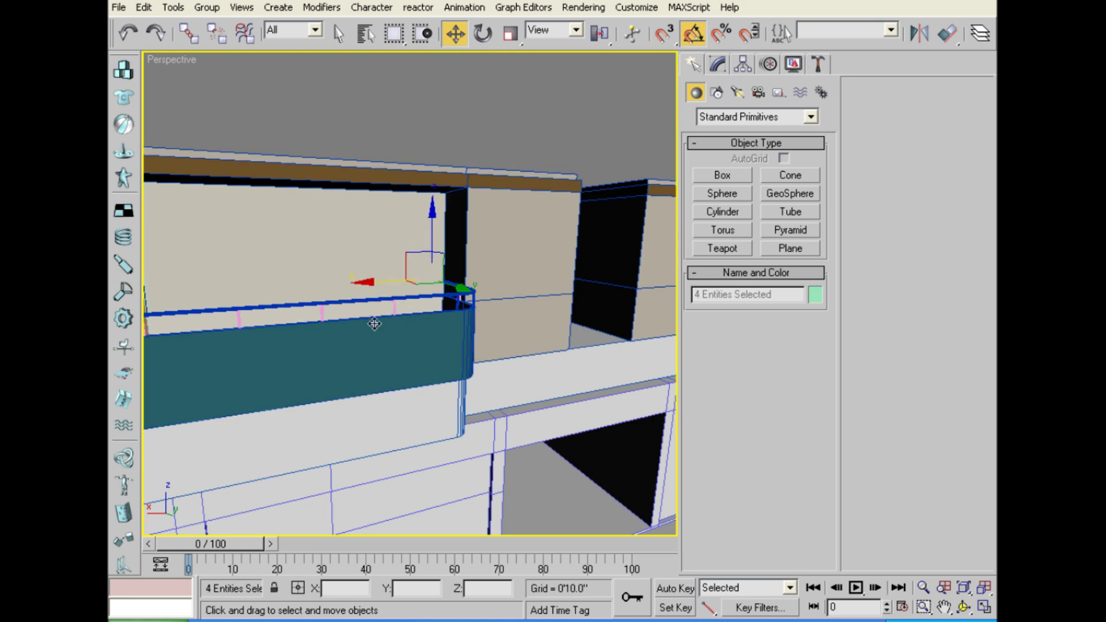
middle_click_drag(354, 367, 413, 353, "alt")
left_click(412, 330, "alt")
left_click(399, 321, "ctrl")
scroll(392, 346, "down", 3)
scroll(541, 358, "up", 3)
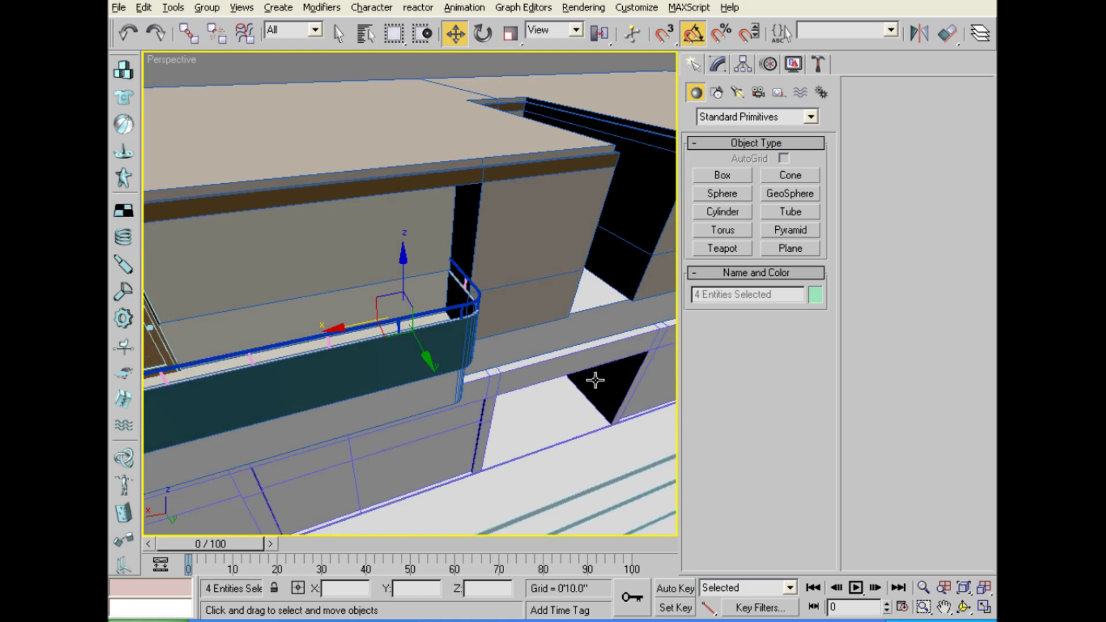
middle_click_drag(595, 381, 473, 312, "alt")
left_click(459, 281, "ctrl")
Add the remaining railing posts, including those near the door, to the selection.
mouse_move(362, 354)
middle_mouse_down("alt")
mouse_move(401, 332)
mouse_move(425, 264)
middle_mouse_up("alt")
scroll(398, 278, "up", 5)
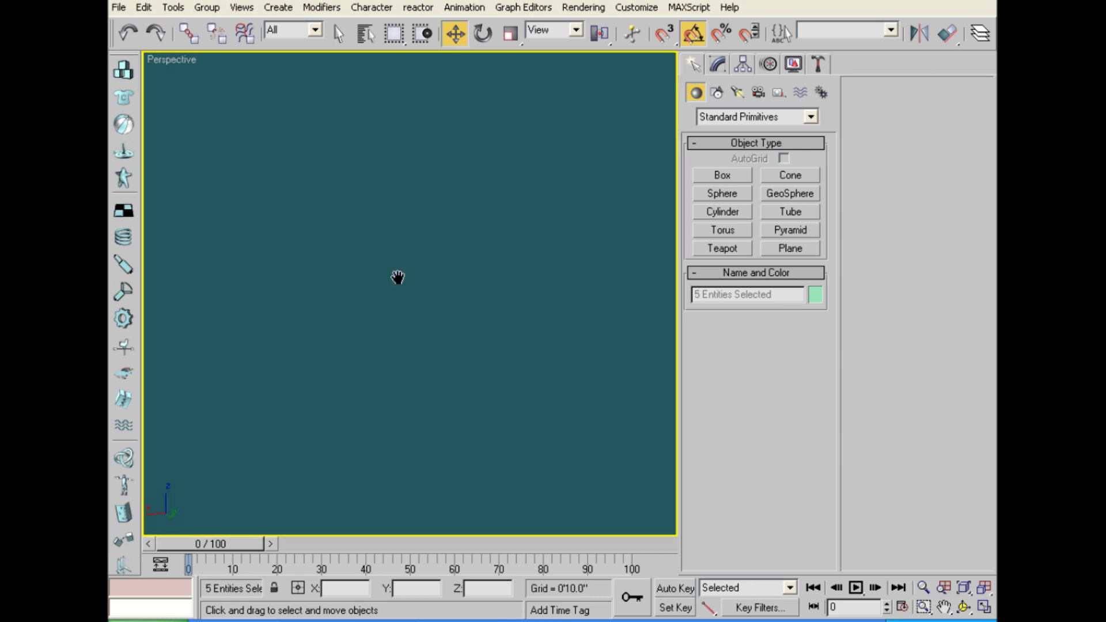
scroll(397, 277, "down", 4)
scroll(407, 316, "down", 1)
left_click(408, 295, "ctrl")
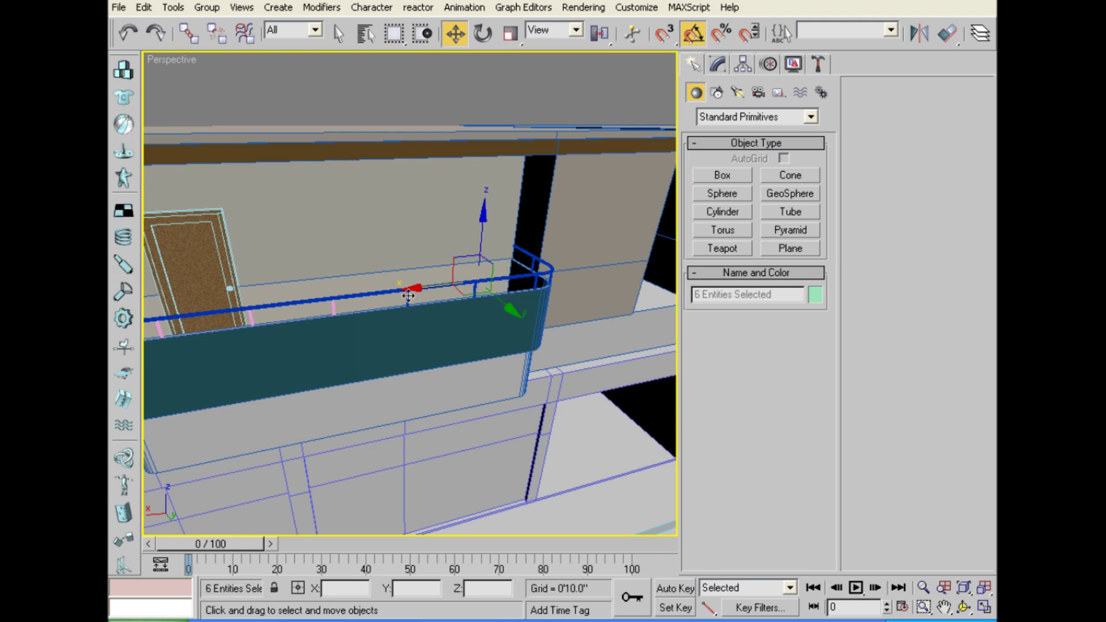
mouse_move(346, 335)
middle_mouse_down("alt")
mouse_move(373, 337)
mouse_move(374, 369)
middle_mouse_up("alt")
left_click(348, 326, "ctrl")
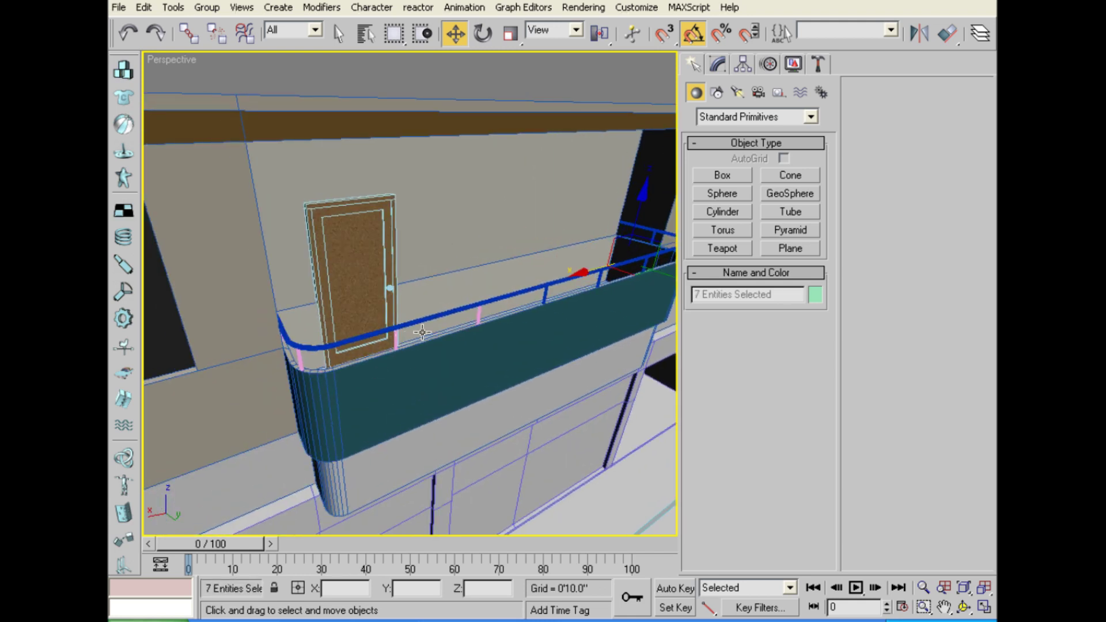
left_click(482, 316, "ctrl")
left_click(396, 339, "ctrl")
left_click(303, 358, "ctrl")
scroll(308, 371, "down", 5)
mouse_move(309, 371)
middle_mouse_down("alt")
mouse_move(435, 469)
mouse_move(441, 403)
mouse_move(469, 350)
mouse_move(289, 326)
mouse_move(368, 324)
mouse_move(257, 333)
mouse_move(427, 309)
mouse_move(427, 348)
middle_mouse_up("alt")
scroll(378, 393, "up", 10)
scroll(455, 469, "down", 10)
scroll(441, 384, "down", 3)
scroll(482, 353, "up", 5)
scroll(288, 326, "up", 3)
scroll(369, 324, "down", 2)
scroll(427, 309, "down", 2)
scroll(428, 309, "up", 1)
scroll(427, 348, "up", 5)
left_click(405, 346, "ctrl")
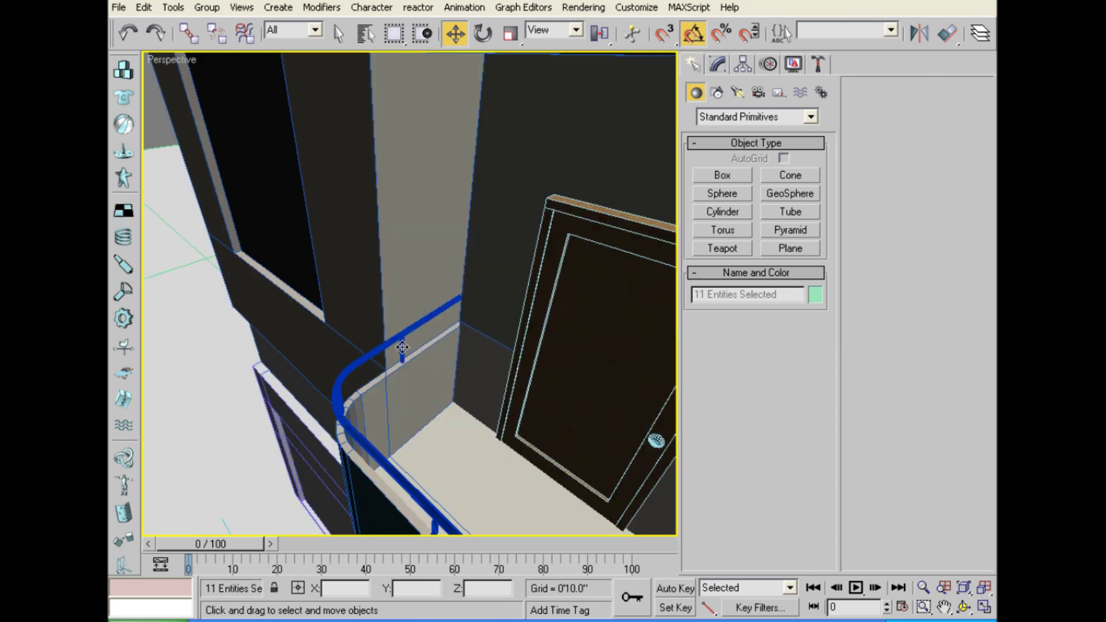
Hide everything except the selected rail and posts using Hide Unselected.
right_click(403, 338)
left_click(471, 282)
mouse_move(370, 349)
middle_mouse_down("alt")
mouse_move(437, 385)
mouse_move(429, 352)
mouse_move(464, 348)
middle_mouse_up("alt")
Select the rail alone and inspect its Editable Spline settings.
left_click(466, 356)
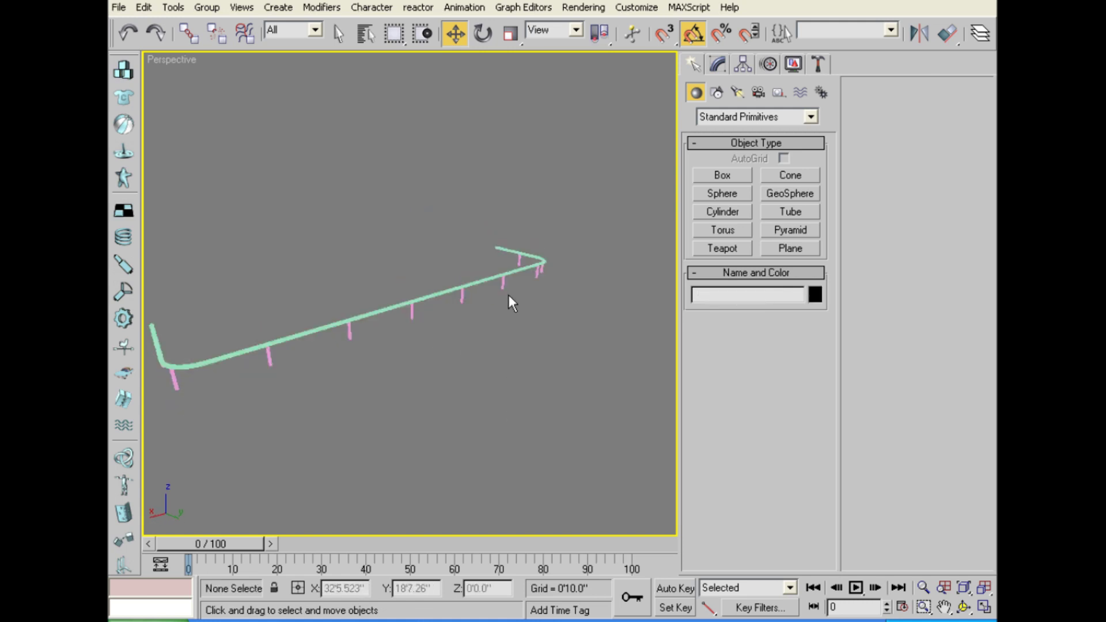
left_click(487, 280)
left_click(717, 65)
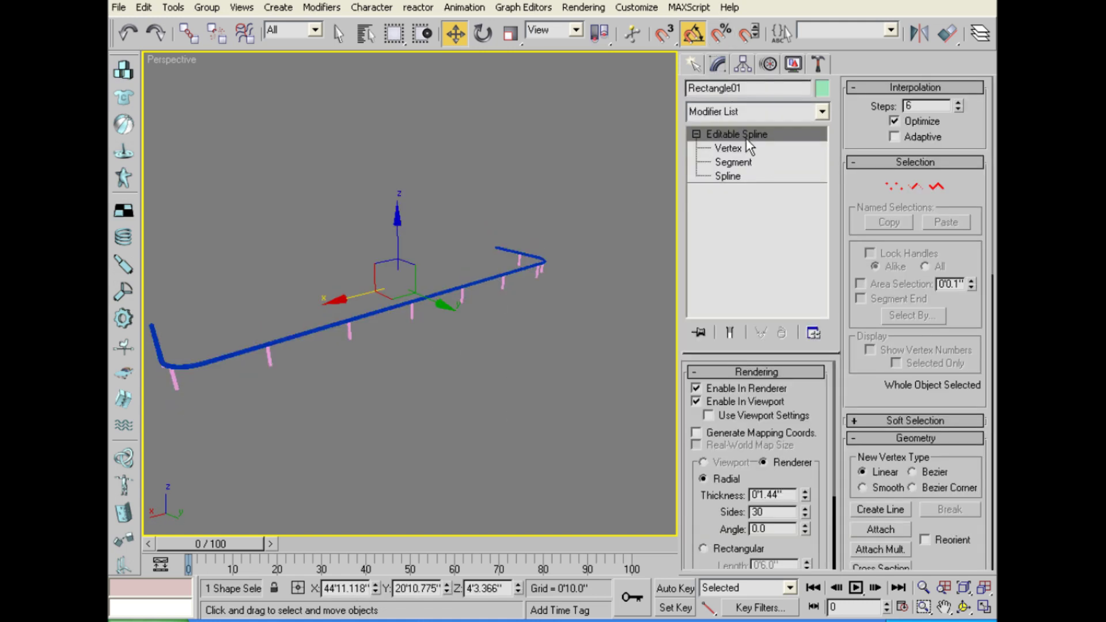
key("ctrl+d")
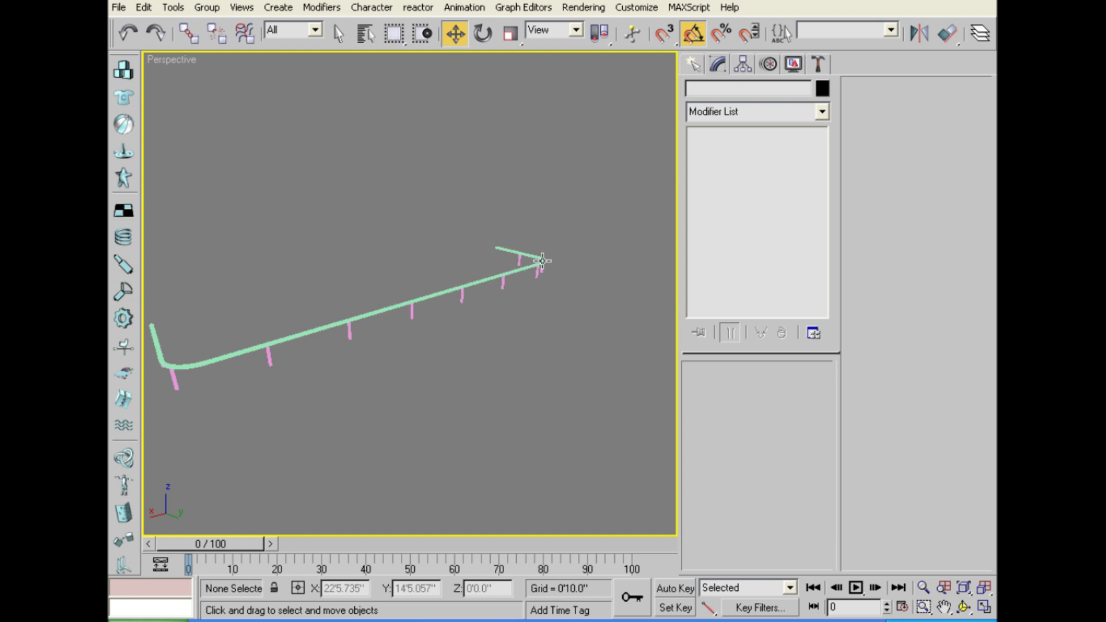
left_click(533, 262)
scroll(561, 315, "up", 2)
scroll(603, 299, "up", 2)
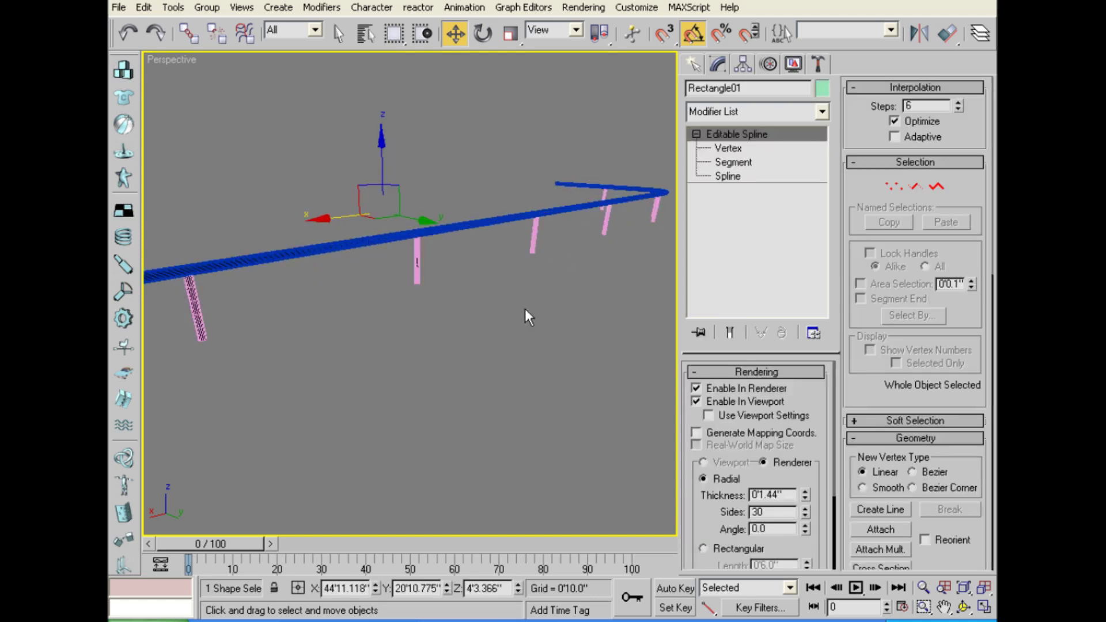
left_click(534, 245)
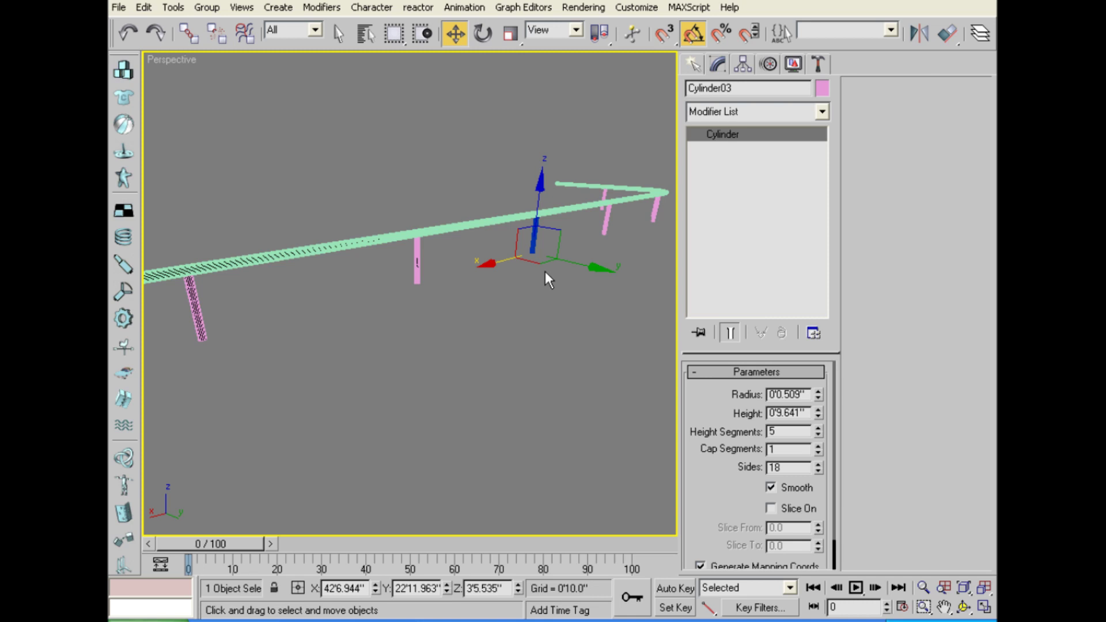
left_click_drag(455, 203, 473, 249)
Convert the rail to Editable Poly and attach three posts to it.
right_click(731, 133)
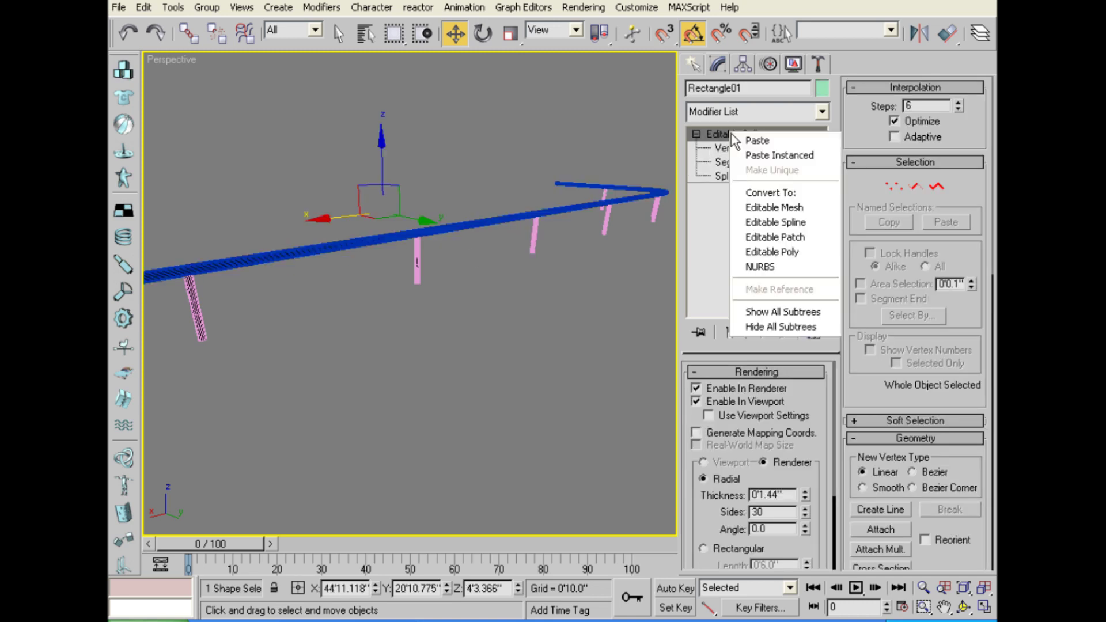
left_click(797, 251)
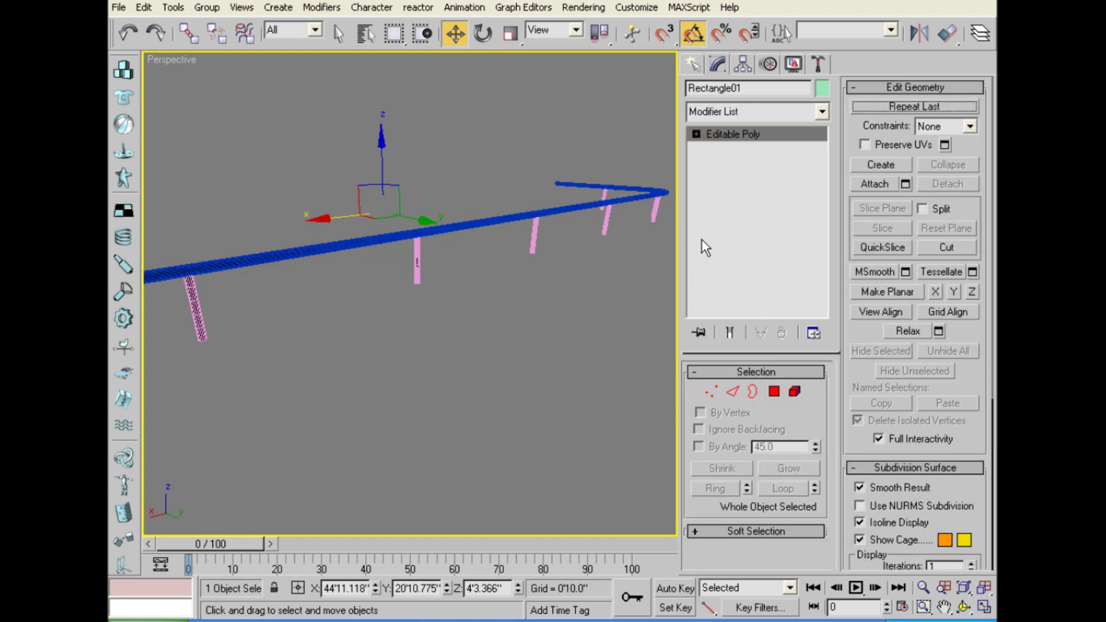
left_click(888, 184)
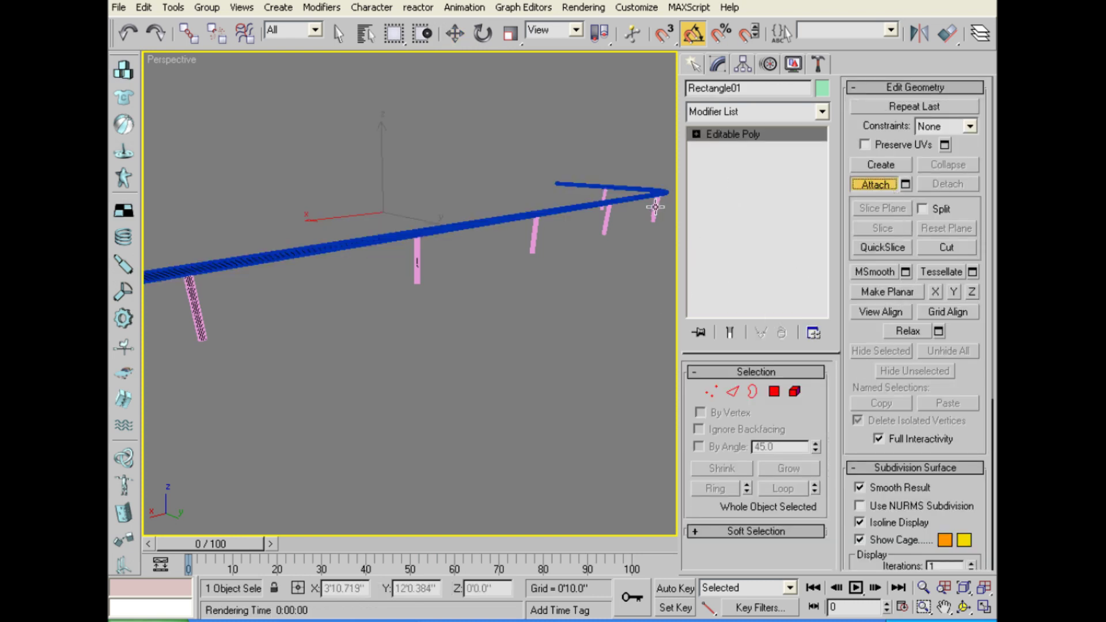
left_click(604, 196)
left_click(655, 210)
left_click(606, 224)
left_click(693, 65)
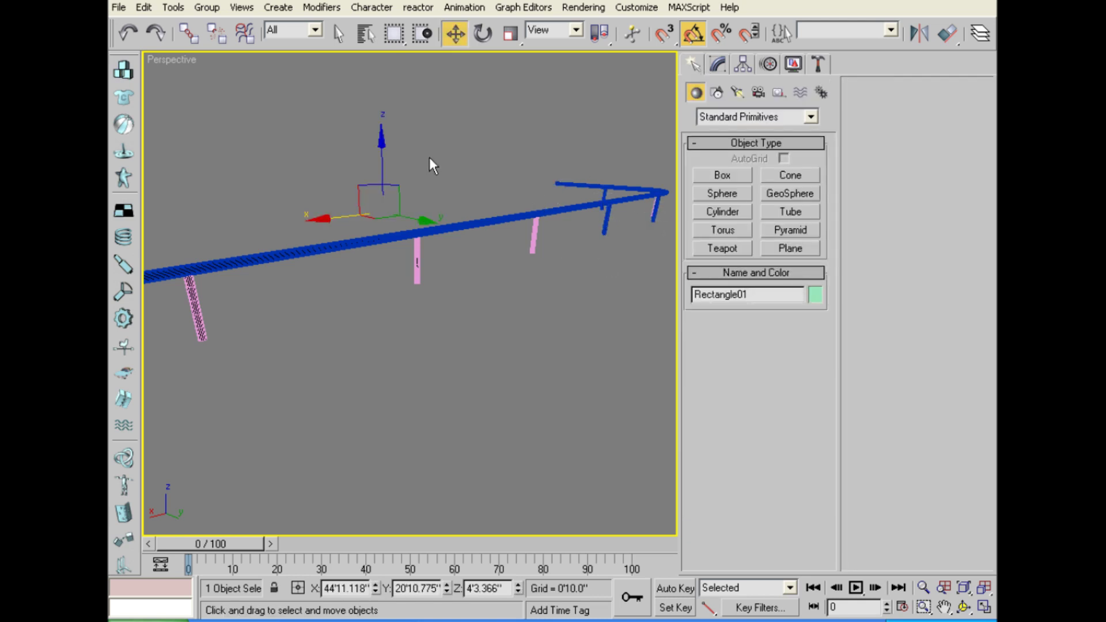
left_click_drag(382, 149, 389, 108)
Undo the attach and conversion, restoring the original rail spline.
mouse_move(549, 310)
middle_mouse_down("alt")
mouse_move(537, 331)
mouse_move(410, 315)
mouse_move(449, 321)
middle_mouse_up("alt")
key("ctrl+z")
middle_click_drag(455, 365, 488, 359, "alt")
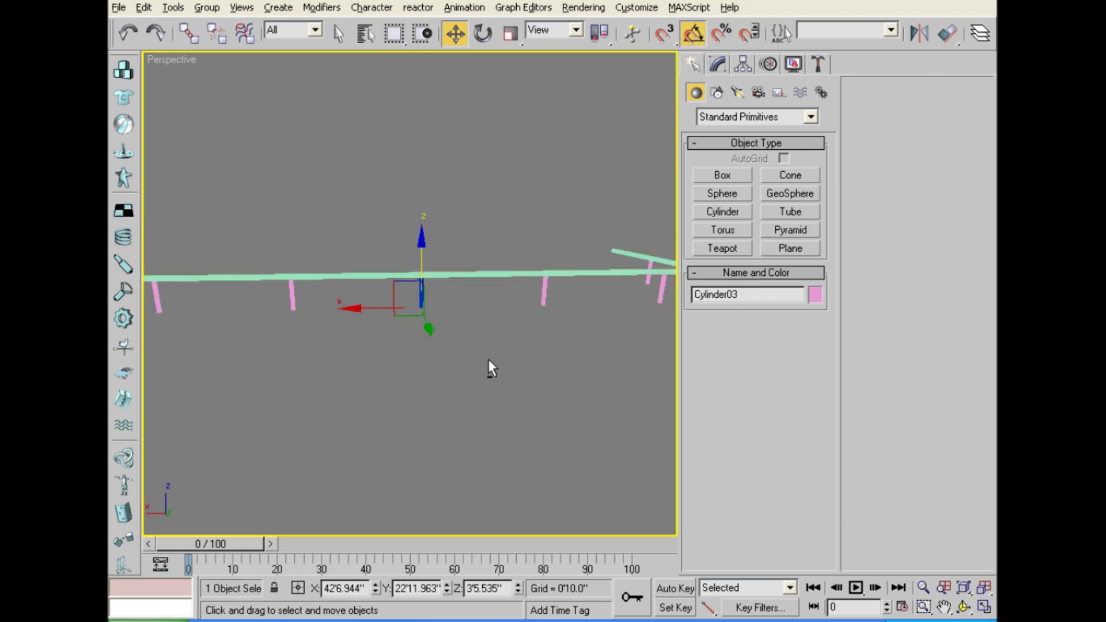
key("ctrl+z")
scroll(464, 373, "down", 3)
scroll(455, 329, "down", 2)
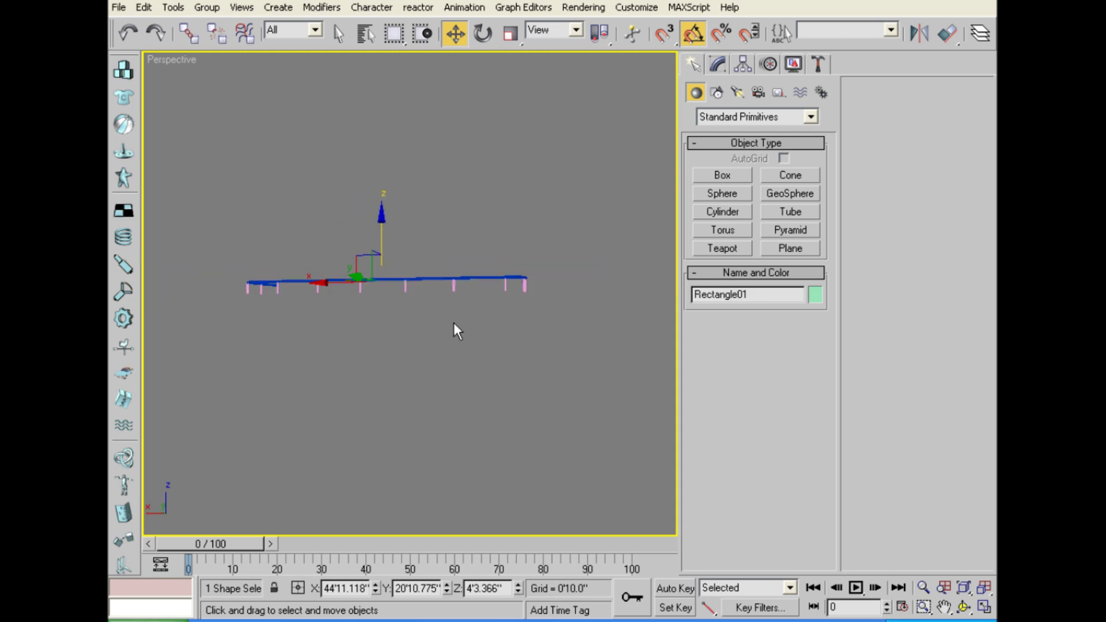
Select the rail with every post and group them under the name railing.
key("ctrl+a")
middle_click_drag(516, 323, 444, 368, "alt")
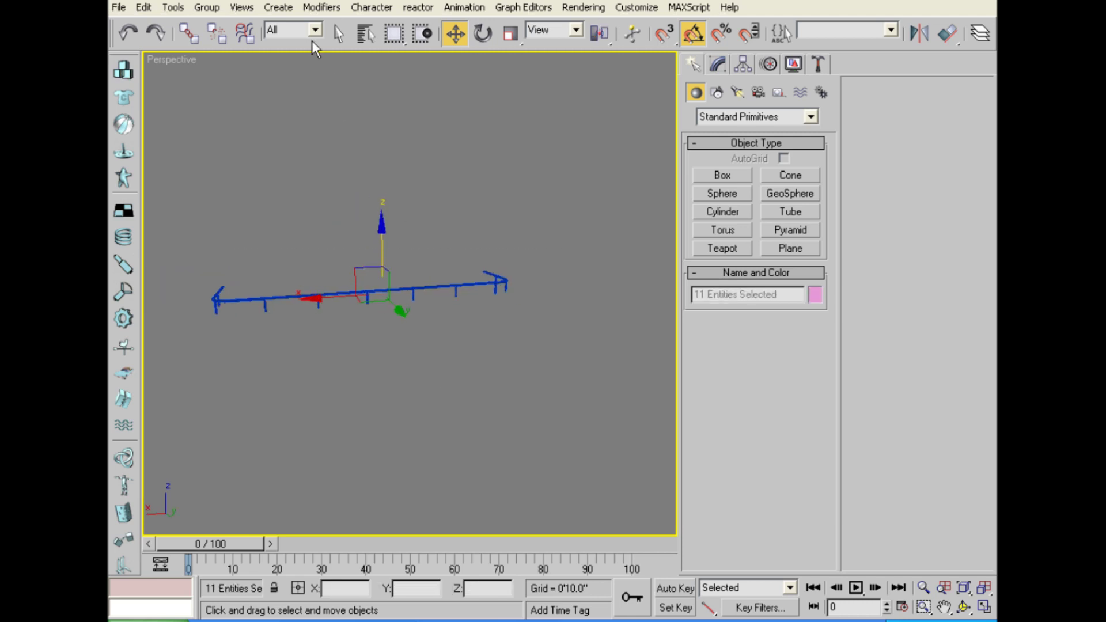
left_click(206, 7)
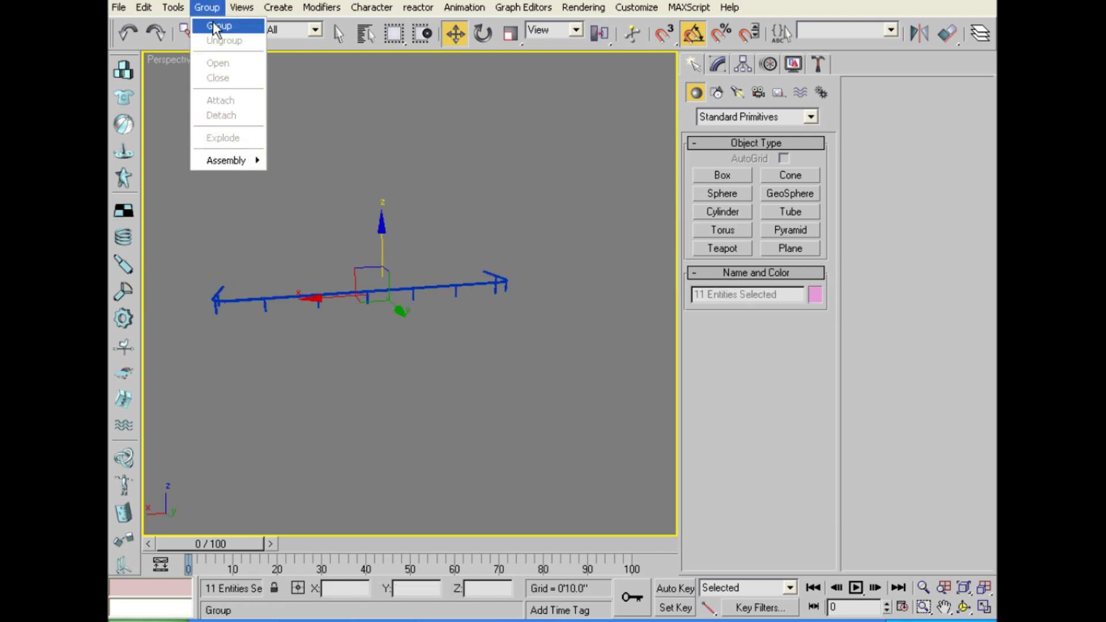
left_click(213, 25)
type("railing")
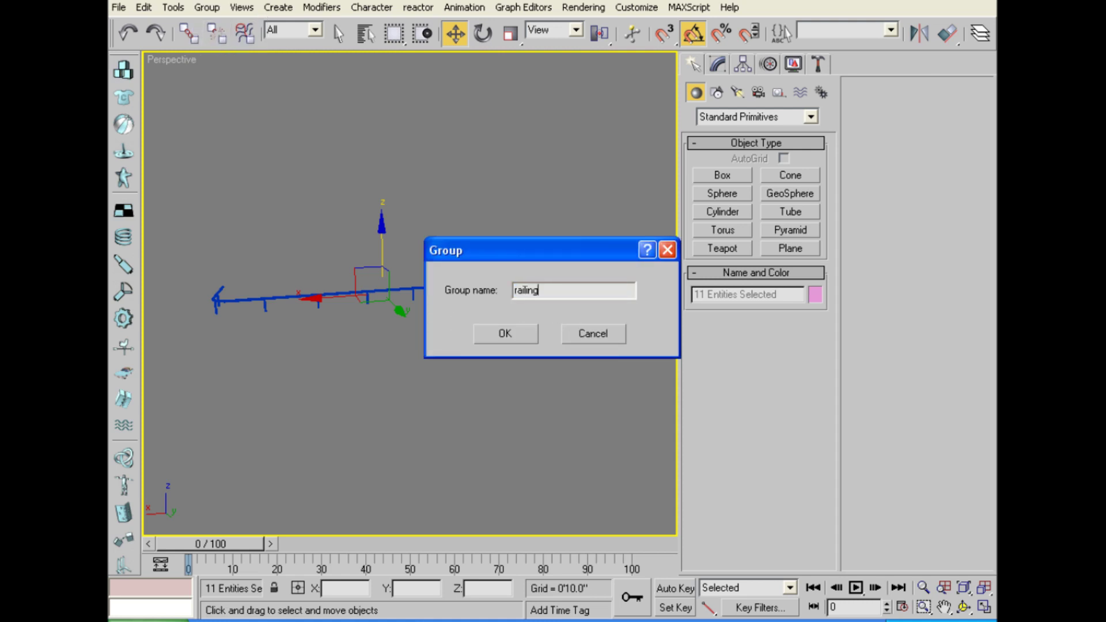
key("Return")
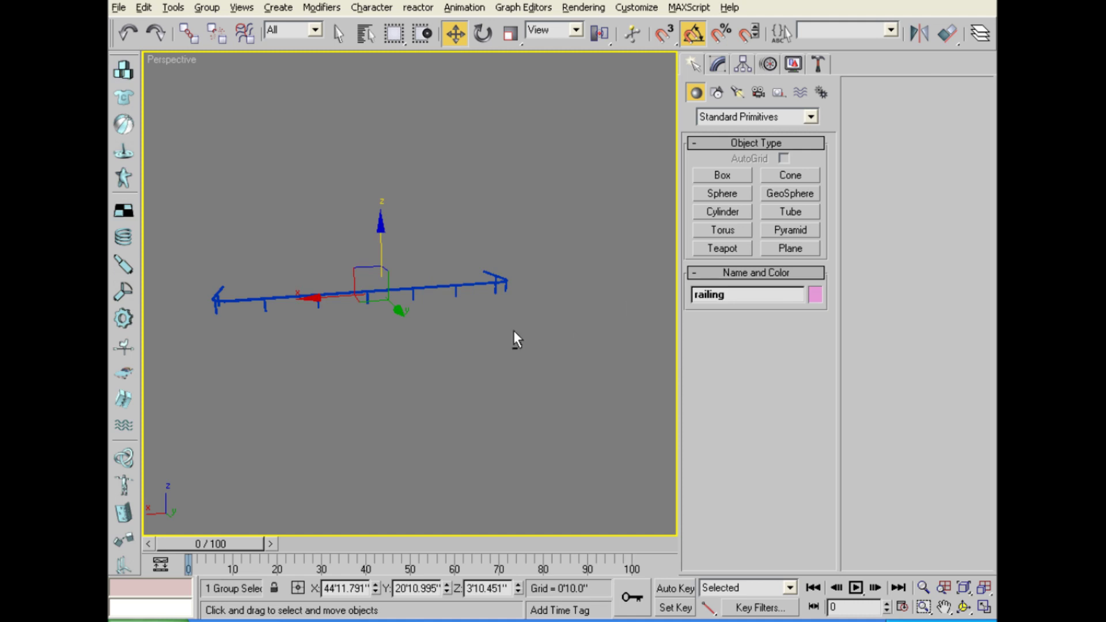
right_click(490, 348)
Unhide the rest of the building and pick out the balcony railing's rail.
left_click(533, 330)
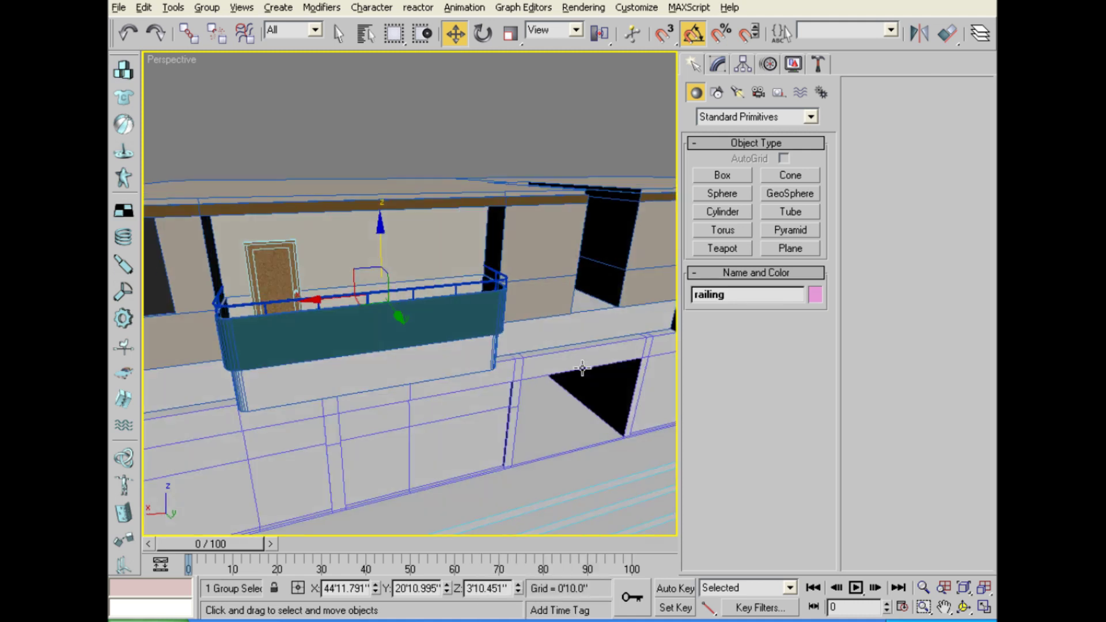
scroll(568, 342, "down", 4)
mouse_move(568, 341)
middle_mouse_down("alt")
mouse_move(563, 333)
mouse_move(648, 336)
middle_mouse_up("alt")
scroll(633, 331, "up", 3)
scroll(566, 247, "up", 3)
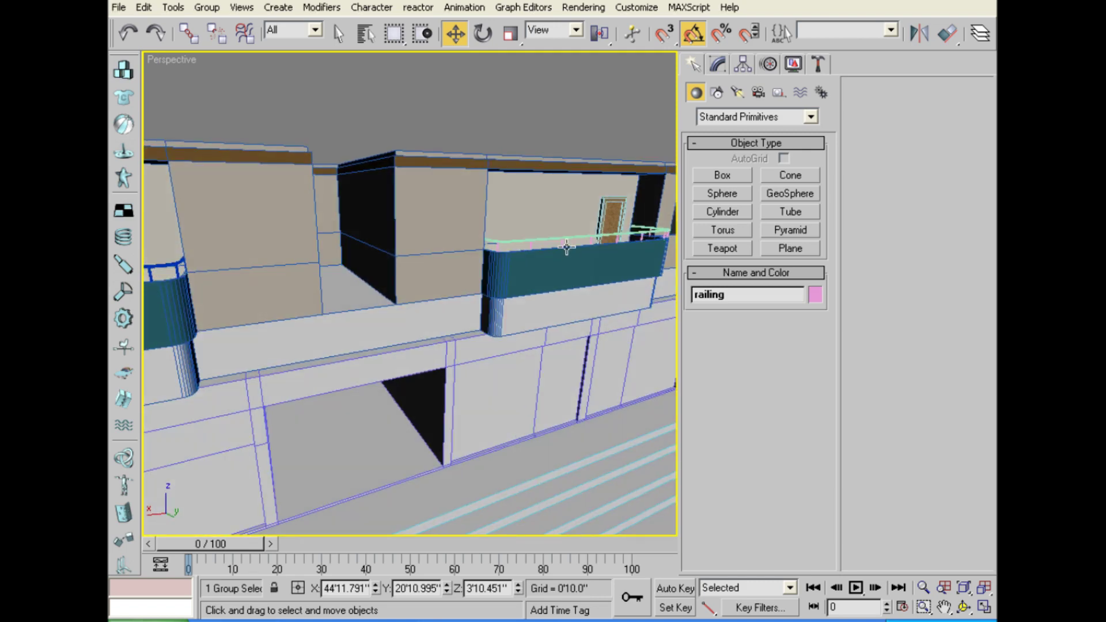
left_click(566, 236)
mouse_move(567, 236)
middle_mouse_down("alt")
mouse_move(491, 279)
mouse_move(323, 331)
mouse_move(462, 311)
mouse_move(507, 347)
mouse_move(461, 216)
mouse_move(496, 240)
mouse_move(442, 195)
middle_mouse_up("alt")
middle_click_drag(547, 249, 445, 197, "alt")
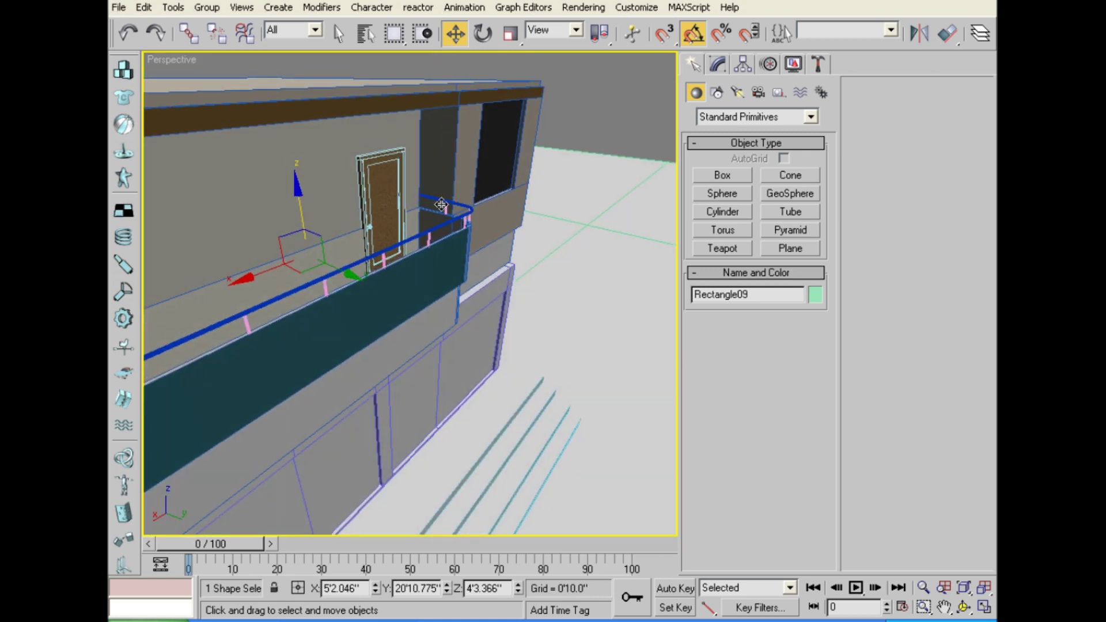
left_click(441, 205)
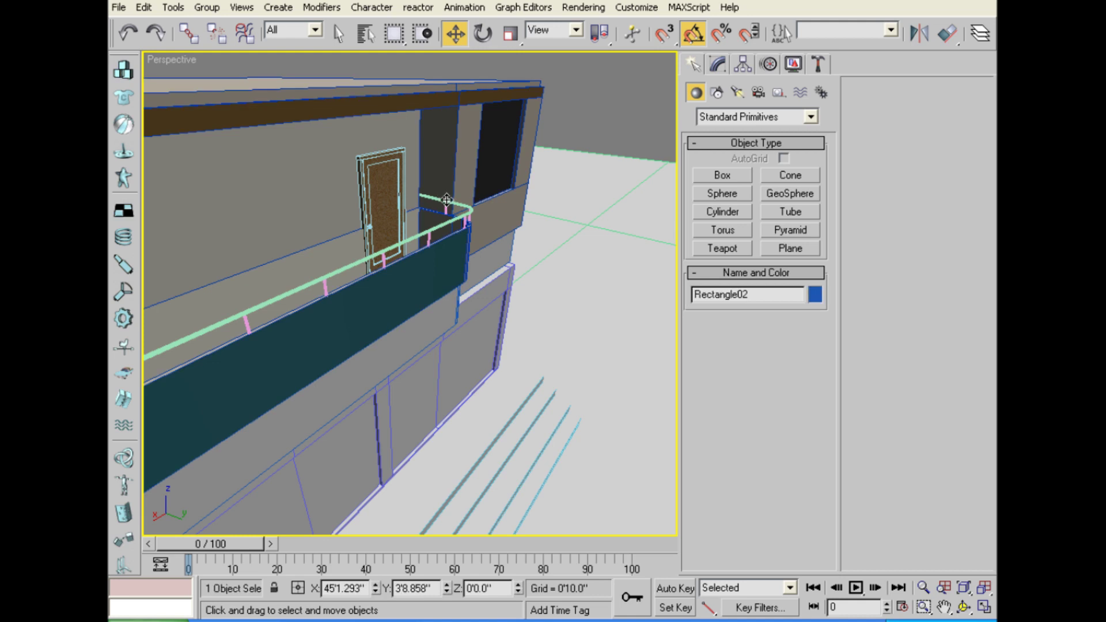
left_click(447, 201)
mouse_move(447, 202)
middle_mouse_down("alt")
mouse_move(446, 281)
mouse_move(403, 242)
middle_mouse_up("alt")
Hide the surrounding objects, the door and a blocking piece around the railing.
left_click(354, 218)
right_click(353, 217)
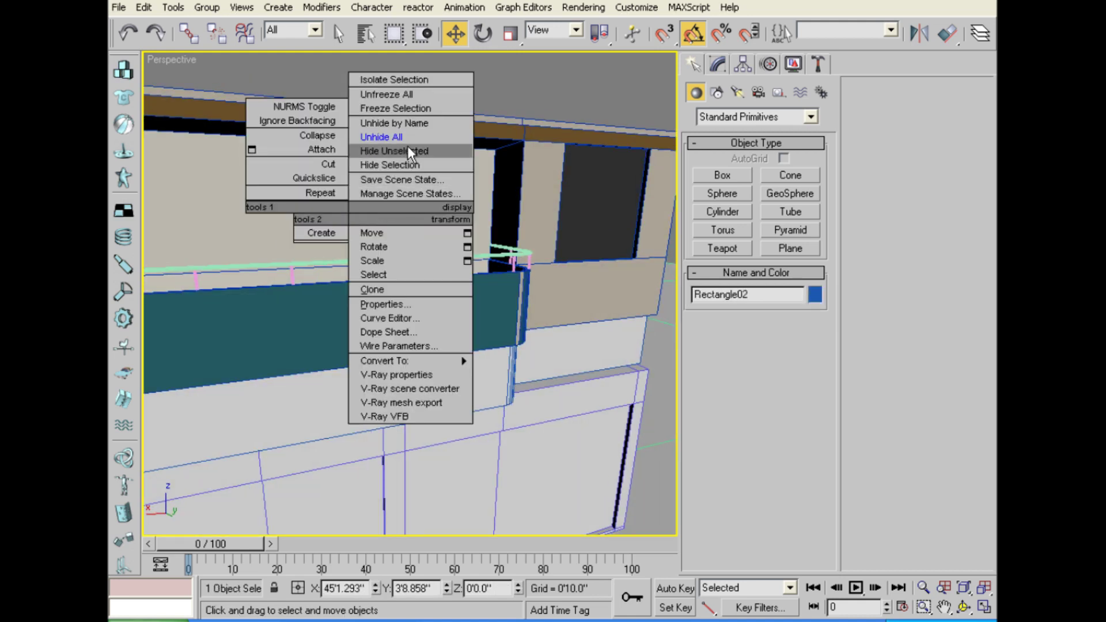
left_click(409, 164)
left_click(429, 211)
right_click(430, 211)
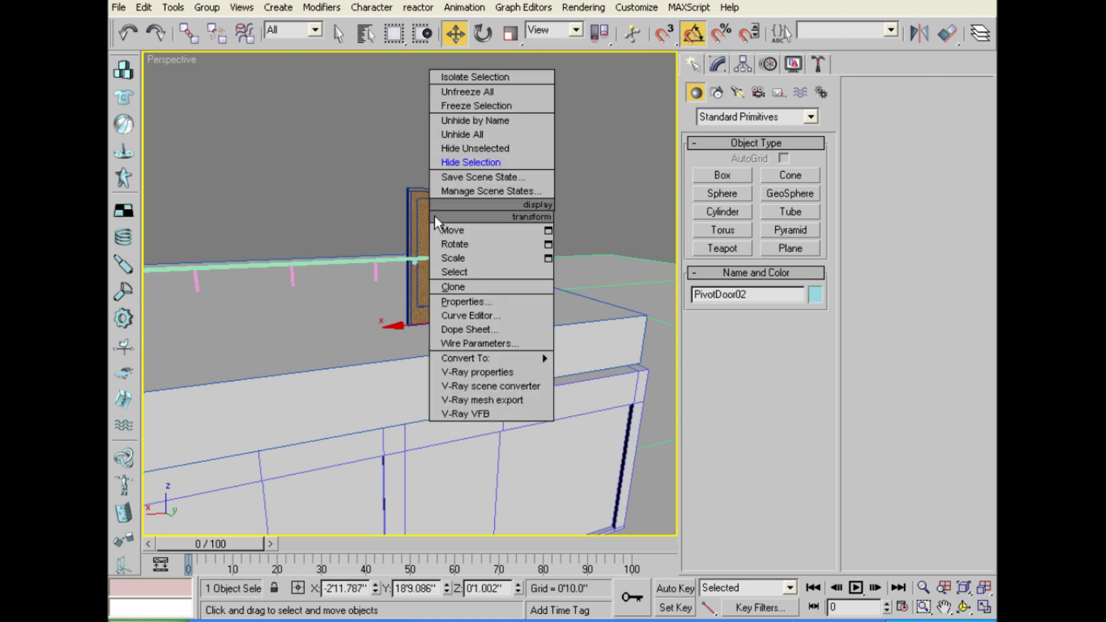
left_click(470, 163)
mouse_move(403, 313)
middle_mouse_down("alt")
mouse_move(388, 296)
mouse_move(398, 291)
middle_mouse_up("alt")
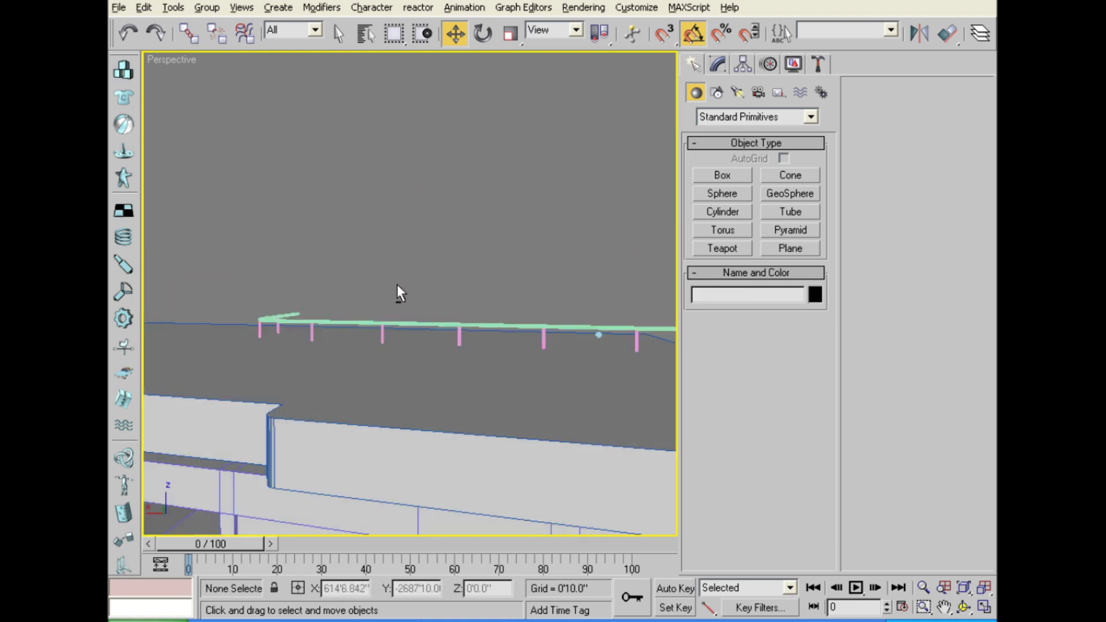
left_click(601, 340)
right_click(600, 339)
left_click(628, 284)
mouse_move(567, 323)
middle_mouse_down("alt")
mouse_move(515, 363)
mouse_move(509, 299)
mouse_move(459, 271)
mouse_move(412, 317)
middle_mouse_up("alt")
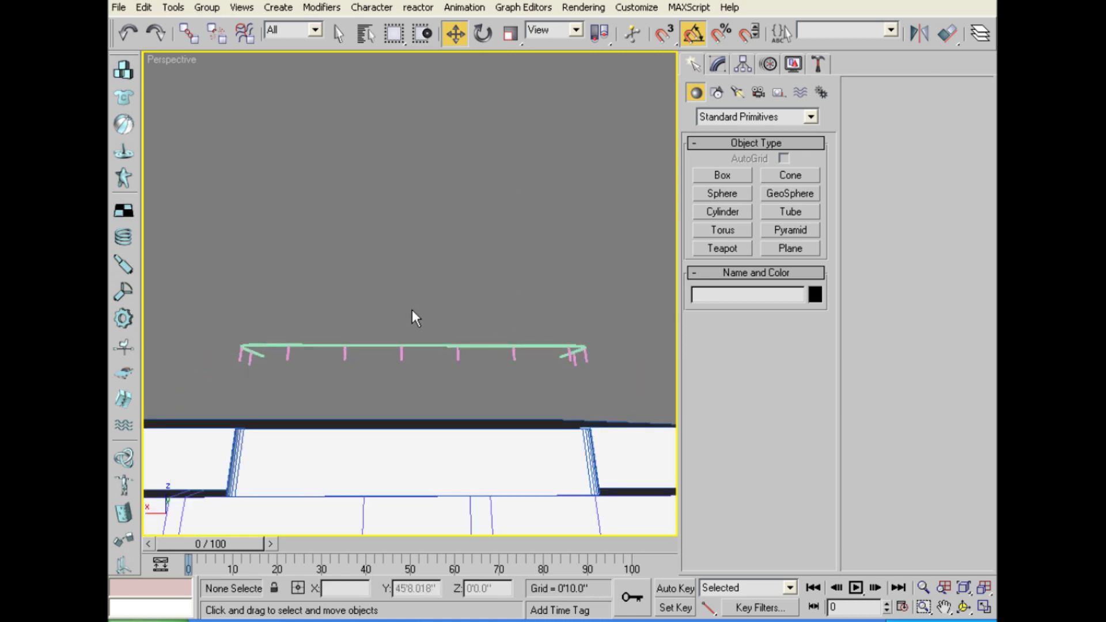
Marquee-select the rail and all posts and group them as railin_b.
left_click_drag(298, 357, 637, 382)
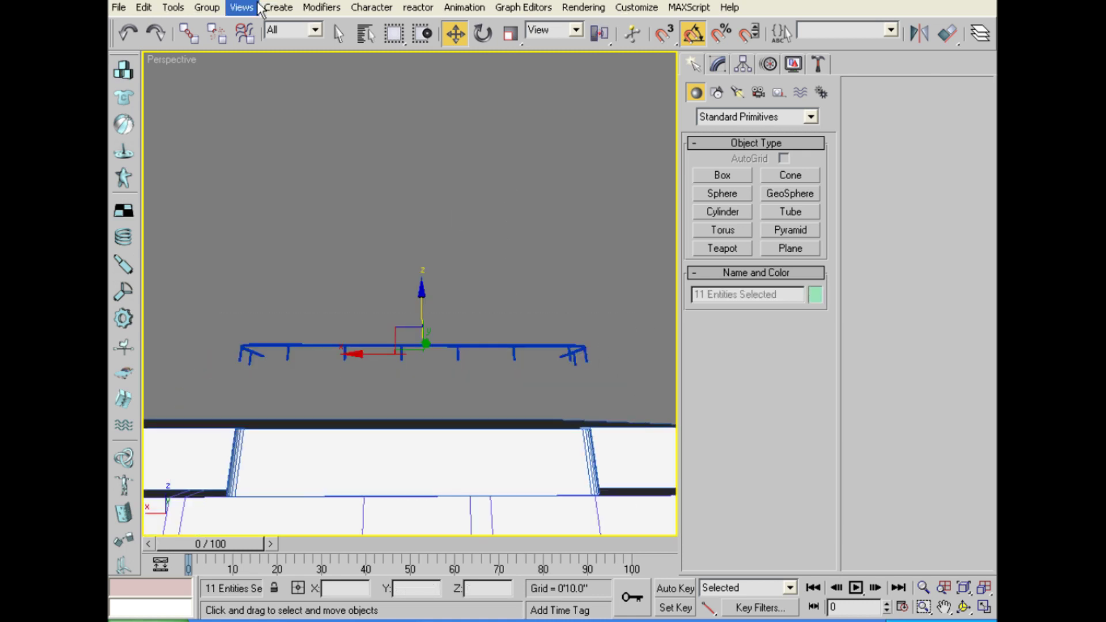
left_click(207, 7)
left_click(216, 27)
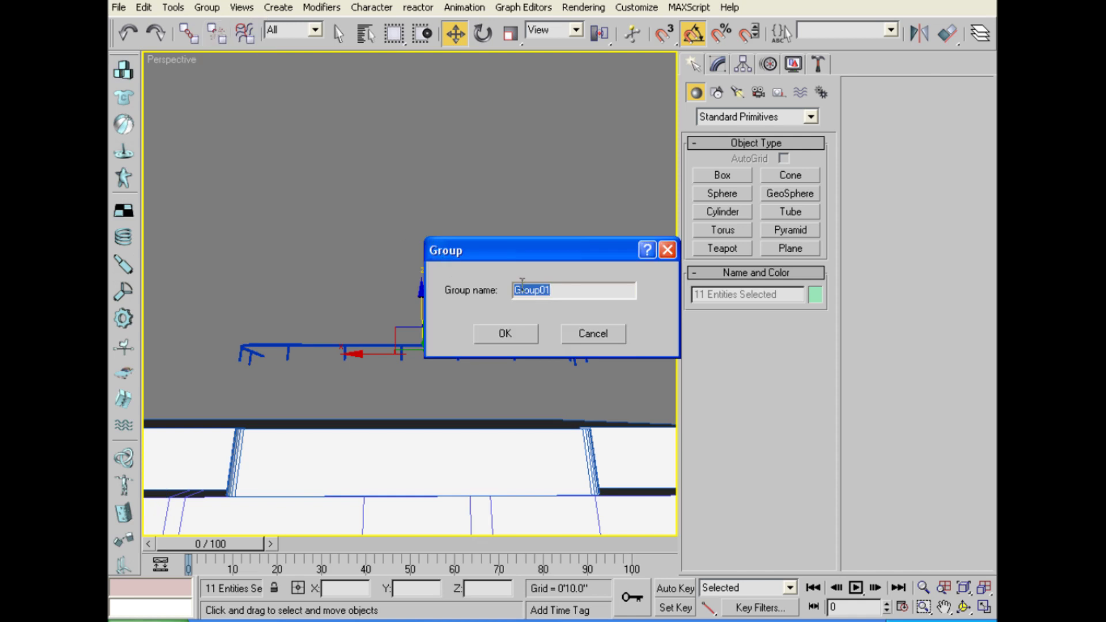
type("railin_b")
key("Return")
Unhide all the hidden building parts.
middle_click_drag(463, 285, 483, 372, "alt")
right_click(527, 201)
left_click(617, 125)
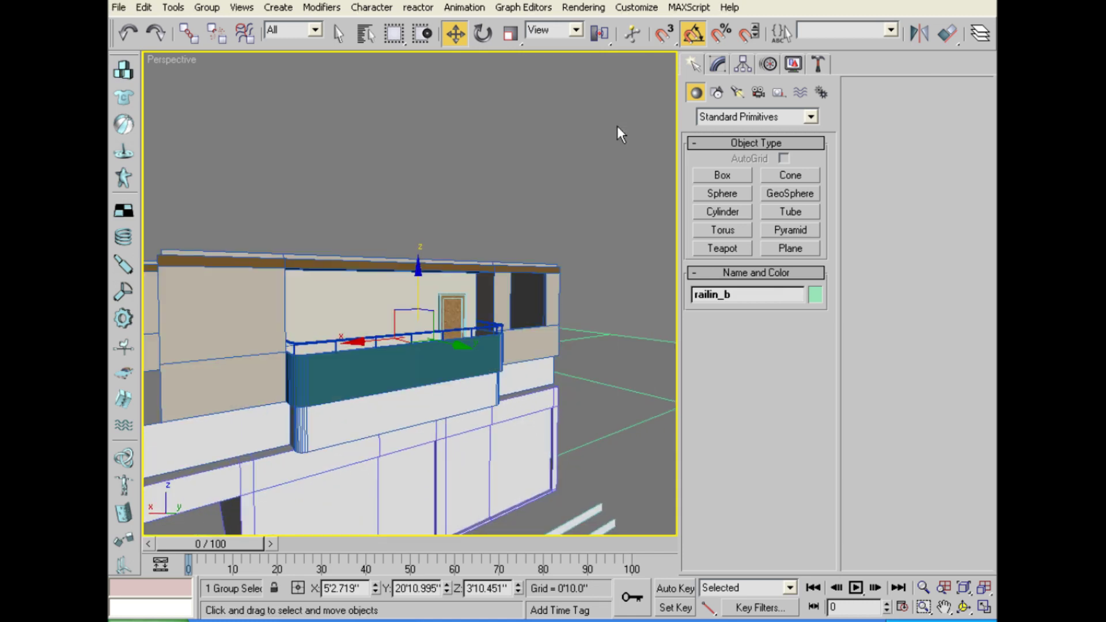
Select the upper balcony storey's objects and maximize the Left viewport.
mouse_move(518, 196)
middle_mouse_down("alt")
mouse_move(469, 201)
mouse_move(494, 203)
mouse_move(449, 248)
mouse_move(400, 217)
middle_mouse_up("alt")
left_click_drag(253, 189, 689, 279)
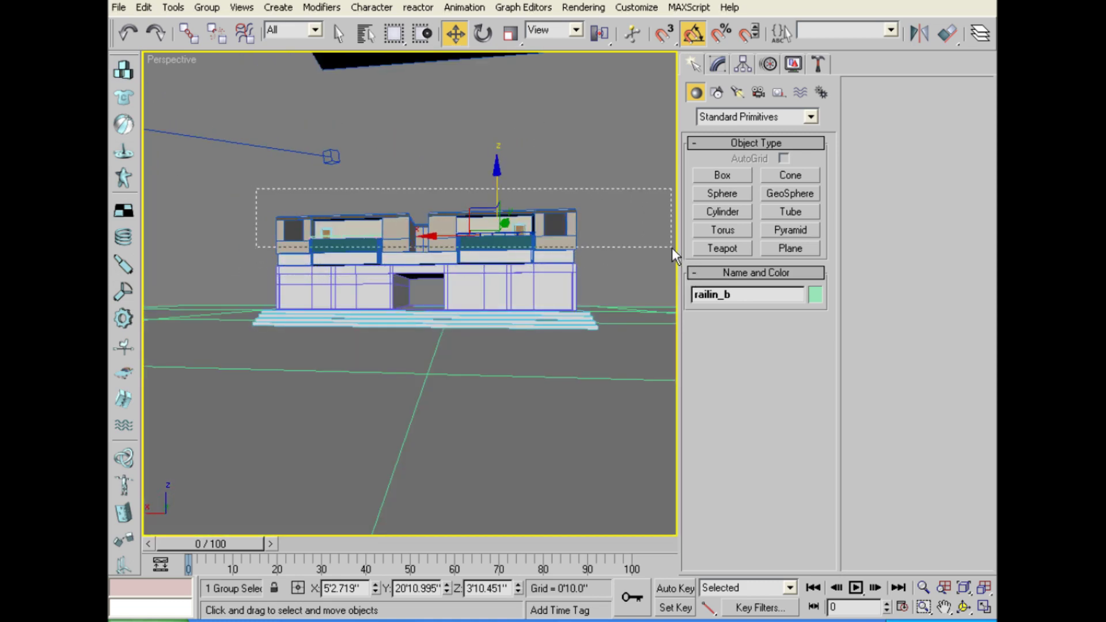
key("alt+w")
right_click(310, 410)
right_click(497, 183)
right_click(275, 416)
key("alt+w")
Zoom and pan the Left view to frame the balcony storey.
scroll(284, 439, "up", 2)
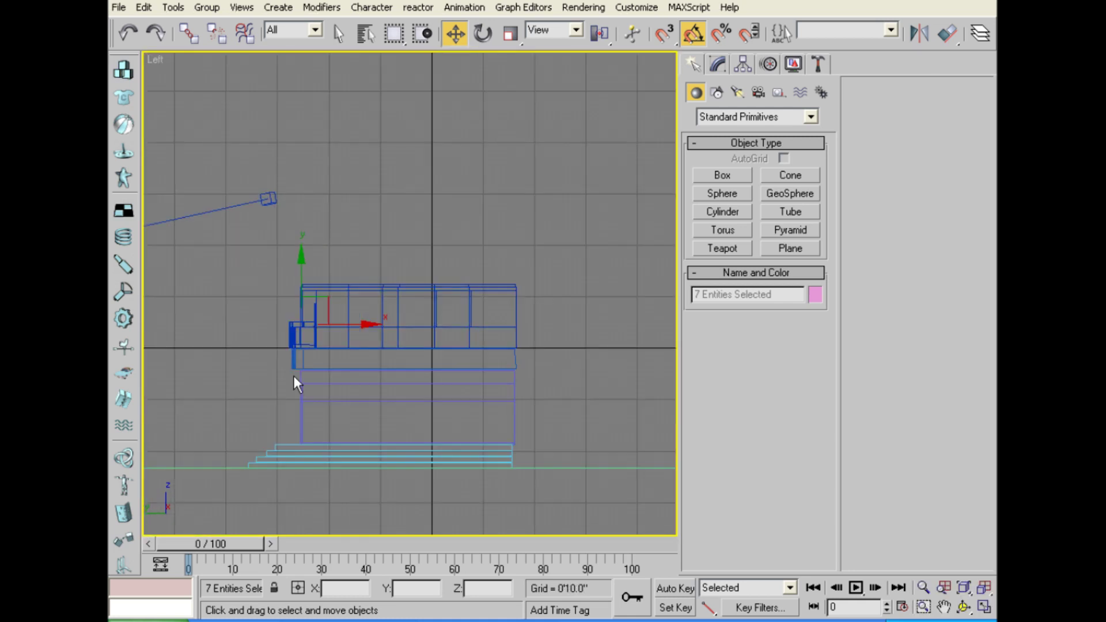
scroll(562, 340, "up", 2)
scroll(497, 373, "up", 2)
middle_click_drag(241, 330, 371, 338)
scroll(370, 338, "up", 2)
scroll(403, 322, "up", 2)
mouse_move(432, 303)
middle_mouse_down()
mouse_move(409, 368)
mouse_move(378, 406)
middle_mouse_up()
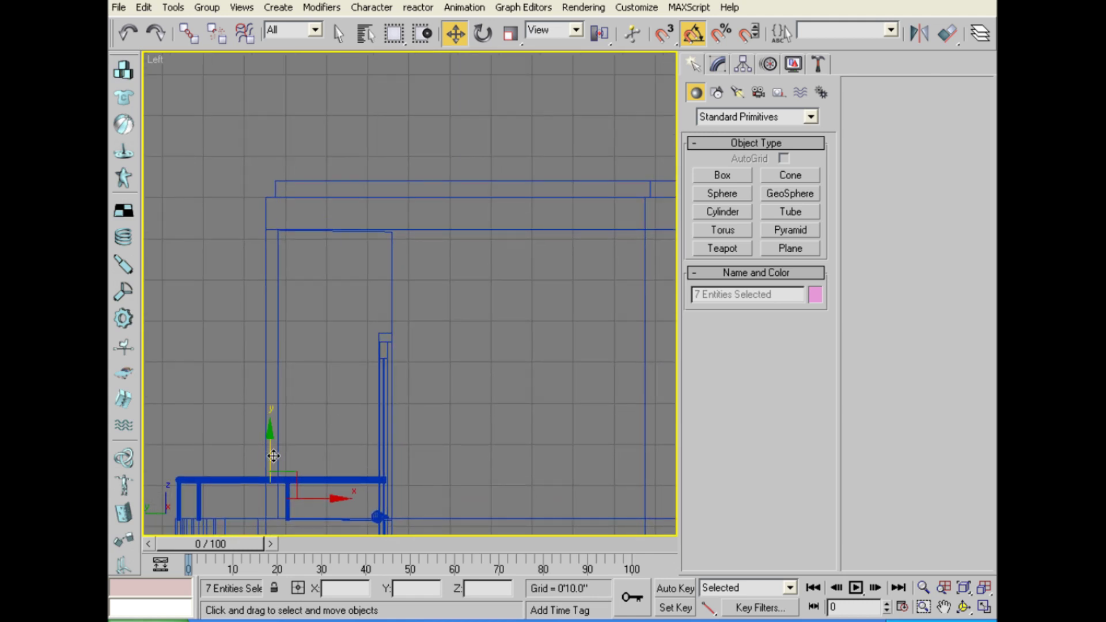
Shift-drag a copy of the storey up one floor, after cancelling a first misplaced attempt.
left_click_drag(274, 456, 273, 23, "shift")
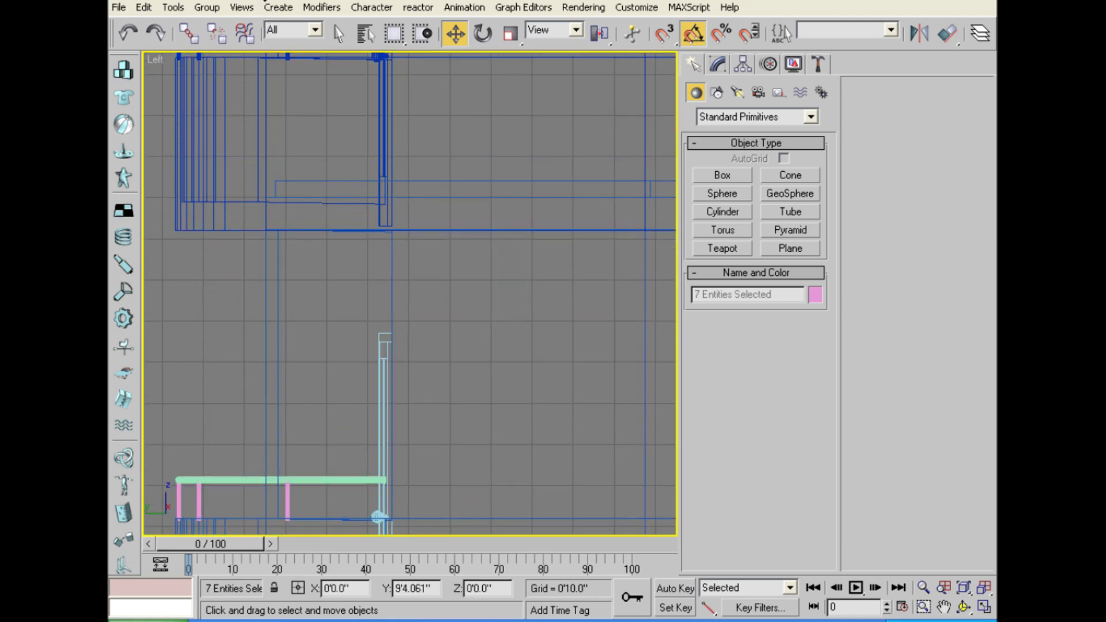
right_click(267, 61)
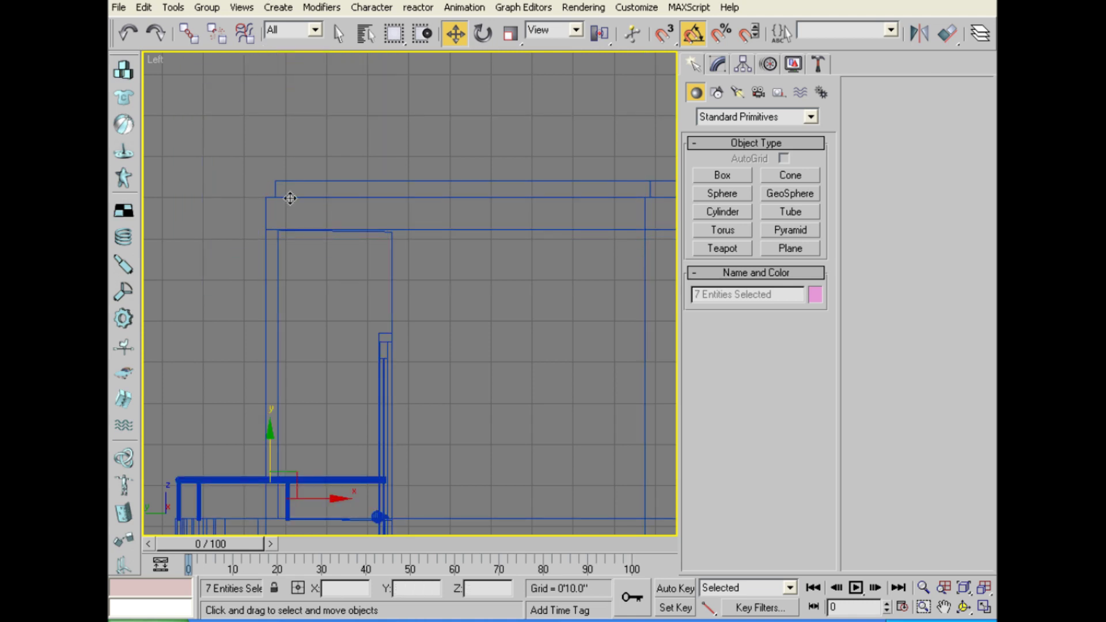
mouse_move(341, 405)
middle_mouse_down()
mouse_move(348, 449)
mouse_move(338, 478)
middle_mouse_up()
mouse_move(275, 508)
left_mouse_down("shift")
mouse_move(379, 68)
mouse_move(292, 2)
left_mouse_up("shift")
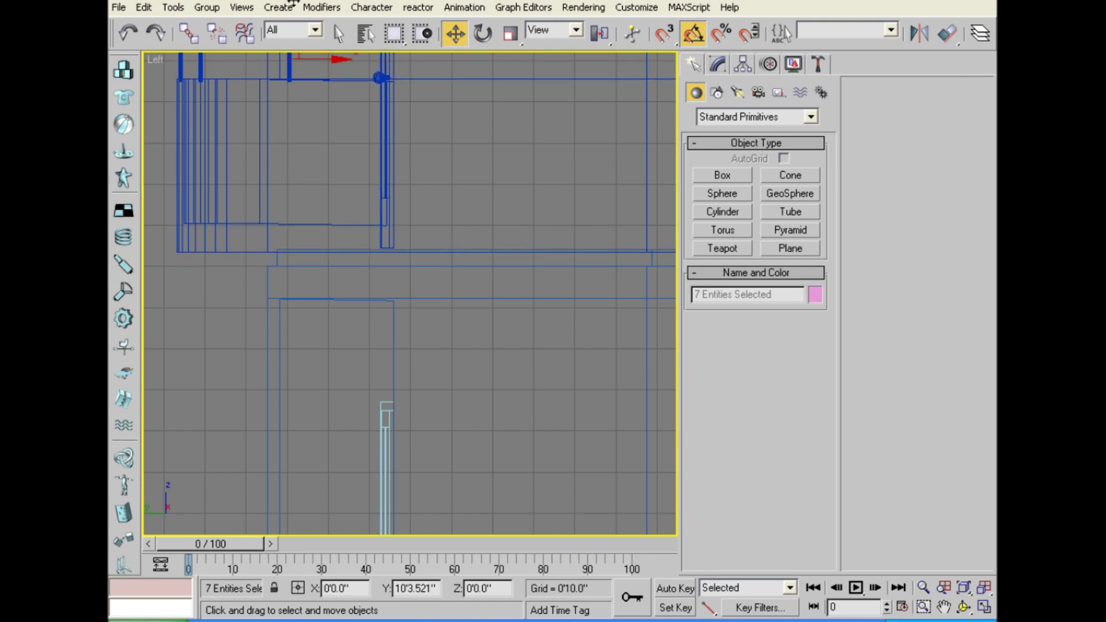
left_click_drag(292, 3, 295, 6, "shift")
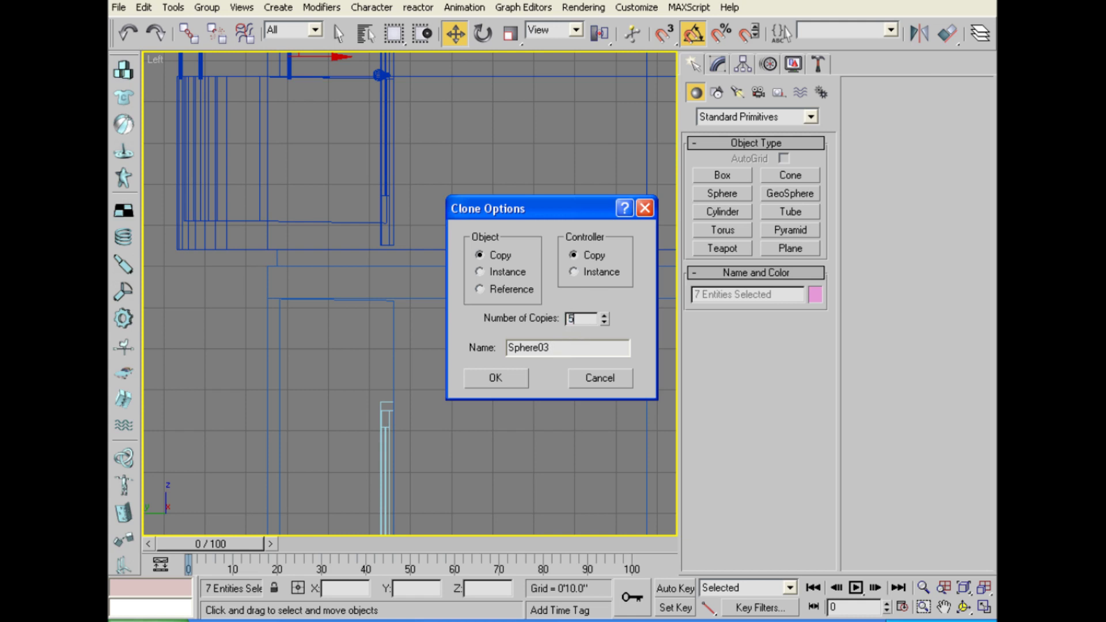
Make five copies of the balcony storey and pan out to frame the lower storey.
left_click(496, 380)
scroll(368, 328, "down", 10)
middle_click_drag(384, 319, 362, 366)
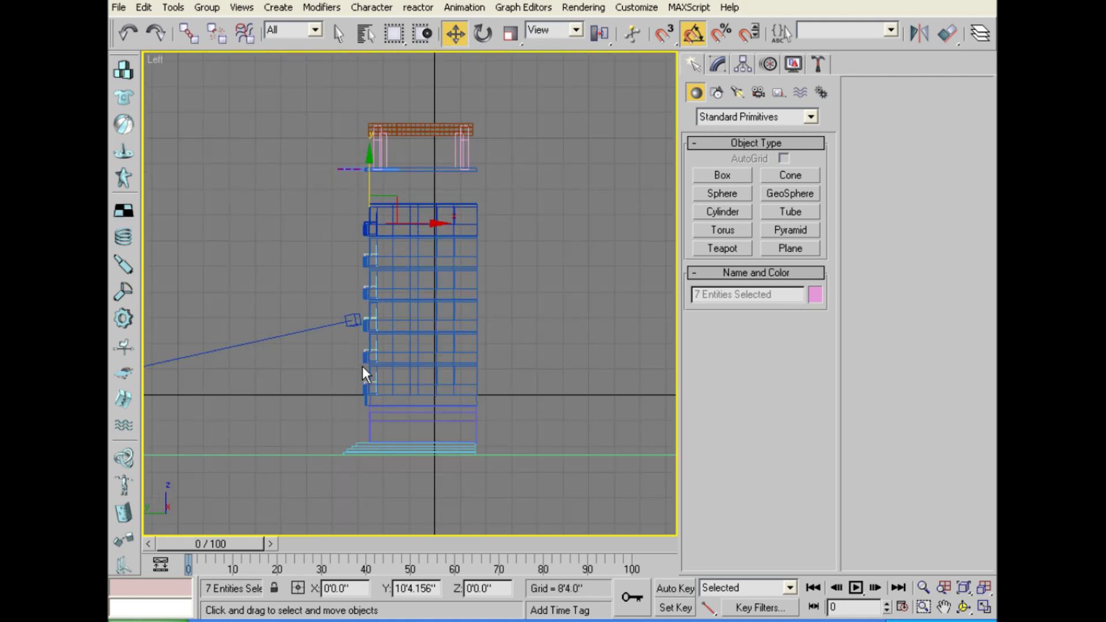
scroll(368, 340, "up", 10)
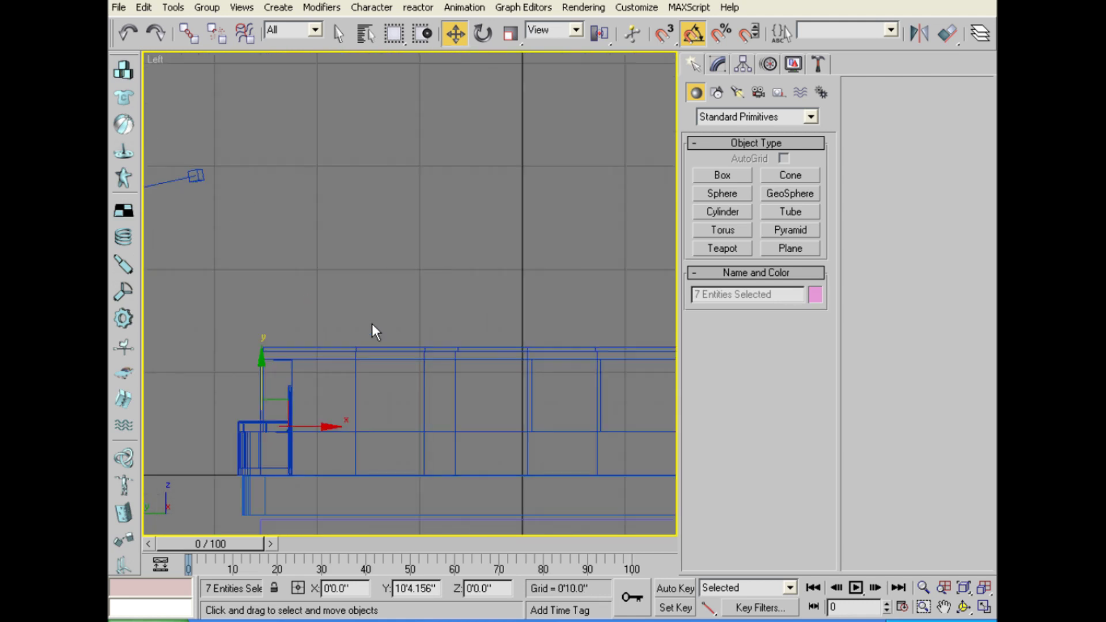
middle_click_drag(466, 354, 371, 362)
scroll(397, 356, "up", 3)
scroll(357, 419, "down", 3)
scroll(356, 419, "down", 2)
scroll(304, 440, "up", 3)
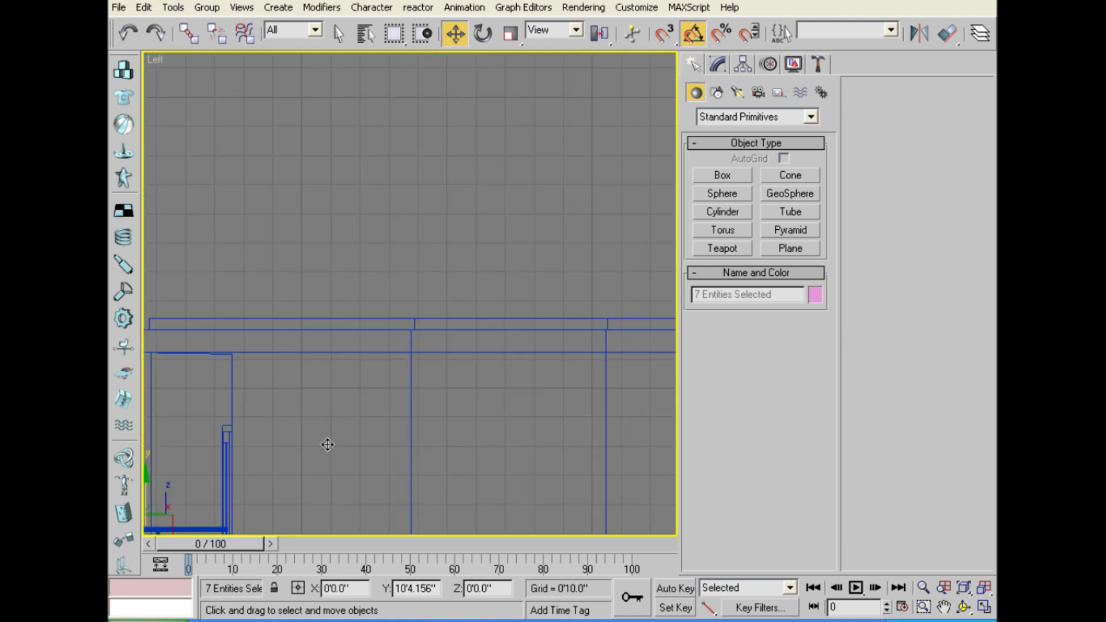
scroll(324, 445, "down", 2)
mouse_move(369, 423)
middle_mouse_down()
mouse_move(385, 457)
mouse_move(403, 456)
middle_mouse_up()
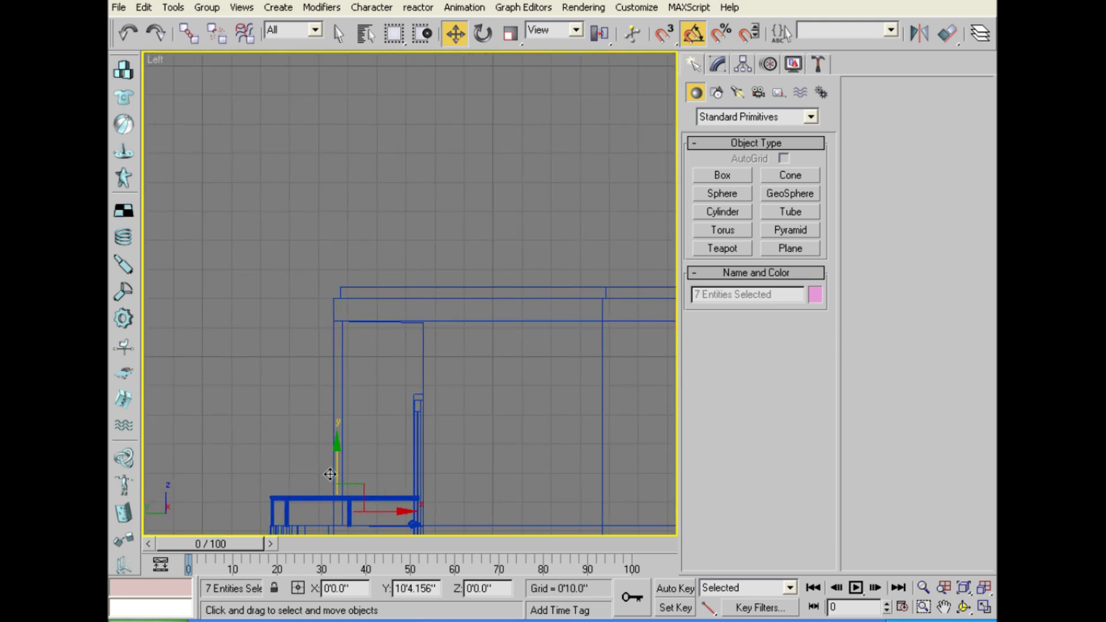
Shift-drag the lower storey upward to create six more copies, then show four viewports.
mouse_move(337, 467)
left_mouse_down("shift")
mouse_move(343, 264)
mouse_move(365, 107)
left_mouse_up("shift")
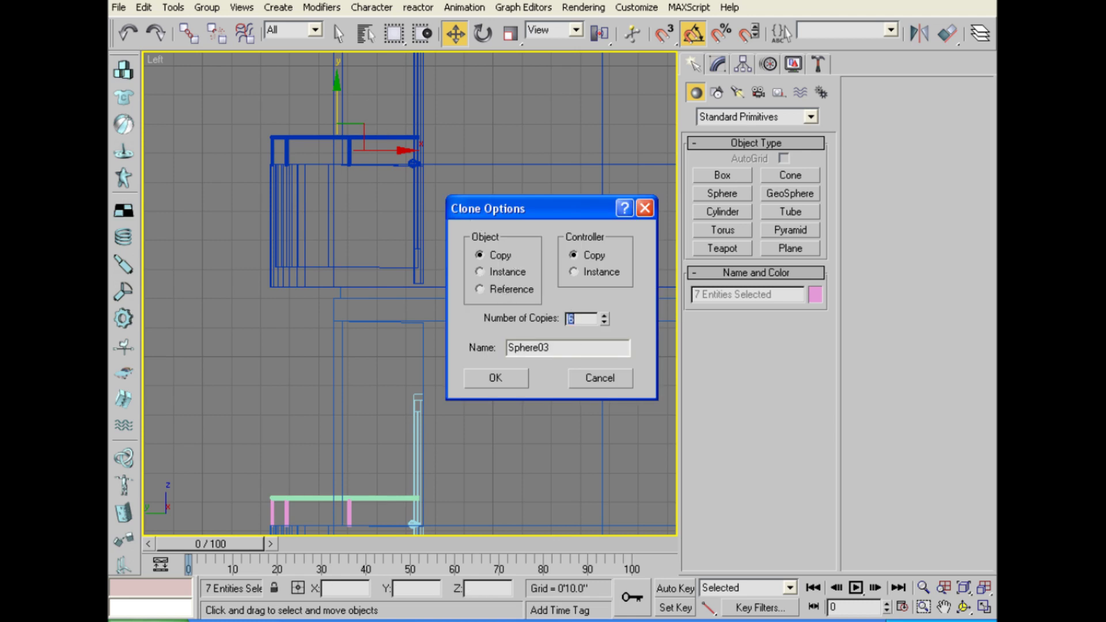
left_click(497, 379)
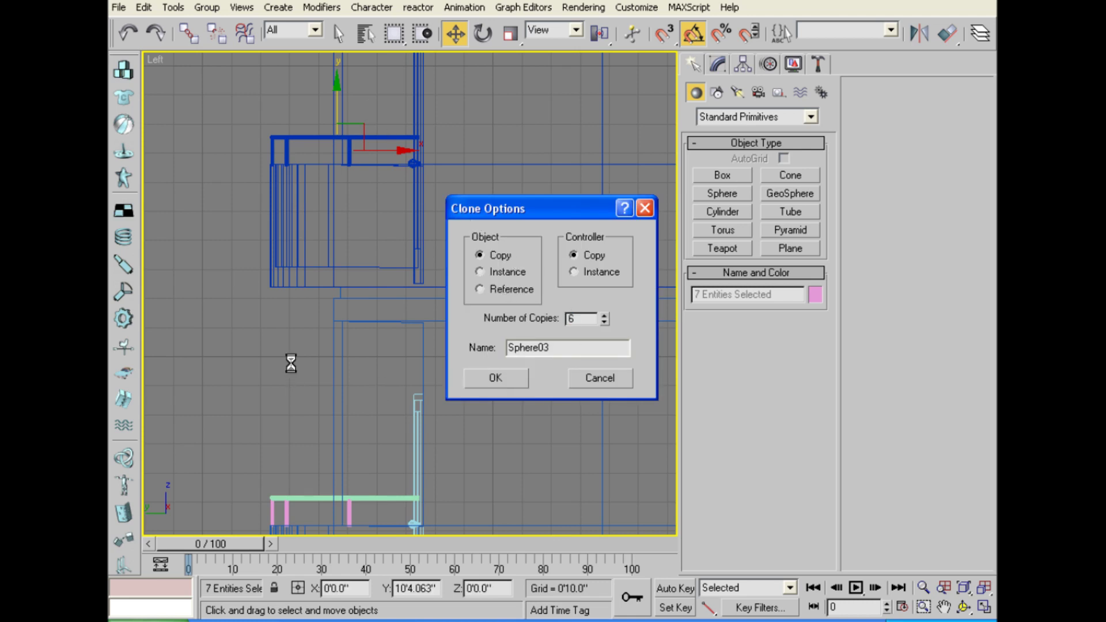
scroll(286, 378, "down", 3)
scroll(353, 353, "down", 3)
scroll(379, 359, "down", 2)
scroll(380, 359, "down", 2)
scroll(388, 378, "down", 2)
key("alt+w")
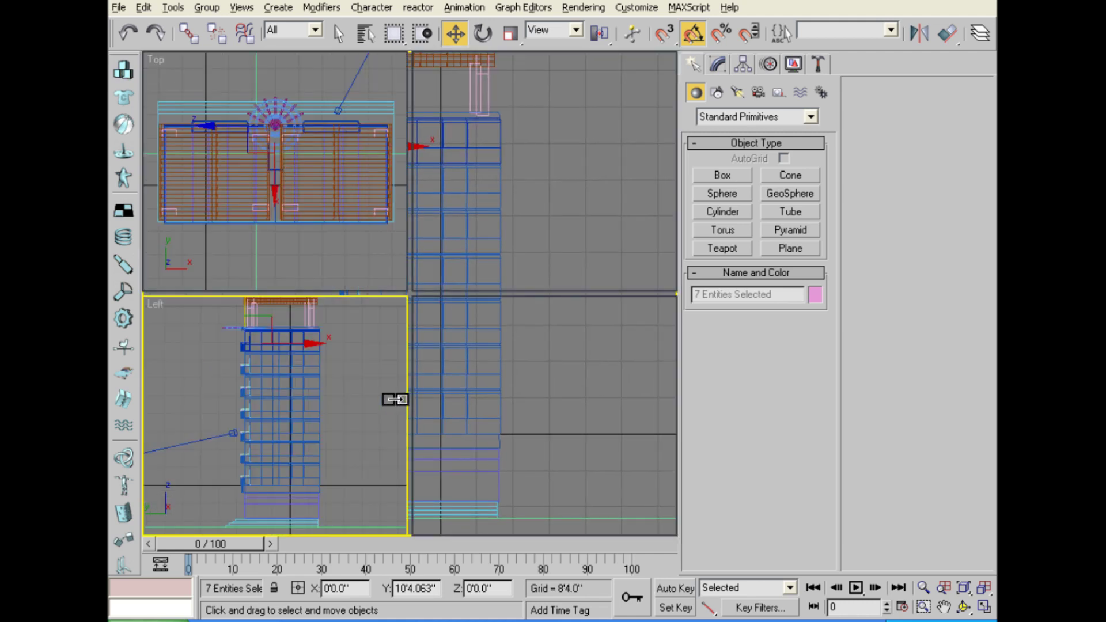
Zoom to the whole scene, select the ground plane, and hide Camera01.
left_click(645, 373)
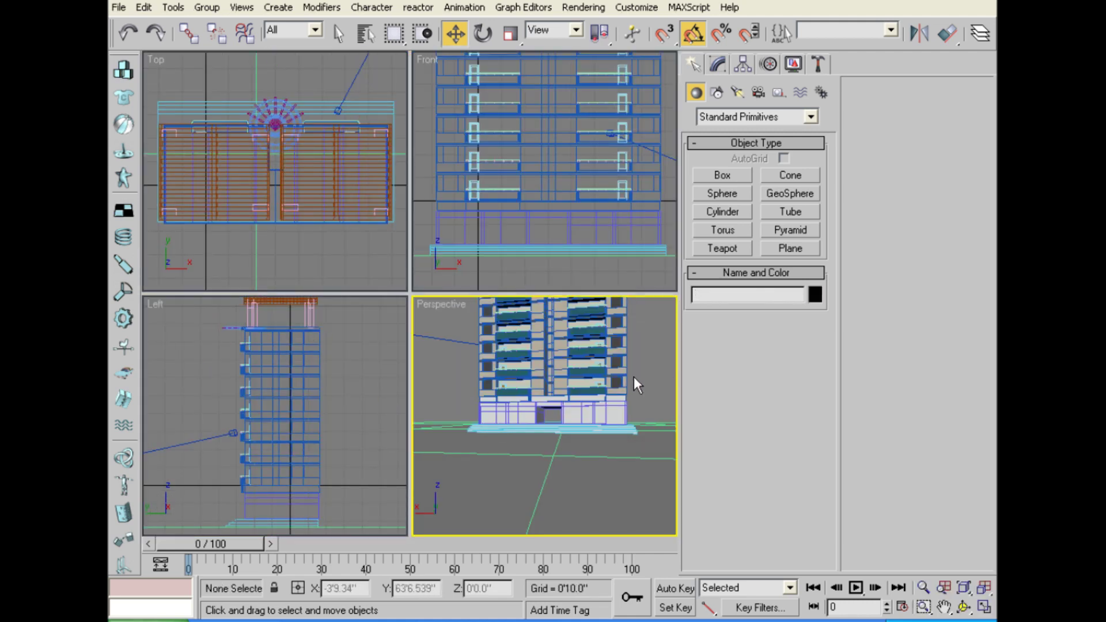
key("ctrl+shift+z")
middle_click_drag(535, 372, 599, 406, "alt")
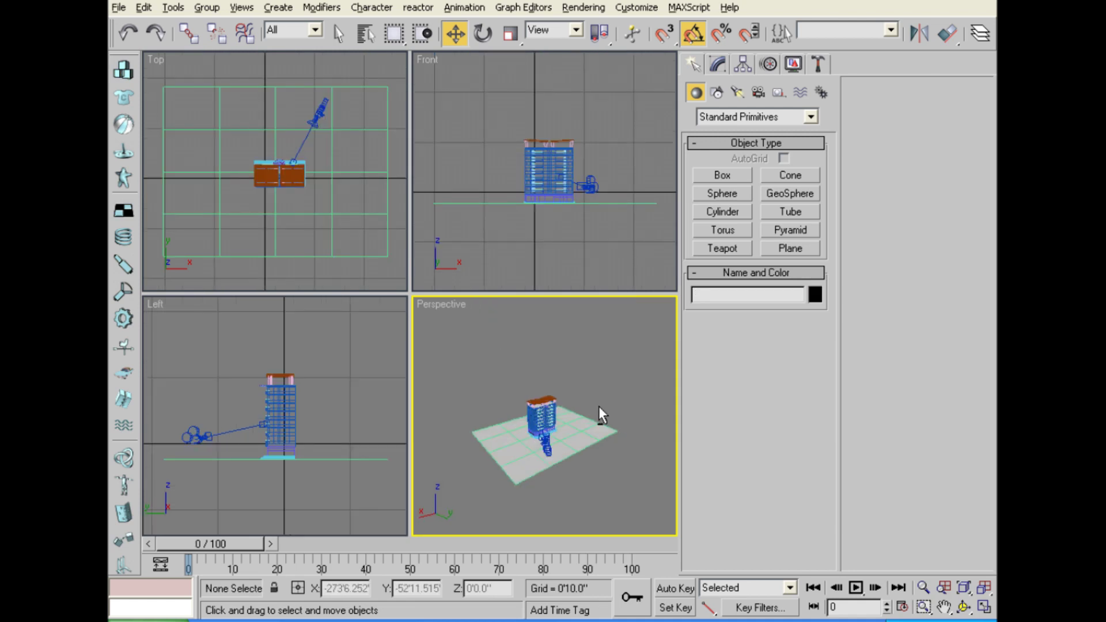
right_click(604, 409)
left_click(627, 360)
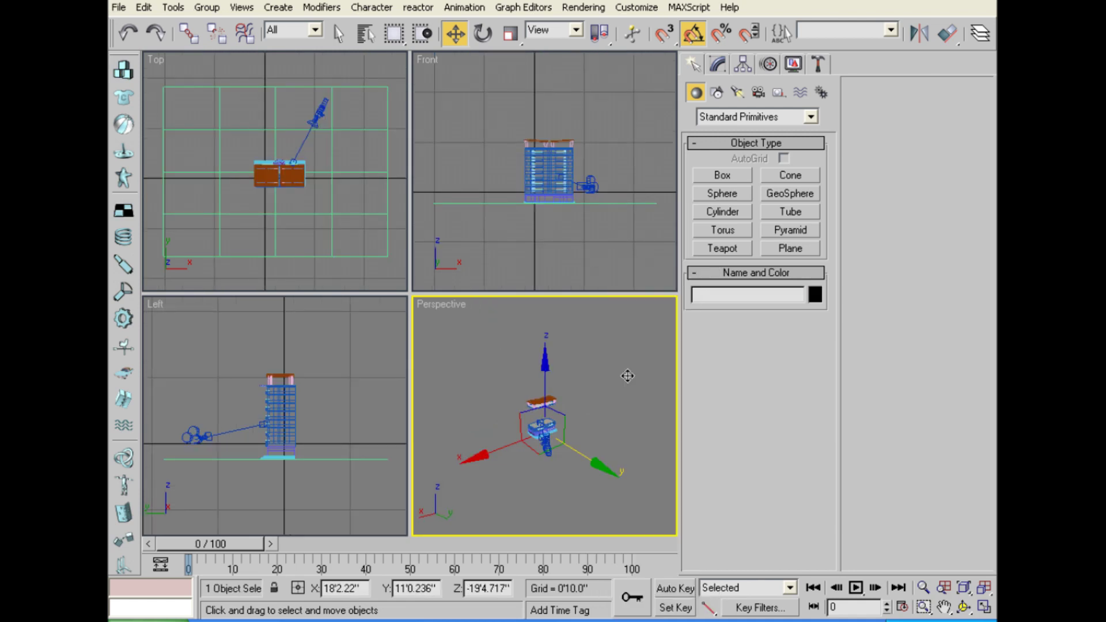
left_click_drag(572, 410, 631, 483)
right_click(590, 446)
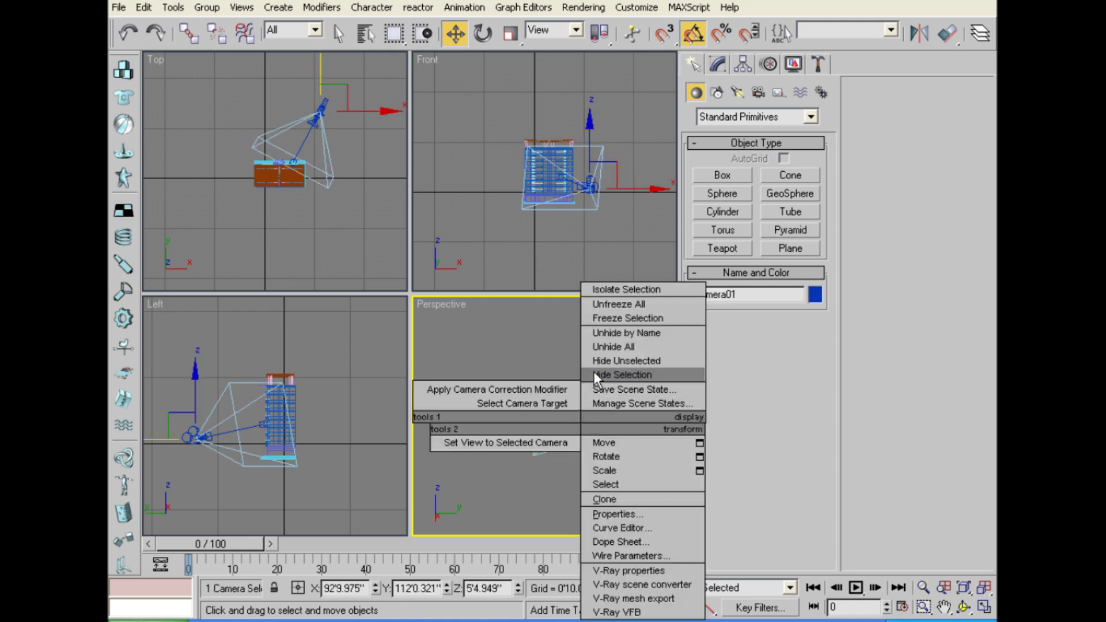
left_click(580, 425)
key("Delete")
Zoom onto a facade piece and maximize the Perspective view to inspect the roof.
left_click(588, 423)
key("z")
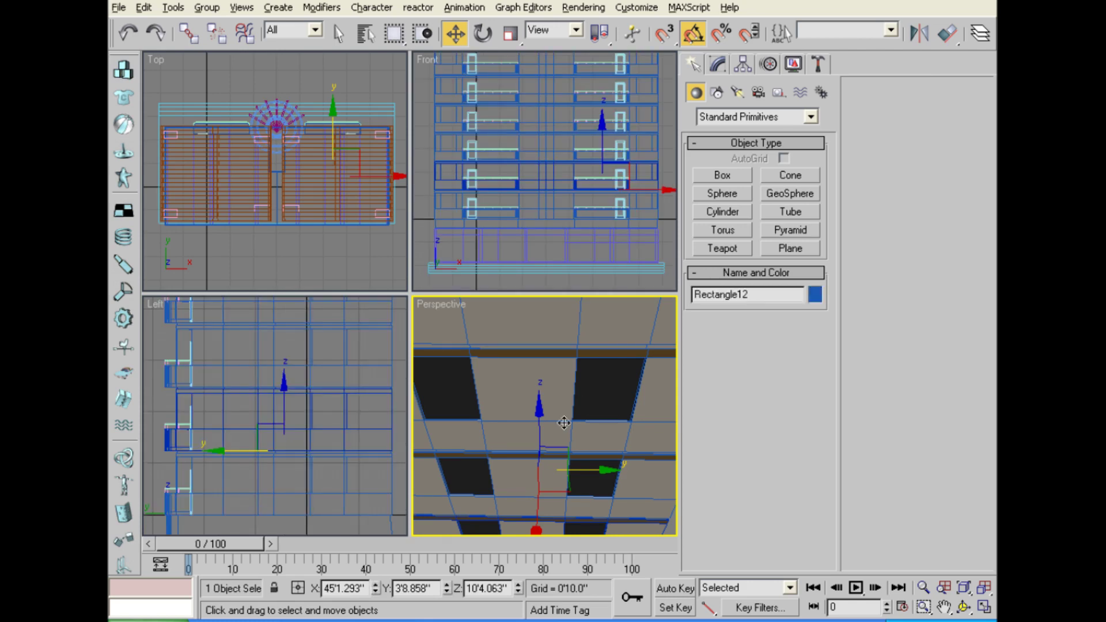
key("alt+w")
scroll(519, 404, "down", 3)
scroll(527, 383, "down", 3)
scroll(507, 389, "down", 2)
mouse_move(500, 390)
middle_mouse_down("alt")
mouse_move(342, 408)
mouse_move(375, 382)
mouse_move(418, 380)
middle_mouse_up("alt")
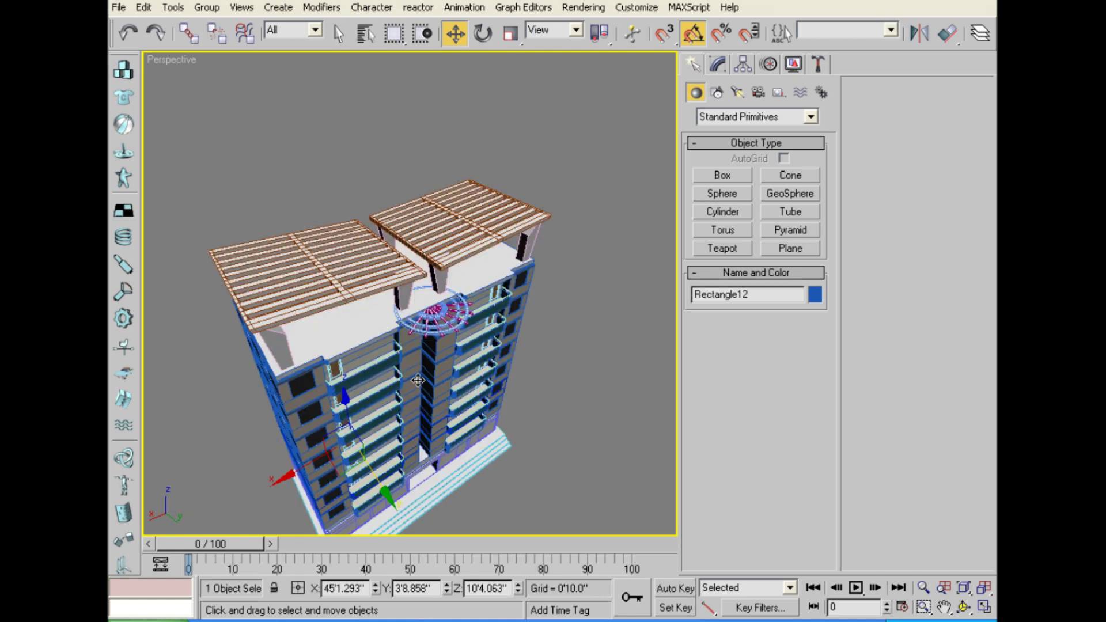
scroll(418, 380, "up", 5)
scroll(412, 352, "up", 4)
scroll(405, 323, "up", 2)
mouse_move(406, 322)
middle_mouse_down("alt")
mouse_move(448, 280)
mouse_move(442, 186)
mouse_move(412, 160)
middle_mouse_up("alt")
scroll(414, 289, "down", 5)
scroll(414, 290, "down", 3)
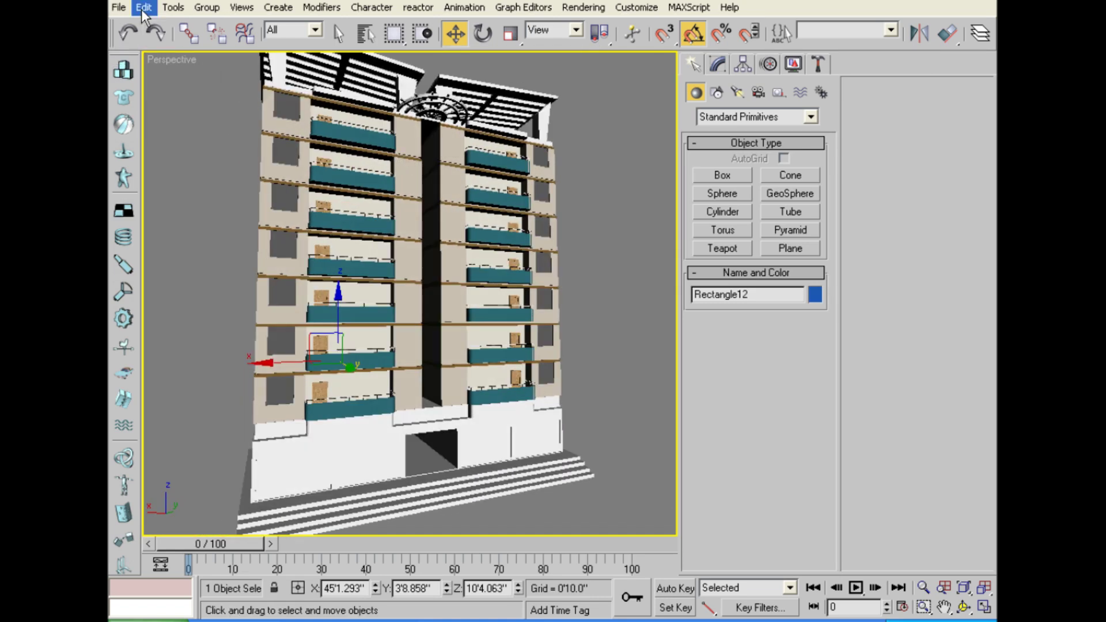
Save the scene as building02.
left_click(119, 7)
left_click(134, 107)
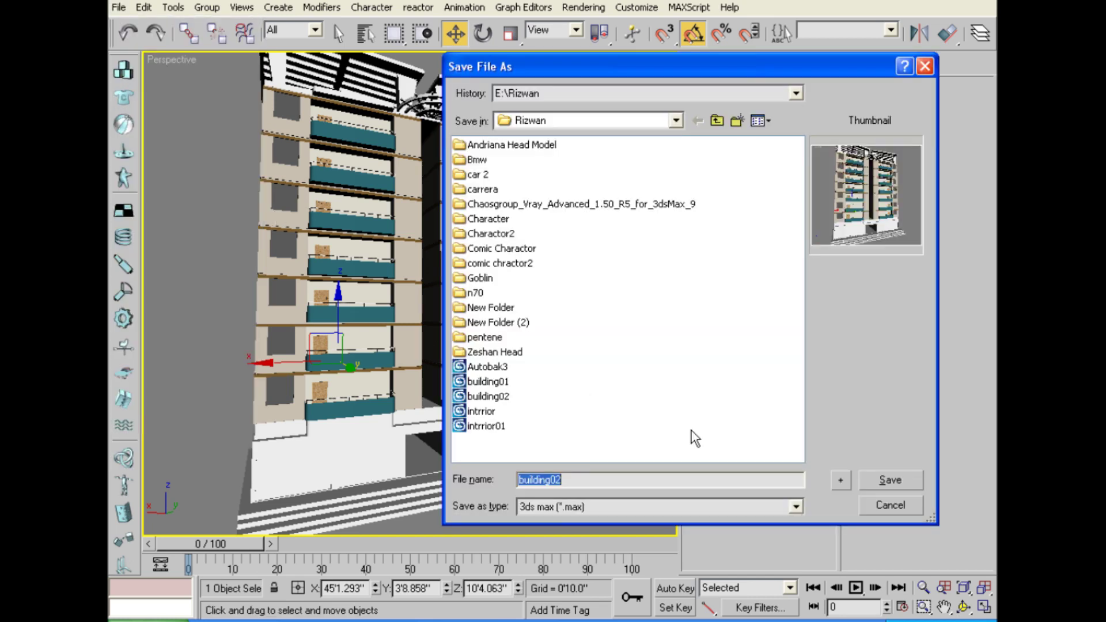
left_click(890, 480)
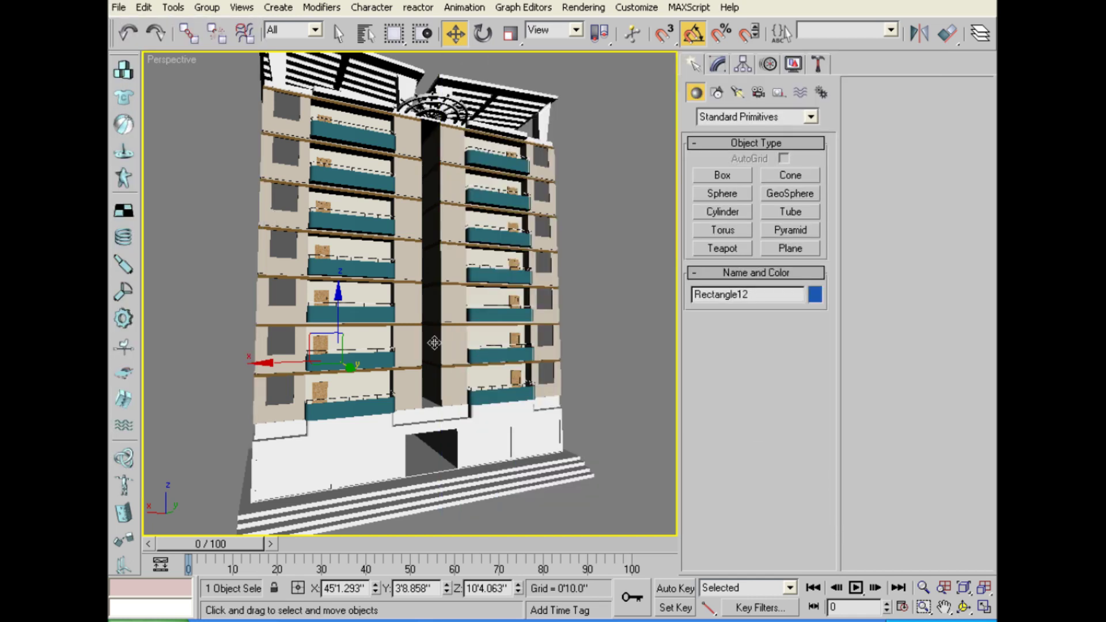
Orbit toward the roof and select the roof slab Object02 above the top floor.
scroll(394, 376, "up", 3)
mouse_move(394, 346)
middle_mouse_down("alt")
mouse_move(472, 259)
mouse_move(403, 173)
middle_mouse_up("alt")
left_click(495, 251)
scroll(493, 254, "up", 2)
left_click(399, 166)
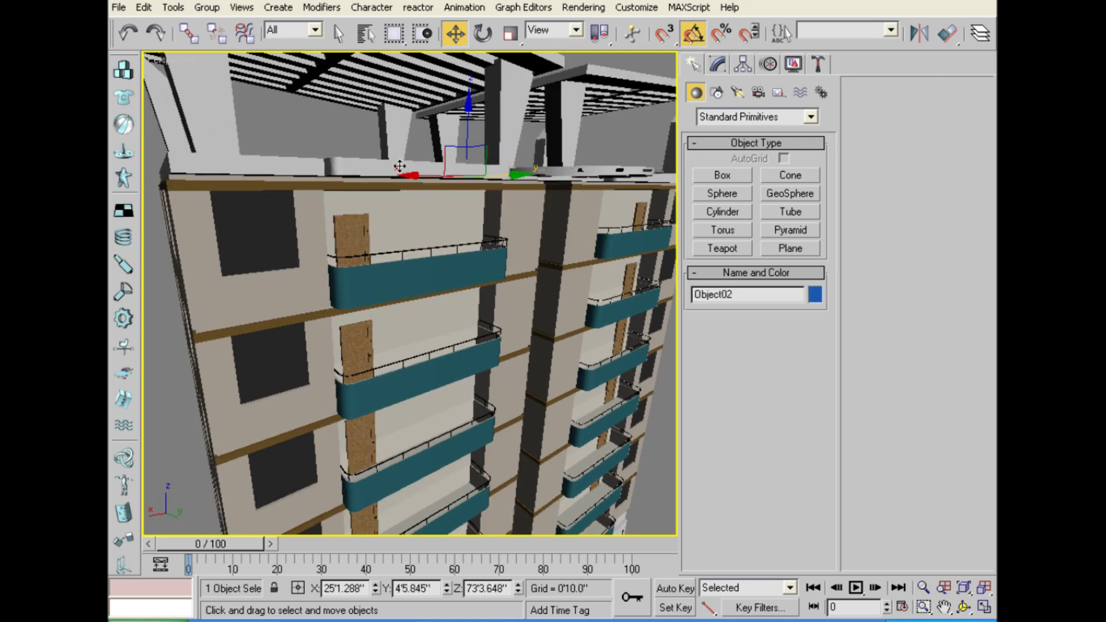
key("m")
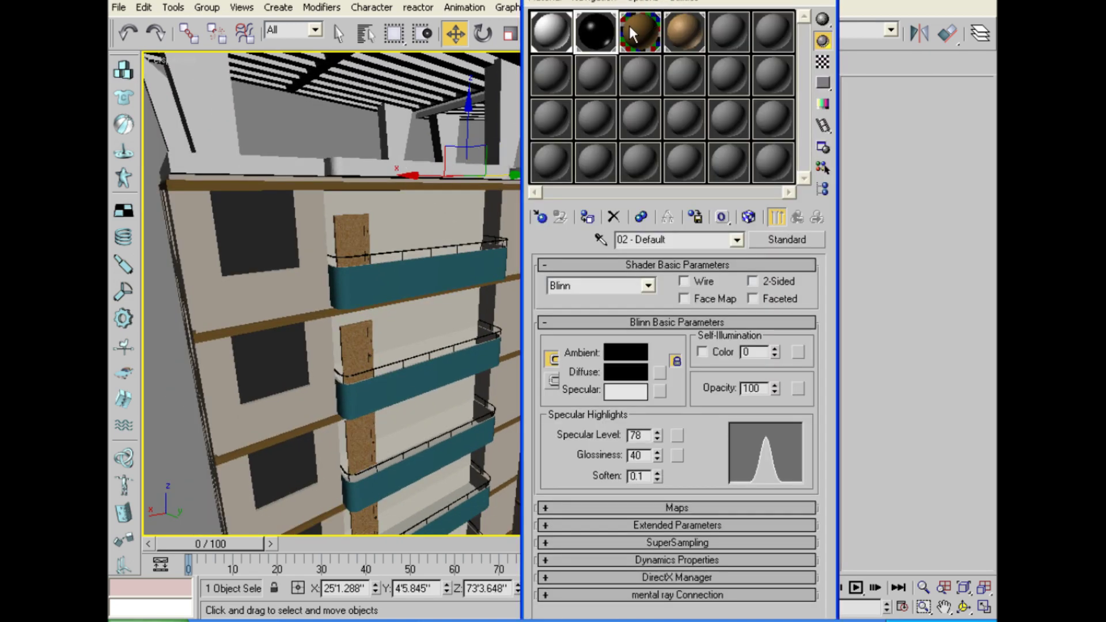
Copy the brown Ambient colour from the building's sub-material Material #4.
left_click(625, 26)
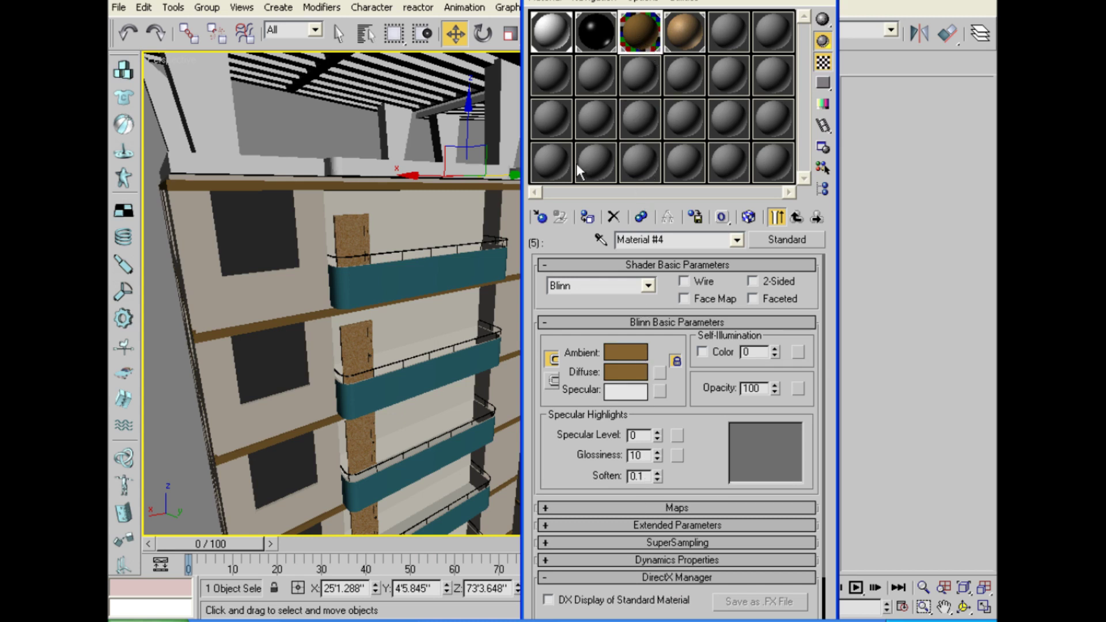
left_click(783, 221)
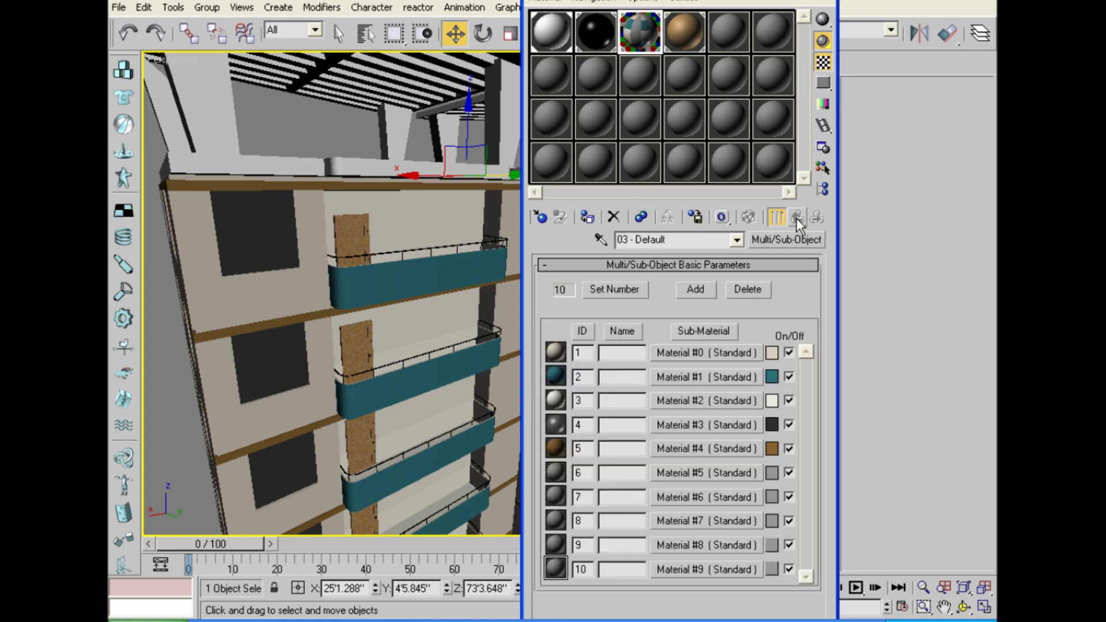
left_click(672, 357)
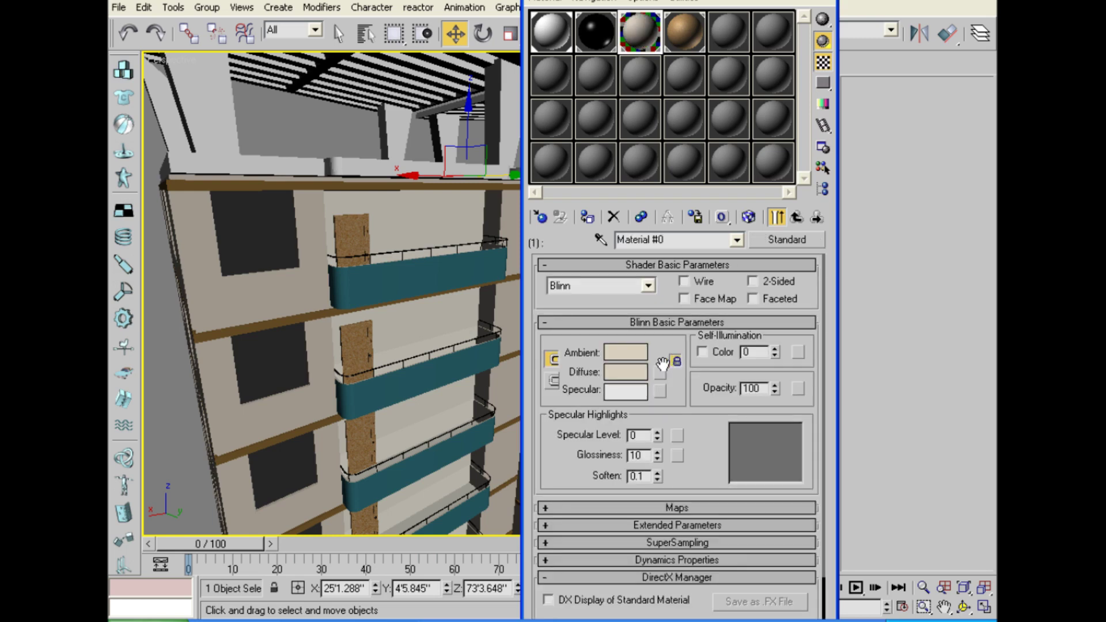
left_click(800, 213)
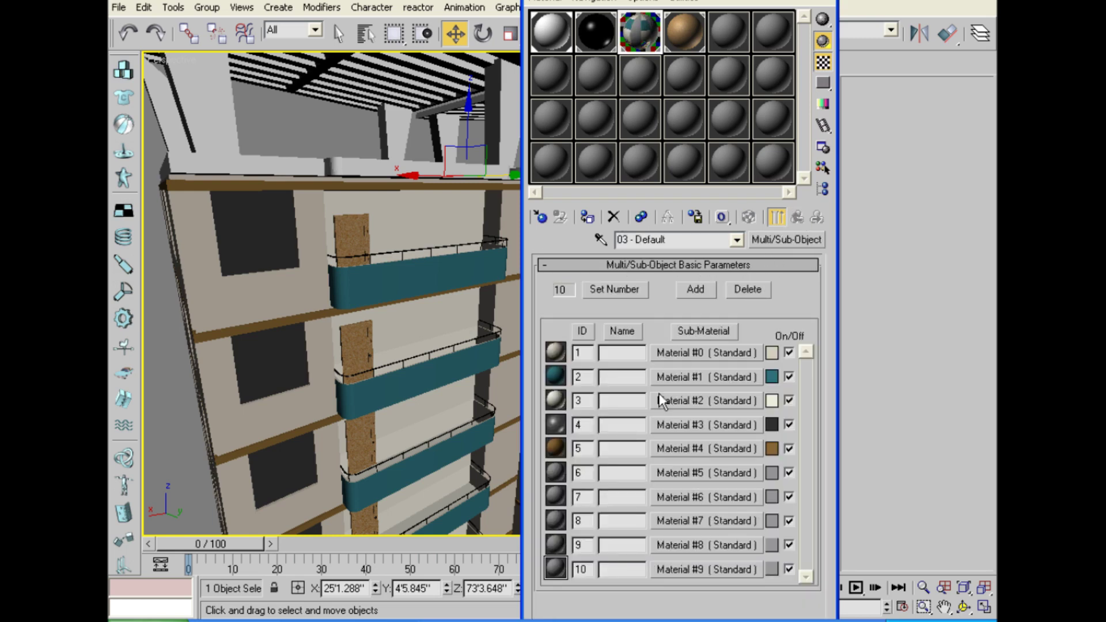
left_click(673, 448)
right_click(640, 355)
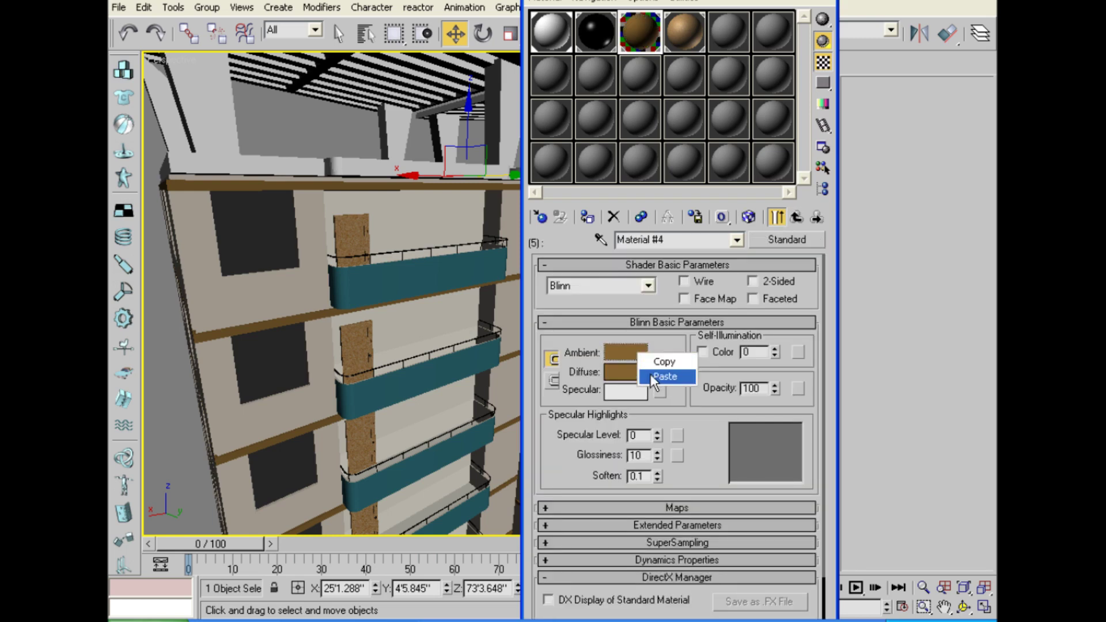
left_click(654, 362)
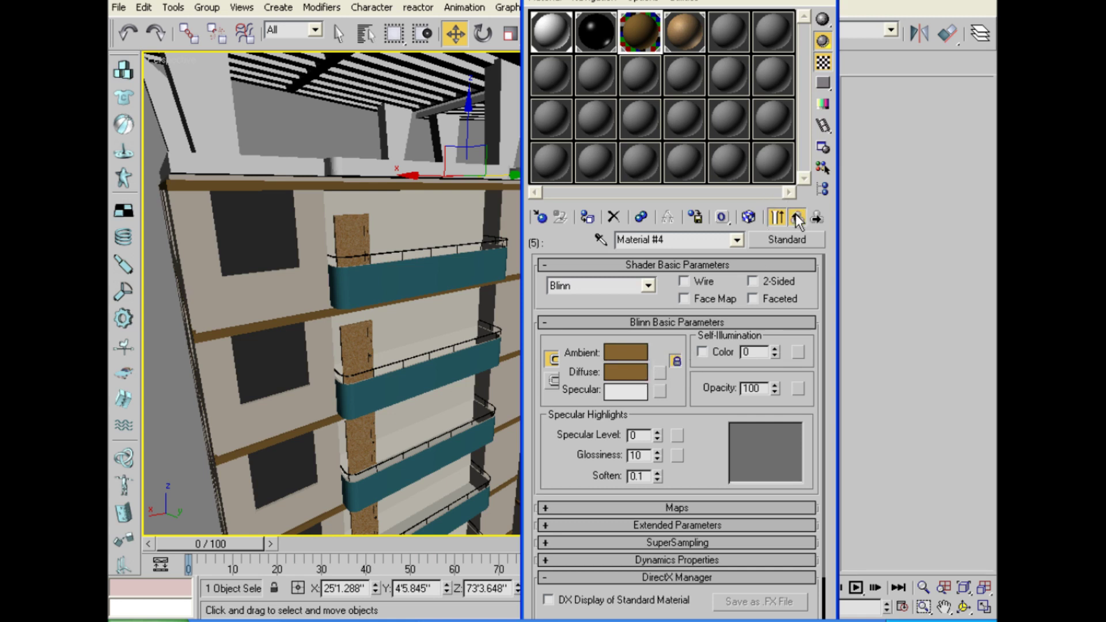
Paste the brown into slot 5's Ambient and assign that material to the roof slab.
left_click(797, 215)
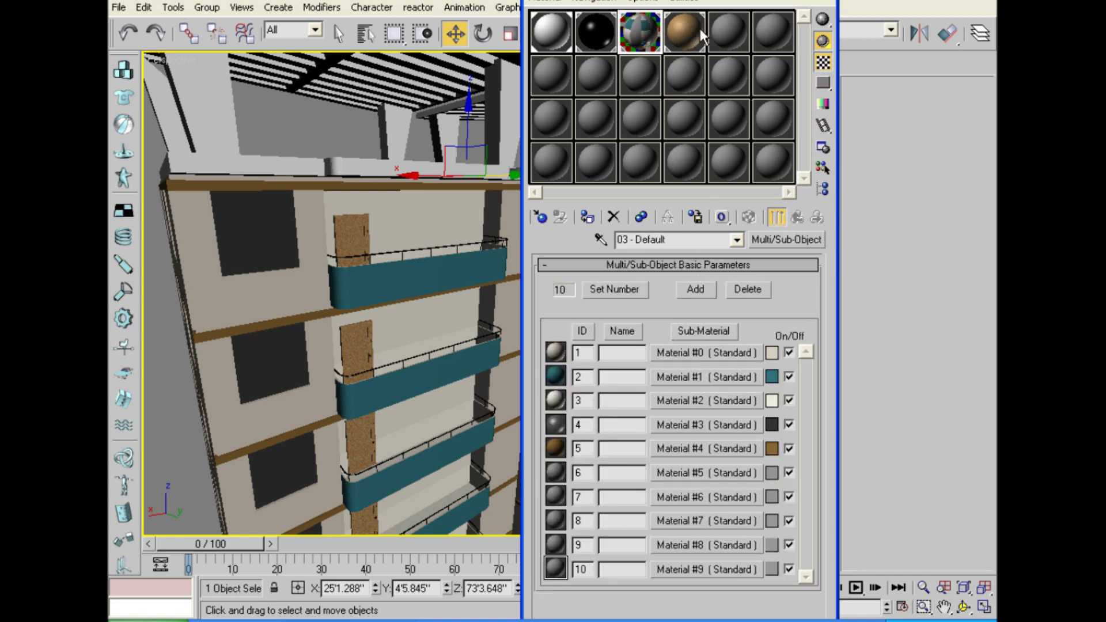
left_click(729, 32)
right_click(731, 30)
right_click(628, 351)
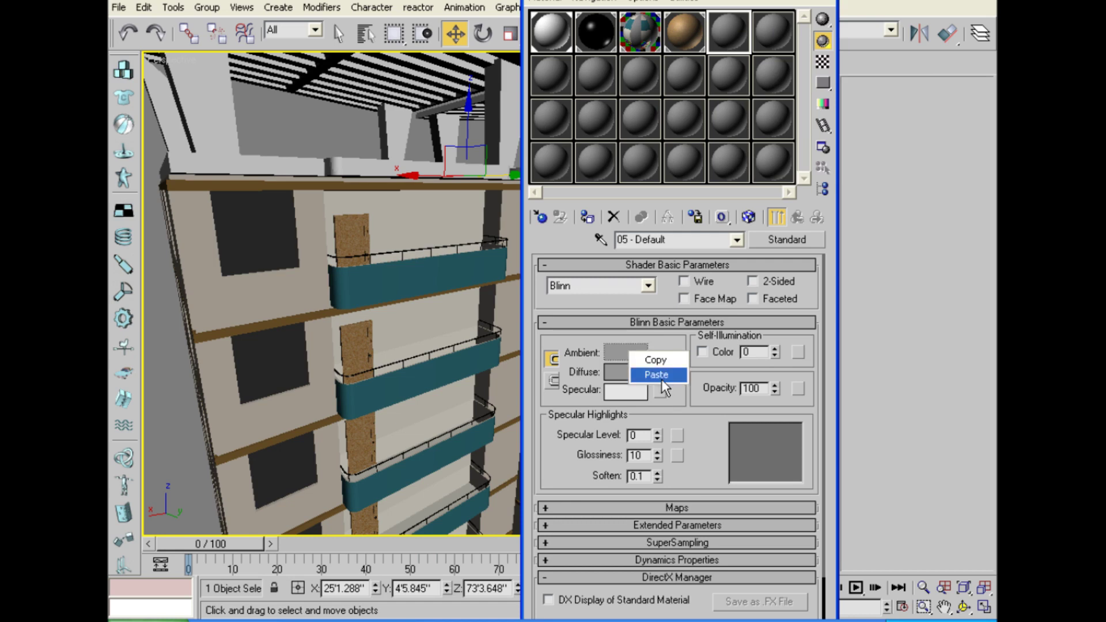
left_click(656, 375)
scroll(285, 353, "down", 5)
middle_click_drag(375, 330, 283, 186)
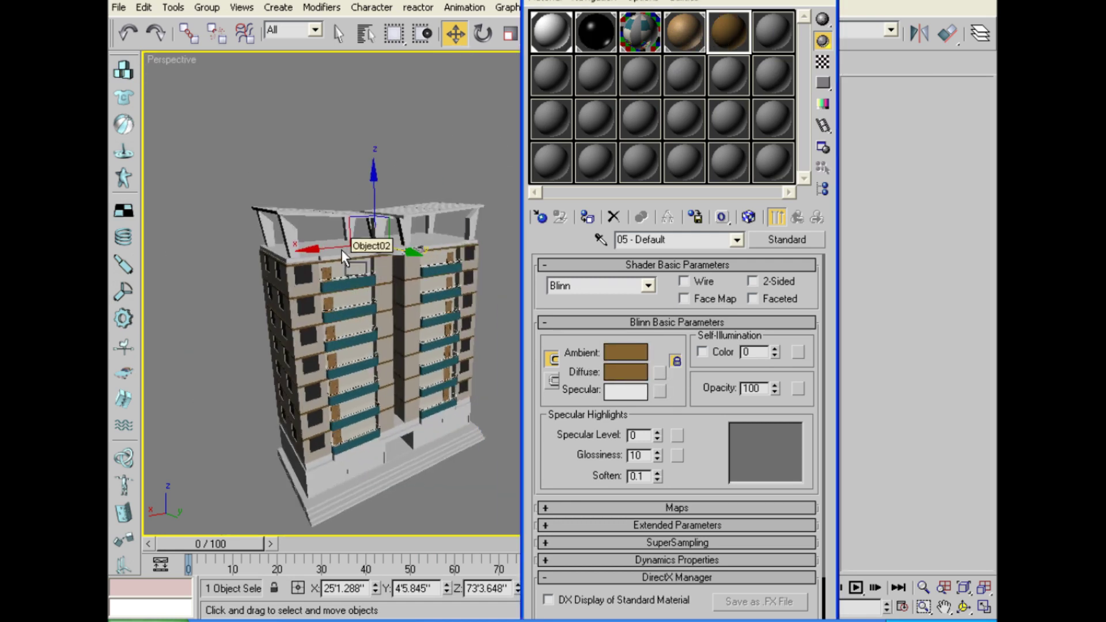
left_click_drag(720, 36, 341, 250)
Orbit above the rooftop and centre the view on the circular pergola.
scroll(365, 281, "up", 3)
scroll(369, 277, "up", 2)
scroll(403, 265, "up", 2)
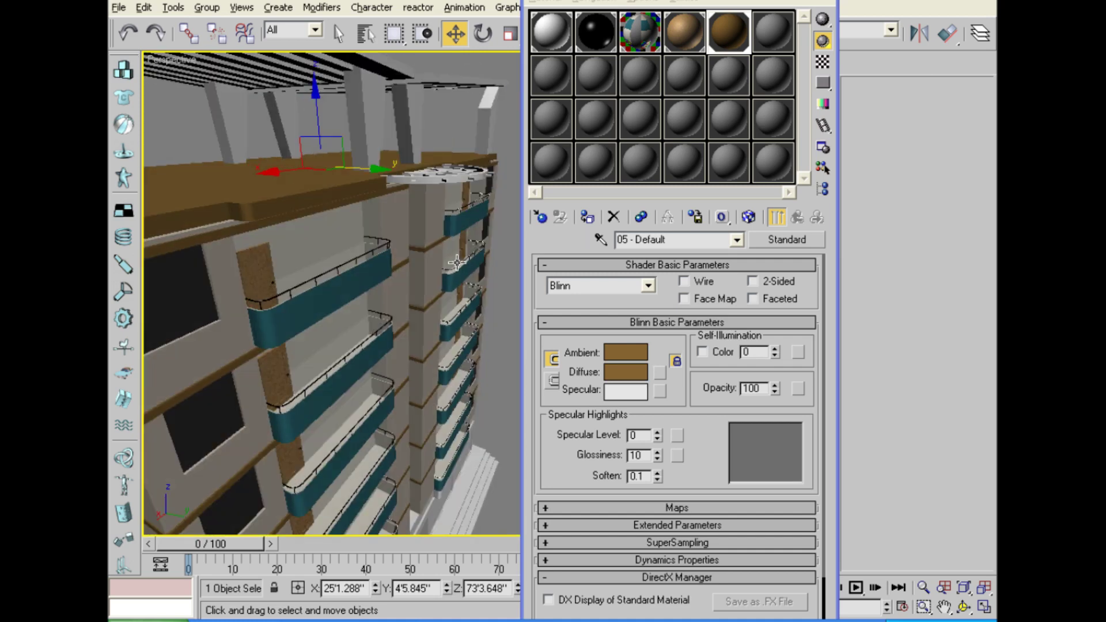
scroll(449, 255, "up", 2)
scroll(449, 255, "down", 10)
scroll(403, 288, "up", 5)
middle_click_drag(403, 288, 380, 345, "alt")
scroll(377, 386, "up", 3)
middle_click_drag(377, 386, 449, 345, "alt")
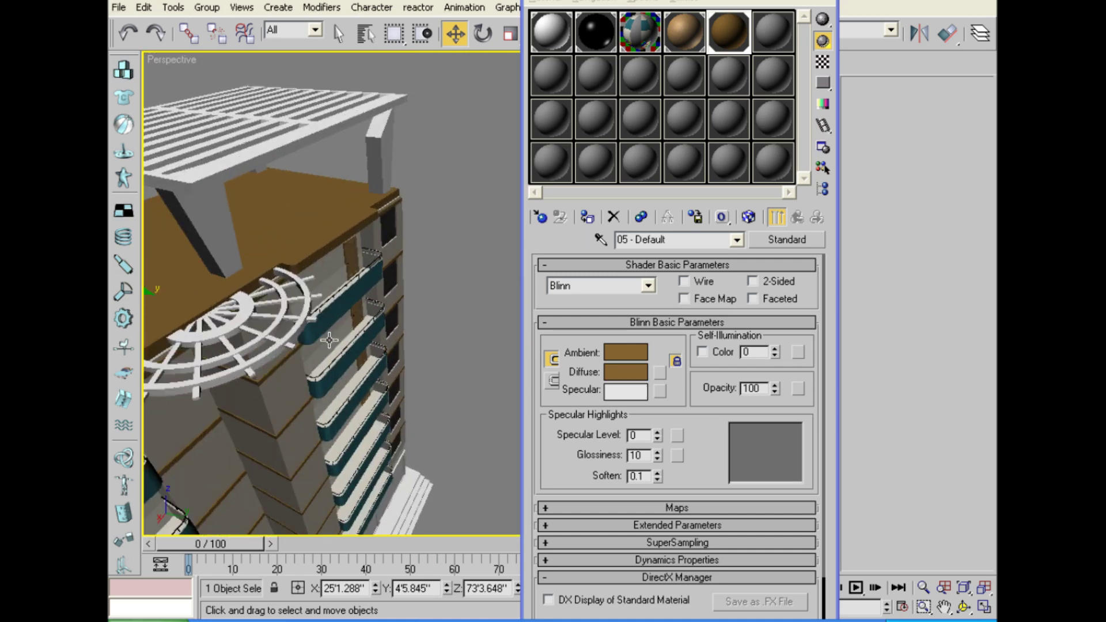
scroll(346, 323, "up", 3)
mouse_move(315, 311)
middle_mouse_down()
mouse_move(324, 309)
mouse_move(316, 252)
middle_mouse_up()
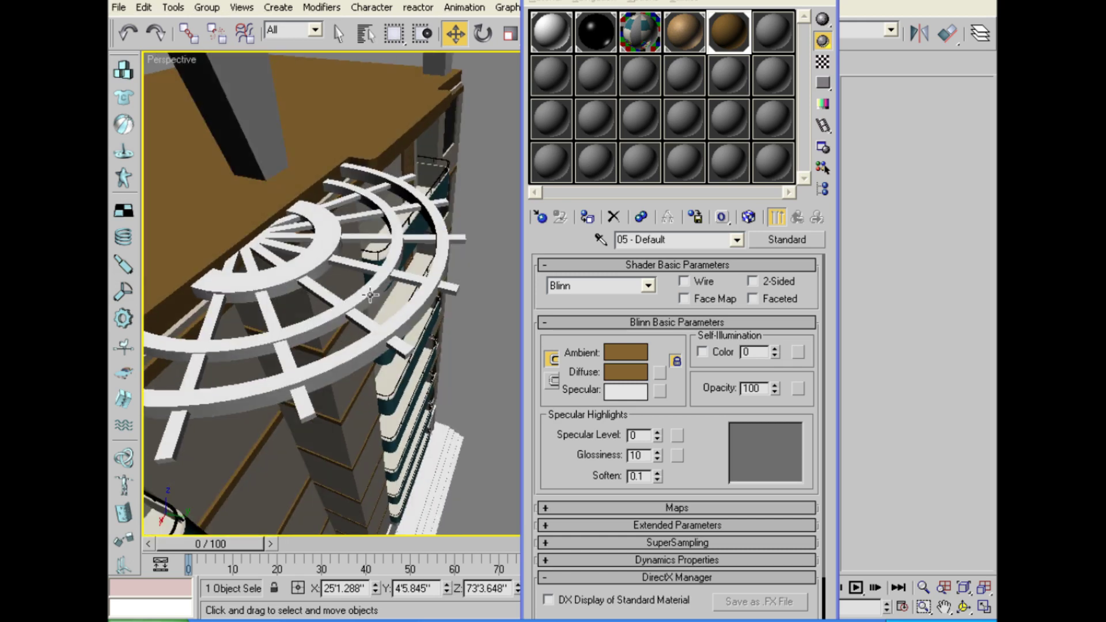
left_click(632, 50)
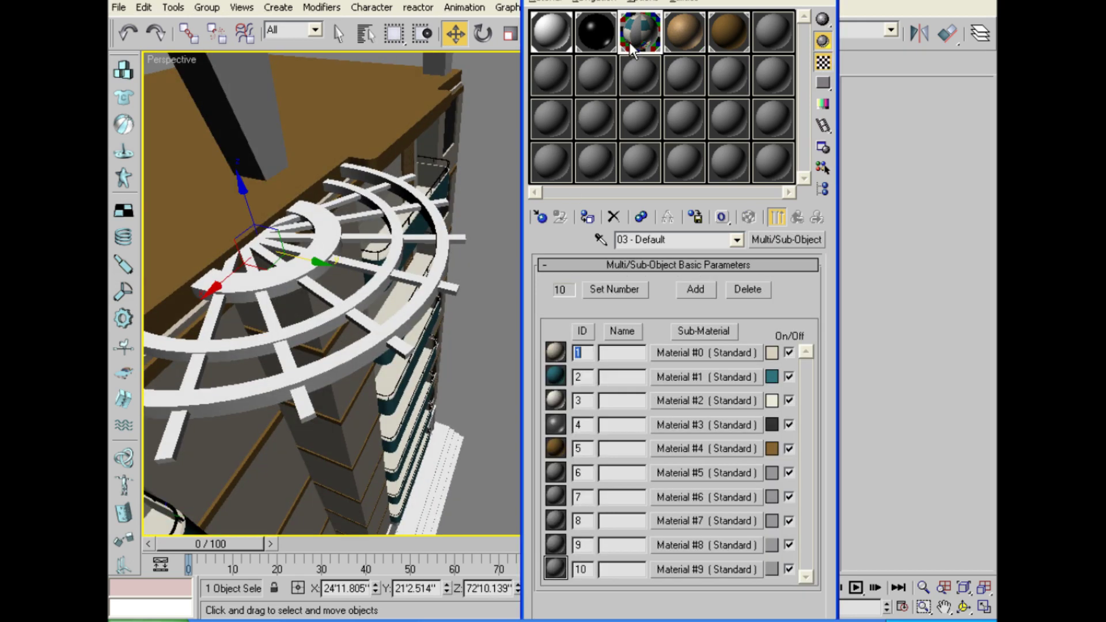
Copy teal Material #1's Ambient colour and paste it into the sixth material slot.
right_click(682, 379)
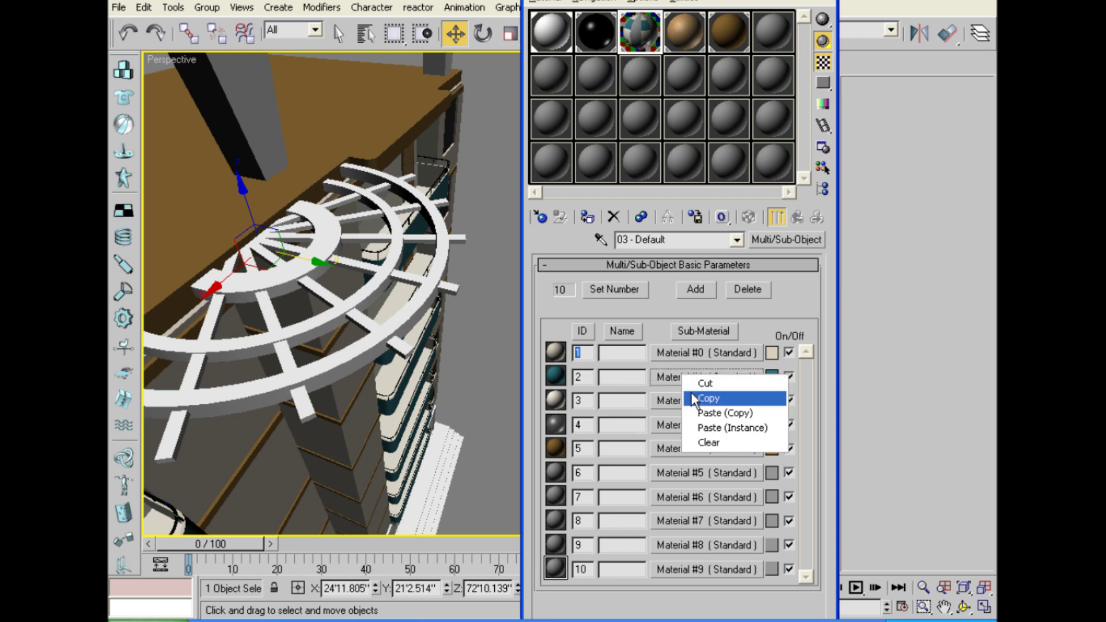
left_click(661, 378)
right_click(631, 356)
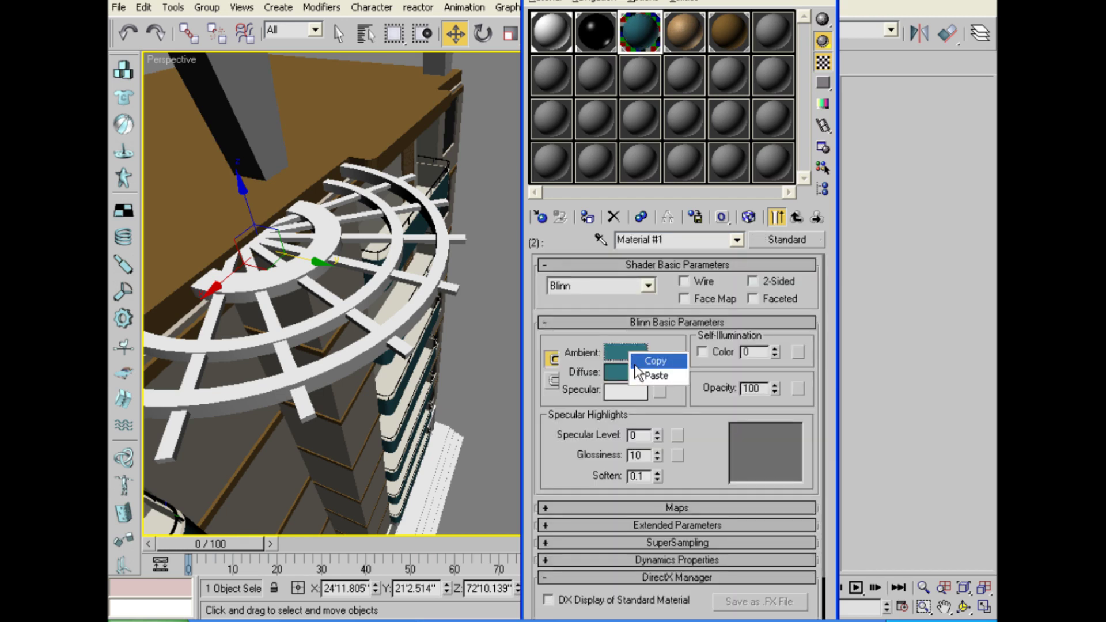
left_click(643, 373)
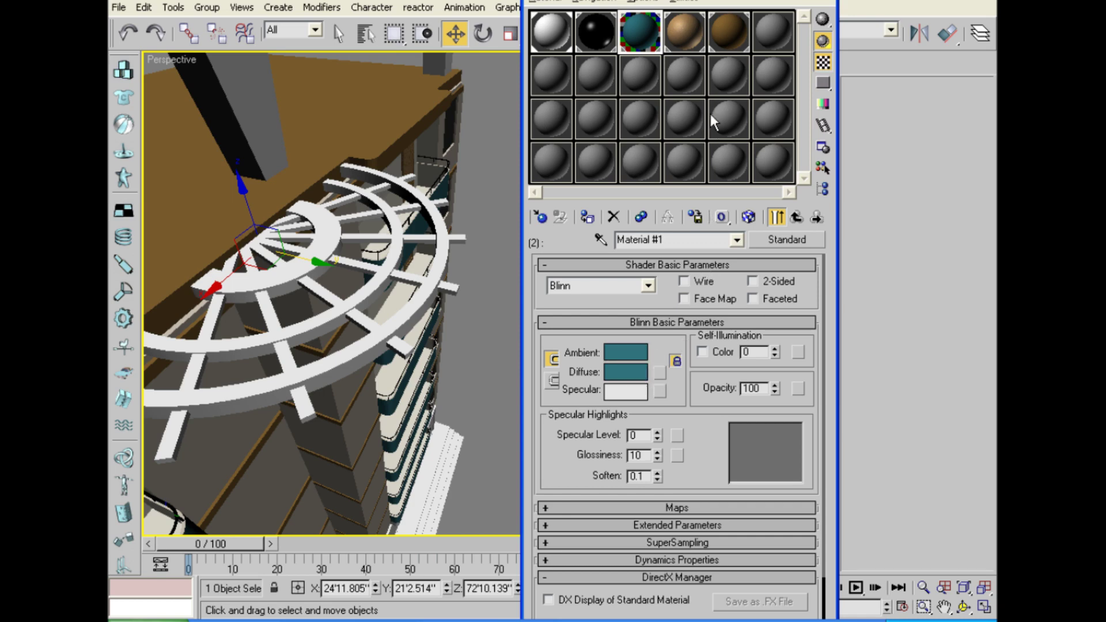
left_click(757, 40)
right_click(636, 358)
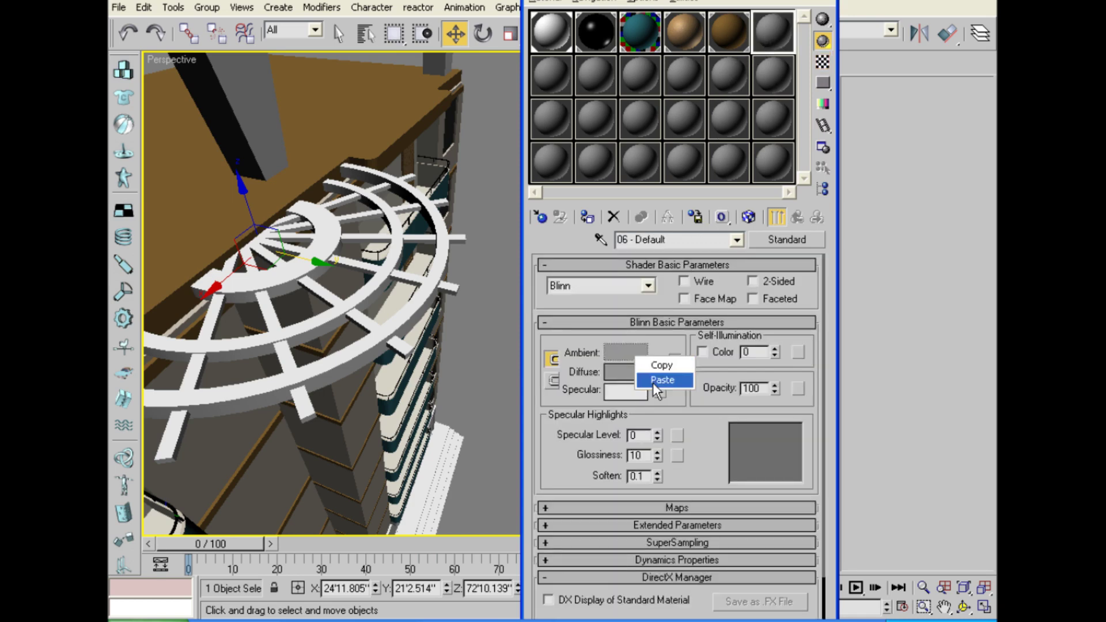
left_click(652, 382)
Inspect the rooftop pergola pieces with edged faces shown, then clear the selection.
left_click(375, 272)
left_click(452, 284)
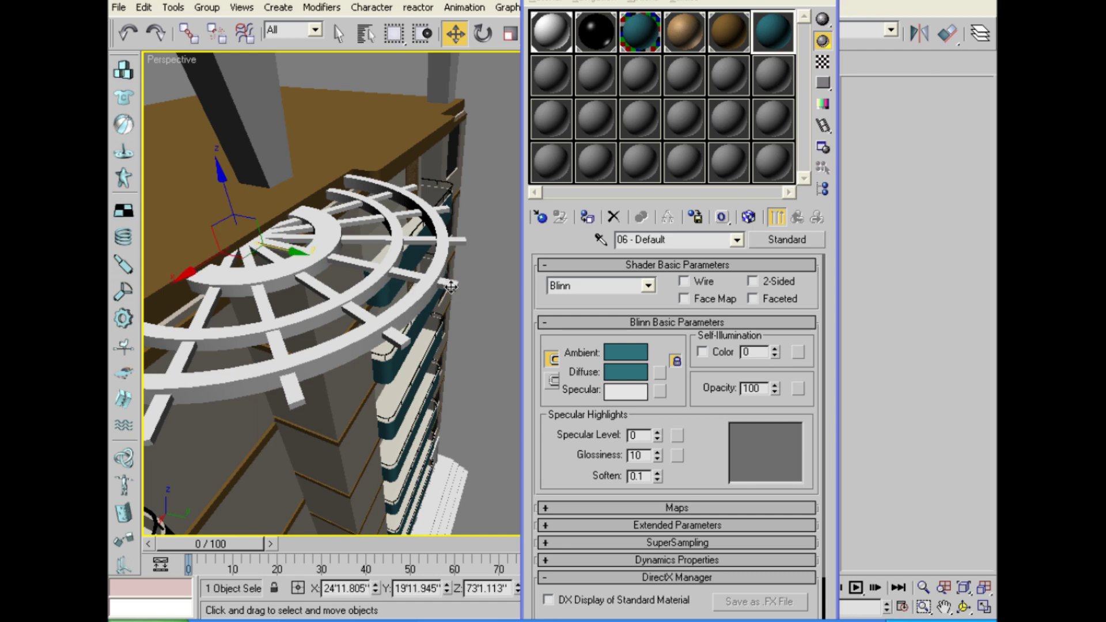
middle_click_drag(420, 298, 371, 283, "alt")
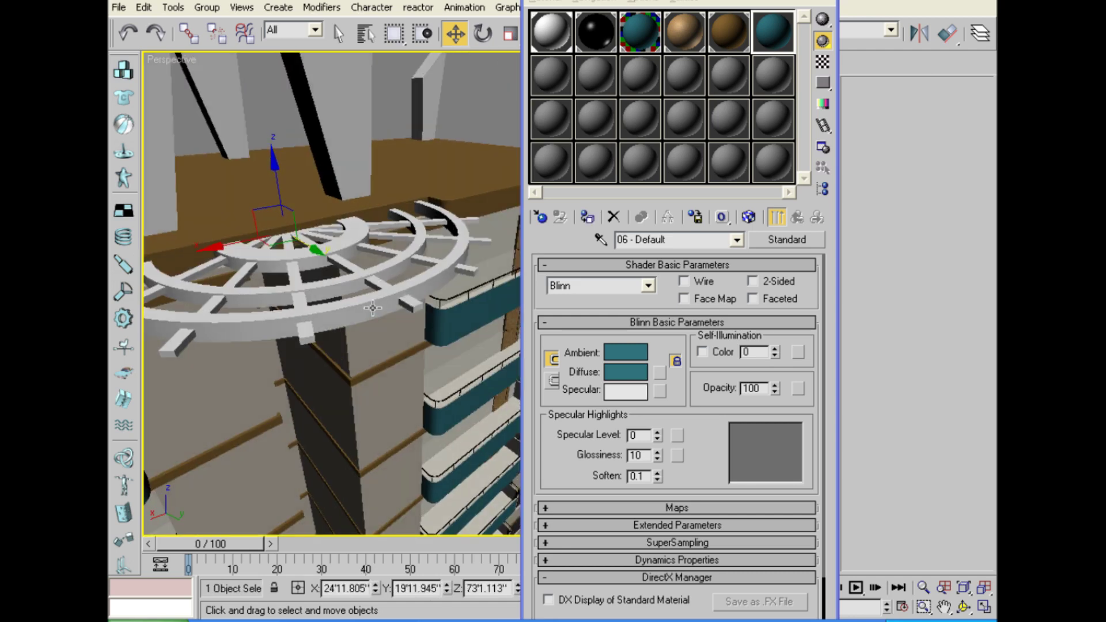
key("F4")
left_click(401, 312)
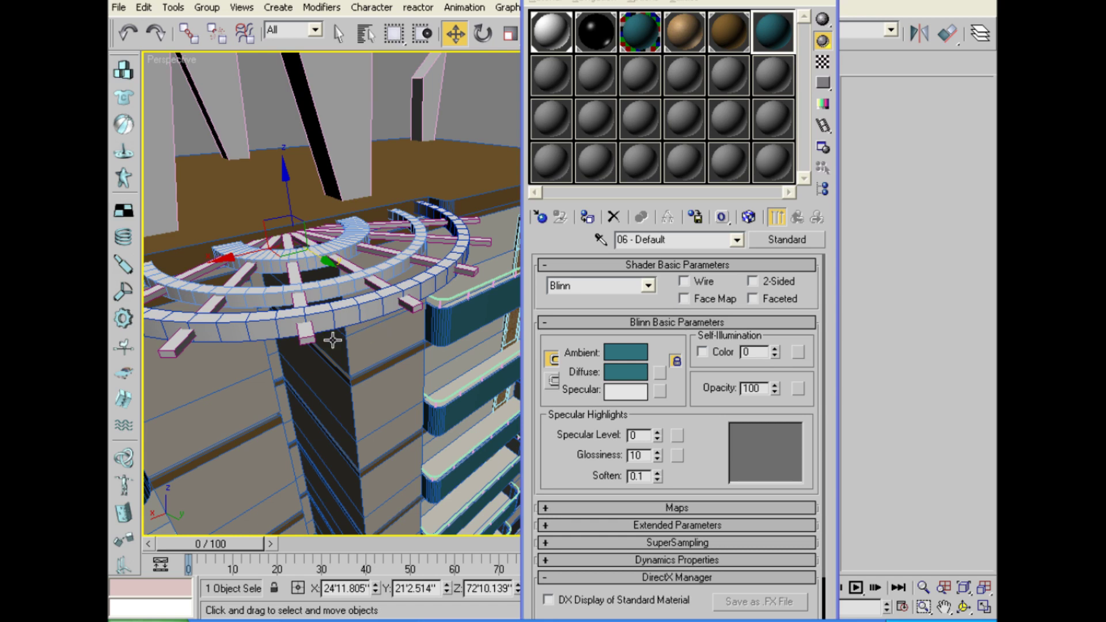
left_click(308, 339, "ctrl")
middle_click_drag(297, 350, 472, 428, "alt")
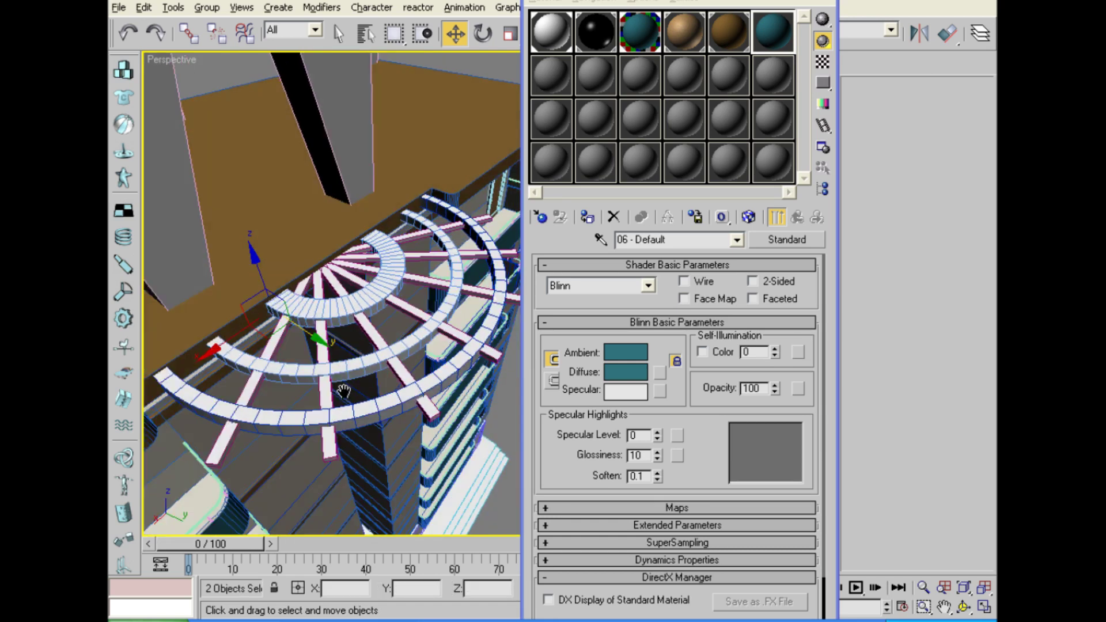
left_click(388, 308)
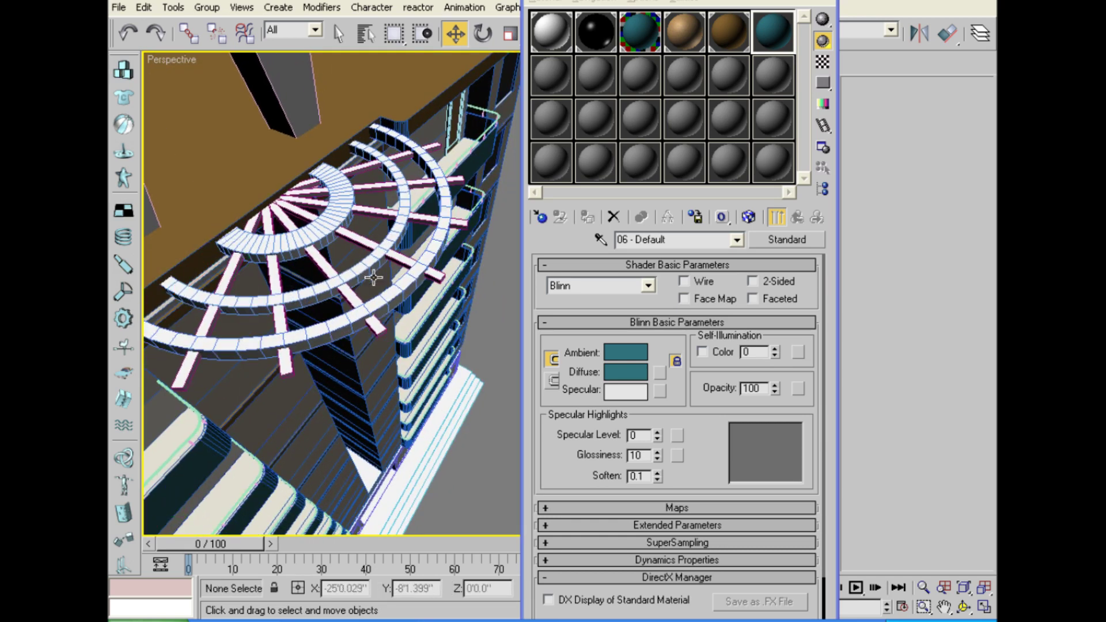
middle_click_drag(374, 277, 321, 193, "alt")
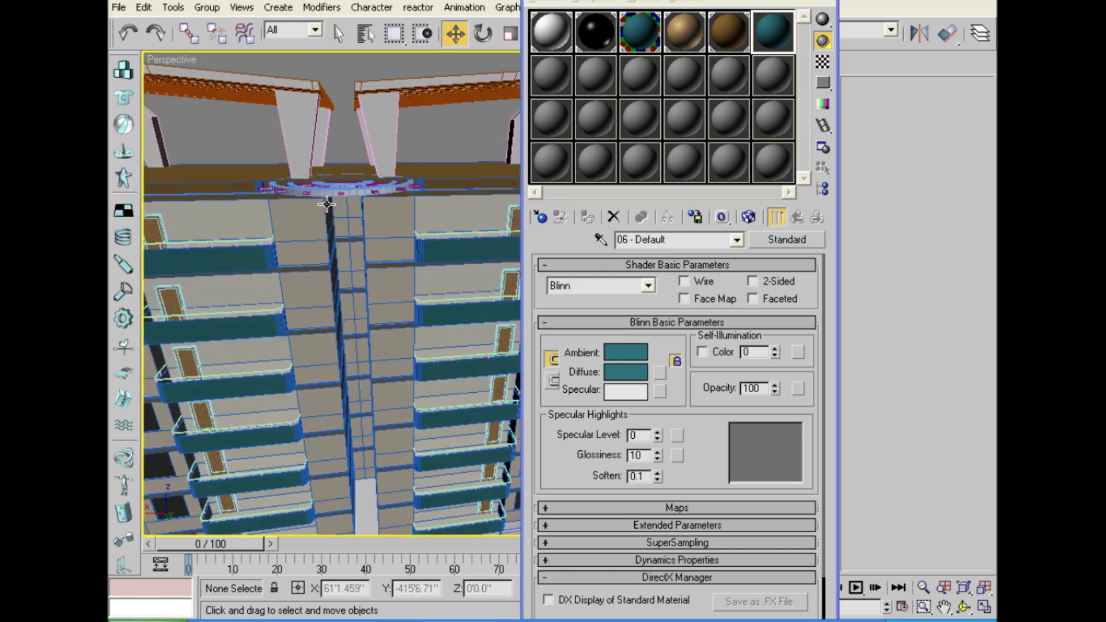
Select the rooftop pieces and hide everything else to isolate them.
key("q")
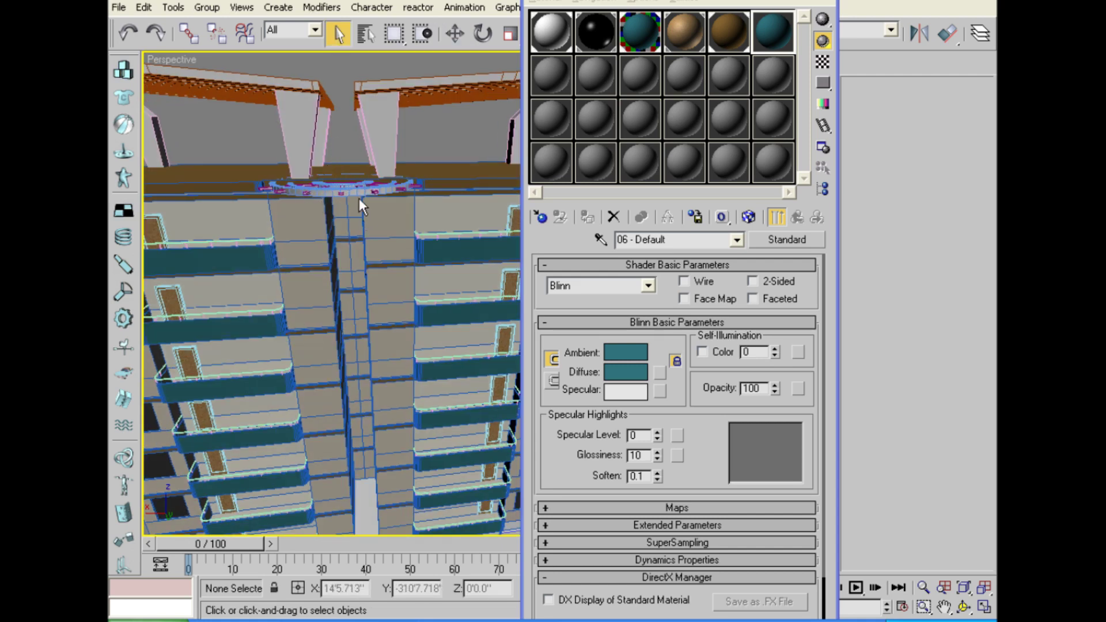
left_click(335, 191)
left_click_drag(257, 159, 259, 161, "ctrl")
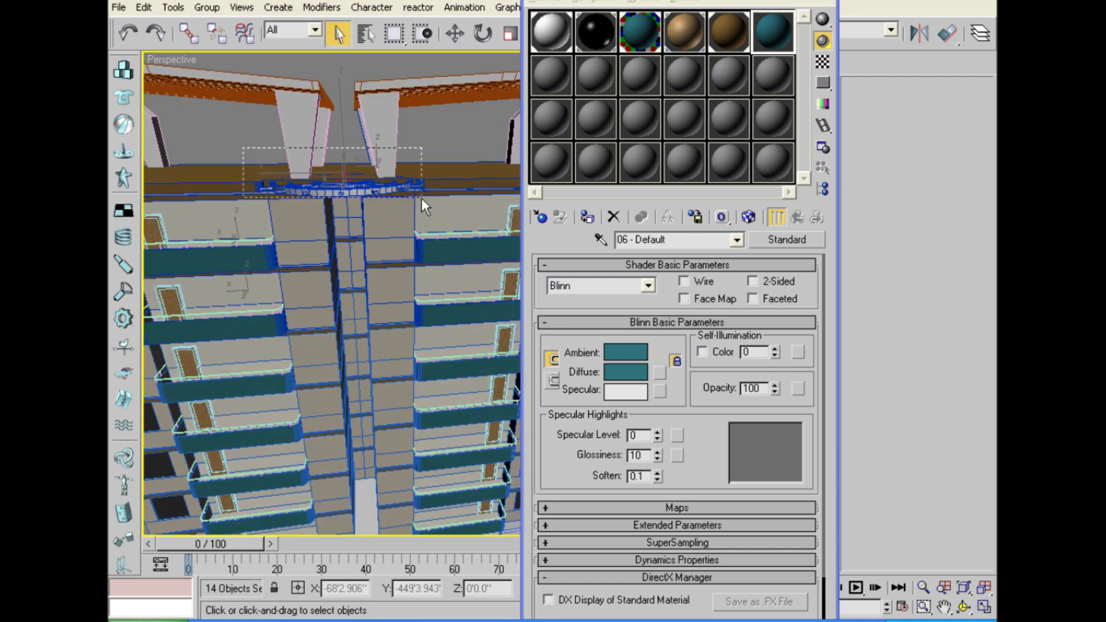
right_click(369, 182)
left_click(423, 119)
scroll(377, 185, "down", 5)
mouse_move(377, 184)
middle_mouse_down("alt")
mouse_move(385, 250)
mouse_move(348, 299)
middle_mouse_up("alt")
scroll(388, 398, "up", 3)
mouse_move(348, 415)
middle_mouse_down("alt")
mouse_move(357, 450)
mouse_move(332, 455)
middle_mouse_up("alt")
Hide the lower object and the brown roof slab, leaving only the pergola ring framed.
left_click_drag(329, 450, 453, 343)
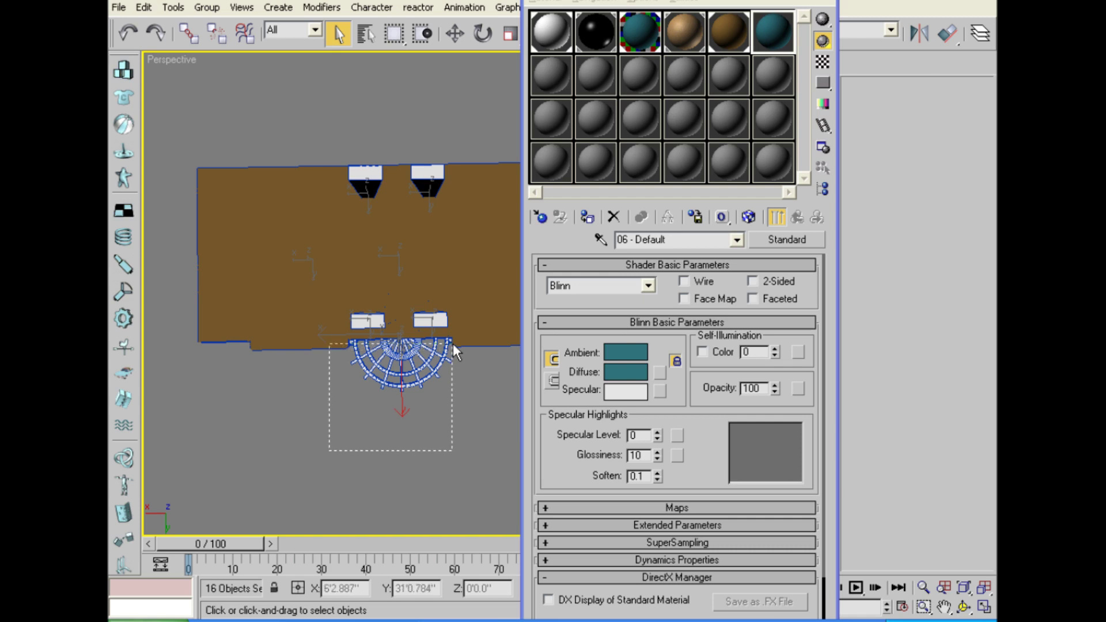
right_click(440, 343)
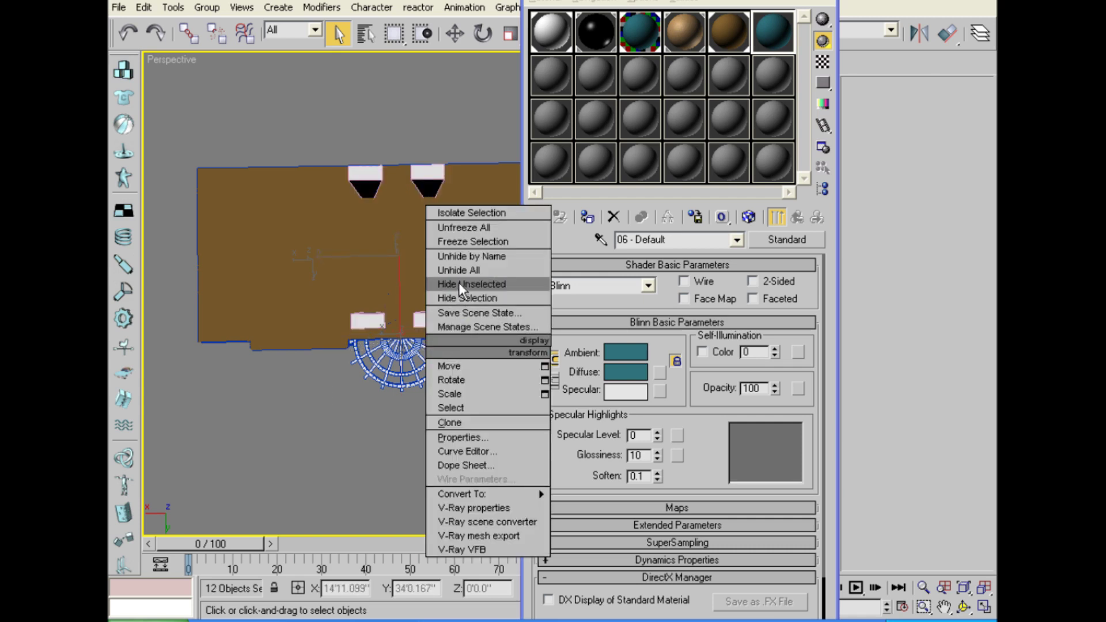
middle_click_drag(410, 381, 439, 329, "alt")
left_click(447, 313)
right_click(442, 311)
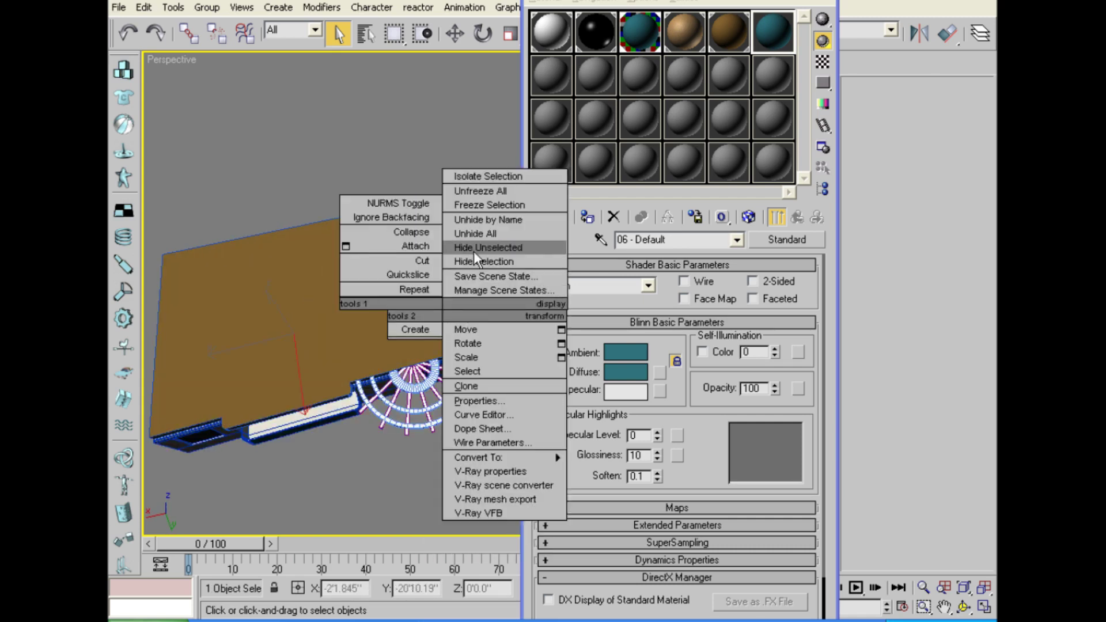
left_click(473, 261)
middle_click_drag(428, 377, 448, 259, "alt")
right_click(449, 259)
left_click(480, 205)
key("z")
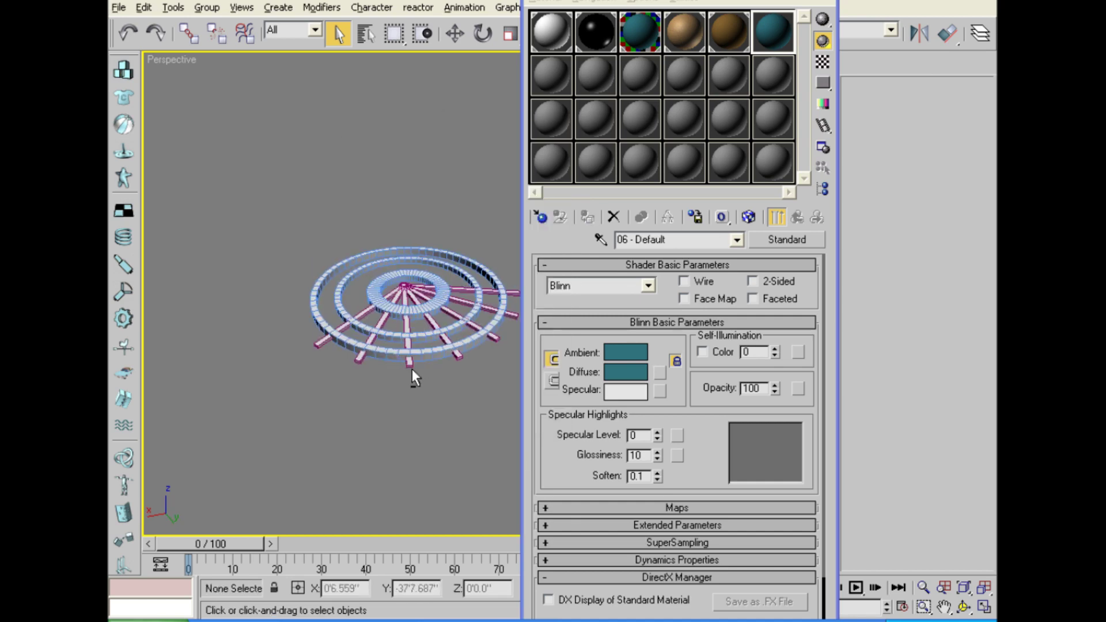
Select the pergola ring's spokes and apply the teal 06 - Default material.
scroll(412, 370, "up", 3)
middle_click_drag(412, 370, 429, 282, "alt")
left_click(429, 283)
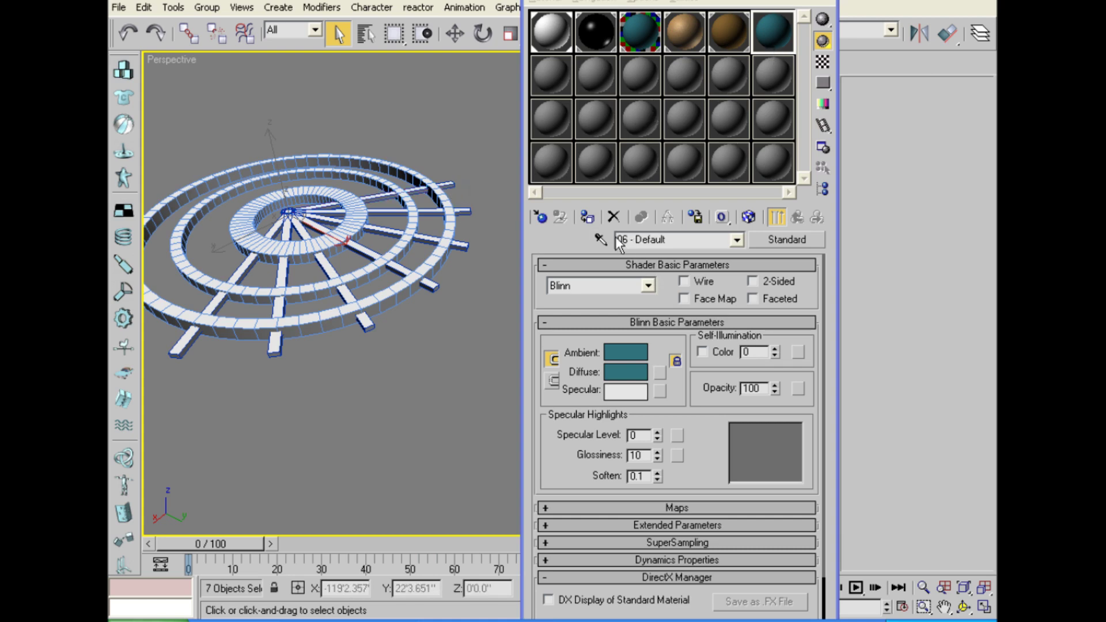
left_click(586, 219)
Select the outer, middle and inner rings and apply the tan wood 04 - Default material.
middle_click_drag(424, 371, 390, 434, "alt")
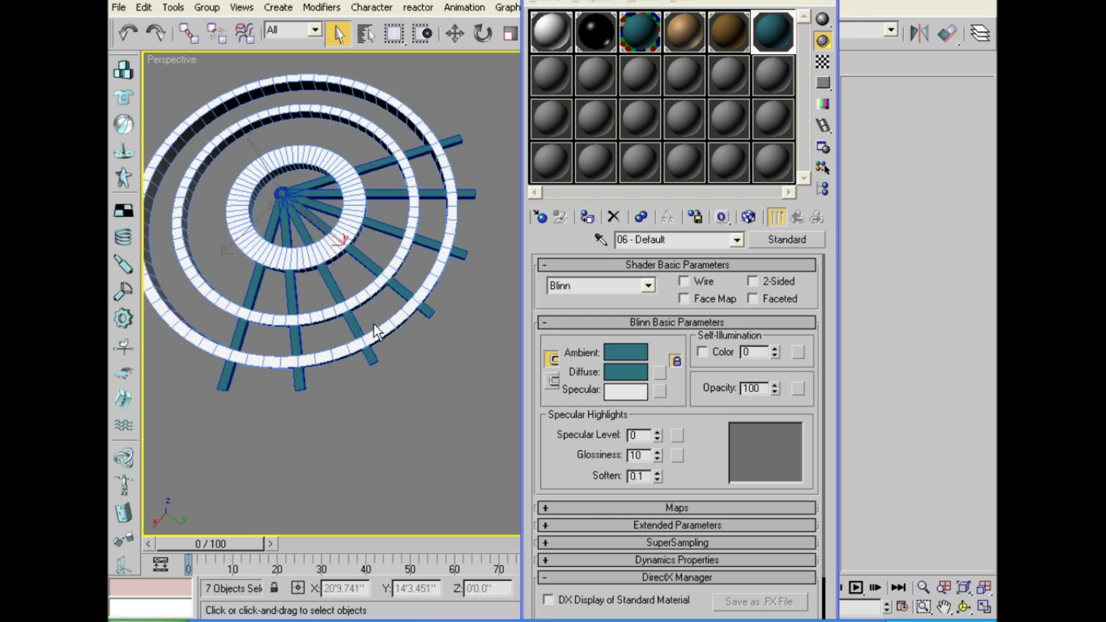
left_click(389, 327)
left_click(358, 298, "ctrl")
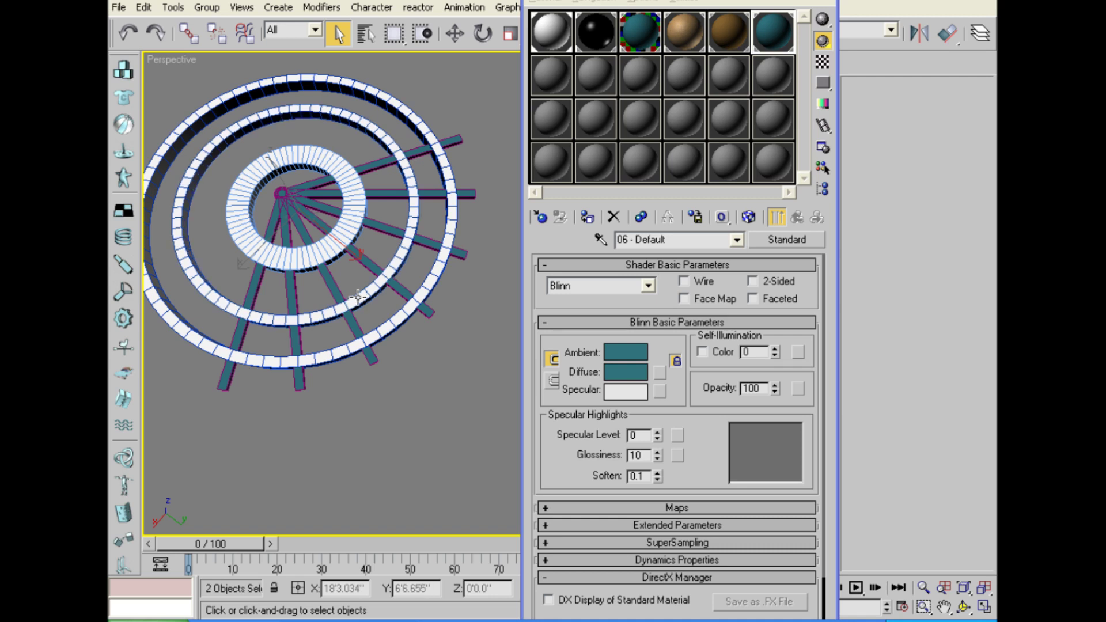
left_click(332, 240, "ctrl")
left_click(690, 51)
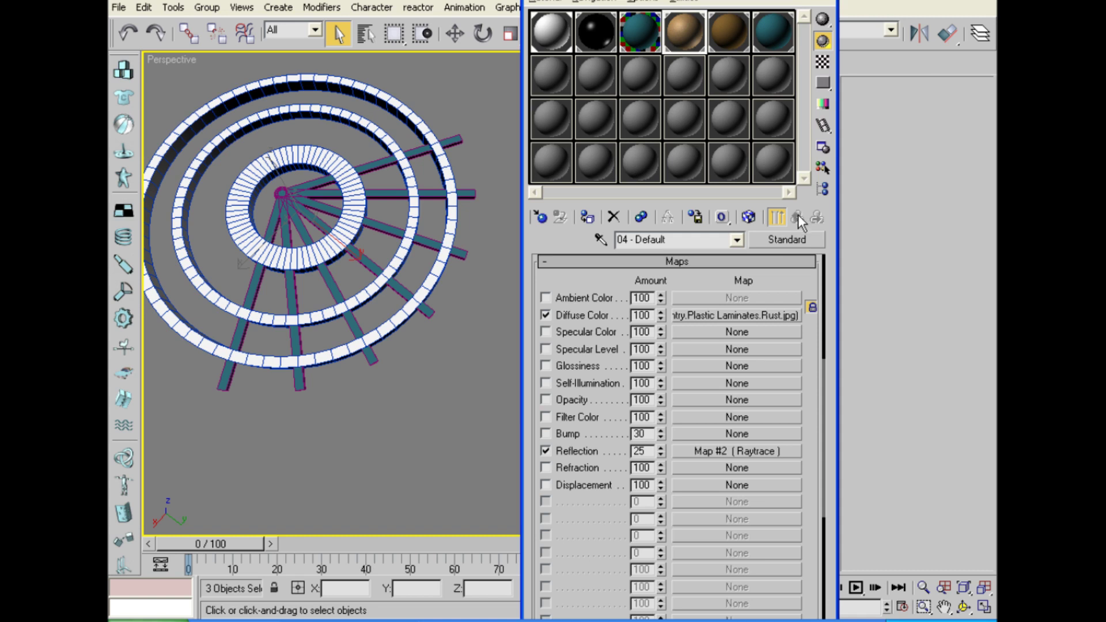
scroll(772, 270, "up", 2)
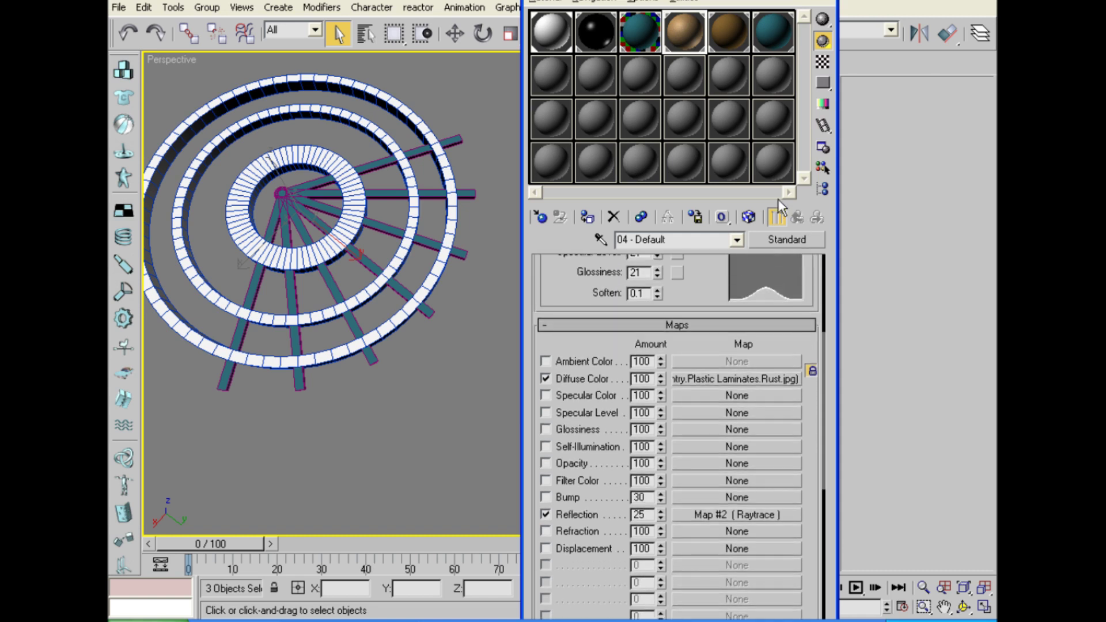
left_click(587, 215)
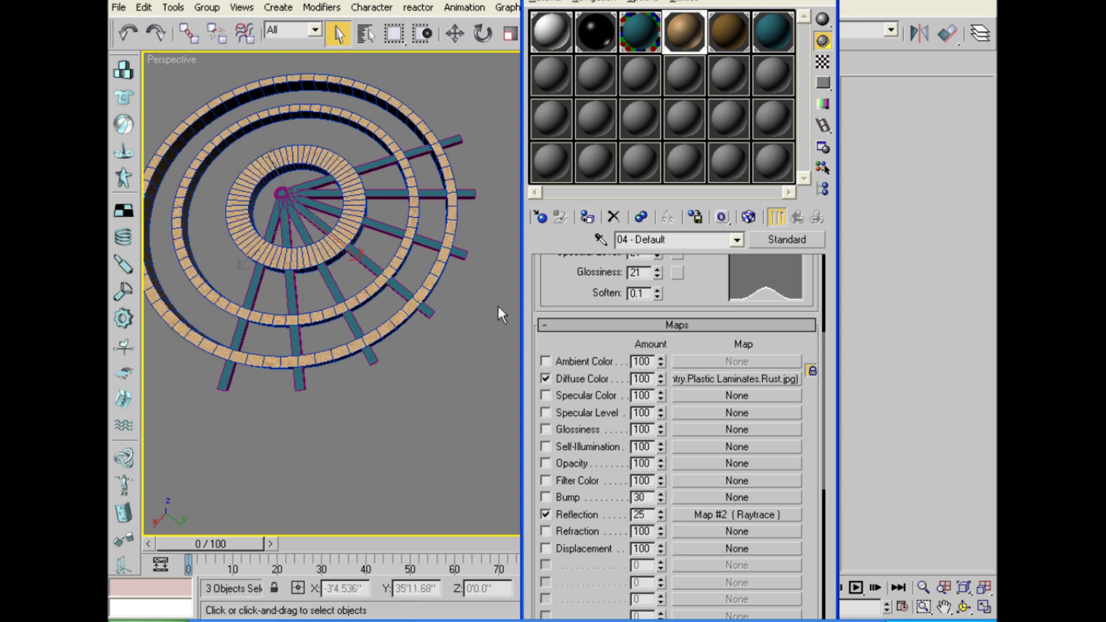
Unhide all hidden building geometry and orbit to view the rings against it.
right_click(360, 406)
left_click(474, 331)
middle_click_drag(380, 353, 160, 392, "alt")
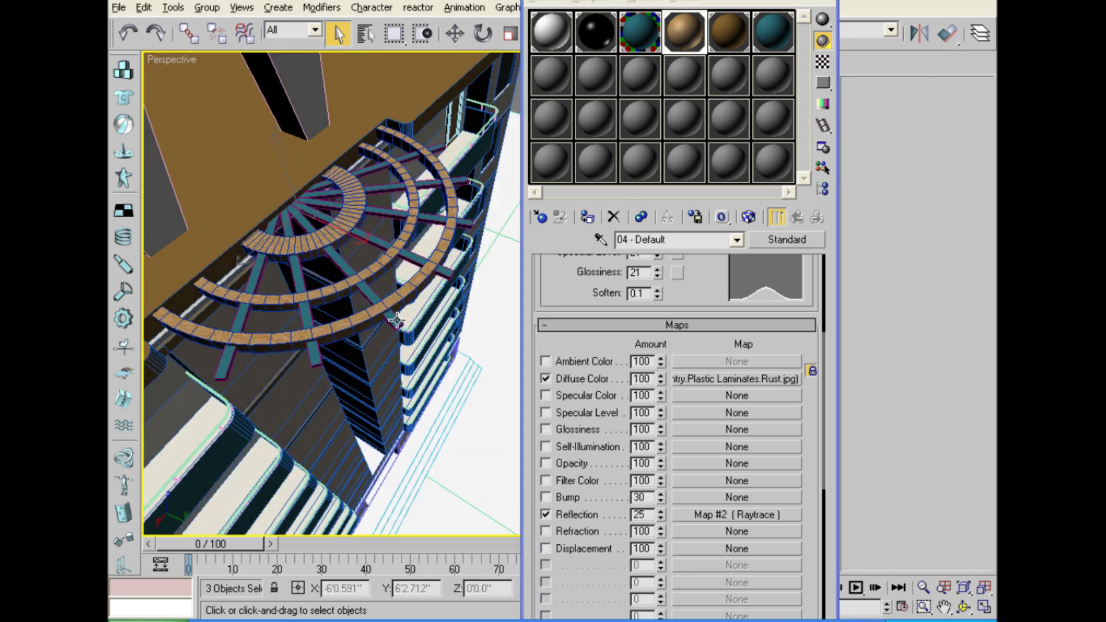
Give another curved-frame piece the tan wood material.
left_click(234, 361)
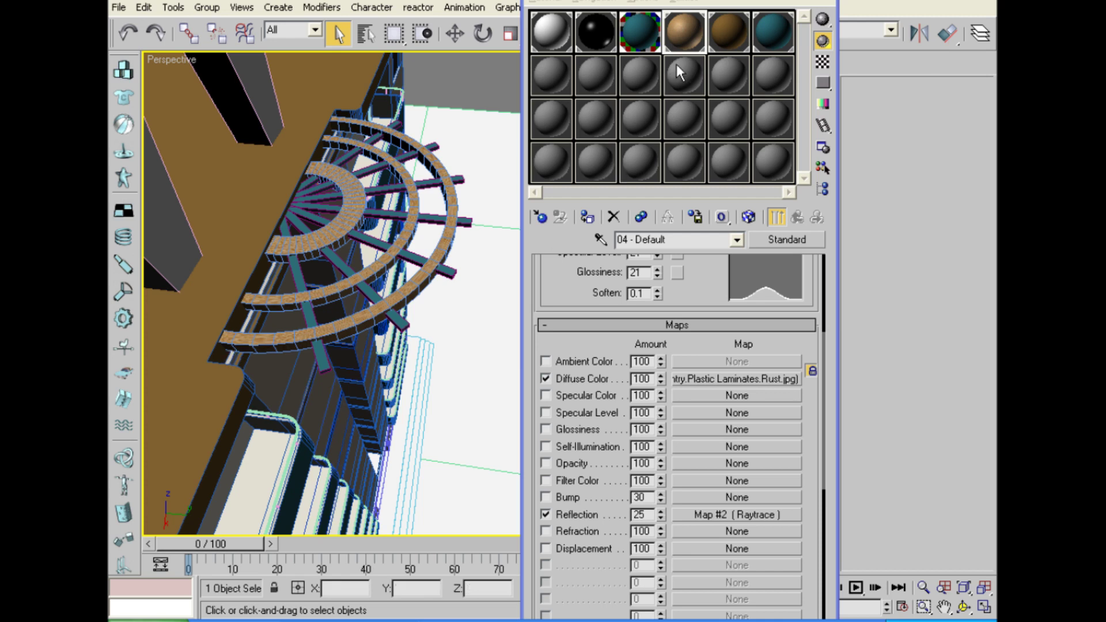
left_click(589, 221)
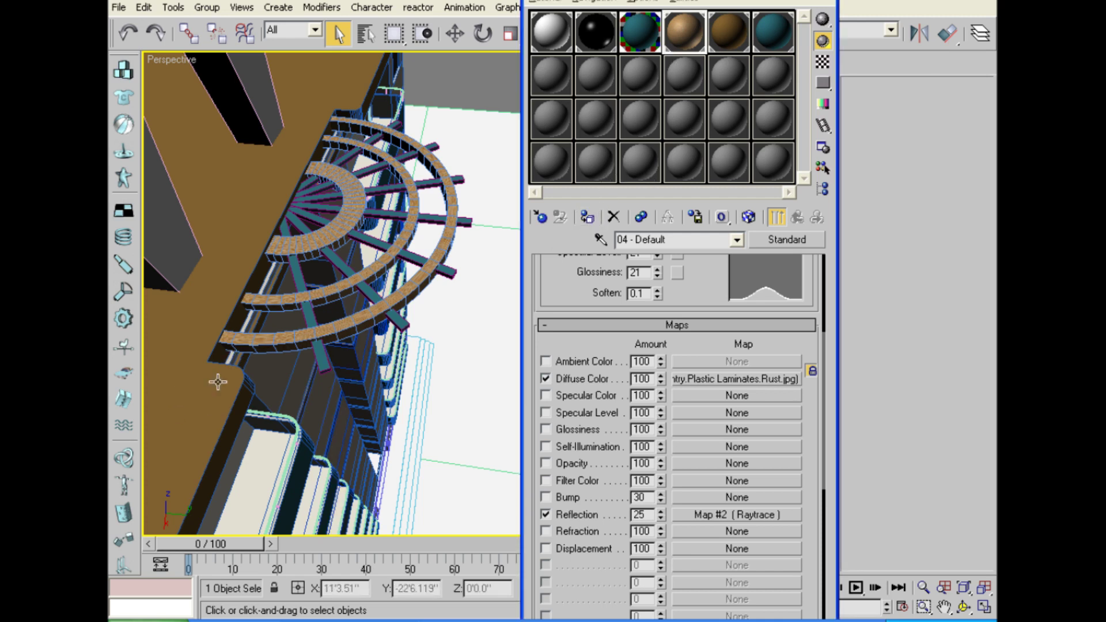
left_click(229, 360)
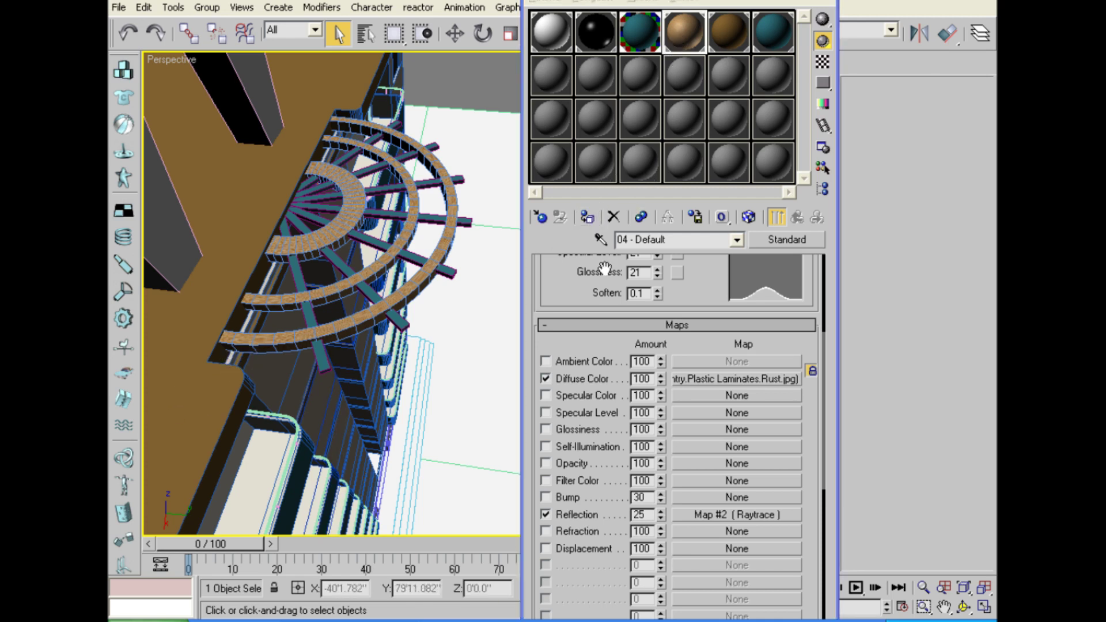
left_click(587, 217)
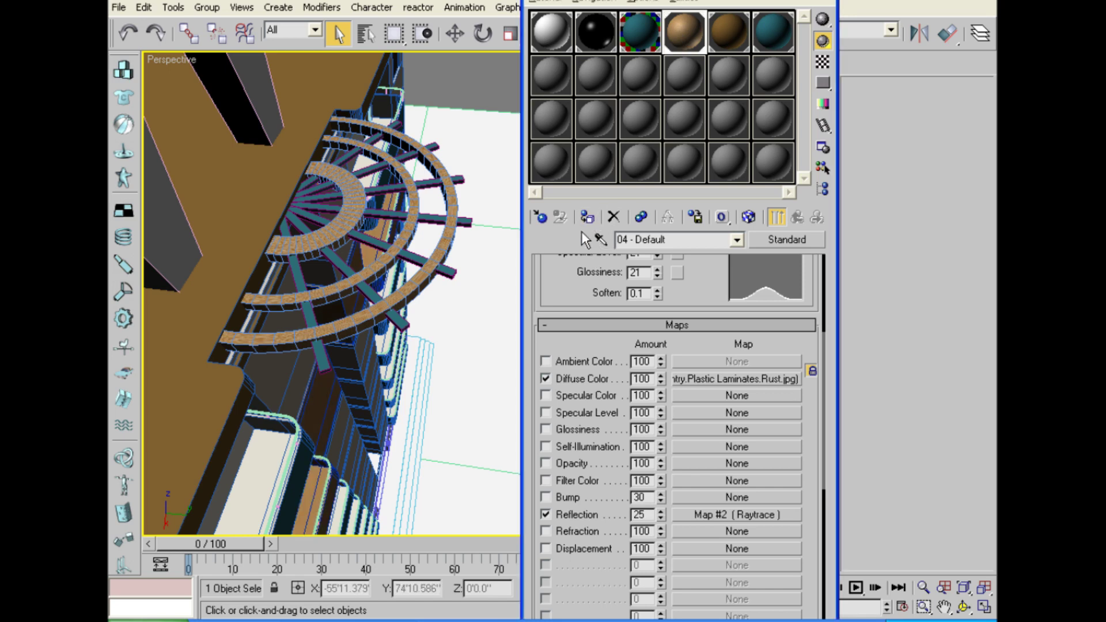
mouse_move(315, 363)
middle_mouse_down("alt")
mouse_move(235, 367)
mouse_move(241, 320)
mouse_move(252, 358)
middle_mouse_up("alt")
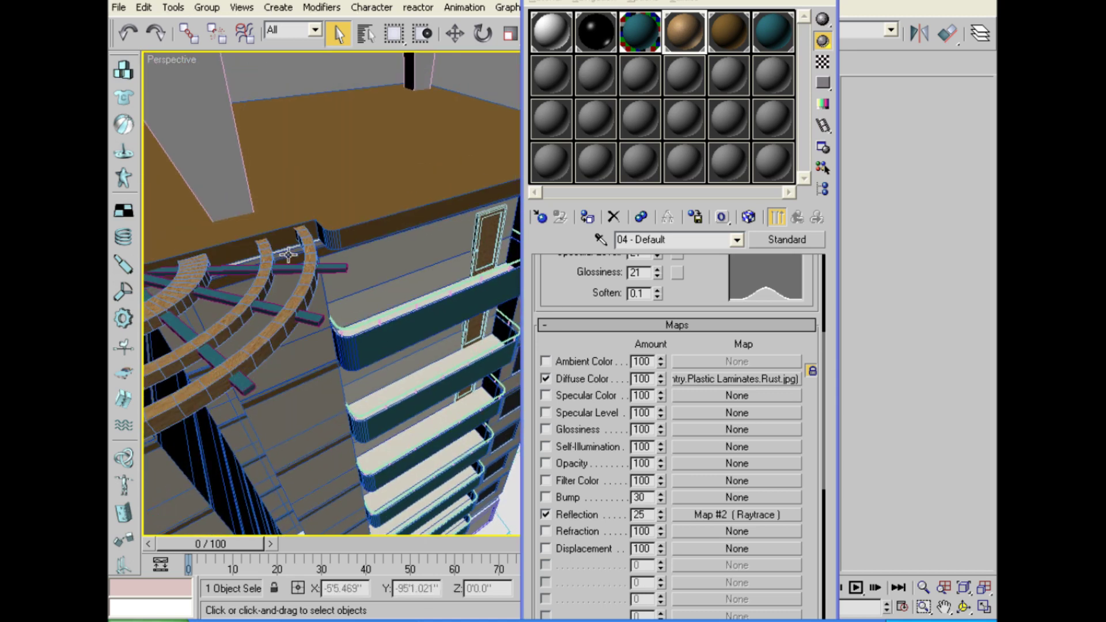
scroll(273, 258, "up", 5)
scroll(246, 279, "up", 3)
Inspect the tower from above, then select the right and left louvered roof slabs.
middle_click_drag(328, 246, 381, 209)
scroll(396, 188, "down", 3)
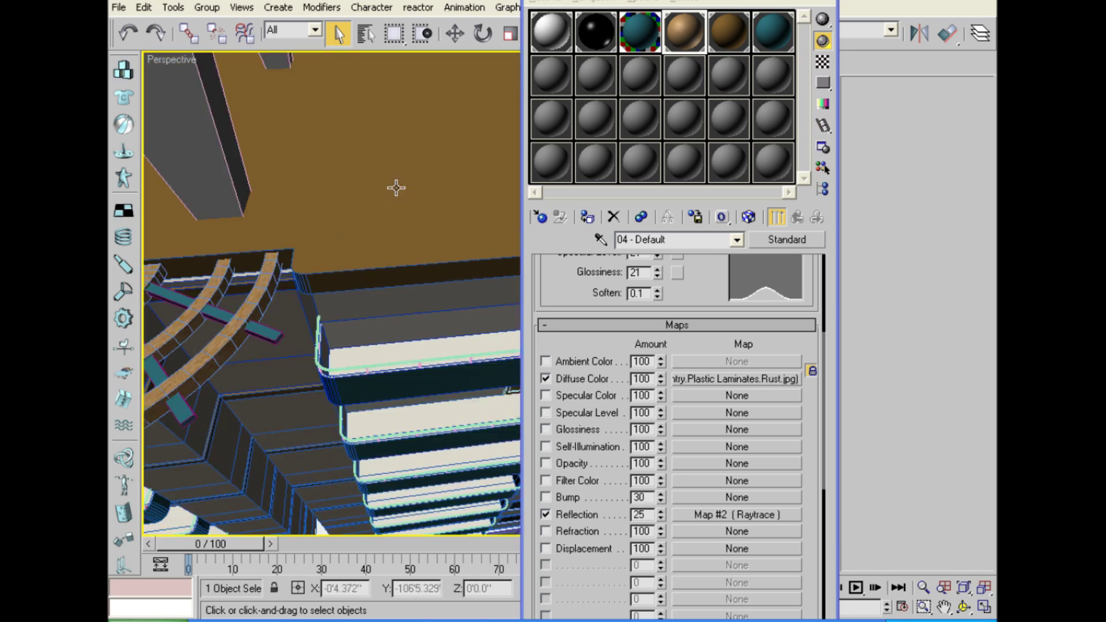
scroll(419, 240, "up", 3)
scroll(449, 227, "up", 2)
scroll(437, 225, "up", 2)
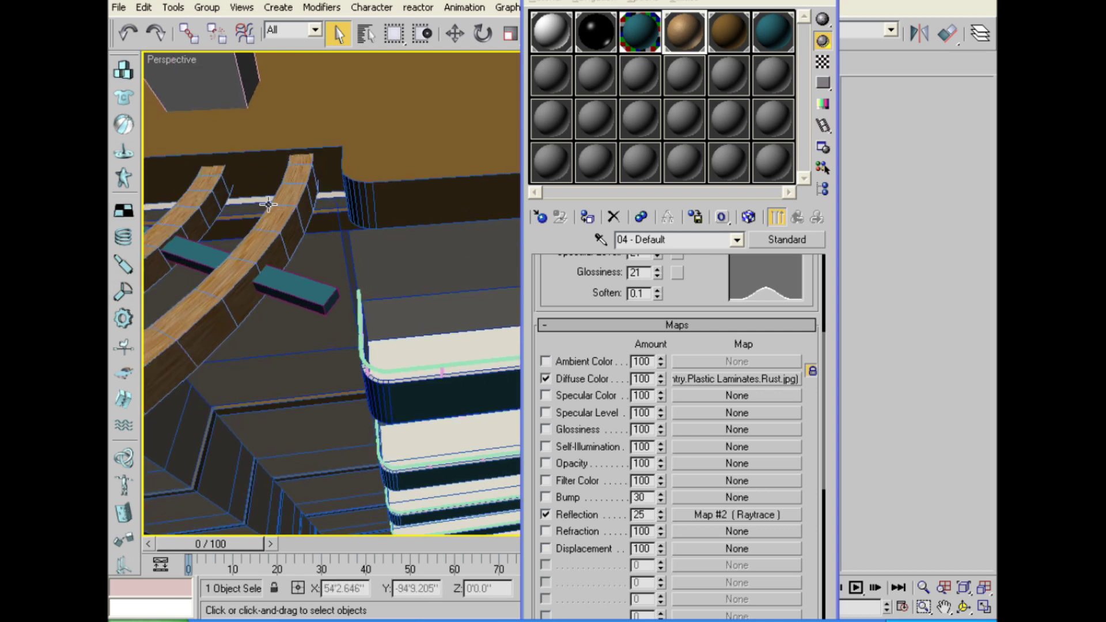
scroll(246, 209, "down", 3)
scroll(313, 167, "down", 3)
scroll(334, 190, "down", 2)
mouse_move(348, 208)
middle_mouse_down()
mouse_move(385, 209)
mouse_move(348, 126)
middle_mouse_up()
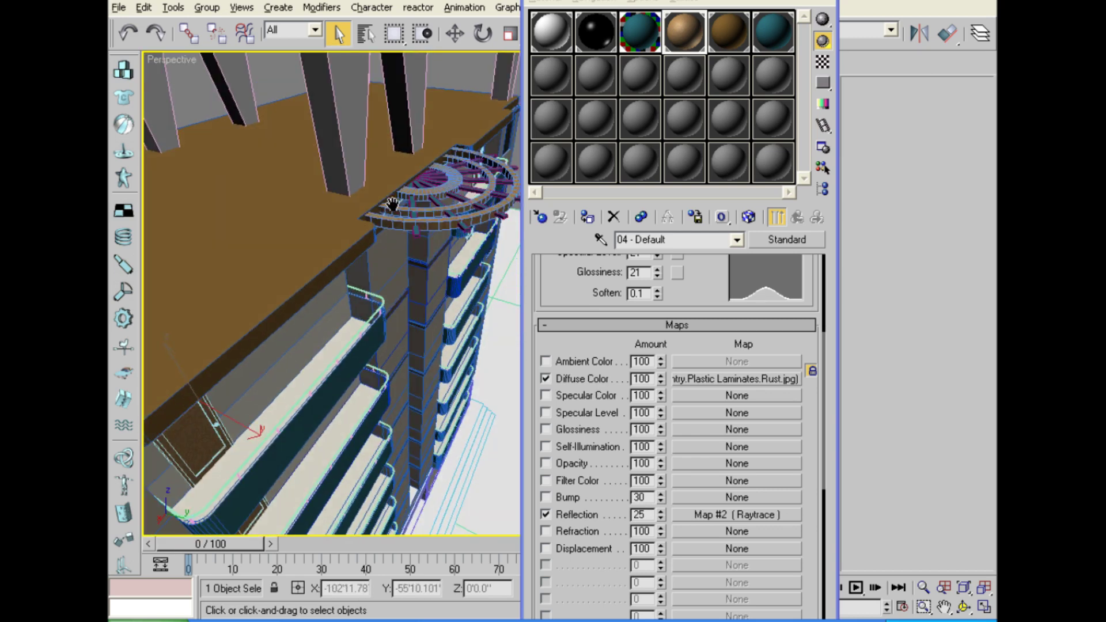
scroll(348, 126, "down", 3)
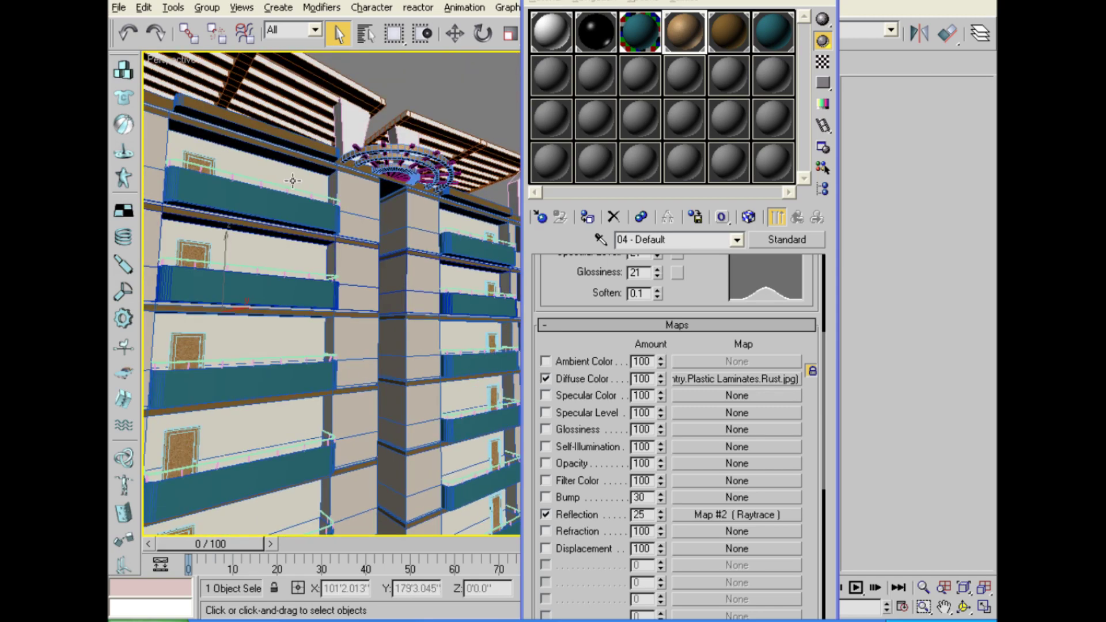
middle_click_drag(348, 126, 384, 275, "alt")
scroll(384, 275, "down", 2)
middle_click_drag(393, 221, 417, 288, "alt")
scroll(435, 208, "up", 3)
left_click(458, 103)
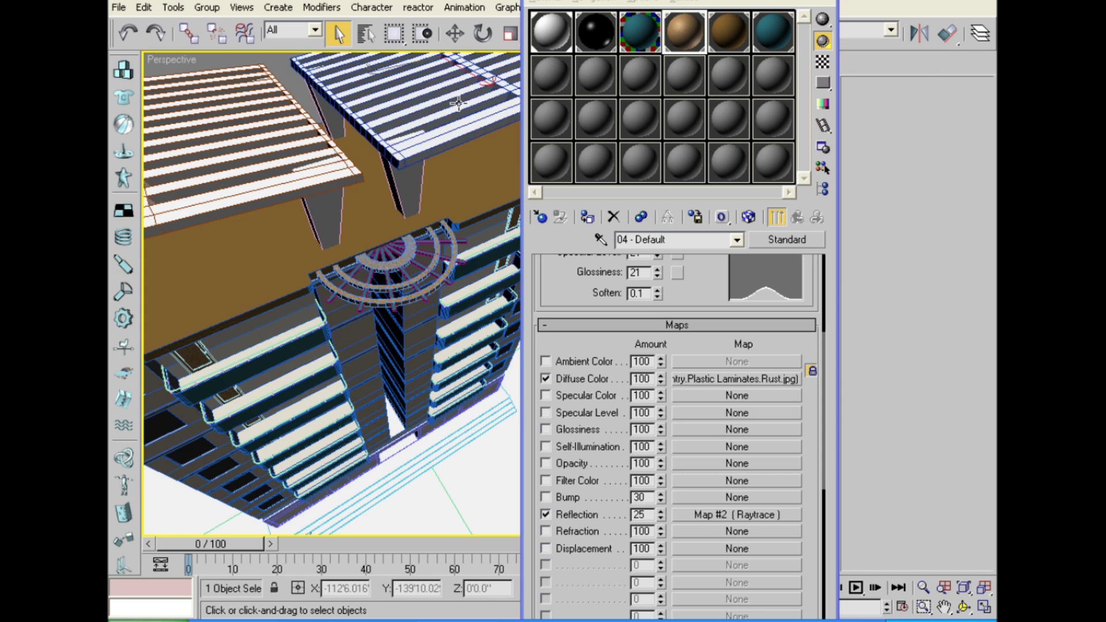
left_click(286, 152, "ctrl")
Apply the teal 06 - Default material to both louvered roof slabs.
left_click(773, 32)
left_click(584, 215)
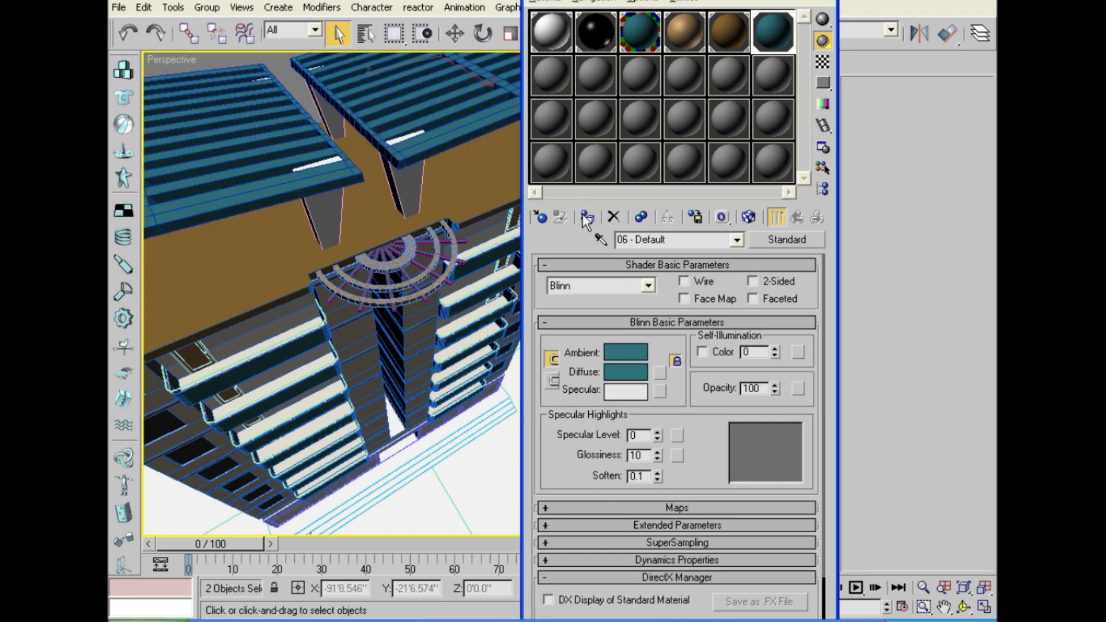
middle_click_drag(403, 259, 440, 151, "alt")
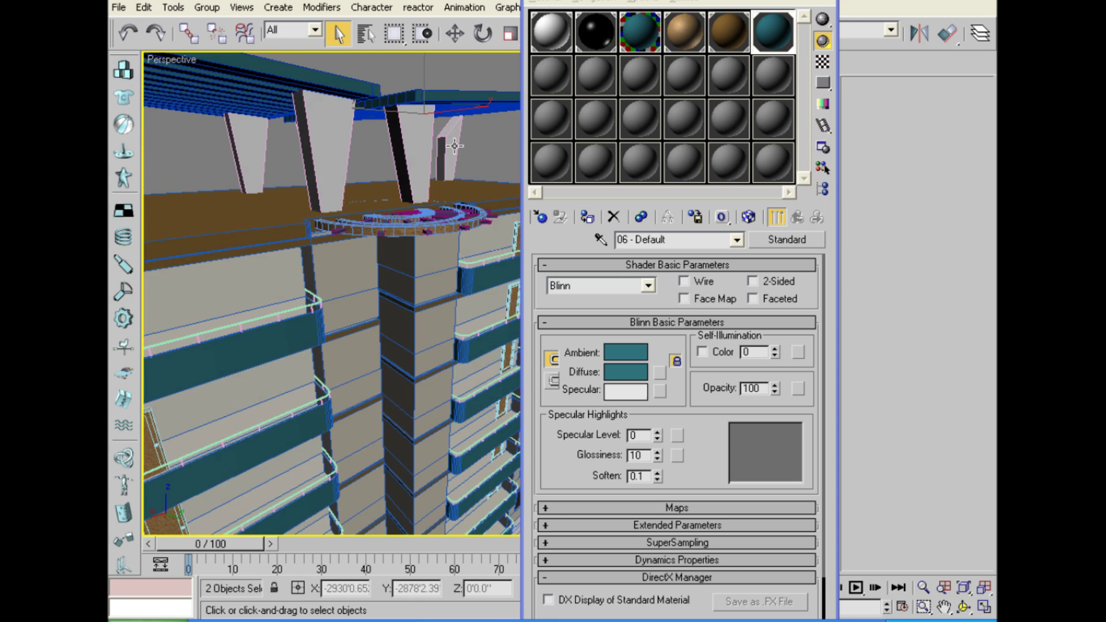
Select the rooftop ceiling slab together with its five supporting pillars.
left_click(423, 151, "ctrl")
left_click(259, 161, "ctrl")
middle_click_drag(287, 190, 238, 220, "alt")
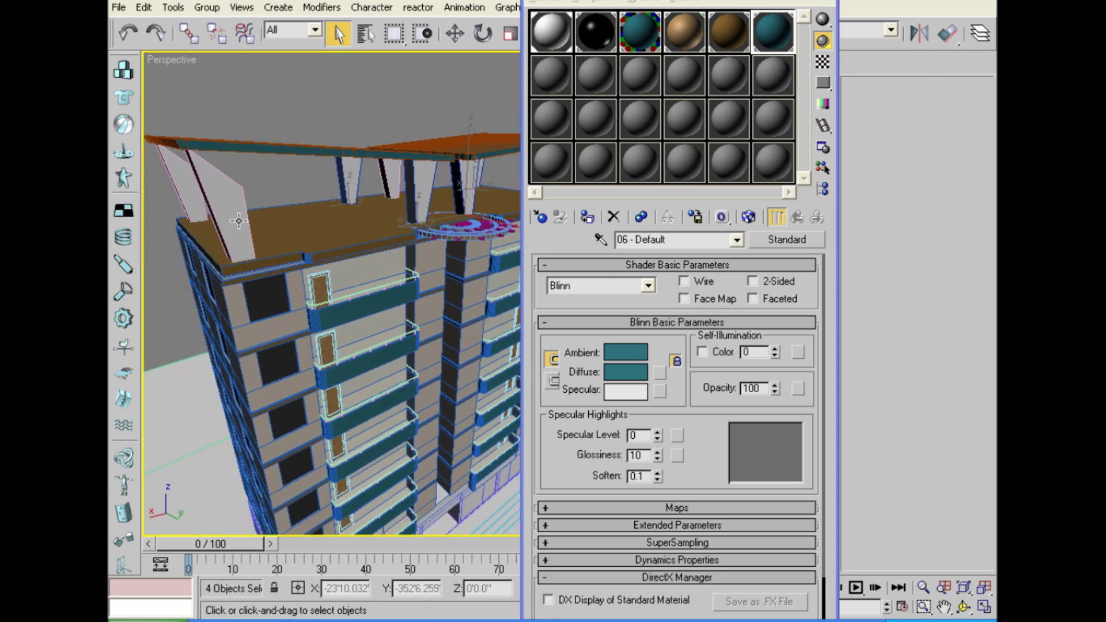
left_click(238, 221, "ctrl")
left_click(178, 196, "ctrl")
middle_click_drag(293, 242, 252, 242, "alt")
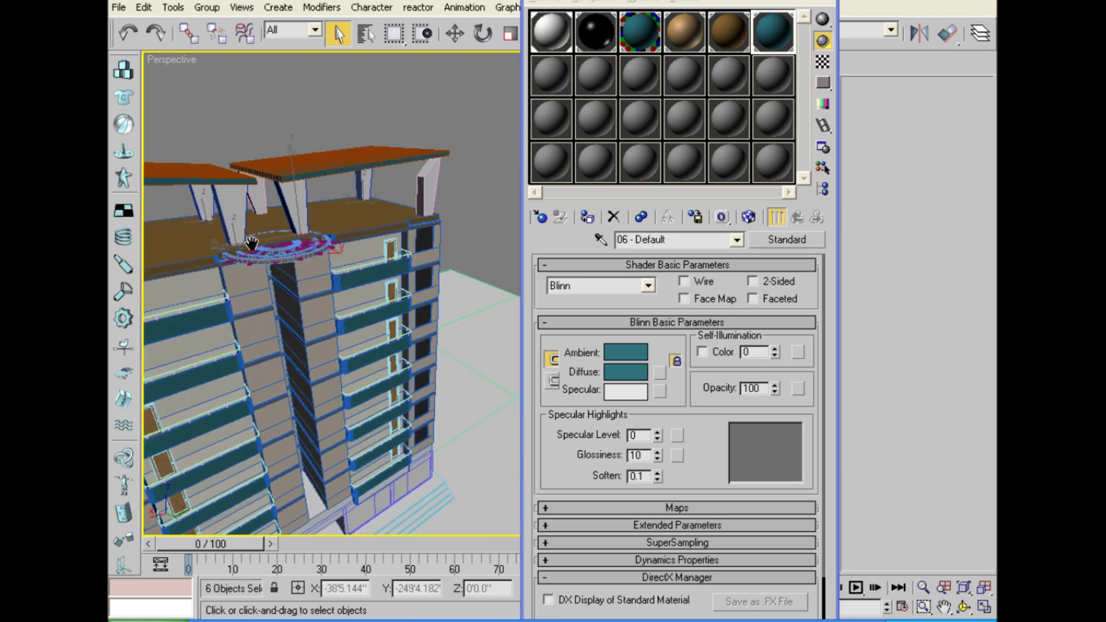
left_click(436, 183, "ctrl")
left_click(257, 204, "ctrl")
middle_click_drag(426, 239, 472, 232, "alt")
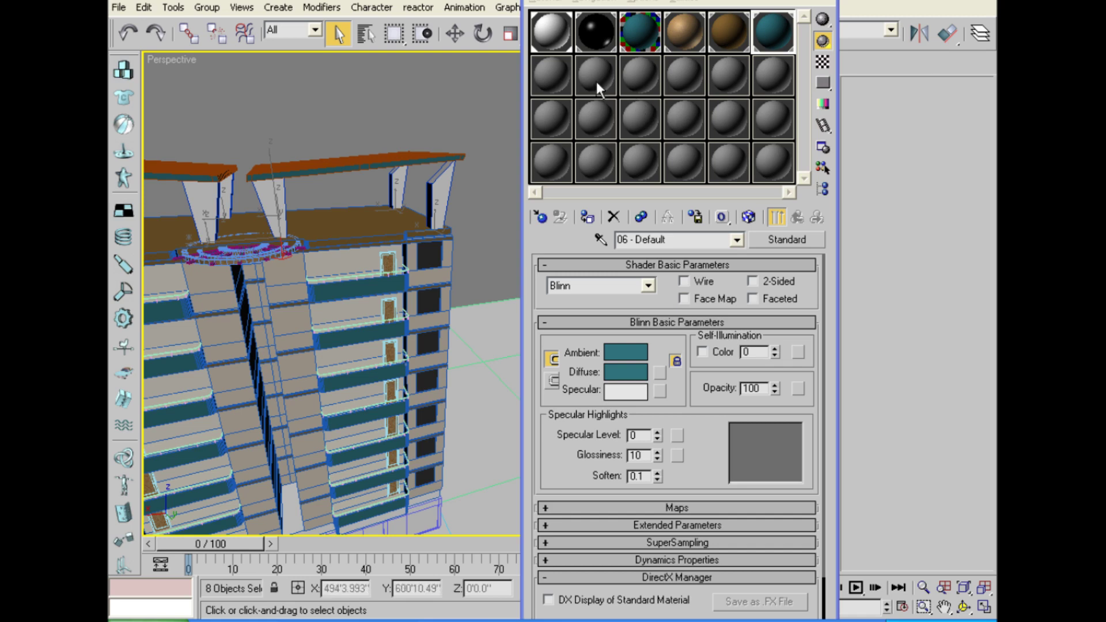
Assign a fresh material to the selected pillars, then open the building's Material #0.
left_click(556, 78)
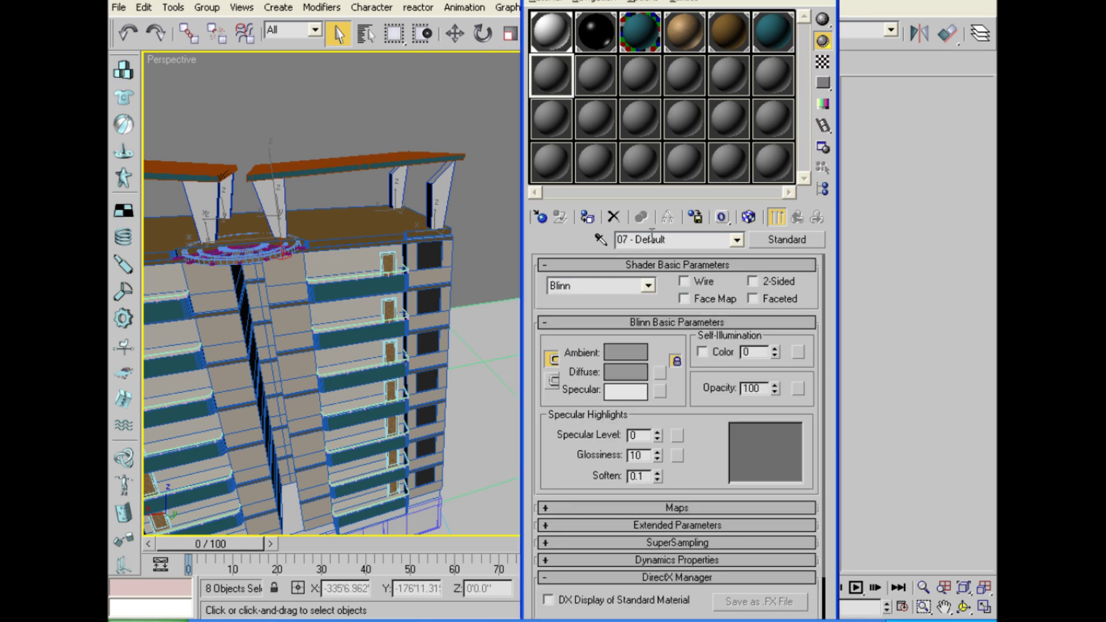
left_click(590, 213)
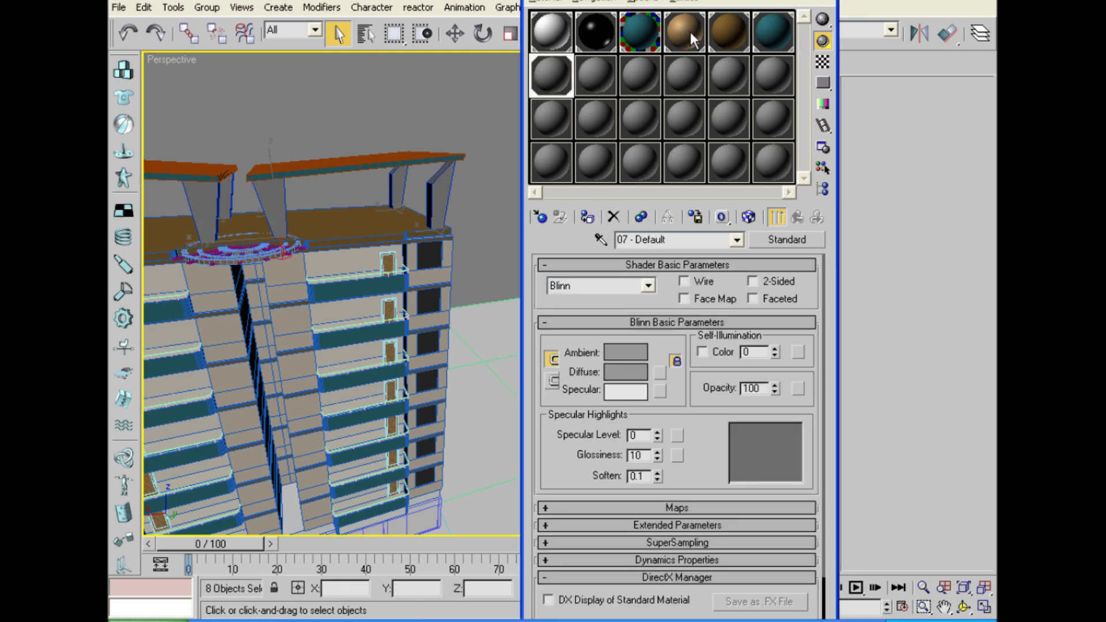
left_click(644, 30)
left_click(796, 220)
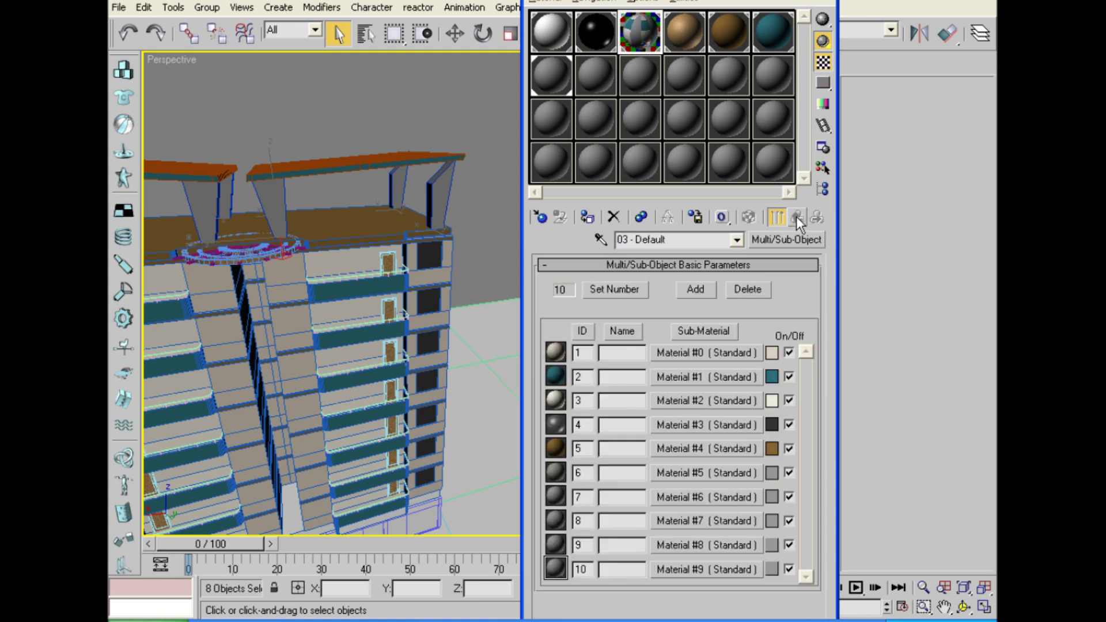
left_click(672, 353)
Copy the beige wall colour onto the pillars' new material, undoing an accidental teal copy.
left_click_drag(625, 352, 625, 372)
left_click(663, 360)
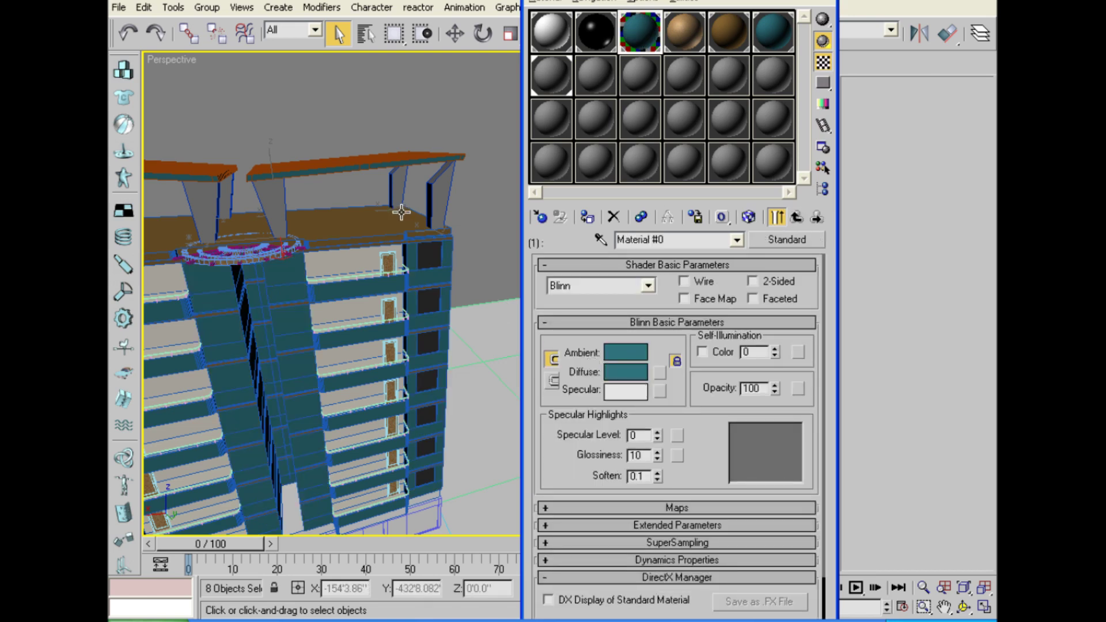
key("ctrl+z")
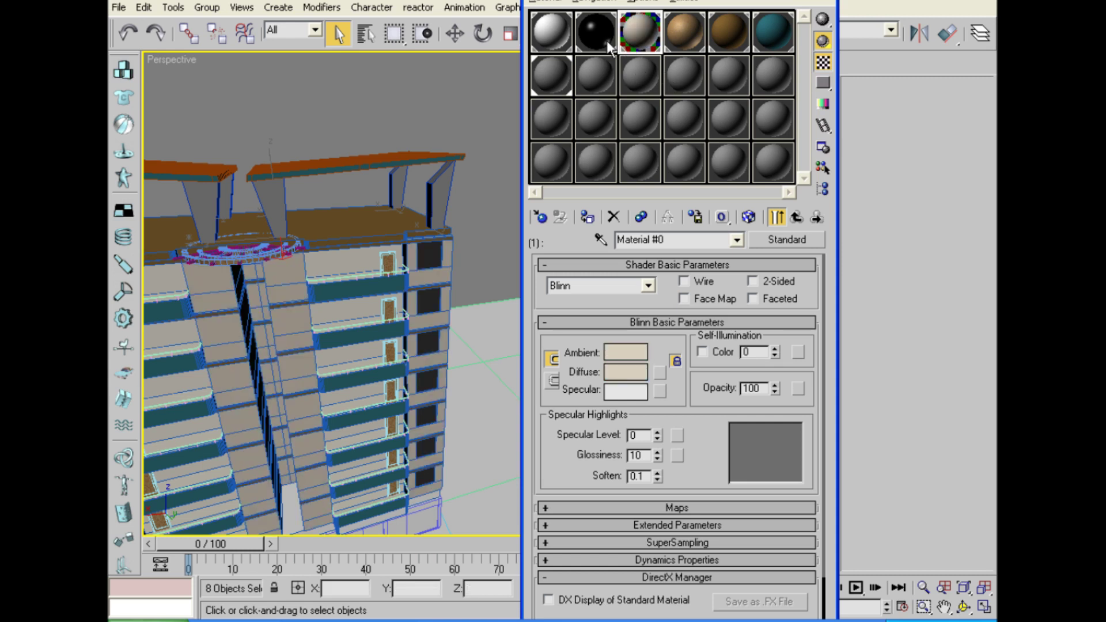
mouse_move(631, 353)
left_mouse_down()
mouse_move(650, 361)
mouse_move(630, 354)
left_mouse_up()
left_click(649, 361)
left_click(561, 81)
left_click(637, 374)
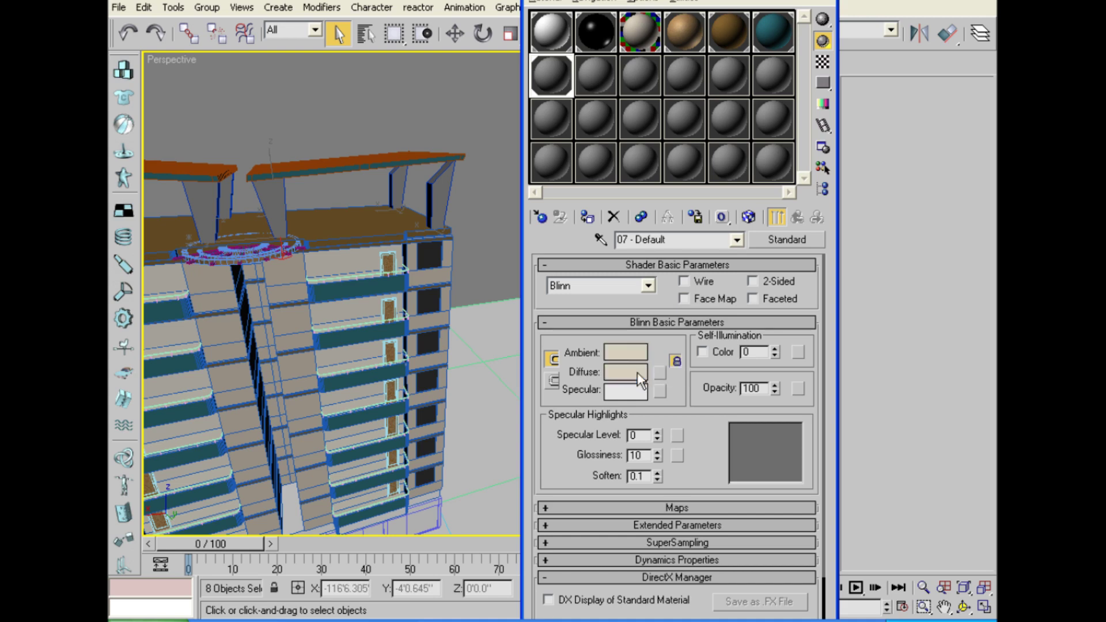
Clear the selection and orbit to look down on the curved staircase.
middle_click_drag(352, 237, 369, 222, "alt")
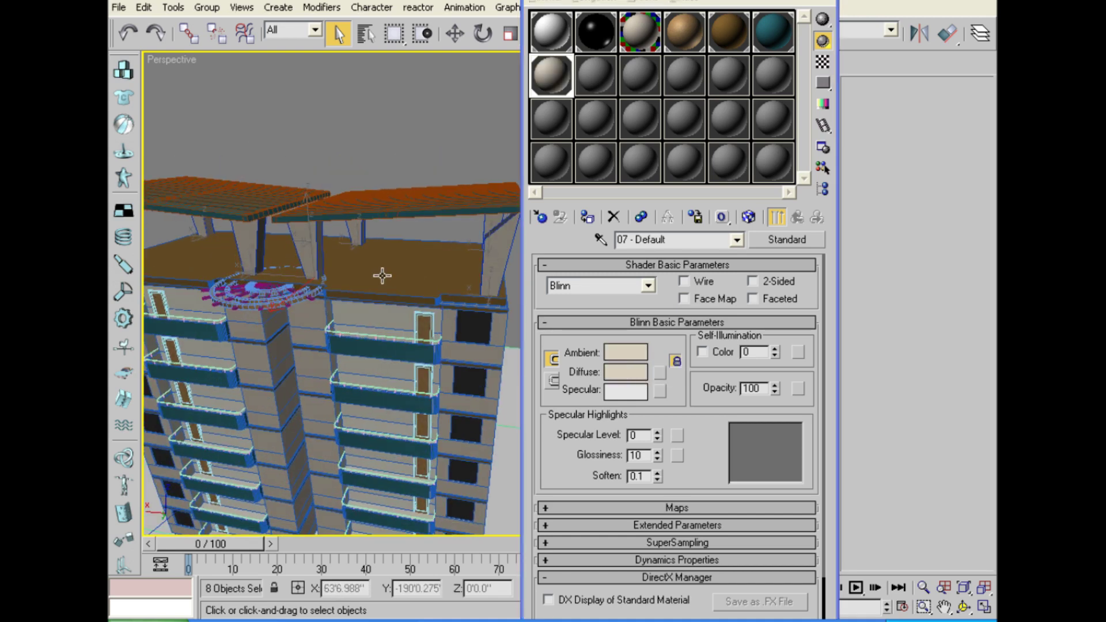
middle_click_drag(382, 276, 361, 230, "alt")
key("alt+space")
left_click(394, 176)
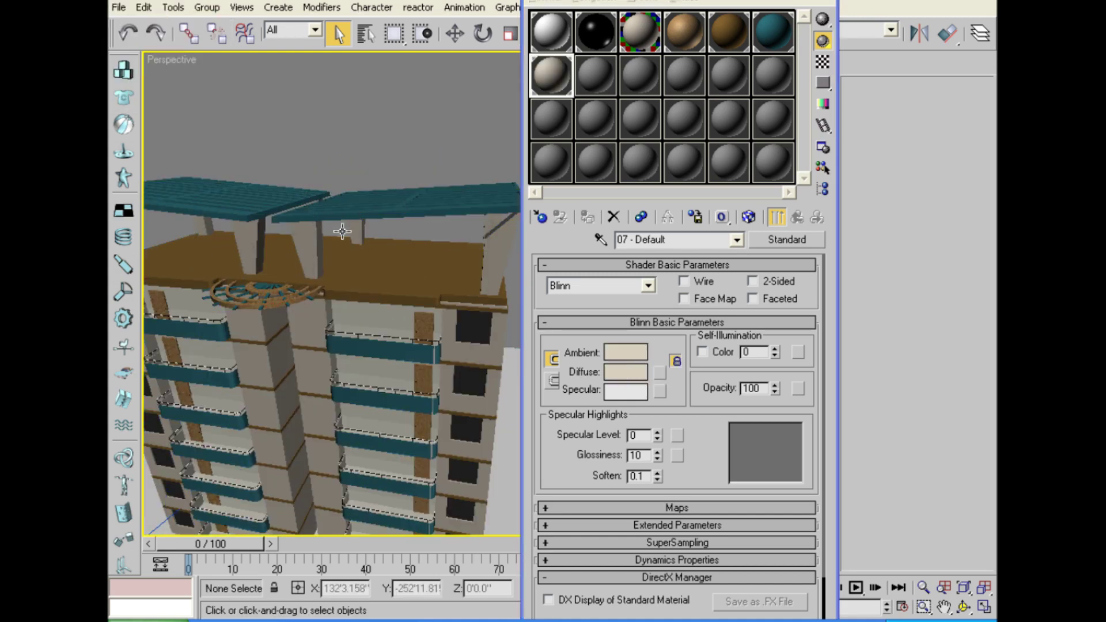
middle_click_drag(393, 177, 403, 288, "alt")
scroll(412, 336, "up", 5)
middle_click_drag(411, 336, 429, 309, "alt")
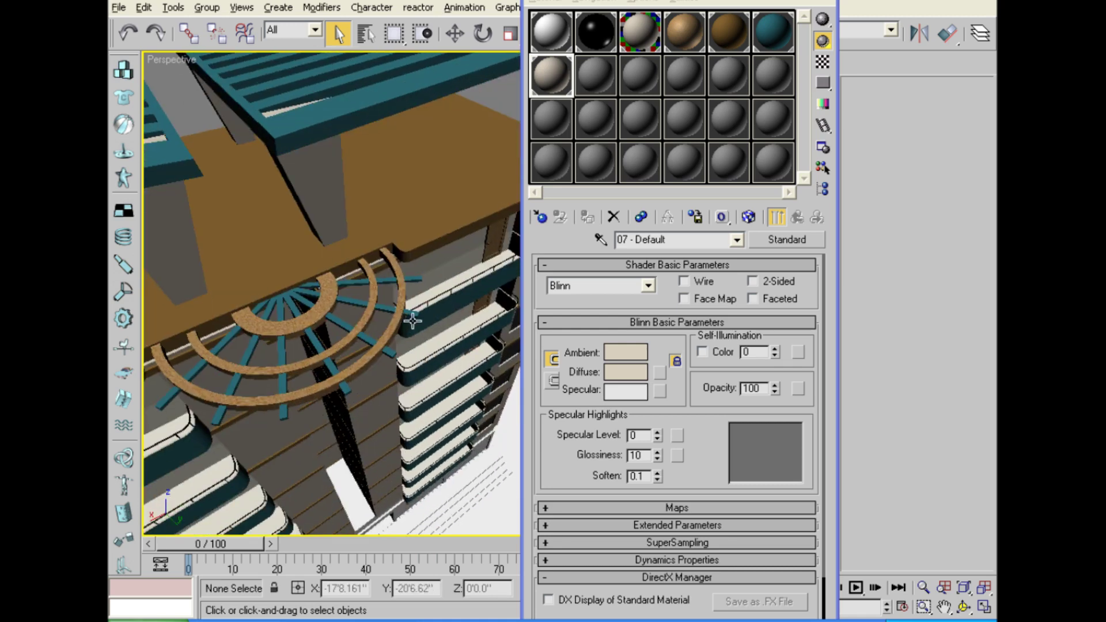
Select the curved staircase pieces and assign them the beige 07 - Default material.
left_click(413, 324)
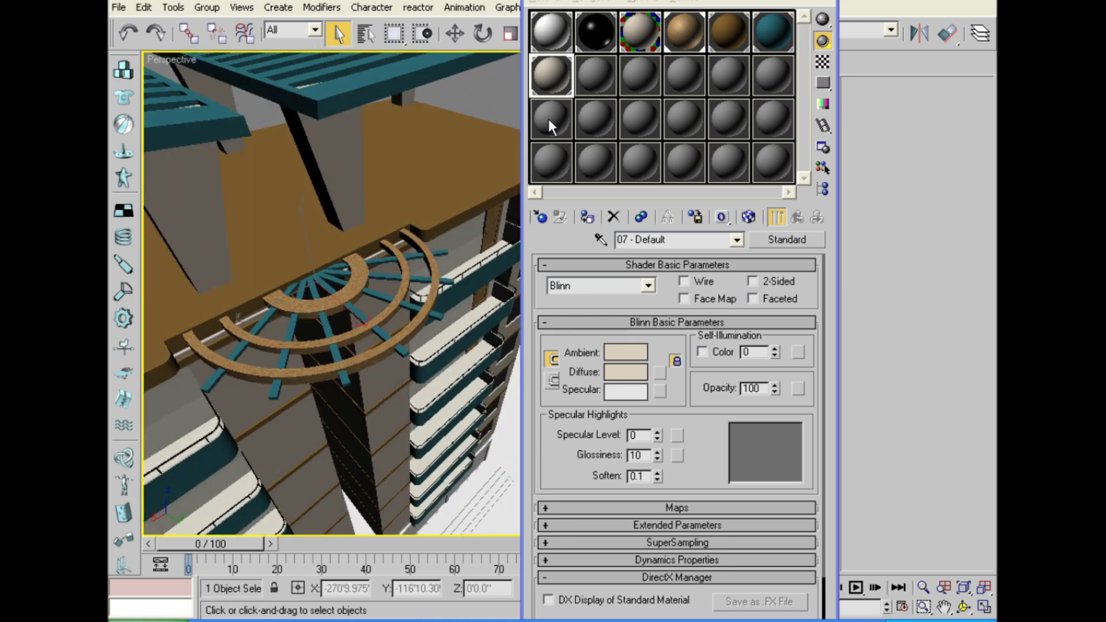
left_click(381, 316, "ctrl")
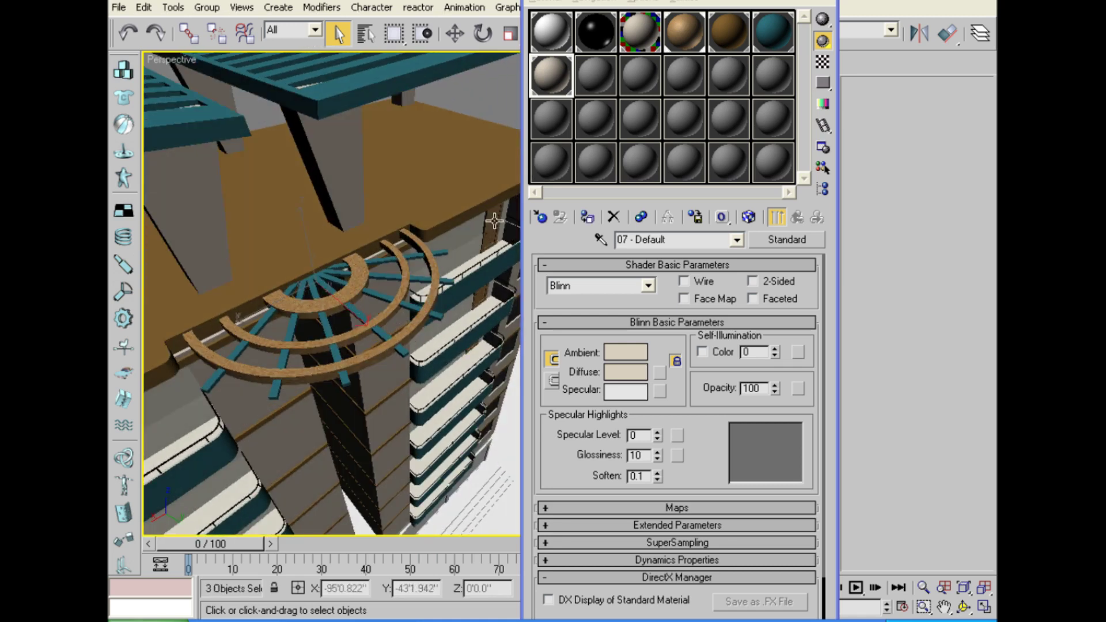
left_click(587, 217)
mouse_move(398, 322)
middle_mouse_down("alt")
mouse_move(409, 340)
mouse_move(475, 351)
middle_mouse_up("alt")
scroll(475, 351, "down", 5)
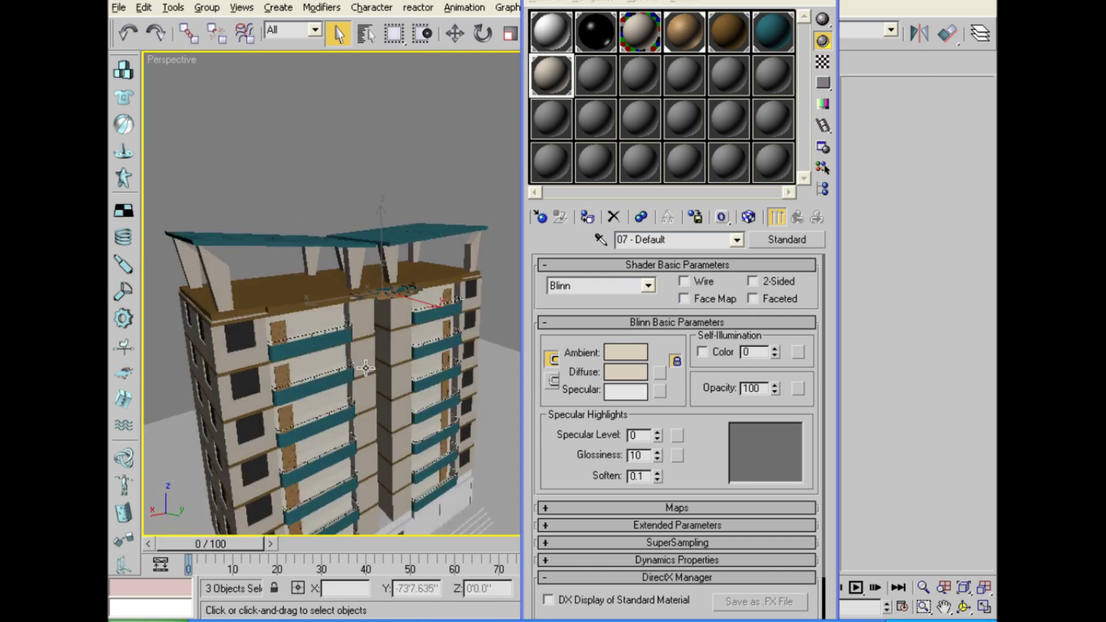
scroll(300, 287, "up", 2)
scroll(299, 286, "down", 4)
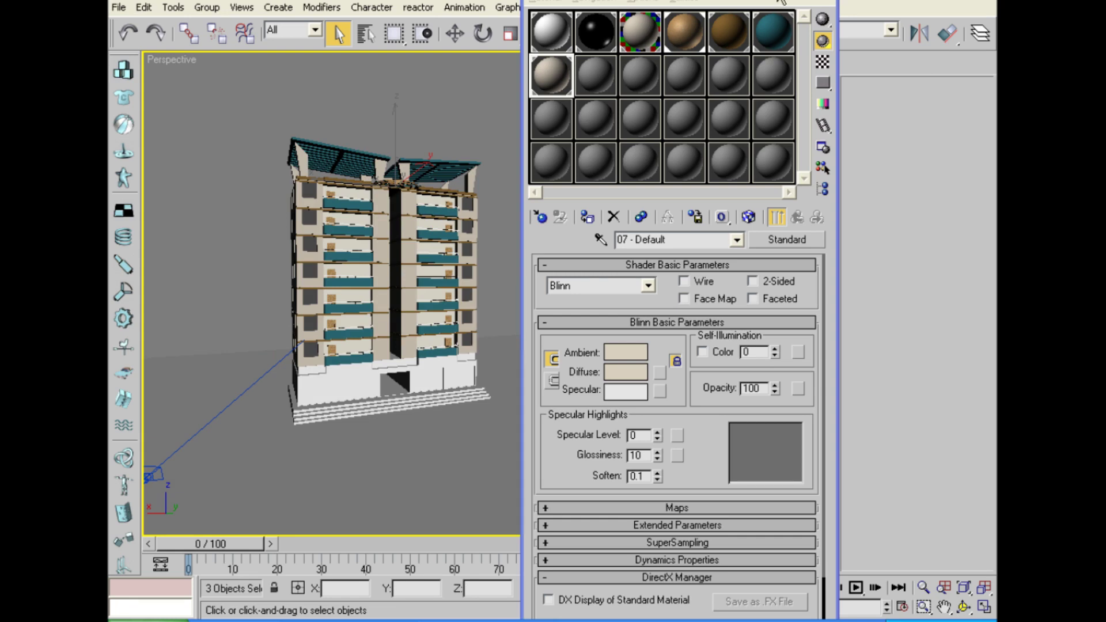
Close the Material Editor, clear the selection and orbit to a low view of the base.
key("m")
left_click(537, 296)
middle_click_drag(537, 296, 506, 271)
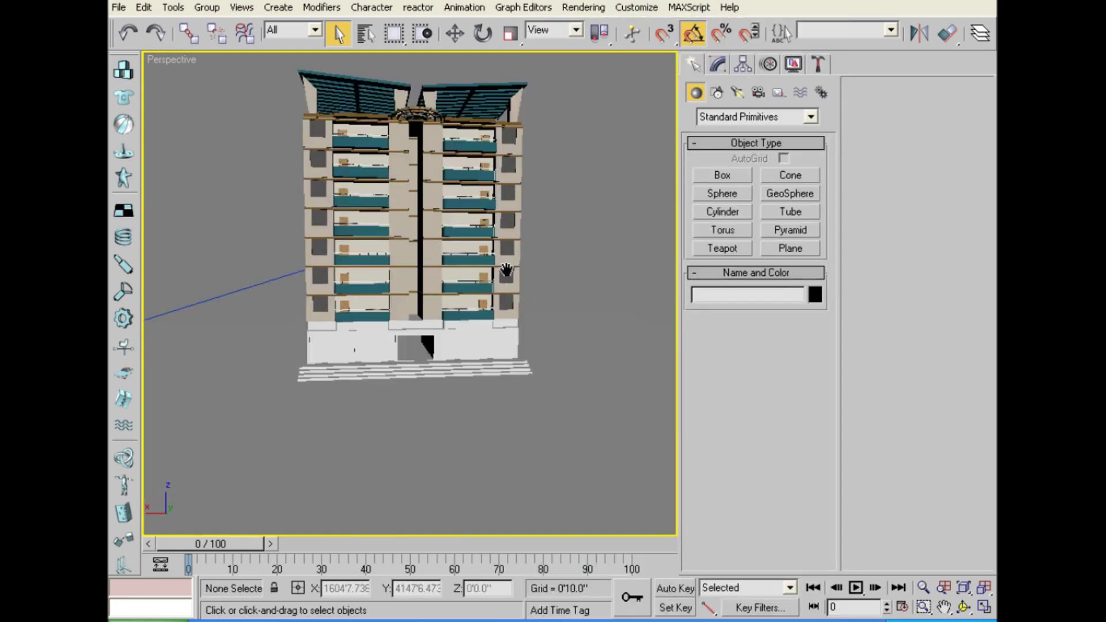
scroll(506, 270, "up", 3)
middle_click_drag(481, 365, 465, 367, "alt")
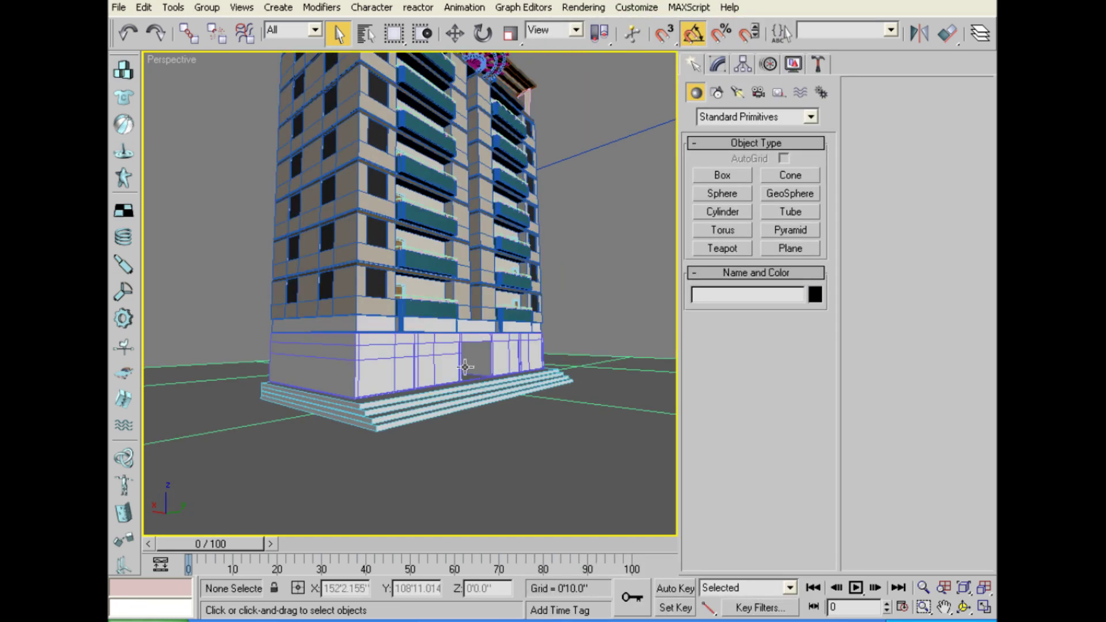
scroll(454, 332, "up", 2)
scroll(449, 249, "up", 2)
scroll(435, 280, "up", 3)
scroll(438, 297, "up", 2)
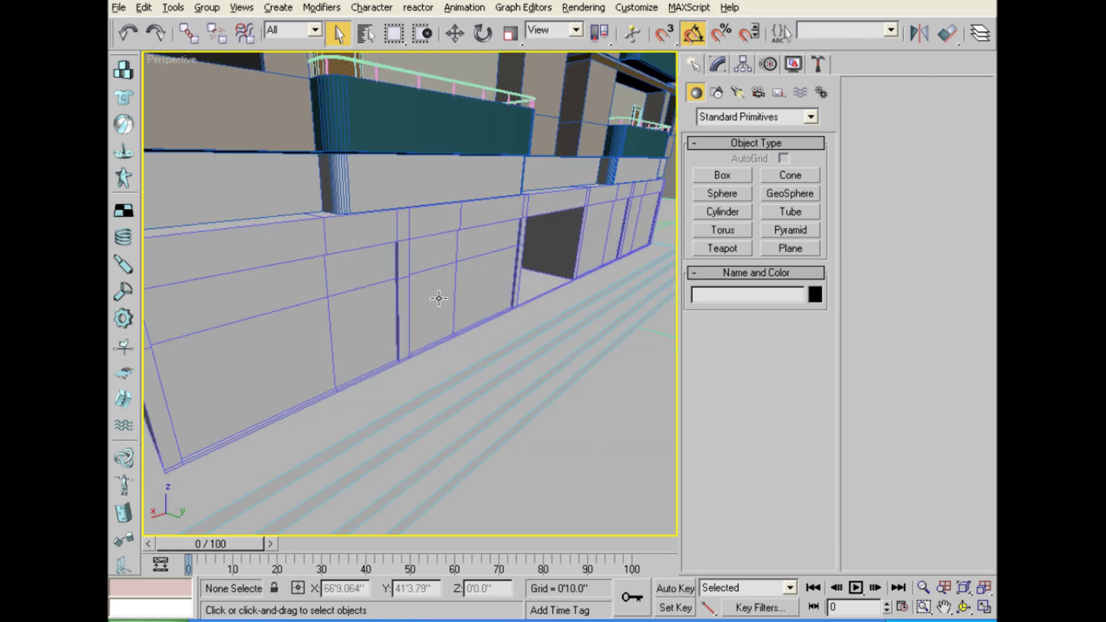
middle_click_drag(438, 298, 463, 297, "alt")
Select the ground-floor slab band Object01 and hide all unselected objects.
left_click(466, 178)
middle_click_drag(466, 178, 438, 203, "alt")
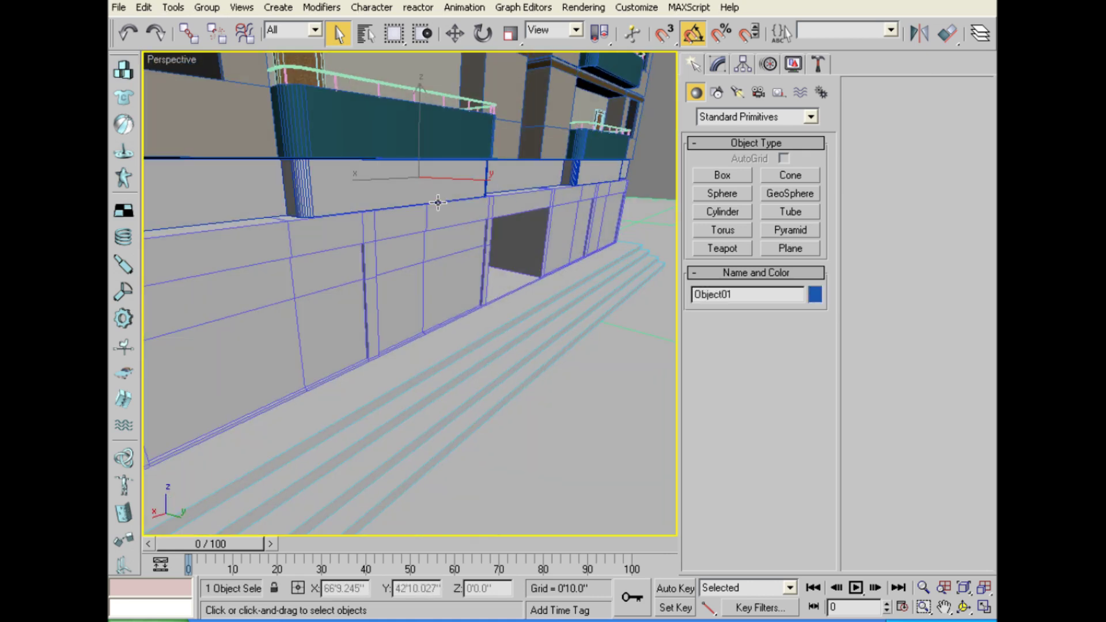
right_click(421, 189)
left_click(458, 129)
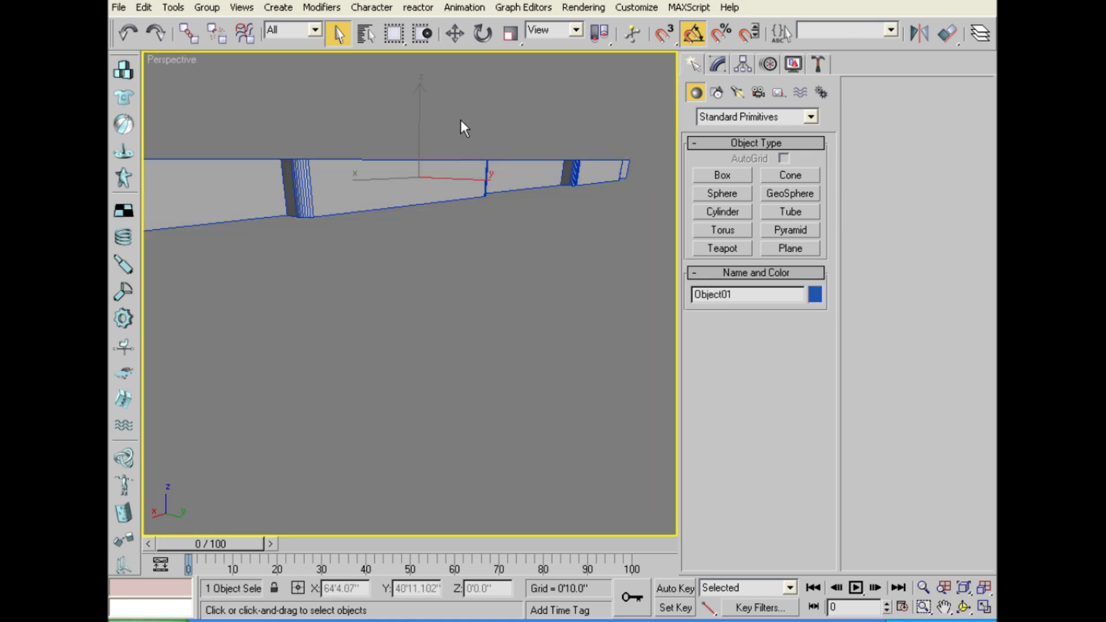
mouse_move(488, 254)
middle_mouse_down("alt")
mouse_move(441, 259)
mouse_move(449, 288)
mouse_move(464, 258)
middle_mouse_up("alt")
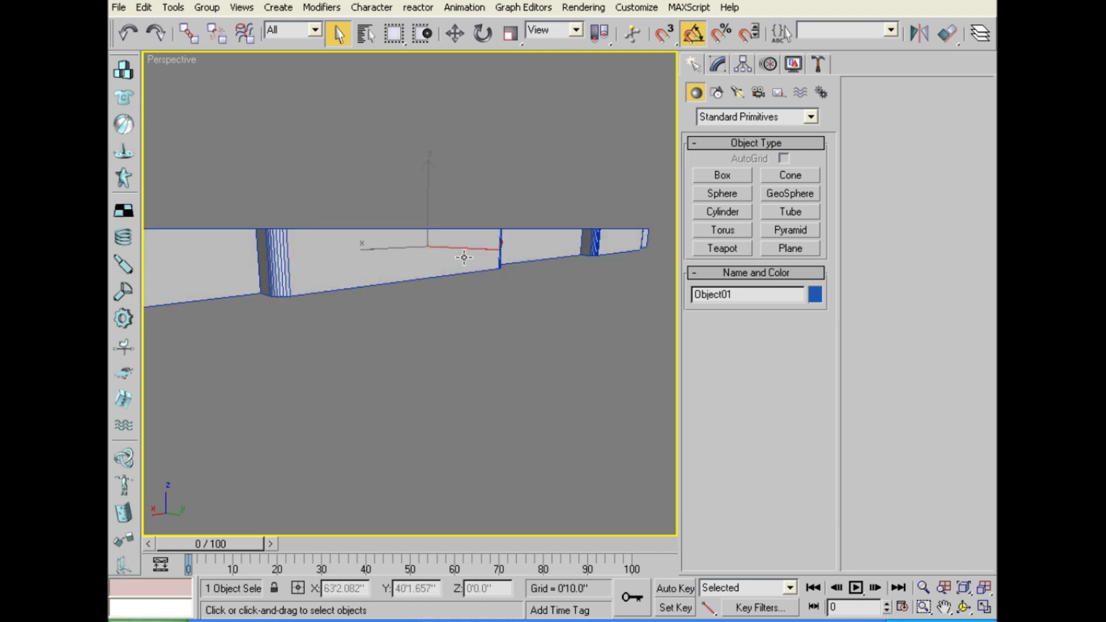
Apply the teal 06 - Default material to the isolated slab band.
key("m")
left_click(737, 36)
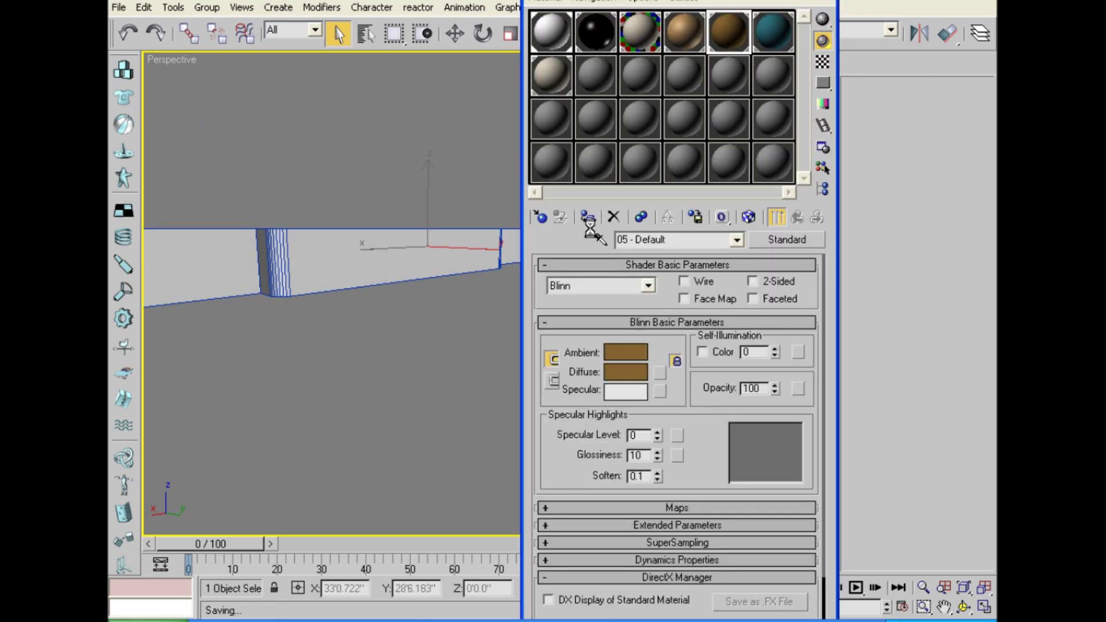
left_click(765, 46)
left_click(586, 213)
Unhide all the hidden building objects.
right_click(412, 330)
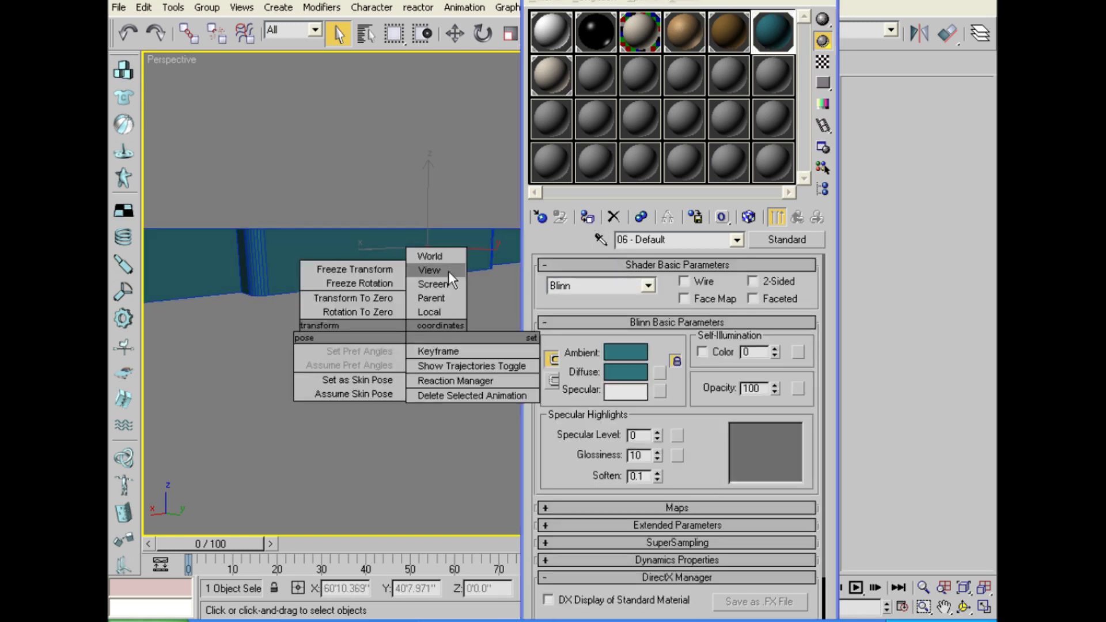
right_click(365, 368)
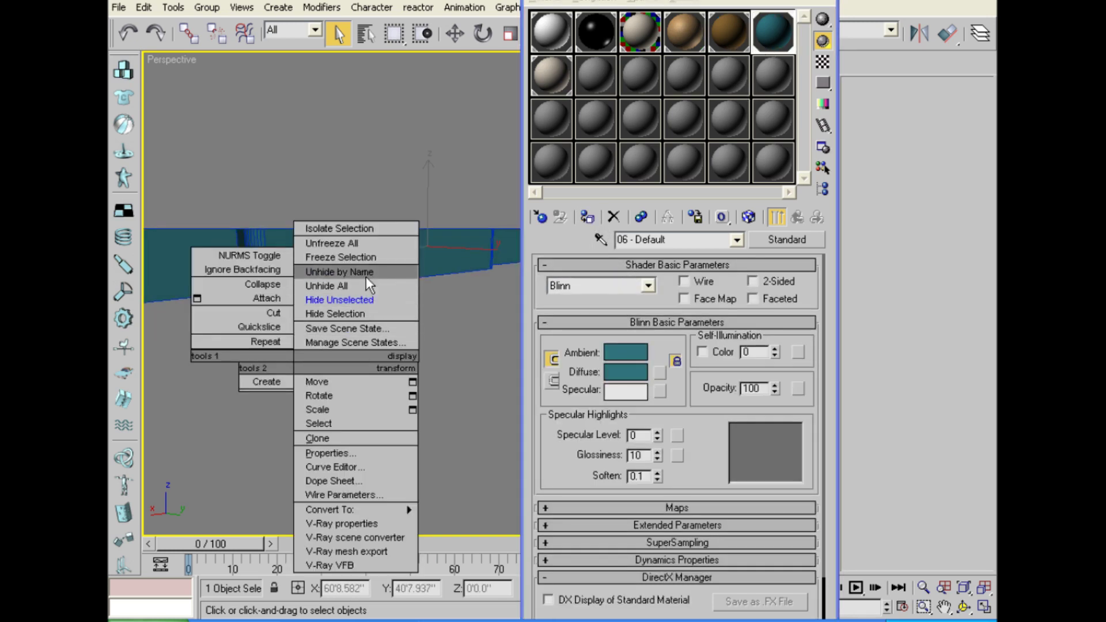
left_click(367, 286)
scroll(375, 311, "down", 10)
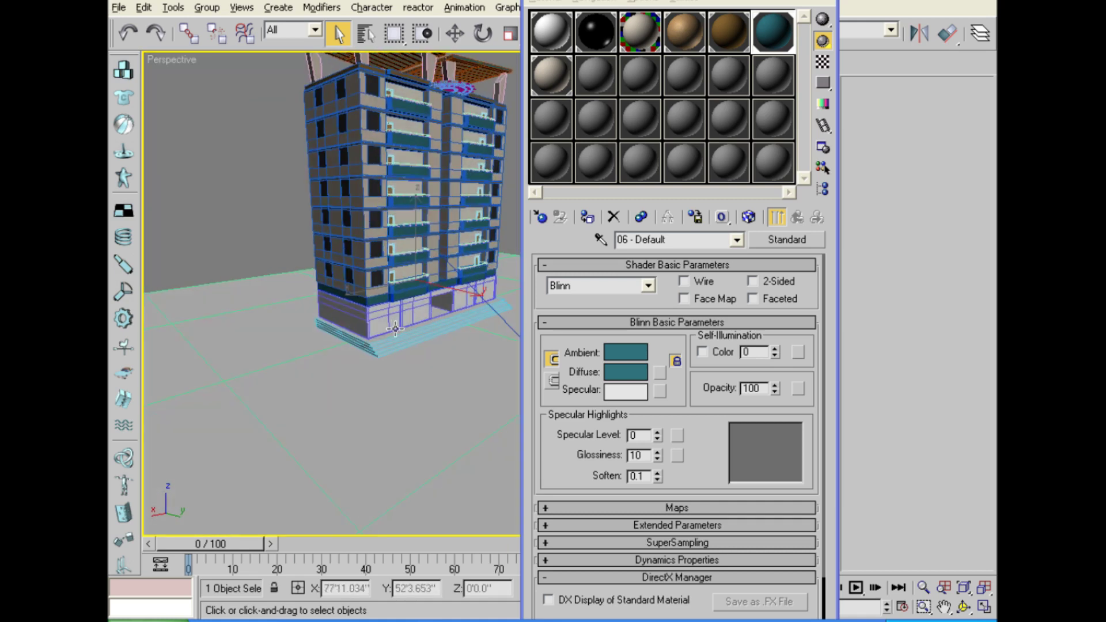
scroll(412, 316, "up", 4)
scroll(412, 314, "up", 2)
scroll(421, 310, "up", 2)
scroll(429, 306, "up", 2)
scroll(440, 299, "up", 2)
Drag the beige 07 - Default material onto the ground-floor walls.
middle_click_drag(442, 305, 384, 297)
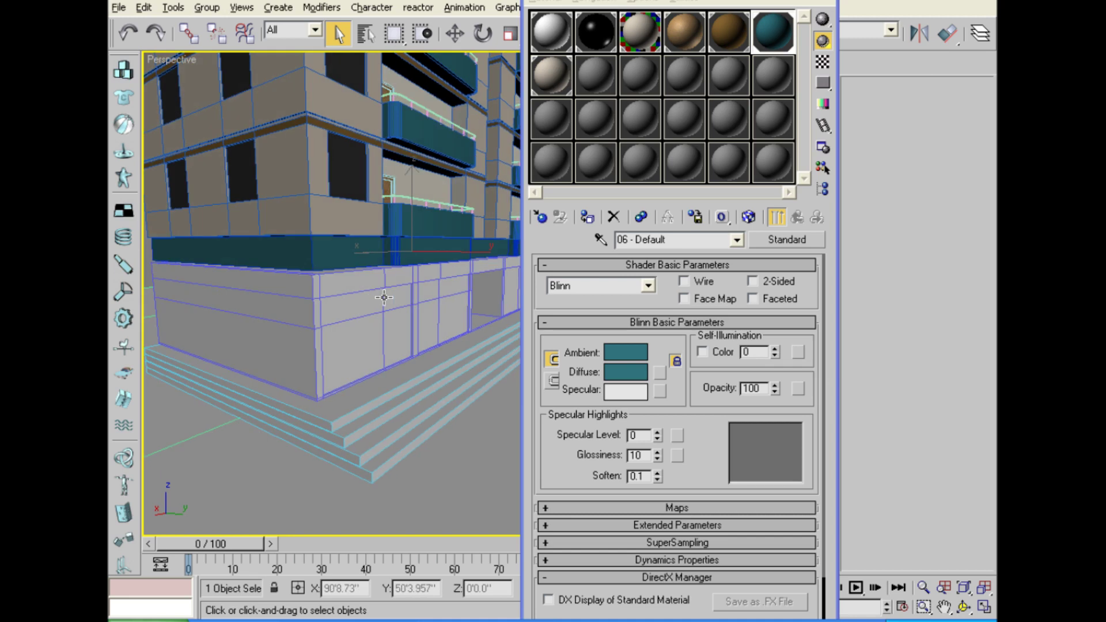
left_click(549, 78)
left_click_drag(404, 317, 406, 318)
mouse_move(407, 318)
middle_mouse_down("alt")
mouse_move(404, 336)
mouse_move(407, 277)
middle_mouse_up("alt")
scroll(406, 242, "up", 5)
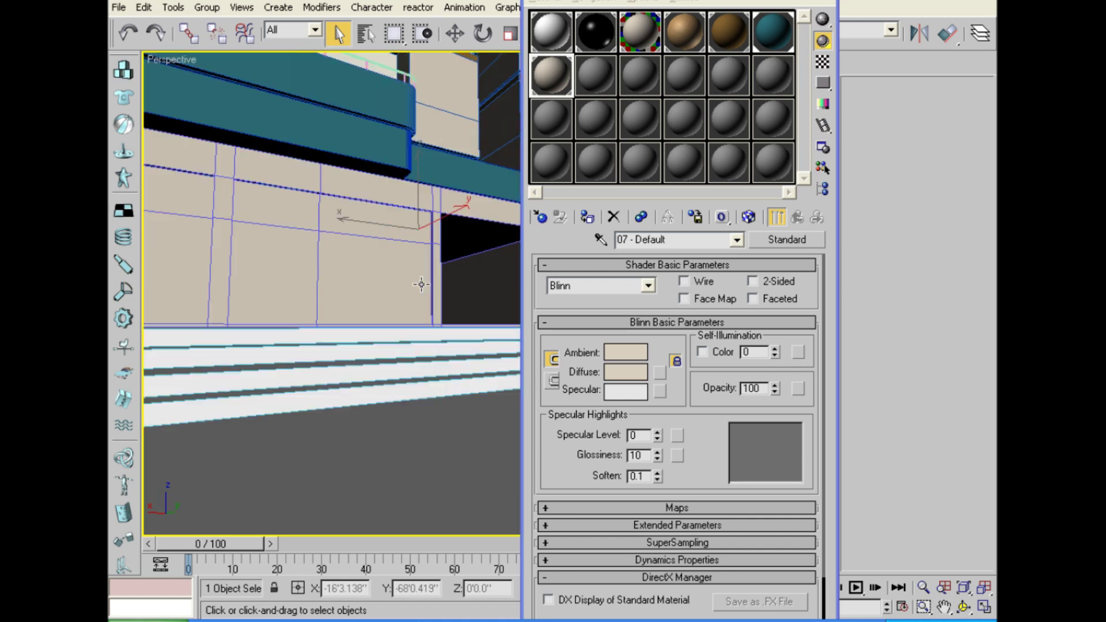
scroll(340, 277, "down", 3)
scroll(370, 279, "down", 4)
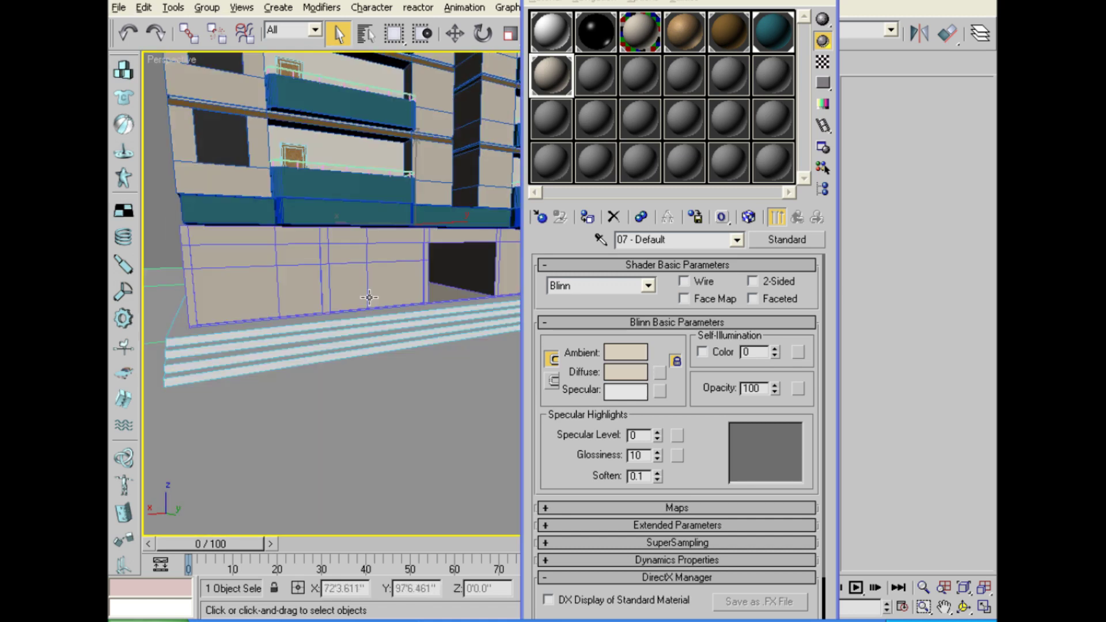
scroll(366, 248, "down", 2)
Orbit to the building's left side and pick an unused material slot.
mouse_move(388, 271)
middle_mouse_down("alt")
mouse_move(425, 278)
mouse_move(452, 346)
mouse_move(440, 374)
middle_mouse_up("alt")
scroll(400, 280, "down", 4)
scroll(471, 340, "up", 4)
scroll(471, 341, "up", 2)
scroll(441, 380, "down", 4)
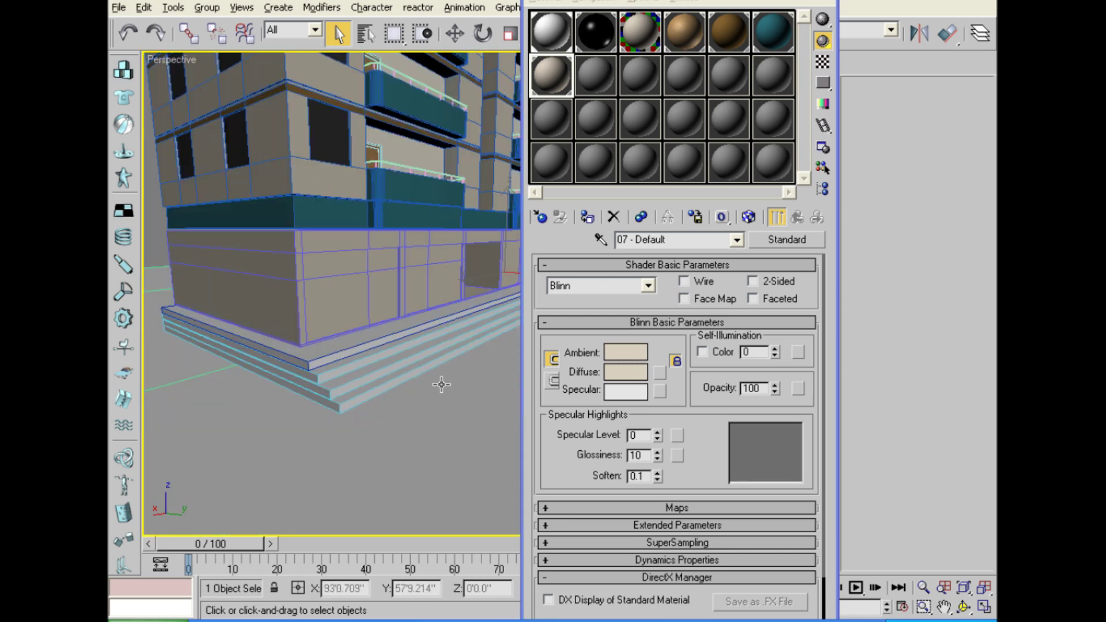
left_click(596, 75)
Add a Bitmap diffuse map and show the image files as thumbnails in an enlarged browser.
left_click(659, 373)
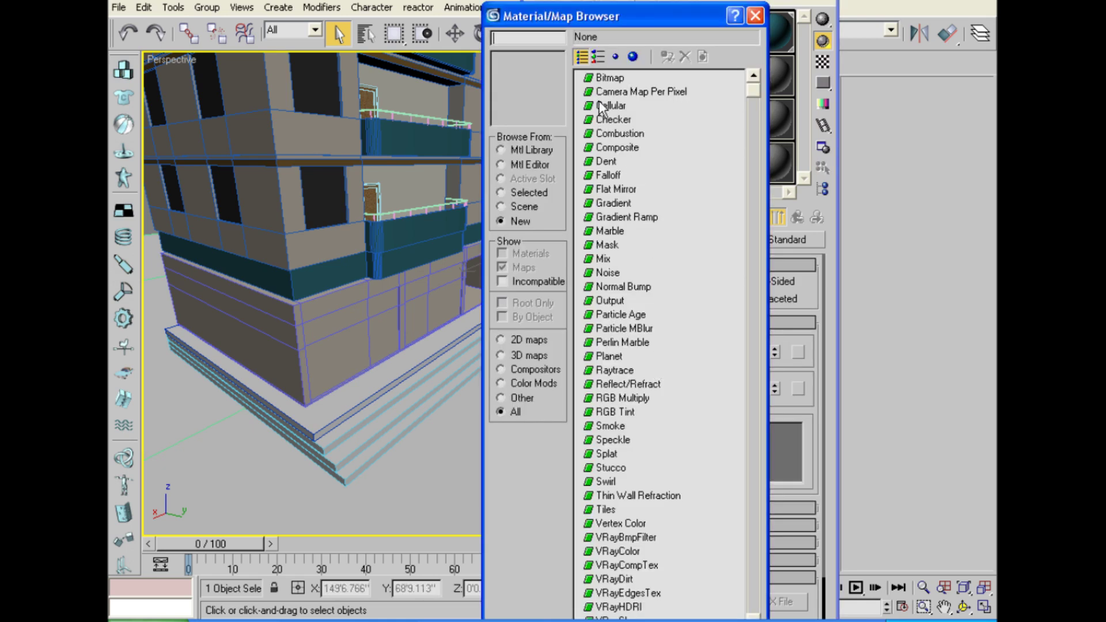
double_click(605, 79)
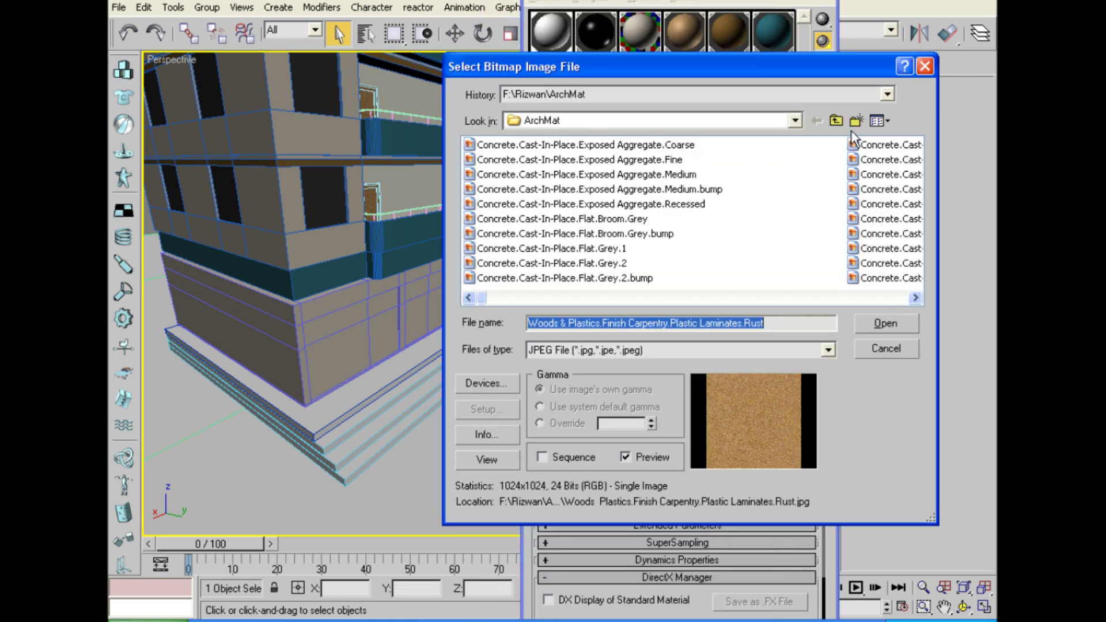
left_click(883, 122)
left_click(873, 132)
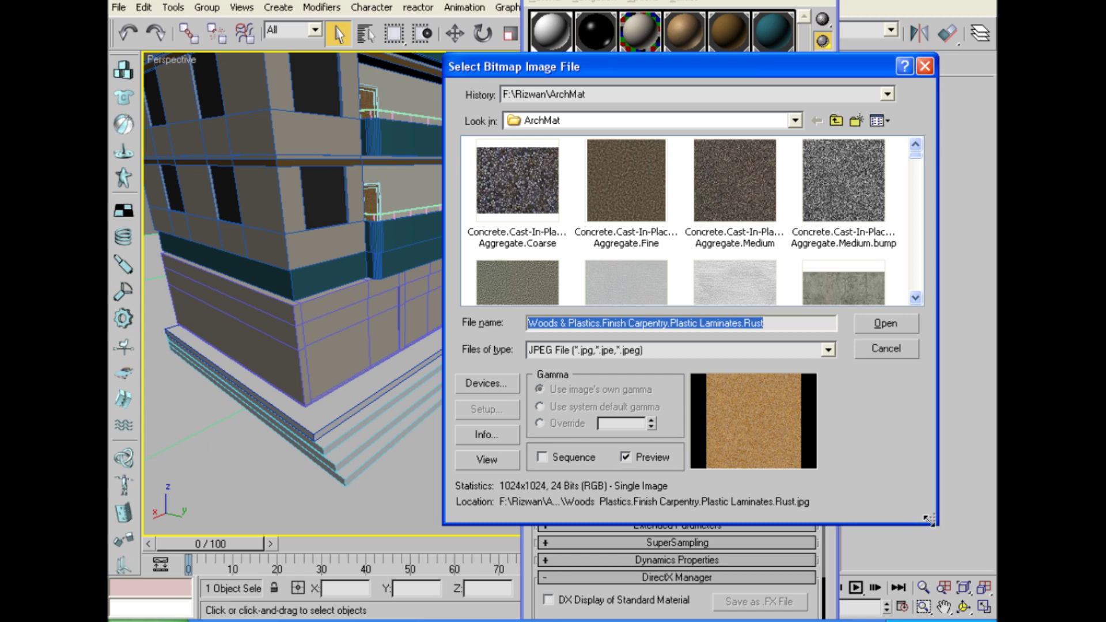
left_click_drag(928, 519, 983, 617)
left_click(769, 300)
Load the Finishes.Masonry Flooring.Flagstone.Light Pink image as the diffuse bitmap.
scroll(769, 301, "down", 2)
scroll(630, 289, "down", 2)
scroll(624, 278, "down", 2)
scroll(624, 278, "down", 3)
scroll(617, 283, "down", 3)
scroll(610, 286, "down", 2)
scroll(613, 291, "down", 2)
scroll(614, 291, "down", 3)
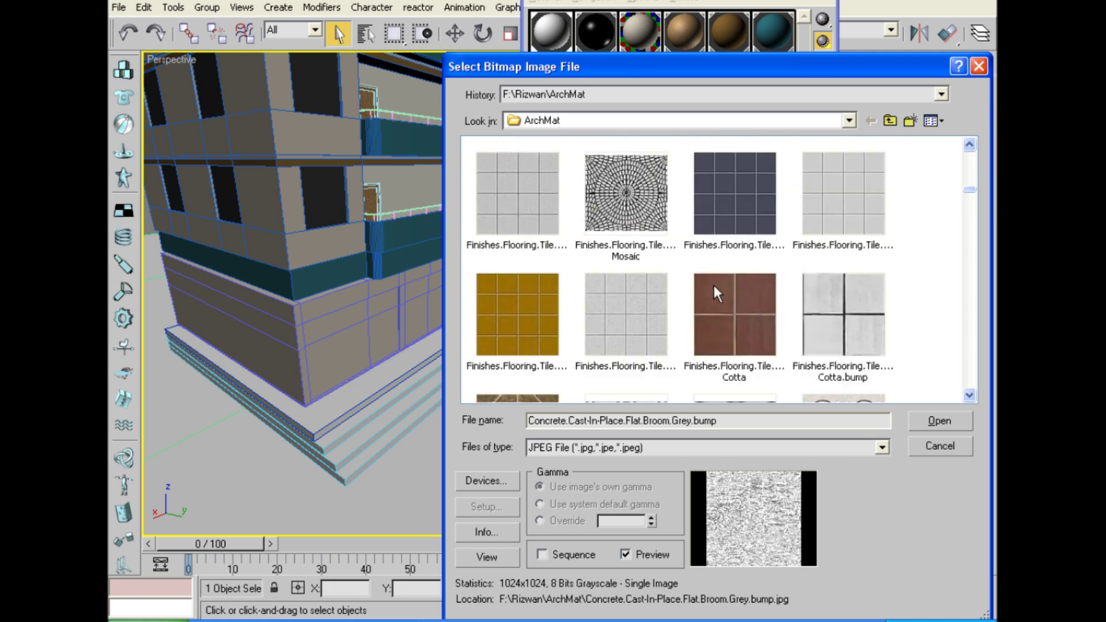
scroll(714, 286, "down", 4)
scroll(713, 291, "down", 1)
scroll(713, 294, "down", 3)
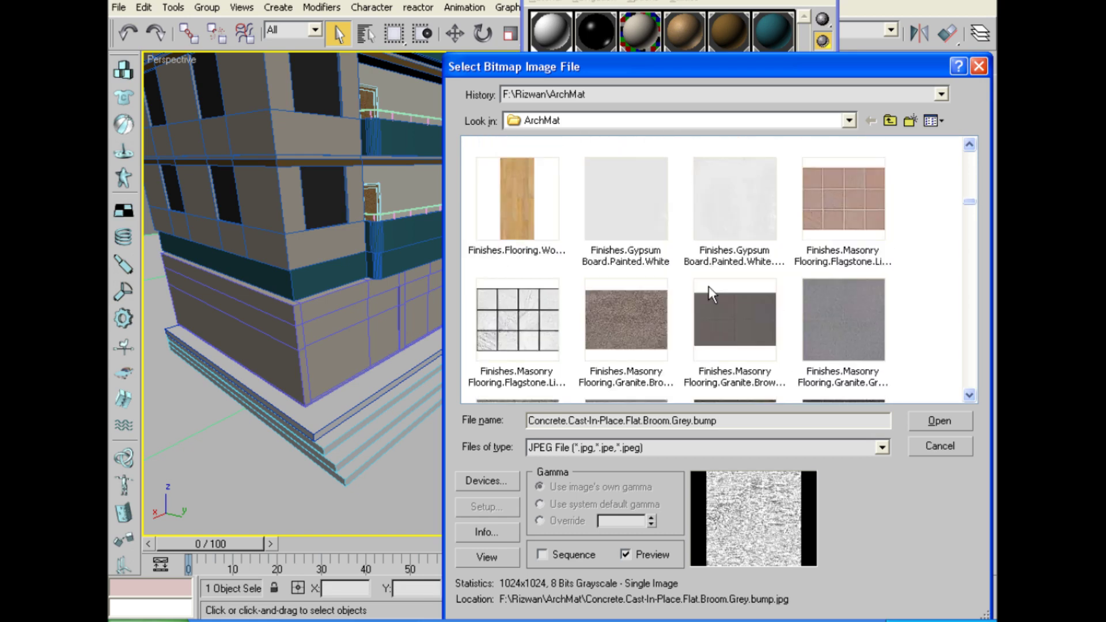
left_click(830, 265)
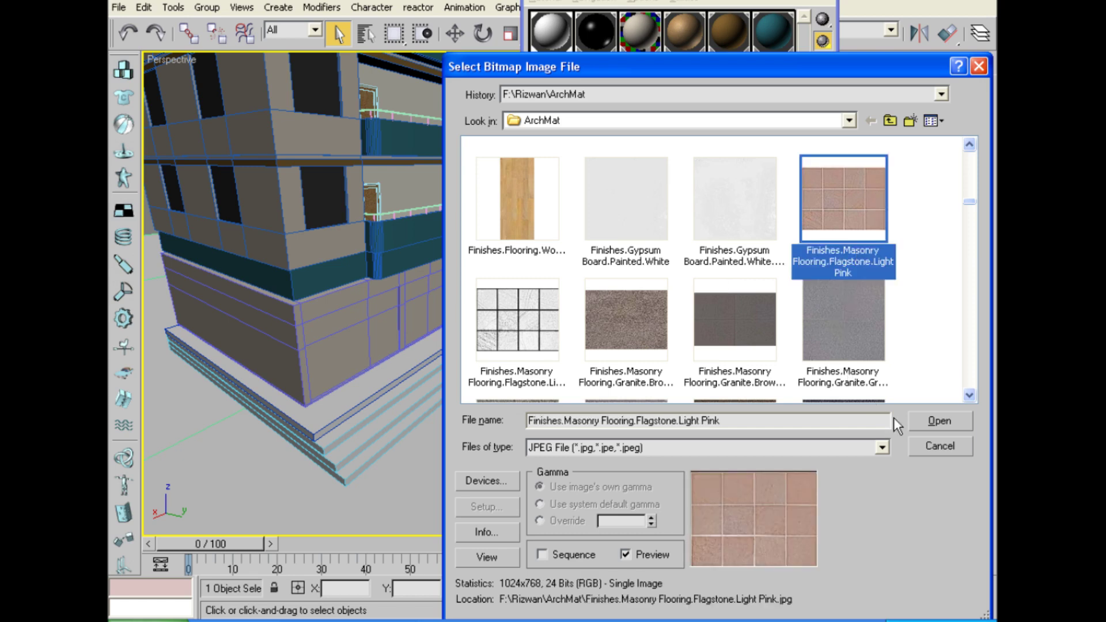
left_click(915, 417)
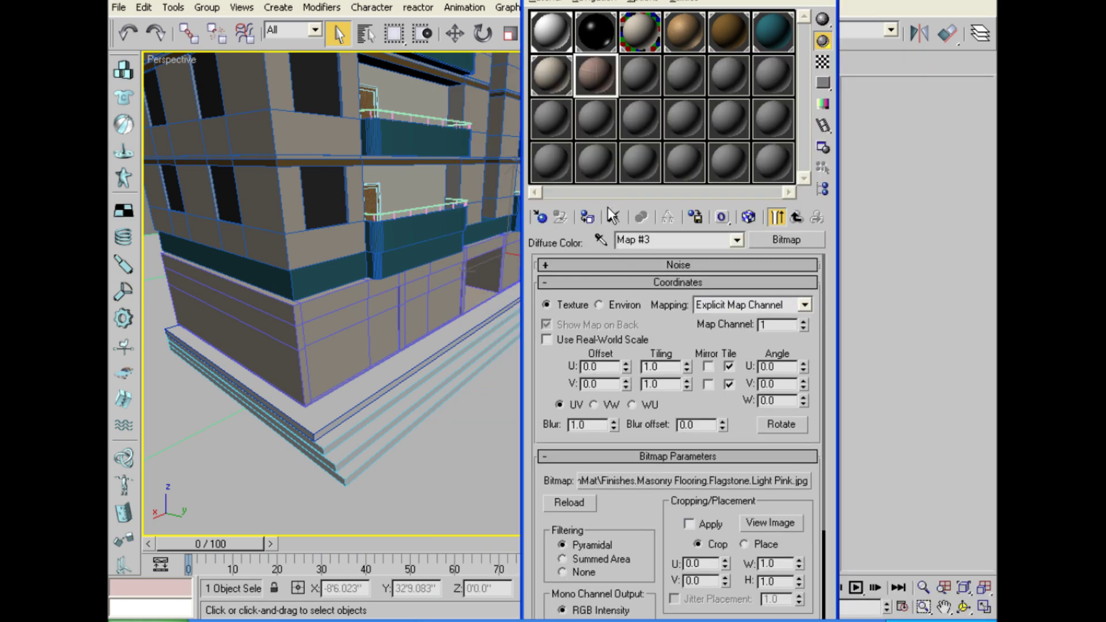
Assign the flagstone material to plinth Box09 and display its map in the viewport.
left_click(587, 217)
left_click(749, 218)
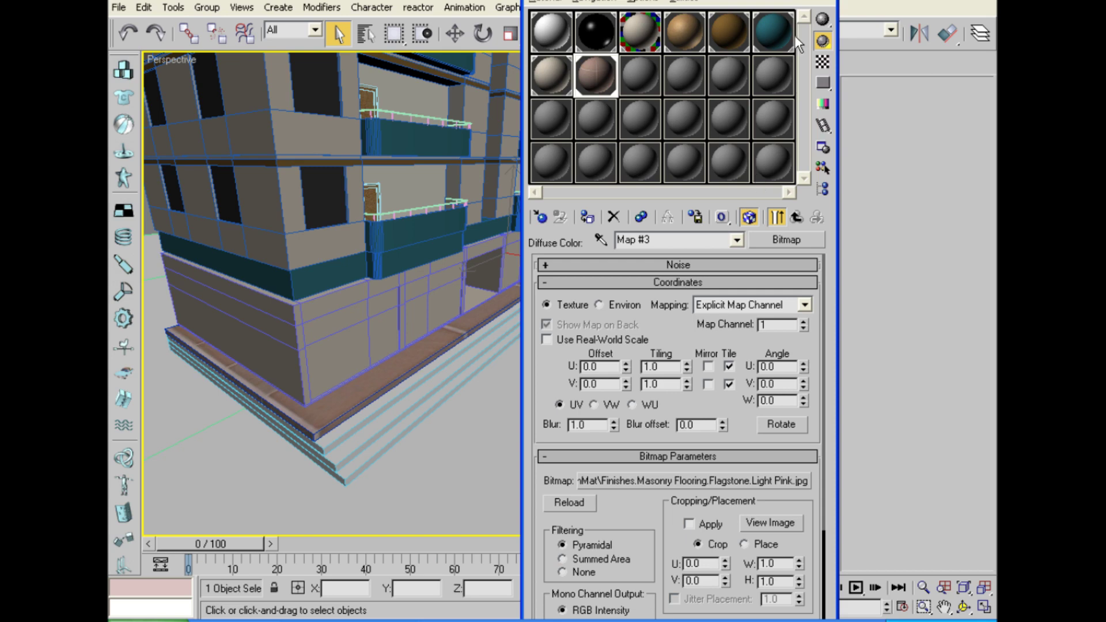
left_click(830, 3)
mouse_move(530, 404)
middle_mouse_down("alt")
mouse_move(523, 420)
mouse_move(526, 409)
middle_mouse_up("alt")
Add a UVW Map modifier with Box projection to the plinth slab Box09.
left_click(719, 65)
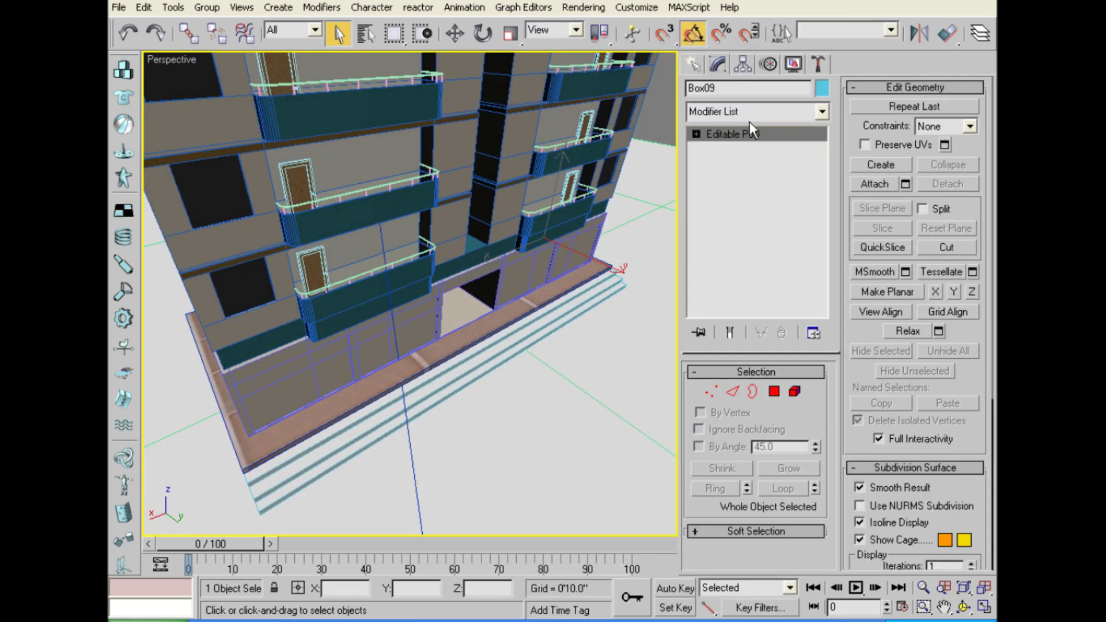
left_click(749, 113)
scroll(745, 237, "down", 20)
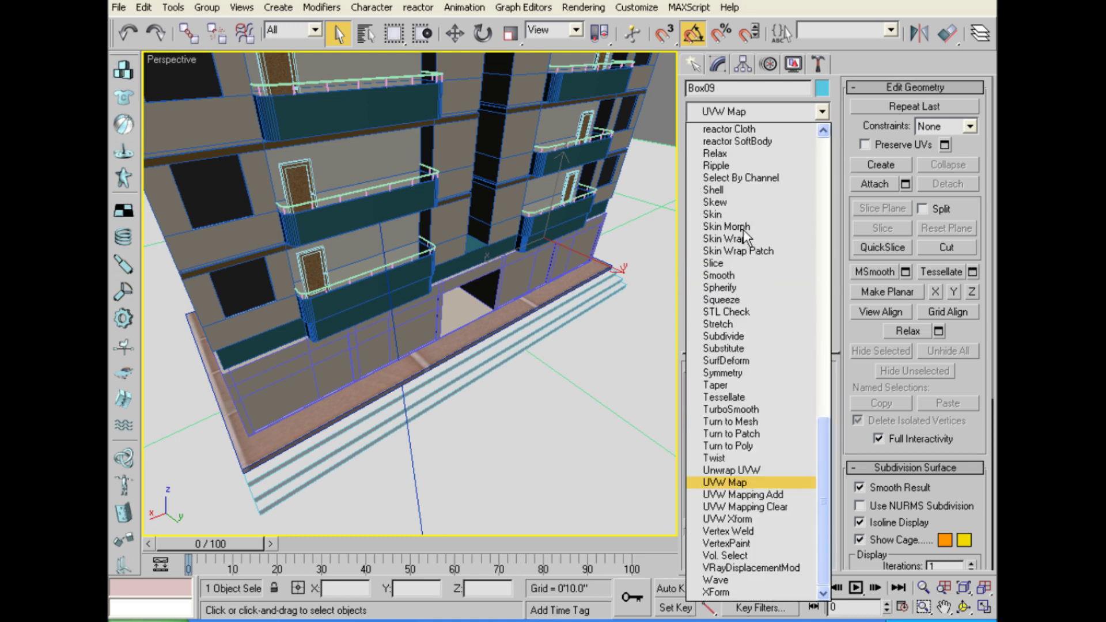
left_click(737, 486)
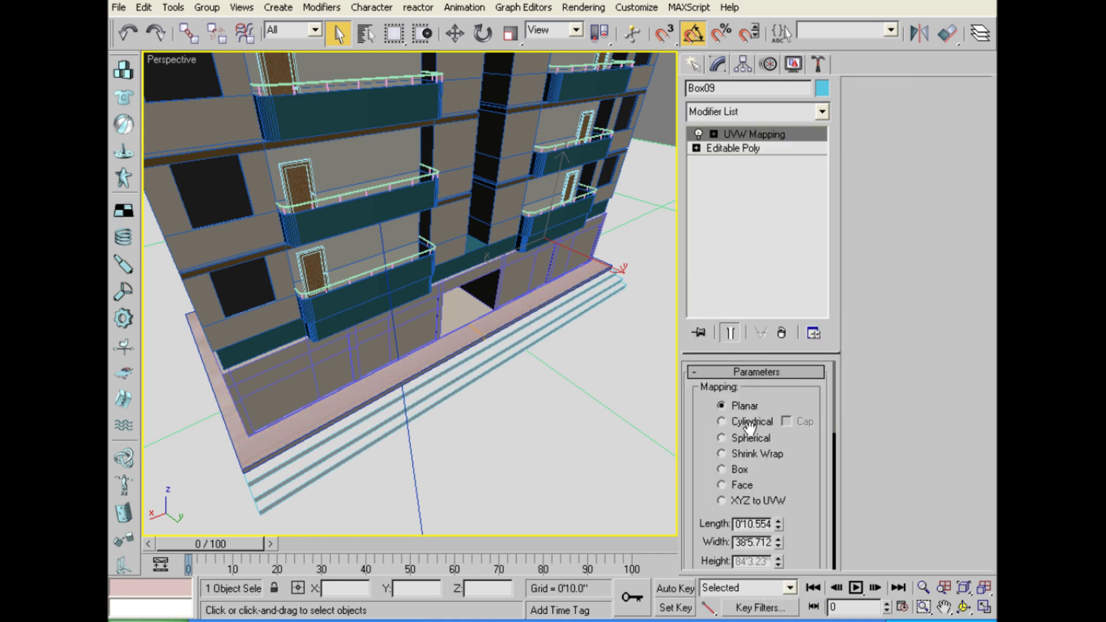
left_click(740, 469)
Hide everything except the plinth box and enter its UVW Mapping gizmo.
middle_click_drag(565, 324, 565, 320, "alt")
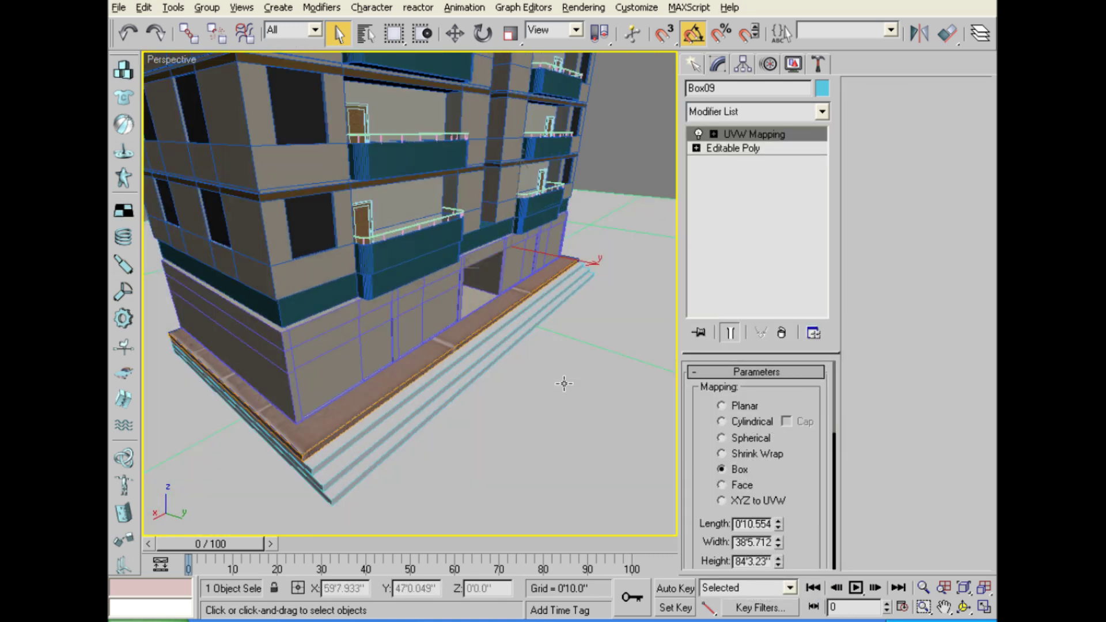
right_click(484, 312)
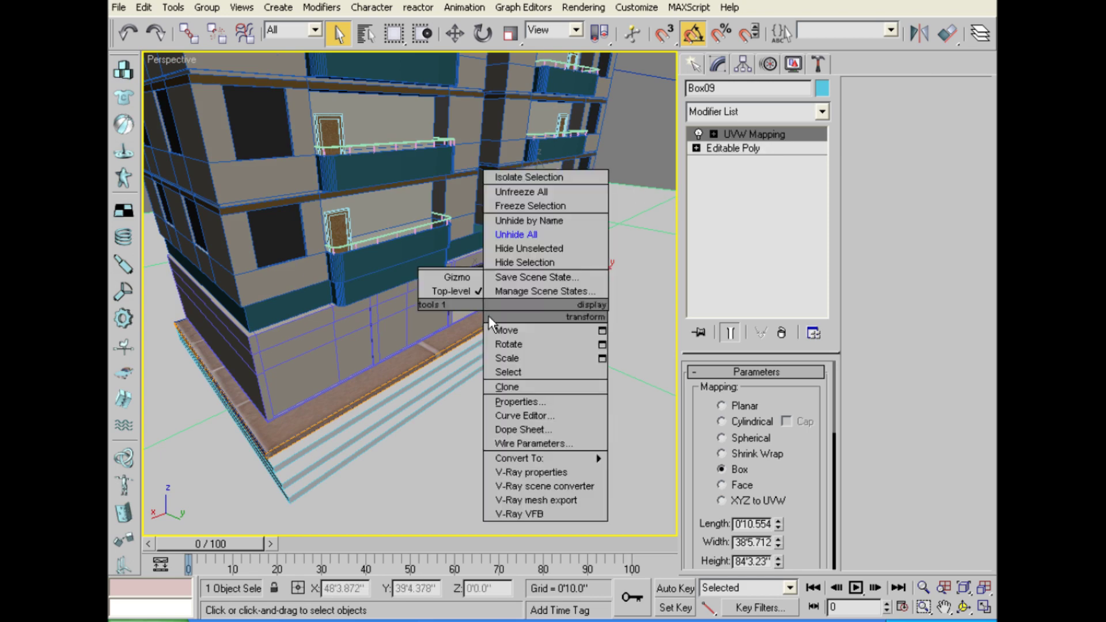
left_click(527, 248)
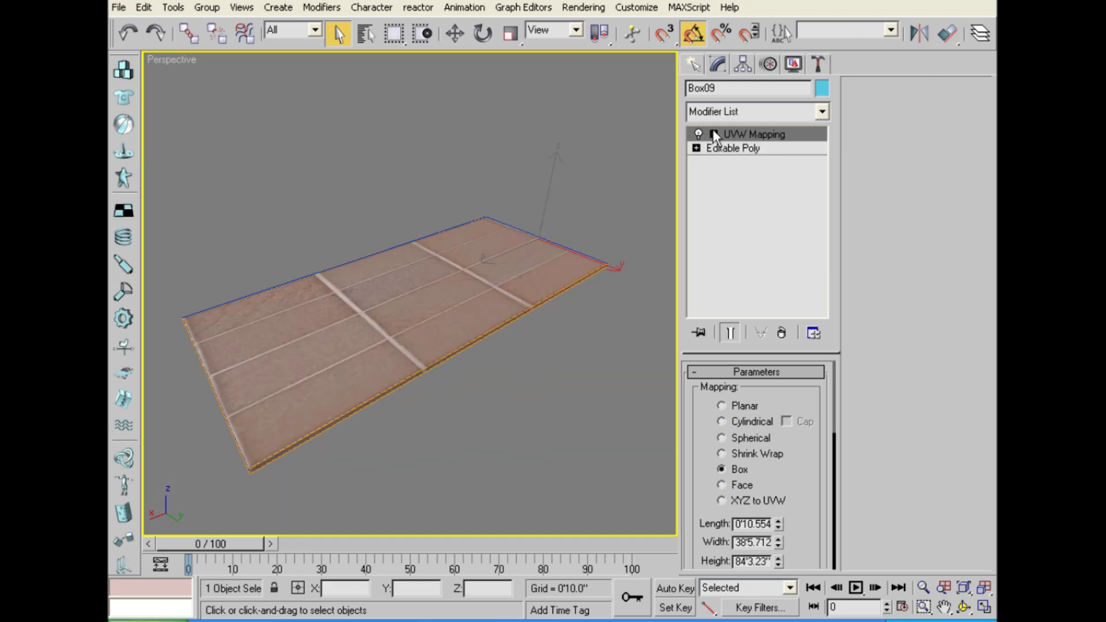
left_click(744, 148)
middle_click_drag(507, 317, 549, 295, "alt")
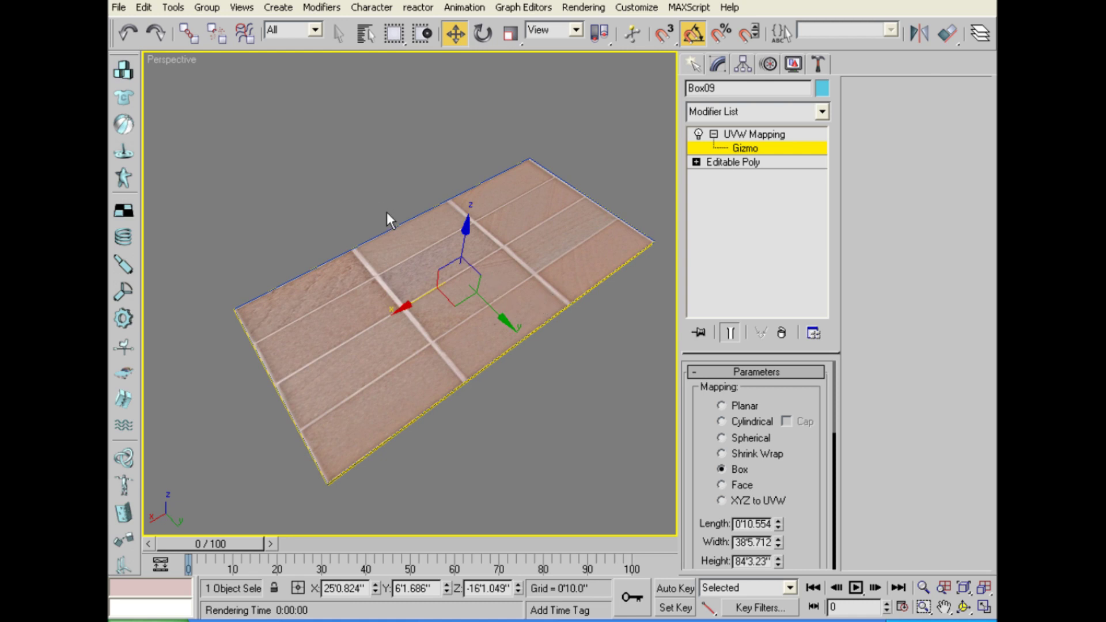
Select all of the slab's polygons, then return to the mapping gizmo.
left_click(697, 162)
left_click(726, 217)
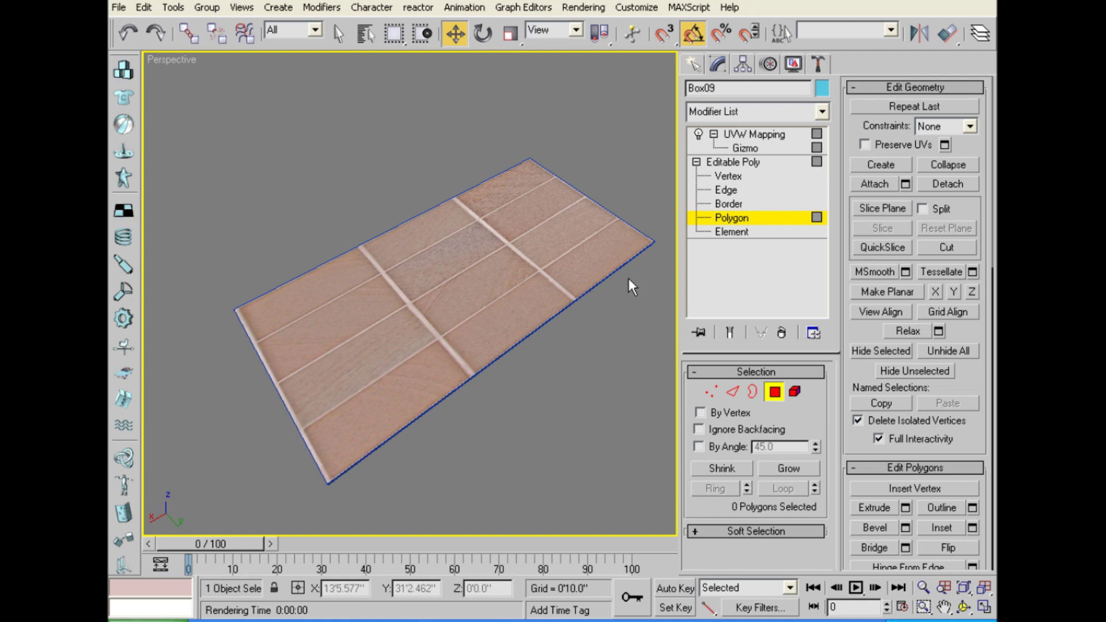
left_click(743, 148)
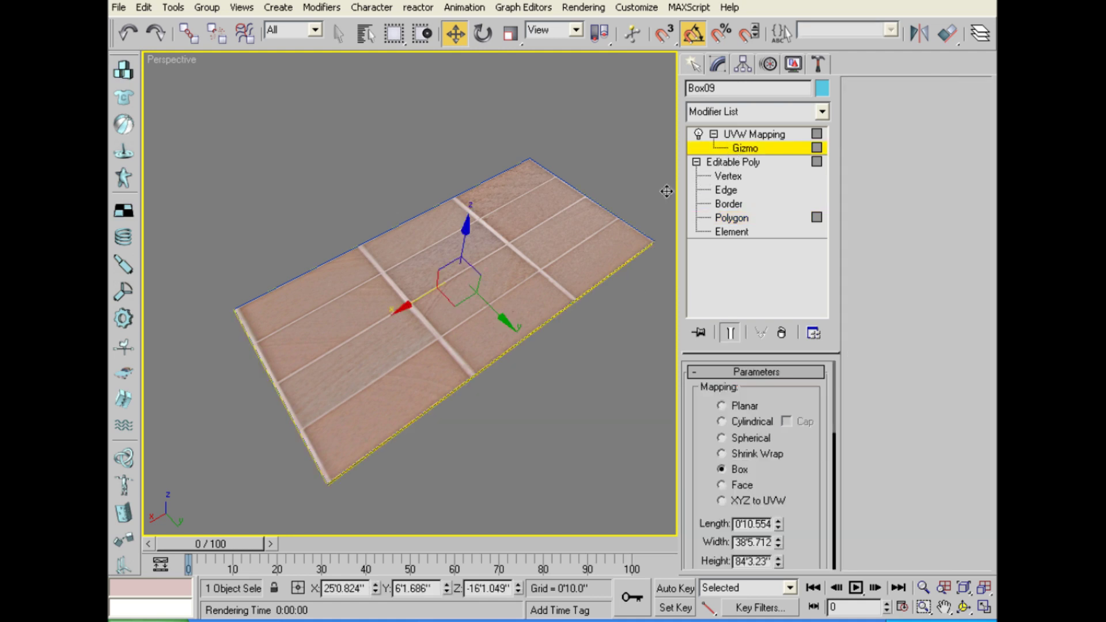
left_click(711, 220)
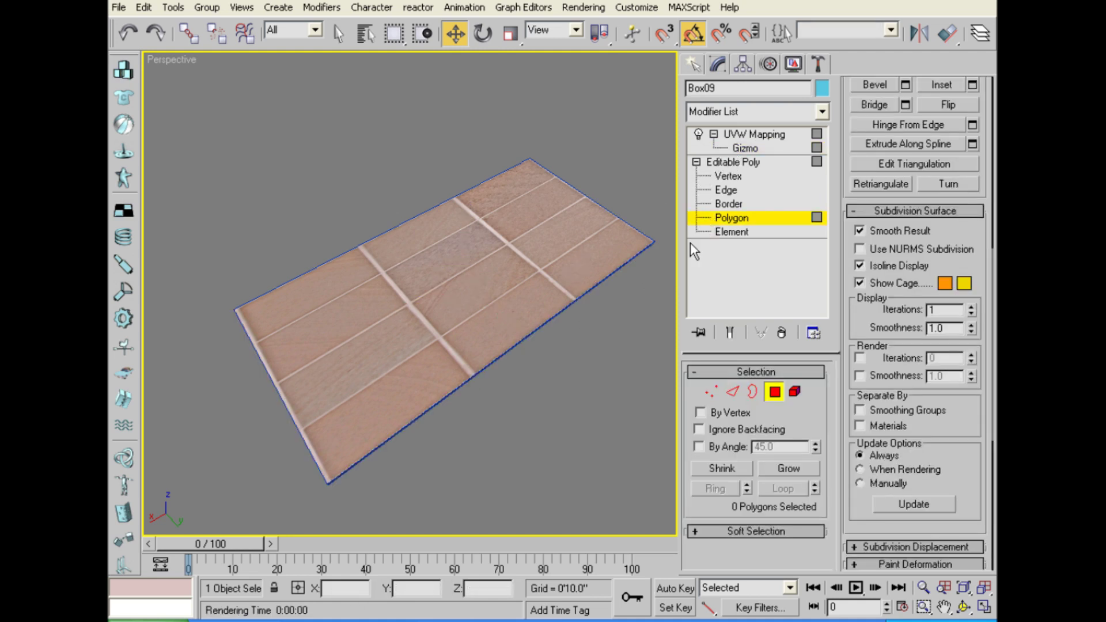
key("ctrl+a")
left_click(738, 149)
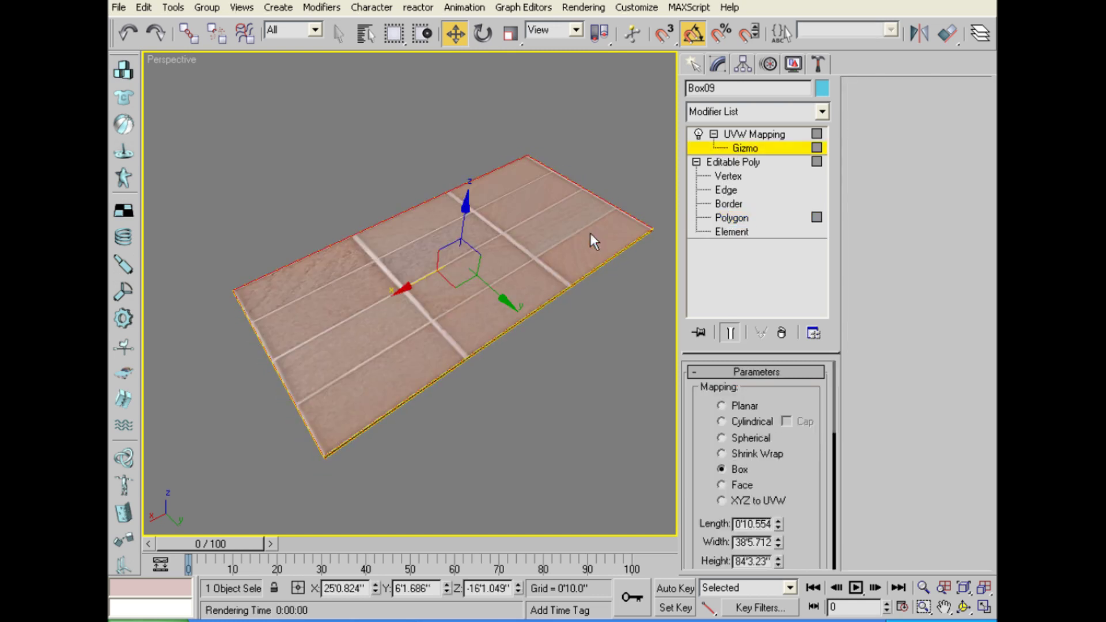
middle_click_drag(578, 268, 558, 298, "alt")
Scale the mapping gizmo down so the flagstone tiles become small squares.
key("r")
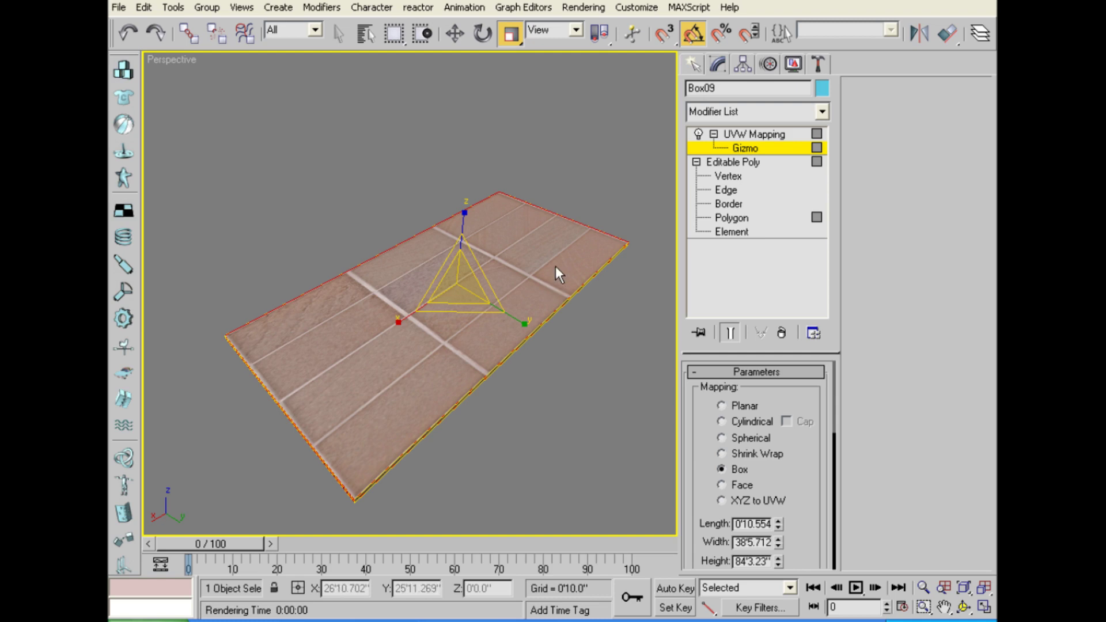
left_click_drag(452, 284, 389, 505)
mouse_move(389, 504)
middle_mouse_down("alt")
mouse_move(410, 400)
mouse_move(468, 415)
middle_mouse_up("alt")
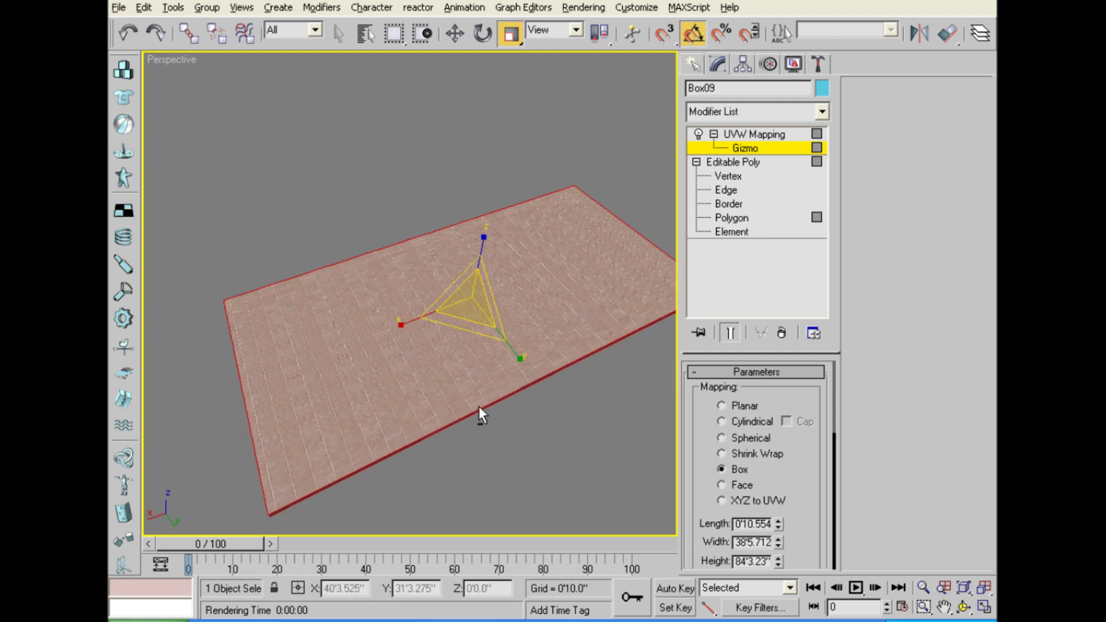
scroll(478, 406, "up", 5)
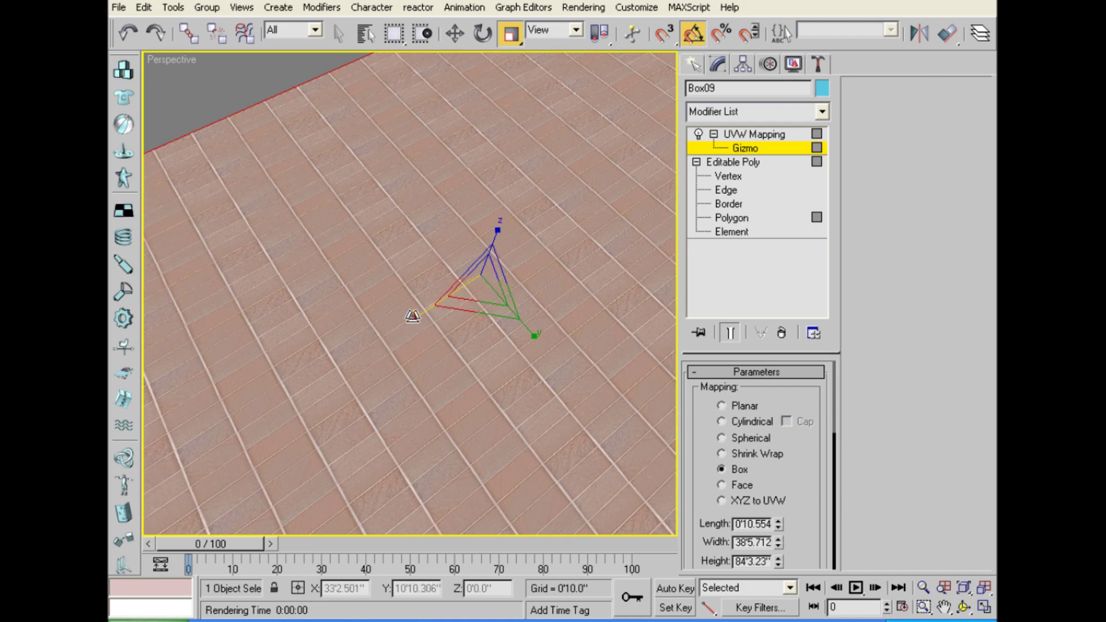
left_click_drag(477, 282, 471, 284)
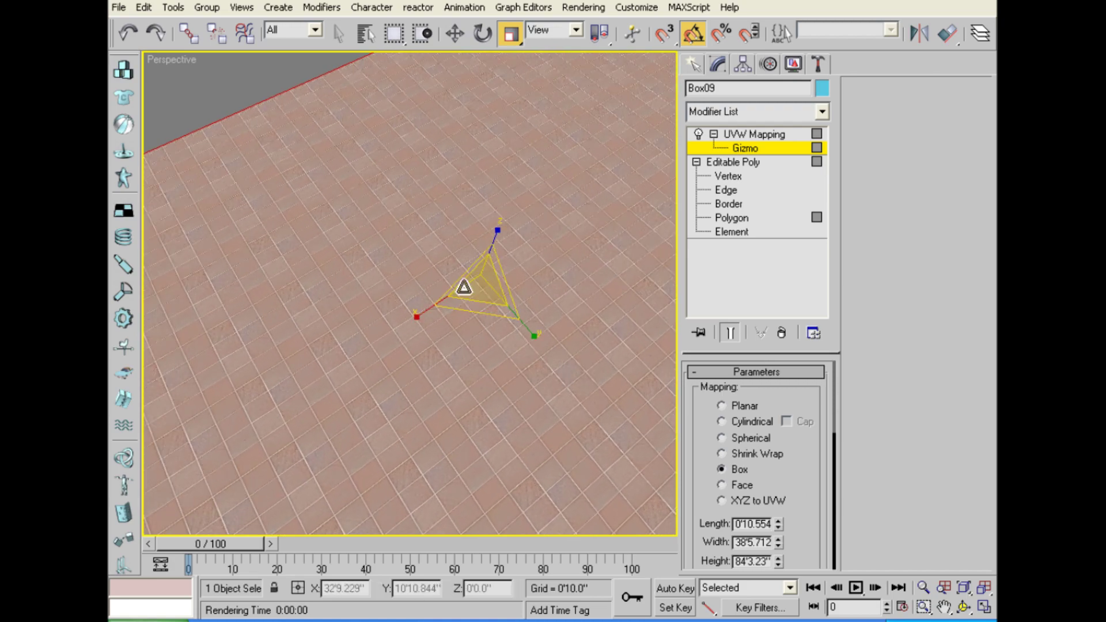
Scale the mapping along its height so the edge tiles align.
mouse_move(444, 358)
middle_mouse_down("alt")
mouse_move(568, 304)
mouse_move(565, 319)
mouse_move(555, 294)
mouse_move(554, 306)
mouse_move(573, 291)
mouse_move(573, 276)
mouse_move(565, 282)
middle_mouse_up("alt")
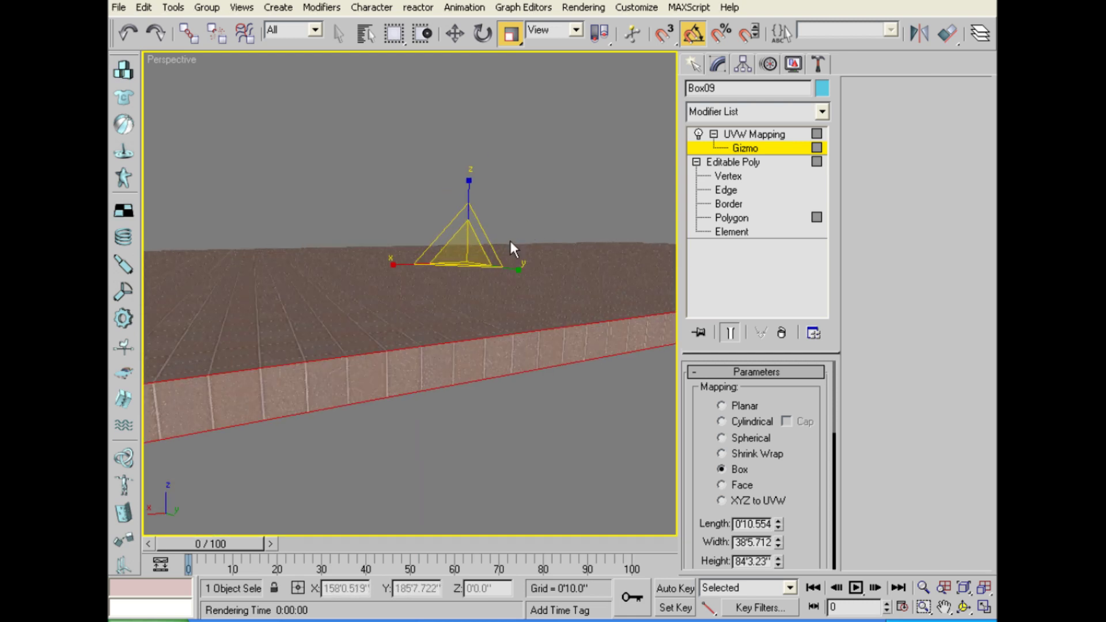
mouse_move(469, 190)
left_mouse_down()
mouse_move(466, 203)
mouse_move(469, 3)
mouse_move(399, 454)
left_mouse_up()
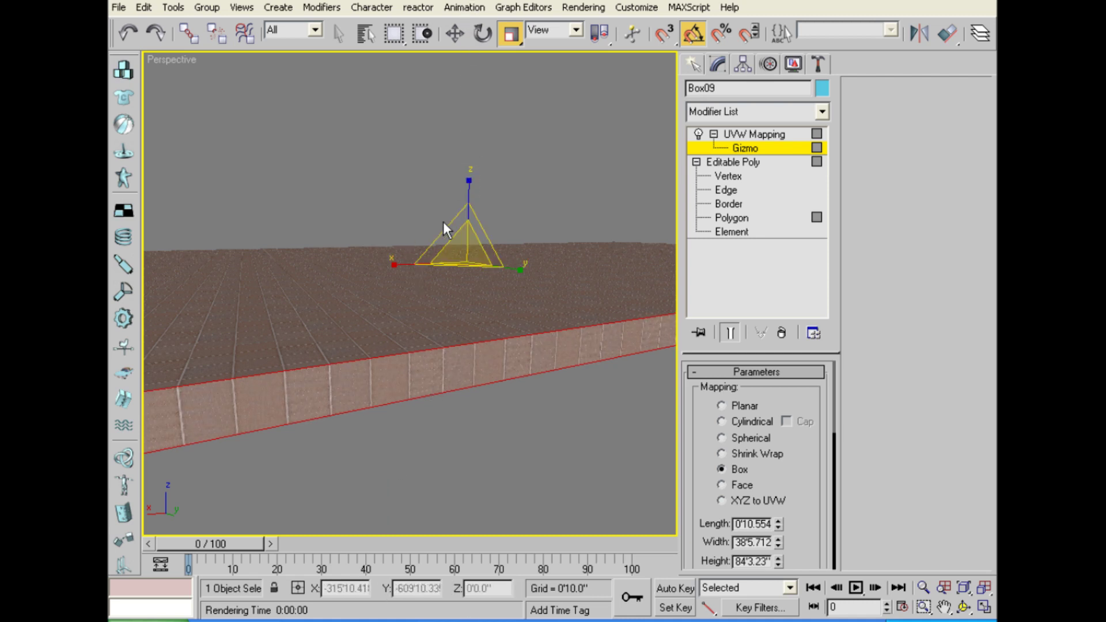
mouse_move(454, 193)
left_mouse_down()
mouse_move(464, 86)
mouse_move(467, 588)
mouse_move(435, 385)
mouse_move(462, 157)
left_mouse_up()
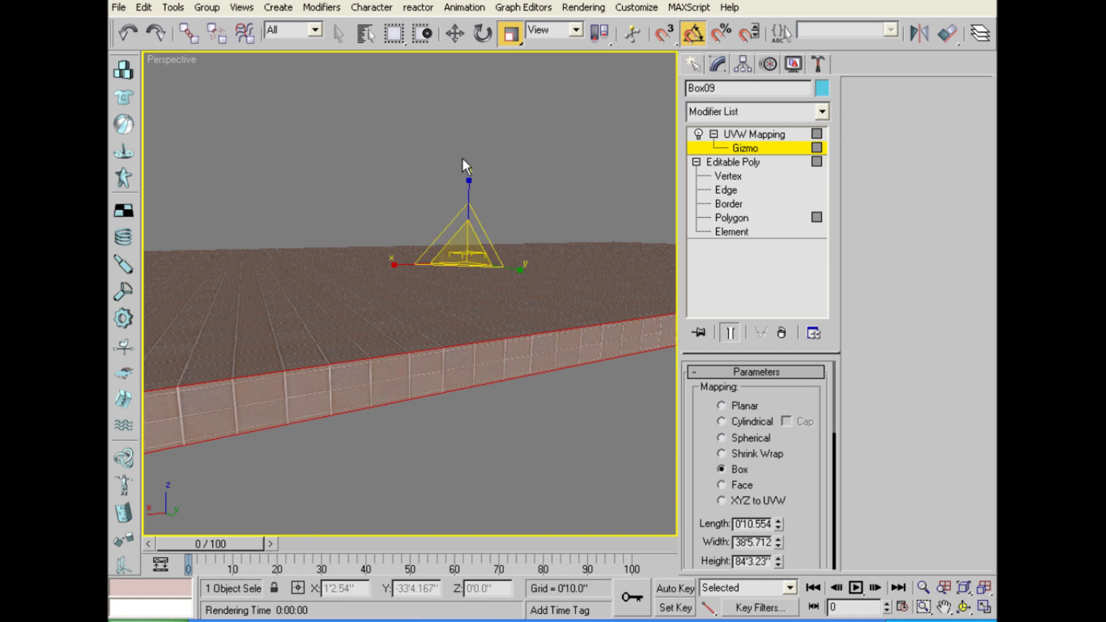
scroll(434, 315, "up", 3)
scroll(433, 306, "down", 2)
scroll(431, 302, "down", 3)
Nudge the mapping gizmo slightly upward and select the UVW Mapping modifier.
mouse_move(423, 291)
middle_mouse_down()
mouse_move(451, 461)
mouse_move(434, 454)
mouse_move(461, 457)
mouse_move(472, 408)
mouse_move(451, 402)
mouse_move(441, 378)
mouse_move(430, 384)
middle_mouse_up()
key("w")
left_click_drag(463, 220, 460, 218)
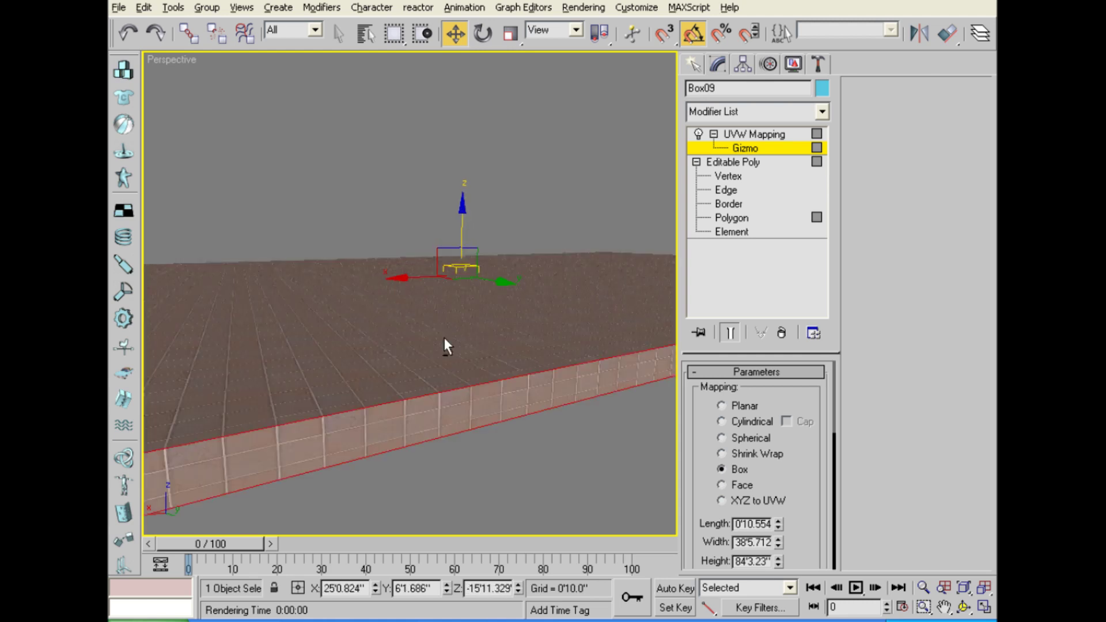
scroll(471, 354, "down", 5)
left_click(736, 134)
Copy the slab's UVW Mapping modifier and unhide all building objects.
right_click(736, 131)
left_click(785, 188)
right_click(520, 434)
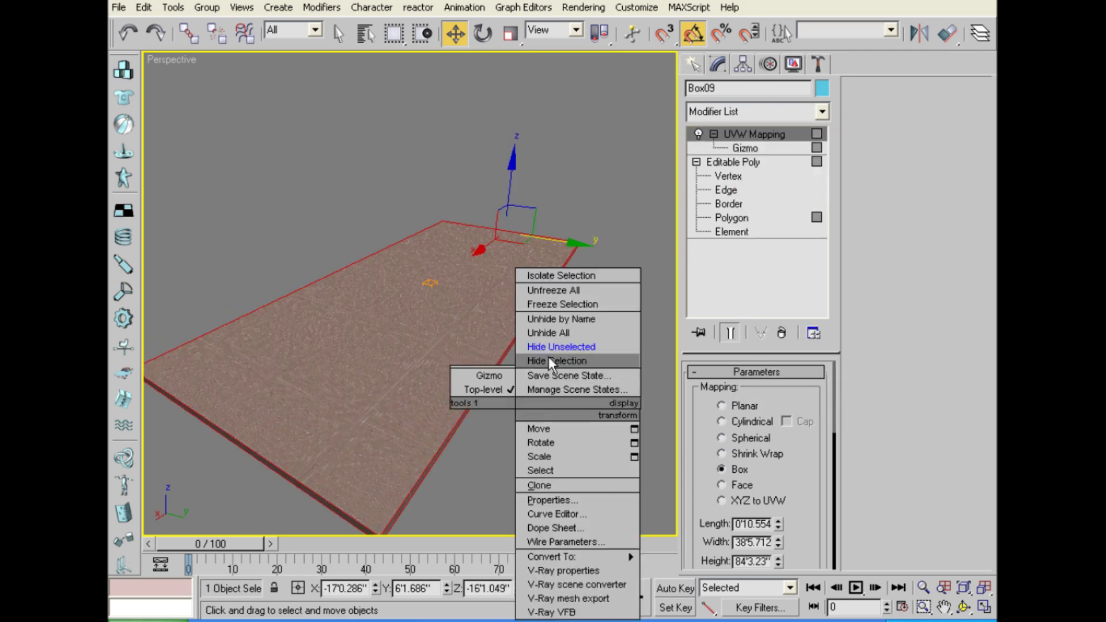
left_click(561, 327)
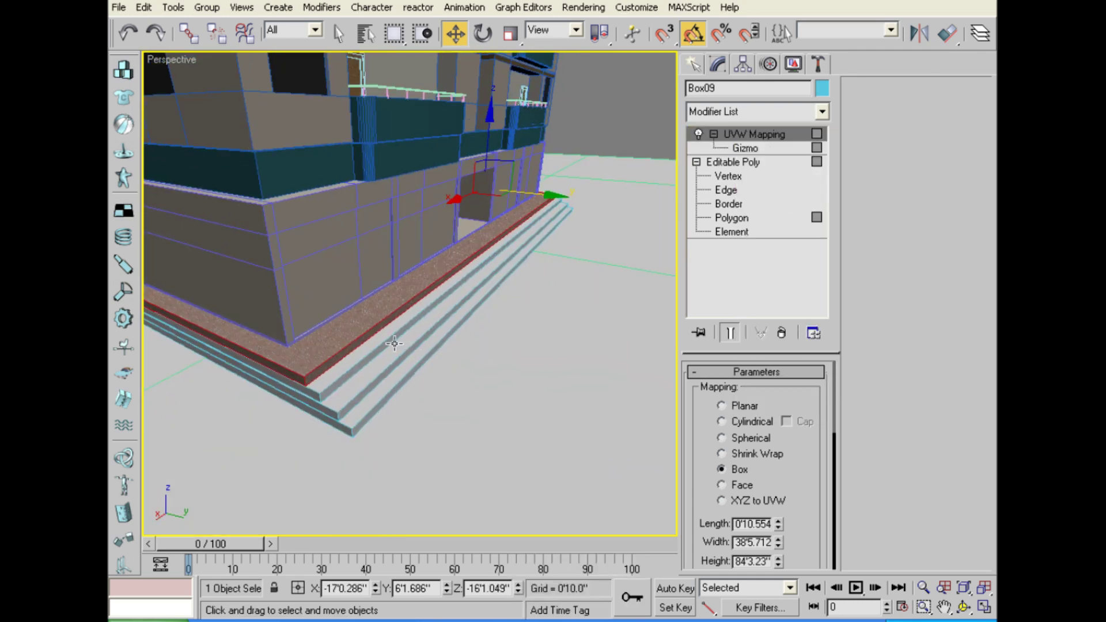
left_click(382, 338)
left_click(392, 373, "ctrl")
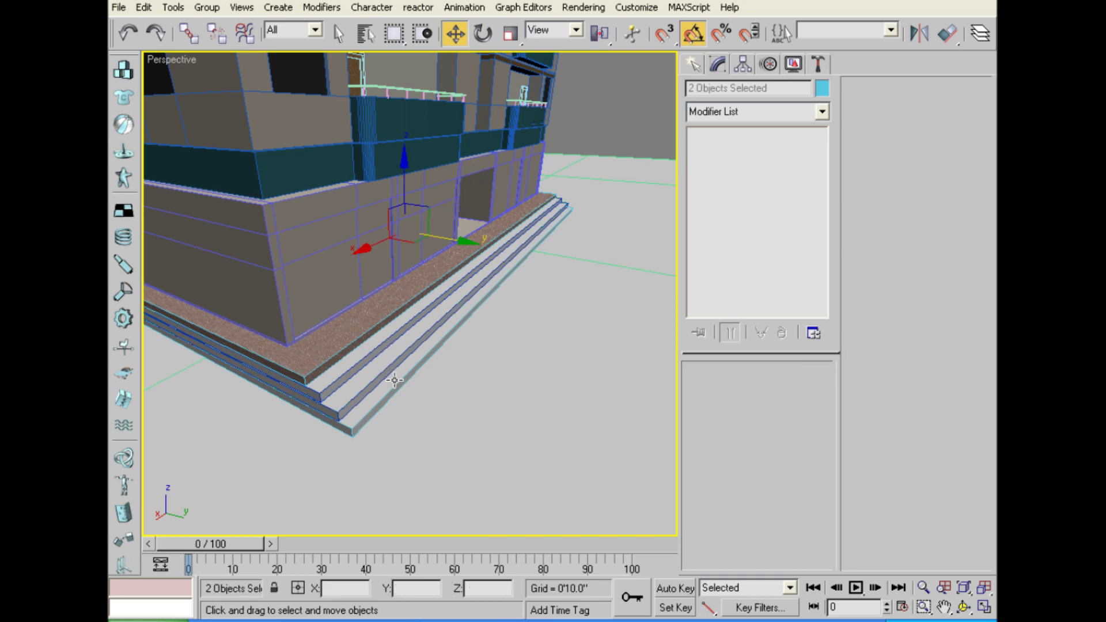
left_click(401, 379, "ctrl")
left_click(597, 195)
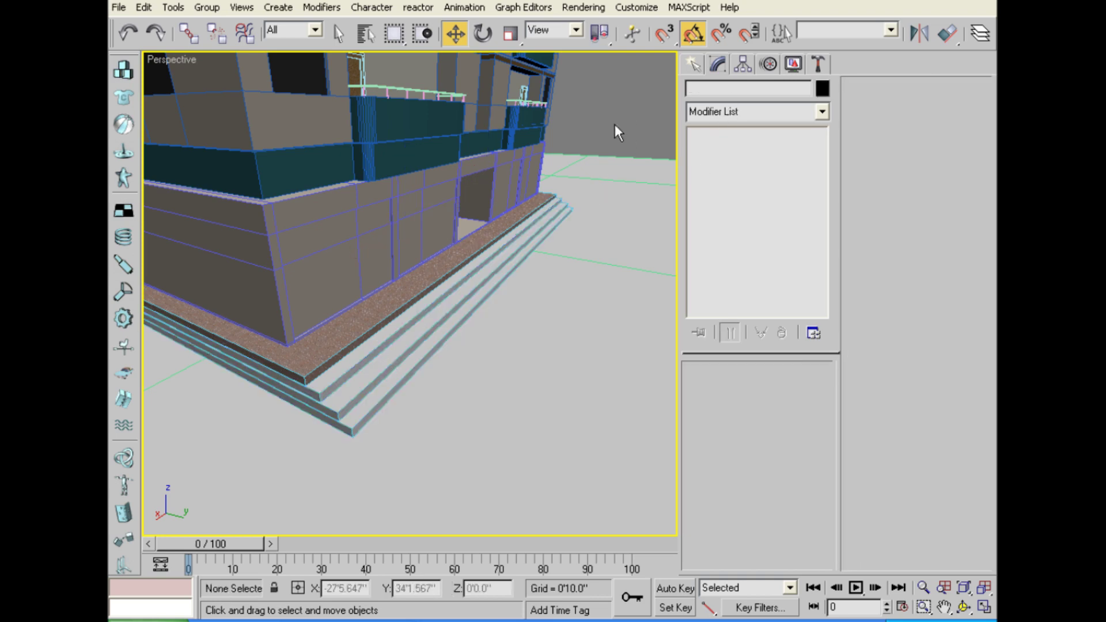
Apply the Flagstone Light Pink material to each of the three front steps.
key("m")
left_click_drag(622, 31, 436, 297)
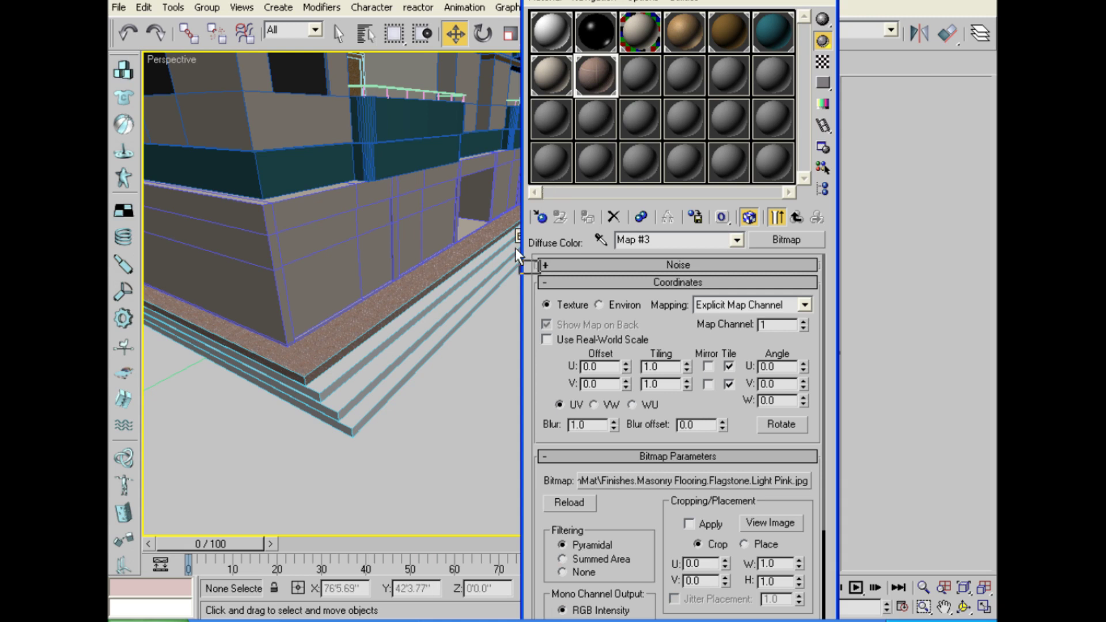
left_click_drag(611, 77, 402, 344)
mouse_move(599, 57)
left_mouse_down()
mouse_move(427, 329)
mouse_move(446, 338)
left_mouse_up()
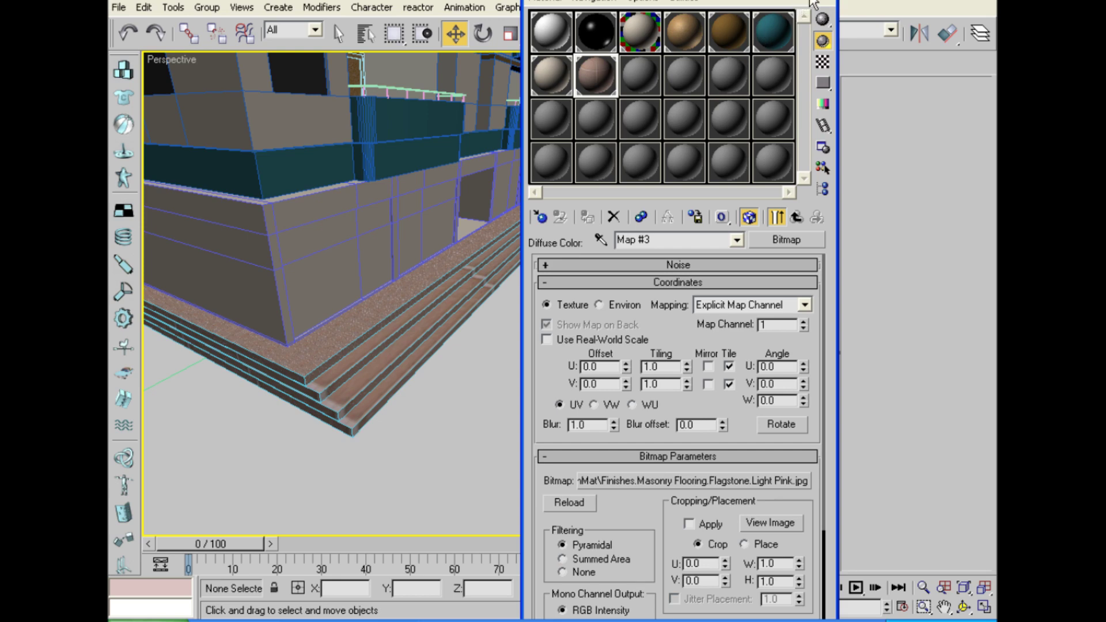
left_click(814, 3)
left_click(399, 330)
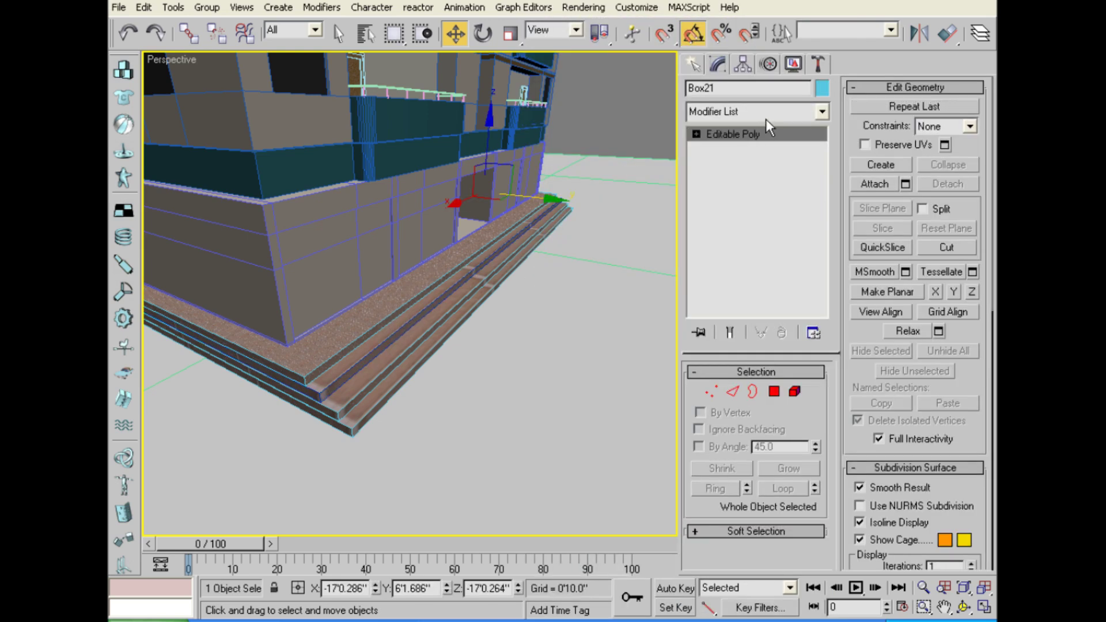
Paste the UVW Mapping modifier as an instance onto steps Box21, Box22 and Box23.
right_click(745, 136)
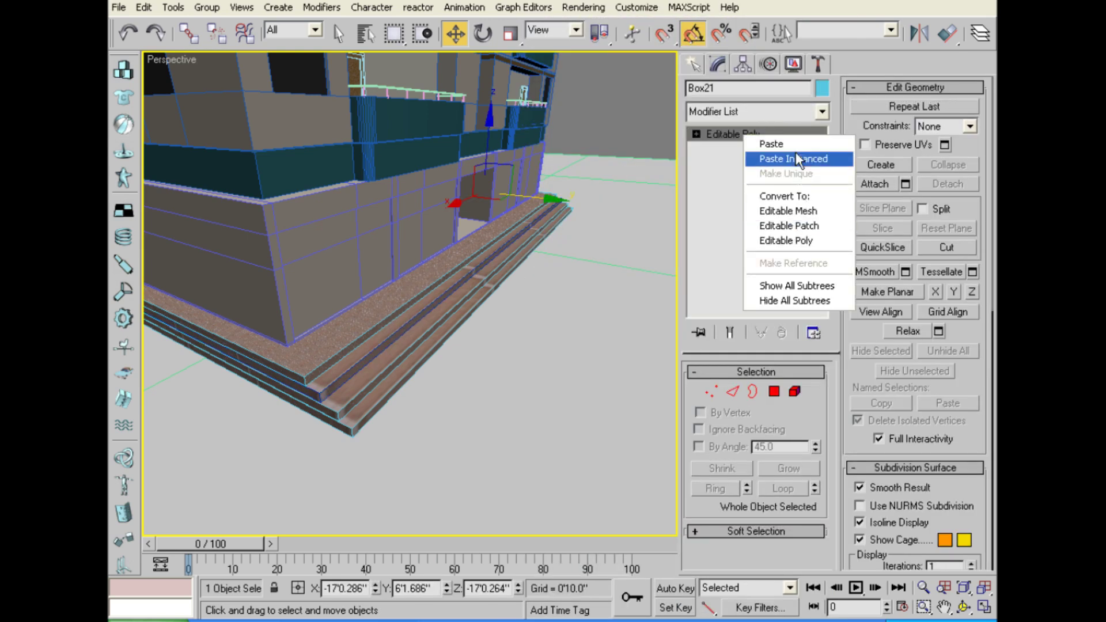
left_click(797, 153)
left_click(433, 326)
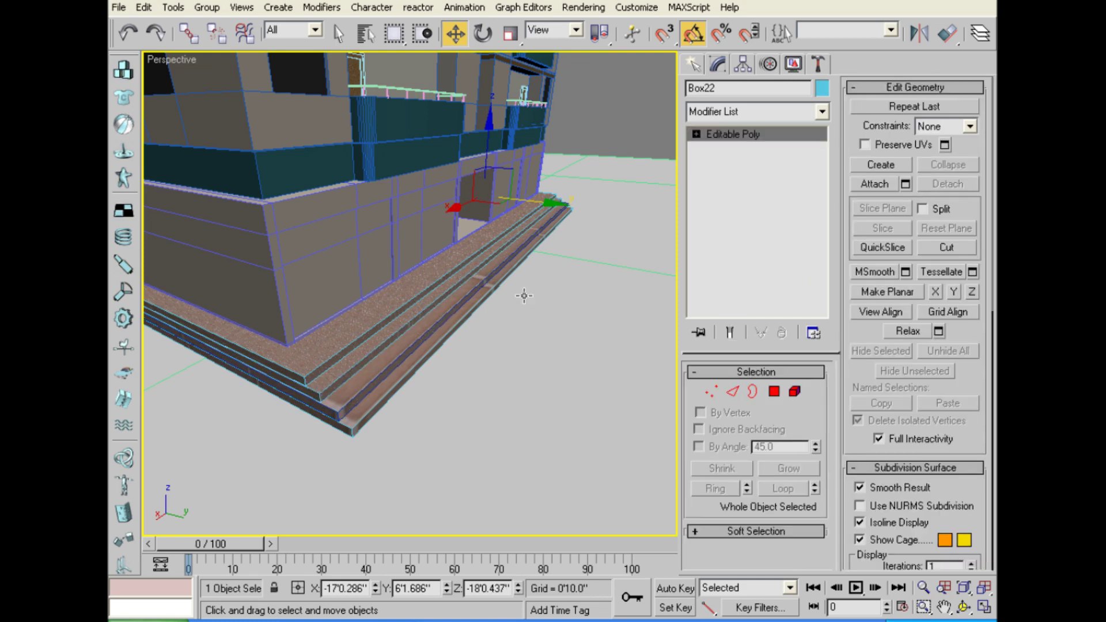
right_click(757, 133)
left_click(763, 154)
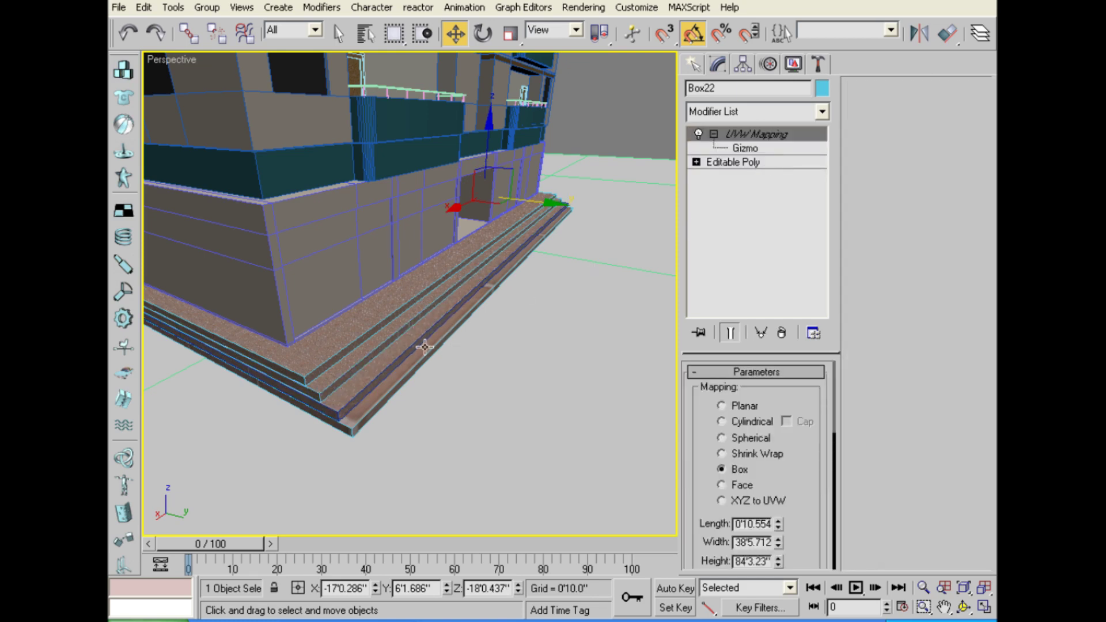
left_click(423, 358)
right_click(722, 140)
left_click(727, 156)
Inspect the steps' tiling, then select the plinth slab and open its mapping modifier menu.
left_click(590, 109)
middle_click_drag(590, 108, 506, 245, "alt")
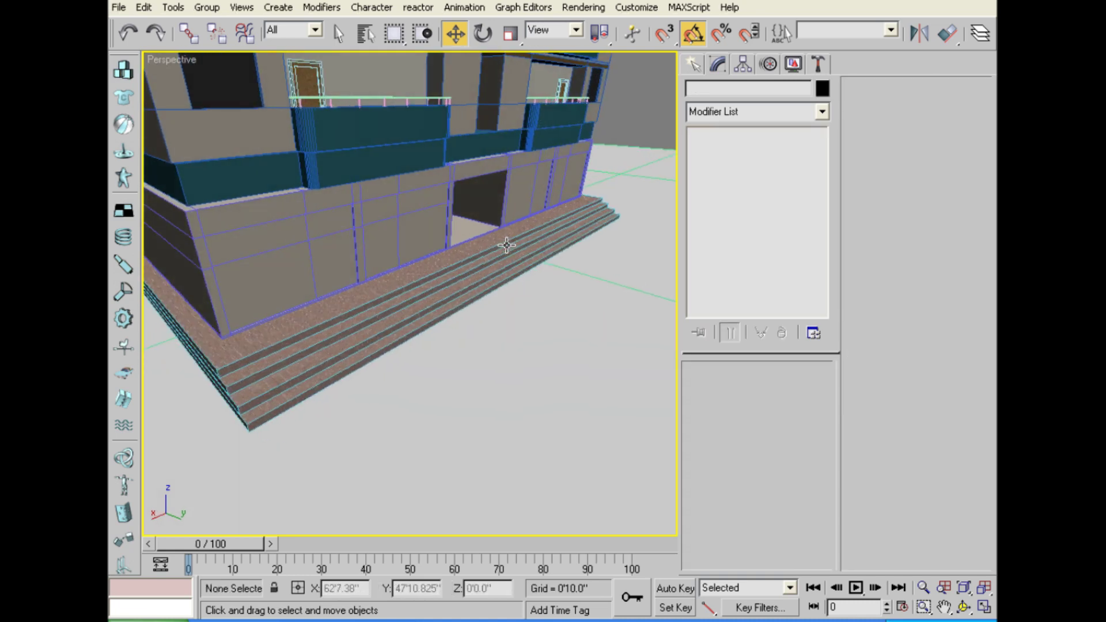
scroll(507, 245, "up", 5)
scroll(427, 264, "up", 2)
scroll(451, 254, "up", 5)
scroll(458, 248, "down", 5)
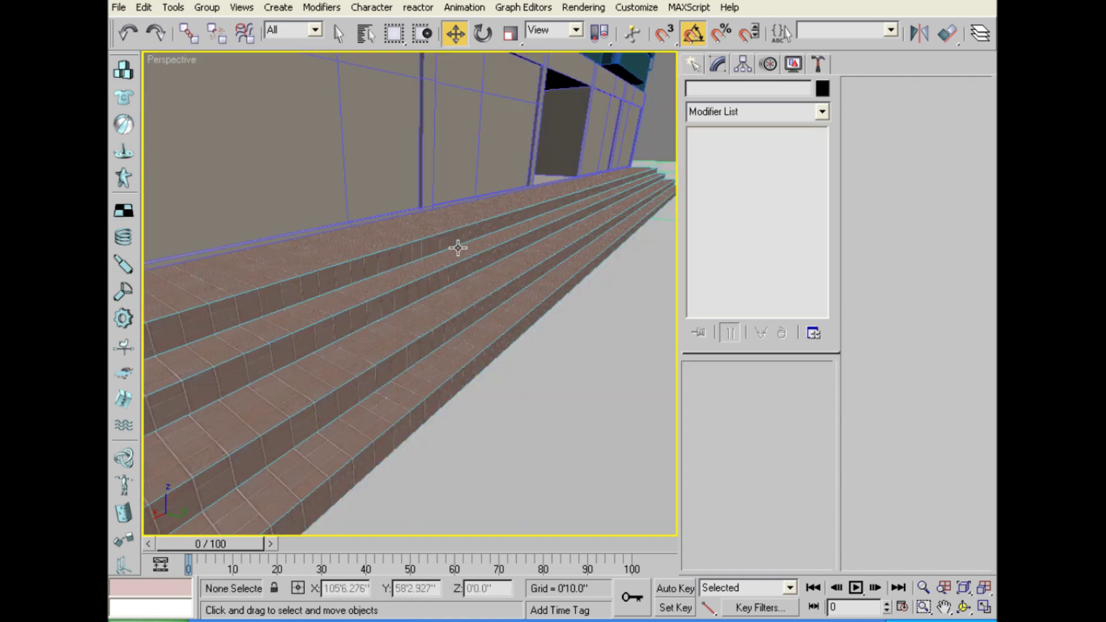
scroll(458, 248, "down", 2)
scroll(461, 247, "down", 2)
left_click(383, 251)
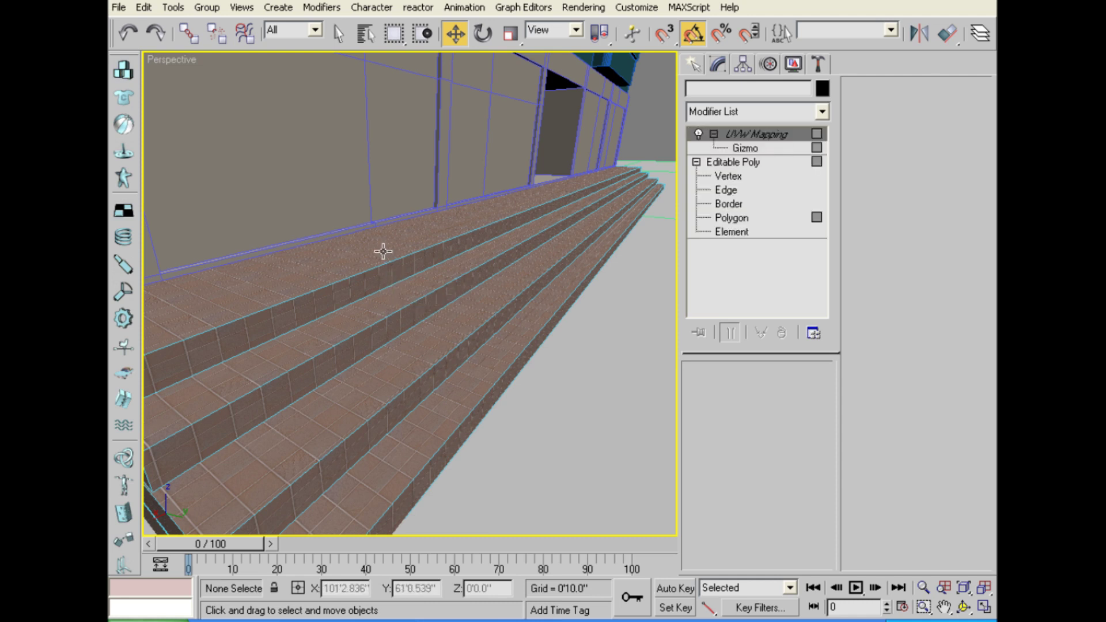
right_click(741, 132)
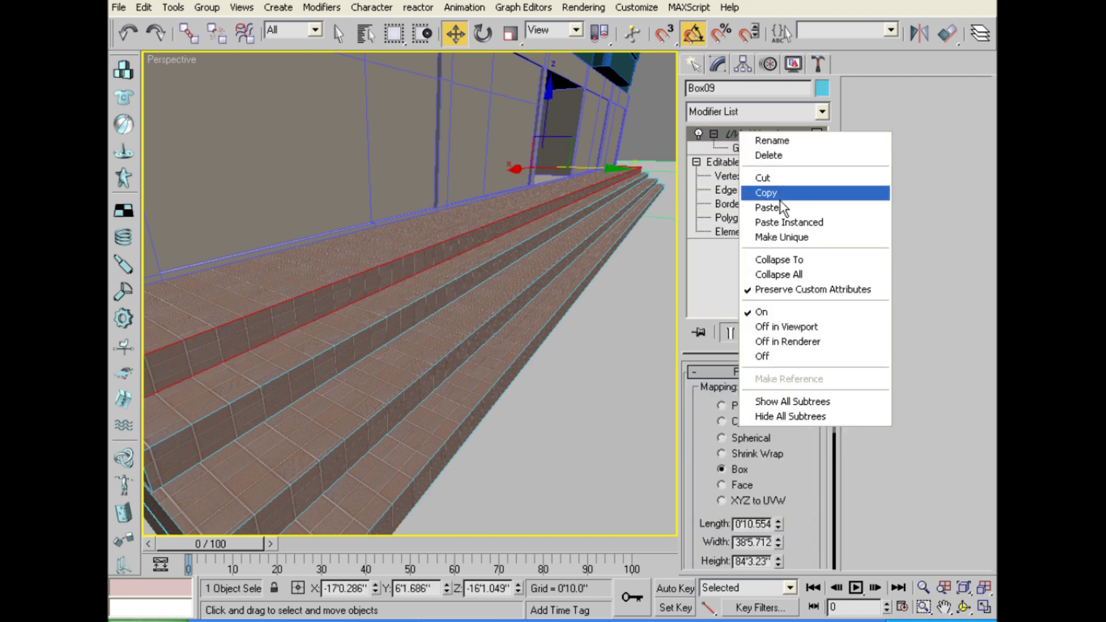
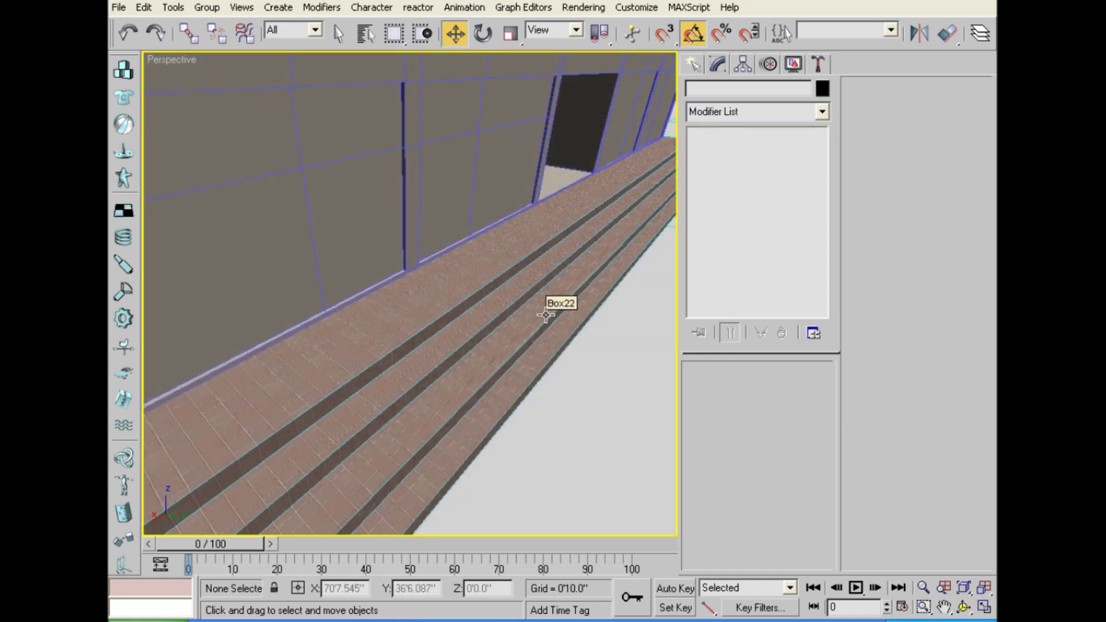
Set the flagstone step material's Specular Level to 46 and Glossiness to 27.
key("m")
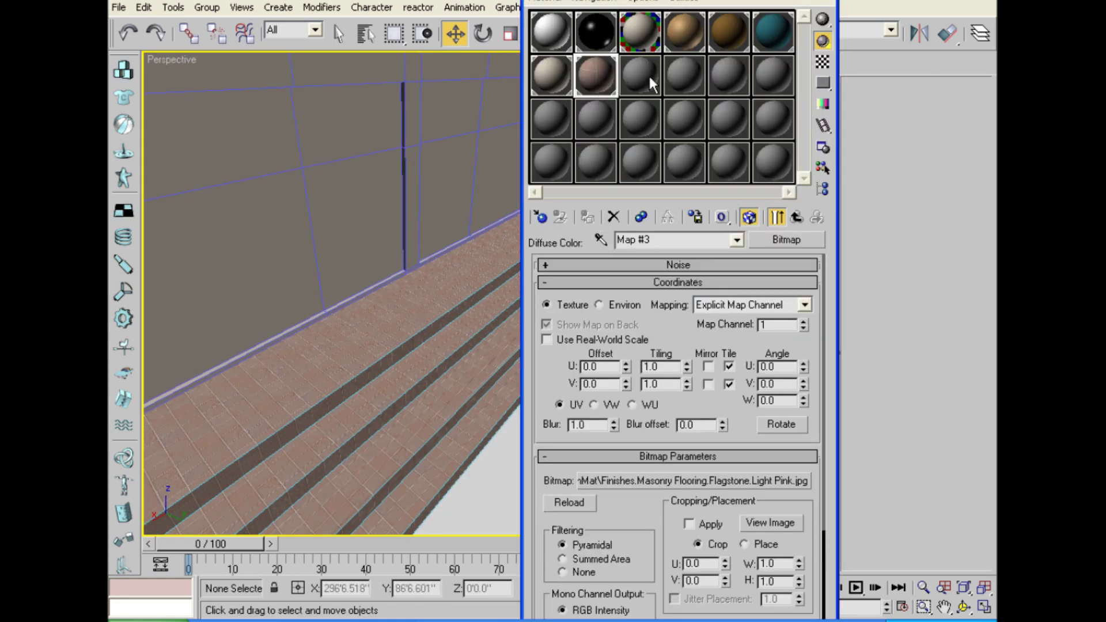
left_click(795, 218)
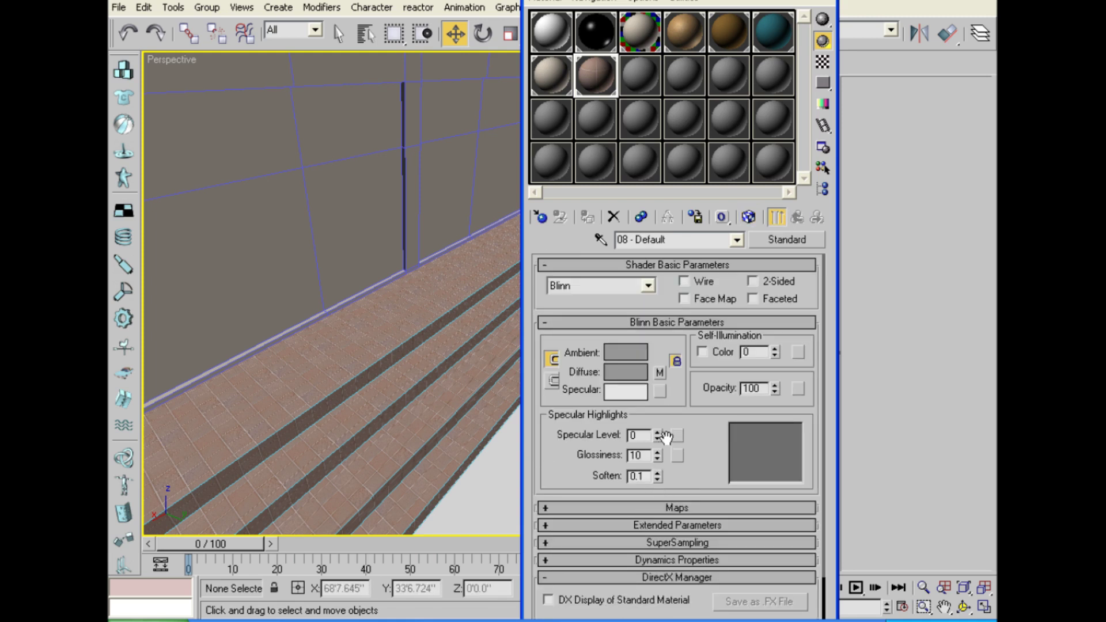
left_click_drag(657, 436, 660, 404)
left_click_drag(657, 456, 660, 444)
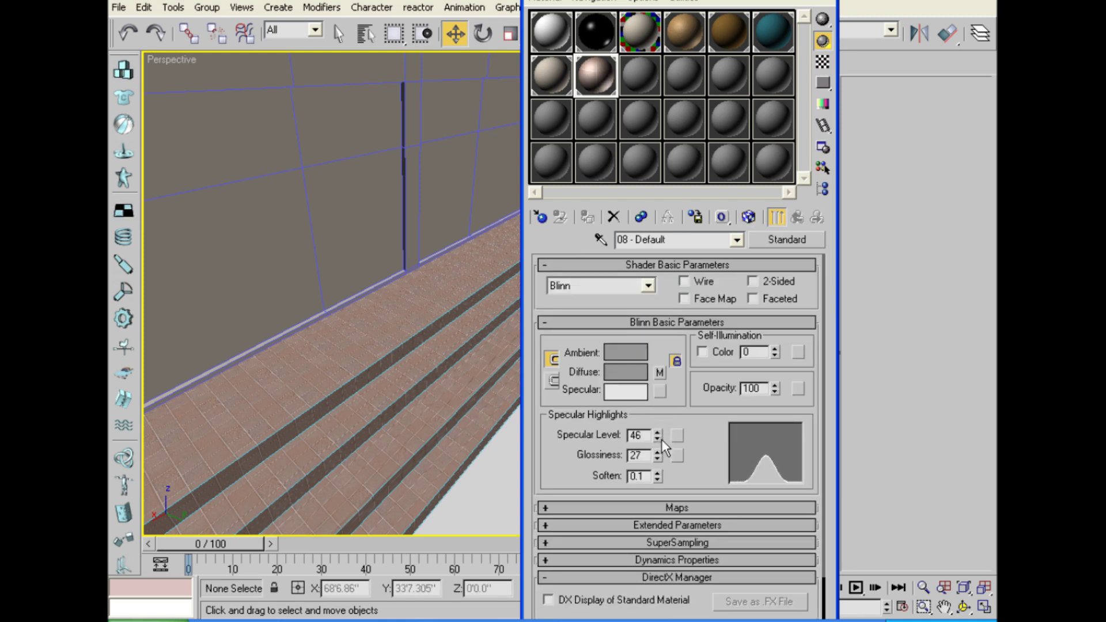
Add a Raytrace map to the Reflection slot with amount 27.
left_click(666, 507)
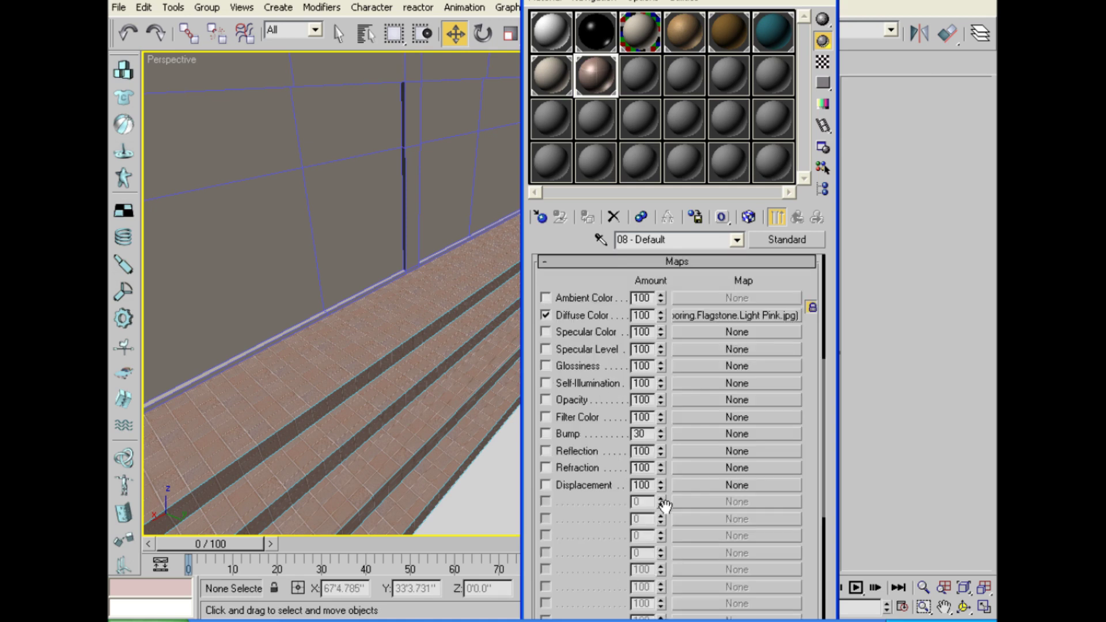
left_click(700, 453)
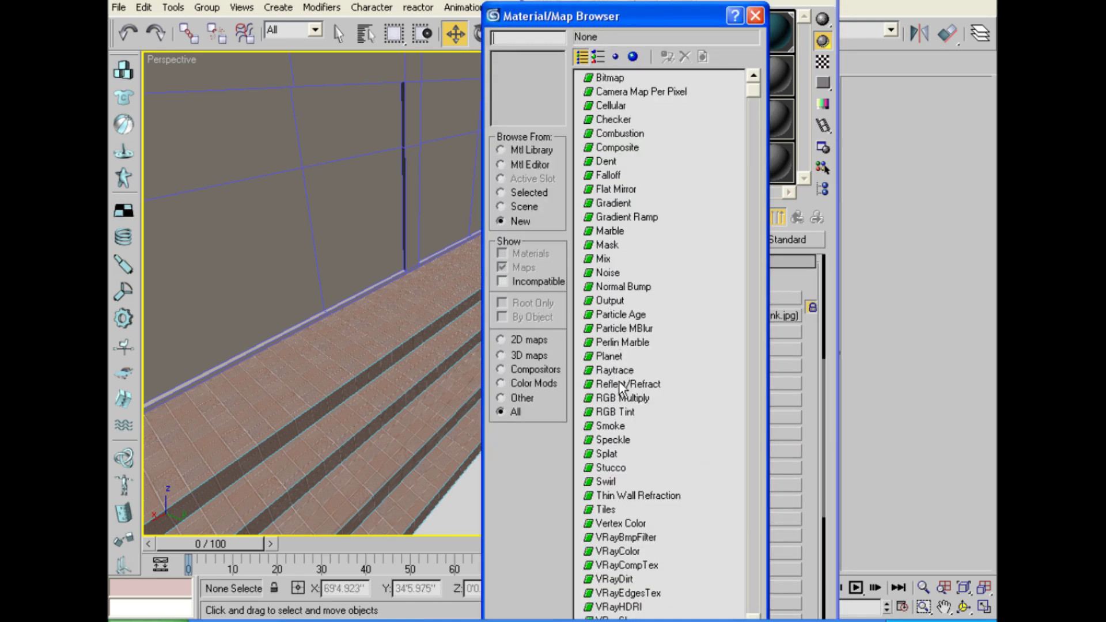
double_click(619, 371)
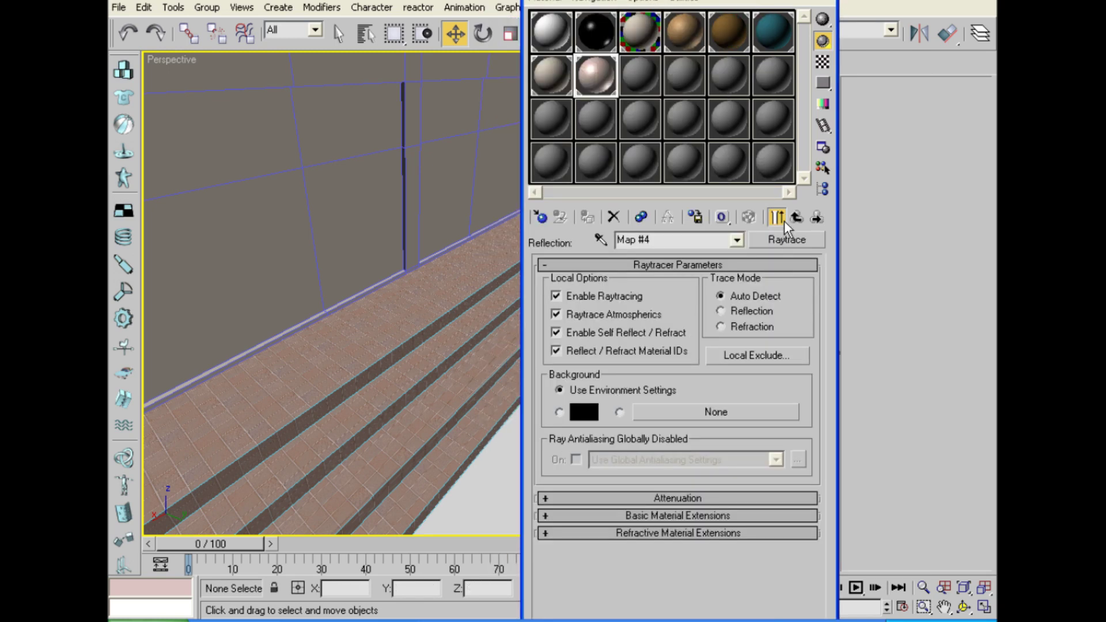
left_click(796, 218)
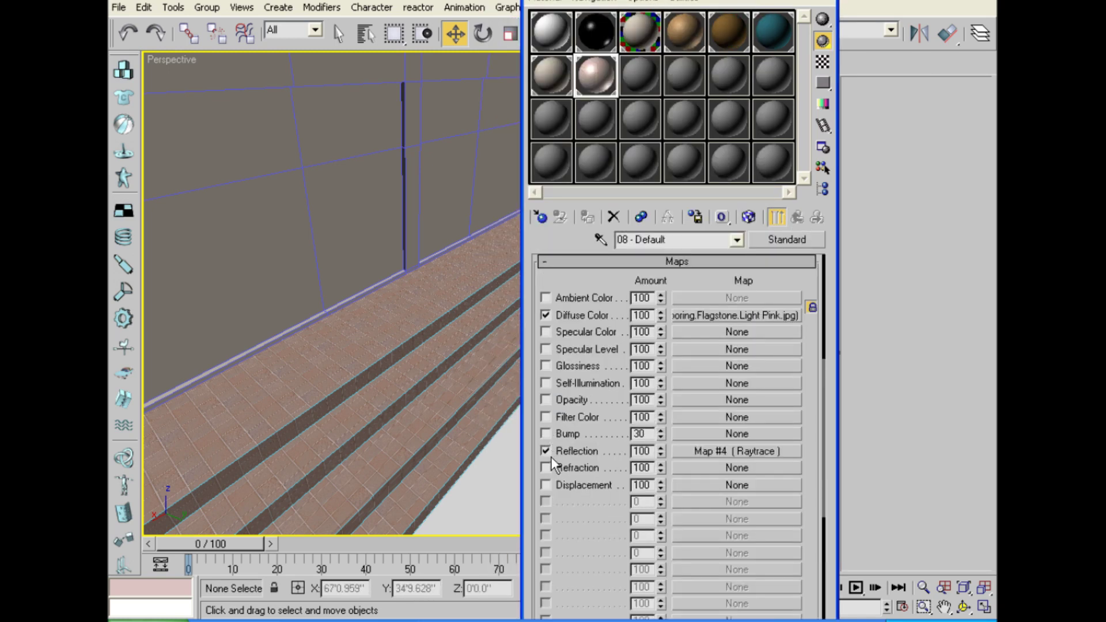
left_click_drag(653, 451, 558, 455)
type("27")
key("Return")
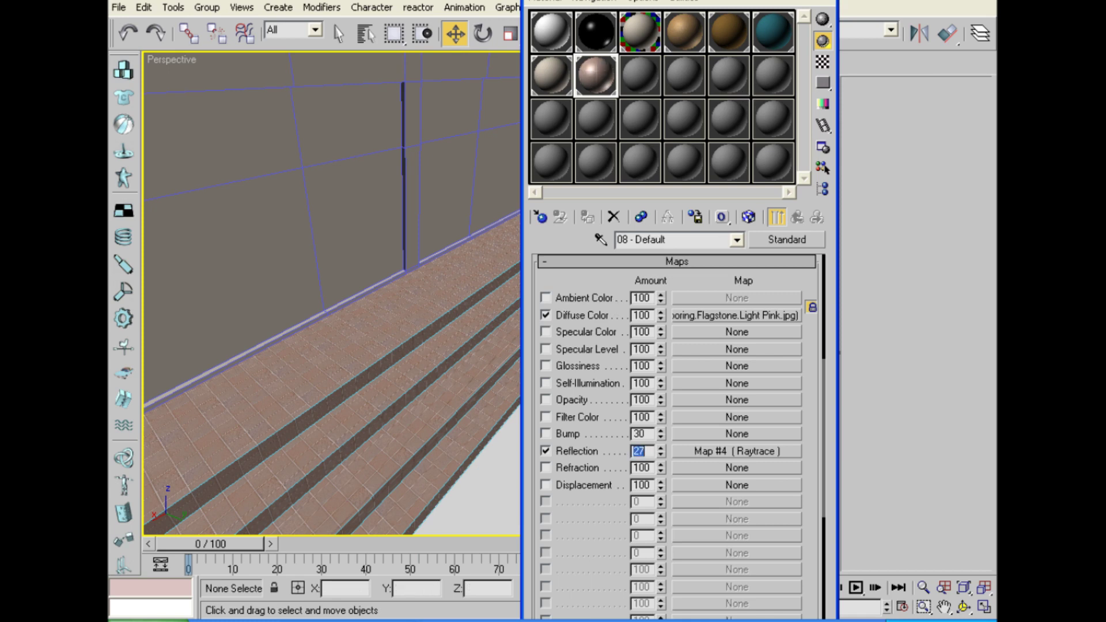
Close the Material Editor and frame the whole building in the view.
key("m")
scroll(577, 296, "down", 5)
scroll(580, 301, "down", 5)
mouse_move(580, 301)
middle_mouse_down()
mouse_move(519, 282)
mouse_move(531, 346)
mouse_move(505, 314)
mouse_move(539, 229)
middle_mouse_up()
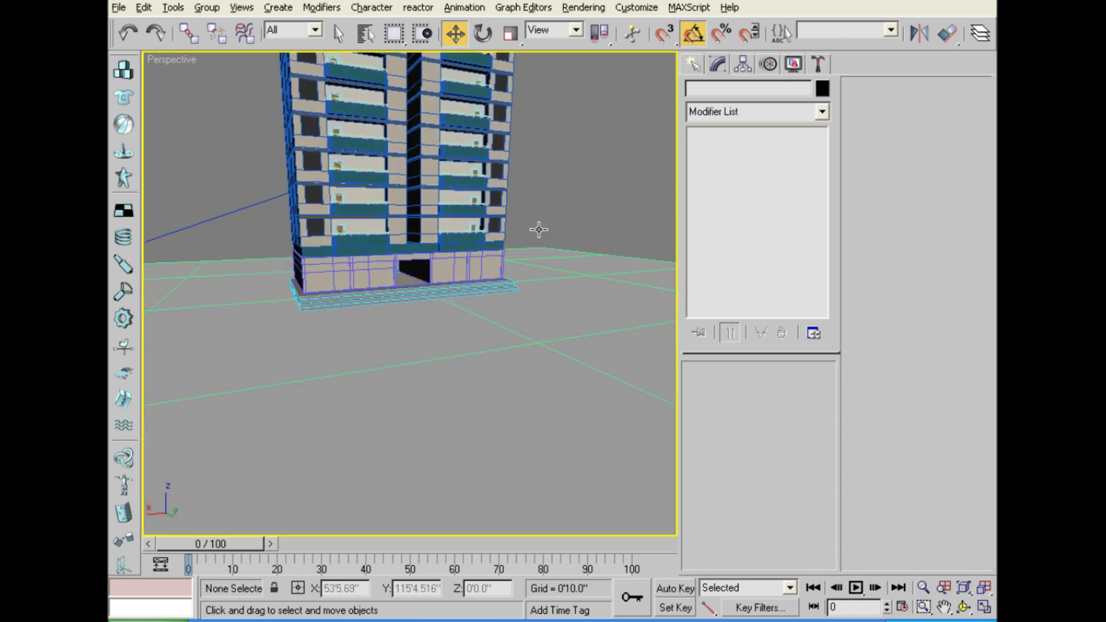
Place two skylights, Sky01 and Sky02, in the Top viewport of the four-view layout.
left_click(688, 64)
scroll(594, 230, "down", 5)
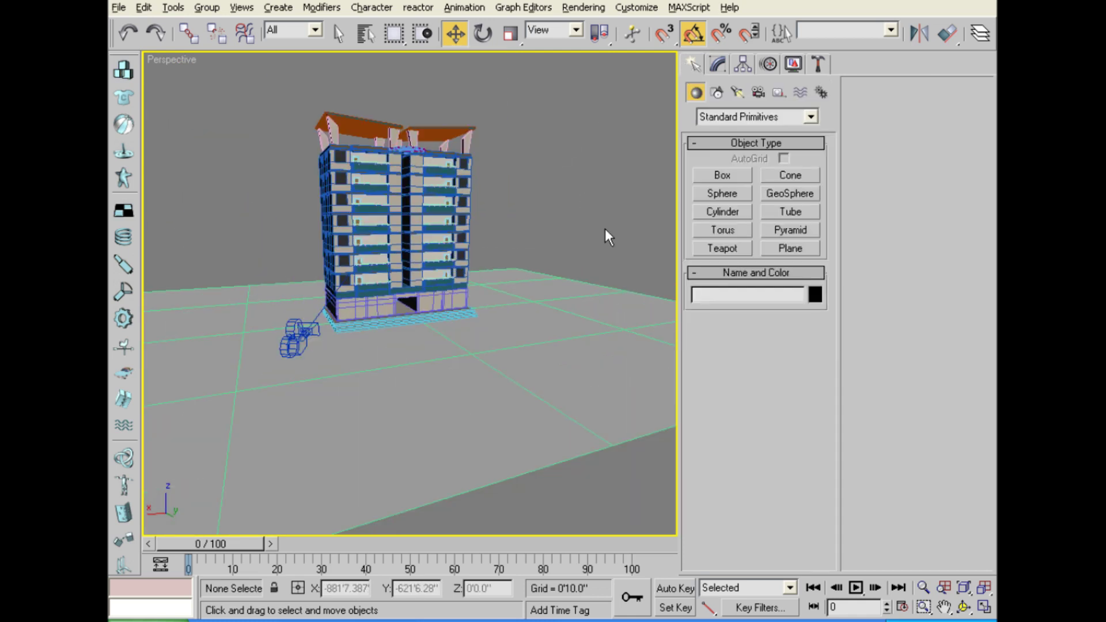
middle_click_drag(583, 239, 554, 247, "alt")
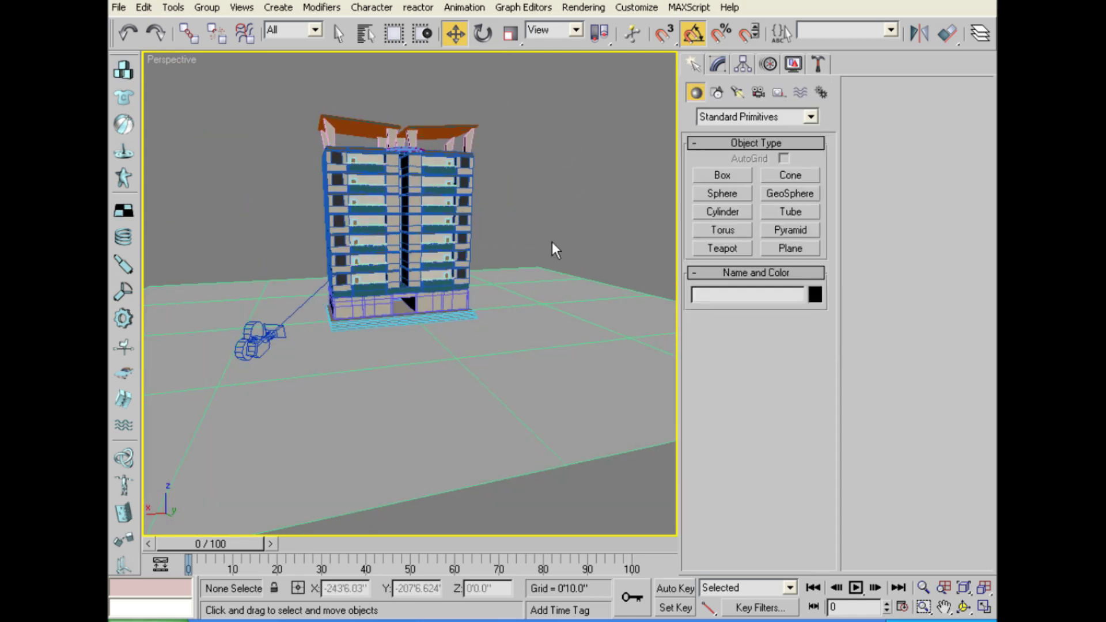
left_click(739, 92)
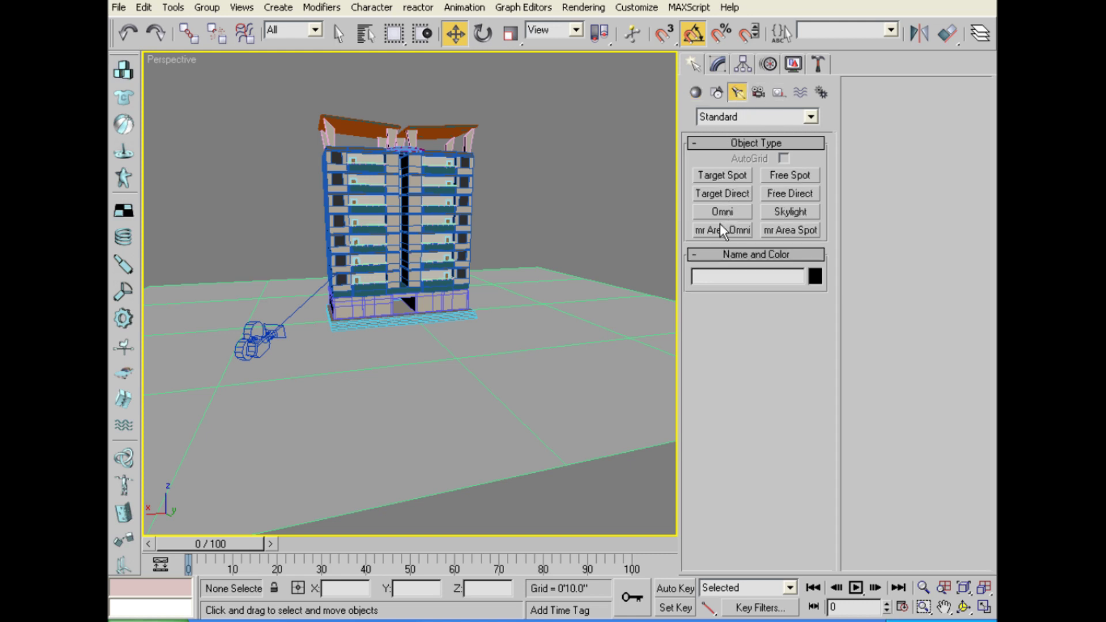
left_click(776, 213)
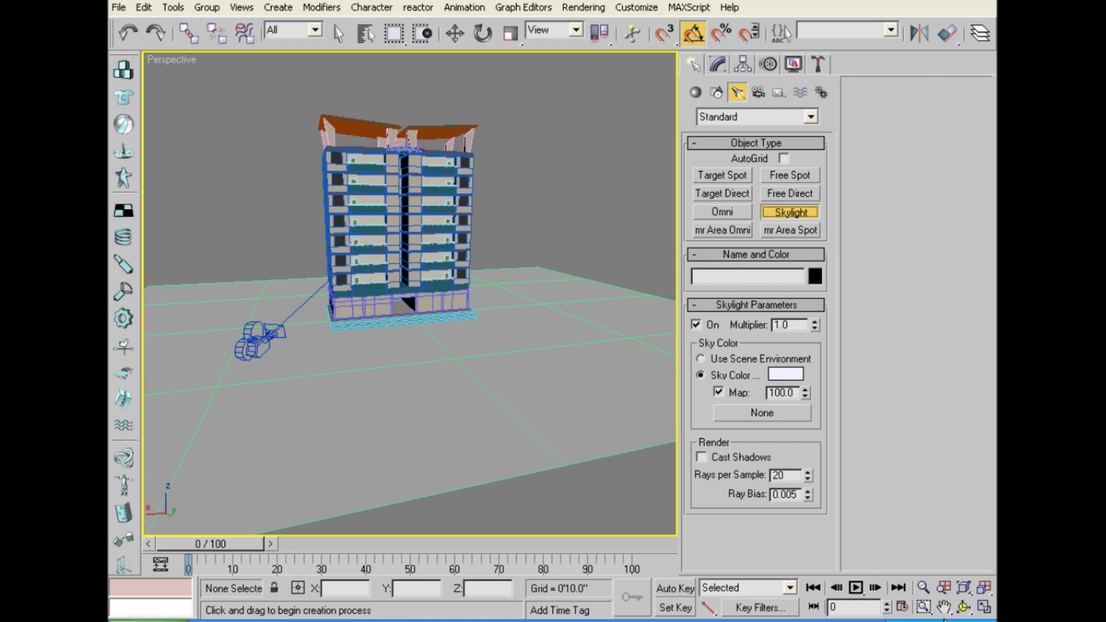
left_click(984, 607)
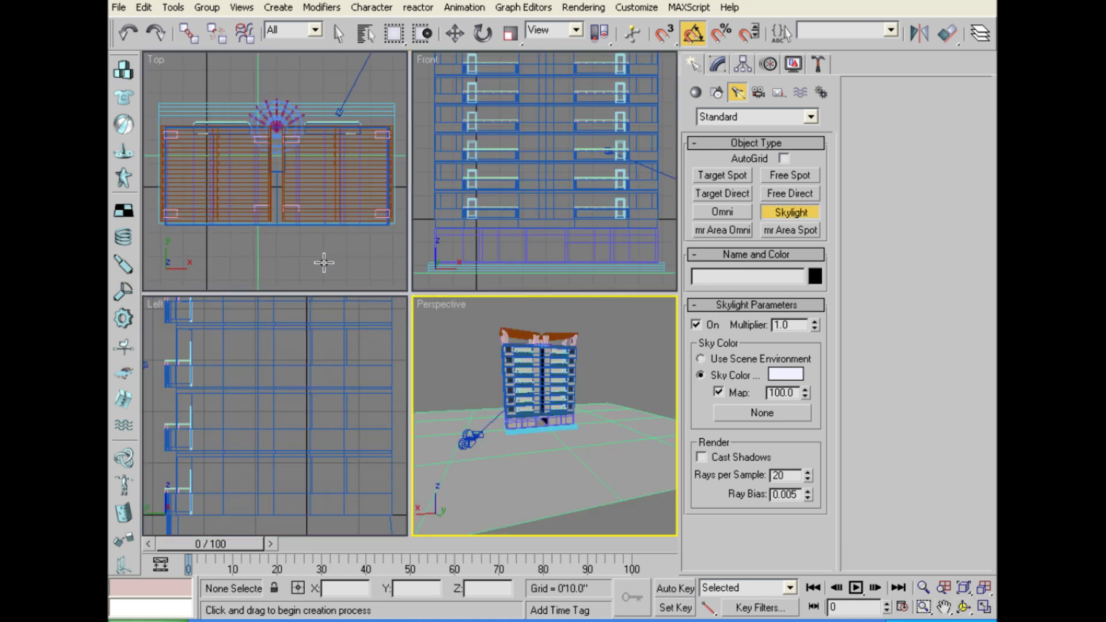
scroll(324, 263, "down", 3)
scroll(309, 212, "down", 2)
left_click(386, 212)
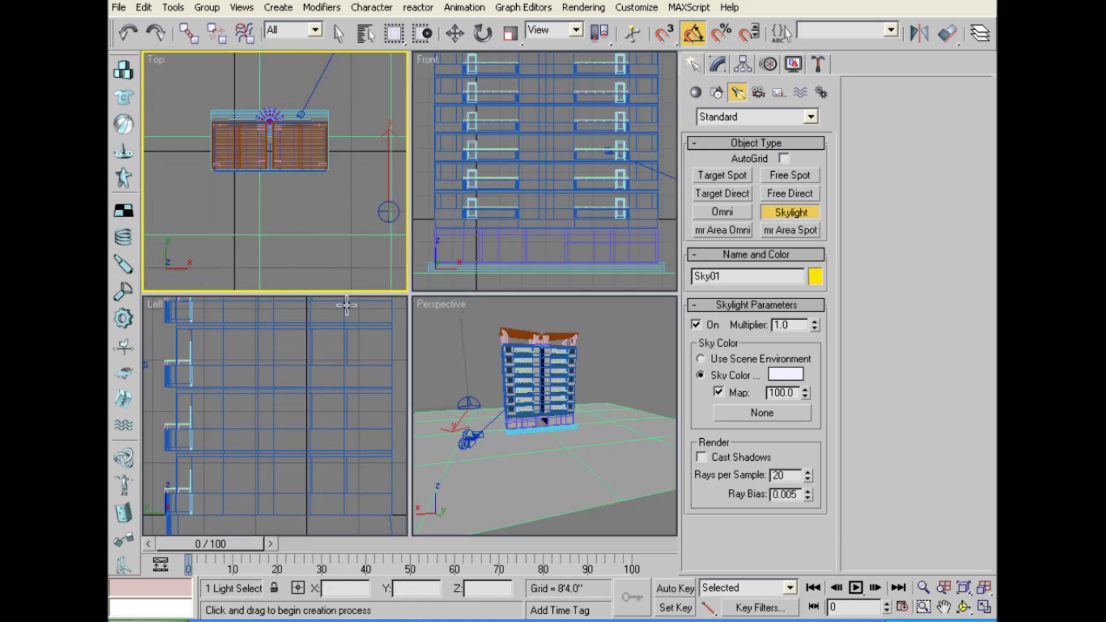
left_click(625, 383)
Show the view through Camera01 and dolly it closer to the building.
key("c")
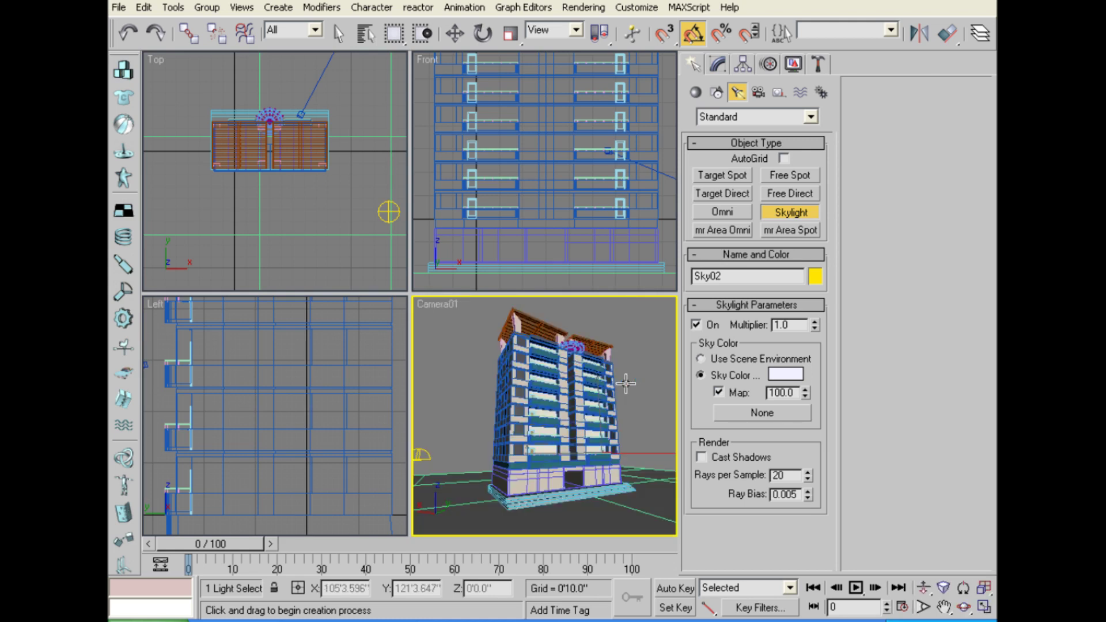
left_click(924, 588)
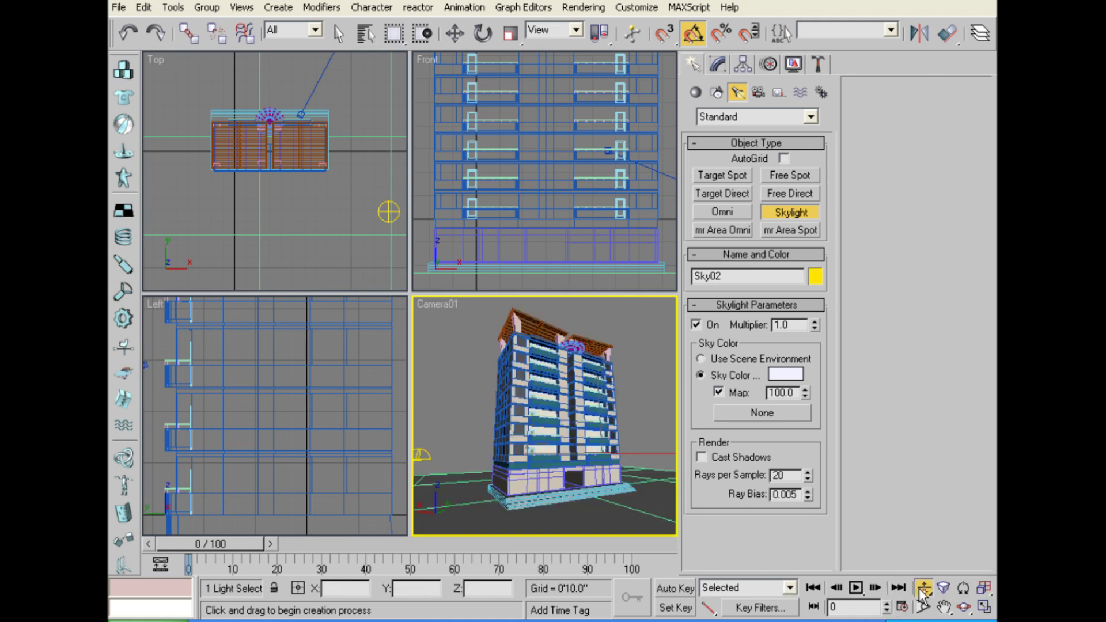
left_click_drag(556, 423, 558, 410)
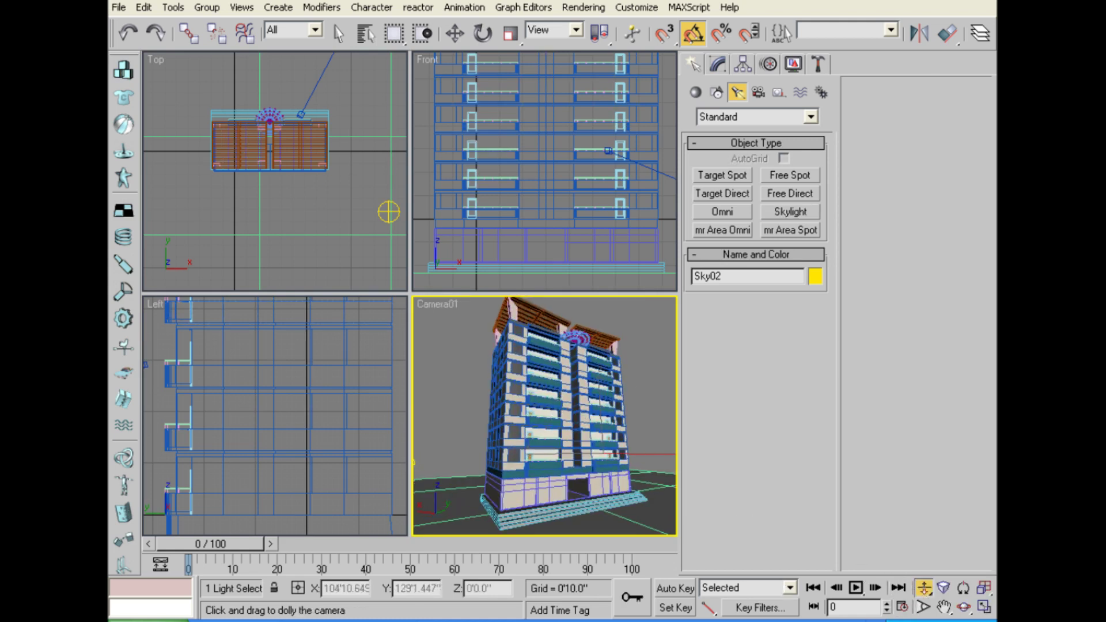
Maximize the Camera01 view, recentre it, and dolly in until the tower fills the frame.
left_click(984, 606)
mouse_move(449, 360)
middle_mouse_down()
mouse_move(423, 352)
mouse_move(420, 363)
mouse_move(423, 339)
middle_mouse_up()
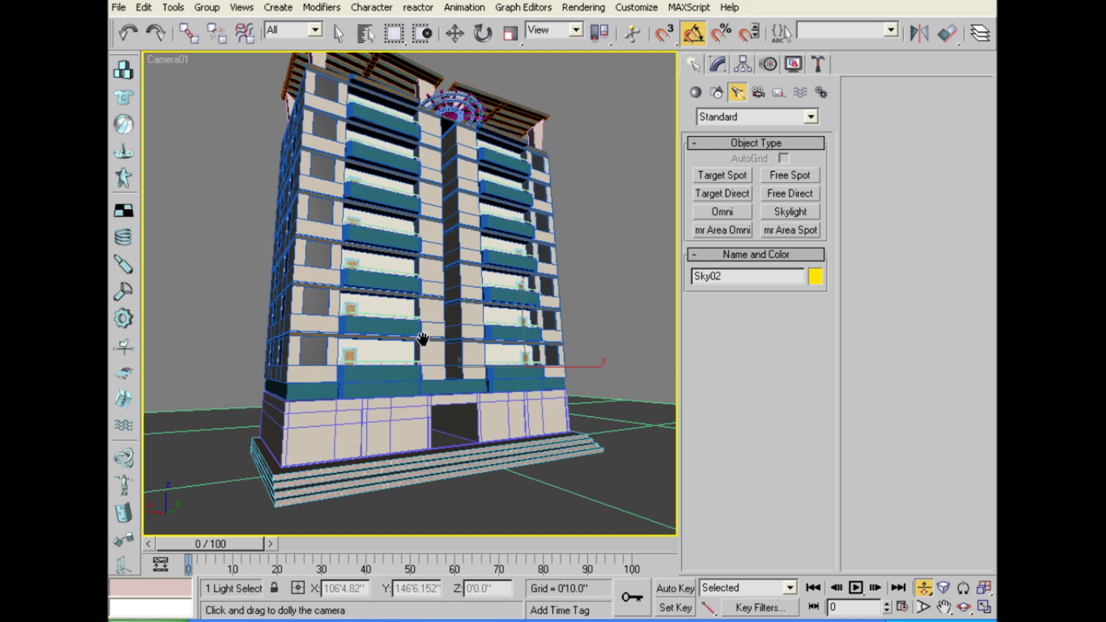
scroll(412, 340, "up", 1)
scroll(409, 340, "up", 1)
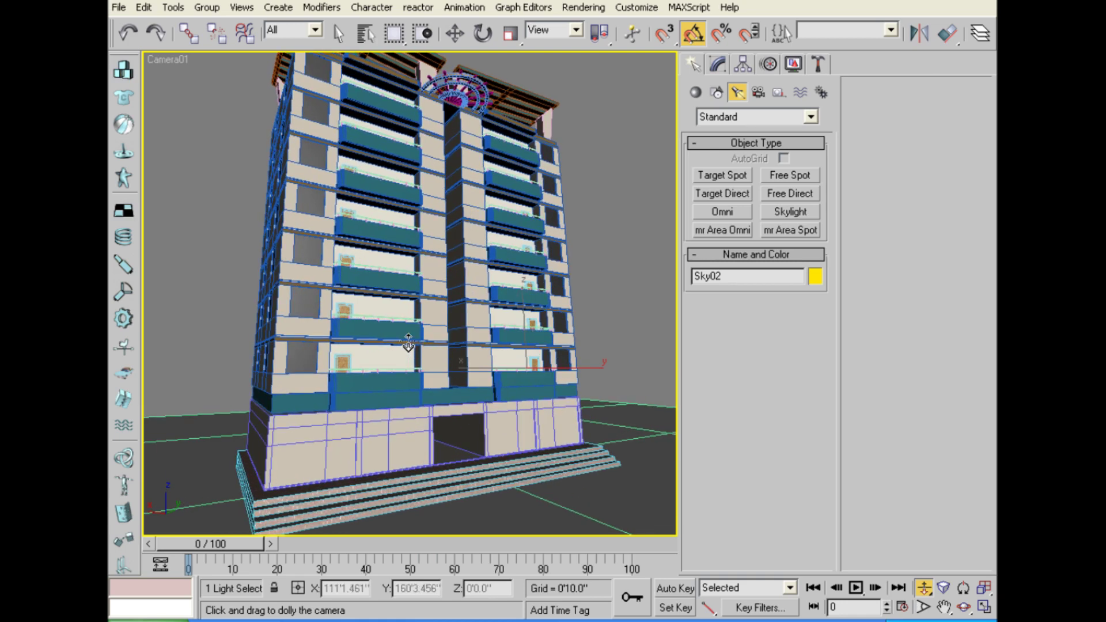
scroll(409, 343, "up", 1)
scroll(411, 344, "up", 1)
scroll(410, 344, "up", 1)
scroll(409, 344, "up", 2)
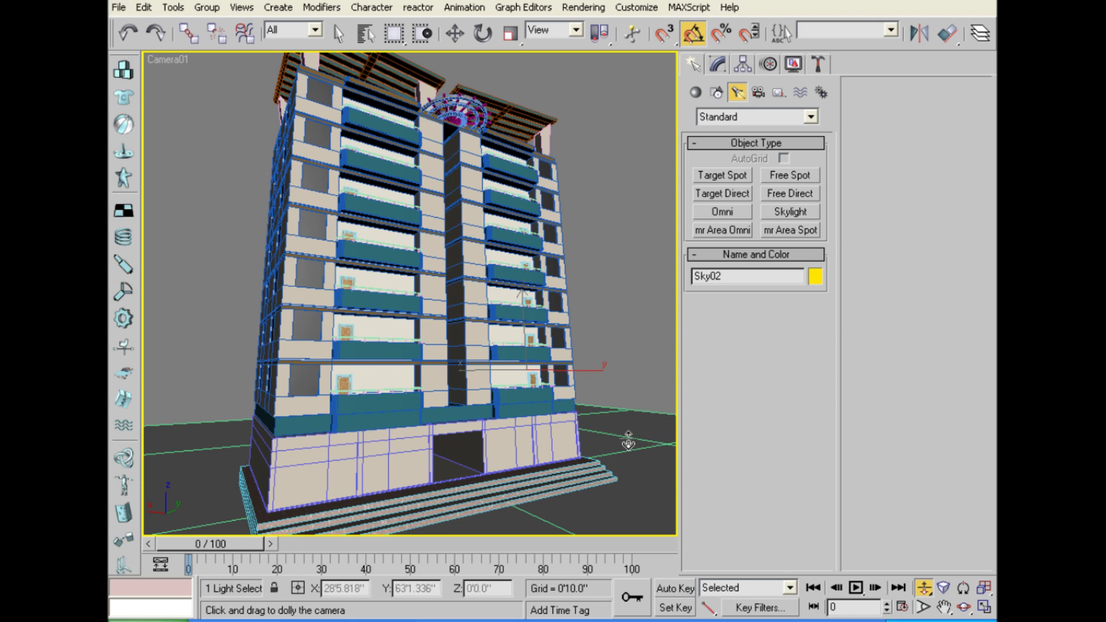
Scale the ground plane Plane01 up to about 292%.
key("r")
left_click(670, 502)
key("r")
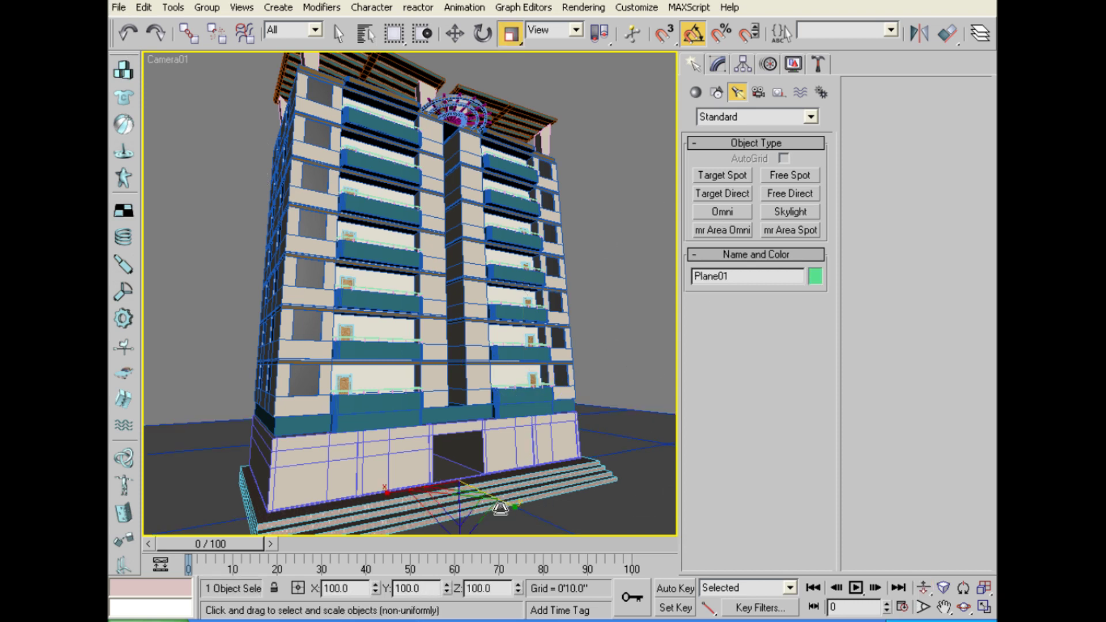
left_click_drag(385, 490, 588, 278)
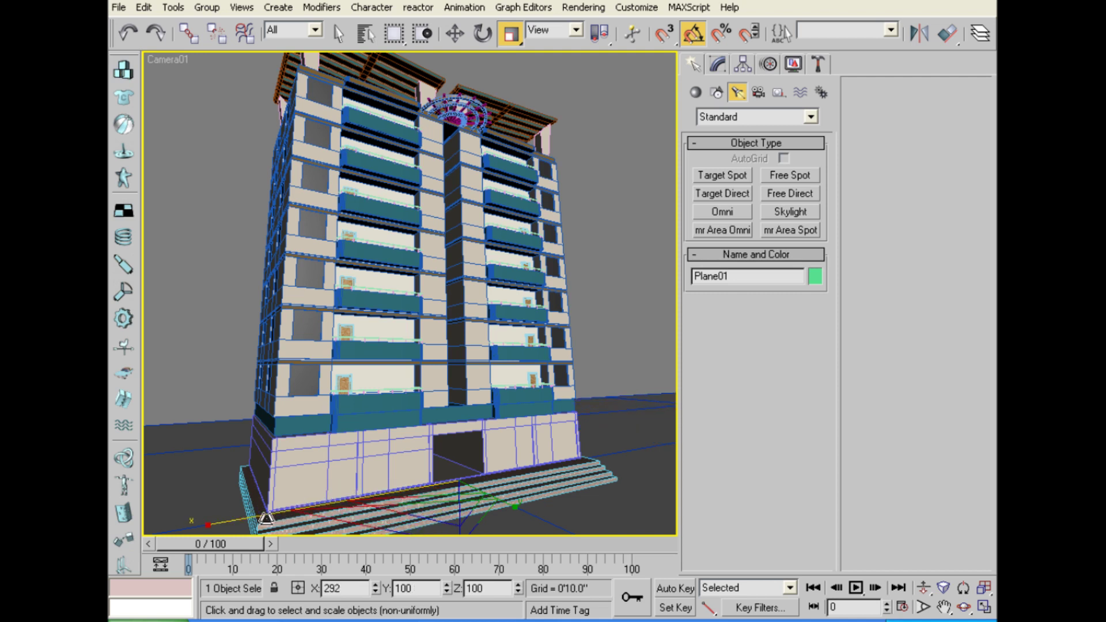
key("r")
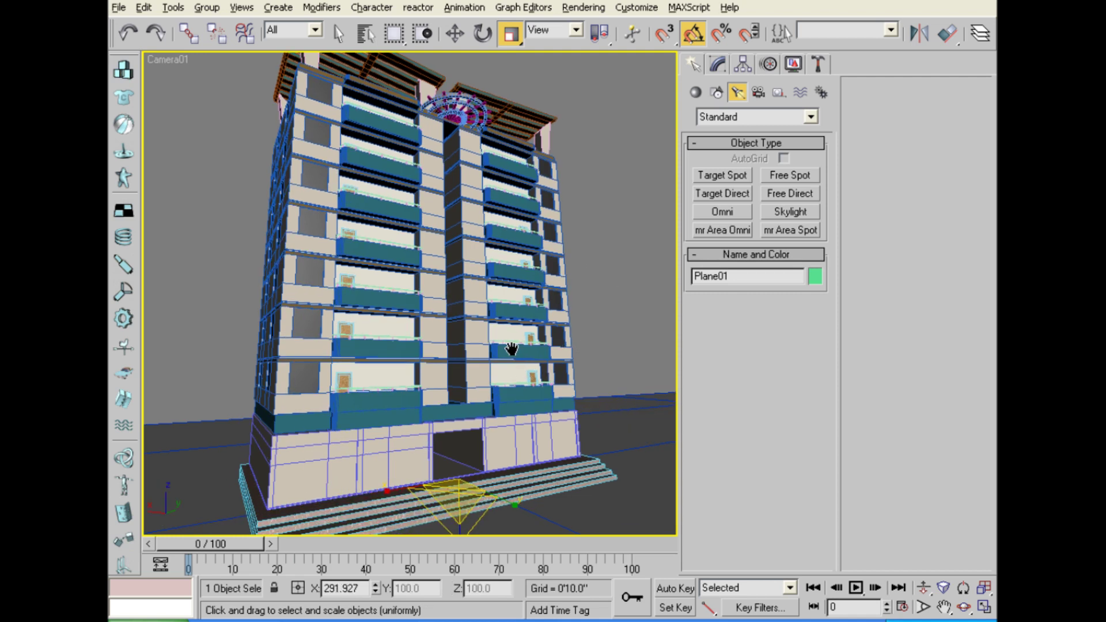
Orbit Camera01 to a lower, more upright view of the tower's facade.
left_click(963, 608)
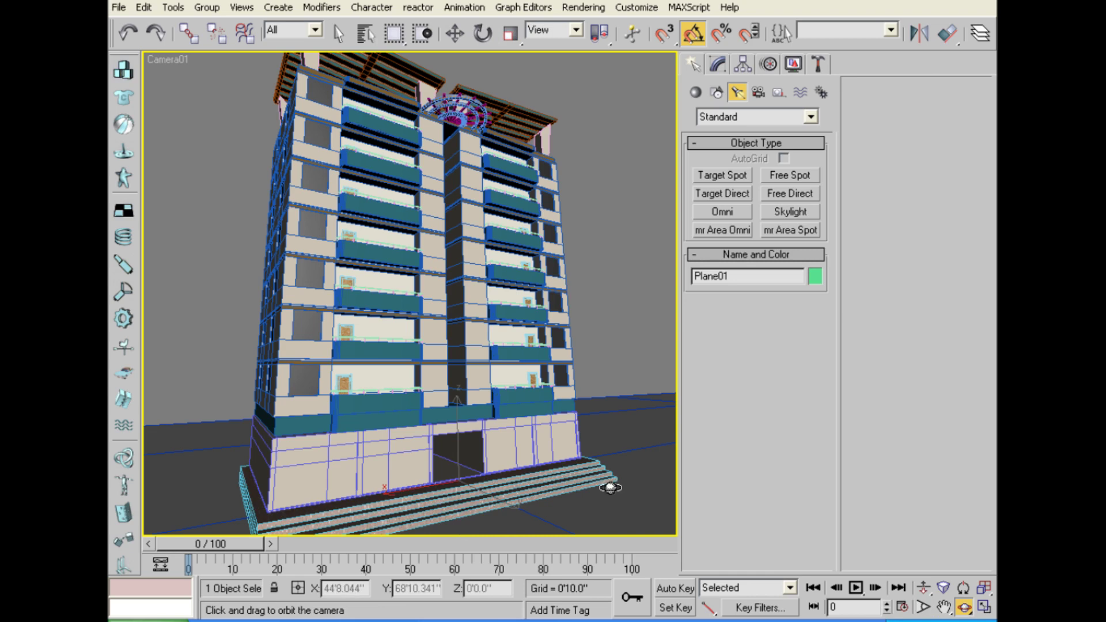
left_click_drag(521, 424, 508, 409)
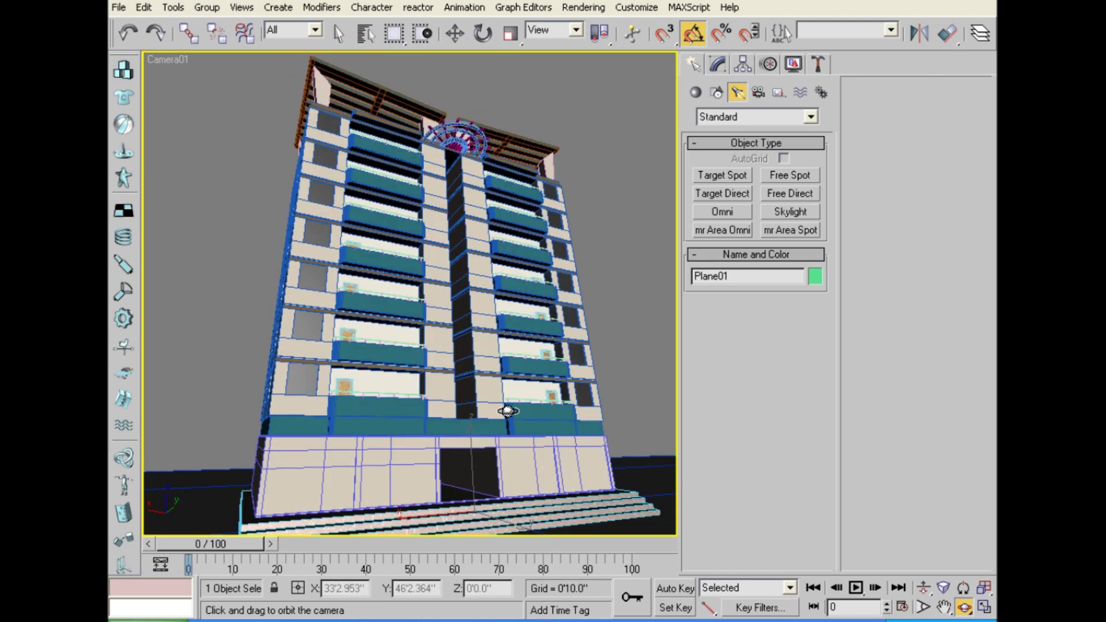
left_click_drag(492, 420, 496, 428)
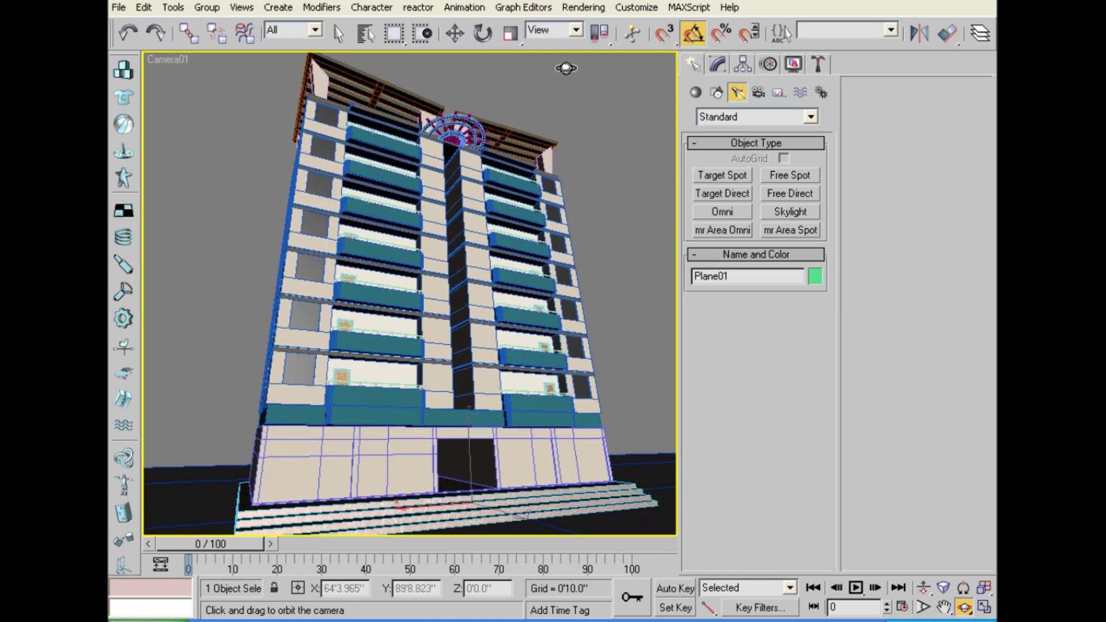
left_click(582, 7)
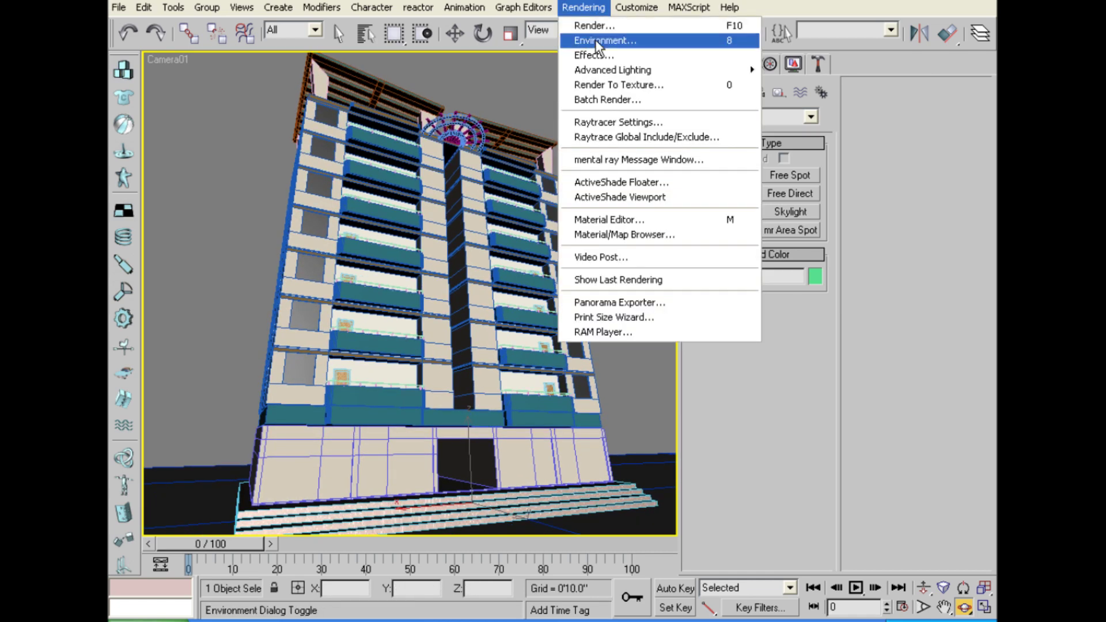
Test-render the camera view to check the black background.
left_click(597, 42)
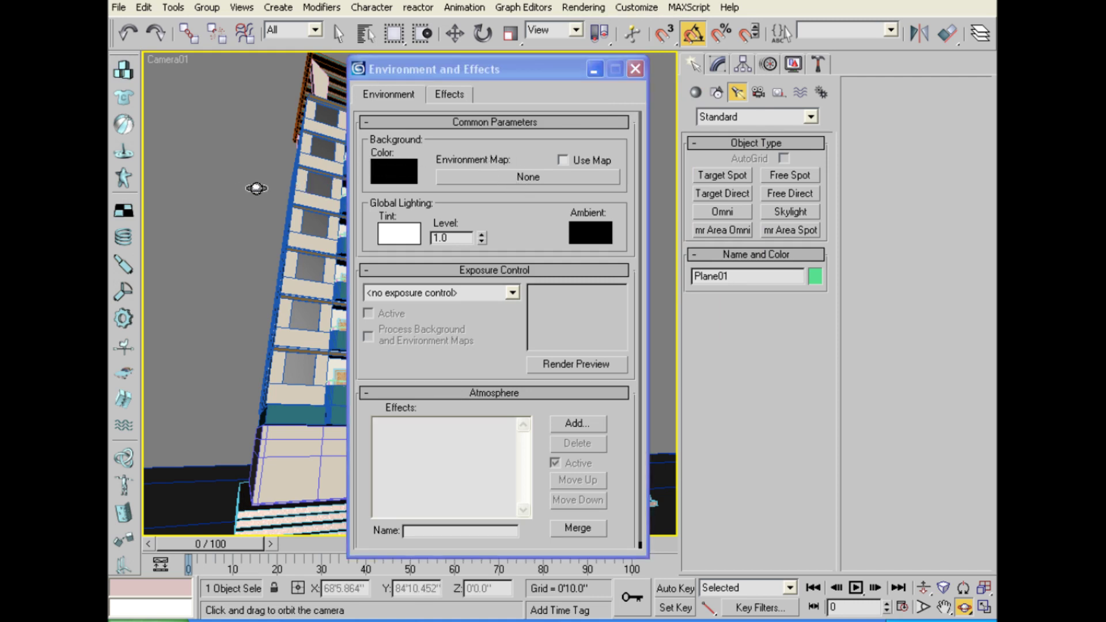
key("super")
key("Escape")
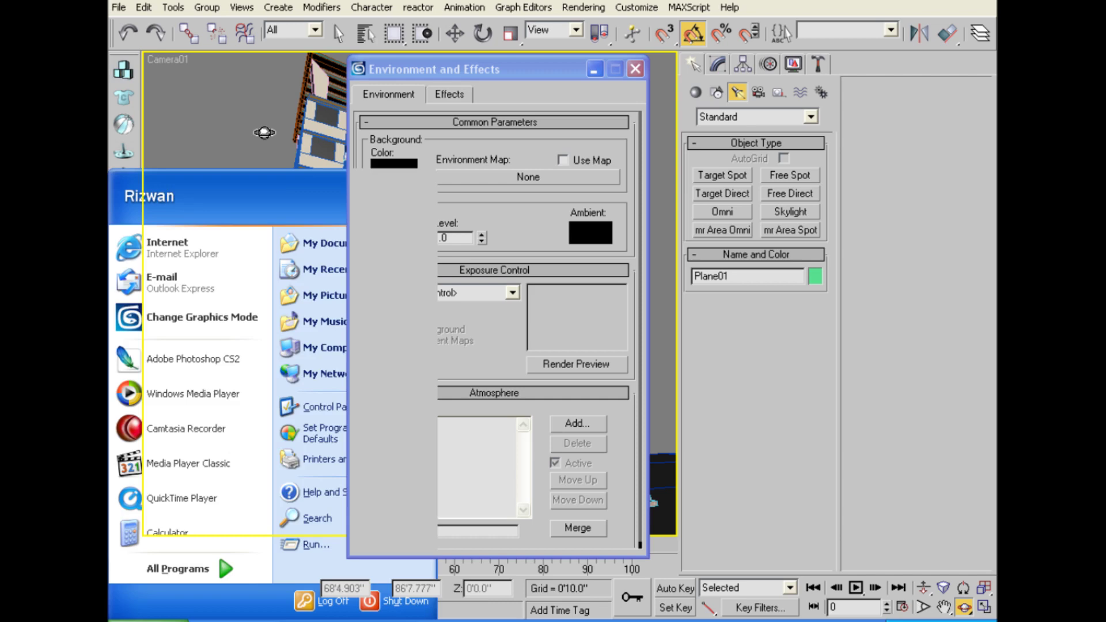
key("F9")
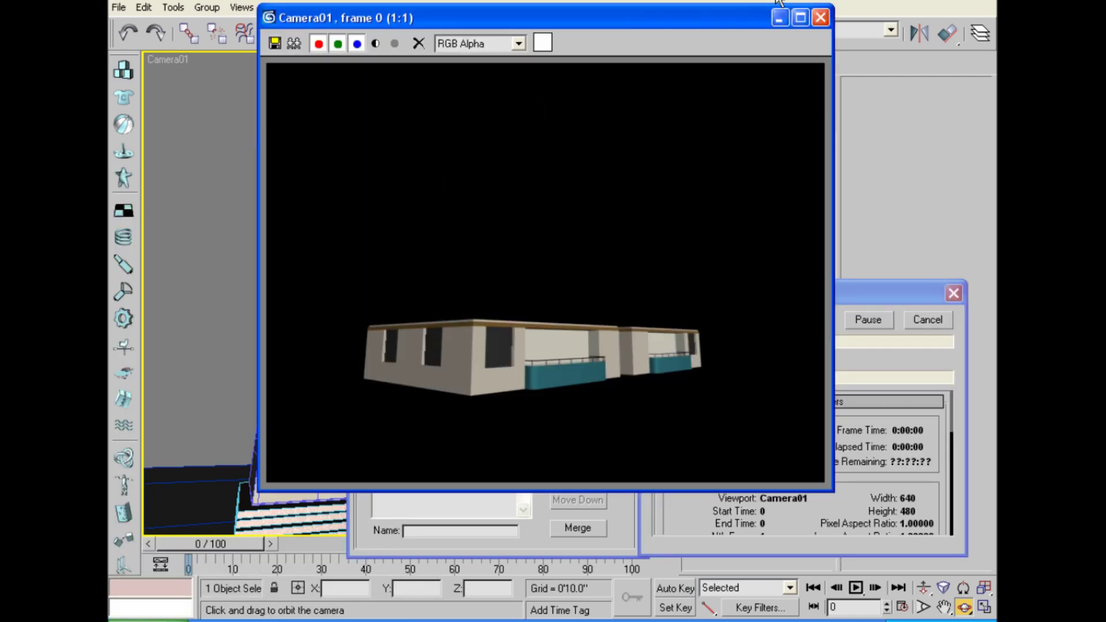
left_click(828, 17)
left_click(920, 321)
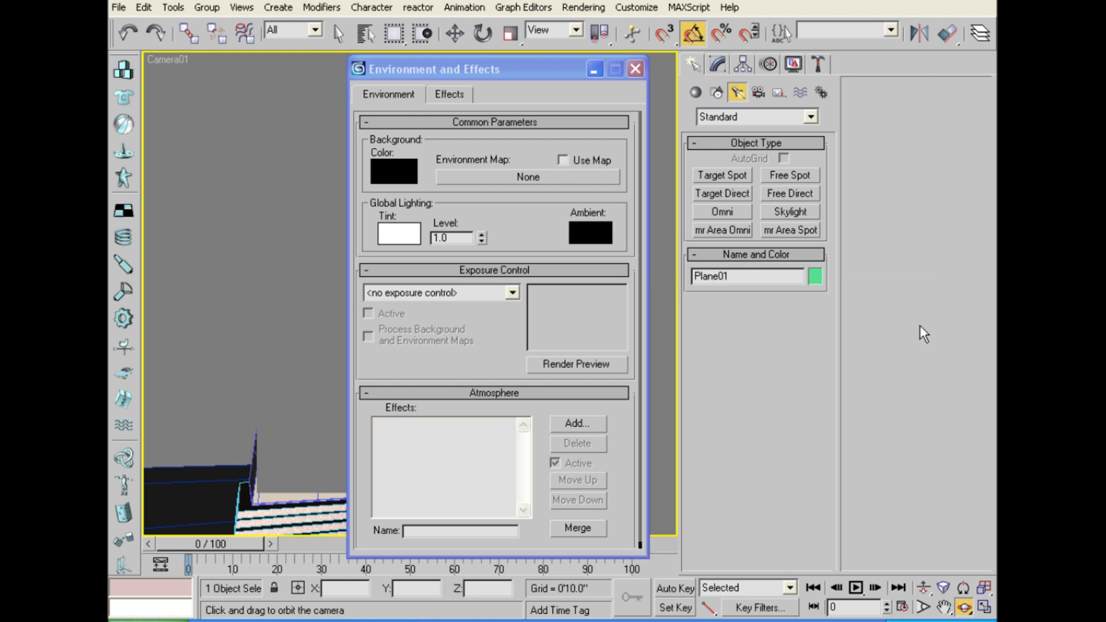
Change the background colour to deep blue and render the camera view again.
left_click(392, 176)
left_click_drag(558, 173, 539, 136)
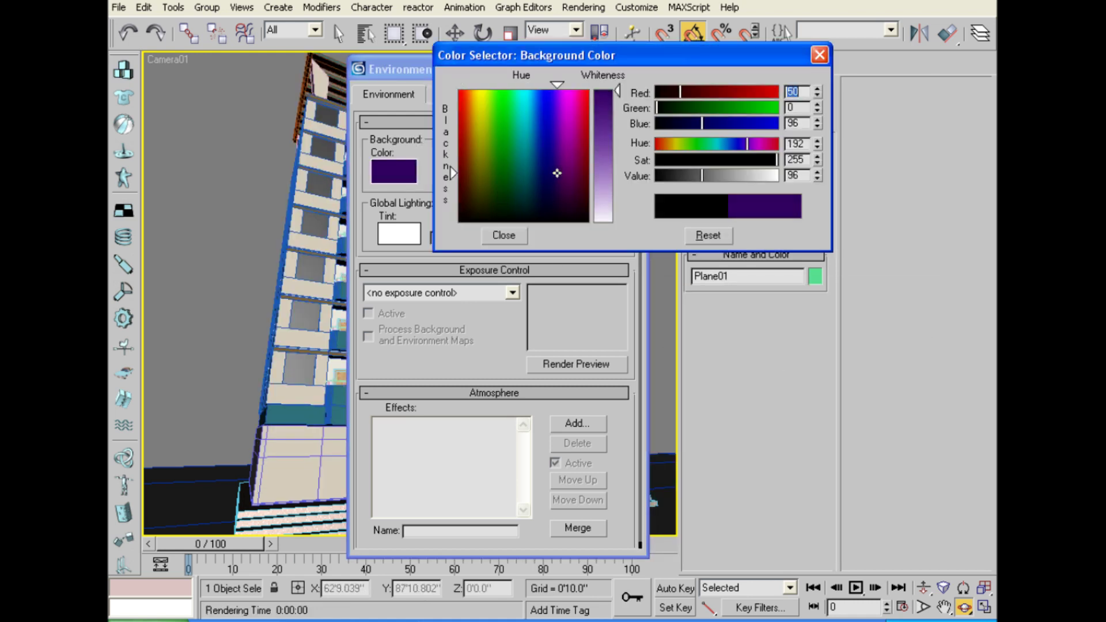
left_click(510, 236)
key("shift+q")
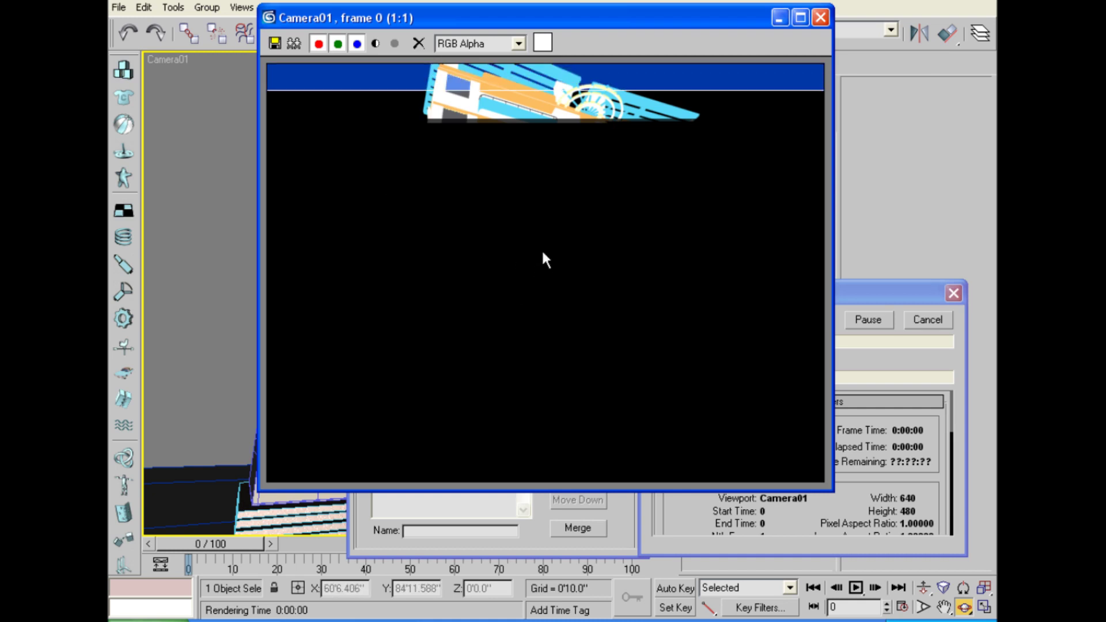
left_click(945, 317)
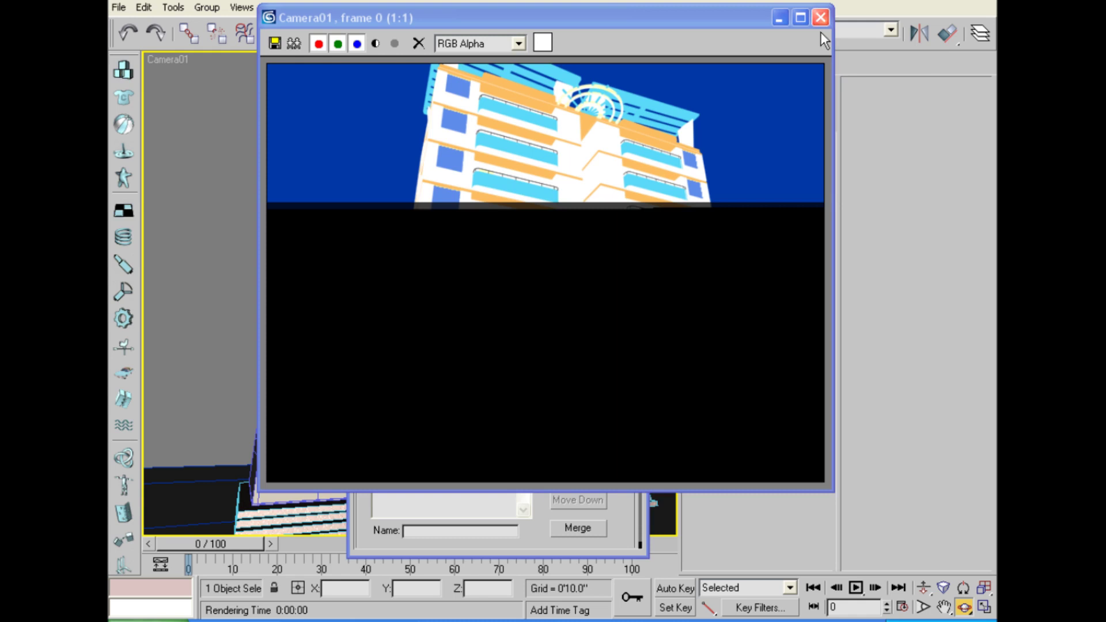
left_click(819, 18)
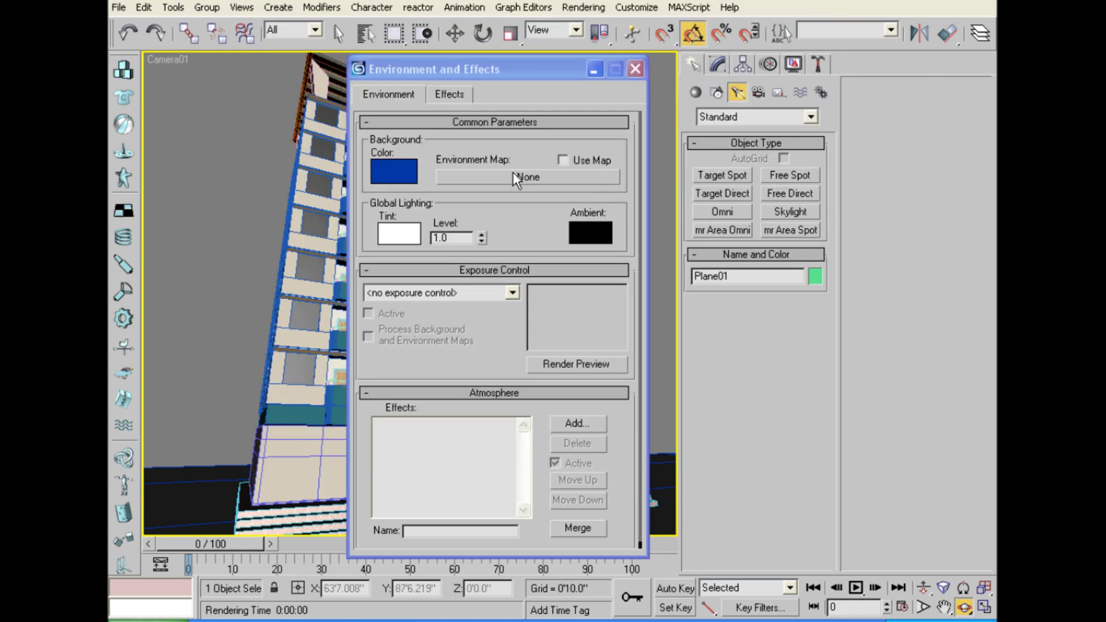
Turn on Use Map and browse the Desktop for a bitmap, cancelling the first attempt.
left_click(586, 160)
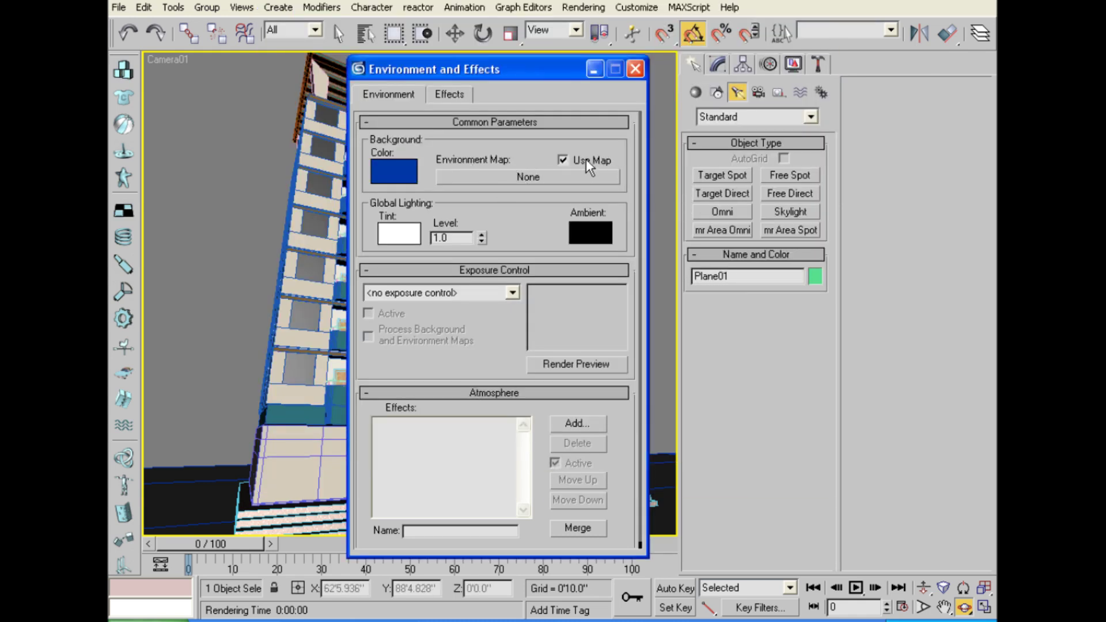
double_click(657, 87)
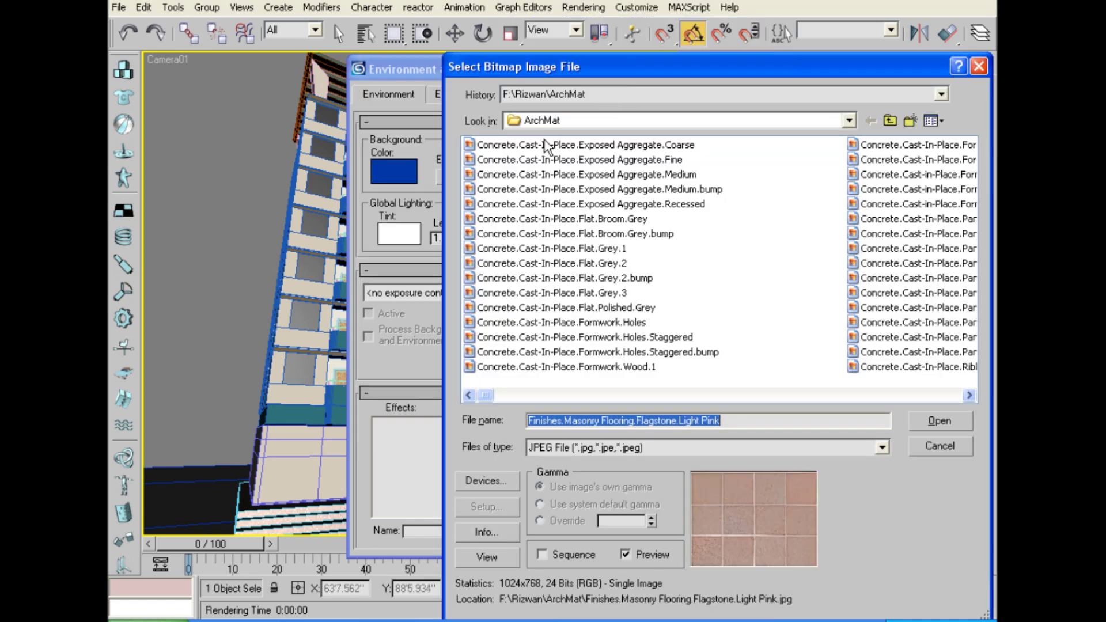
left_click(539, 121)
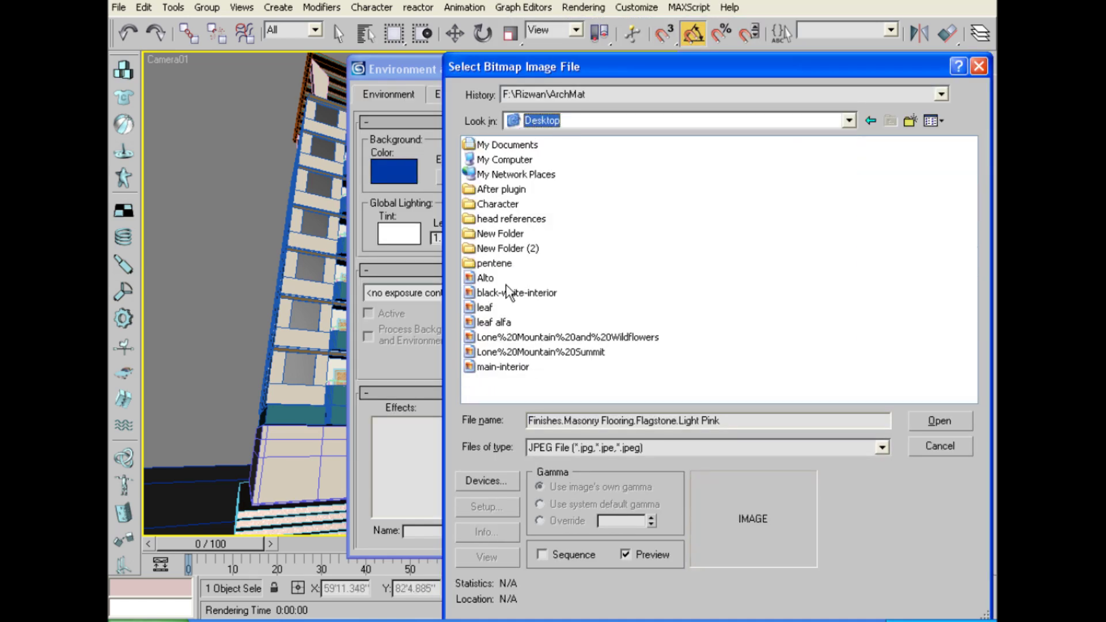
left_click(931, 119)
left_click(925, 140)
left_click_drag(977, 196, 980, 308)
left_click(916, 448)
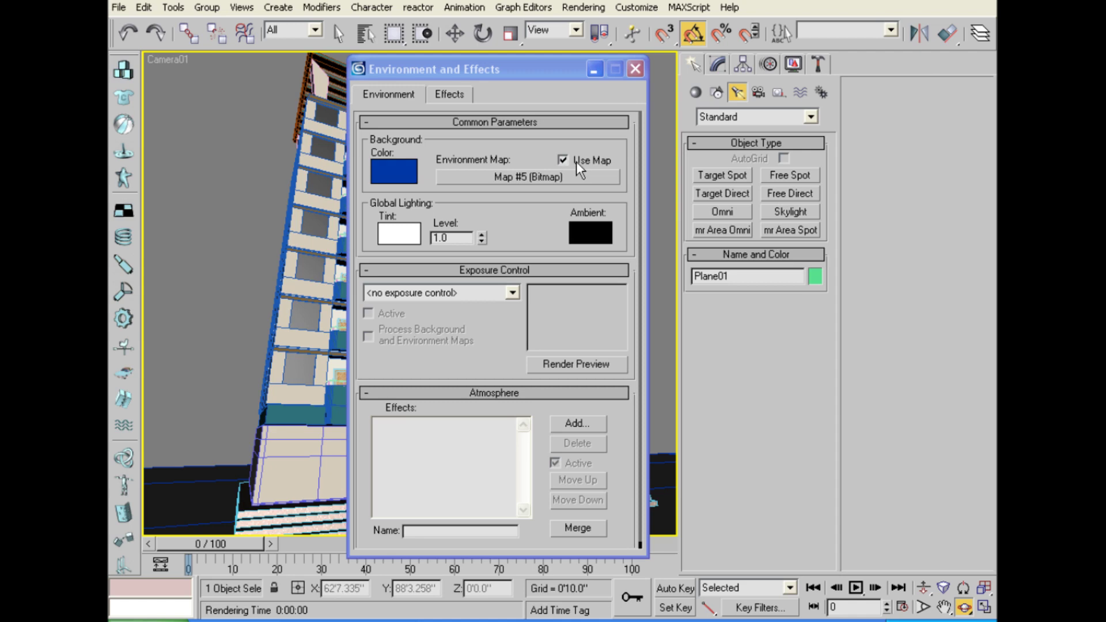
Load Lone%20Mountain%20Summit.jpg from the Desktop as the environment map bitmap.
left_click(534, 176)
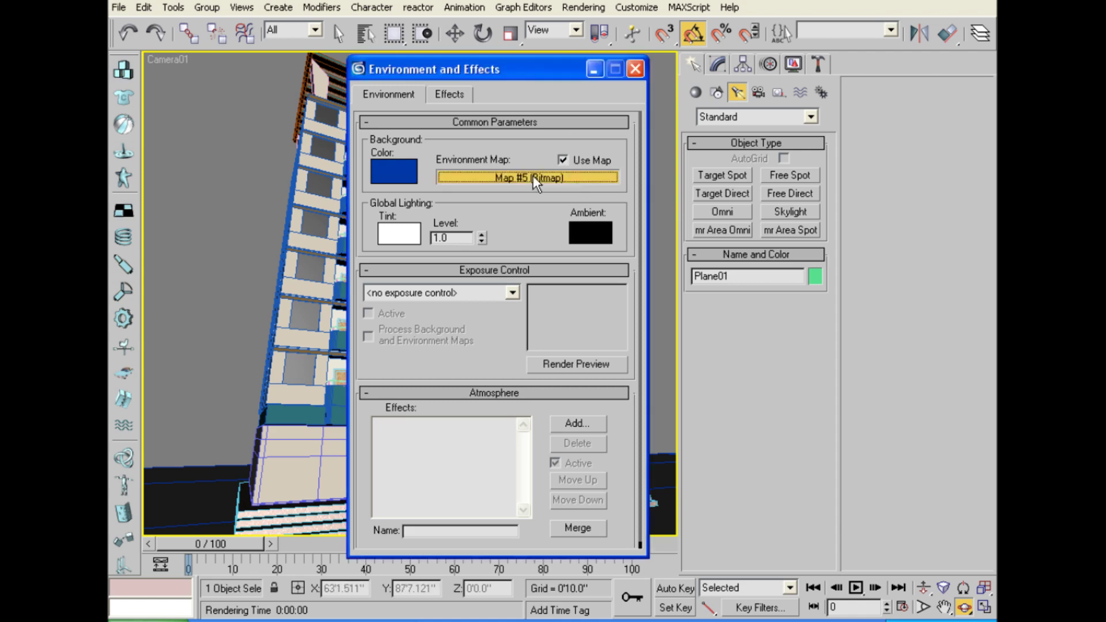
double_click(607, 92)
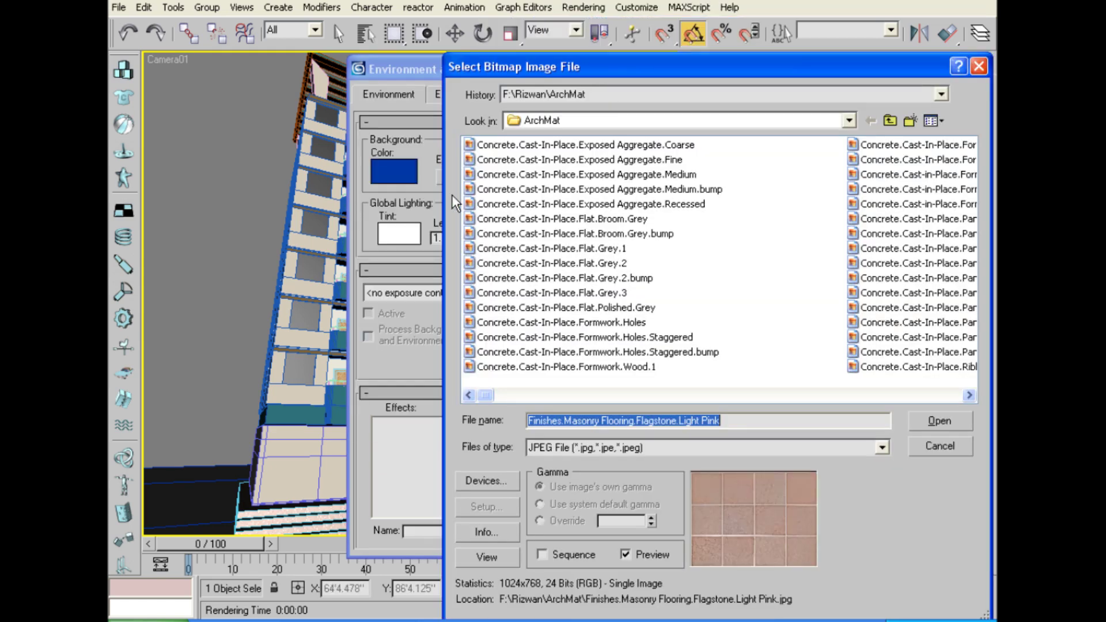
left_click(565, 121)
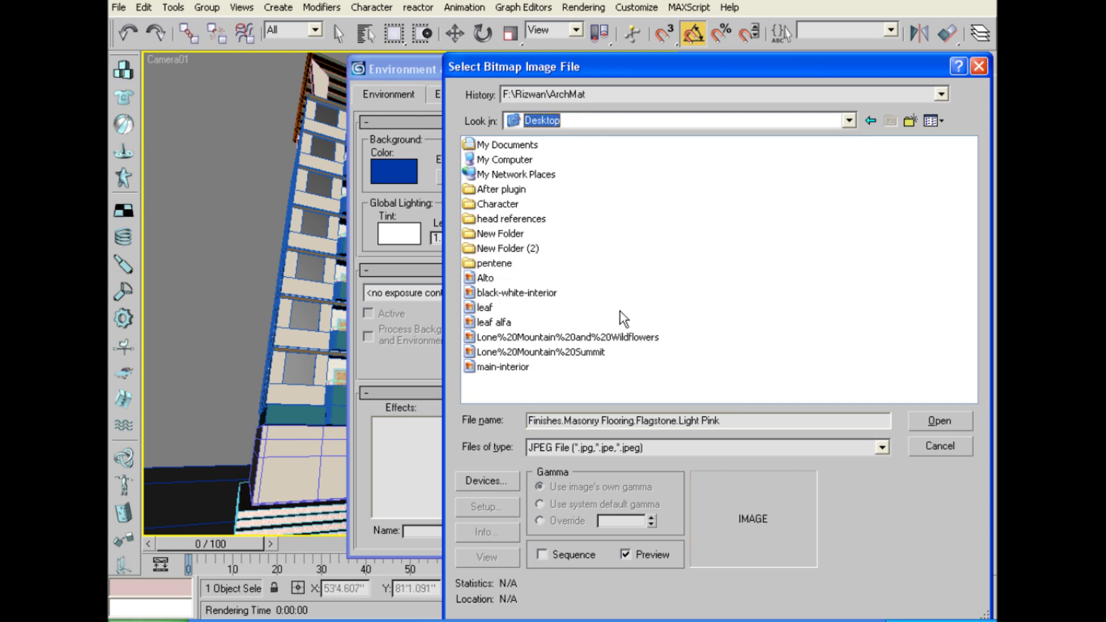
left_click(938, 121)
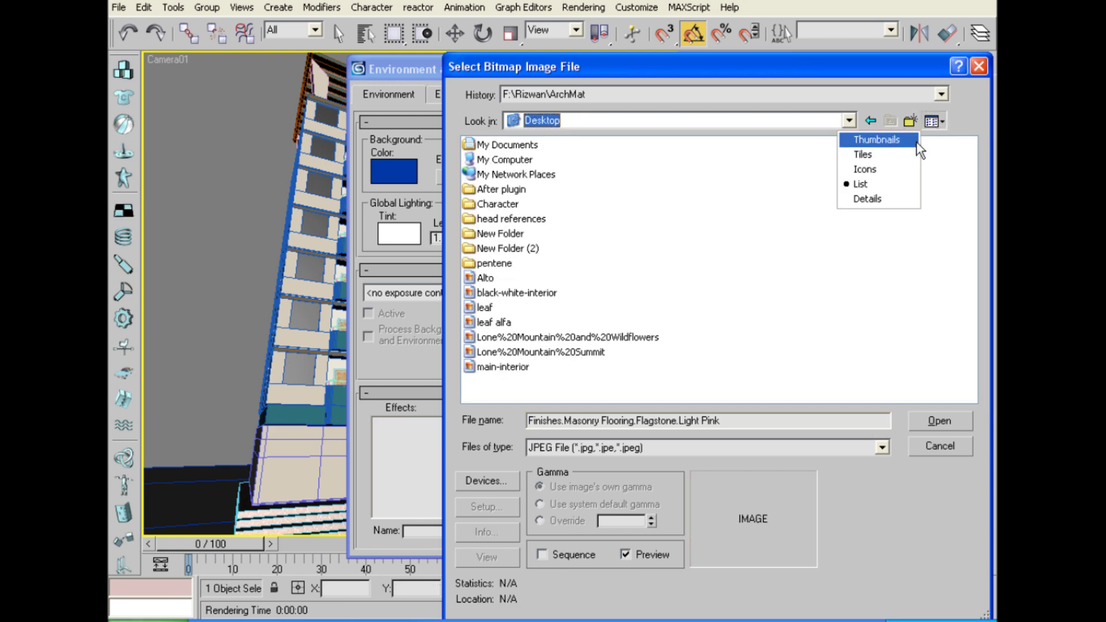
left_click(911, 141)
left_click_drag(973, 238, 973, 371)
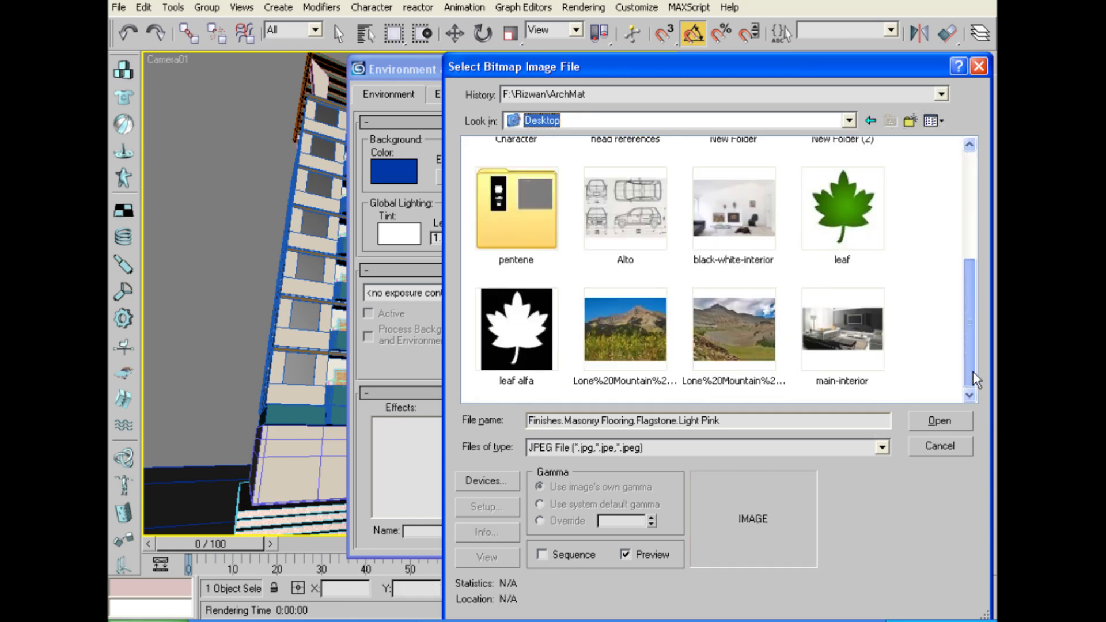
left_click(642, 344)
left_click(706, 353)
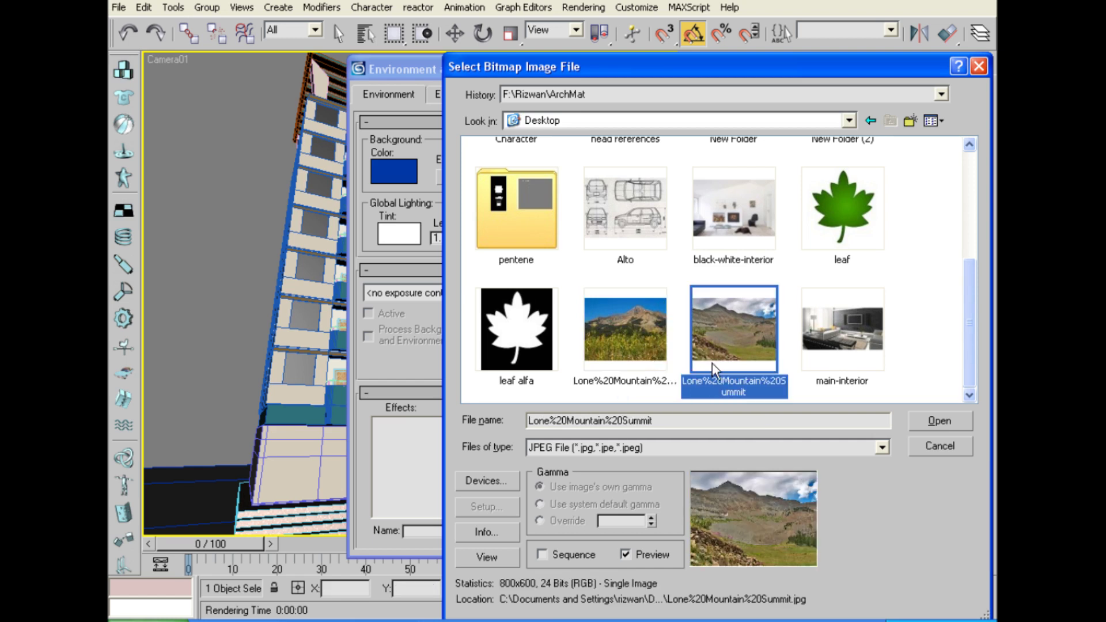
left_click(932, 423)
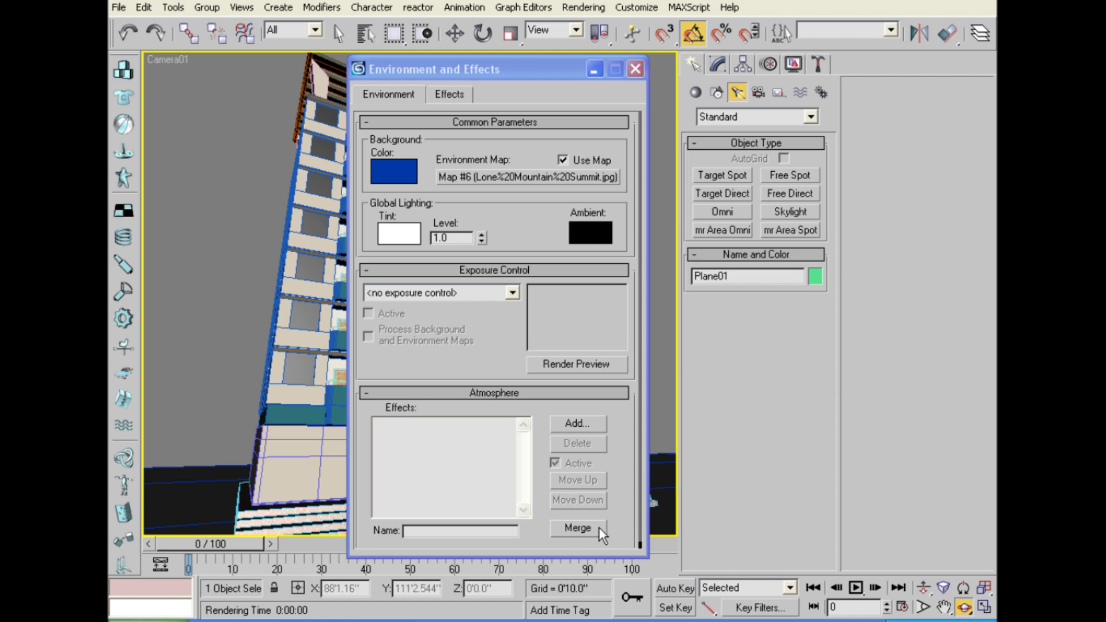
left_click(641, 70)
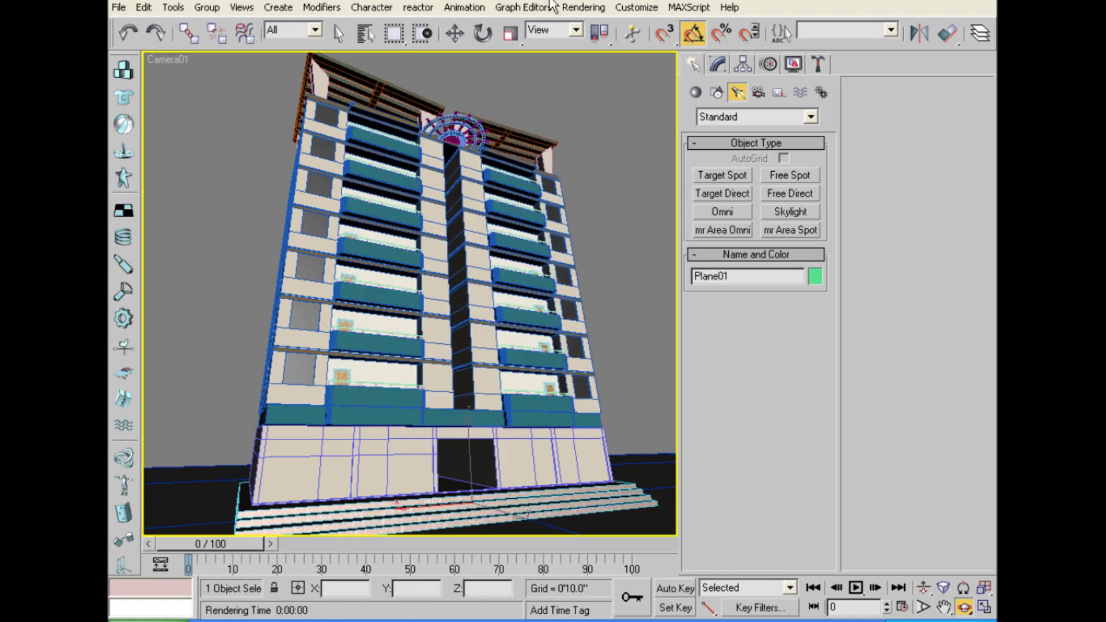
Enable Light Tracer advanced lighting with Bounces set to 1, then render Camera01.
left_click(583, 6)
mouse_move(613, 70)
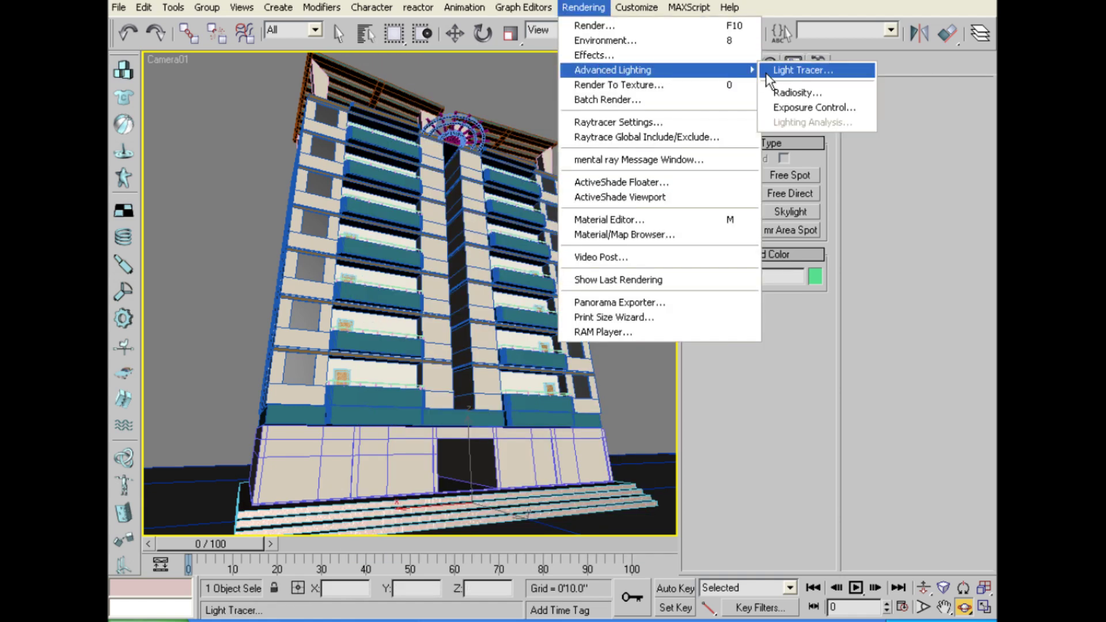
left_click(800, 72)
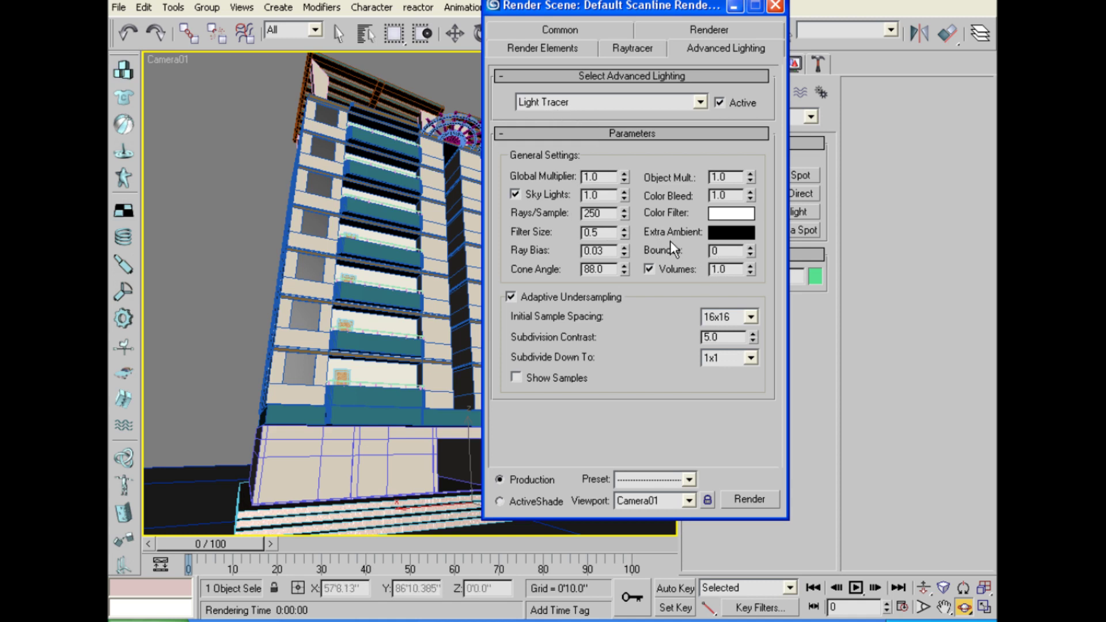
double_click(723, 252)
type("1")
left_click(776, 7)
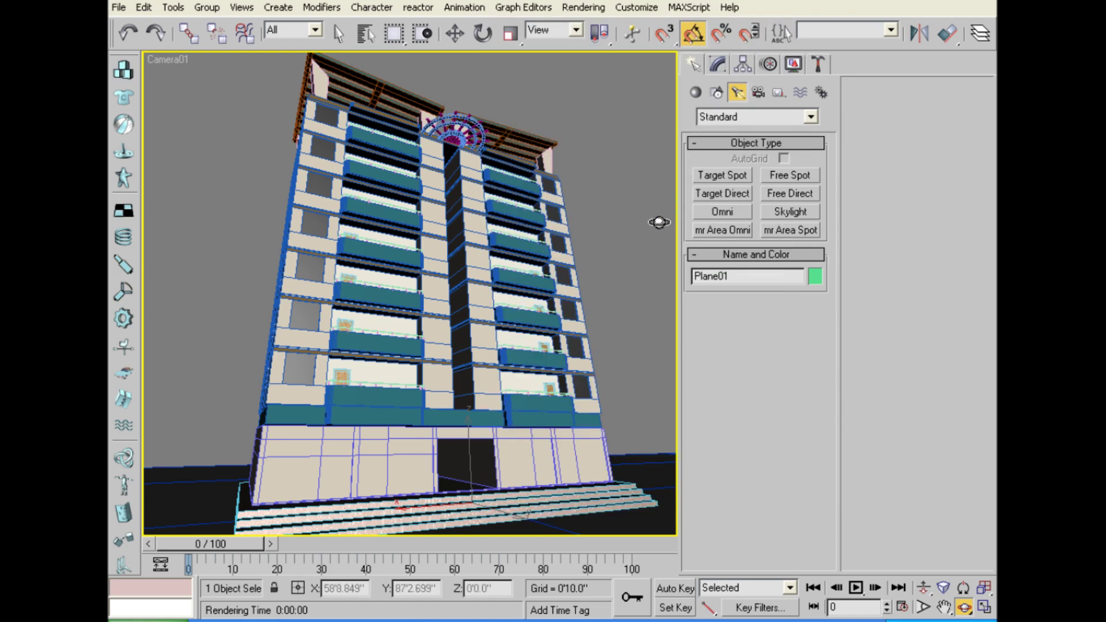
key("shift+q")
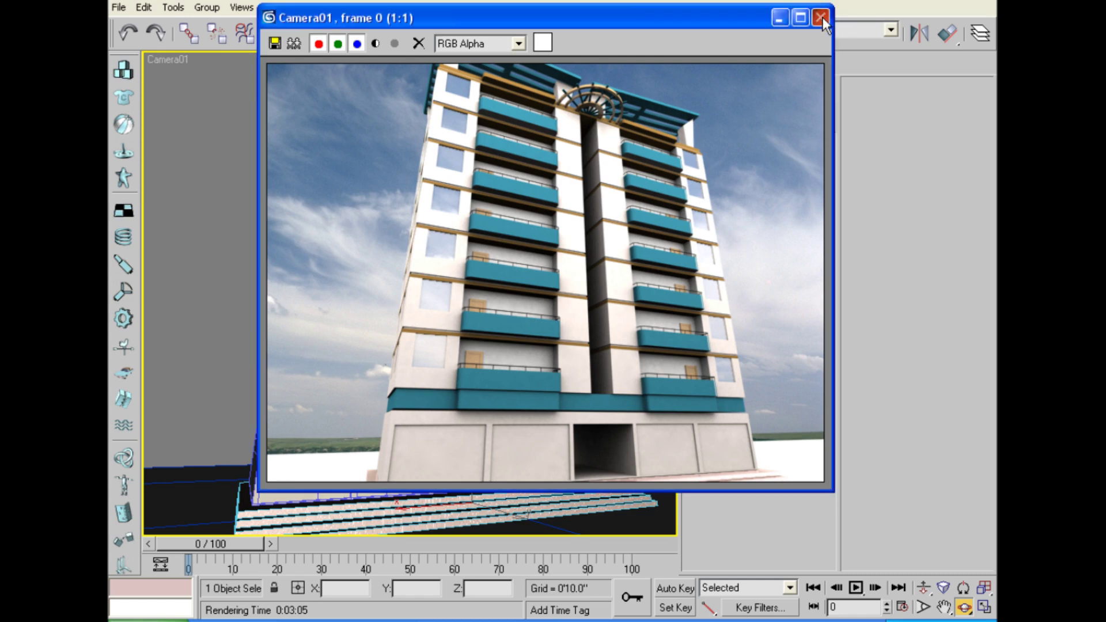
Close the finished Light Tracer render of the tower against the mountain sky.
left_click(821, 16)
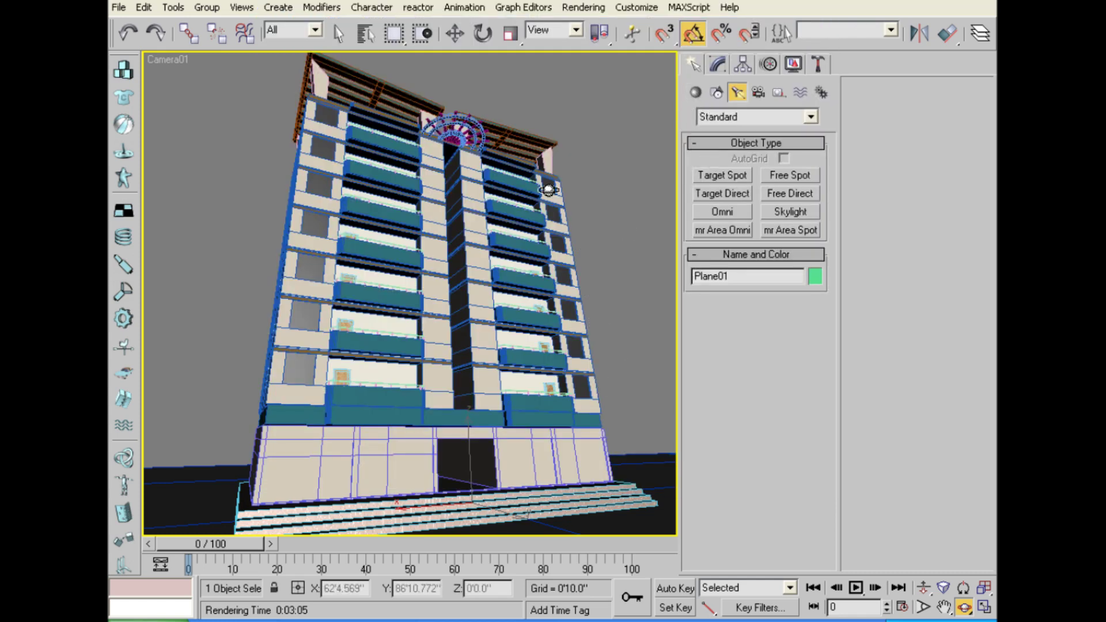
Switch to a distant Perspective view showing the building, both skylights and Camera01.
left_click(702, 92)
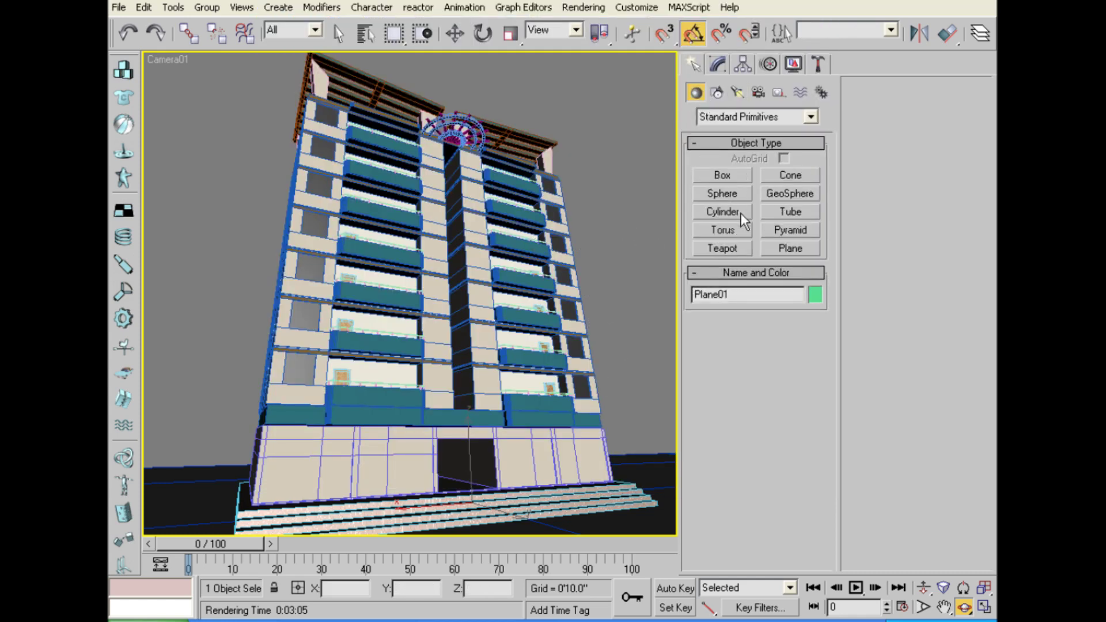
left_click(723, 193)
key("p")
middle_click_drag(552, 408, 417, 327, "alt")
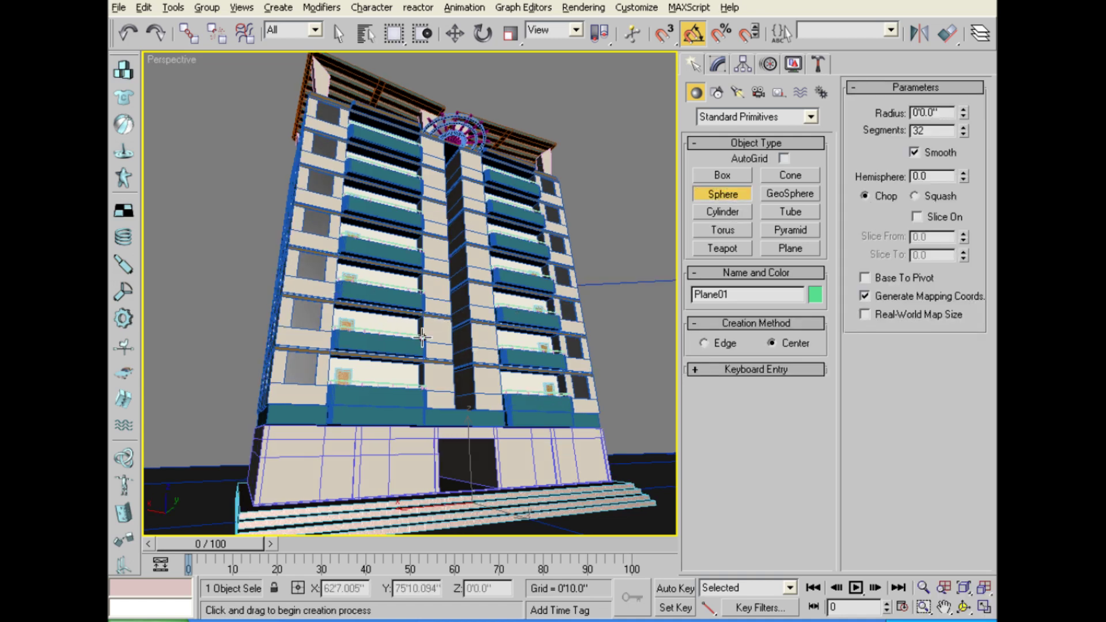
key("shift+z")
key("shift+z")
key("shift+z")
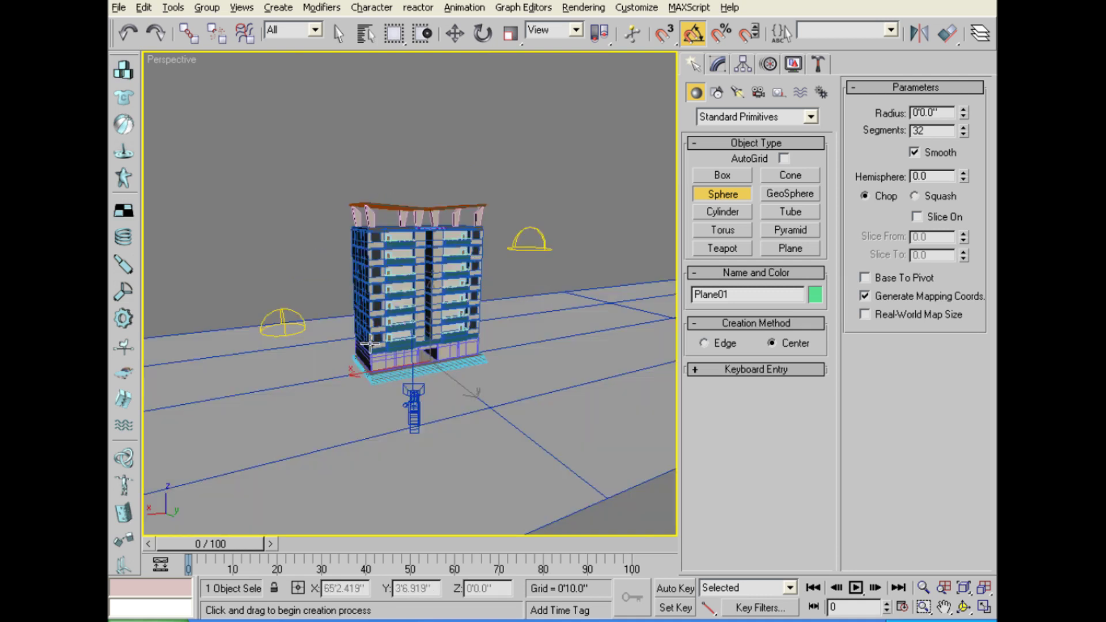
key("w")
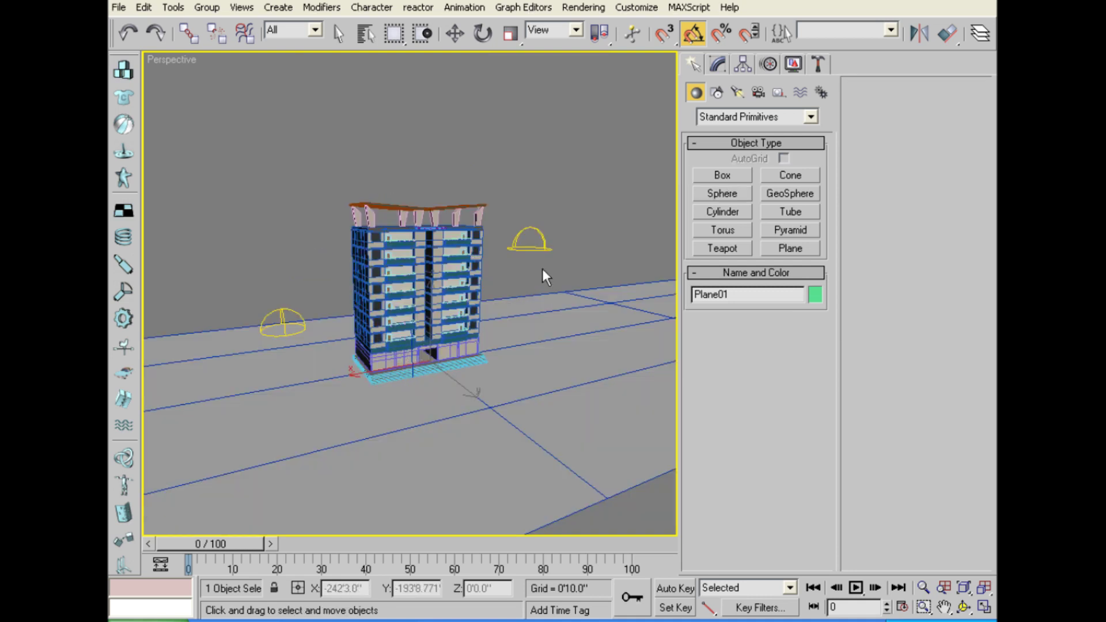